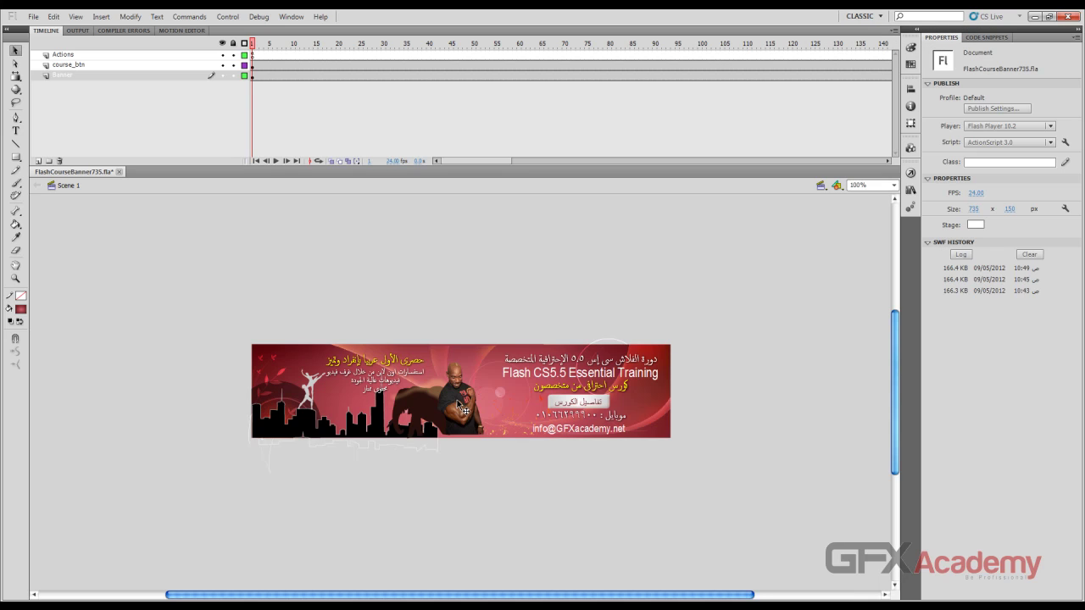
Preview the finished banner as a test movie, and close the preview
{"action": "key", "text": "ctrl+Return"}
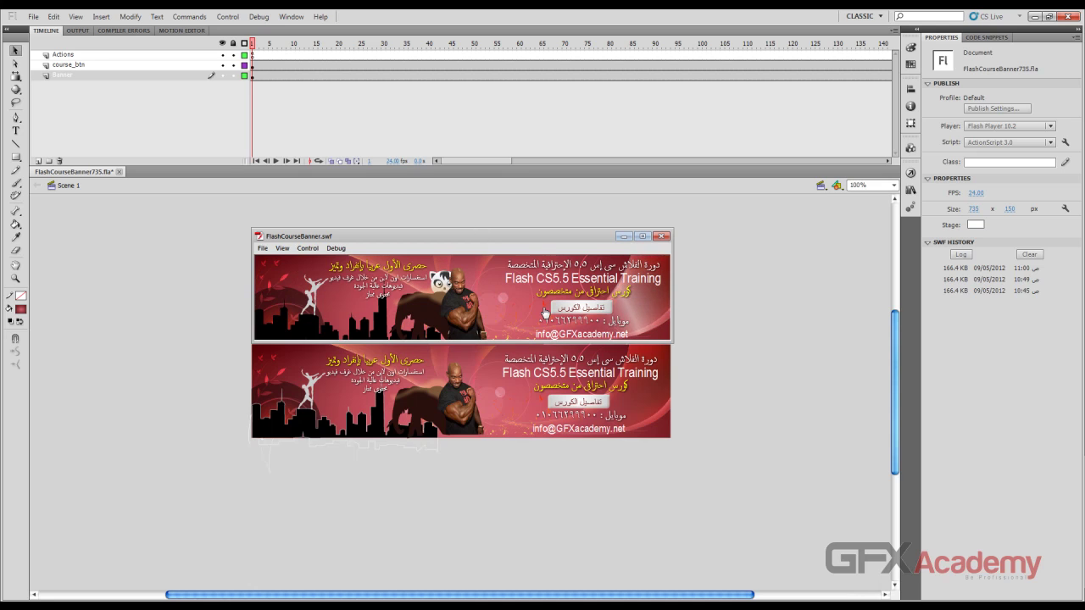
{"action": "left_click", "coordinate": [662, 237]}
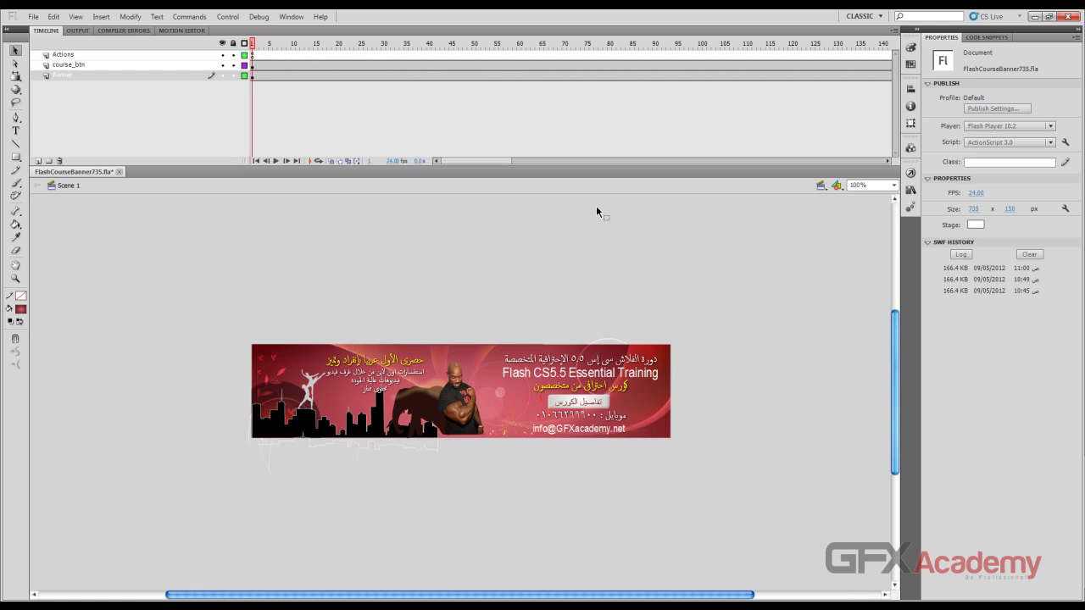
Create a new ActionScript 3.0 document 735 px wide and 150 px high
{"action": "key", "text": "ctrl+n"}
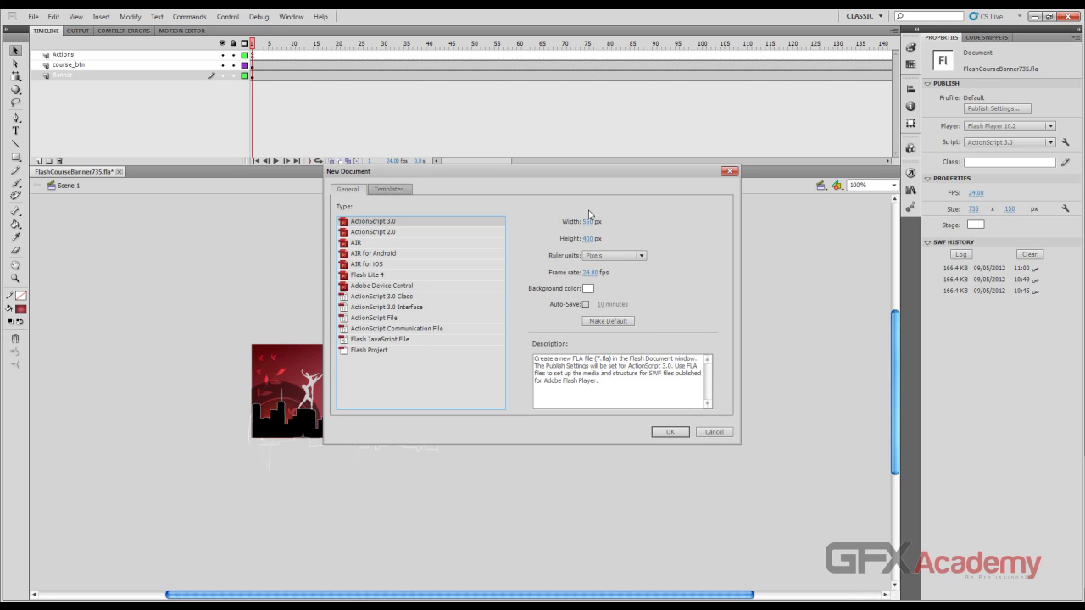
{"action": "left_click", "coordinate": [586, 222]}
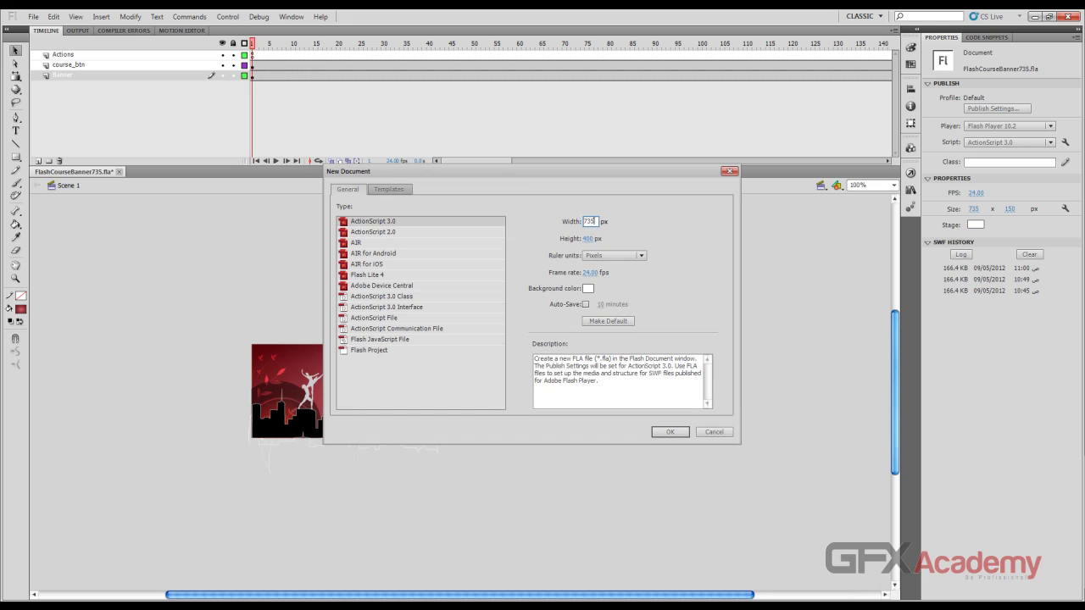
{"action": "left_click", "coordinate": [588, 239]}
{"action": "key", "text": "Return"}
Save the FlashCourseBanner735.fla document, and return to the new untitled document
{"action": "left_click", "coordinate": [74, 171]}
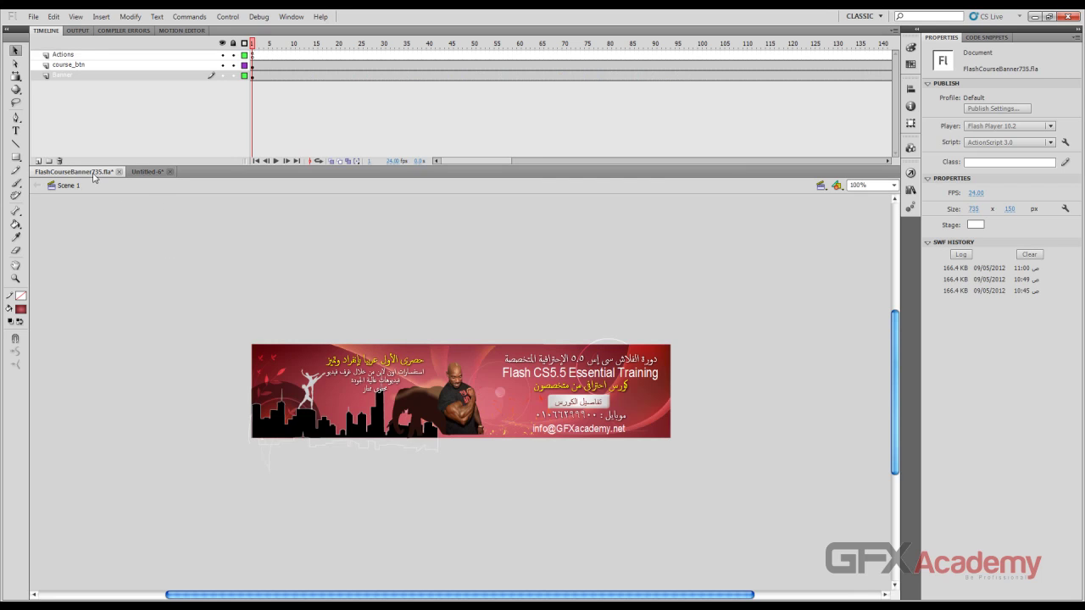
{"action": "key", "text": "ctrl+s"}
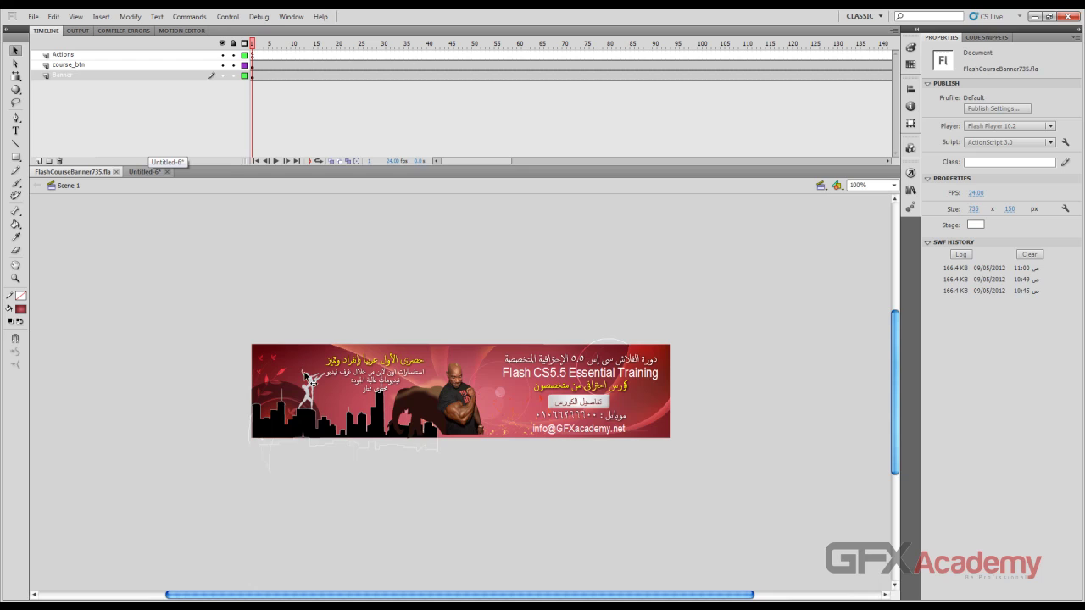
{"action": "left_click", "coordinate": [145, 172]}
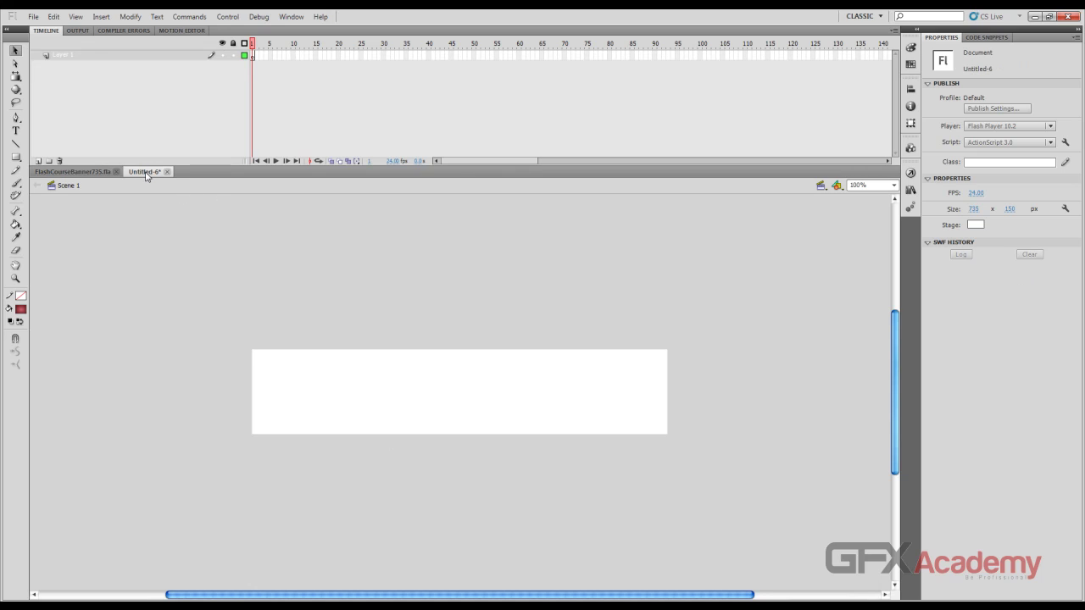
{"action": "left_click", "coordinate": [15, 159]}
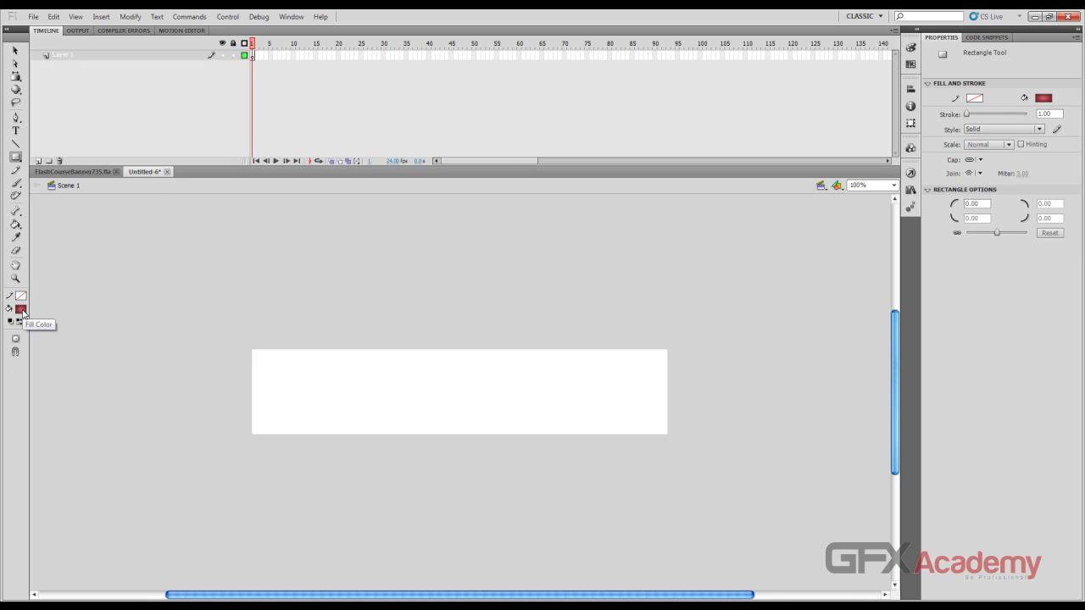
{"action": "left_click", "coordinate": [21, 310]}
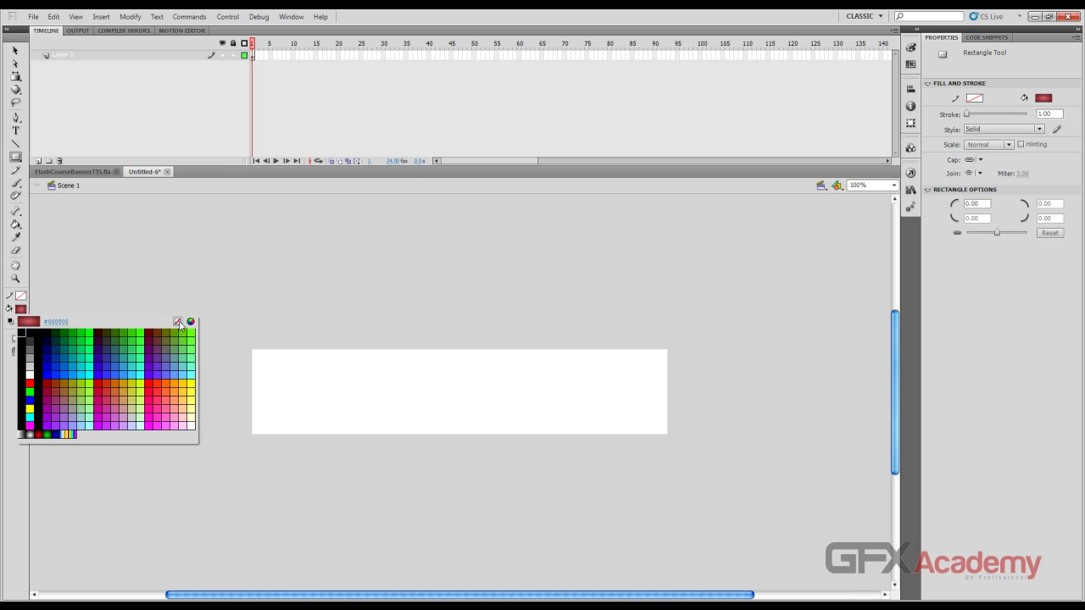
{"action": "right_click", "coordinate": [109, 264]}
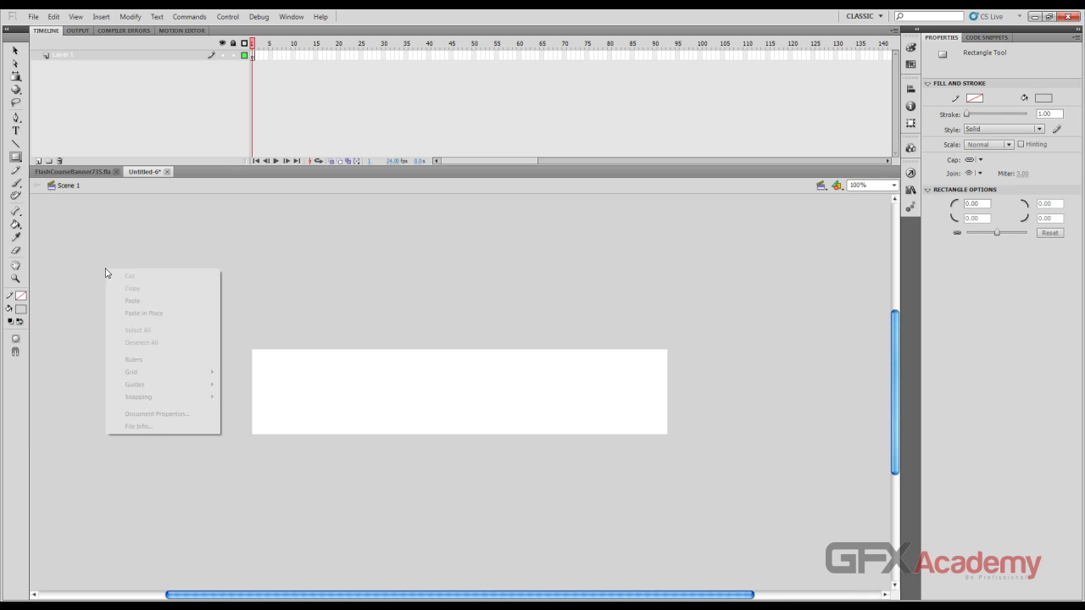
{"action": "left_click", "coordinate": [68, 310]}
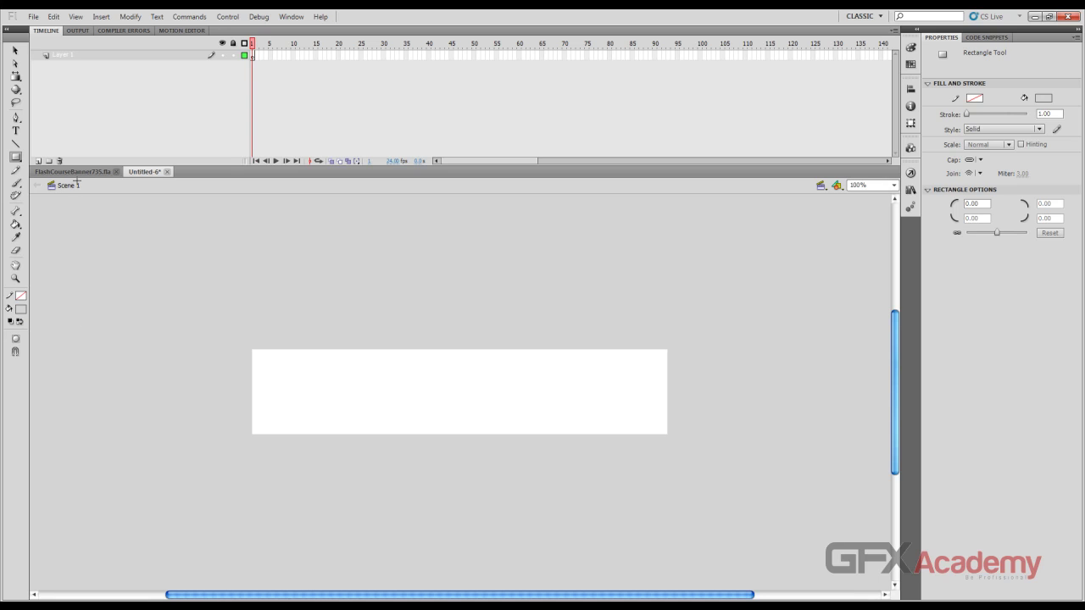
{"action": "left_click", "coordinate": [17, 52]}
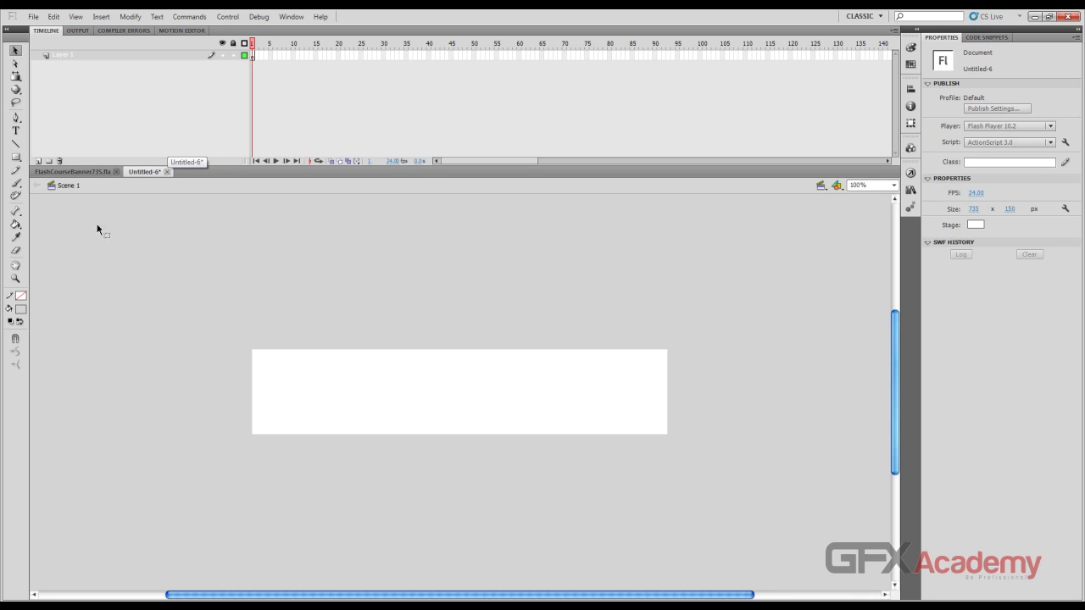
{"action": "left_click", "coordinate": [22, 308]}
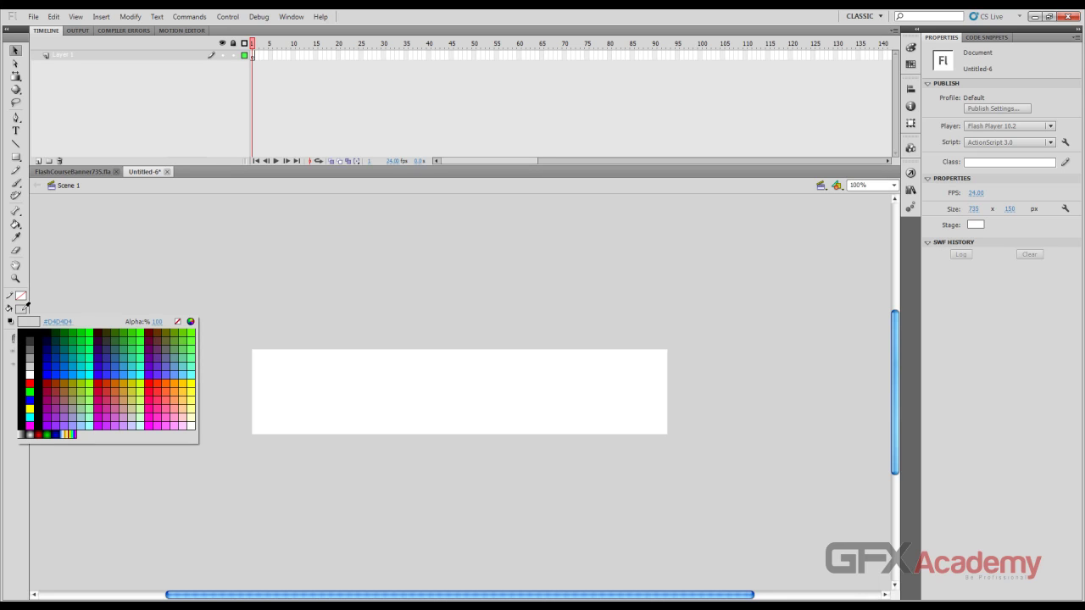
{"action": "left_click", "coordinate": [69, 289]}
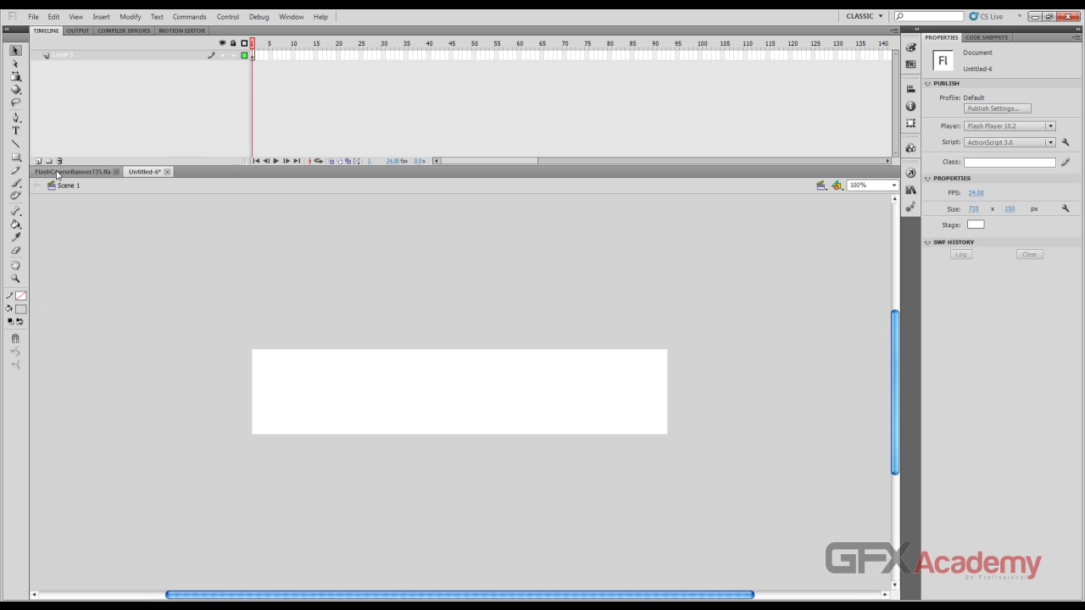
Switch to FlashCourseBanner735.fla and choose the black-and-white radial gradient as the Rectangle tool's fill
{"action": "key", "text": "ctrl+Tab"}
{"action": "left_click", "coordinate": [16, 158]}
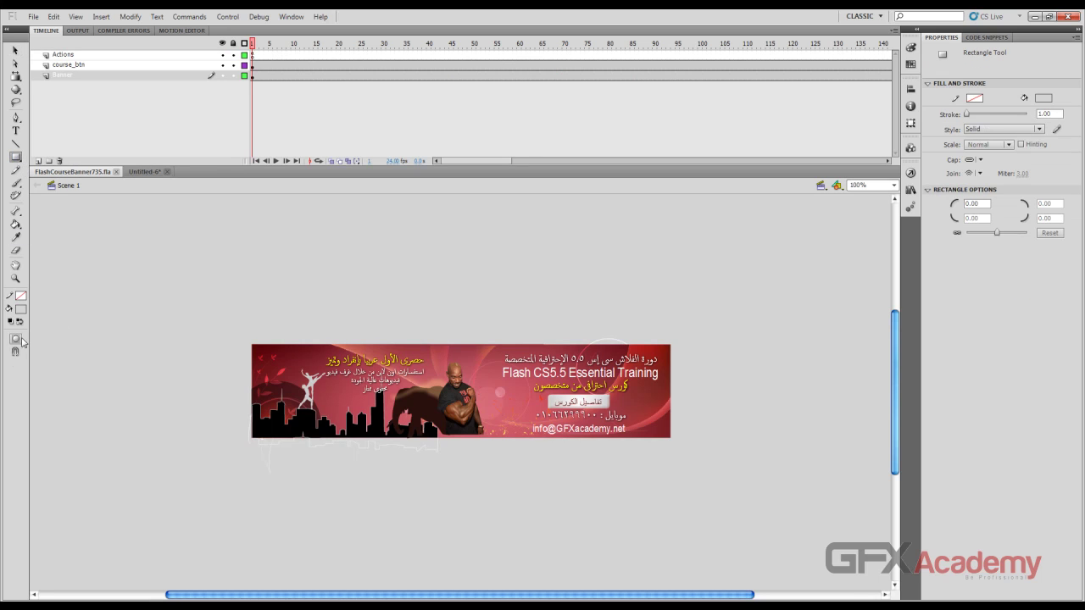
{"action": "left_click", "coordinate": [26, 306]}
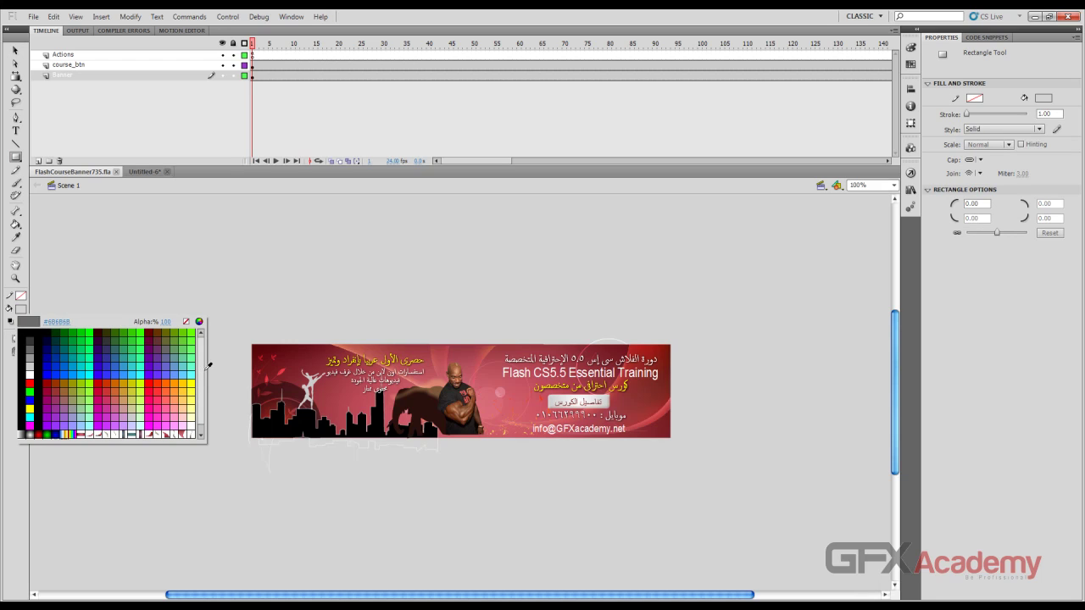
{"action": "left_click_drag", "start_coordinate": [200, 376], "coordinate": [203, 393]}
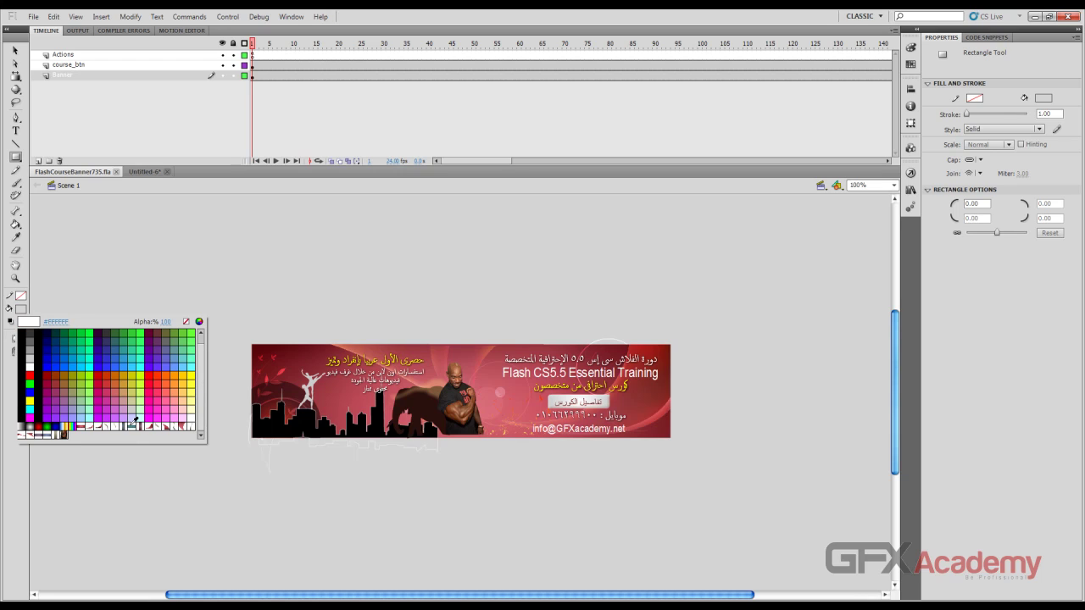
{"action": "left_click", "coordinate": [36, 426]}
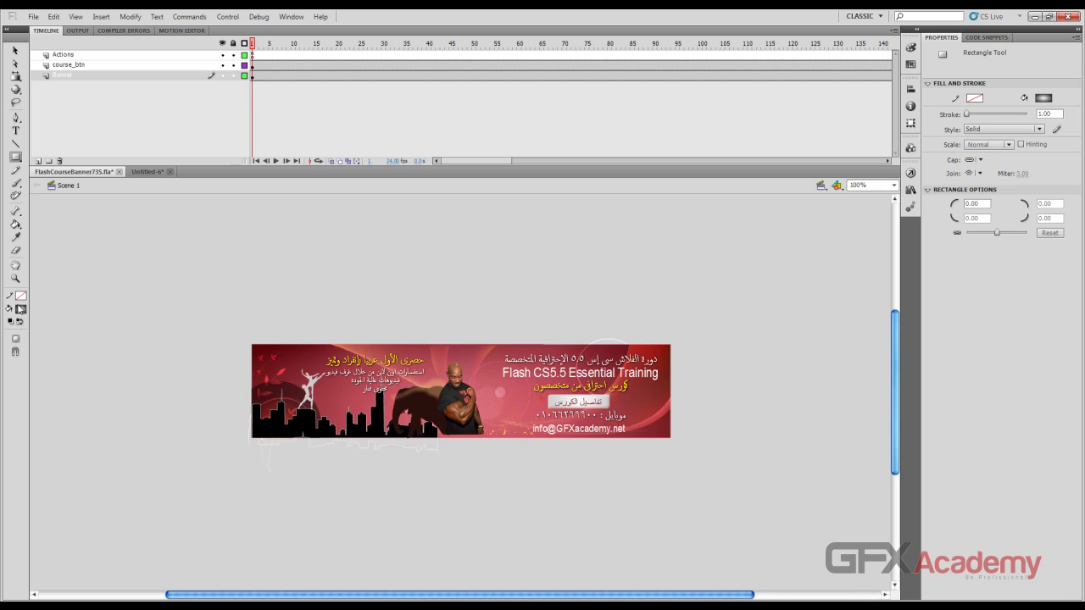
{"action": "left_click", "coordinate": [27, 310]}
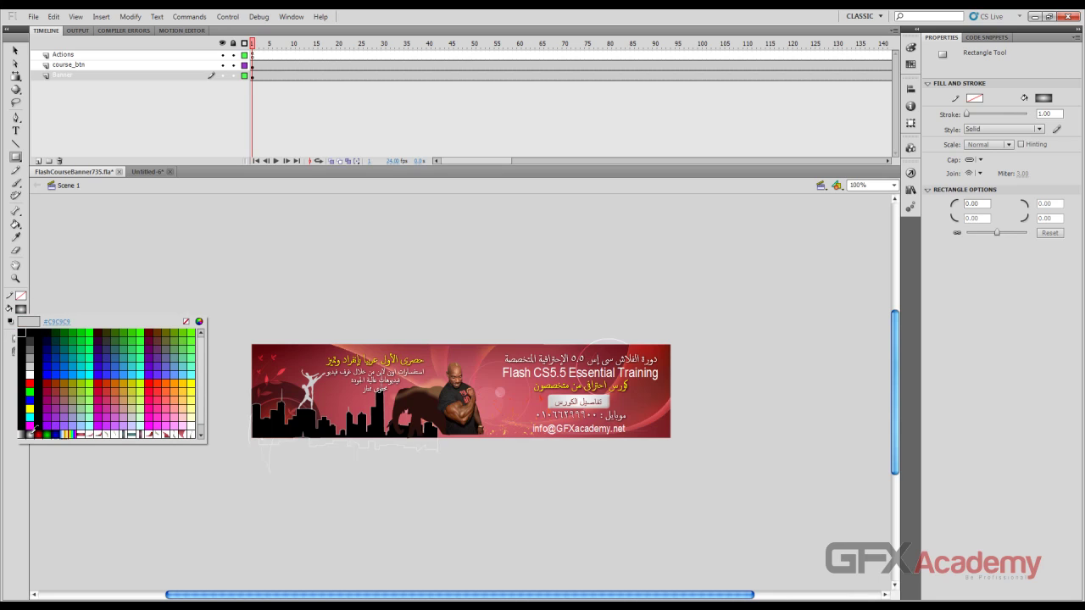
{"action": "left_click", "coordinate": [30, 432]}
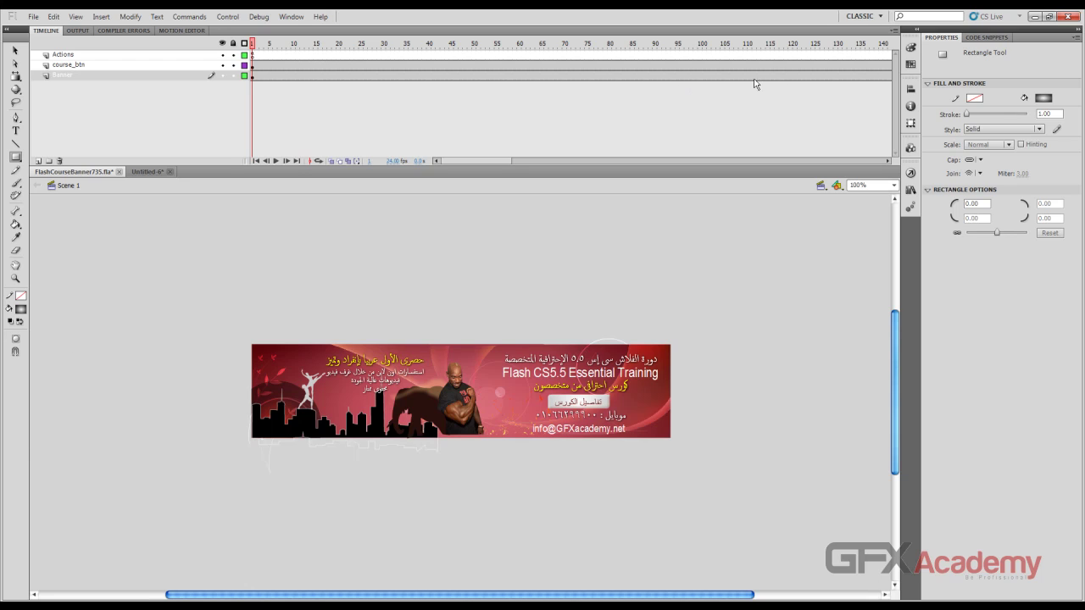
Sample the radial gradient's outer color #791E25 from the banner's lower corner and its inner color #CB606A from near the banner's center
{"action": "left_click", "coordinate": [911, 48]}
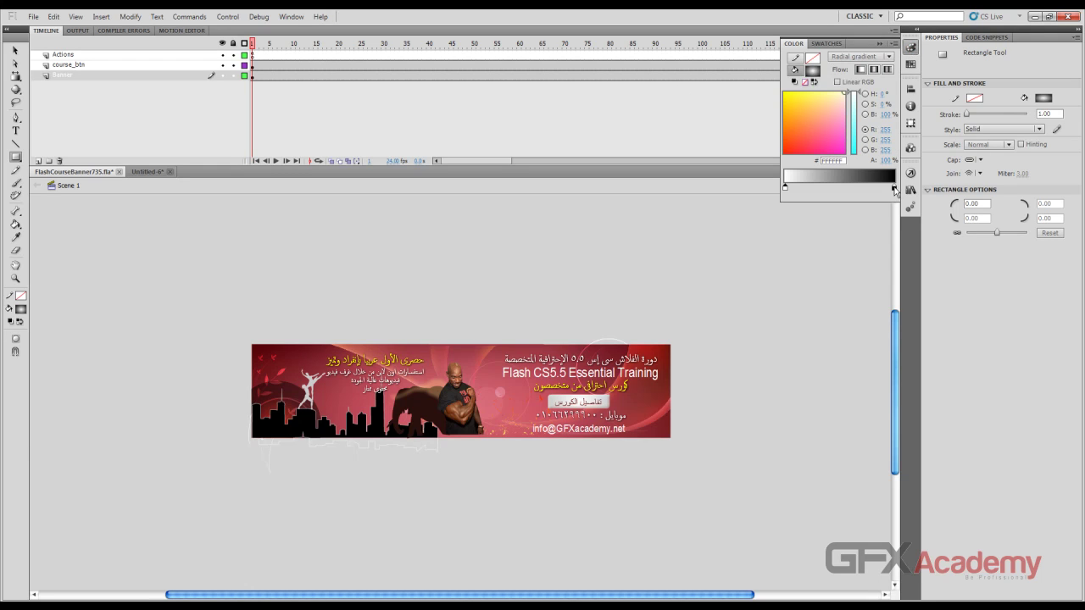
{"action": "double_click", "coordinate": [894, 189]}
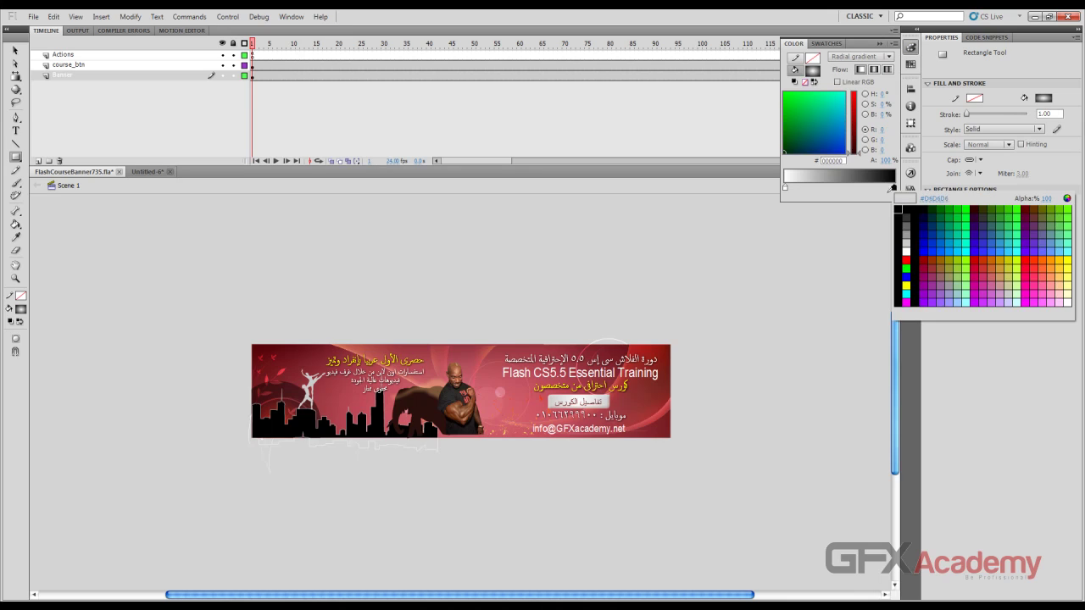
{"action": "left_click", "coordinate": [670, 426]}
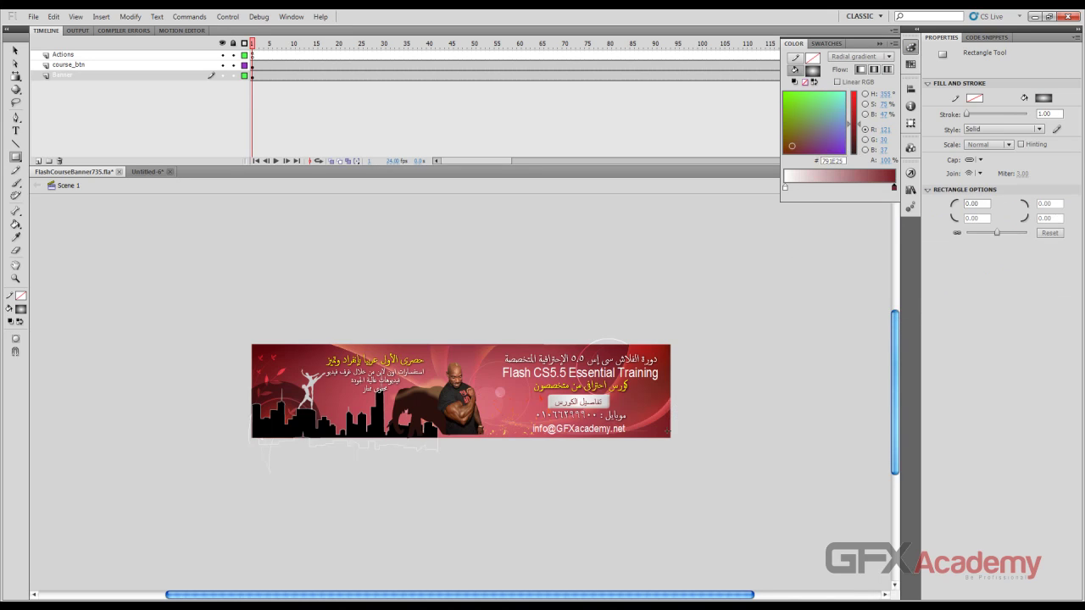
{"action": "double_click", "coordinate": [785, 189]}
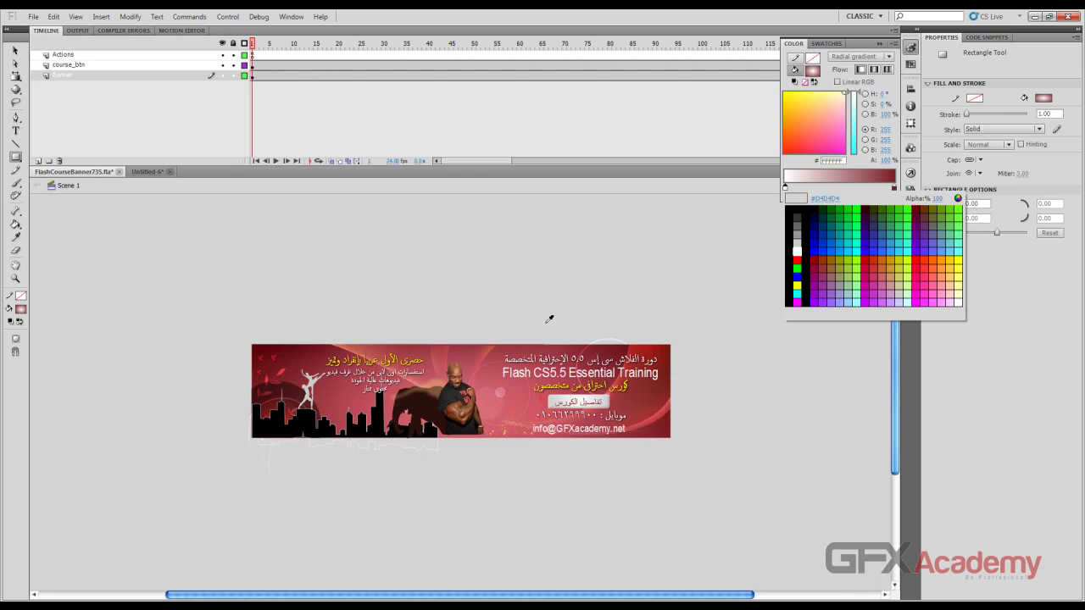
{"action": "left_click", "coordinate": [483, 382]}
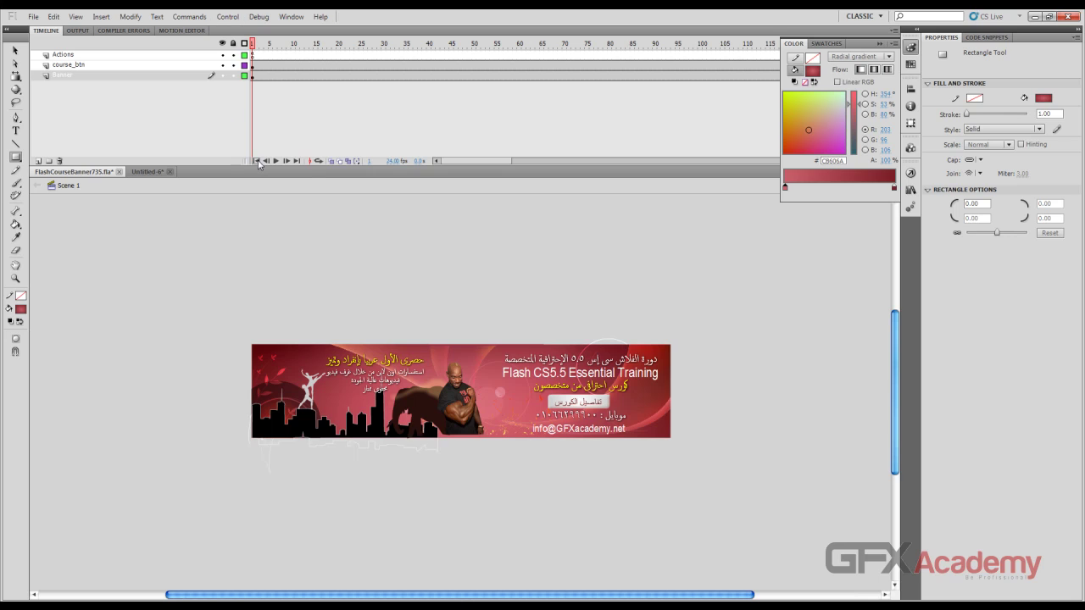
Open the banner movie clip for editing in place
{"action": "key", "text": "v"}
{"action": "left_click", "coordinate": [205, 255]}
{"action": "left_click", "coordinate": [403, 371]}
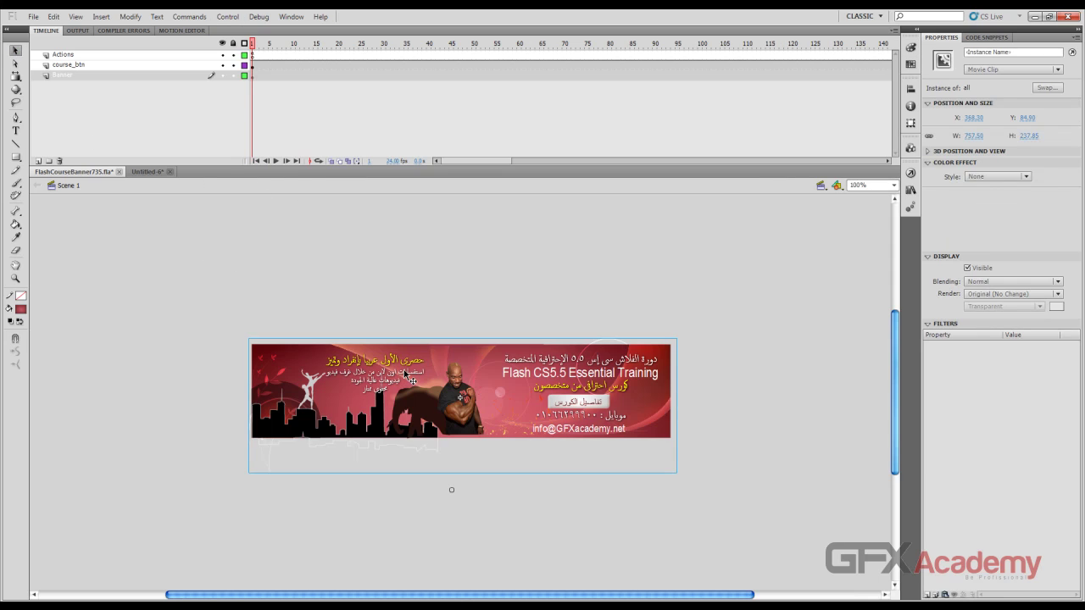
{"action": "double_click", "coordinate": [404, 371]}
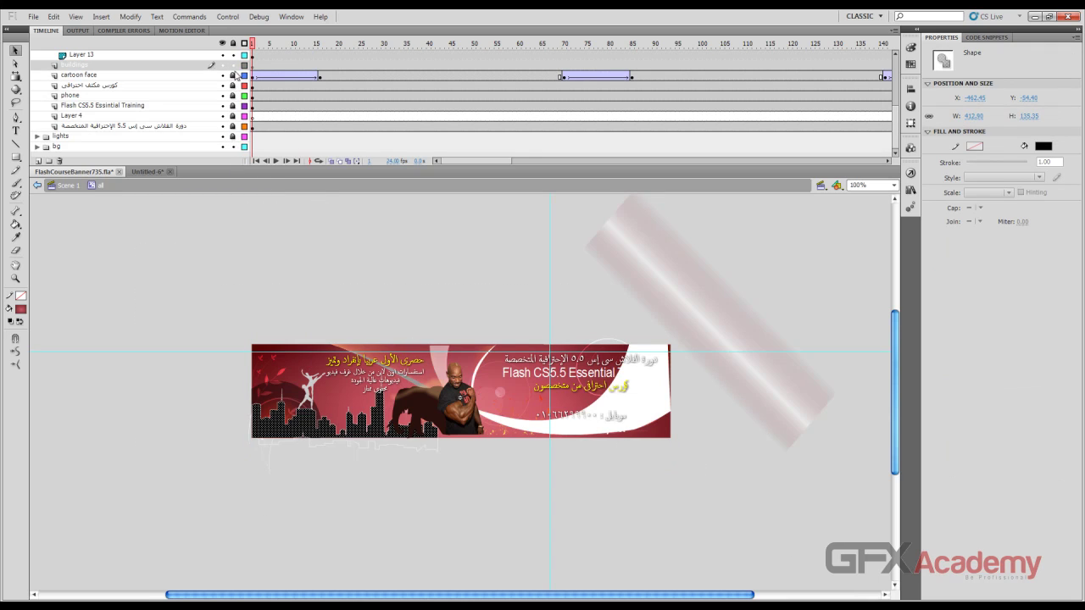
Lock all layers inside the banner clip and hide everything except the bg folder
{"action": "left_click_drag", "start_coordinate": [222, 81], "coordinate": [222, 56]}
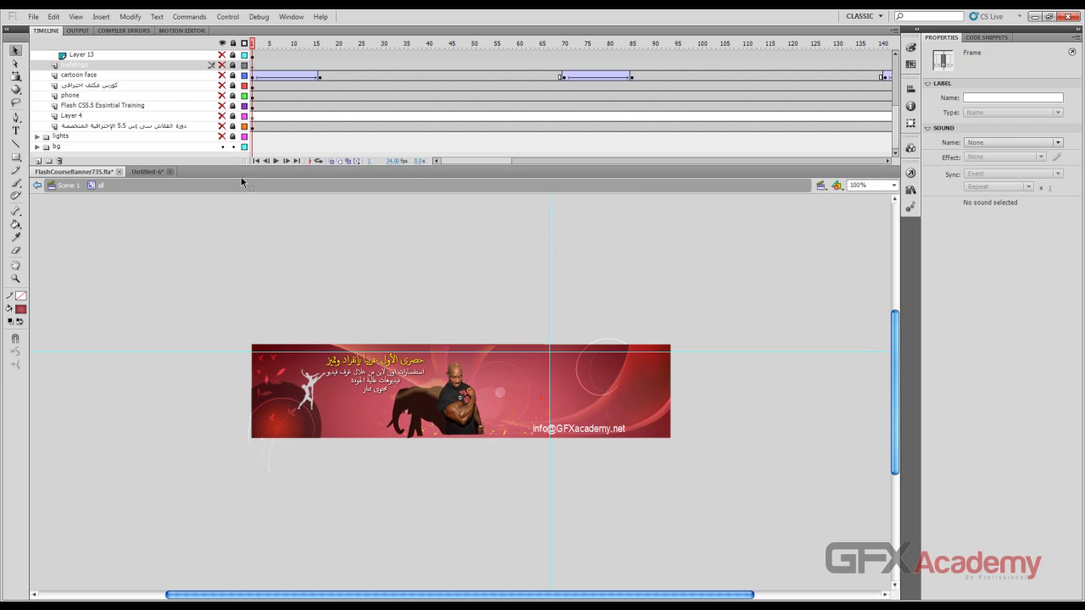
{"action": "scroll", "coordinate": [227, 126], "scroll_direction": "up", "scroll_amount": 2}
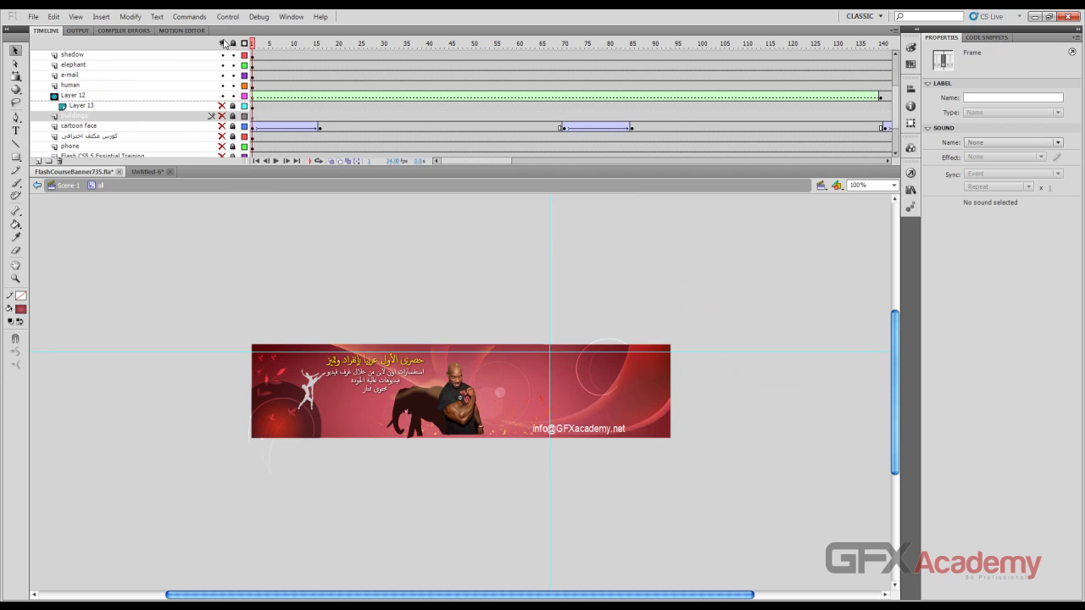
{"action": "left_click", "coordinate": [222, 43]}
{"action": "scroll", "coordinate": [234, 84], "scroll_direction": "down", "scroll_amount": 2}
{"action": "left_click", "coordinate": [222, 146]}
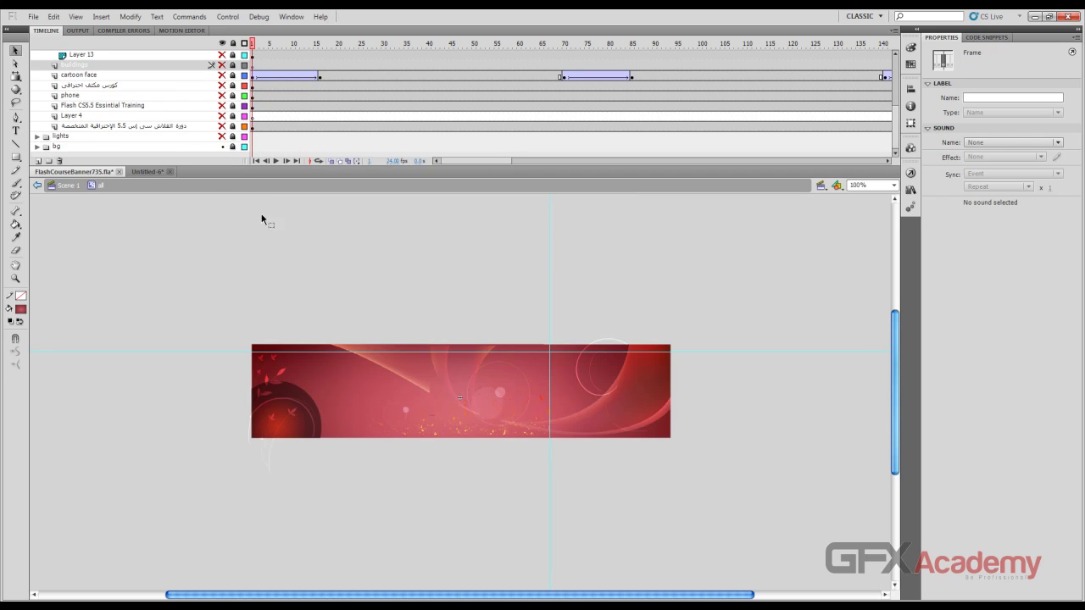
{"action": "left_click", "coordinate": [333, 277]}
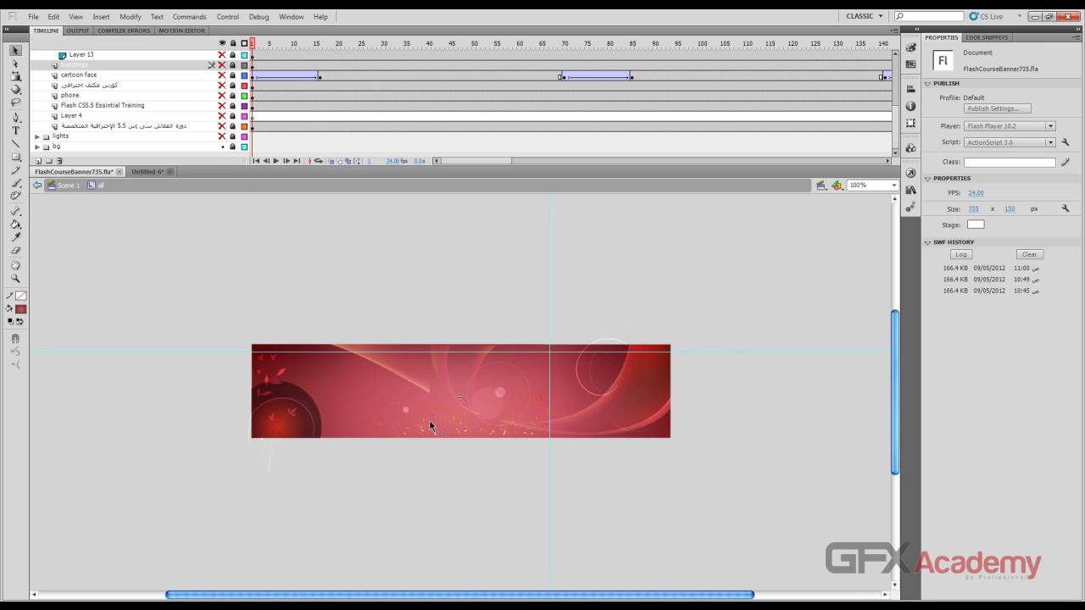
Resample the gradient's outer color from the bare background's lower corner and its inner color #D46673 from the center, and return to Untitled-6
{"action": "left_click", "coordinate": [911, 47]}
{"action": "double_click", "coordinate": [894, 192]}
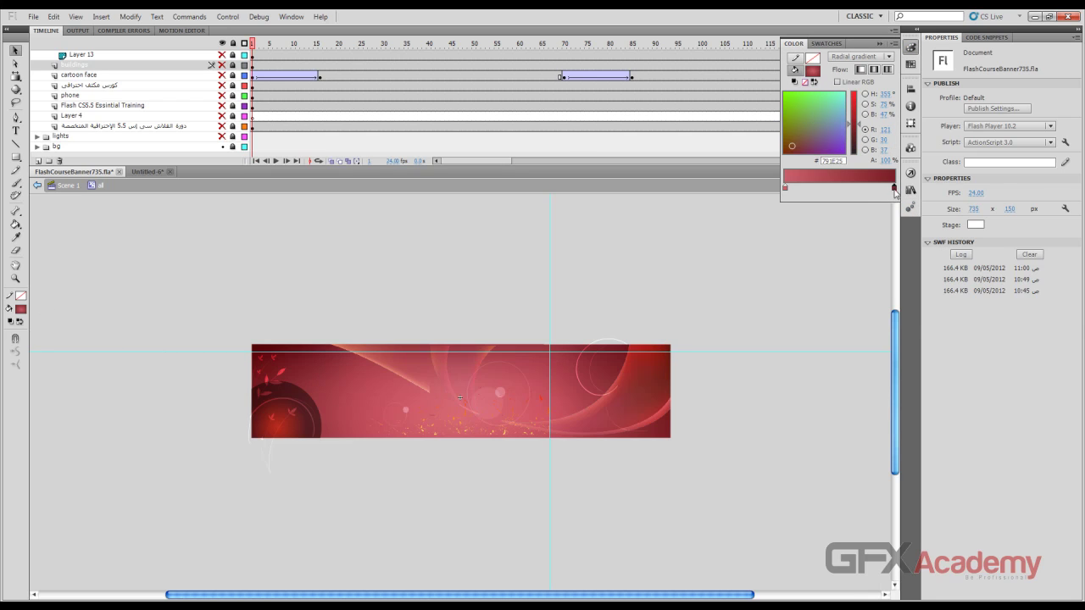
{"action": "left_click", "coordinate": [670, 430]}
{"action": "double_click", "coordinate": [785, 187]}
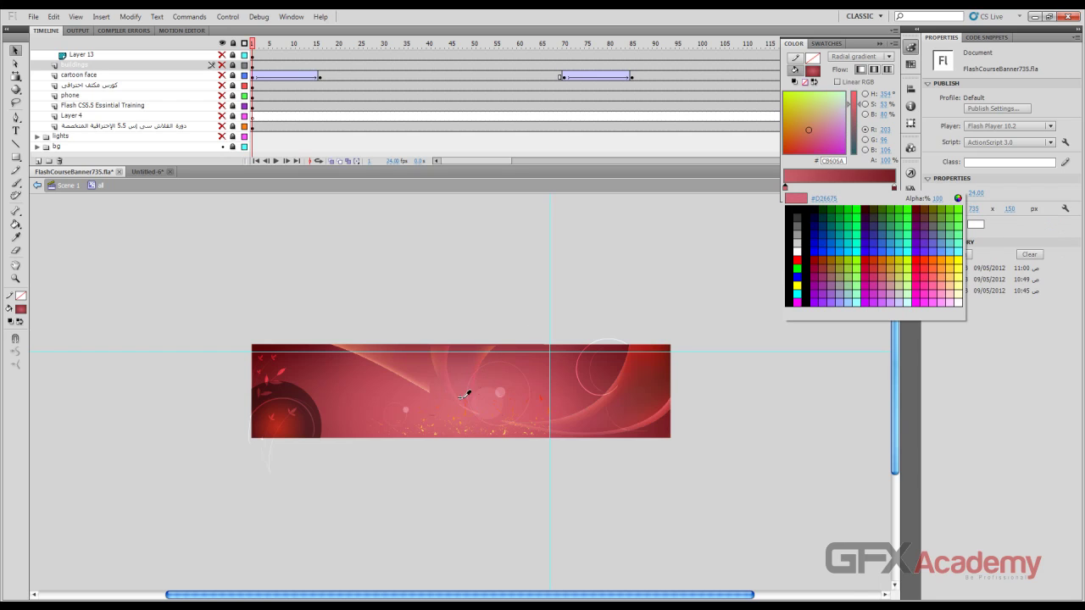
{"action": "left_click", "coordinate": [457, 398]}
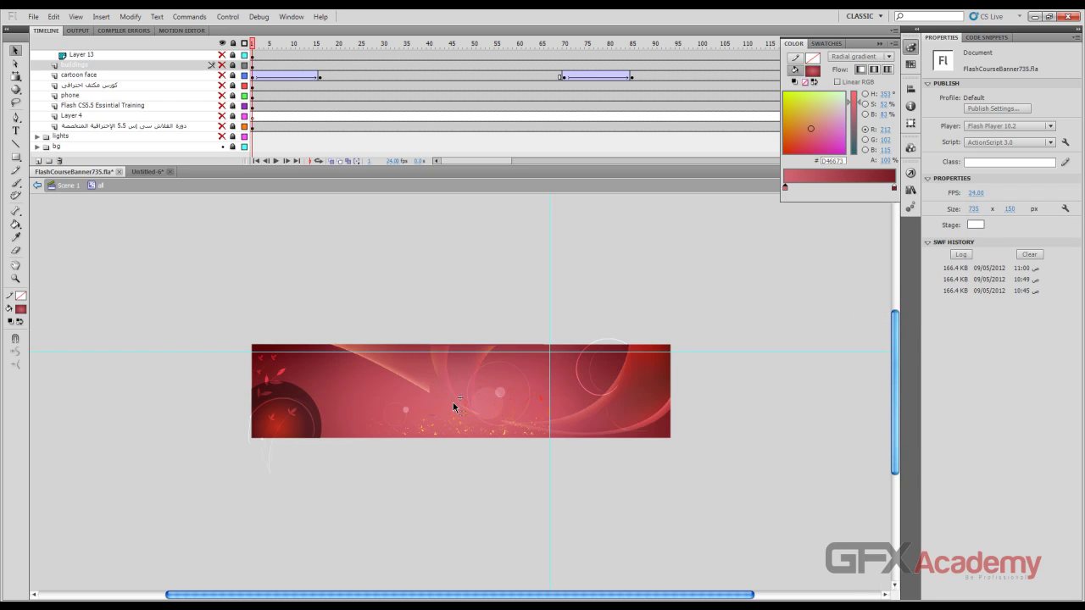
{"action": "left_click", "coordinate": [15, 51]}
{"action": "left_click", "coordinate": [147, 171]}
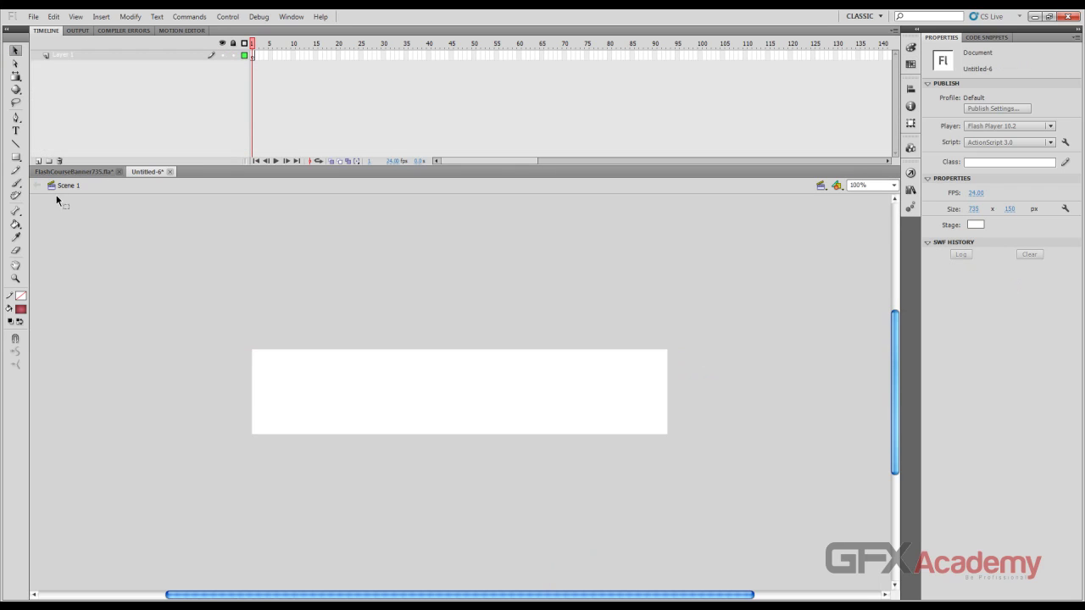
Draw a rectangle about 741 x 158 px with the red radial gradient over the whole stage
{"action": "left_click", "coordinate": [15, 157]}
{"action": "left_click_drag", "start_coordinate": [249, 347], "coordinate": [669, 436]}
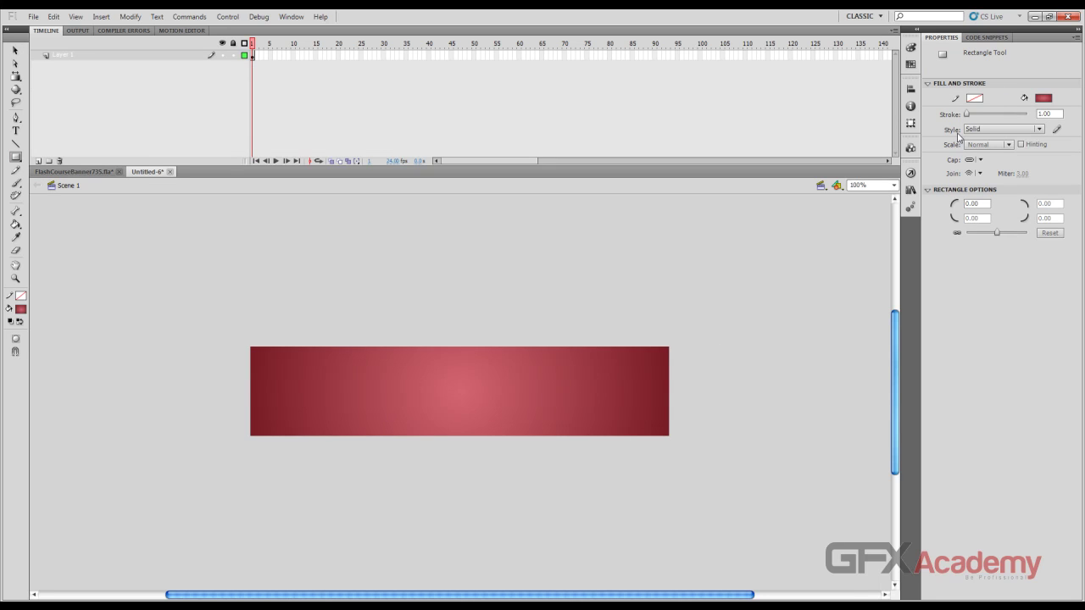
{"action": "left_click", "coordinate": [16, 52]}
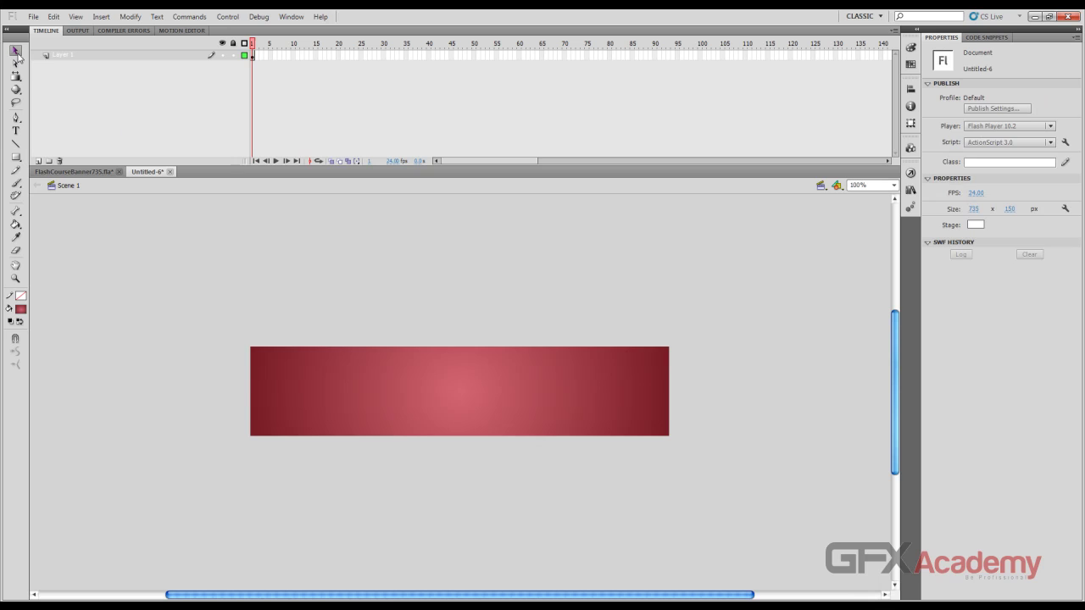
Set the gradient rectangle's width to 735 and its height to 150
{"action": "left_click", "coordinate": [525, 417]}
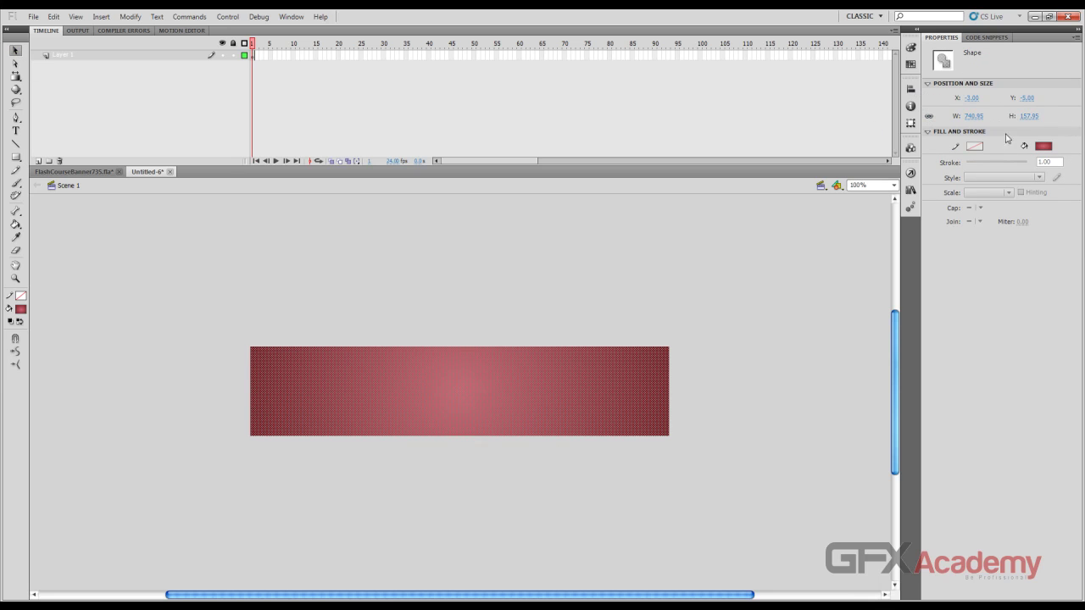
{"action": "left_click", "coordinate": [975, 116]}
{"action": "type", "text": "735"}
{"action": "key", "text": "Return"}
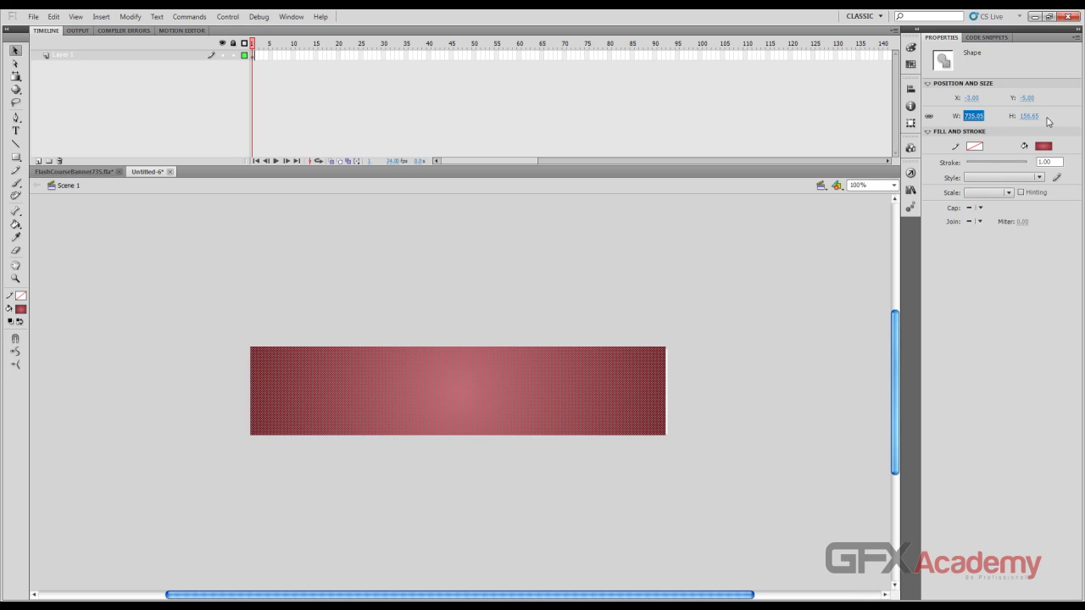
{"action": "left_click", "coordinate": [1027, 116]}
{"action": "type", "text": "150"}
{"action": "key", "text": "Return"}
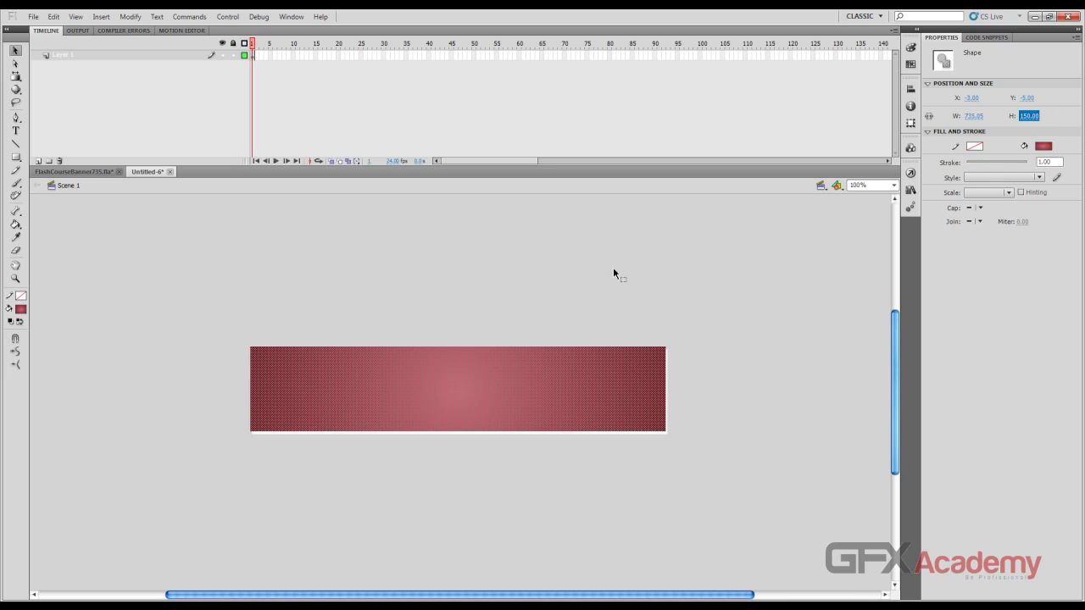
Center the rectangle horizontally and vertically on the stage
{"action": "left_click", "coordinate": [911, 88]}
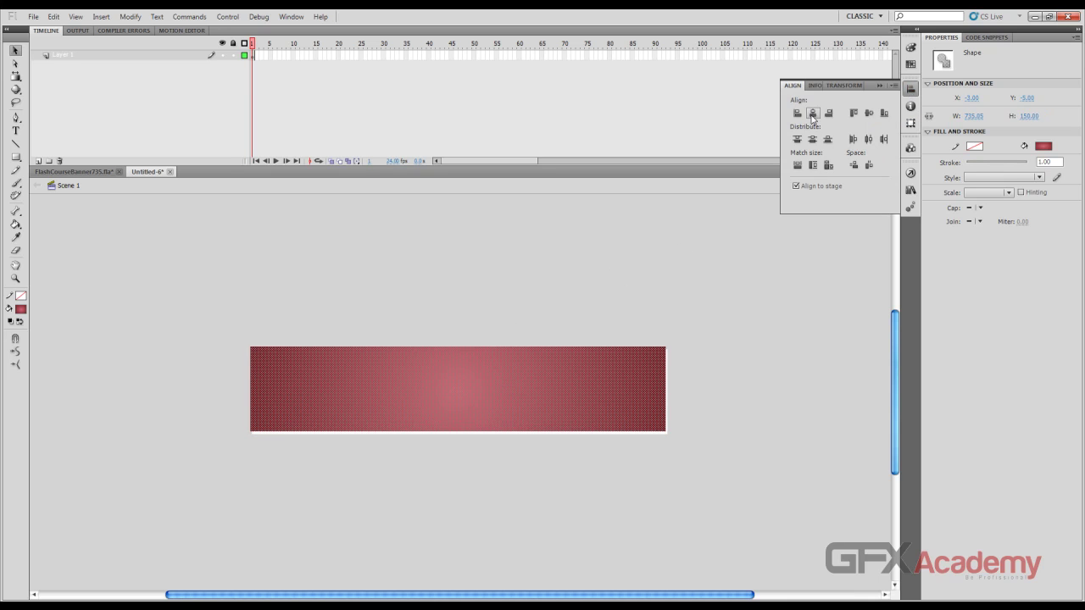
{"action": "left_click", "coordinate": [812, 113]}
{"action": "left_click", "coordinate": [869, 113]}
{"action": "left_click", "coordinate": [539, 380]}
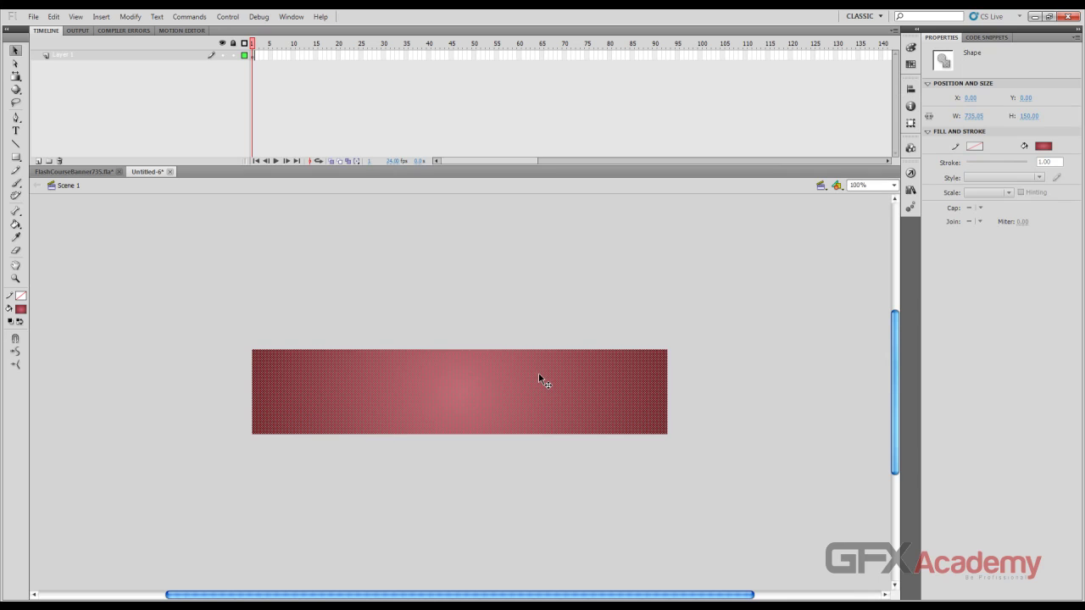
Rotate the rectangle's radial gradient about 90 degrees and flatten it into a wide ellipse around the banner
{"action": "key", "text": "f"}
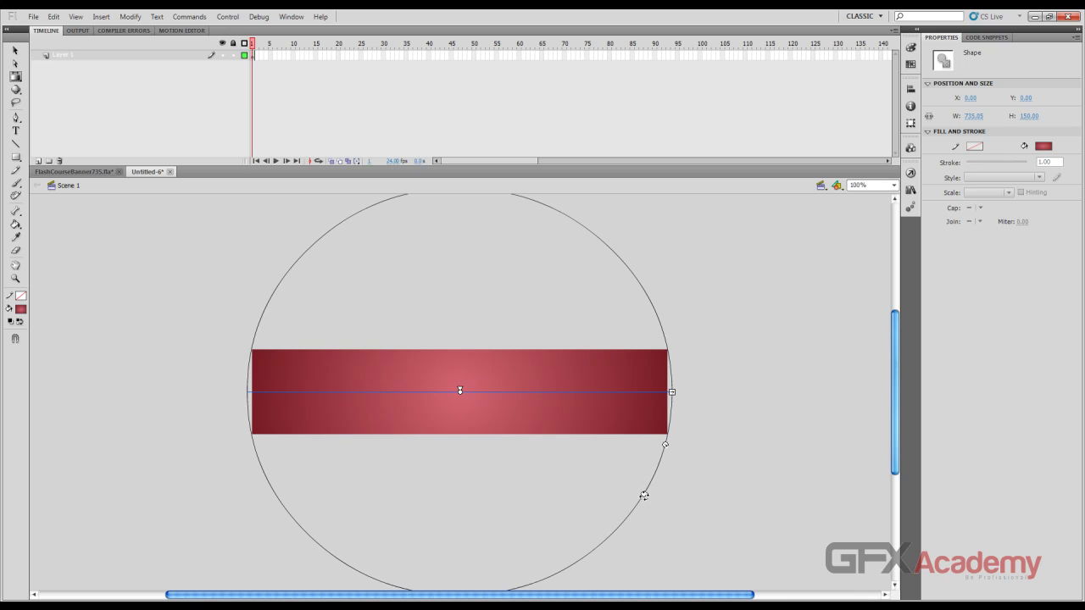
{"action": "left_click_drag", "start_coordinate": [644, 495], "coordinate": [526, 274]}
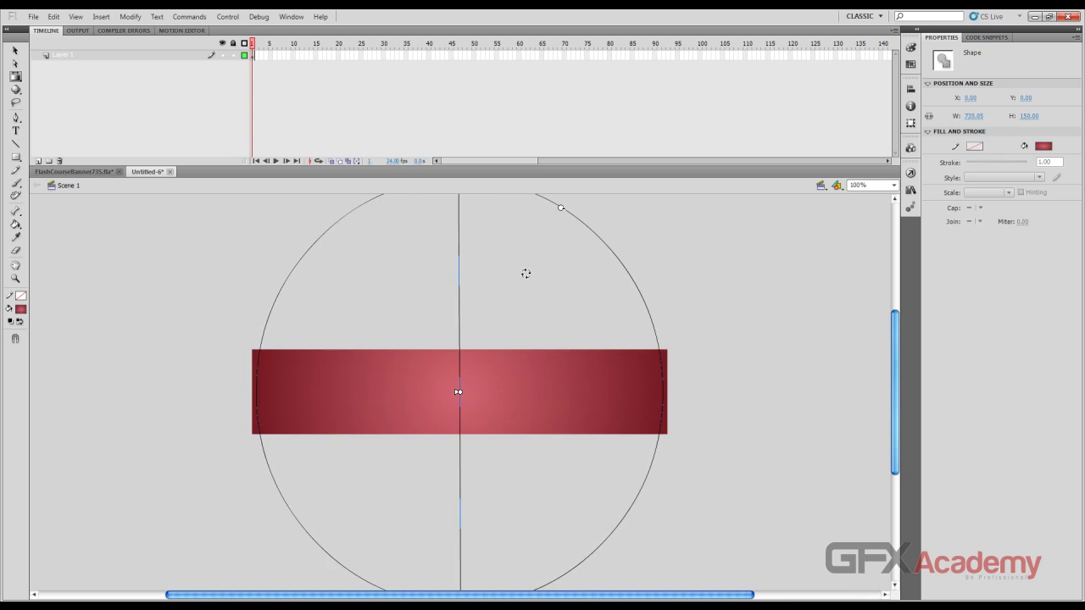
{"action": "scroll", "coordinate": [511, 270], "scroll_direction": "up", "scroll_amount": 3}
{"action": "left_click_drag", "start_coordinate": [458, 281], "coordinate": [457, 398]}
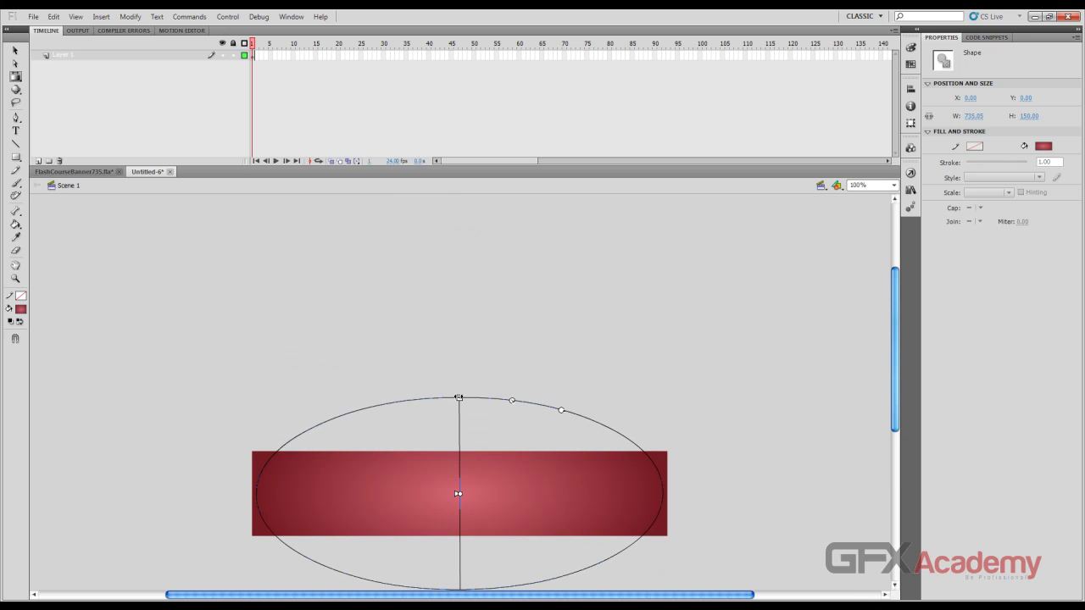
{"action": "scroll", "coordinate": [460, 397], "scroll_direction": "down", "scroll_amount": 2}
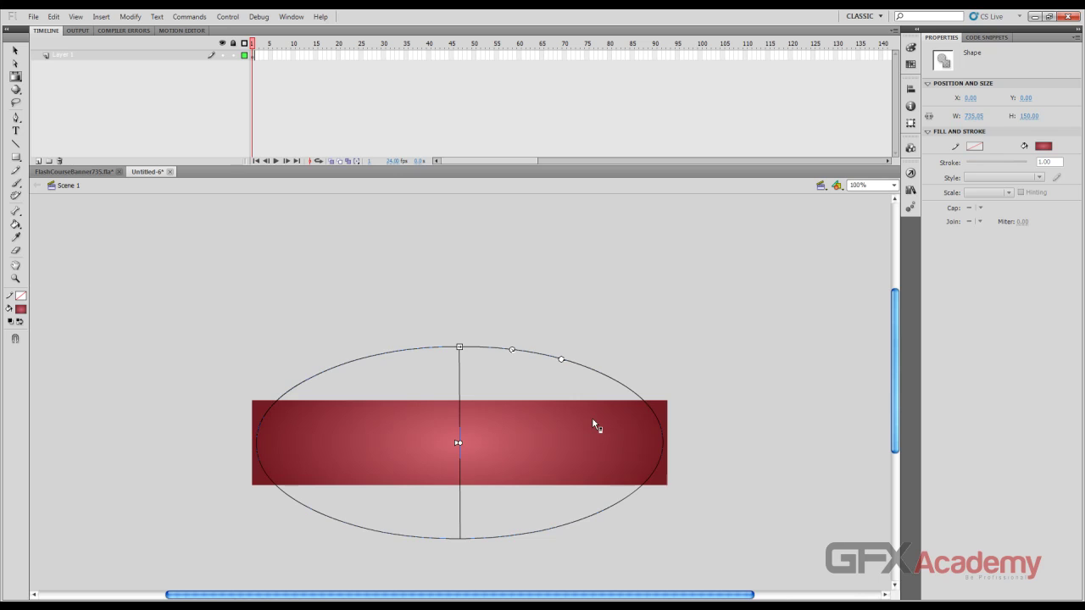
{"action": "left_click", "coordinate": [591, 315]}
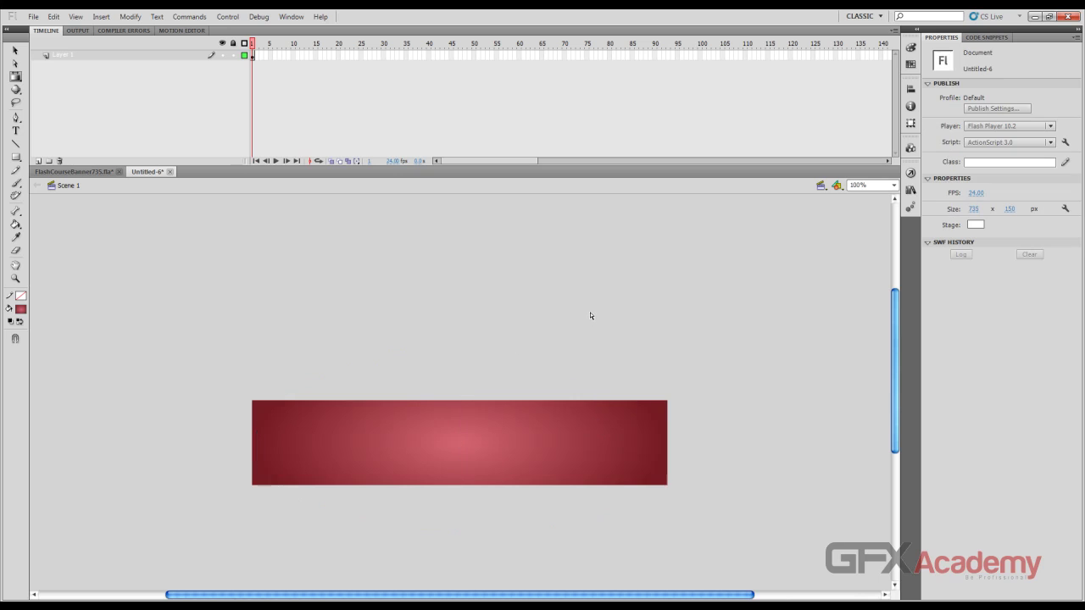
{"action": "left_click", "coordinate": [15, 50]}
Save the document as "Professional banner" in the Professional banner folder
{"action": "key", "text": "ctrl+s"}
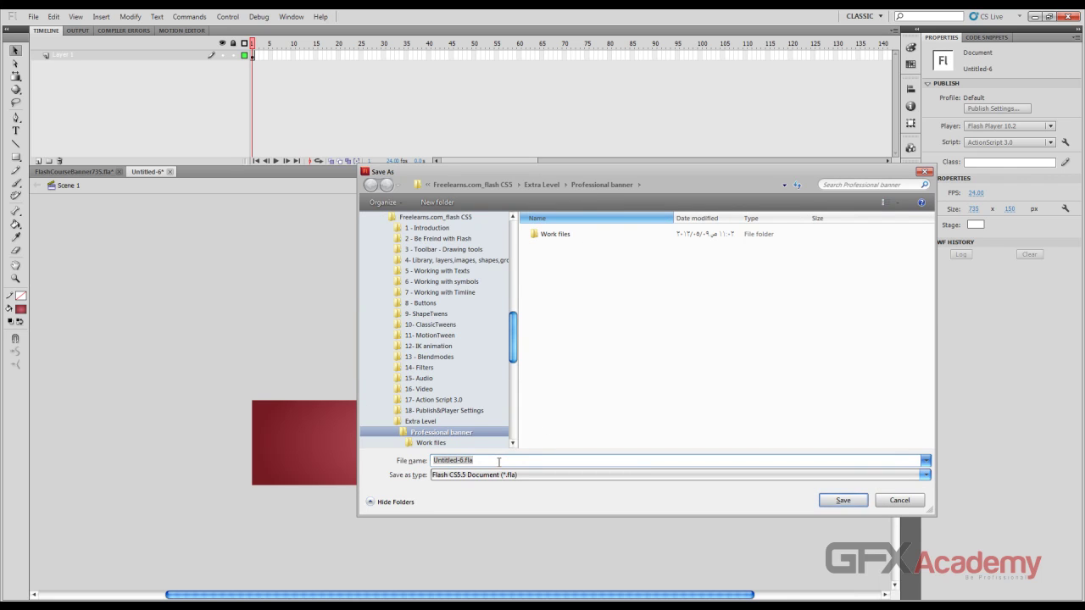
{"action": "type", "text": "حتاسيهخست ةشىى"}
{"action": "key", "text": "BackSpace"}
{"action": "key", "text": "BackSpace"}
{"action": "key", "text": "BackSpace"}
{"action": "key", "text": "BackSpace"}
{"action": "key", "text": "BackSpace"}
{"action": "key", "text": "BackSpace"}
{"action": "key", "text": "BackSpace"}
{"action": "key", "text": "BackSpace"}
{"action": "key", "text": "BackSpace"}
{"action": "key", "text": "BackSpace"}
{"action": "key", "text": "BackSpace"}
{"action": "key", "text": "BackSpace"}
{"action": "key", "text": "BackSpace"}
{"action": "key", "text": "BackSpace"}
{"action": "type", "text": "Professional banner"}
{"action": "key", "text": "Return"}
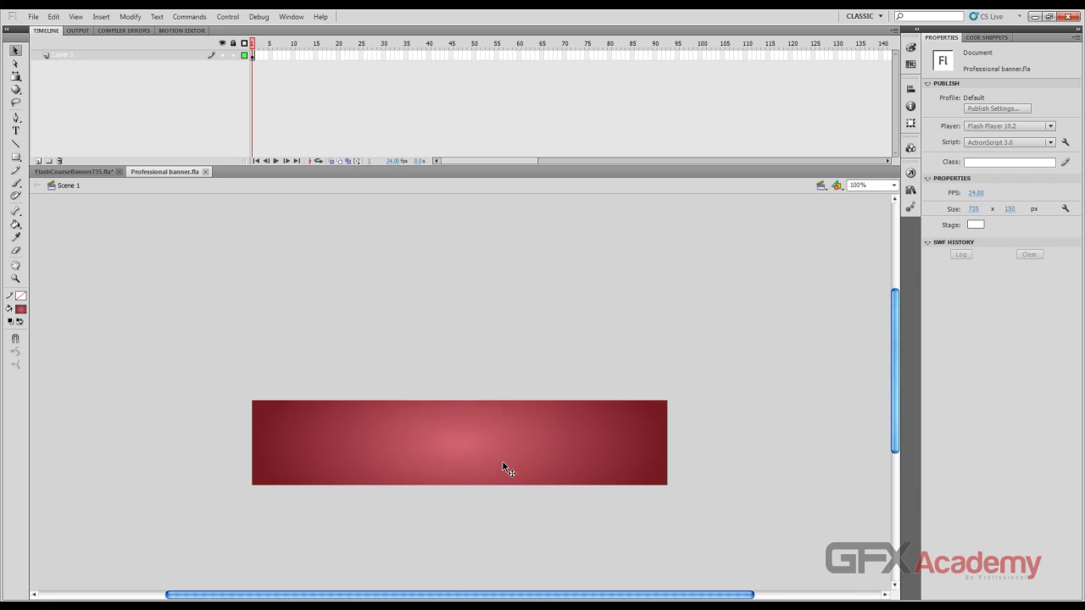
Rename the background layer as bg and lock it
{"action": "double_click", "coordinate": [97, 55]}
{"action": "type", "text": "b"}
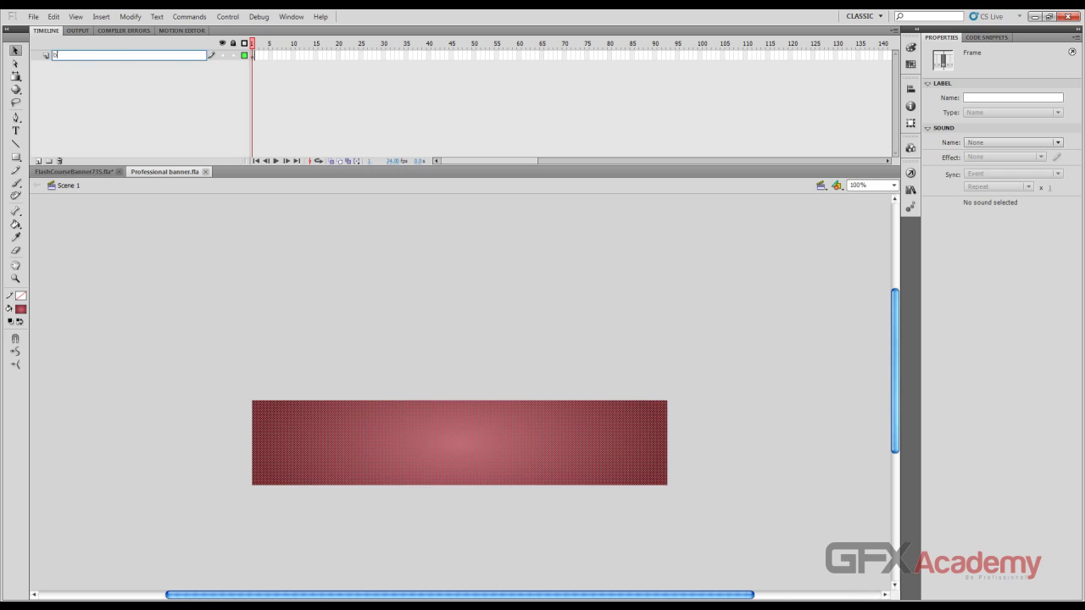
{"action": "type", "text": "g"}
{"action": "key", "text": "Return"}
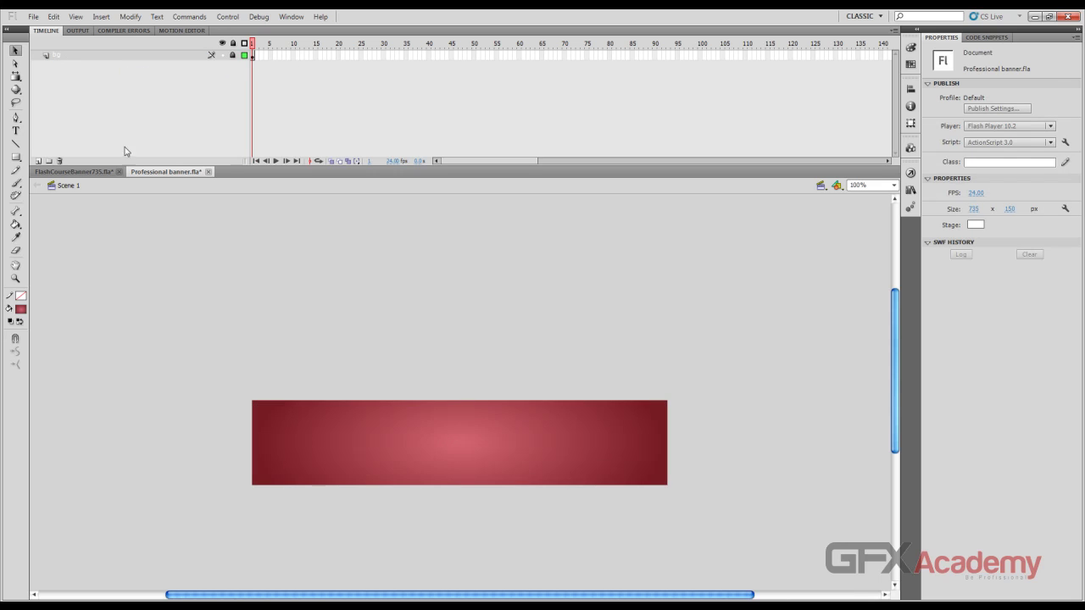
Add a new layer and draw a circle about 139 px across over the background's lower-left corner
{"action": "left_click", "coordinate": [38, 161]}
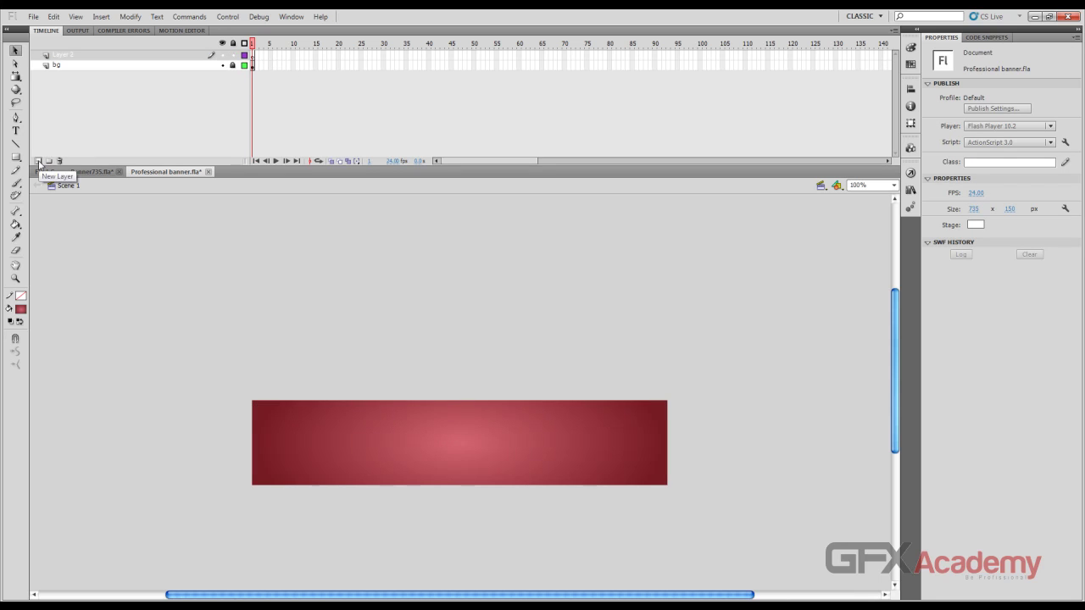
{"action": "left_click", "coordinate": [61, 172]}
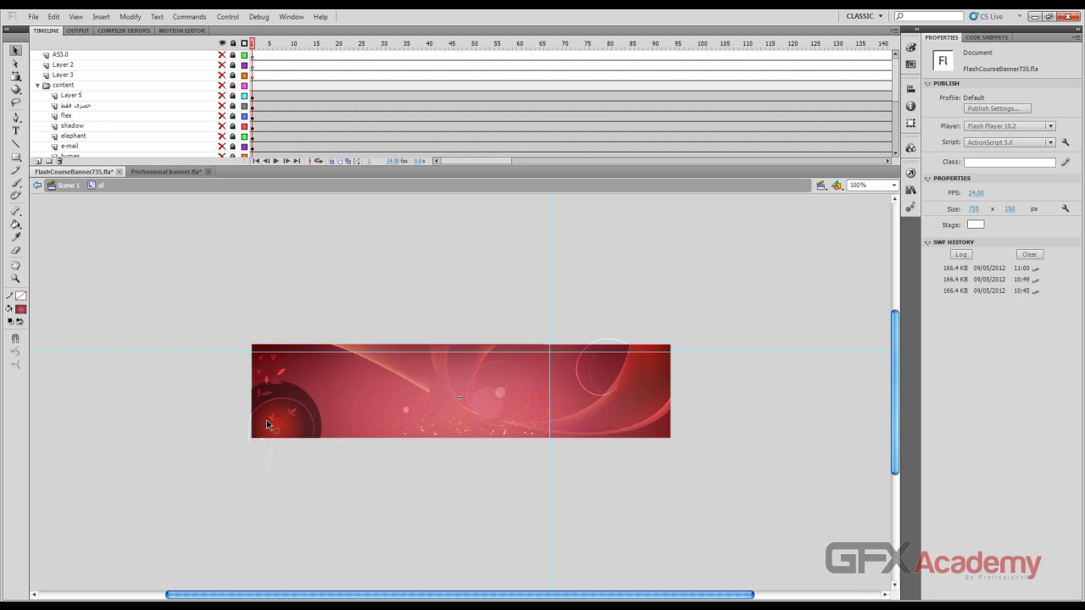
{"action": "left_click", "coordinate": [161, 172]}
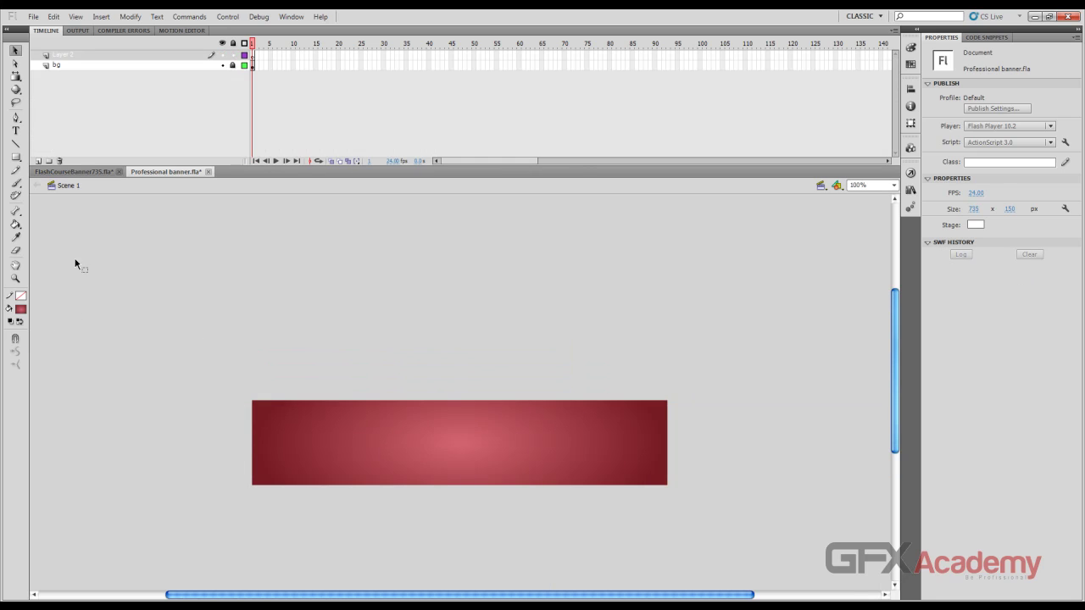
{"action": "left_click", "coordinate": [15, 158]}
{"action": "left_click", "coordinate": [16, 164]}
{"action": "left_click", "coordinate": [68, 169]}
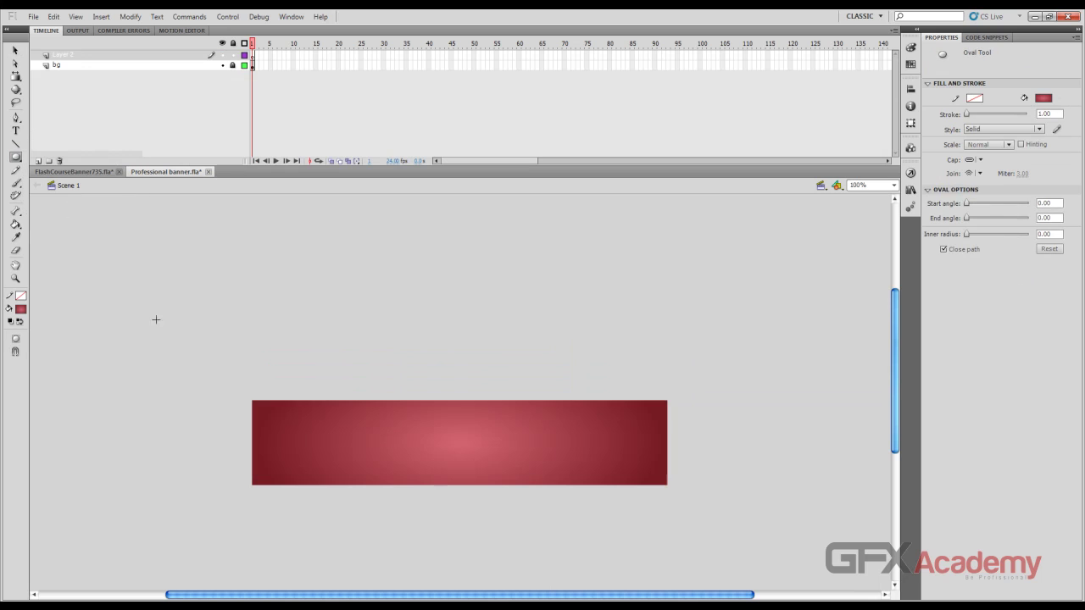
{"action": "left_click_drag", "start_coordinate": [224, 438], "coordinate": [307, 516]}
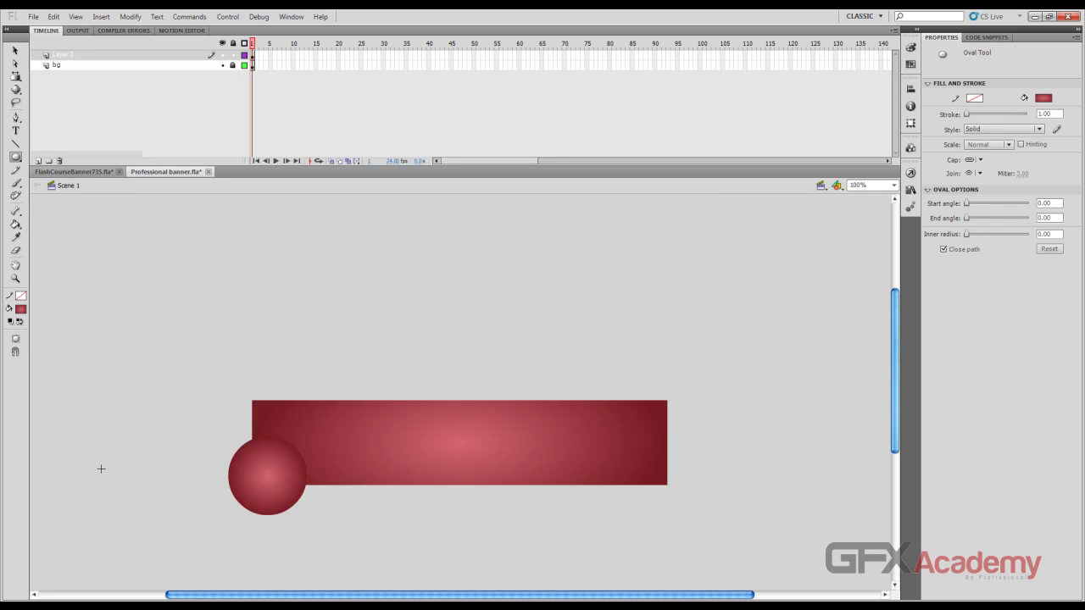
{"action": "left_click", "coordinate": [15, 50]}
Fill the circle with the preset red-to-black radial gradient and move it to about X -15, Y 44
{"action": "left_click", "coordinate": [298, 499]}
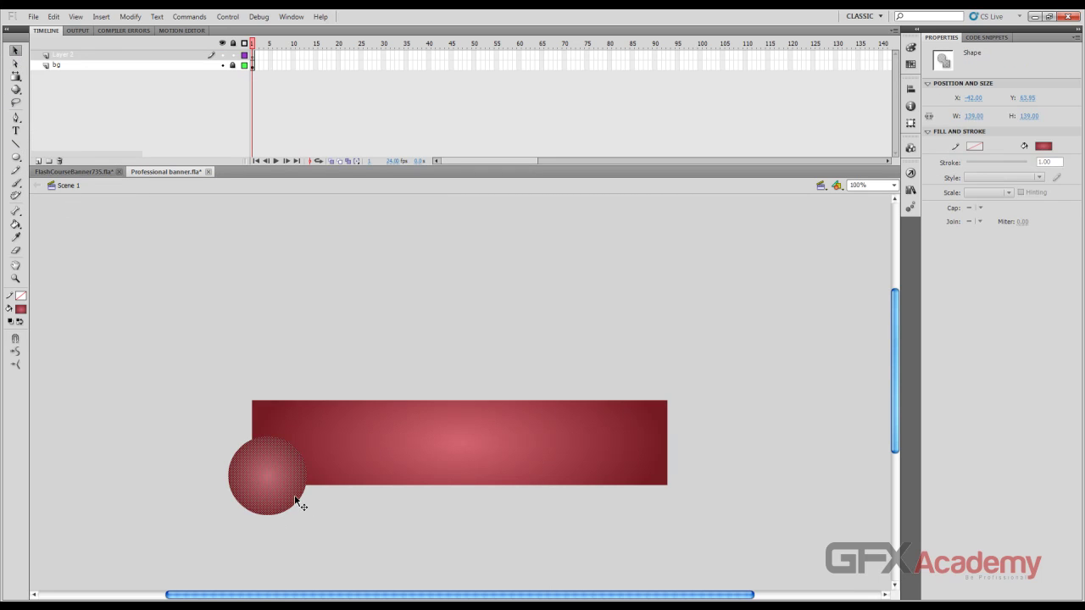
{"action": "left_click", "coordinate": [20, 310]}
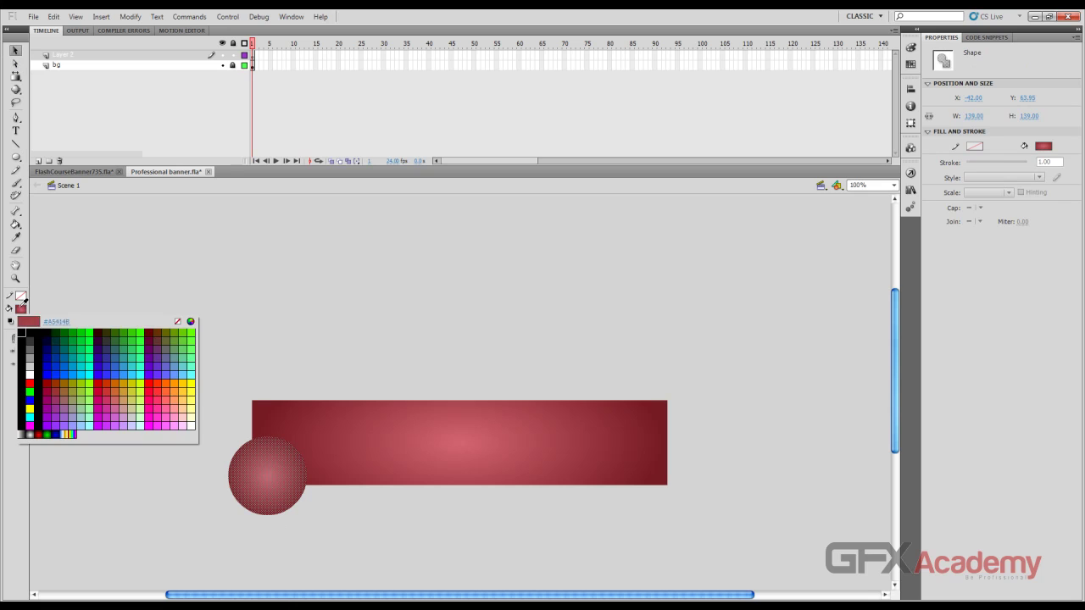
{"action": "left_click", "coordinate": [44, 438]}
{"action": "left_click", "coordinate": [213, 456]}
{"action": "left_click", "coordinate": [271, 481]}
{"action": "left_click_drag", "start_coordinate": [271, 481], "coordinate": [287, 470]}
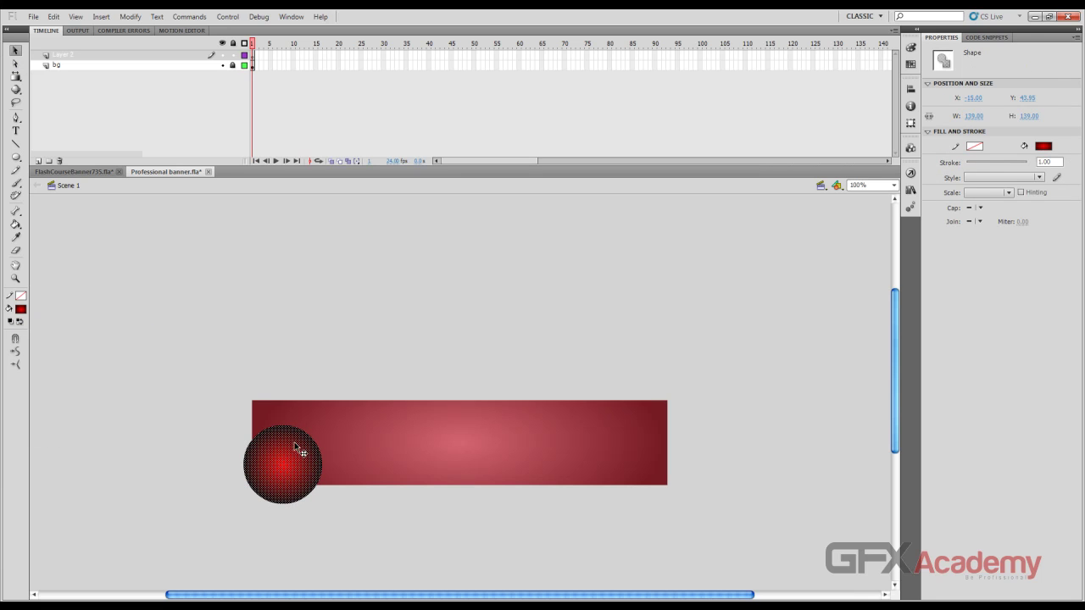
Sample the dark maroon edge of the corner circle in FlashCourseBanner735.fla and copy its hex code
{"action": "left_click", "coordinate": [108, 173]}
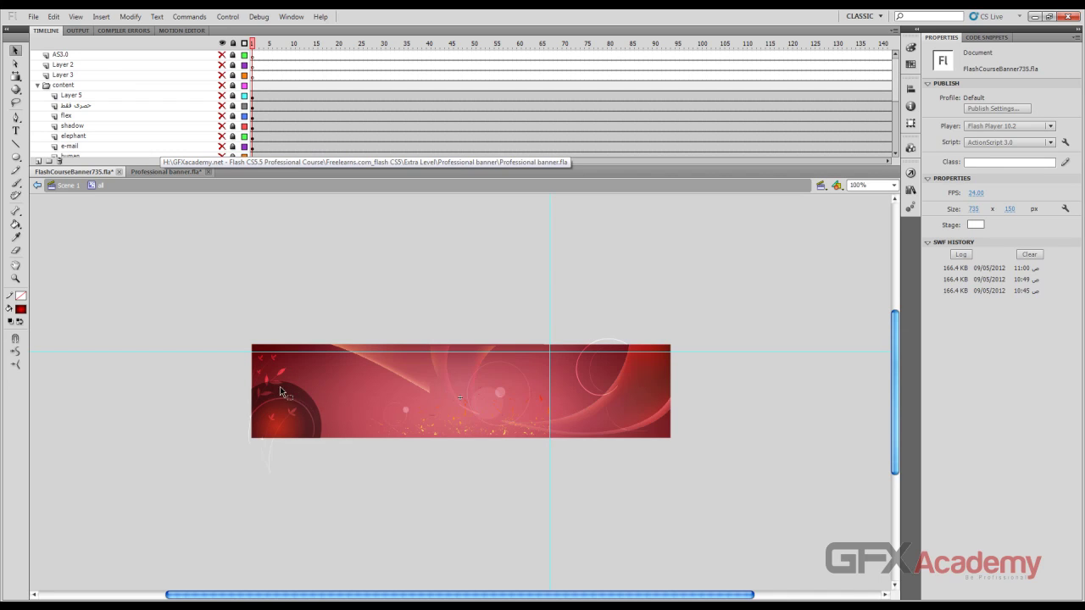
{"action": "left_click", "coordinate": [21, 310]}
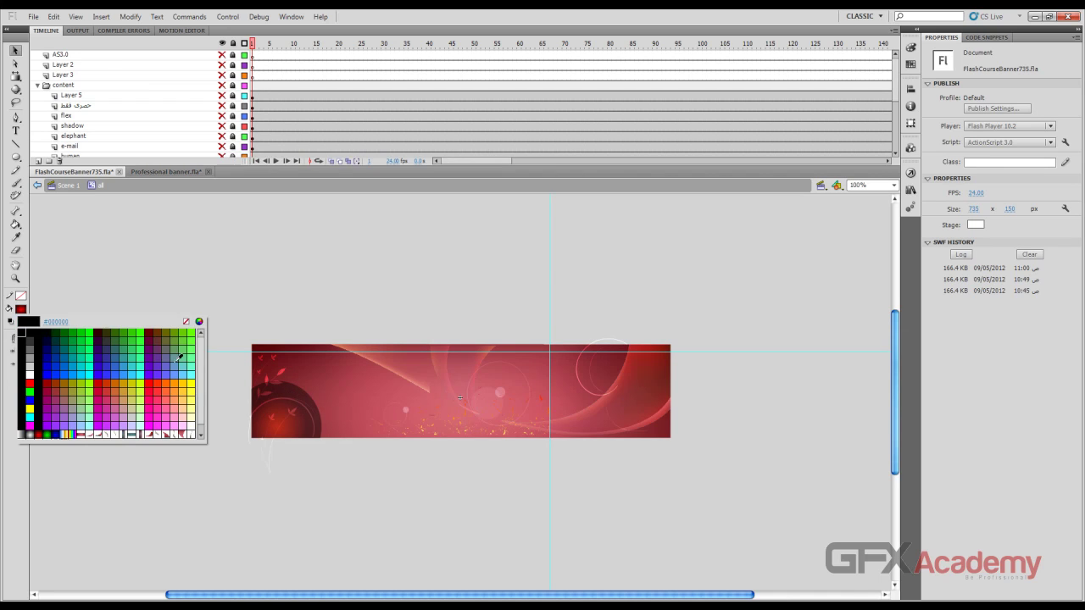
{"action": "left_click", "coordinate": [299, 387]}
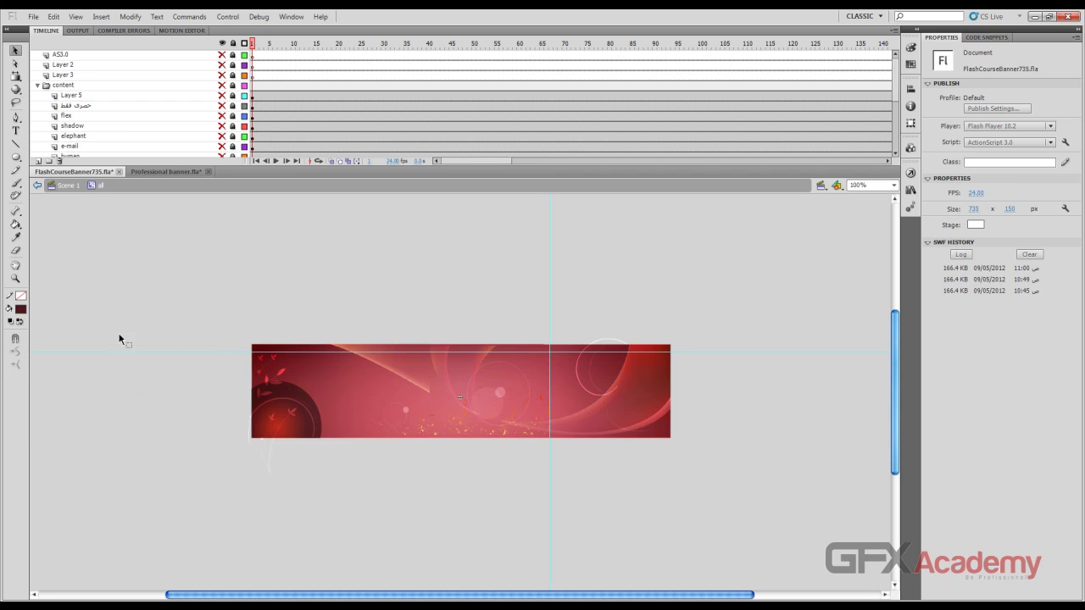
{"action": "left_click", "coordinate": [20, 309]}
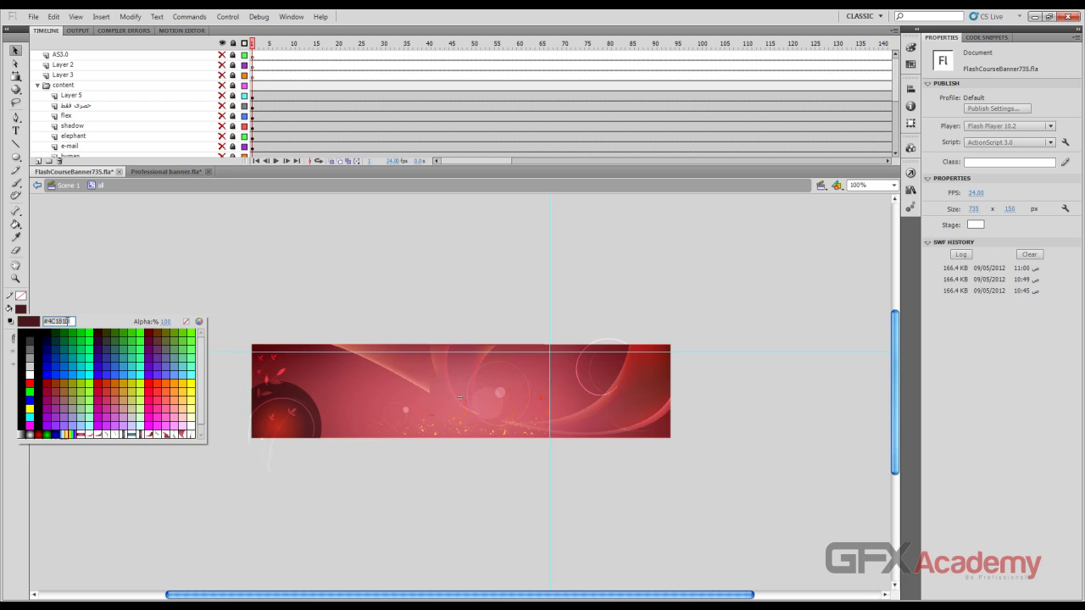
{"action": "key", "text": "Return"}
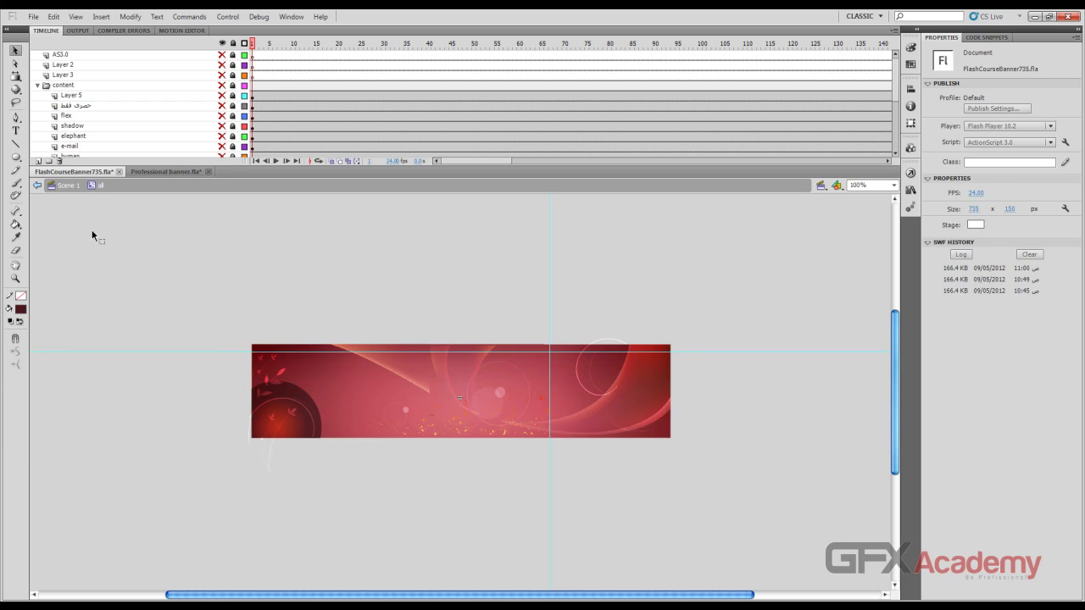
Replace the black outer color of the circle's gradient in Professional banner.fla with the sampled dark maroon
{"action": "left_click", "coordinate": [169, 172]}
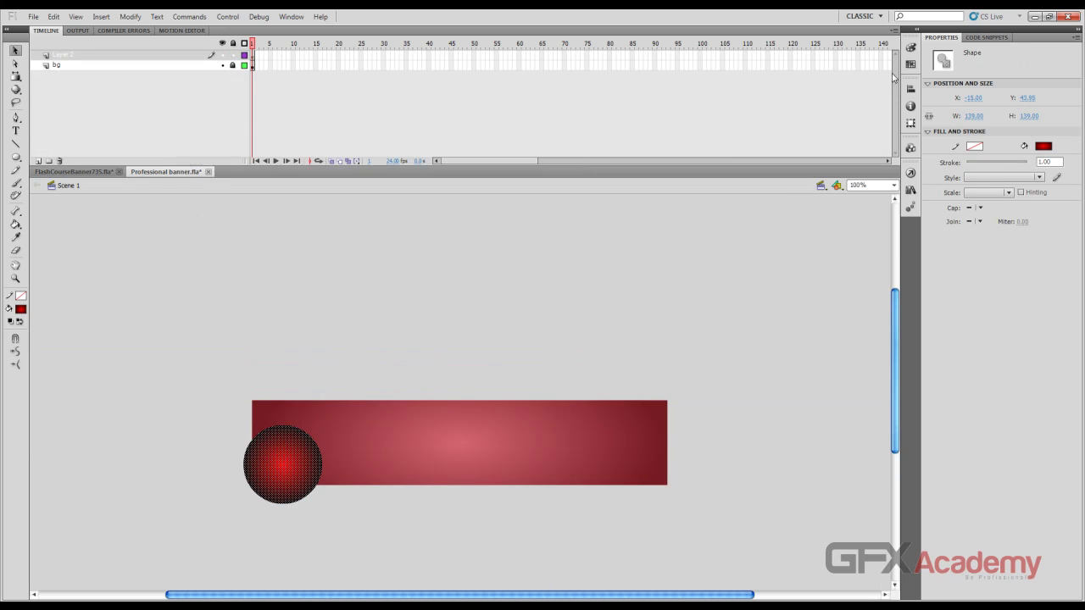
{"action": "left_click", "coordinate": [910, 47]}
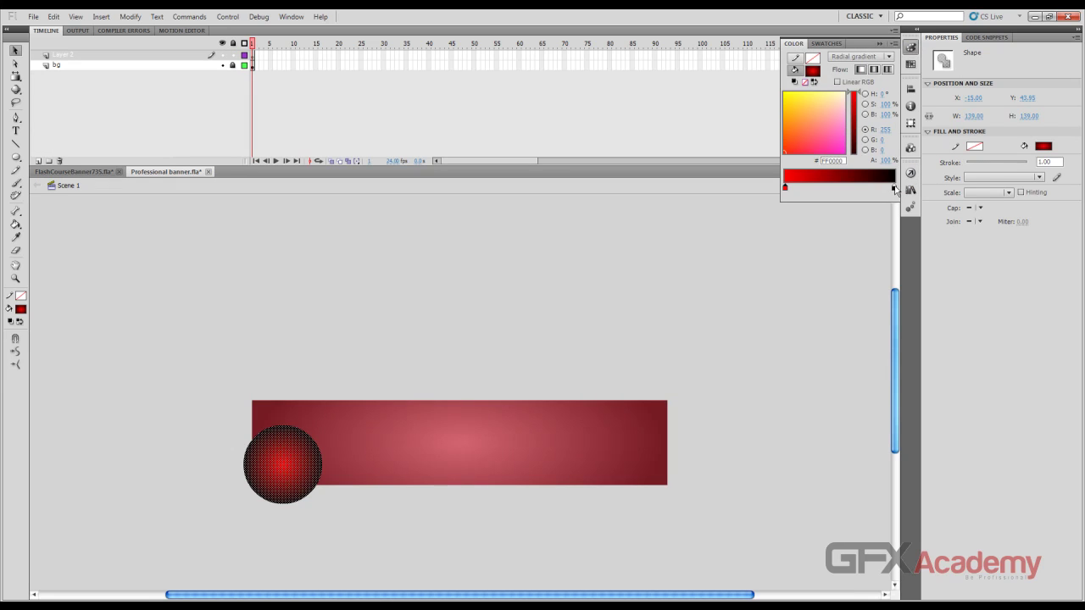
{"action": "left_click", "coordinate": [895, 189]}
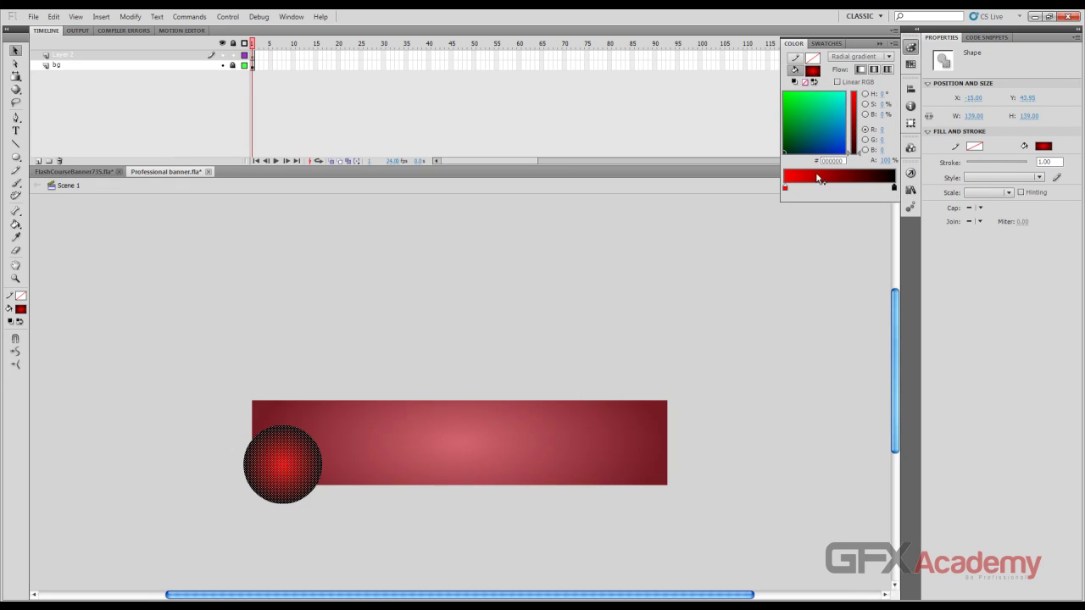
{"action": "left_click_drag", "start_coordinate": [842, 161], "coordinate": [810, 167]}
{"action": "type", "text": "660000"}
{"action": "key", "text": "Return"}
{"action": "left_click", "coordinate": [330, 360]}
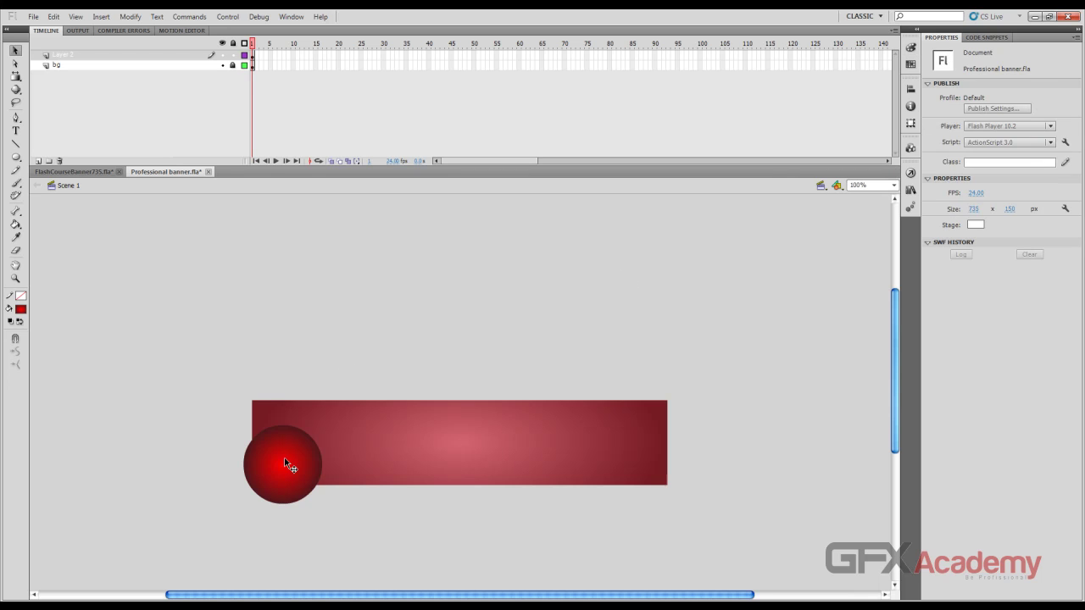
Move the circle to about X -38, Y 51 and return to FlashCourseBanner735.fla to compare it with the finished banner
{"action": "left_click_drag", "start_coordinate": [287, 465], "coordinate": [274, 468]}
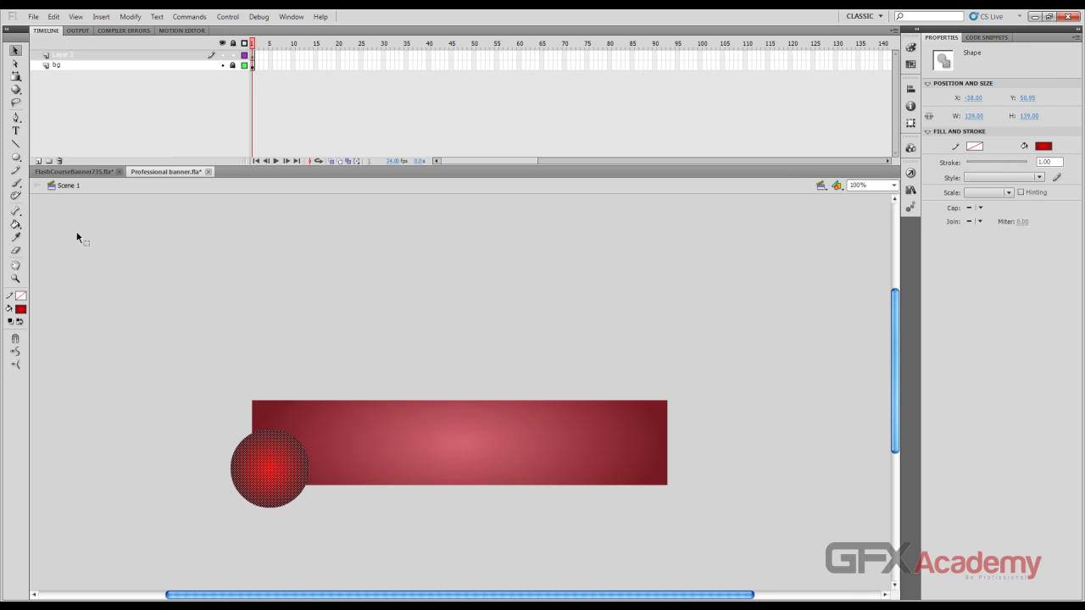
{"action": "left_click", "coordinate": [81, 173]}
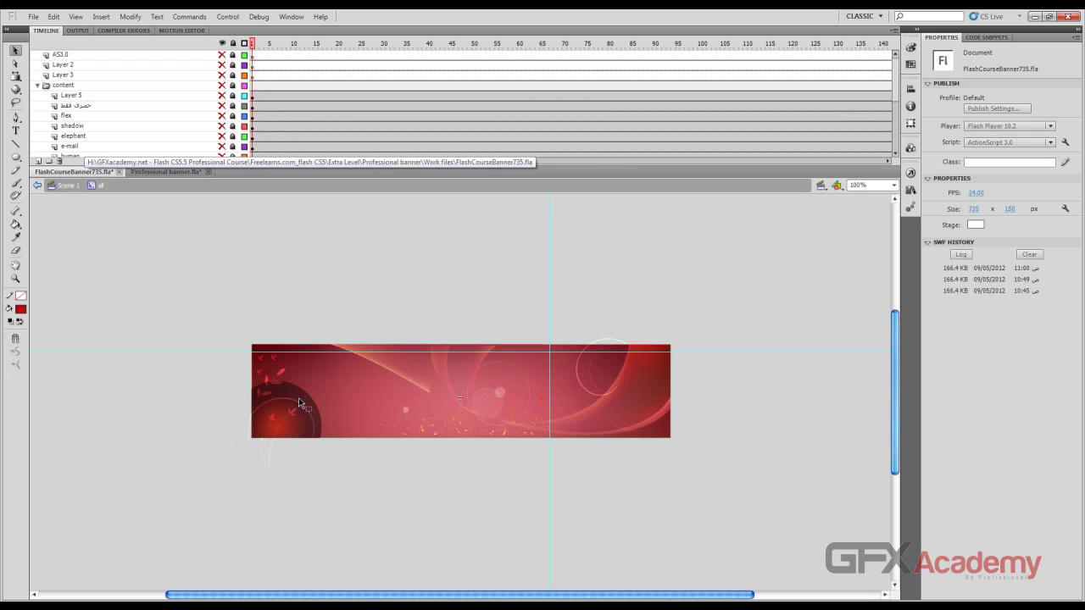
Inspect the corner circle's symbol in FlashCourseBanner735.fla, including its gradient shape, and return to the banner clip
{"action": "scroll", "coordinate": [194, 149], "scroll_direction": "down", "scroll_amount": 2}
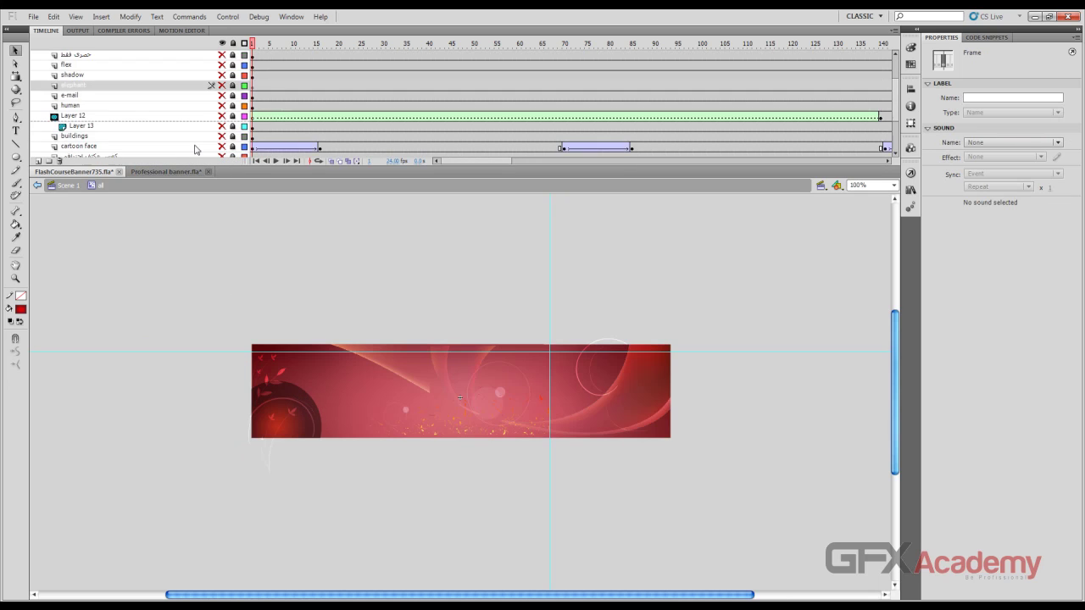
{"action": "scroll", "coordinate": [194, 149], "scroll_direction": "down", "scroll_amount": 3}
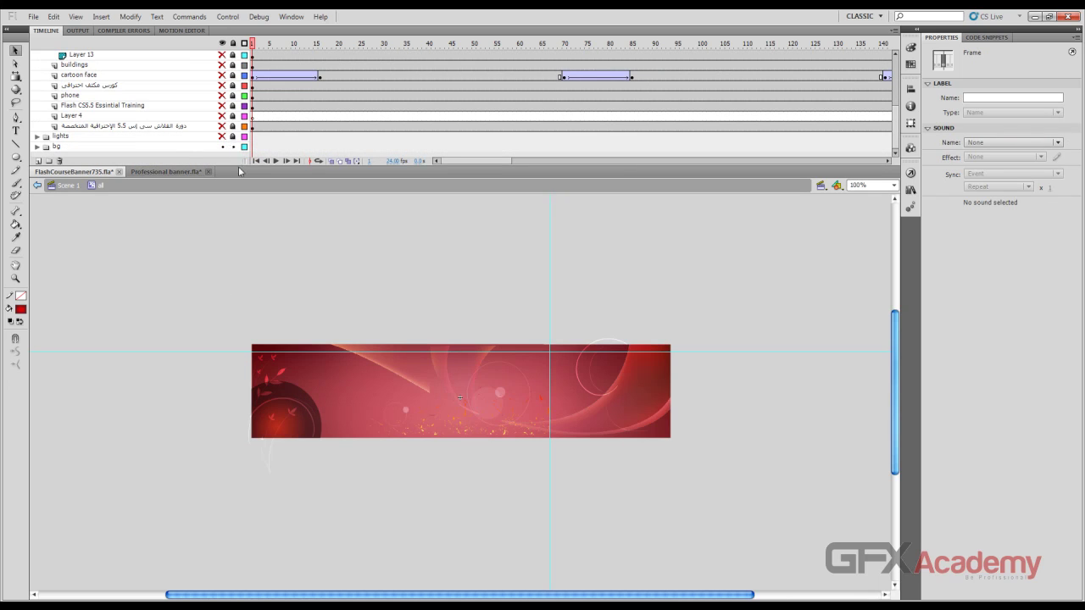
{"action": "left_click", "coordinate": [285, 410]}
{"action": "double_click", "coordinate": [285, 411]}
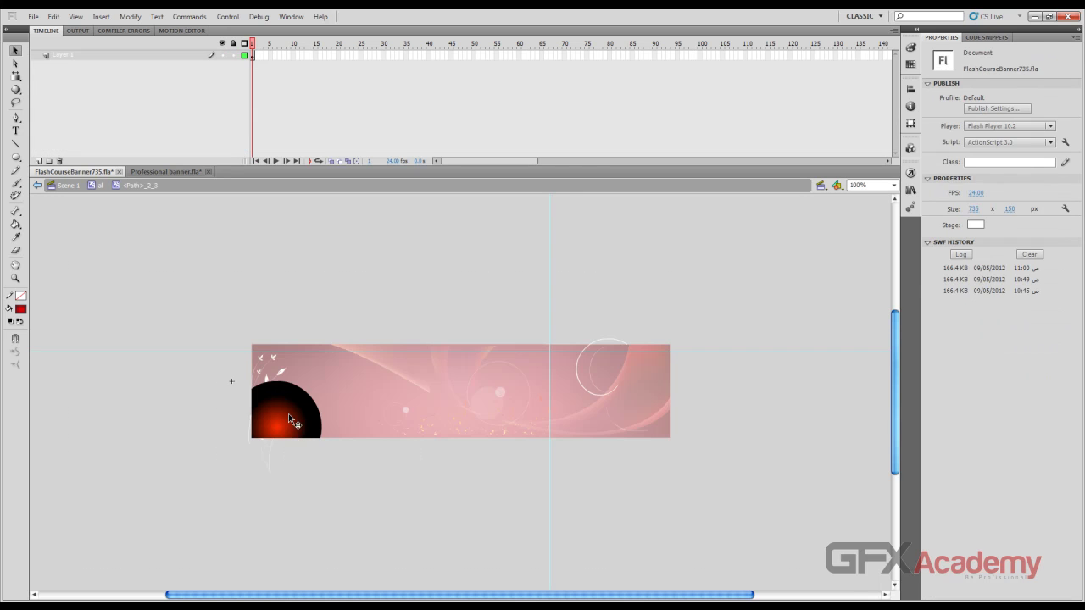
{"action": "left_click", "coordinate": [228, 469]}
{"action": "left_click", "coordinate": [296, 401]}
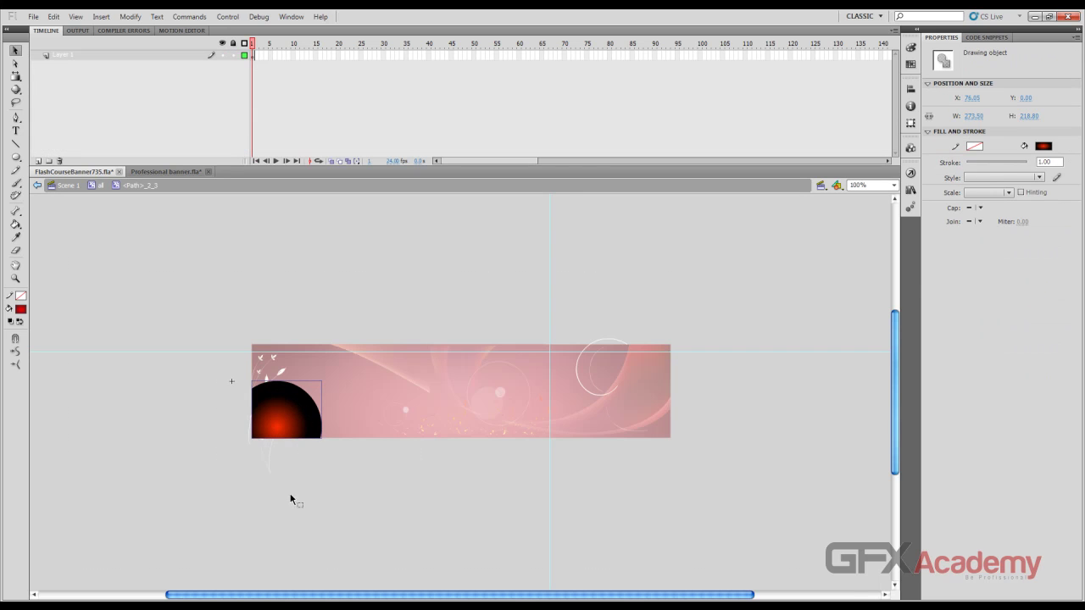
{"action": "left_click", "coordinate": [278, 520]}
{"action": "left_click", "coordinate": [277, 455]}
{"action": "left_click", "coordinate": [100, 185]}
{"action": "left_click", "coordinate": [169, 406]}
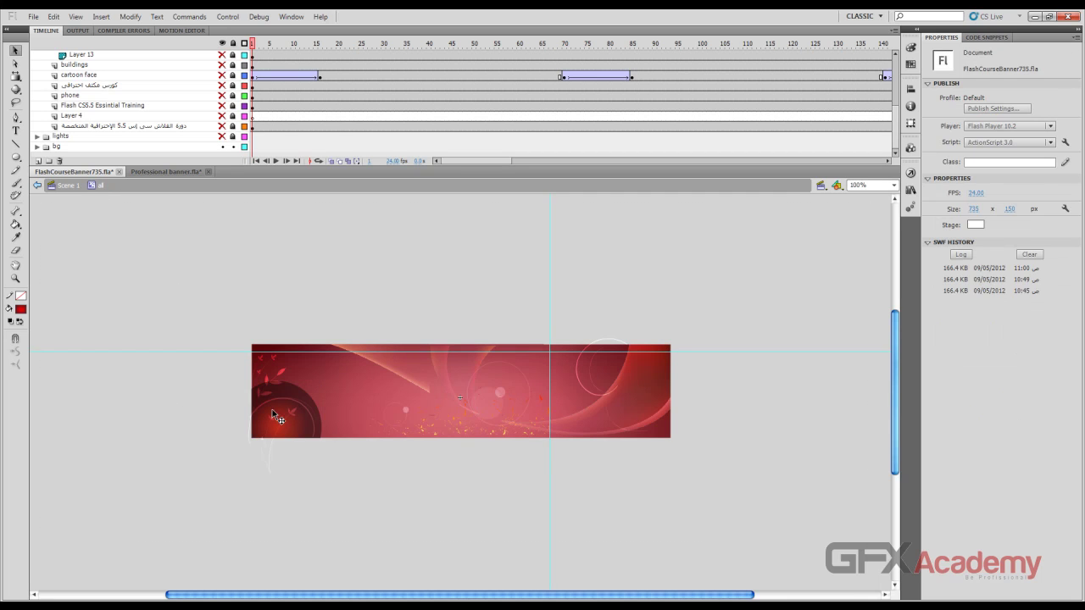
Bring the corner circle's movie clip to the front of the finished banner's artwork
{"action": "left_click", "coordinate": [294, 403]}
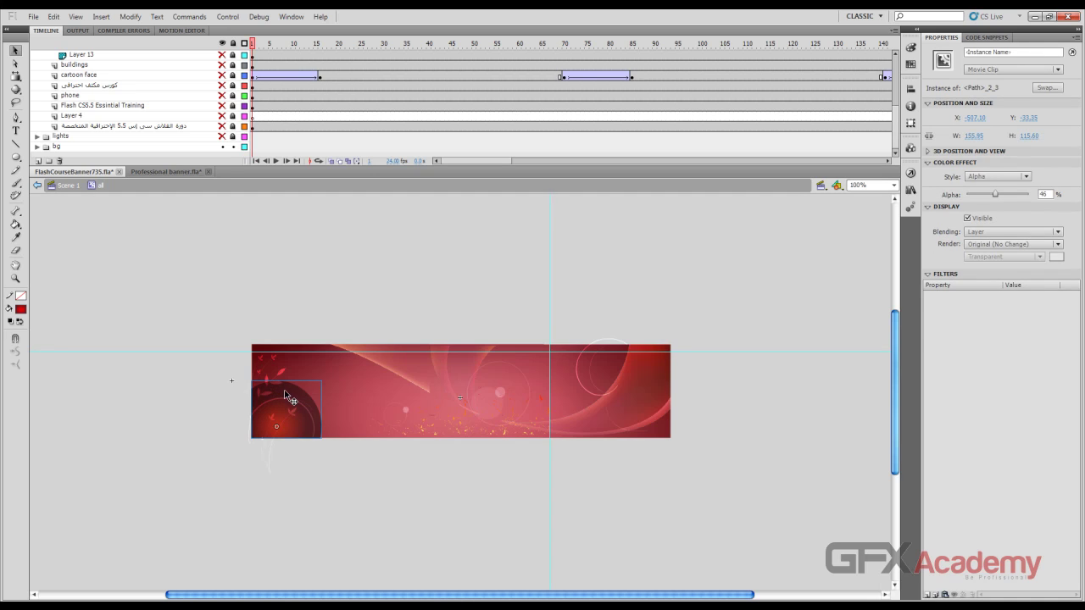
{"action": "right_click", "coordinate": [285, 398]}
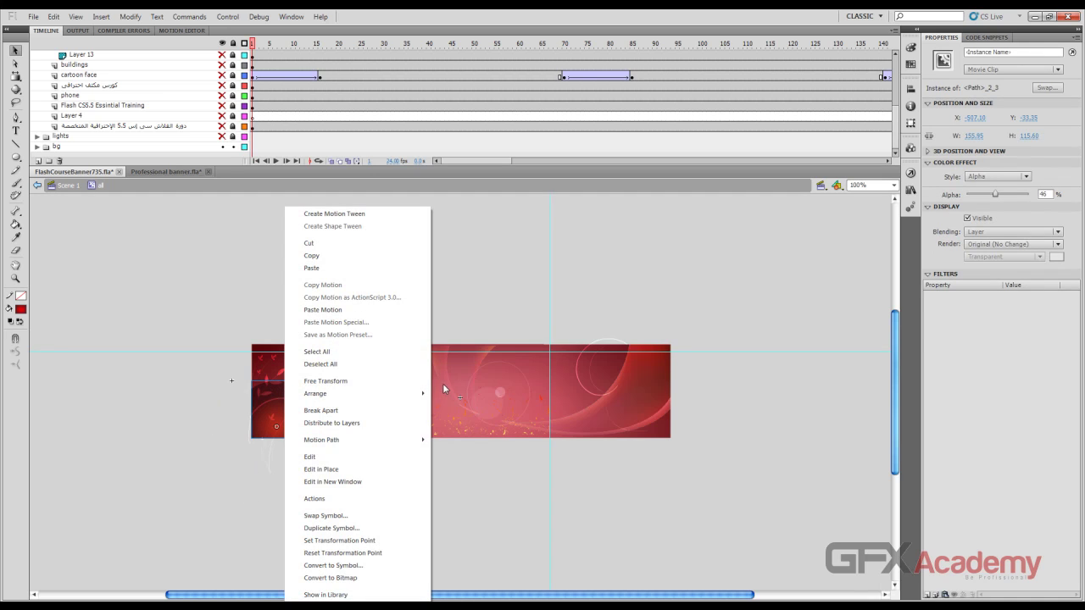
{"action": "mouse_move", "coordinate": [364, 395]}
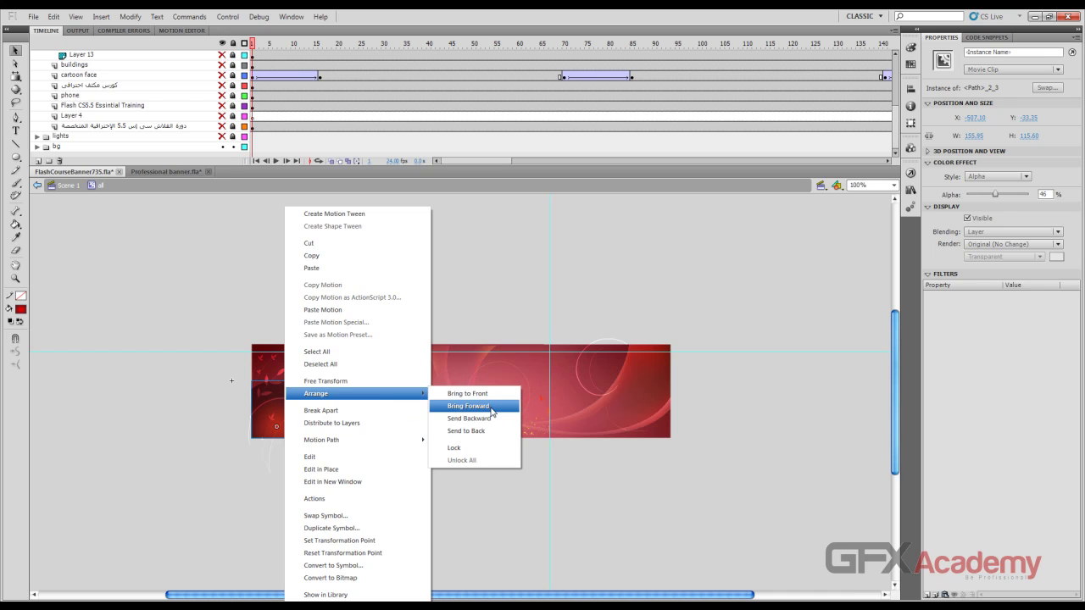
{"action": "left_click", "coordinate": [468, 394]}
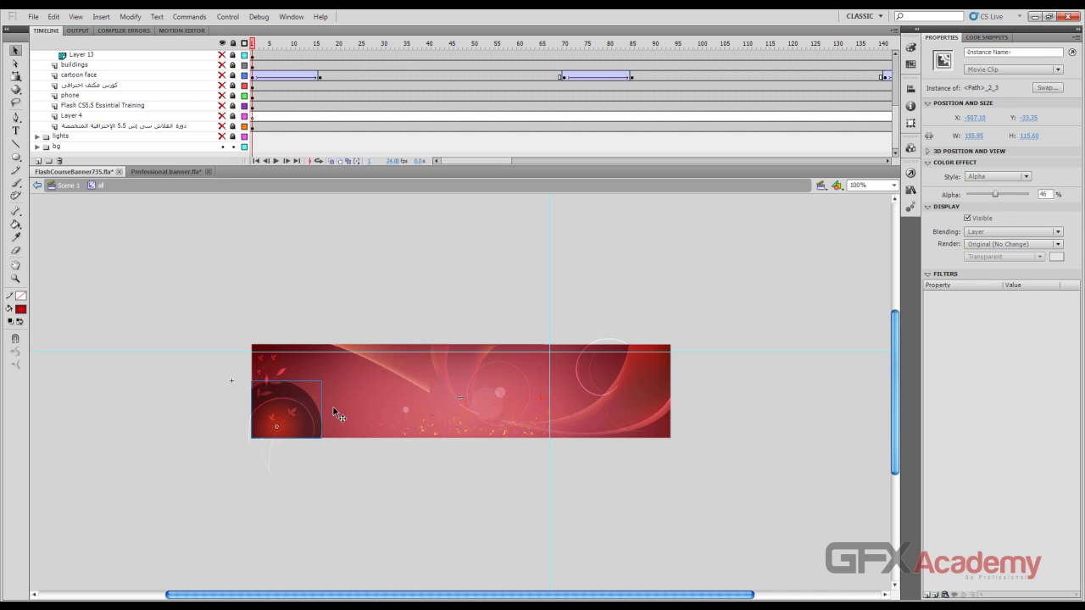
Move the corner circle clip off the banner and back to compare its transparency, and check its alpha setting
{"action": "left_click", "coordinate": [300, 448]}
{"action": "left_click_drag", "start_coordinate": [301, 397], "coordinate": [217, 341]}
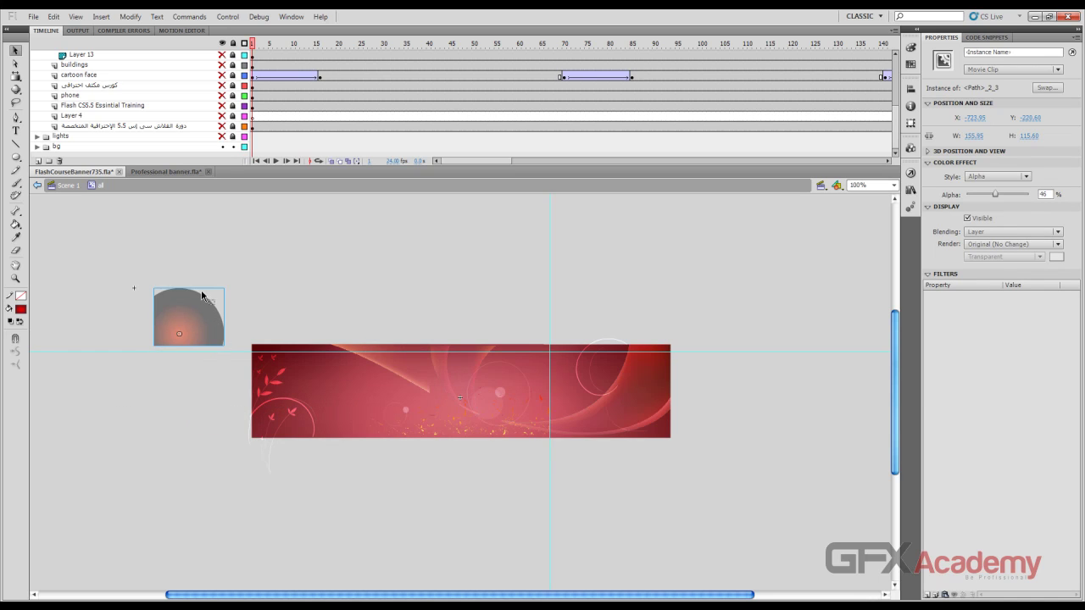
{"action": "left_click_drag", "start_coordinate": [210, 287], "coordinate": [297, 402]}
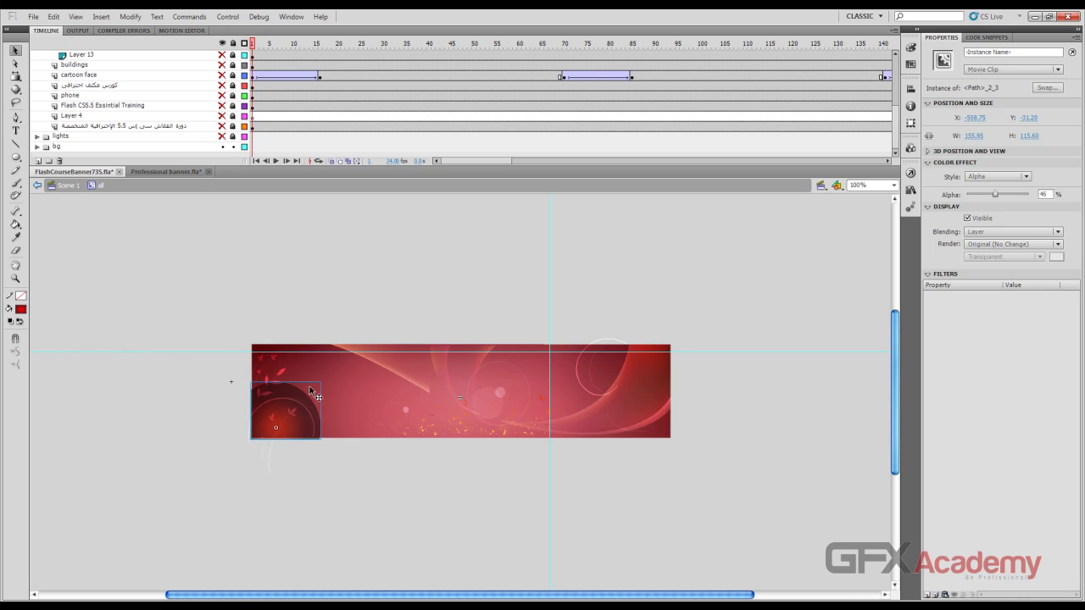
{"action": "left_click", "coordinate": [1045, 194]}
Switch to Professional banner.fla and move the circle to about X -34, Y 60 over the banner's lower-left corner
{"action": "left_click", "coordinate": [163, 171]}
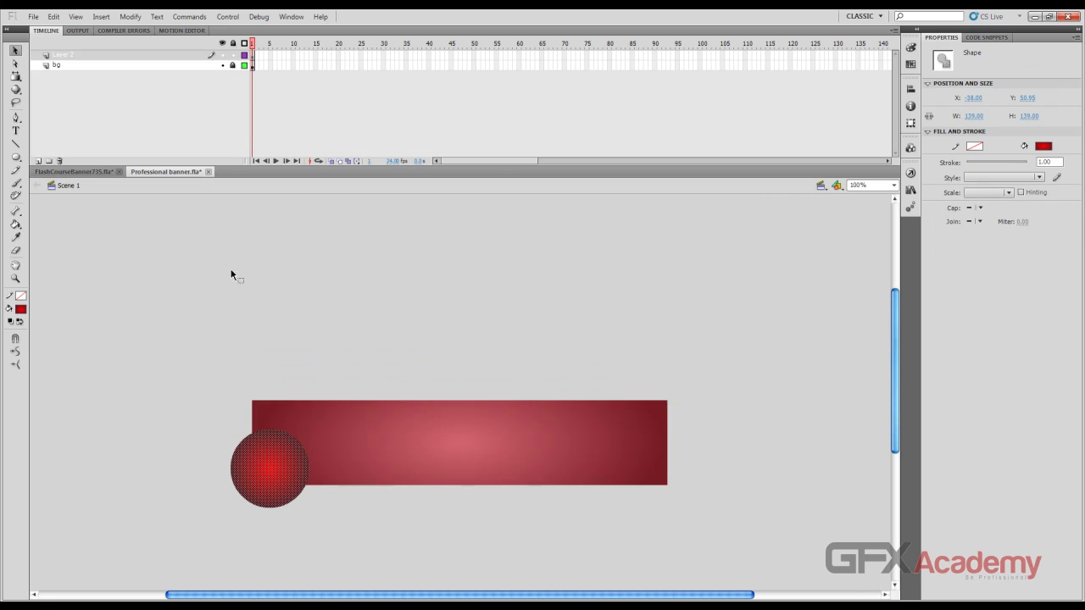
{"action": "left_click", "coordinate": [267, 489]}
{"action": "left_click_drag", "start_coordinate": [245, 475], "coordinate": [258, 471]}
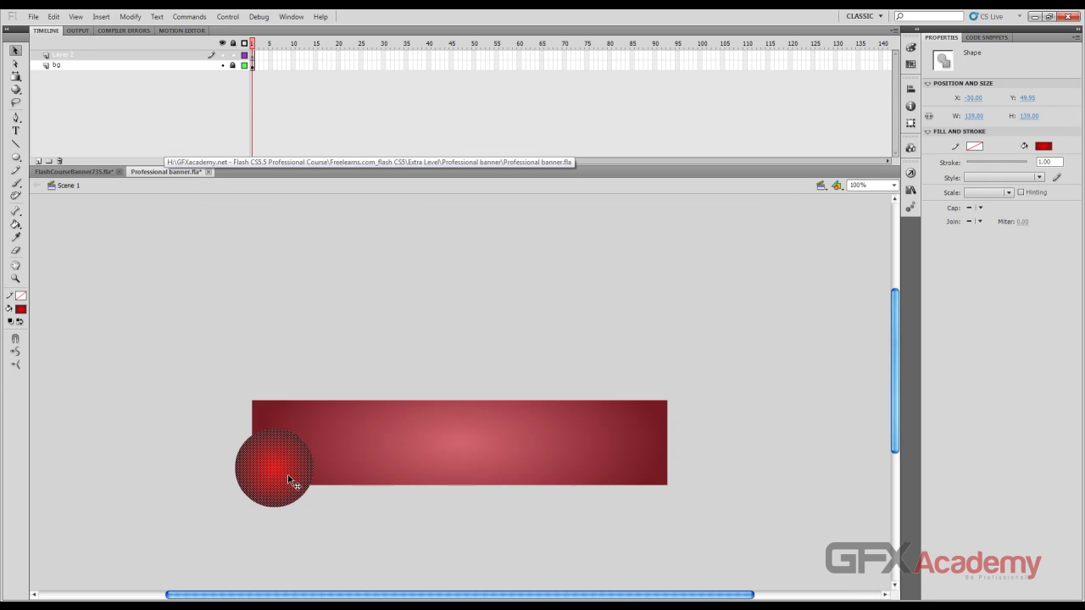
{"action": "left_click", "coordinate": [911, 50]}
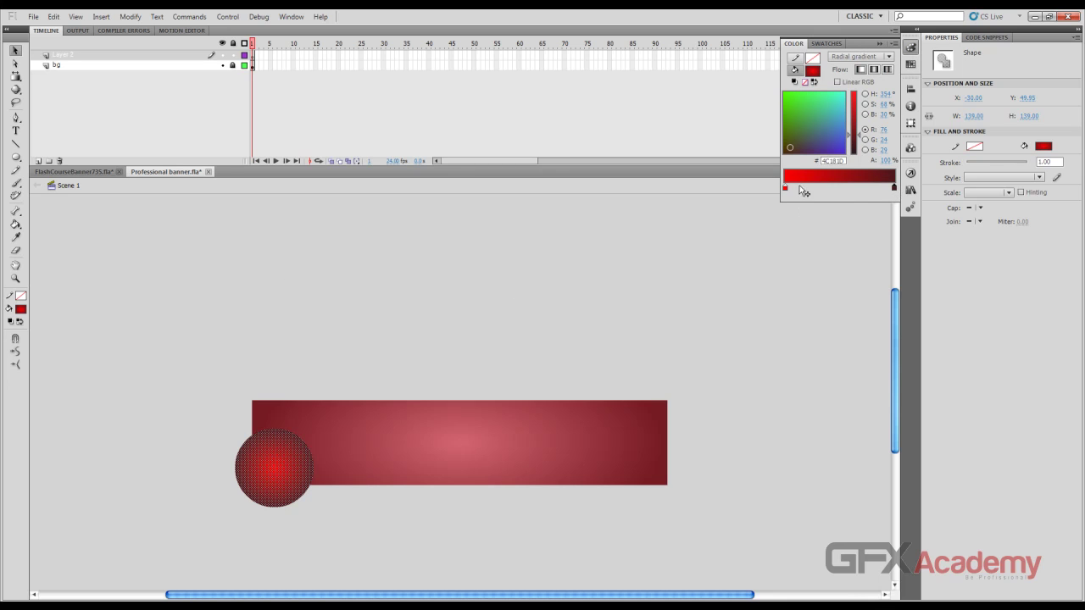
{"action": "left_click", "coordinate": [150, 431]}
{"action": "left_click_drag", "start_coordinate": [300, 465], "coordinate": [296, 471]}
{"action": "left_click", "coordinate": [183, 466]}
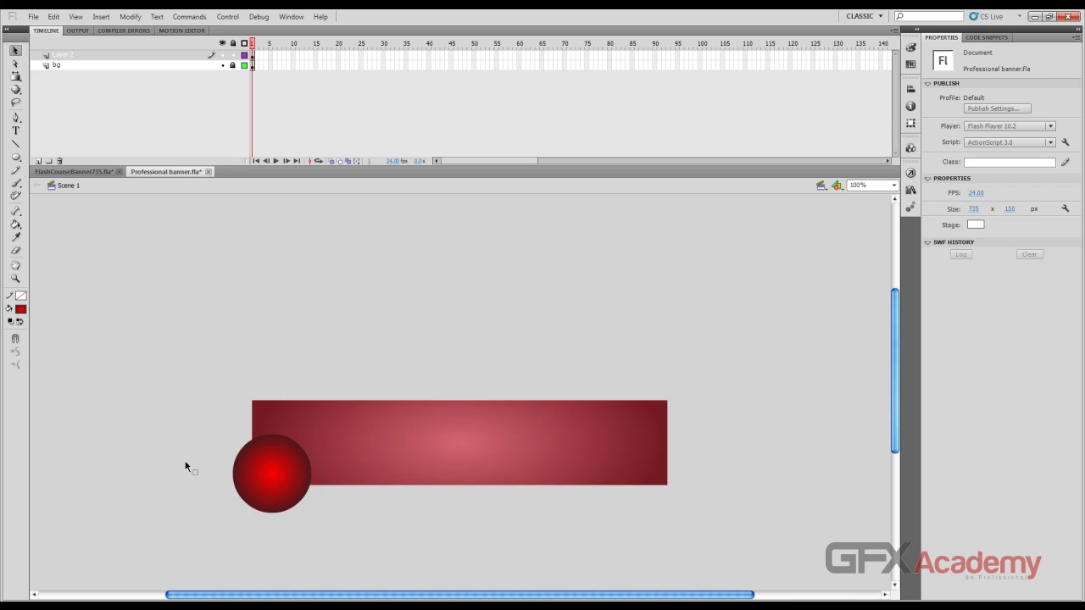
Try adding a middle stop in dark maroon #4D171C to the circle's radial gradient and shifting it outward
{"action": "left_click", "coordinate": [299, 471]}
{"action": "left_click", "coordinate": [910, 49]}
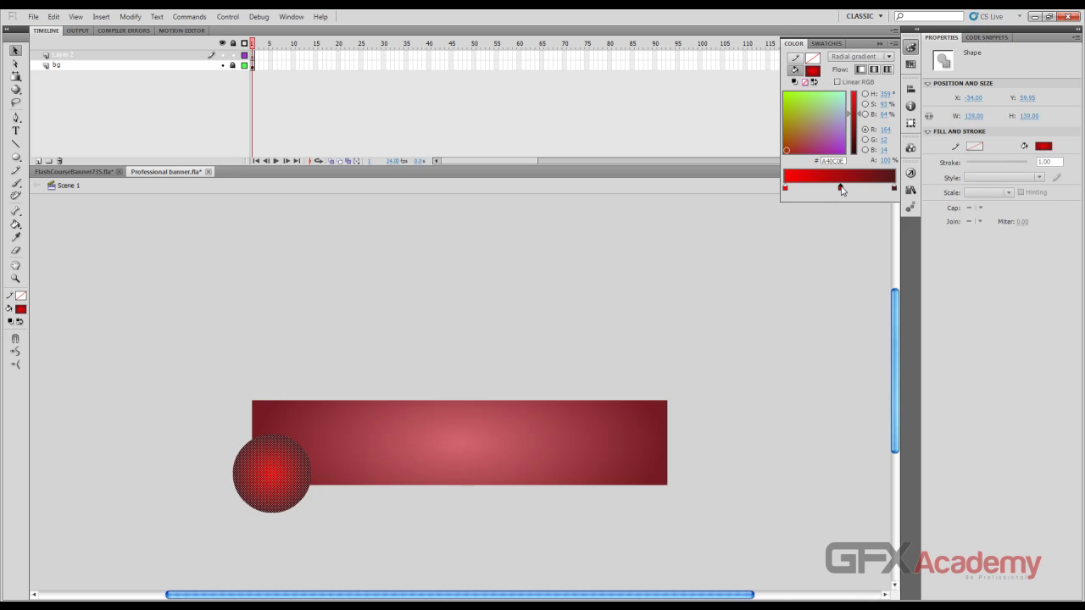
{"action": "left_click", "coordinate": [842, 188]}
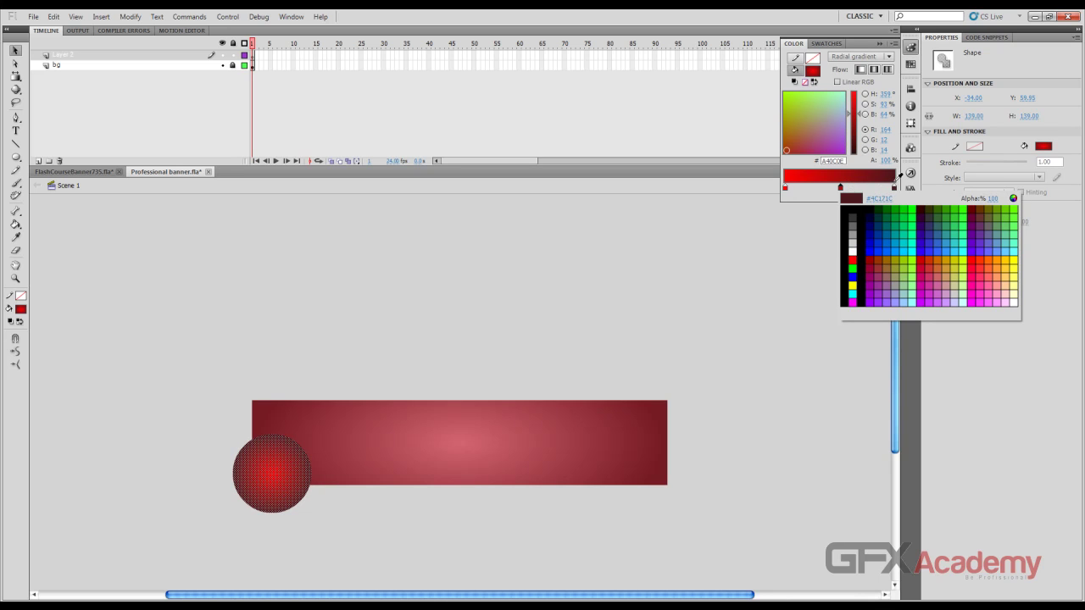
{"action": "left_click", "coordinate": [899, 174]}
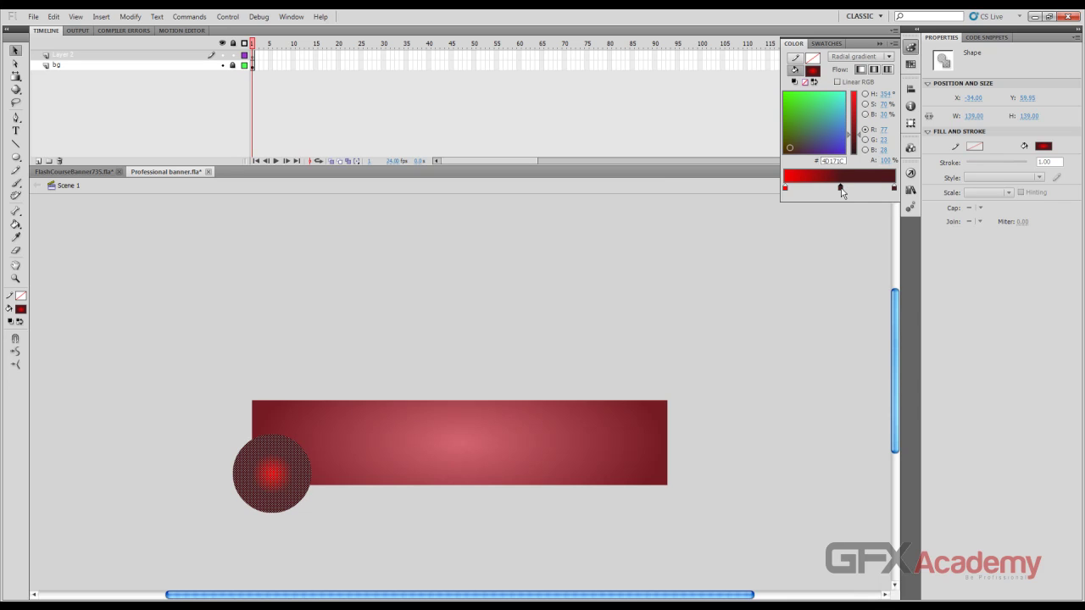
{"action": "left_click_drag", "start_coordinate": [840, 187], "coordinate": [856, 194]}
{"action": "left_click", "coordinate": [136, 221]}
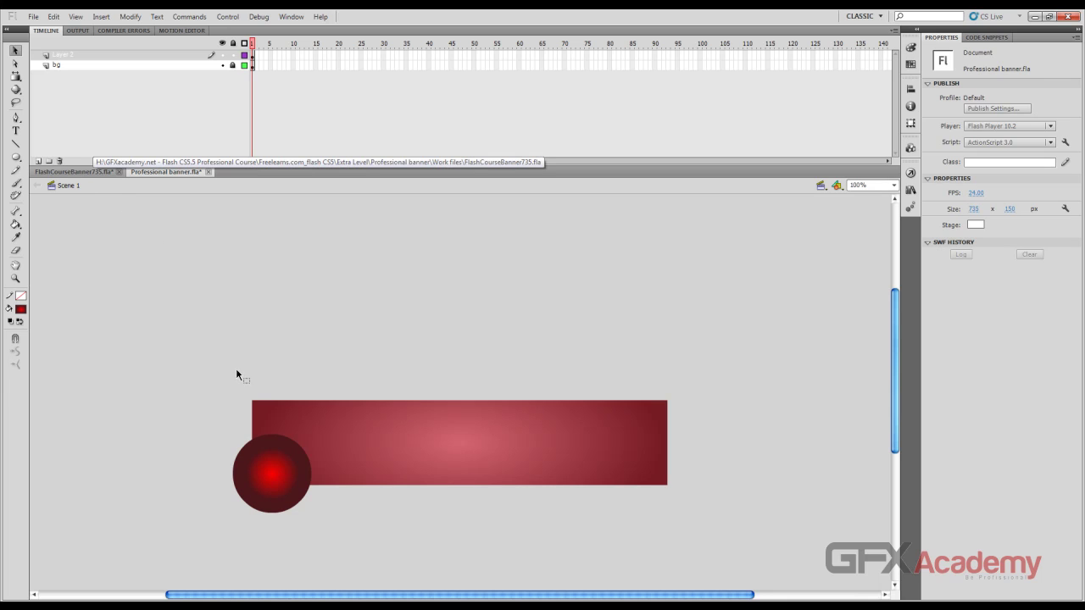
Remove the middle stop from the circle's gradient and set the outer color to black, #000000
{"action": "left_click", "coordinate": [261, 506]}
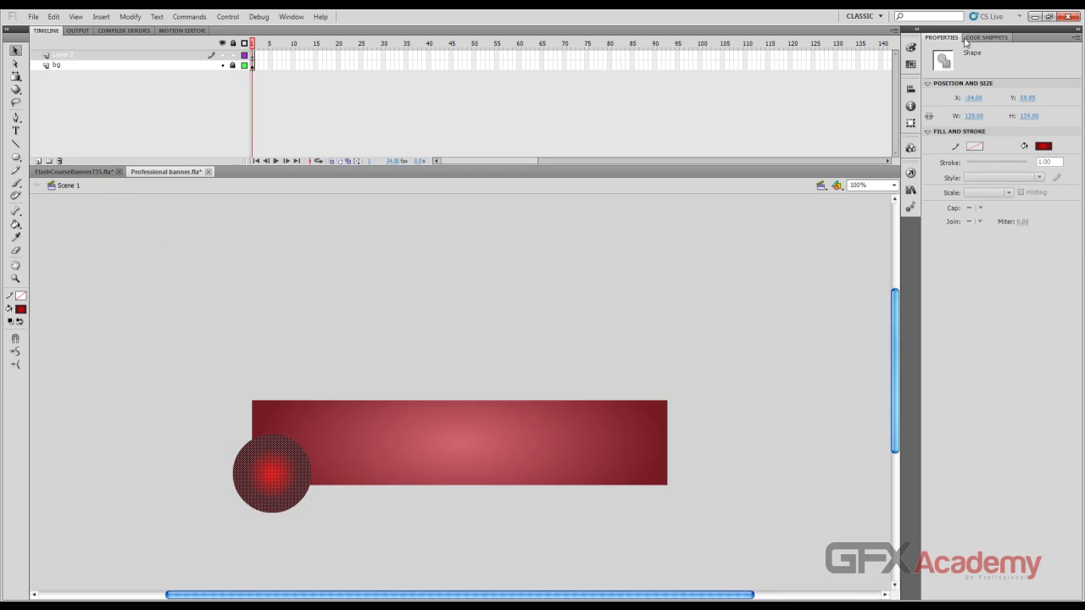
{"action": "left_click", "coordinate": [911, 48]}
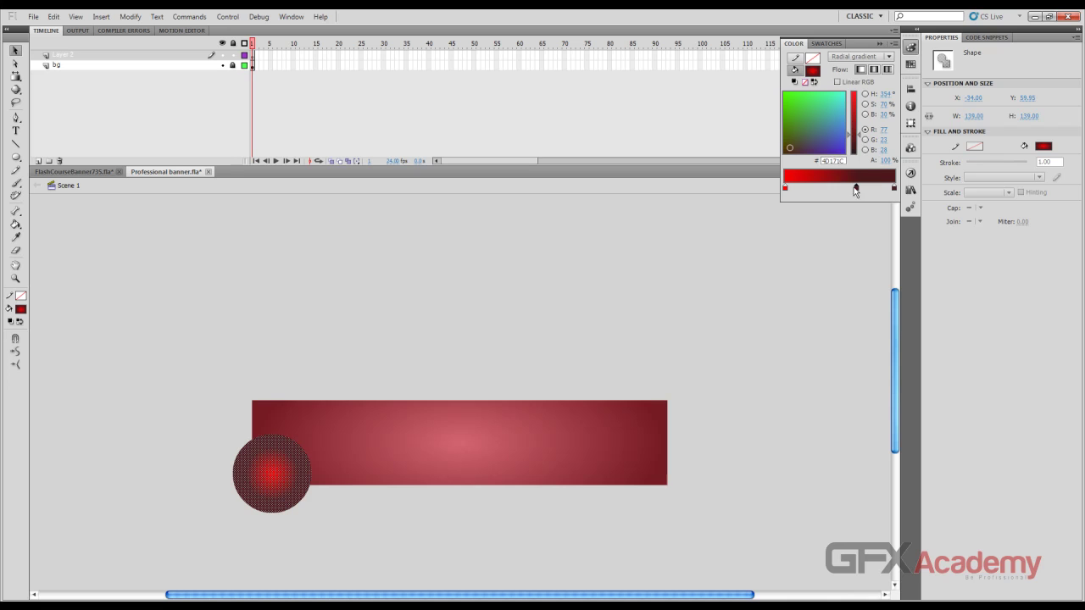
{"action": "double_click", "coordinate": [895, 188]}
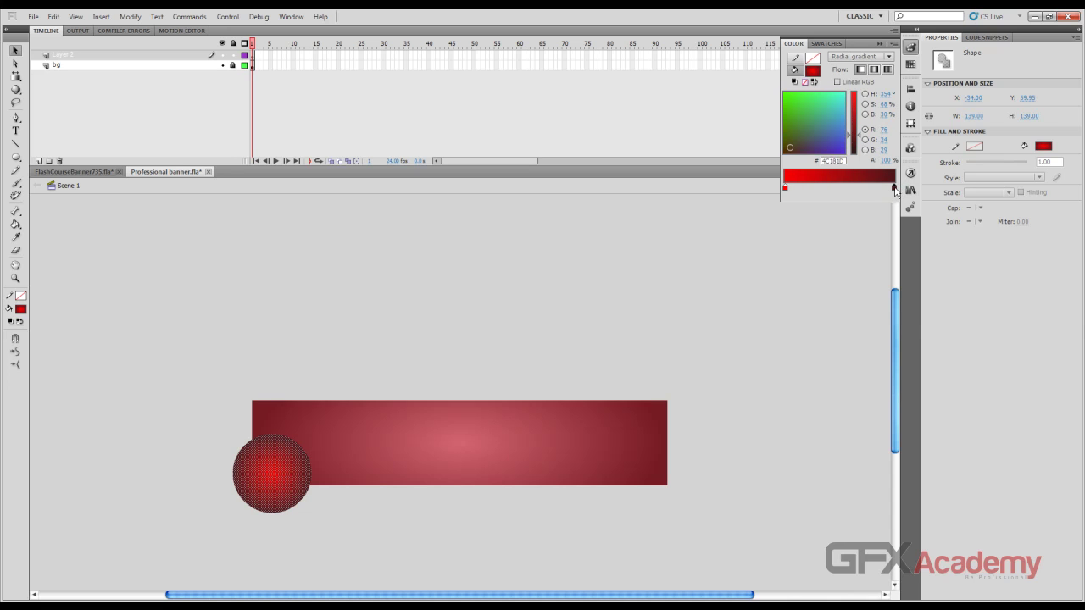
{"action": "left_click", "coordinate": [903, 212]}
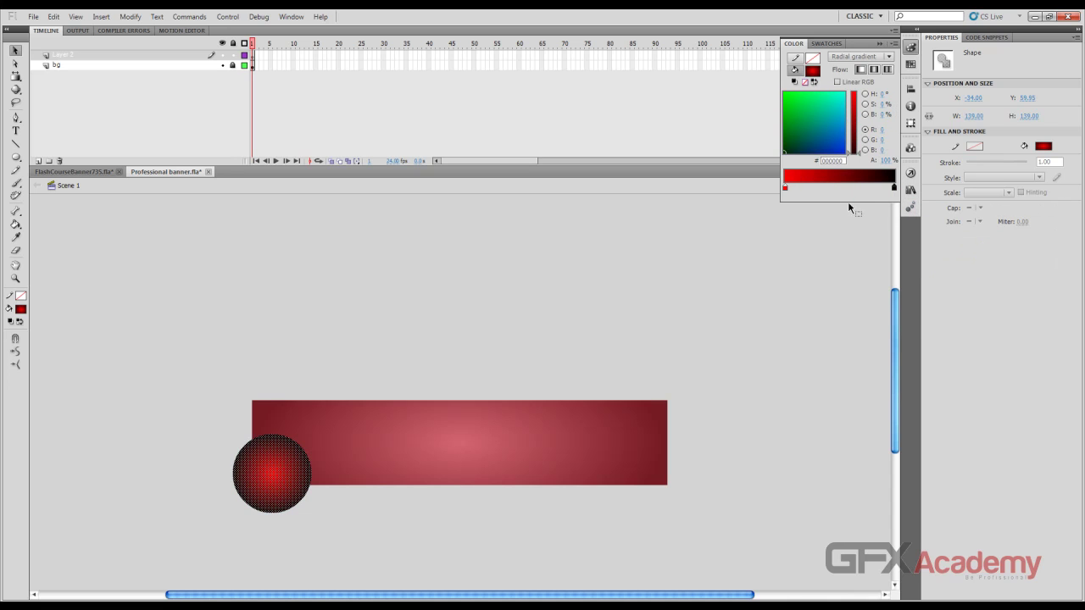
{"action": "left_click", "coordinate": [477, 319]}
Add a black #000000 stop at about 70% along the circle's radial gradient, between the red center and outer edge
{"action": "left_click", "coordinate": [265, 456]}
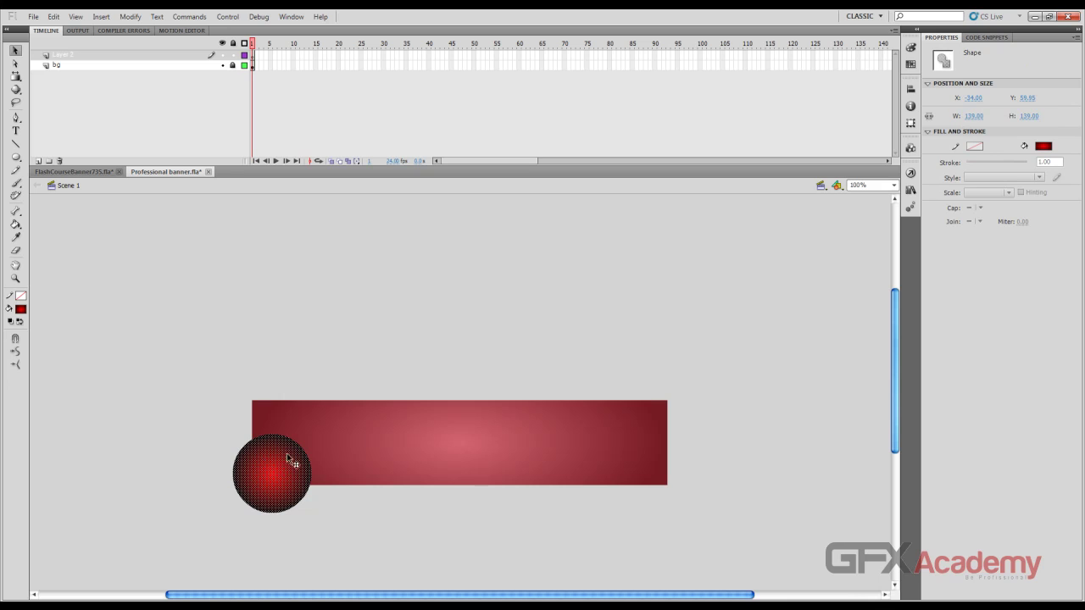
{"action": "left_click", "coordinate": [910, 53]}
{"action": "left_click", "coordinate": [862, 188]}
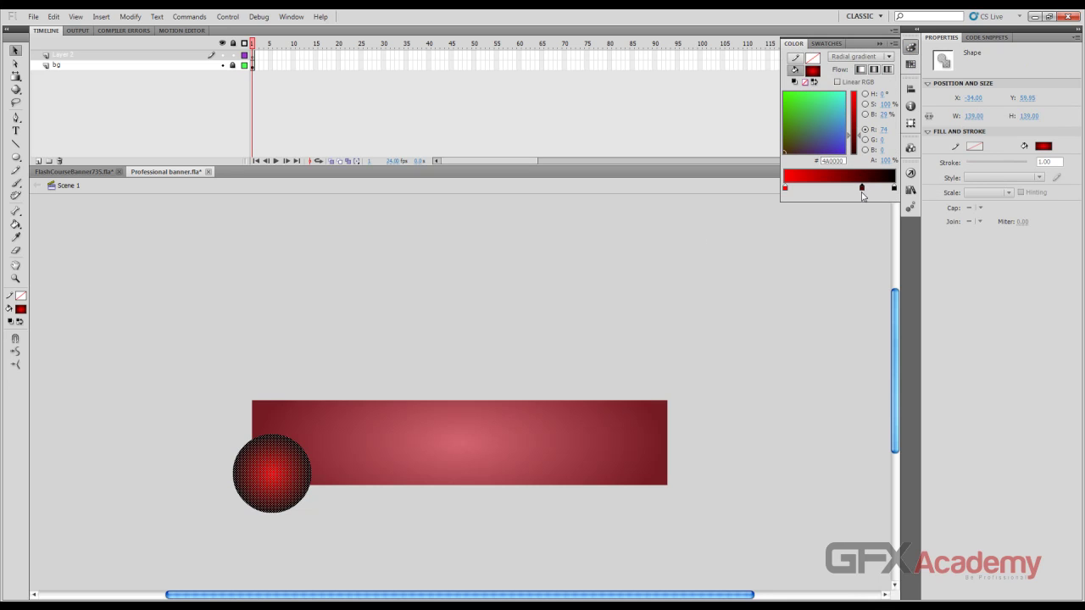
{"action": "left_click", "coordinate": [862, 188]}
{"action": "left_click", "coordinate": [876, 206]}
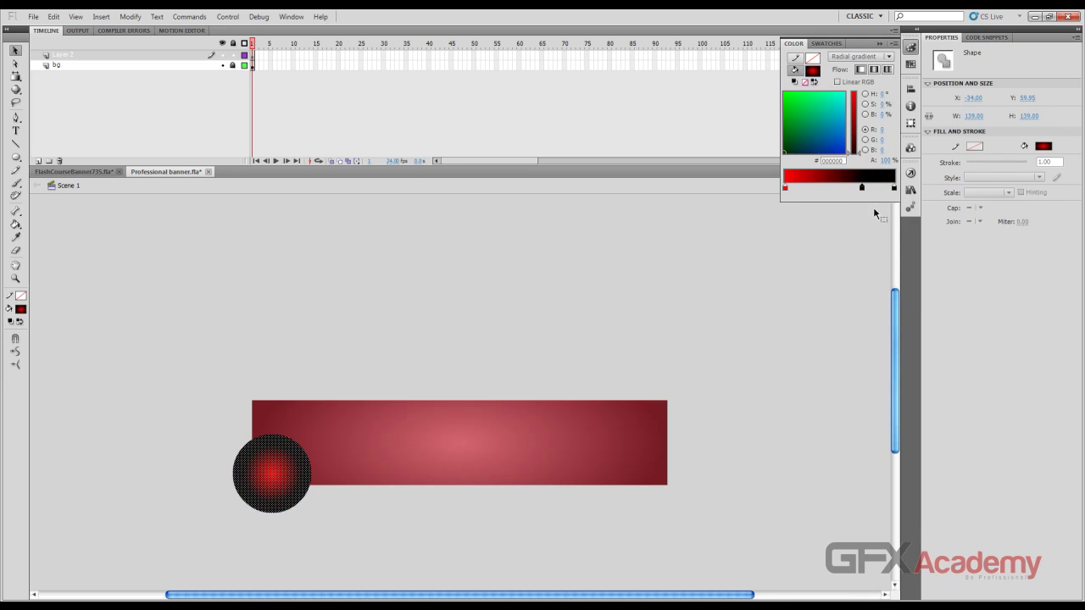
{"action": "left_click", "coordinate": [459, 362]}
Convert the circle to a movie clip symbol and move it to about X 42.5, Y 123.5
{"action": "left_click", "coordinate": [275, 476]}
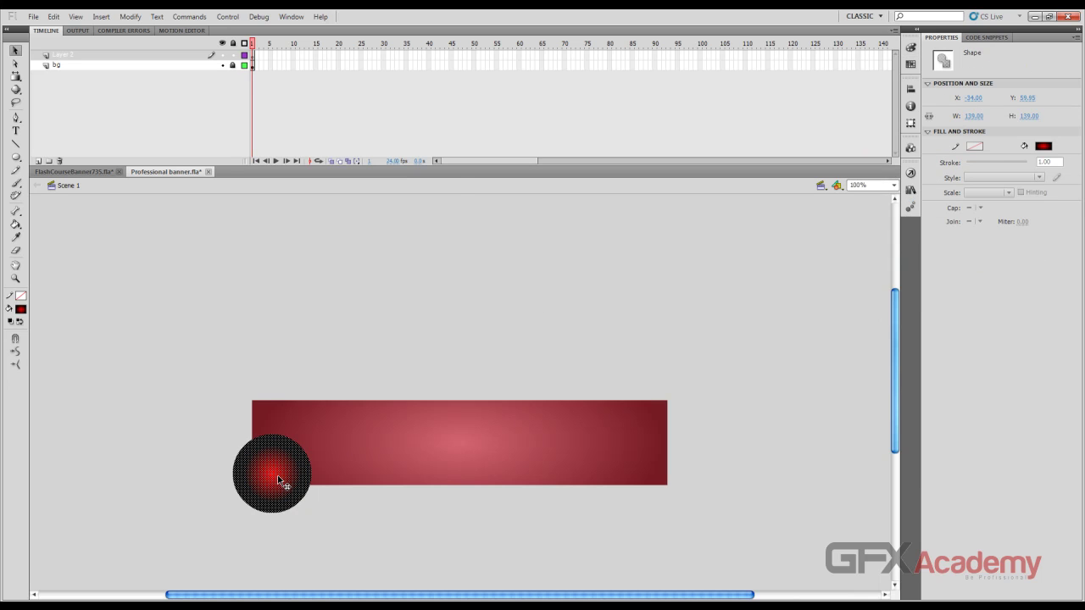
{"action": "key", "text": "F8"}
{"action": "left_click", "coordinate": [608, 150]}
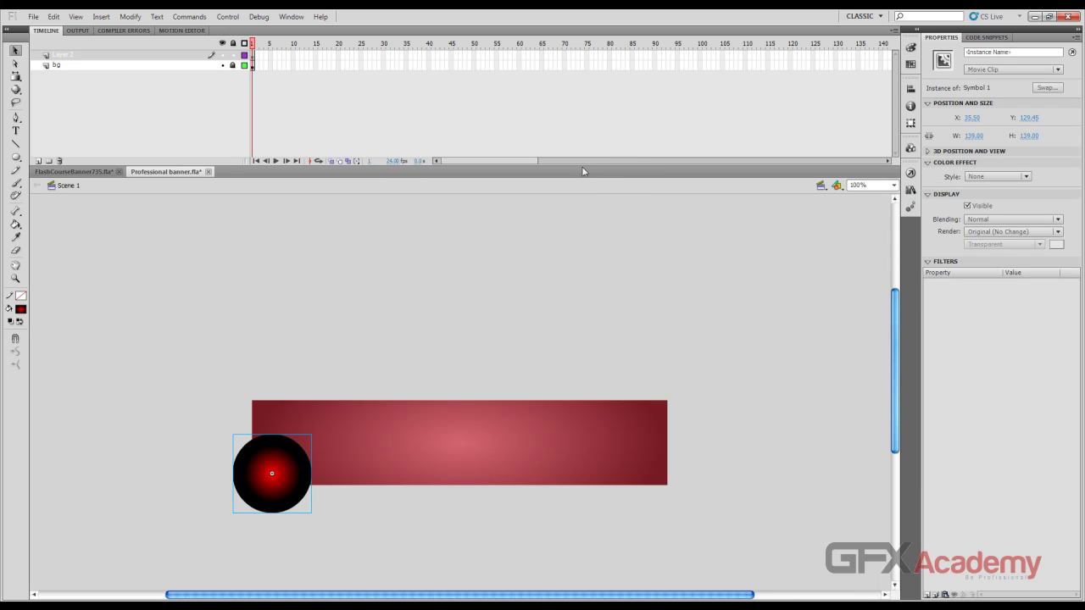
{"action": "left_click_drag", "start_coordinate": [288, 475], "coordinate": [294, 470]}
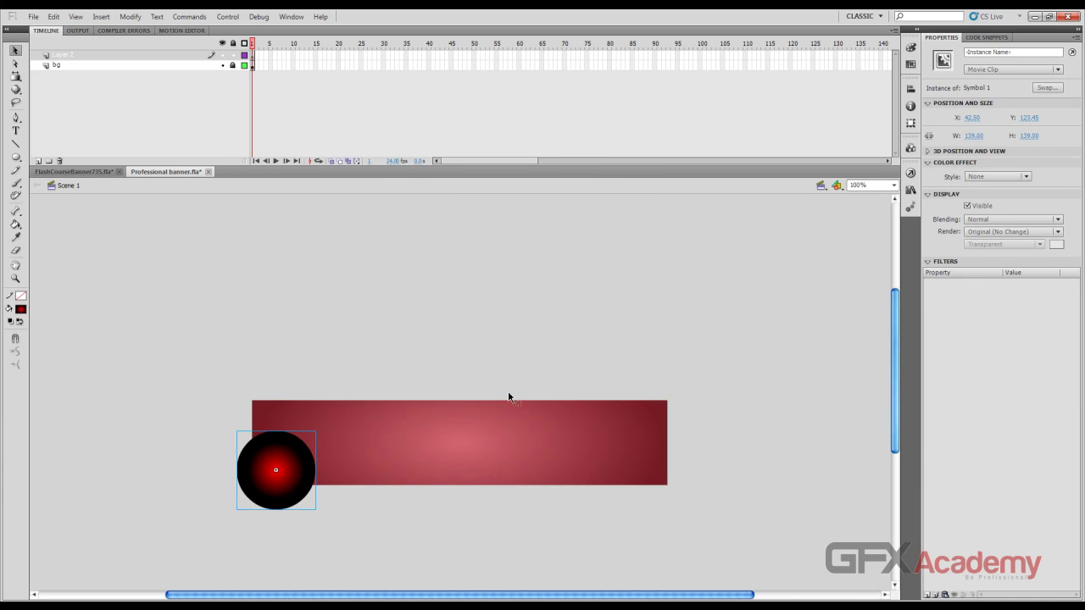
Apply an Alpha color effect of 46% to the circle clip and shift it slightly further onto the banner
{"action": "left_click", "coordinate": [1019, 177]}
{"action": "left_click", "coordinate": [1005, 240]}
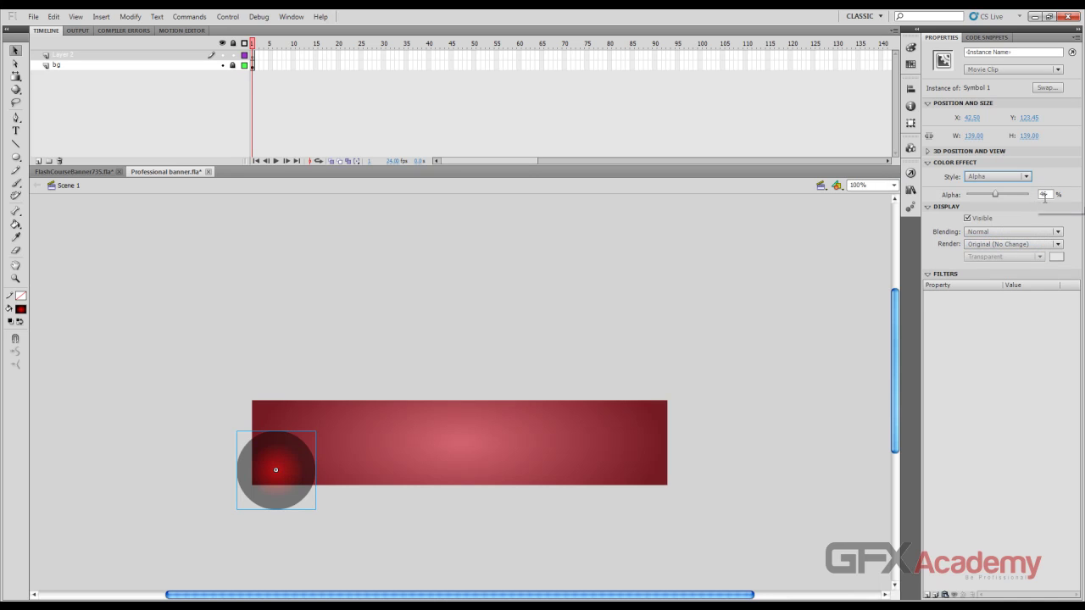
{"action": "left_click", "coordinate": [361, 401]}
{"action": "left_click", "coordinate": [260, 499]}
{"action": "left_click_drag", "start_coordinate": [261, 507], "coordinate": [267, 503]}
Inside the circle's symbol, delete the parts beyond the banner's left and bottom edges and return to Scene 1
{"action": "double_click", "coordinate": [266, 498]}
{"action": "left_click_drag", "start_coordinate": [202, 384], "coordinate": [252, 526]}
{"action": "key", "text": "Delete"}
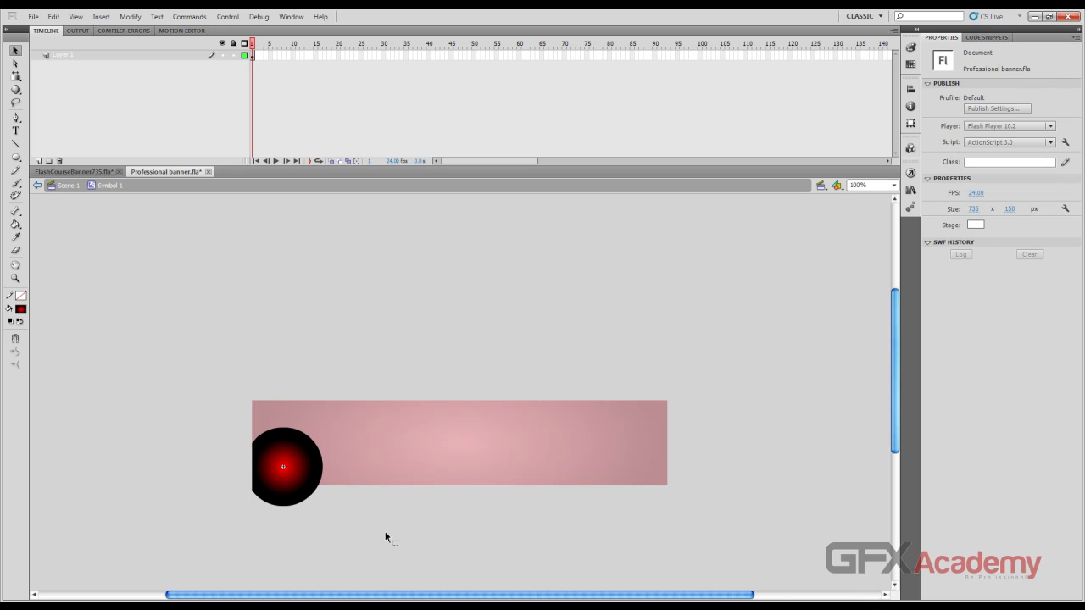
{"action": "left_click_drag", "start_coordinate": [385, 533], "coordinate": [222, 485]}
{"action": "key", "text": "Delete"}
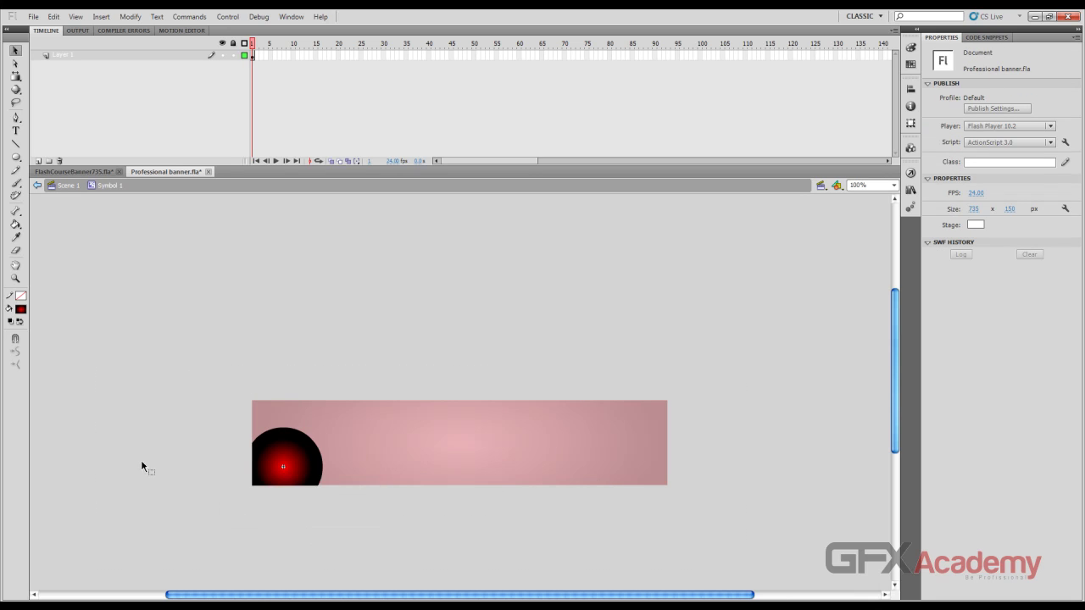
{"action": "left_click", "coordinate": [68, 186]}
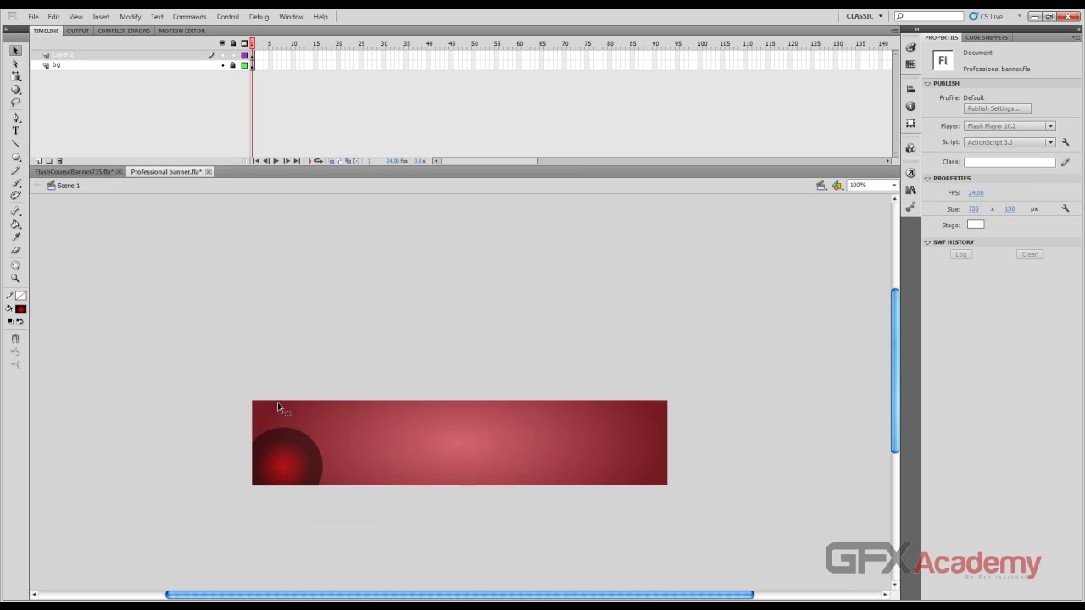
Move the cropped circle clip to about X 31, Y 135 and test the movie
{"action": "left_click", "coordinate": [300, 475]}
{"action": "left_click_drag", "start_coordinate": [301, 471], "coordinate": [290, 473]}
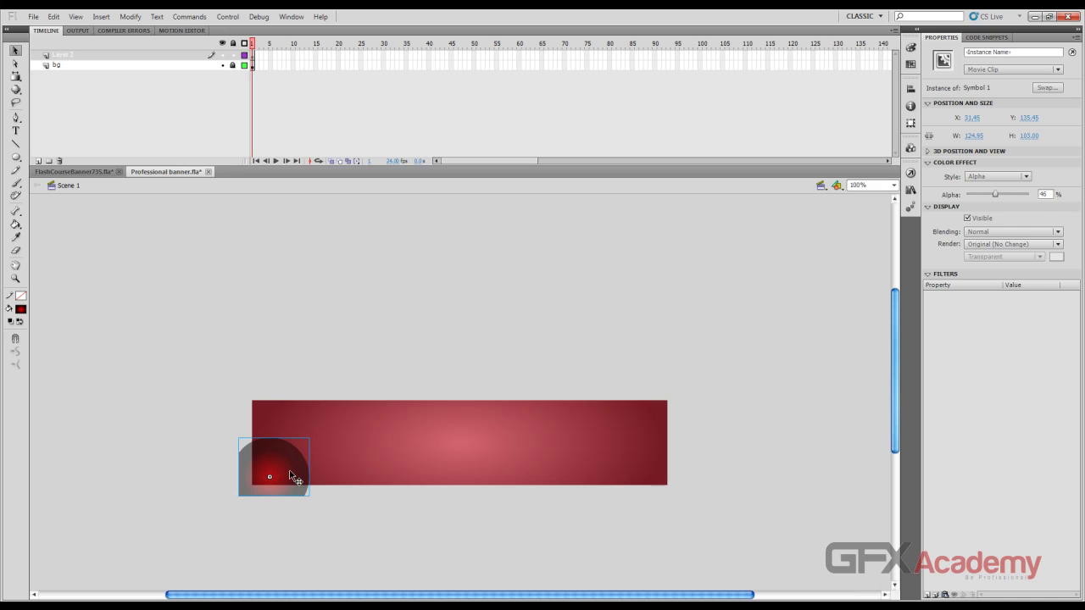
{"action": "key", "text": "ctrl+Return"}
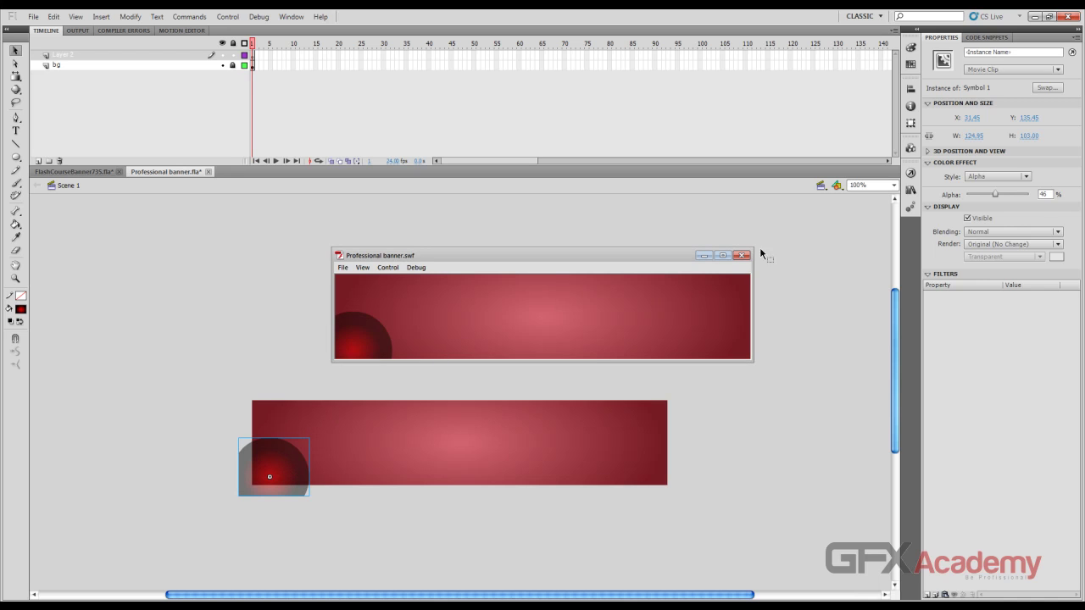
Inside the circle's symbol, trim the remaining parts beyond the banner's bottom and left edges, return to Scene 1 and save the document
{"action": "left_click", "coordinate": [742, 256]}
{"action": "double_click", "coordinate": [259, 491]}
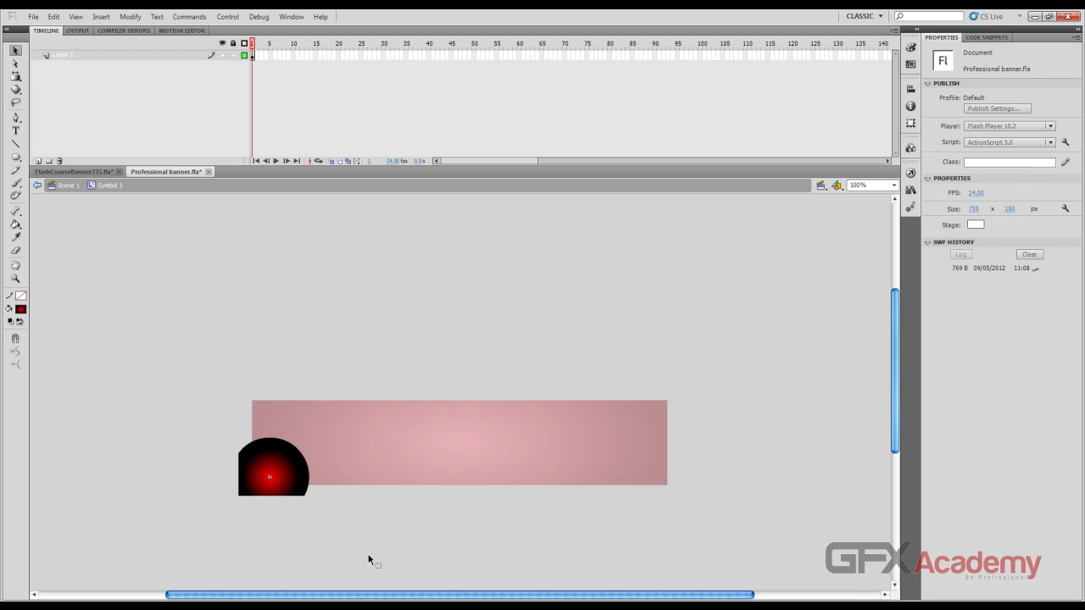
{"action": "left_click_drag", "start_coordinate": [369, 556], "coordinate": [164, 490]}
{"action": "key", "text": "Delete"}
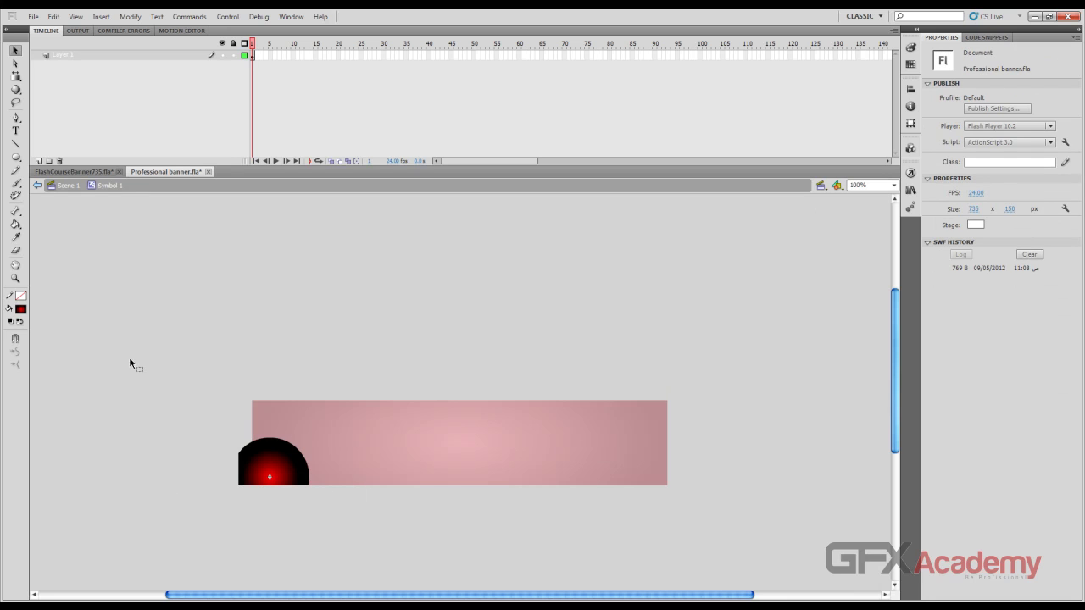
{"action": "left_click_drag", "start_coordinate": [129, 359], "coordinate": [252, 552]}
{"action": "key", "text": "Delete"}
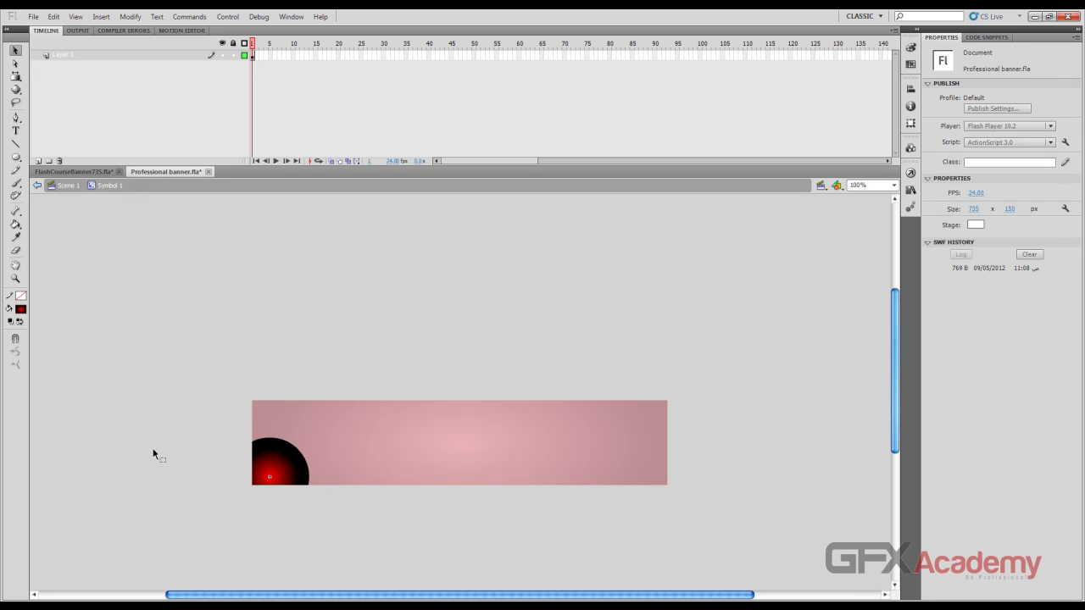
{"action": "left_click", "coordinate": [68, 186]}
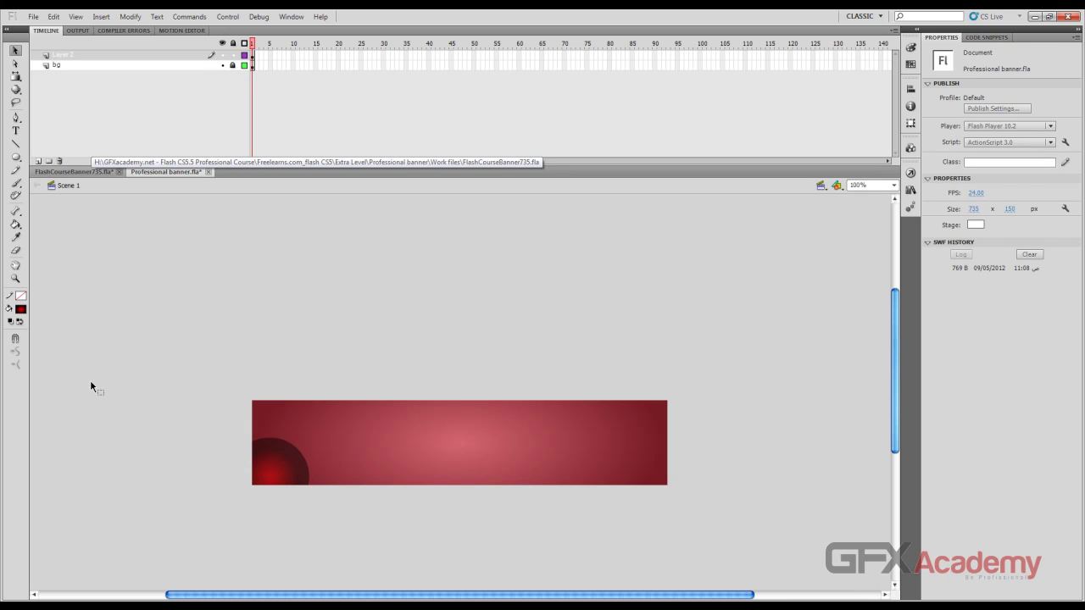
{"action": "key", "text": "ctrl+s"}
{"action": "left_click", "coordinate": [260, 455]}
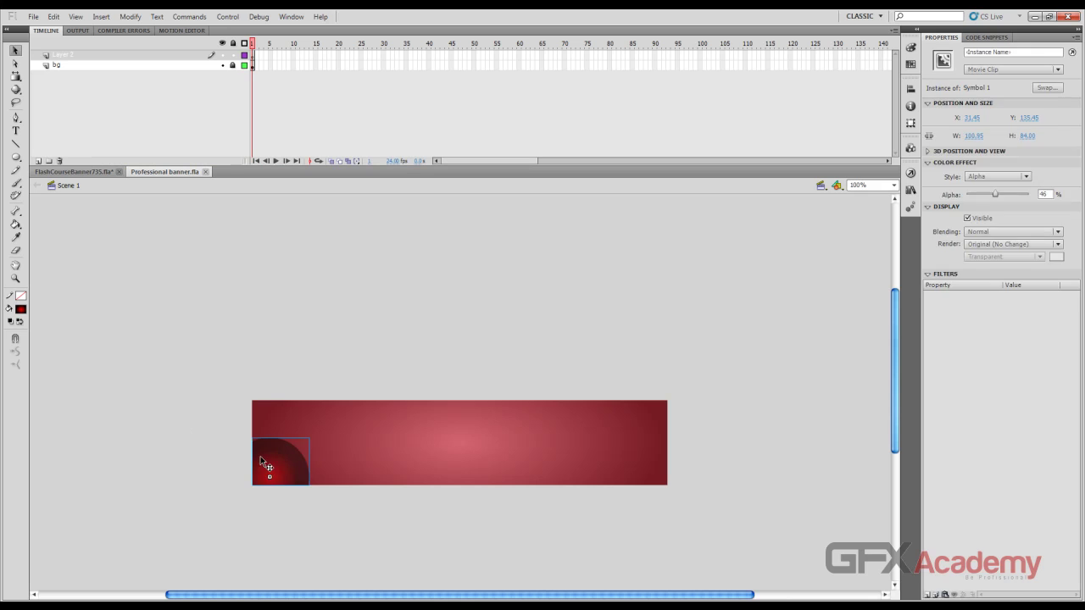
{"action": "left_click", "coordinate": [286, 453]}
{"action": "left_click", "coordinate": [284, 453]}
{"action": "left_click", "coordinate": [199, 421]}
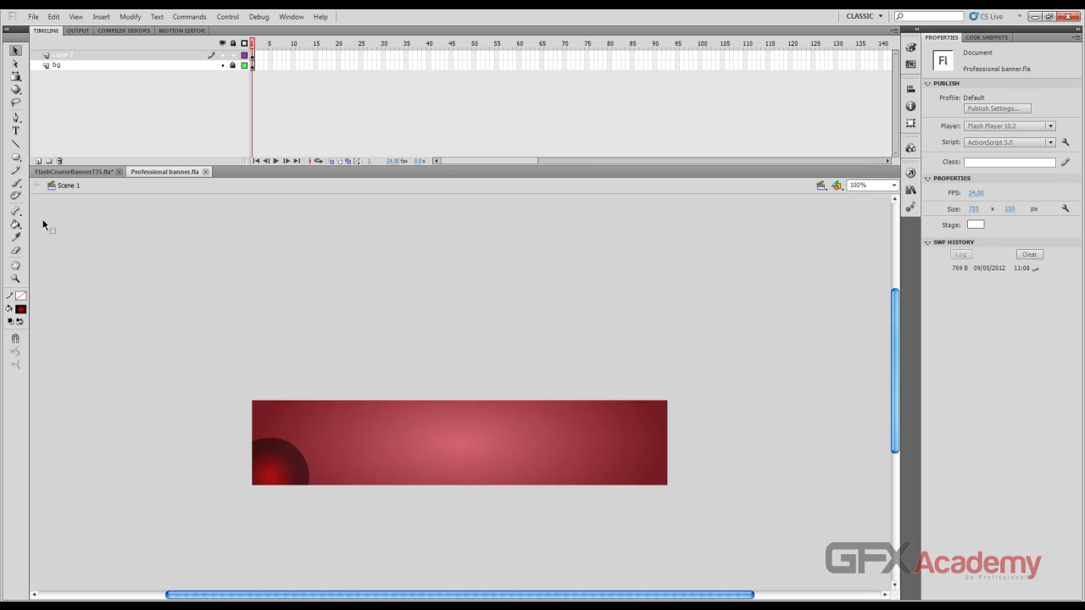
Draw a slanted white line, stroke 1.00 and about 39 x 59 px, just right of the corner circle
{"action": "left_click", "coordinate": [15, 143]}
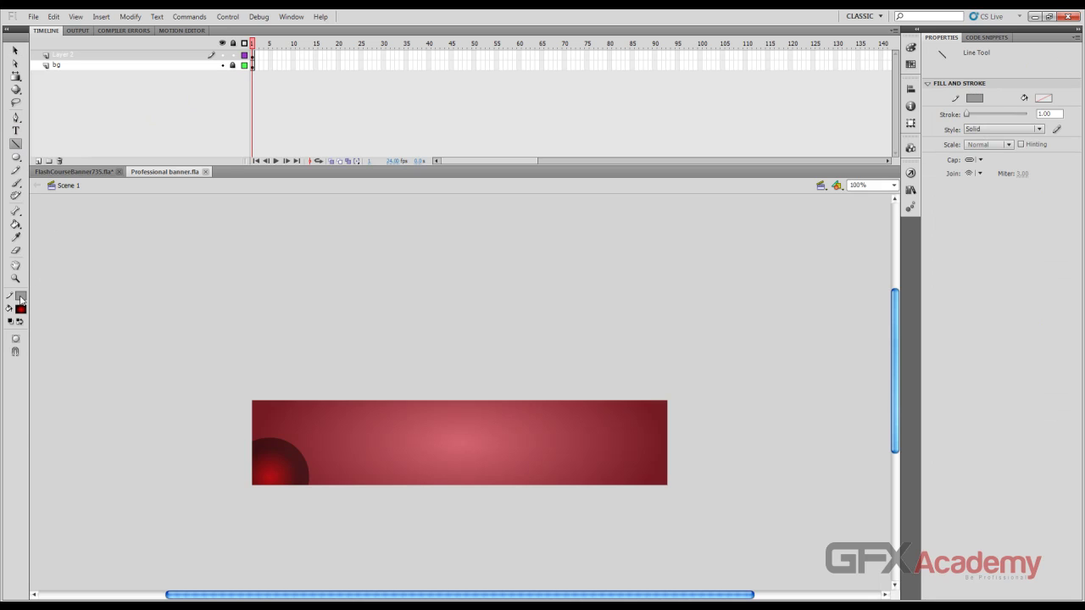
{"action": "left_click", "coordinate": [22, 296]}
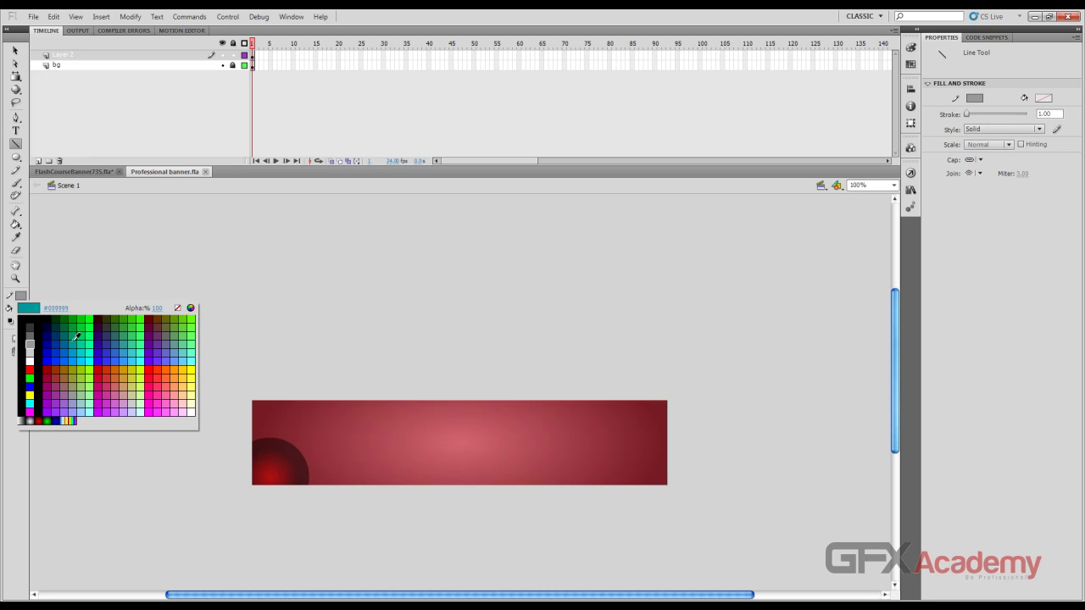
{"action": "left_click", "coordinate": [31, 357]}
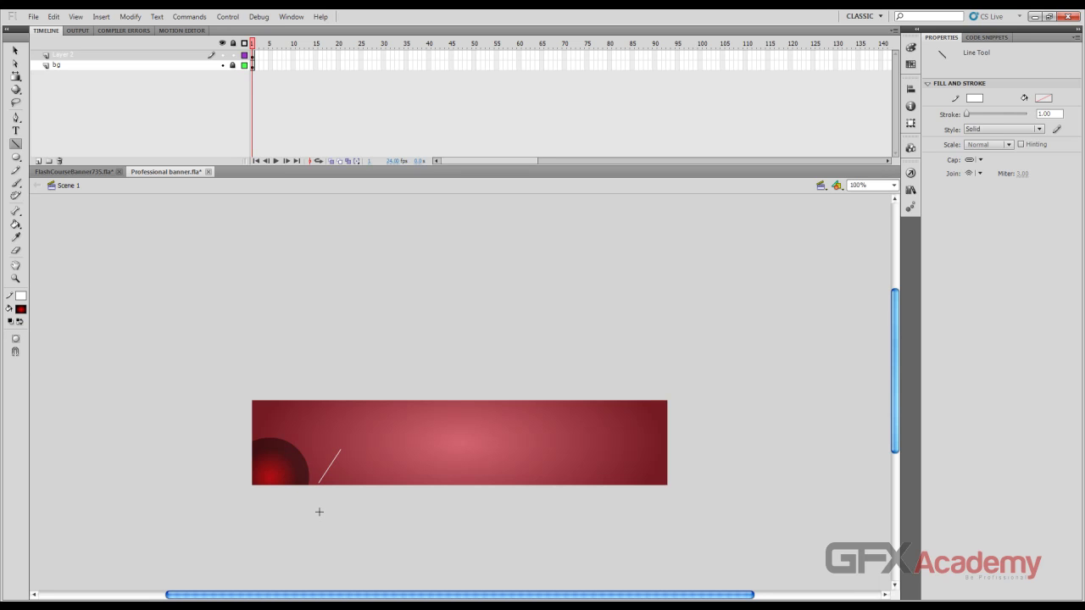
Bend the white line into an arc bulging toward the upper left and lower it to the banner's bottom edge, at about X 117, Y 91
{"action": "key", "text": "ctrl+equal"}
{"action": "key", "text": "ctrl+equal"}
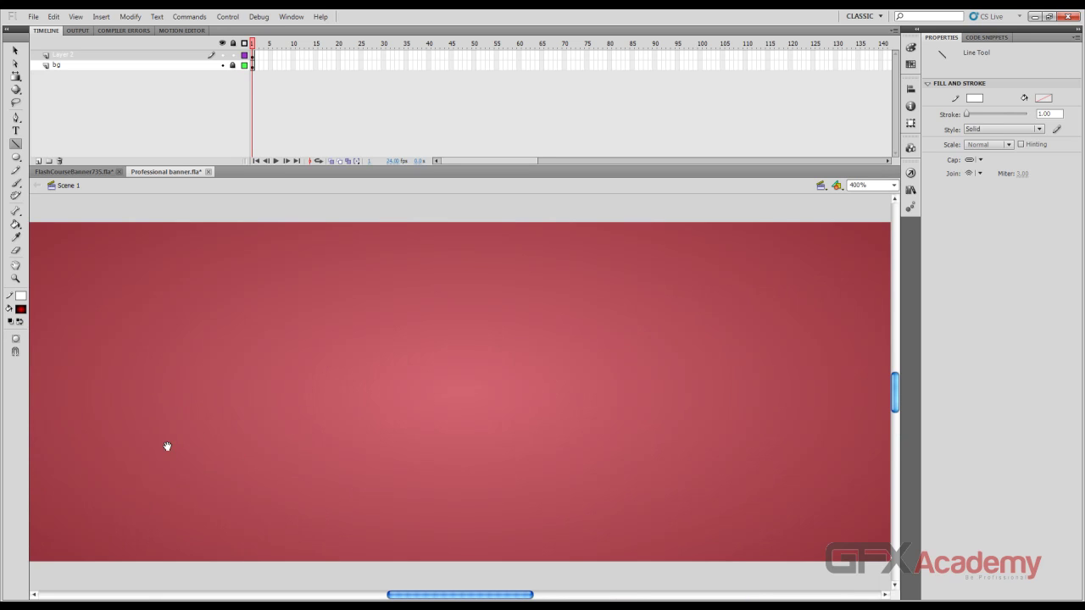
{"action": "left_click_drag", "start_coordinate": [168, 446], "coordinate": [572, 438]}
{"action": "left_click", "coordinate": [16, 50]}
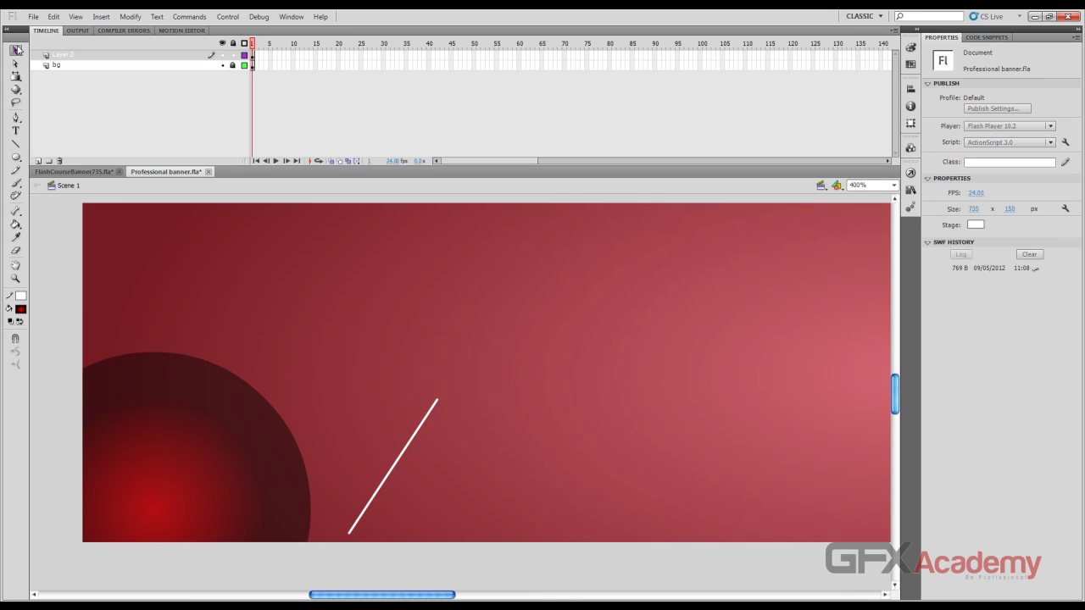
{"action": "left_click_drag", "start_coordinate": [400, 456], "coordinate": [390, 457]}
{"action": "left_click", "coordinate": [386, 462]}
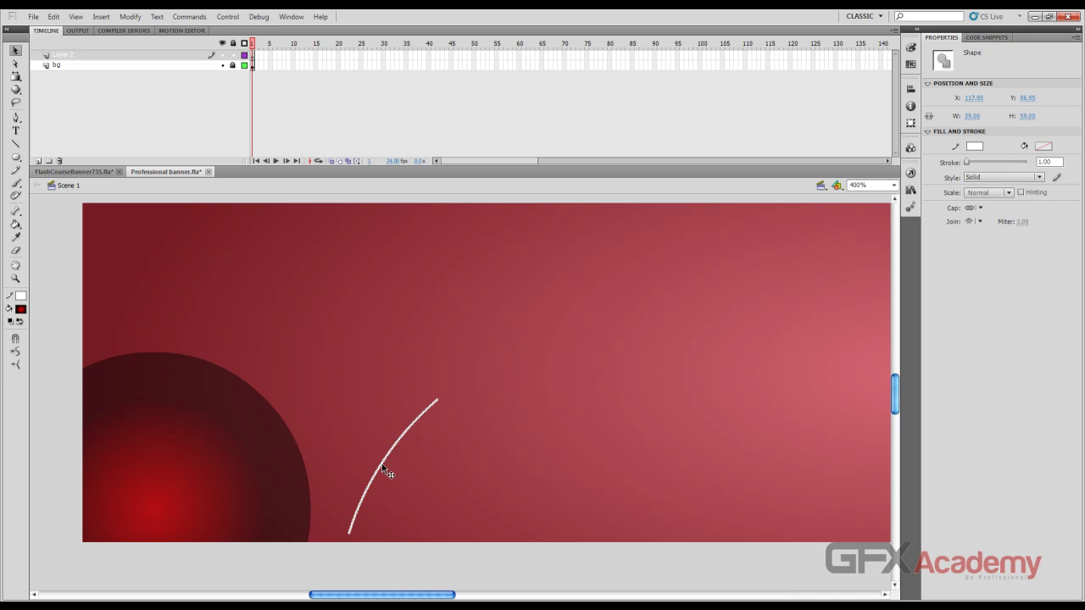
{"action": "key", "text": "Down"}
{"action": "key", "text": "Down"}
{"action": "key", "text": "Down"}
{"action": "key", "text": "Down"}
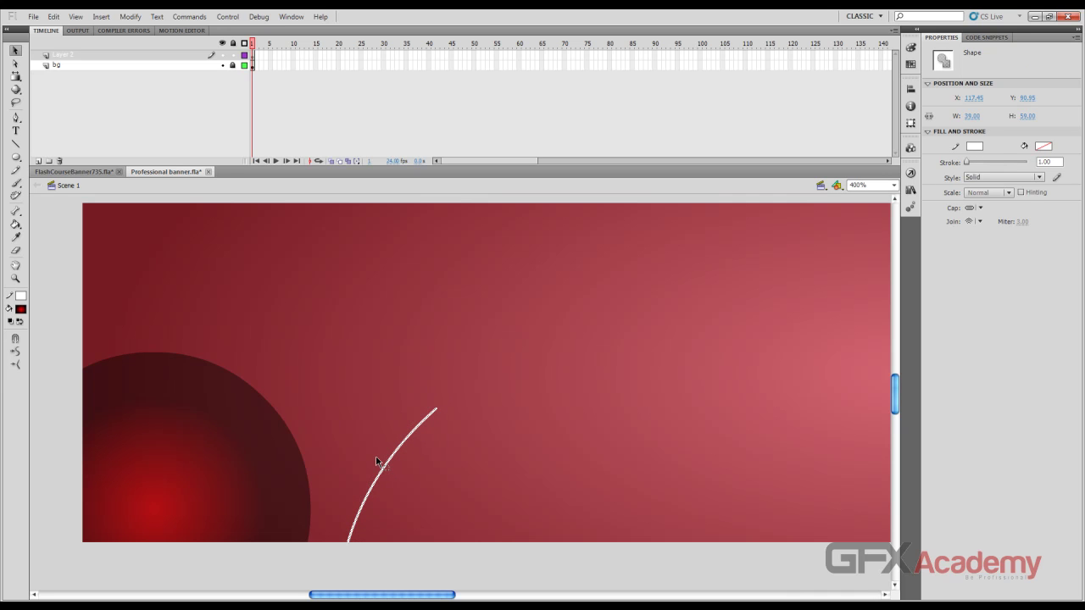
Draw a small square about 12 px wide above the stem's tip and delete its white outline
{"action": "left_click", "coordinate": [15, 157]}
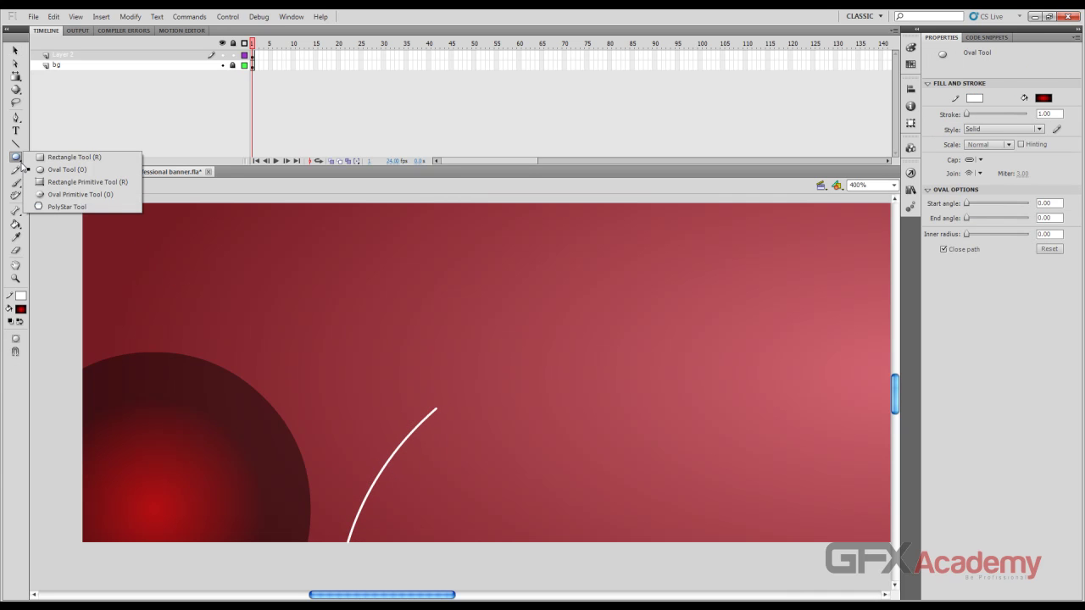
{"action": "left_click", "coordinate": [67, 157]}
{"action": "left_click_drag", "start_coordinate": [433, 344], "coordinate": [459, 371]}
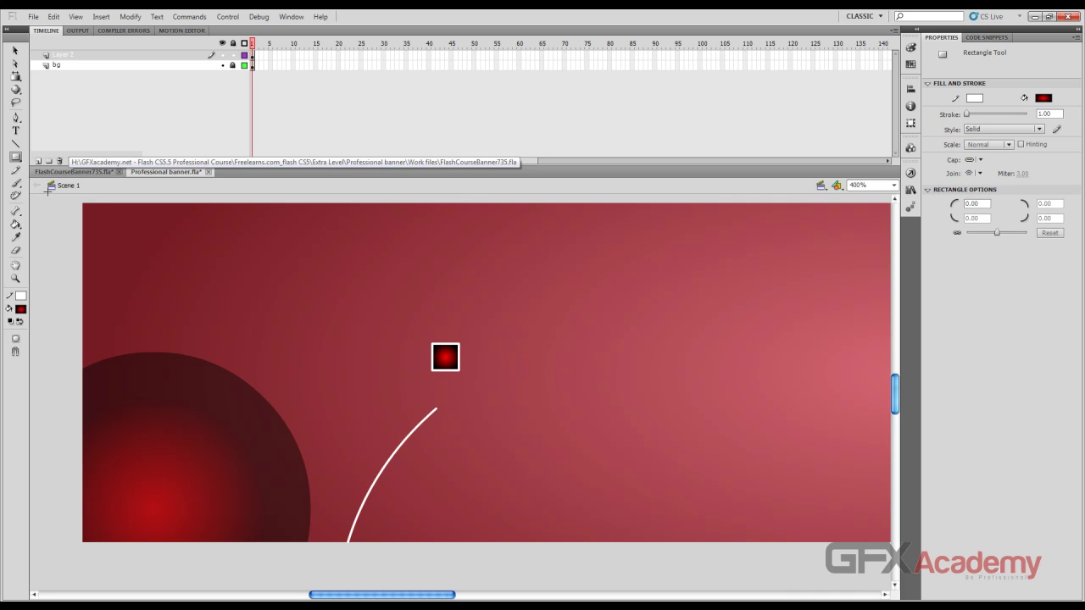
{"action": "left_click", "coordinate": [16, 53]}
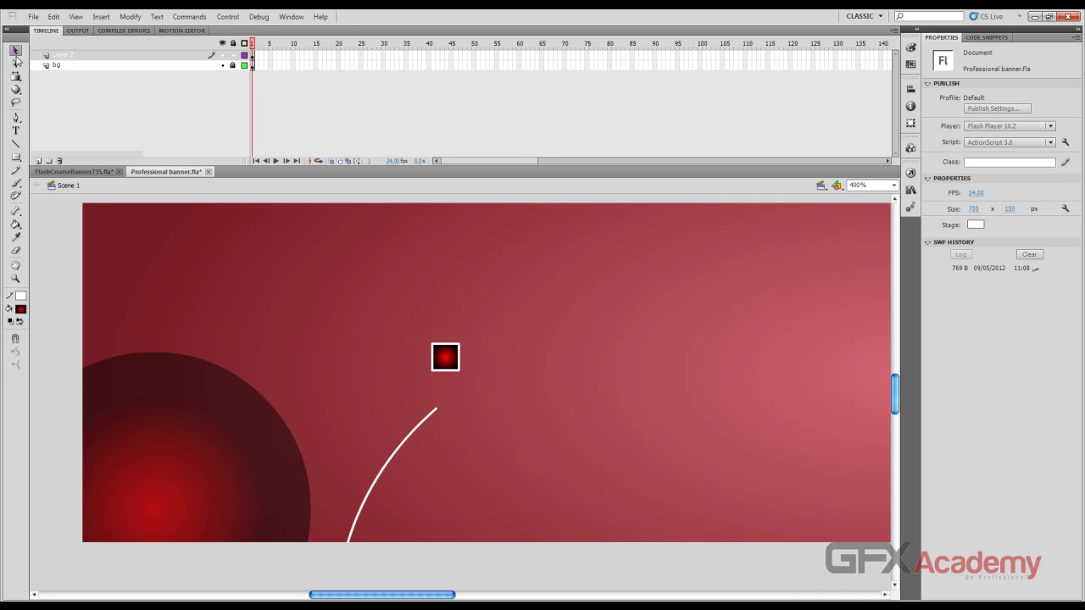
{"action": "left_click", "coordinate": [459, 361]}
{"action": "double_click", "coordinate": [460, 360]}
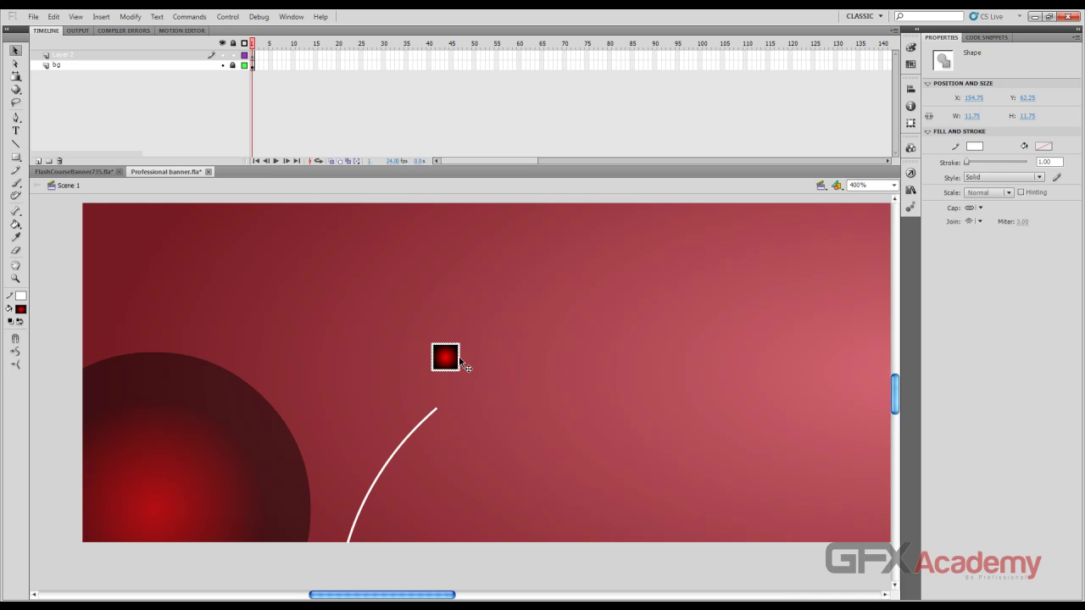
{"action": "key", "text": "Delete"}
Fill the small square with white
{"action": "left_click", "coordinate": [451, 358]}
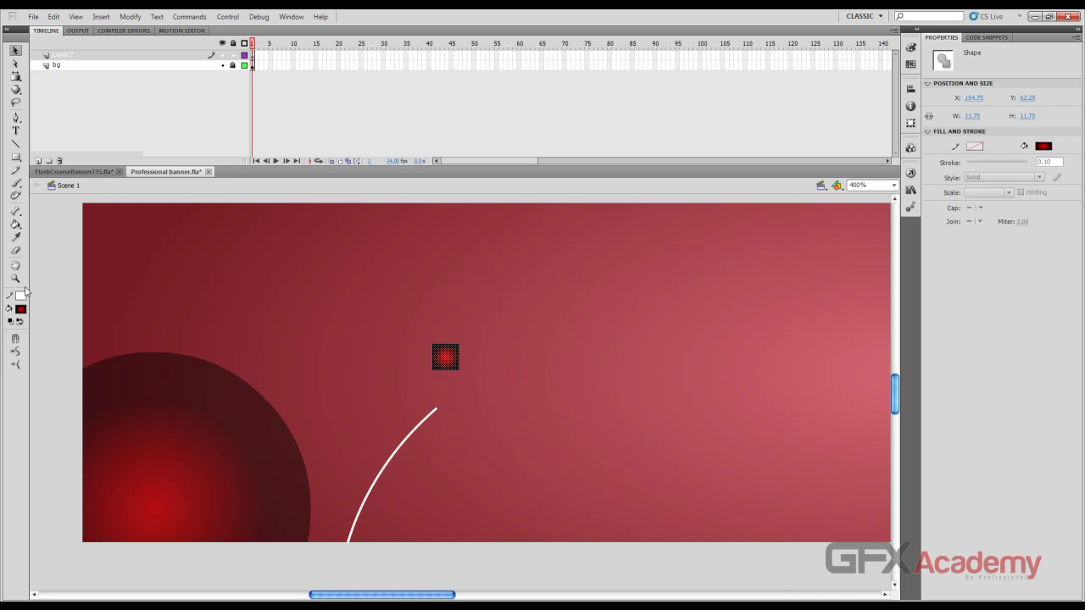
{"action": "left_click", "coordinate": [22, 308]}
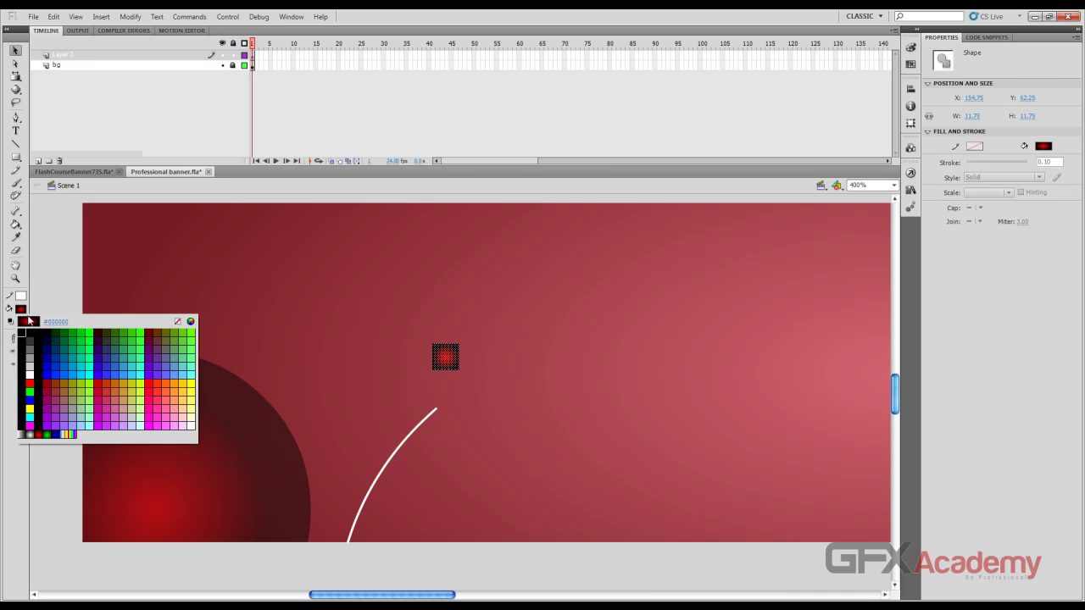
{"action": "left_click", "coordinate": [32, 373]}
{"action": "left_click", "coordinate": [479, 337]}
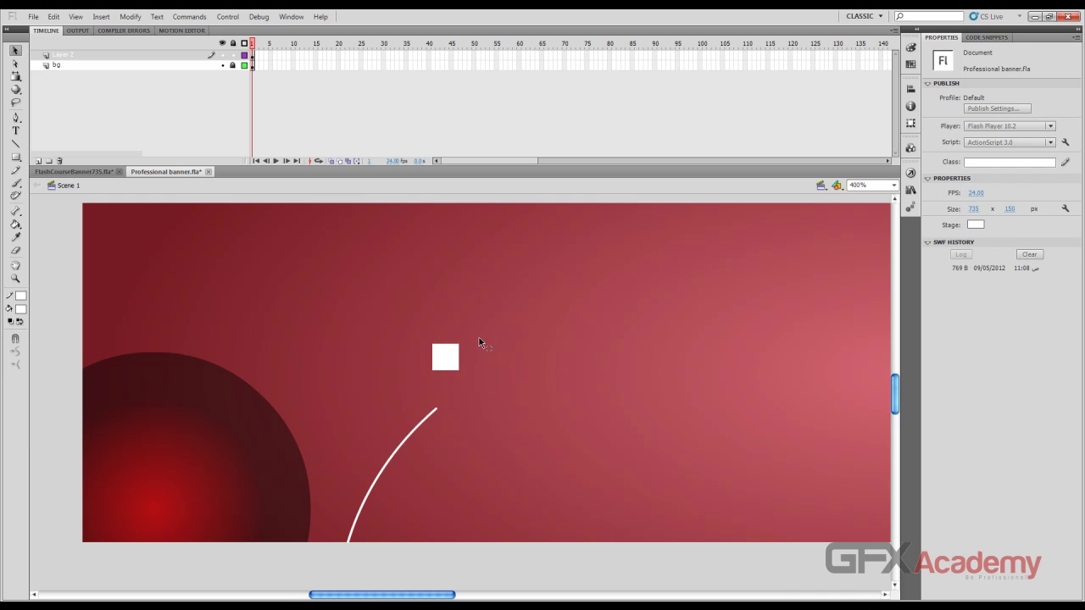
Move the white square onto the stem's tip and curve its sides with snapping on to form a pointed leaf
{"action": "left_click_drag", "start_coordinate": [446, 356], "coordinate": [450, 395]}
{"action": "left_click", "coordinate": [482, 365]}
{"action": "left_click_drag", "start_coordinate": [438, 388], "coordinate": [462, 386]}
{"action": "left_click", "coordinate": [16, 344]}
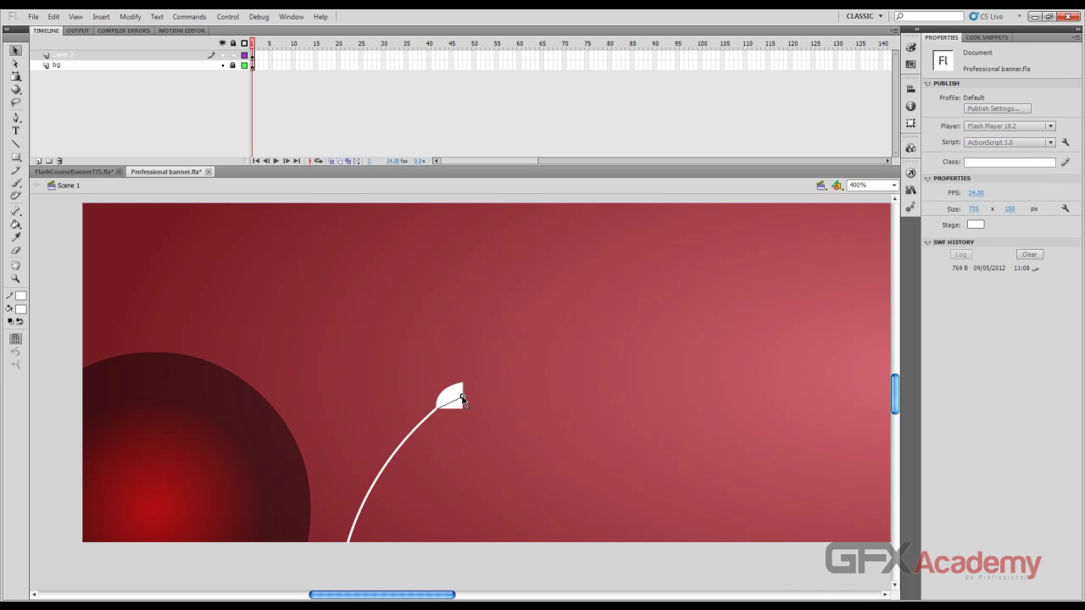
{"action": "left_click_drag", "start_coordinate": [462, 410], "coordinate": [462, 389]}
Duplicate the leaf, rotate the copy to point up and place it at the stem's tip as a left petal
{"action": "left_click", "coordinate": [450, 392]}
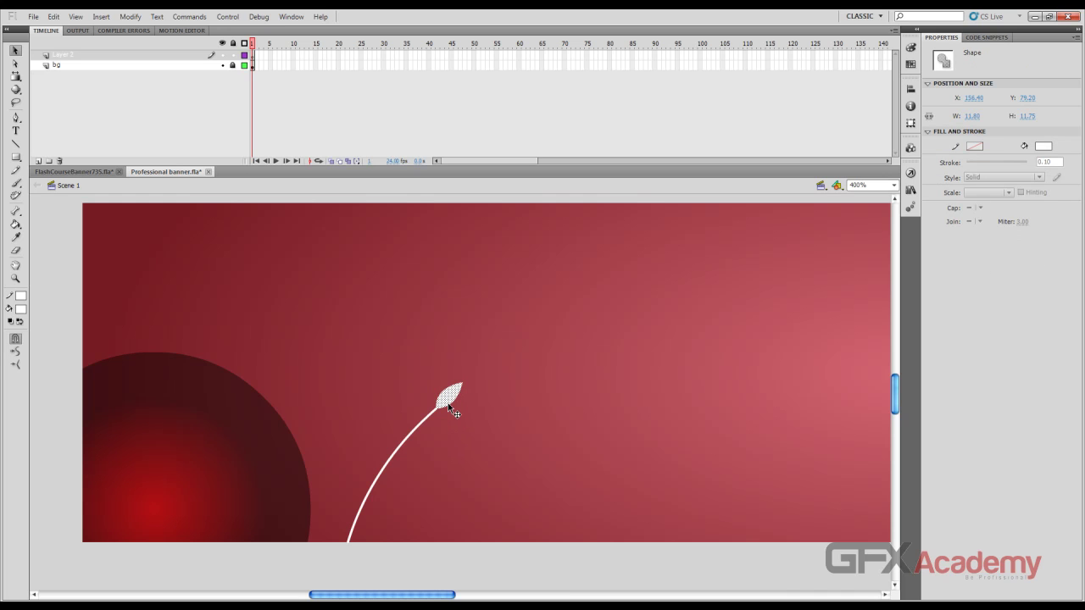
{"action": "left_click_drag", "start_coordinate": [452, 391], "coordinate": [404, 383]}
{"action": "key", "text": "q"}
{"action": "left_click_drag", "start_coordinate": [424, 364], "coordinate": [446, 406]}
{"action": "left_click", "coordinate": [464, 429]}
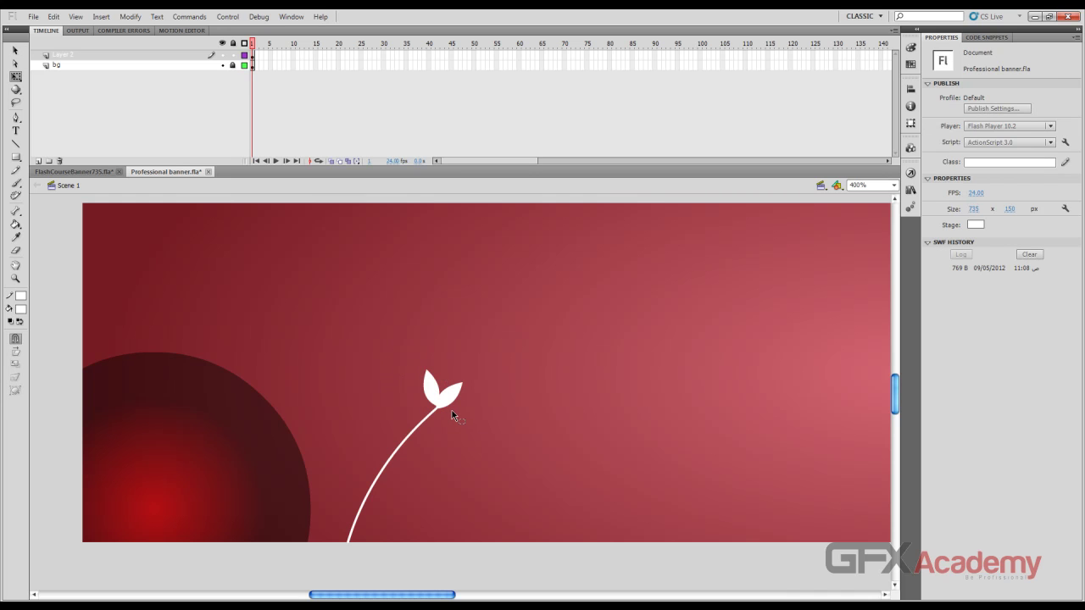
Move the left petal aside, duplicate it, and rotate and place the copy as the lower-right petal at about X 156, Y 89
{"action": "left_click", "coordinate": [449, 408]}
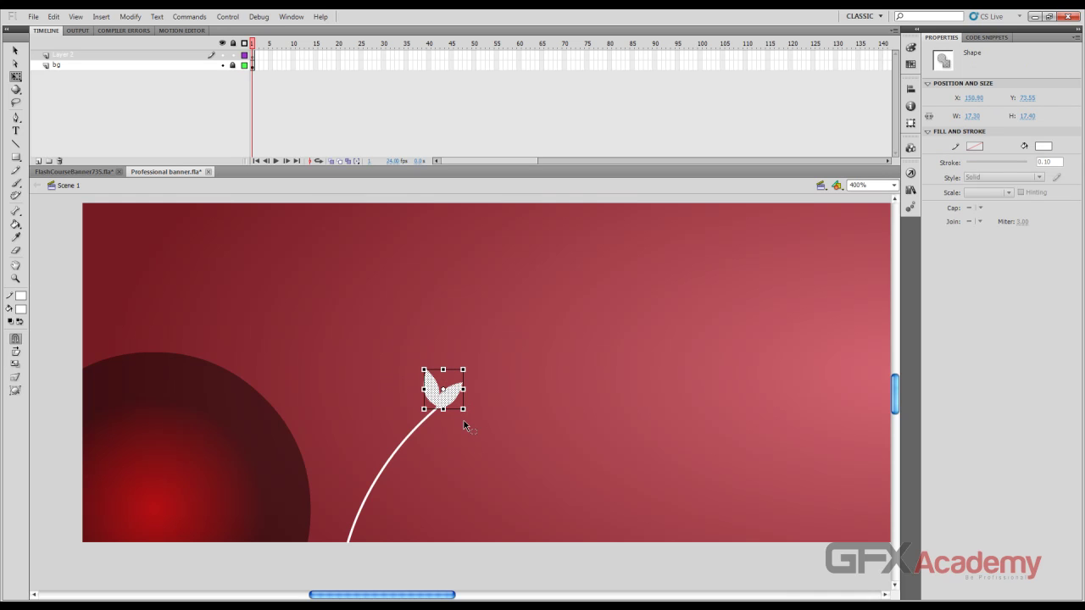
{"action": "left_click", "coordinate": [465, 421]}
{"action": "left_click", "coordinate": [433, 385]}
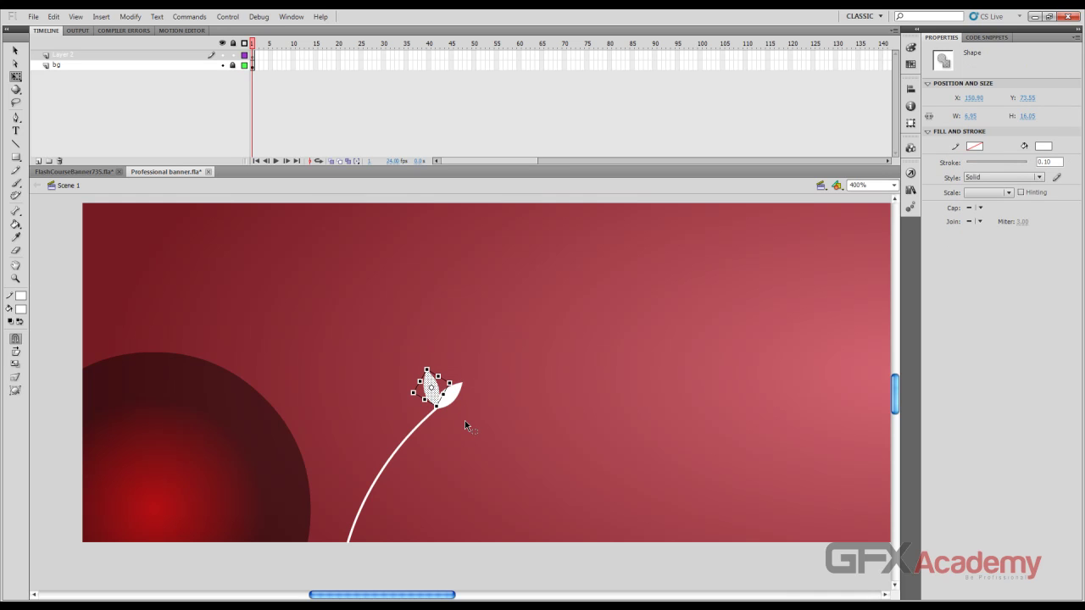
{"action": "left_click_drag", "start_coordinate": [432, 386], "coordinate": [454, 435]}
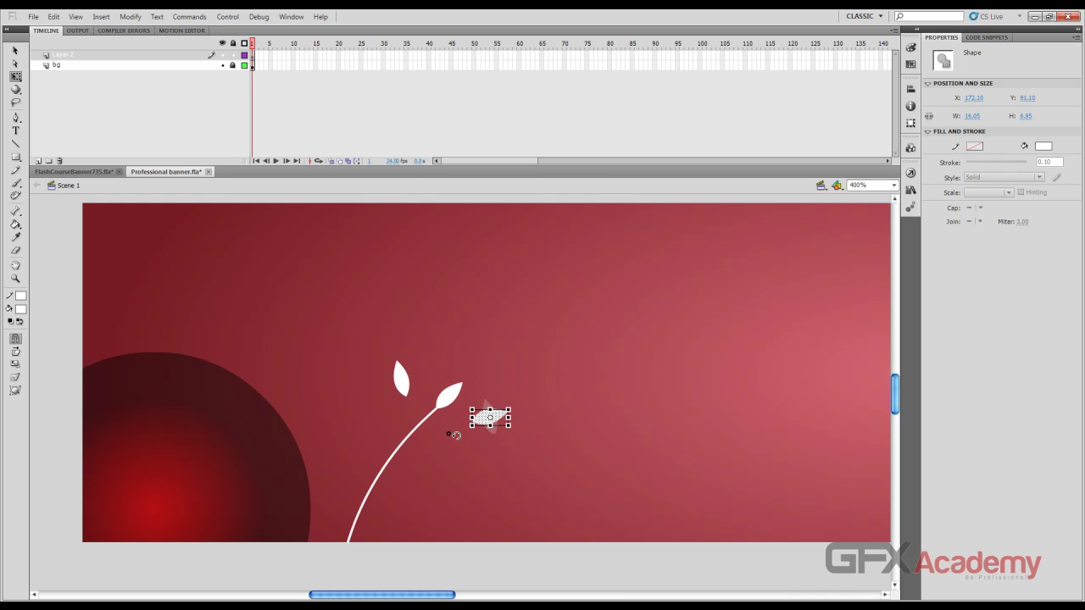
{"action": "key", "text": "v"}
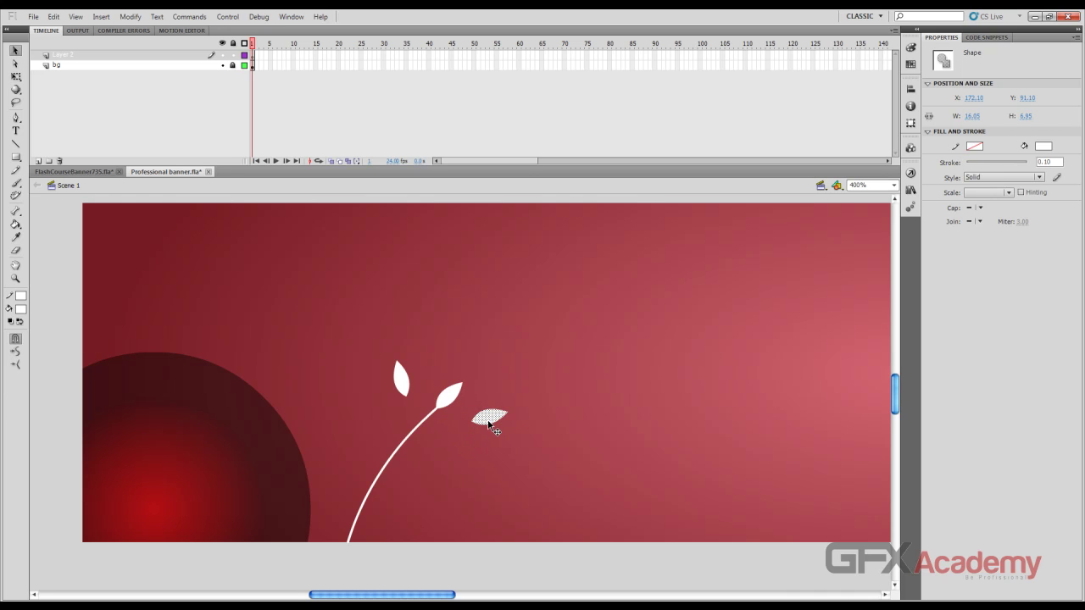
{"action": "key", "text": "q"}
{"action": "left_click_drag", "start_coordinate": [515, 407], "coordinate": [461, 412]}
{"action": "key", "text": "v"}
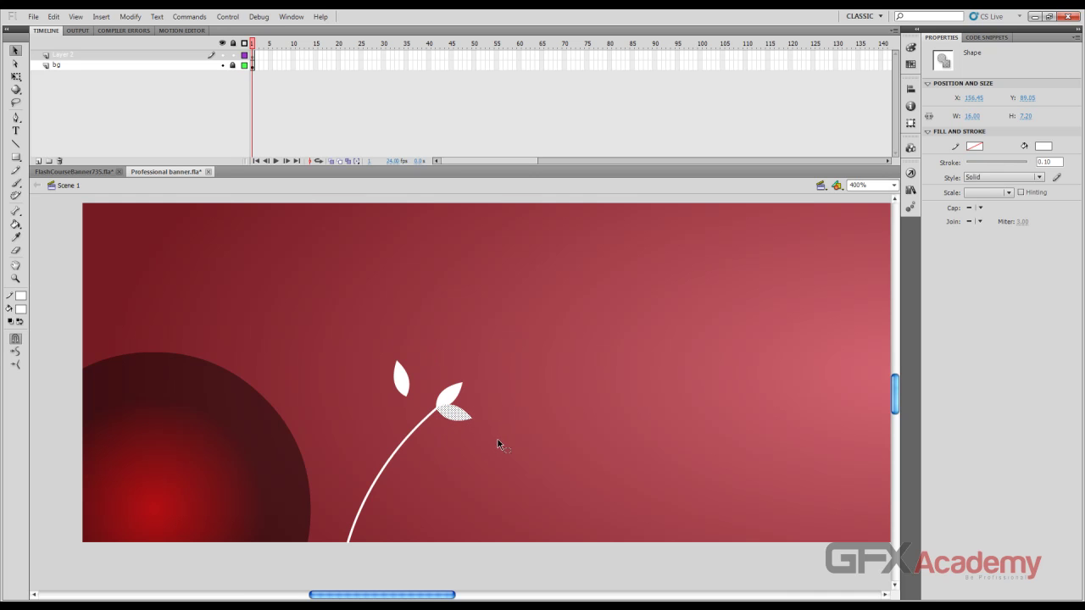
Move the left petal back to the stem's tip, at about X 151, Y 75
{"action": "left_click", "coordinate": [404, 385]}
{"action": "left_click_drag", "start_coordinate": [403, 385], "coordinate": [429, 391]}
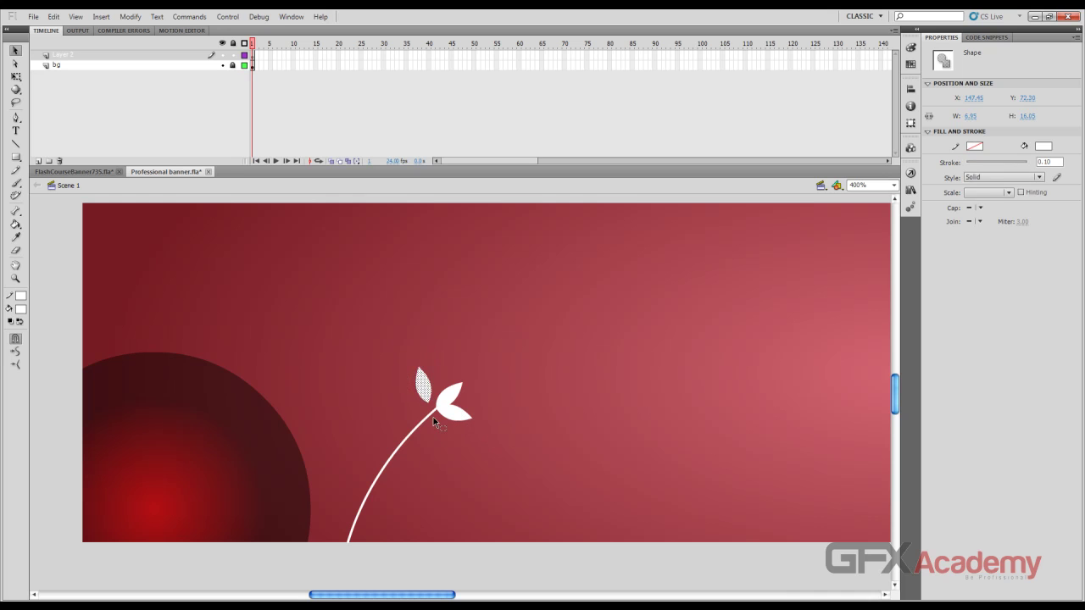
{"action": "key", "text": "Right"}
{"action": "key", "text": "Down"}
{"action": "key", "text": "Down"}
{"action": "key", "text": "Down"}
{"action": "key", "text": "Right"}
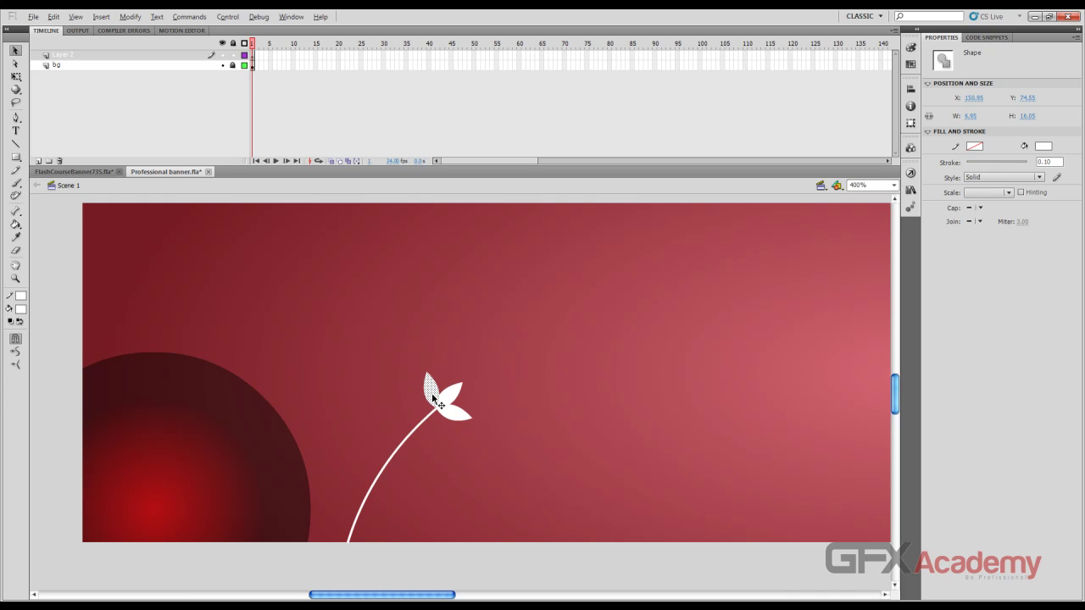
Duplicate the left petal as a leaf on the stem's left side and again to its right, flipping the right copy horizontally
{"action": "left_click_drag", "start_coordinate": [431, 393], "coordinate": [446, 488]}
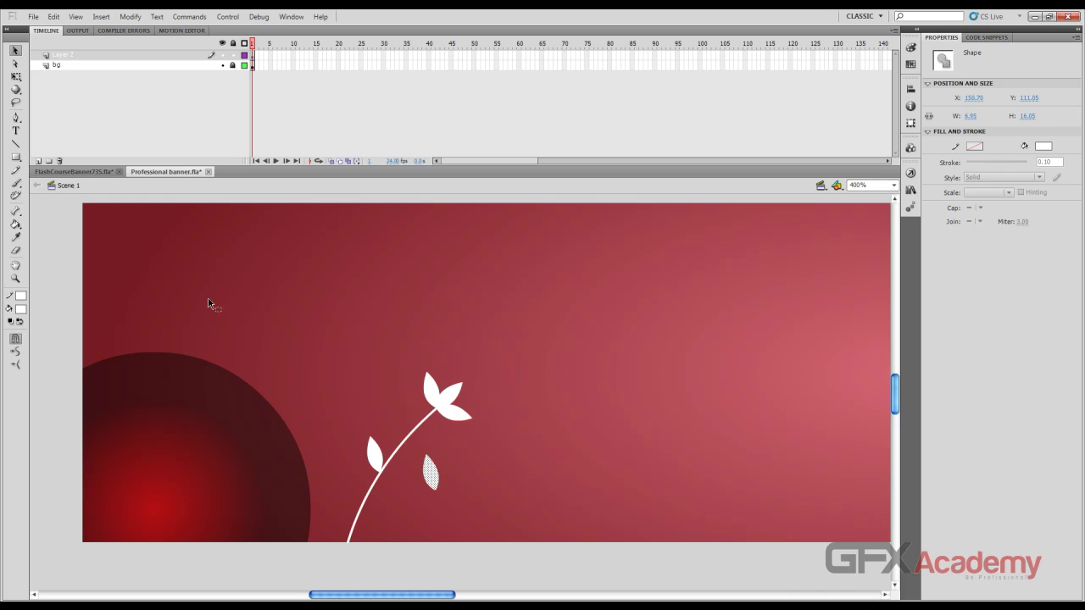
{"action": "left_click", "coordinate": [130, 17]}
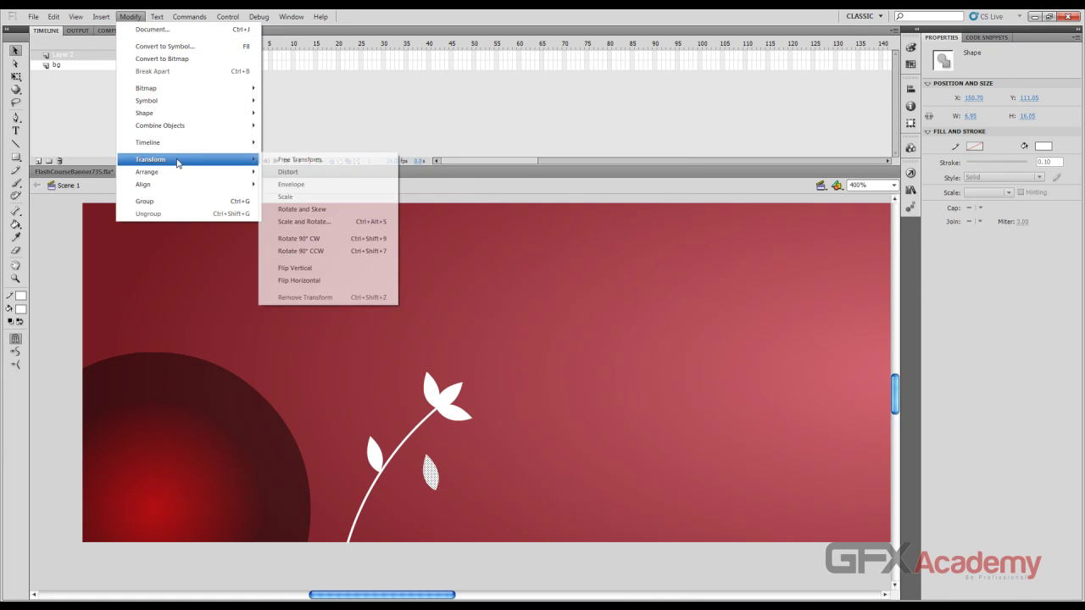
{"action": "mouse_move", "coordinate": [181, 186]}
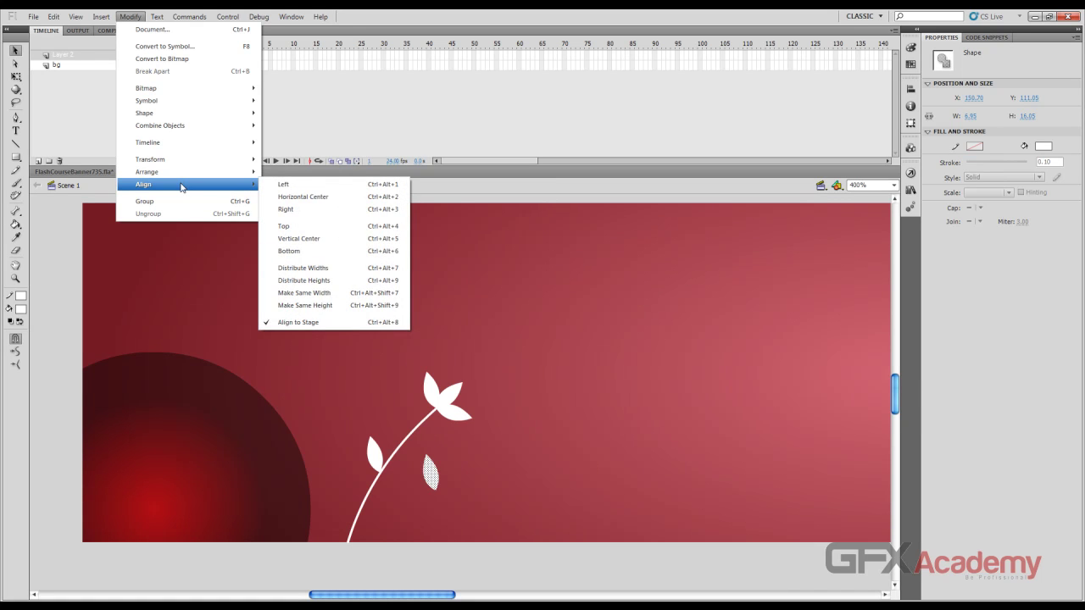
{"action": "mouse_move", "coordinate": [175, 161]}
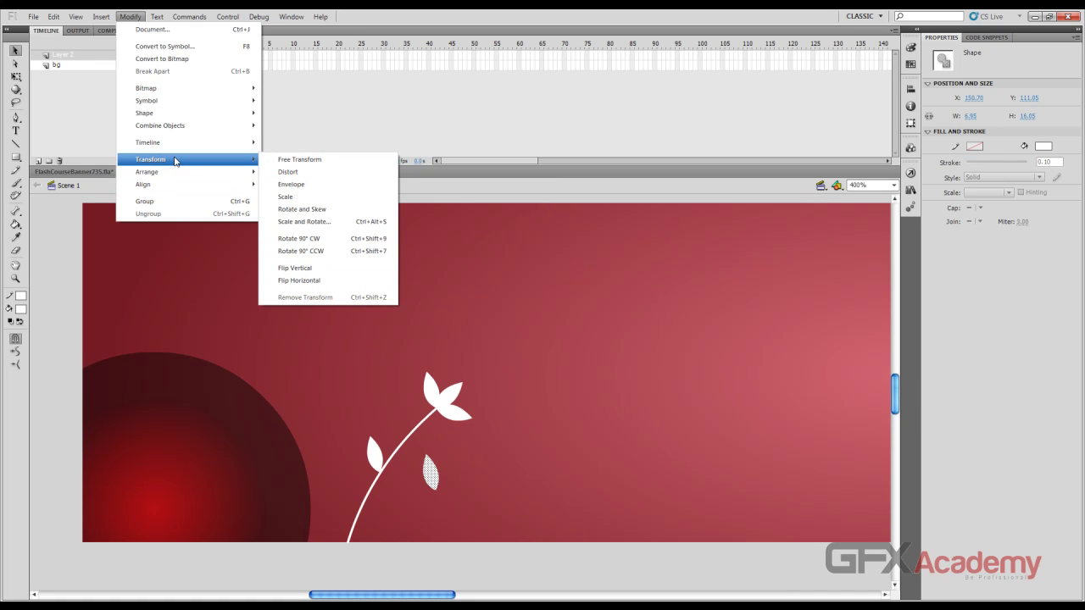
{"action": "left_click", "coordinate": [321, 282]}
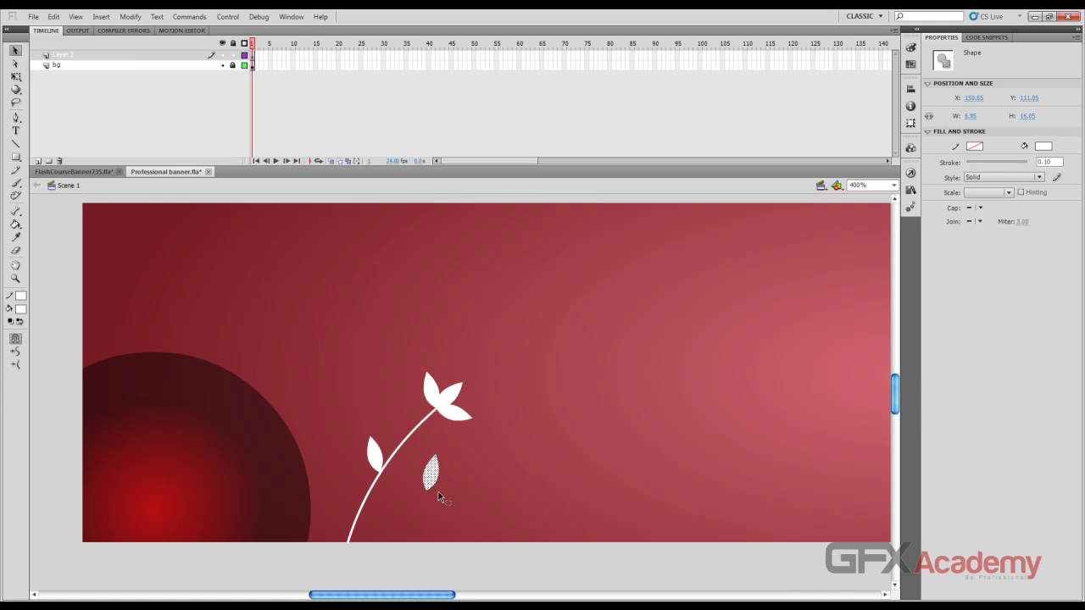
Rotate the right leaf copy toward horizontal and attach it to the stem opposite the left leaf, at about X 132, Y 115
{"action": "key", "text": "w"}
{"action": "key", "text": "v"}
{"action": "key", "text": "q"}
{"action": "left_click", "coordinate": [443, 453]}
{"action": "key", "text": "ctrl+z"}
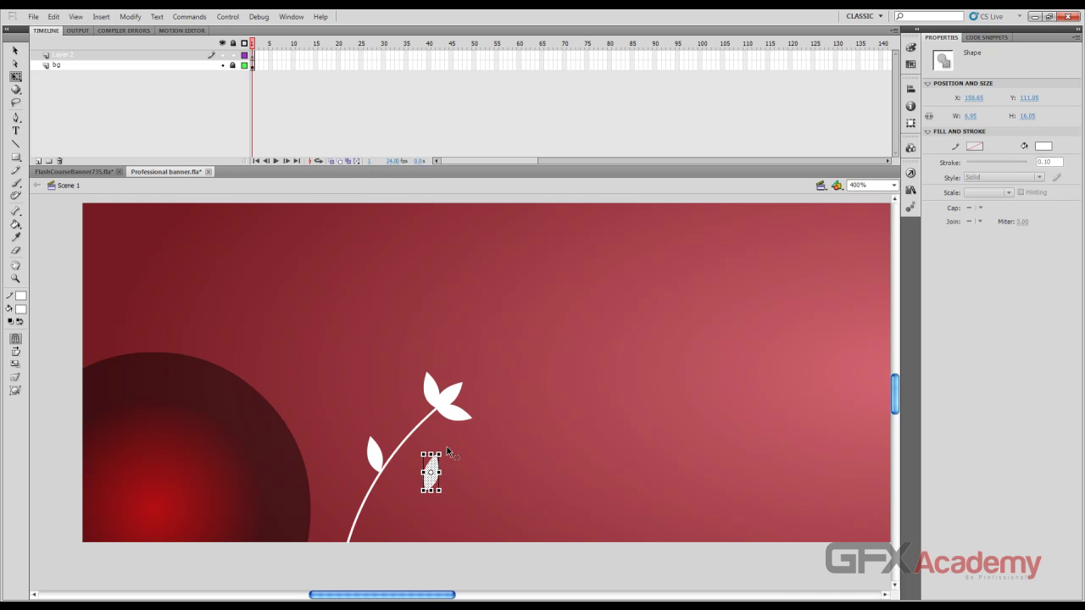
{"action": "left_click_drag", "start_coordinate": [447, 451], "coordinate": [418, 479]}
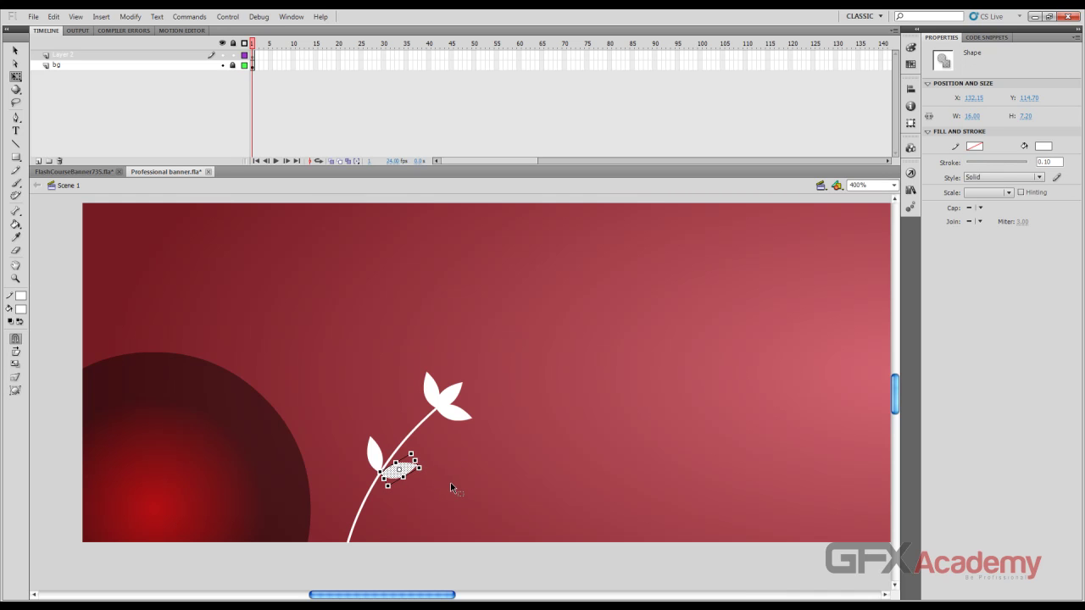
Nudge the right leaf slightly up and left on the stem, rotate it clockwise to point slightly downward, and deselect it
{"action": "key", "text": "v"}
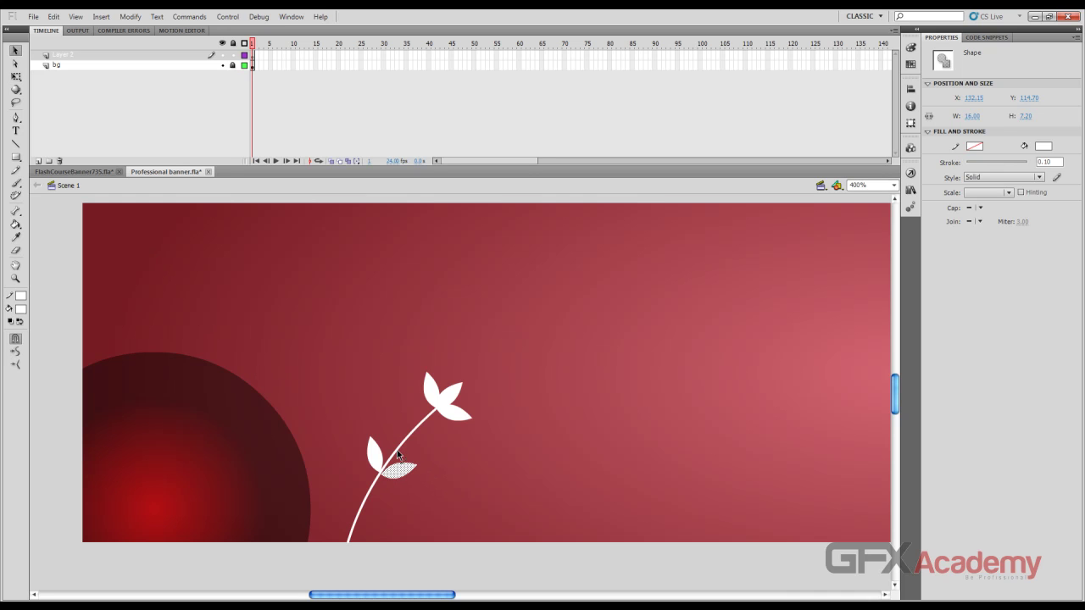
{"action": "key", "text": "Up"}
{"action": "key", "text": "q"}
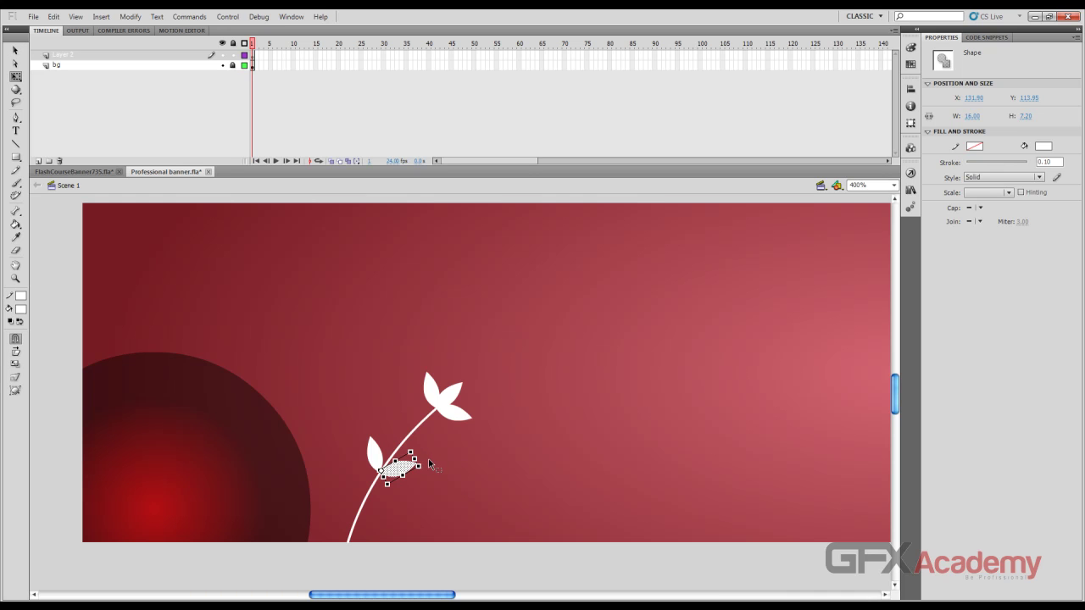
{"action": "left_click_drag", "start_coordinate": [427, 463], "coordinate": [448, 479]}
{"action": "left_click", "coordinate": [448, 479]}
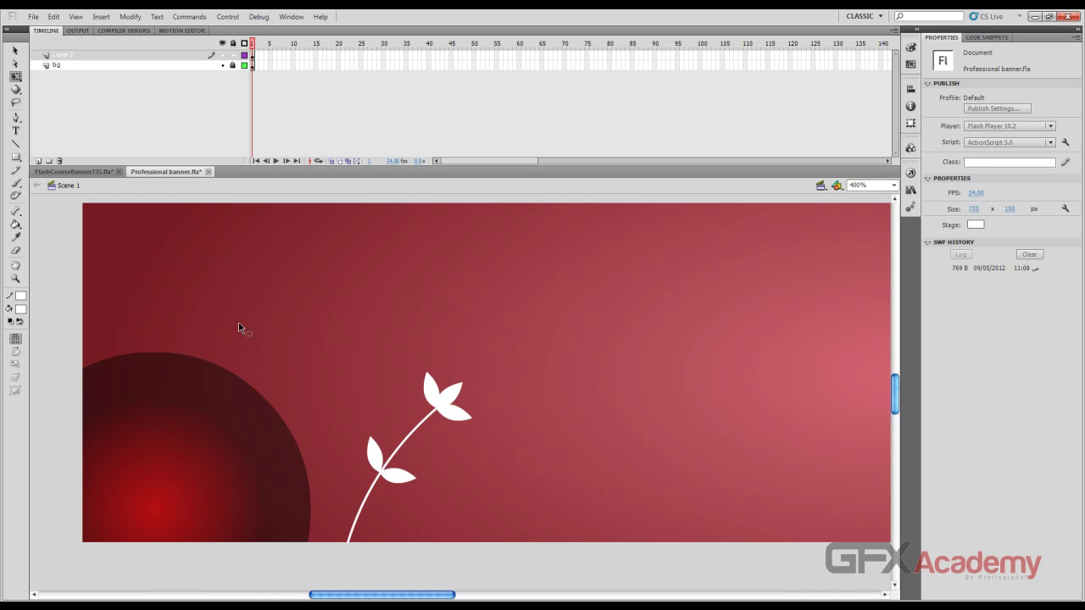
Check the reference banner FlashCourseBanner735.fla, and in Professional banner.fla stretch the flower's upper-right petal outward at its tip and reshape its edge
{"action": "left_click", "coordinate": [15, 51]}
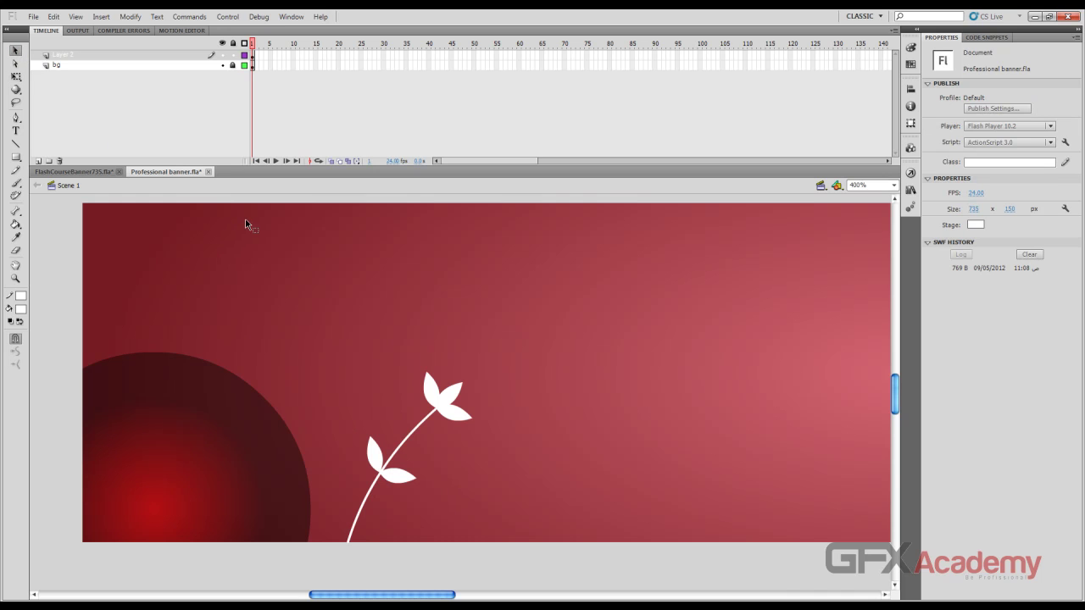
{"action": "left_click", "coordinate": [96, 173]}
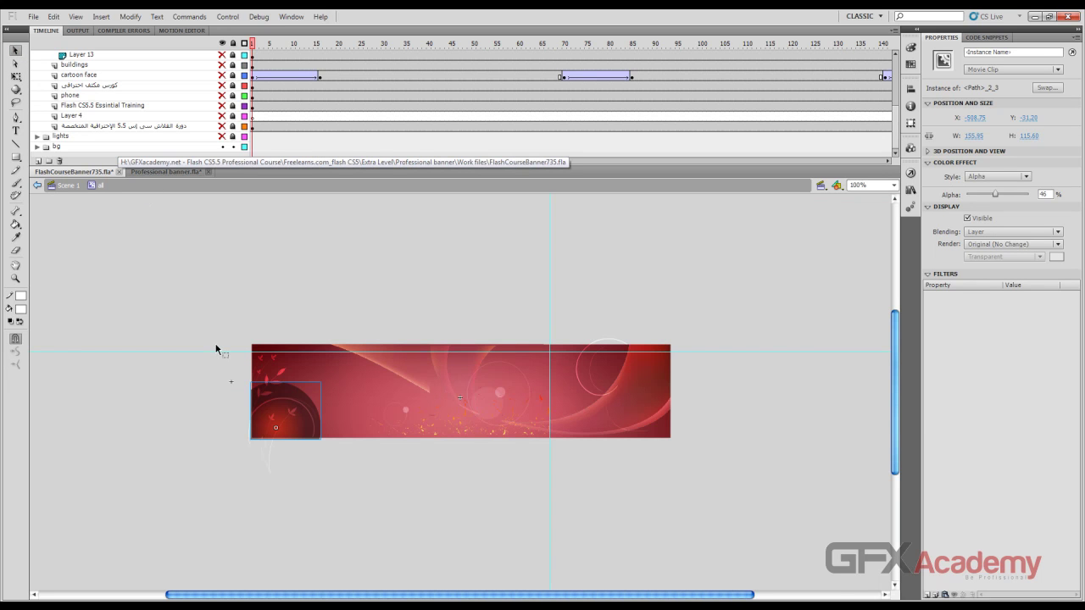
{"action": "left_click", "coordinate": [166, 172]}
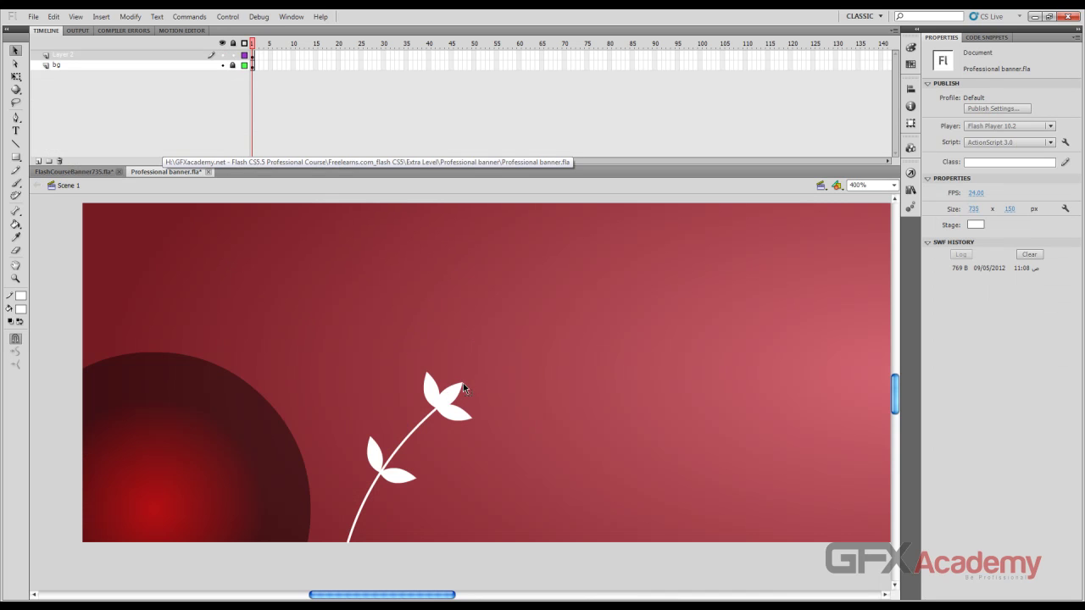
{"action": "left_click_drag", "start_coordinate": [467, 378], "coordinate": [471, 375]}
{"action": "left_click", "coordinate": [458, 386]}
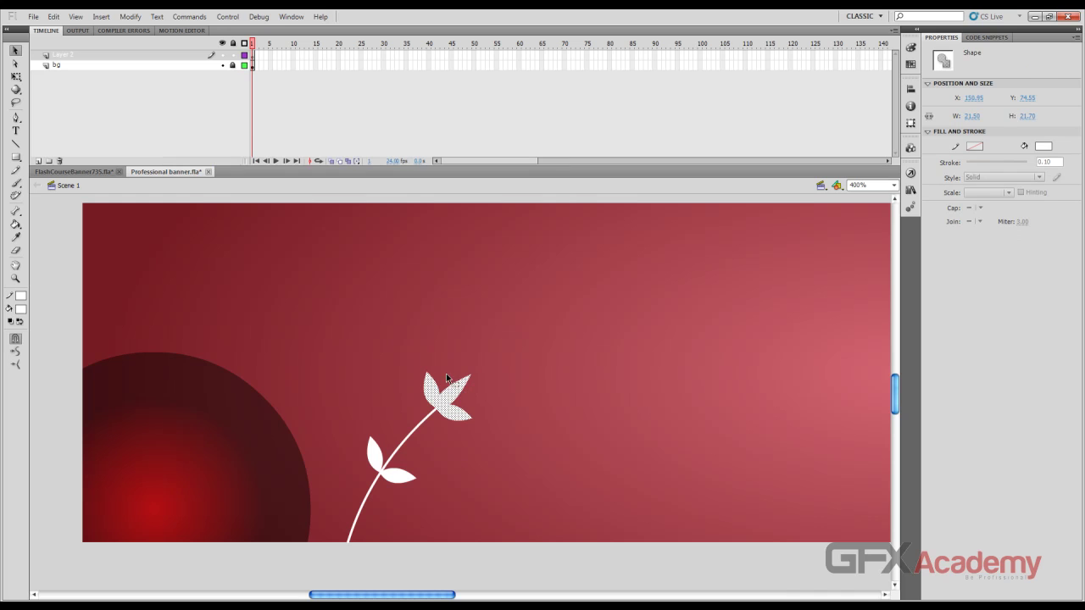
{"action": "left_click", "coordinate": [446, 373]}
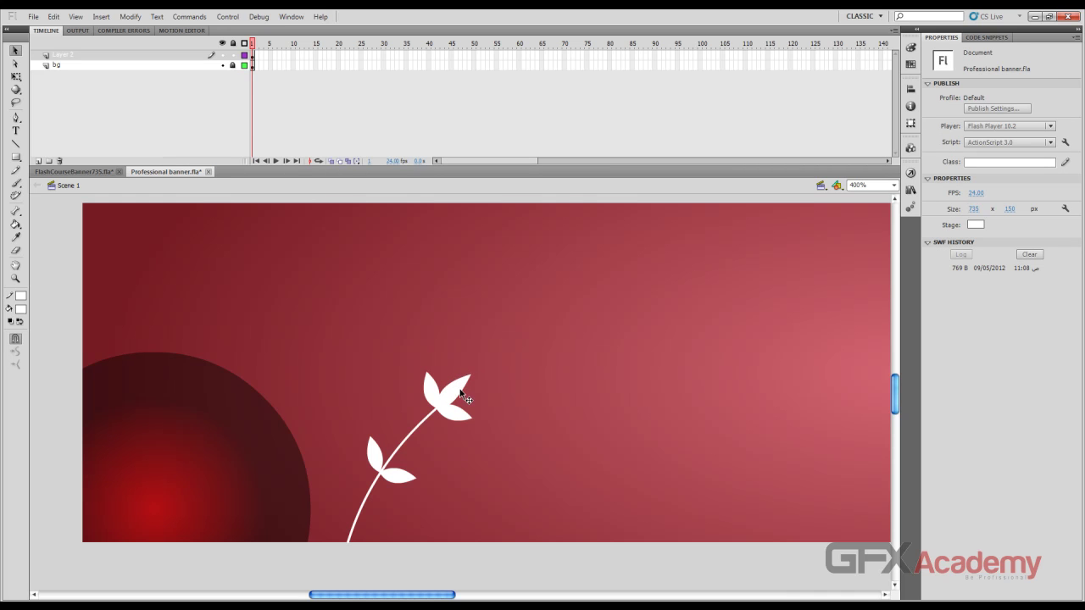
{"action": "left_click_drag", "start_coordinate": [464, 398], "coordinate": [469, 392]}
{"action": "left_click", "coordinate": [467, 393]}
Check the reference banner again and draw a white diagonal line about 71 x 78 px from the stage's lower-left corner across the circle
{"action": "left_click", "coordinate": [95, 172]}
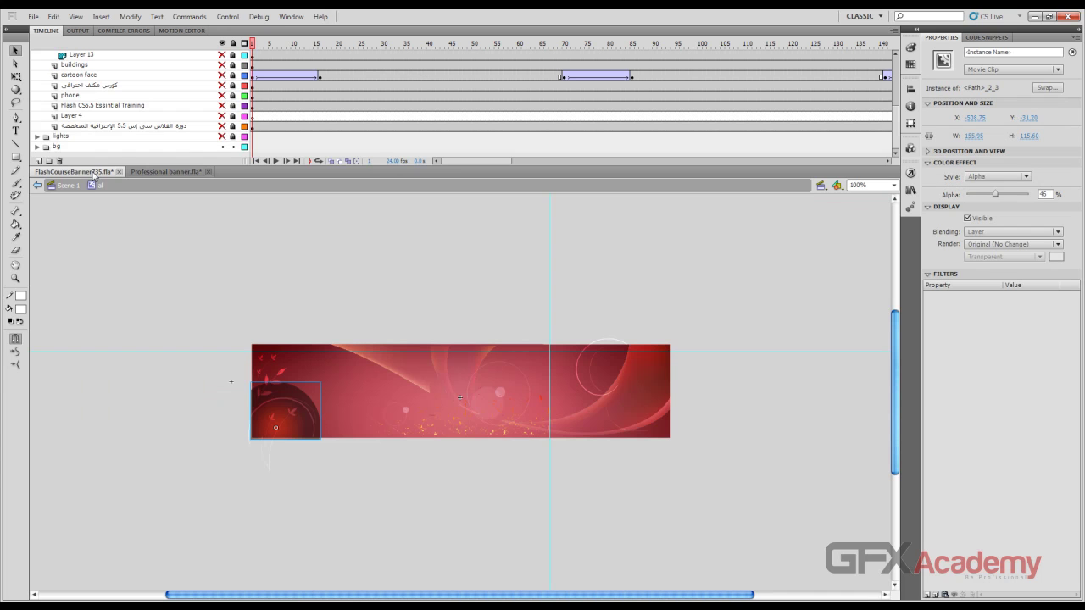
{"action": "left_click", "coordinate": [163, 172]}
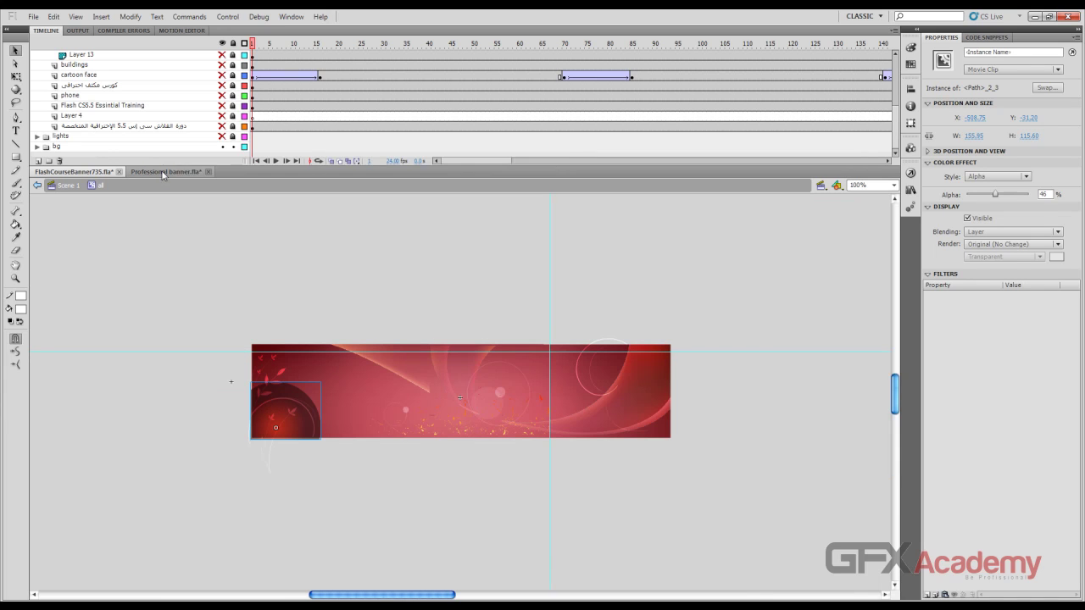
{"action": "left_click", "coordinate": [16, 144]}
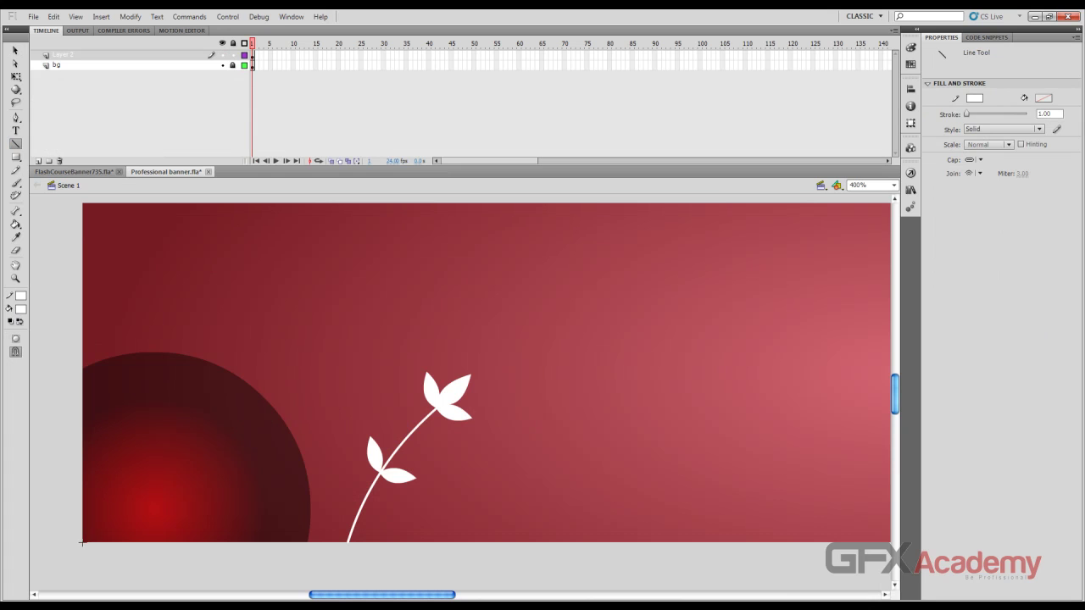
{"action": "left_click_drag", "start_coordinate": [82, 542], "coordinate": [243, 367]}
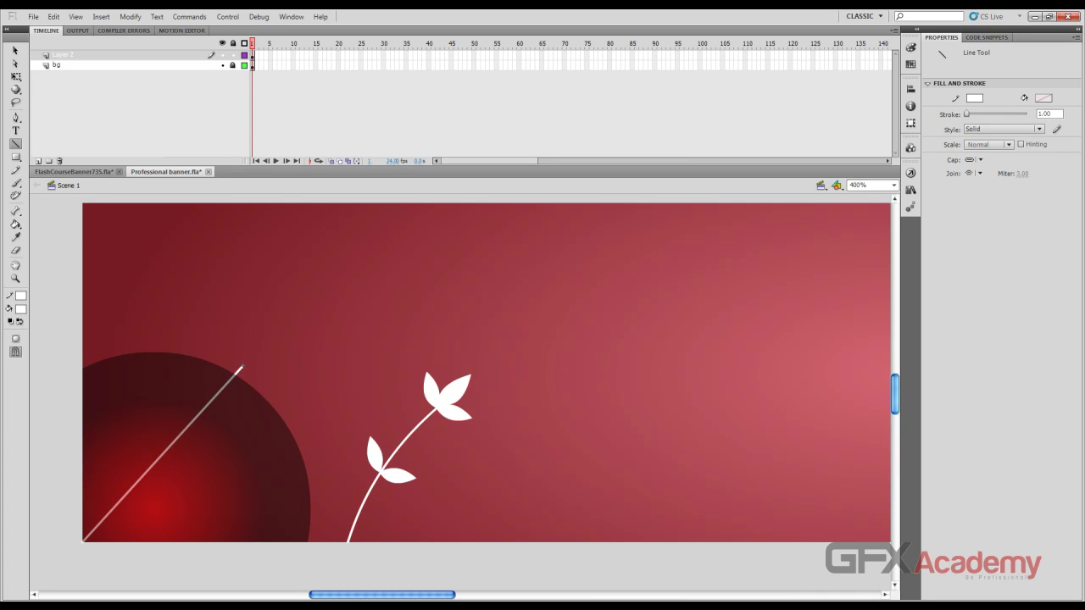
{"action": "key", "text": "v"}
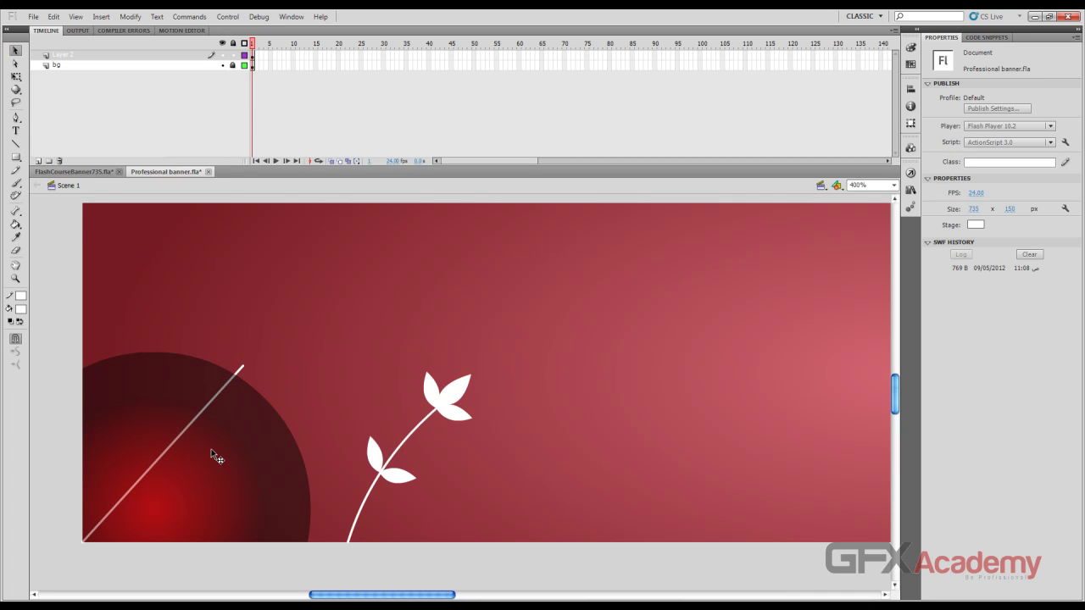
{"action": "left_click", "coordinate": [175, 418]}
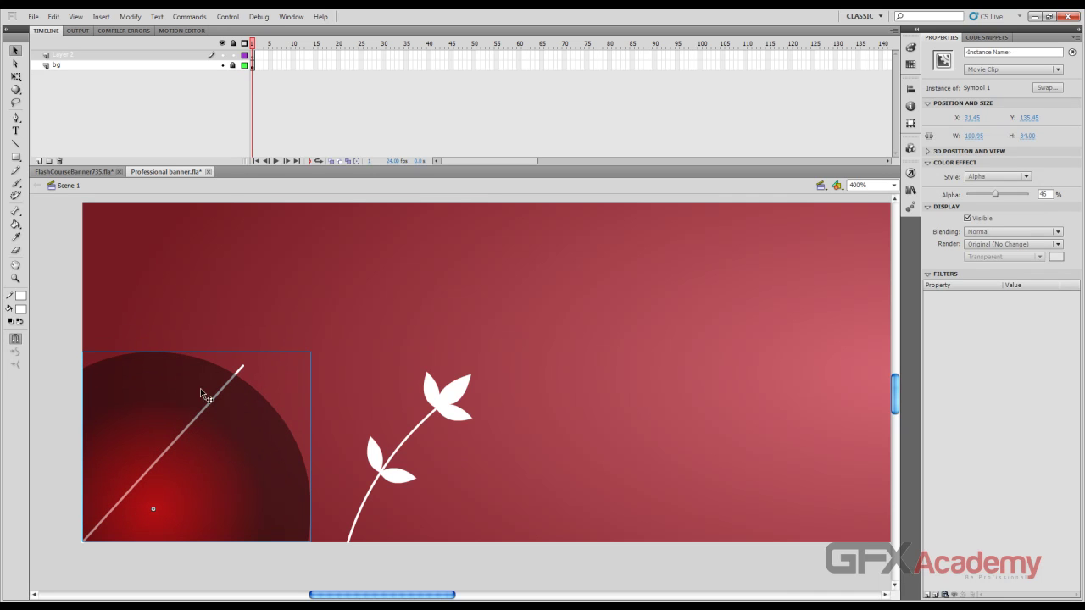
{"action": "left_click", "coordinate": [241, 376]}
{"action": "left_click", "coordinate": [242, 375]}
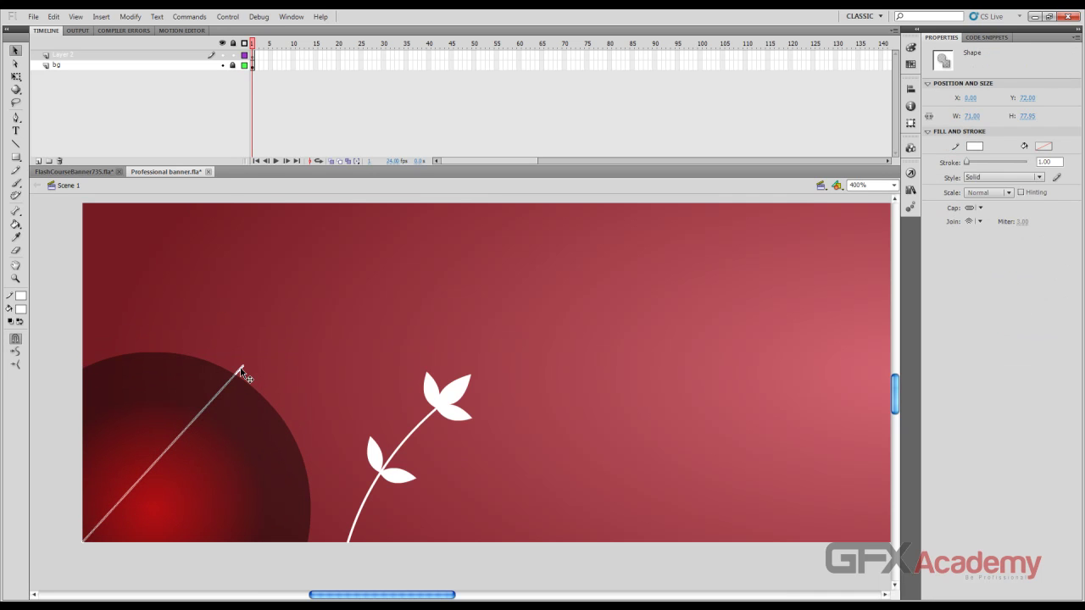
Select the petals, leaves, curved stem and diagonal line together and cut them from the circle's layer
{"action": "left_click", "coordinate": [447, 413]}
{"action": "left_click", "coordinate": [381, 471]}
{"action": "left_click", "coordinate": [375, 455], "text": "shift"}
{"action": "left_click", "coordinate": [447, 395], "text": "shift"}
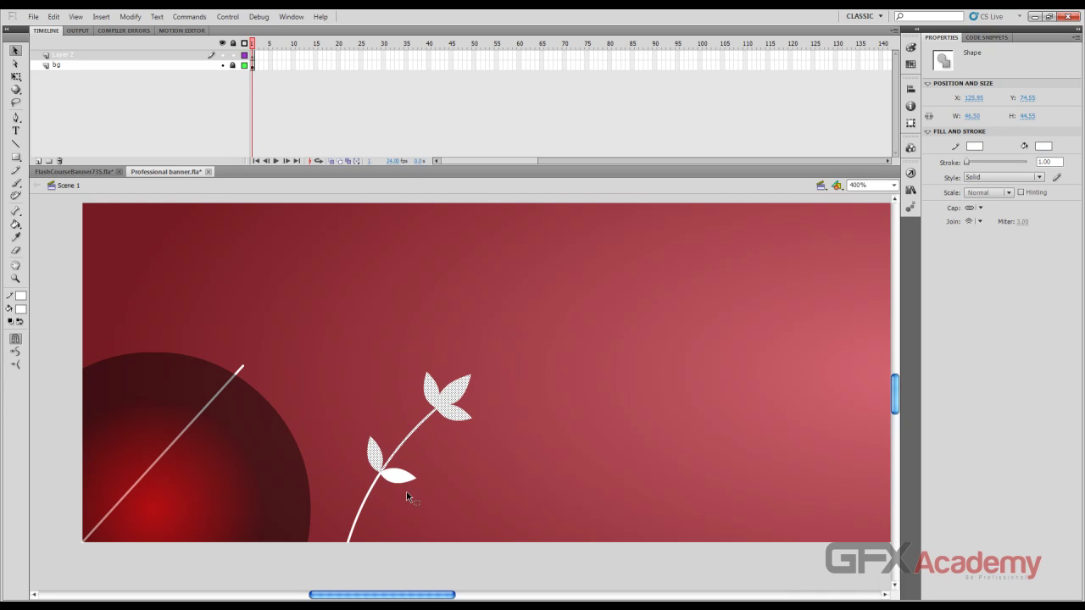
{"action": "left_click", "coordinate": [400, 480], "text": "shift"}
{"action": "left_click", "coordinate": [369, 493], "text": "shift"}
{"action": "left_click", "coordinate": [241, 371], "text": "shift"}
{"action": "key", "text": "Delete"}
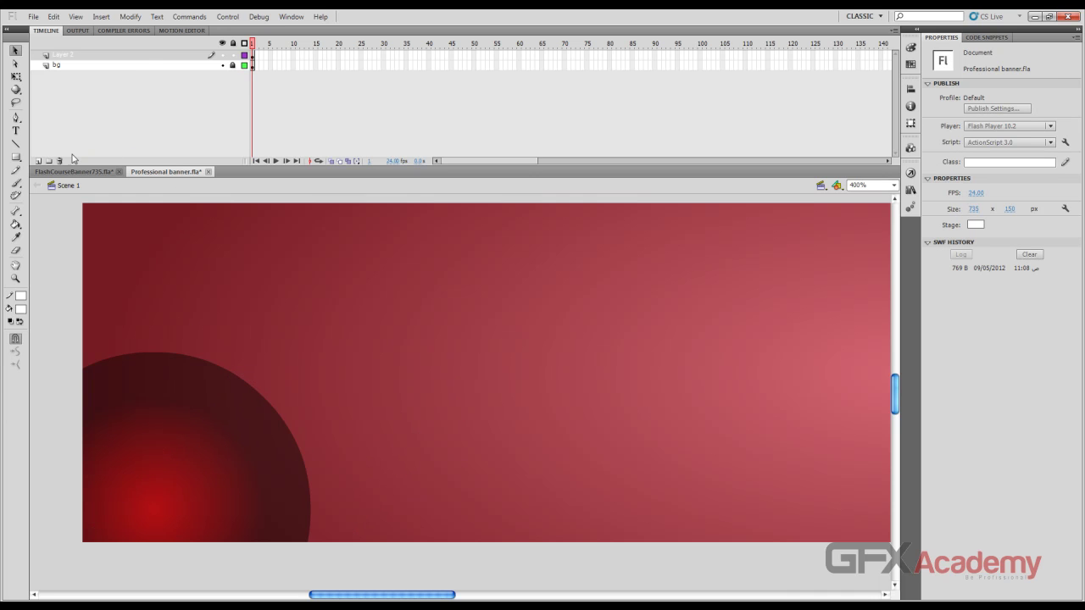
Rename the circle's layer, Layer 2, as circle
{"action": "left_click", "coordinate": [77, 57]}
{"action": "double_click", "coordinate": [78, 57]}
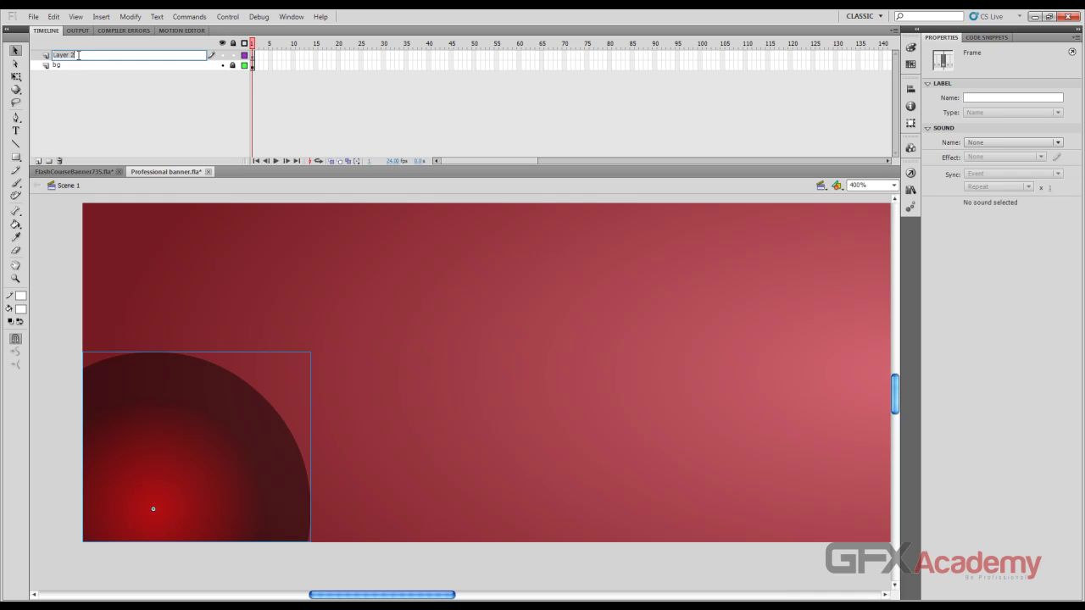
{"action": "type", "text": "circle"}
{"action": "key", "text": "Return"}
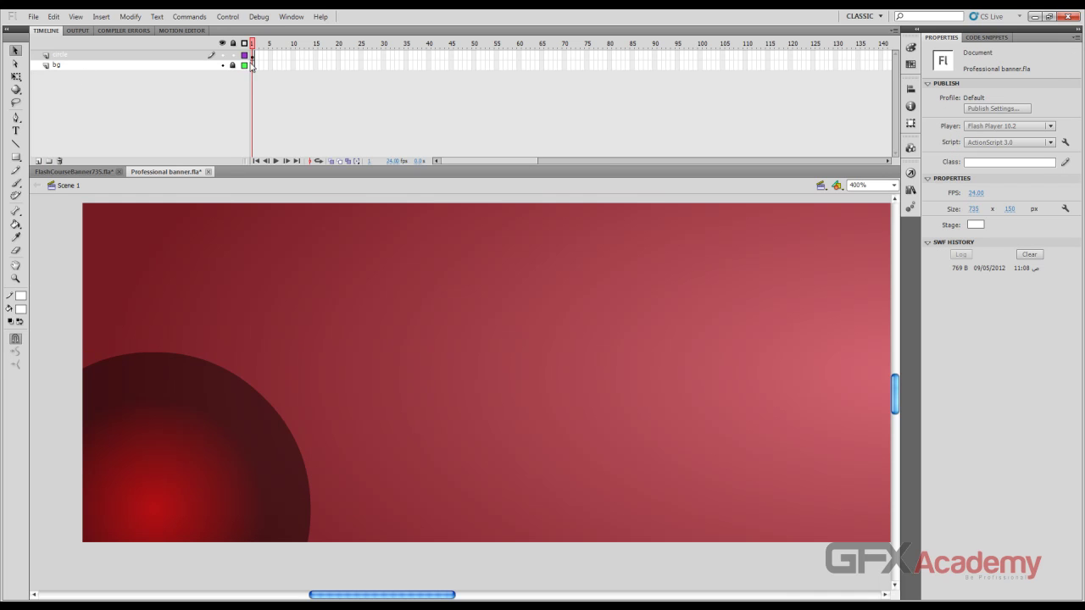
Add a new layer above the circle layer and name it leaves
{"action": "left_click", "coordinate": [38, 161]}
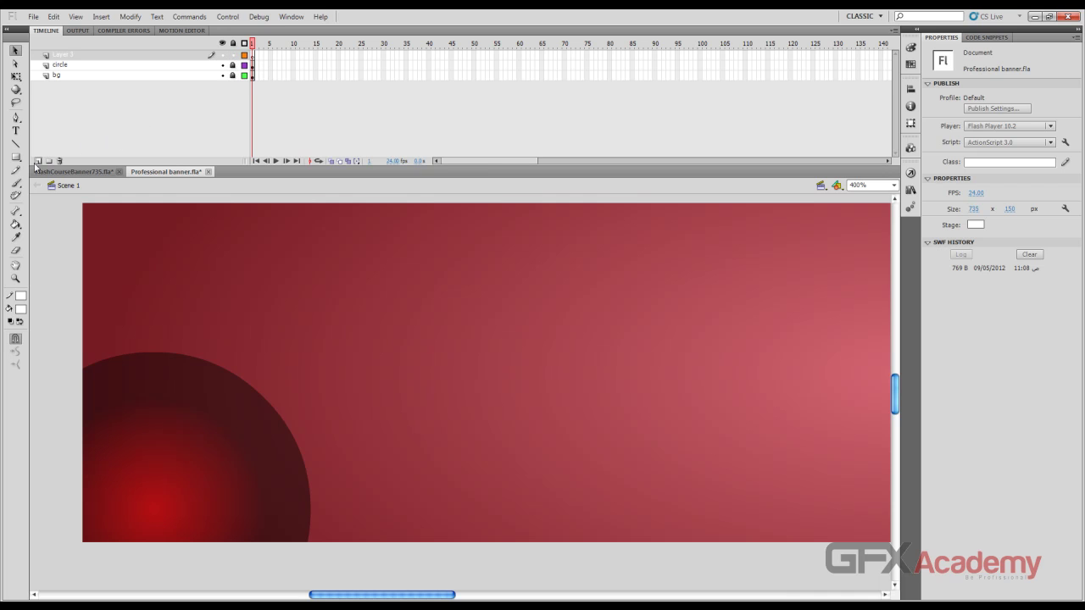
{"action": "double_click", "coordinate": [110, 56]}
{"action": "type", "text": "te"}
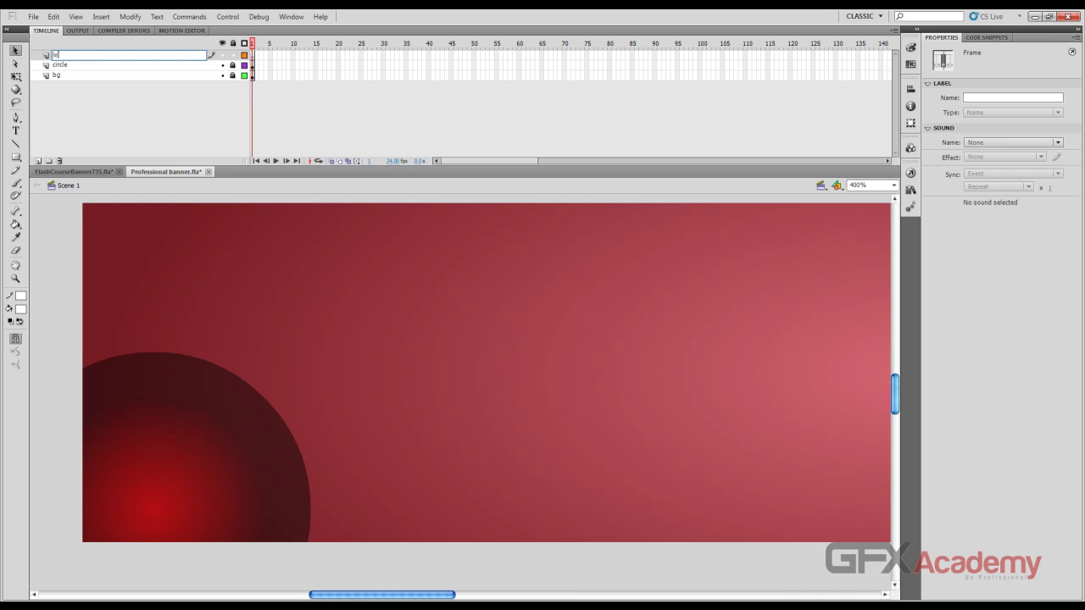
{"action": "type", "text": "aves"}
{"action": "key", "text": "Return"}
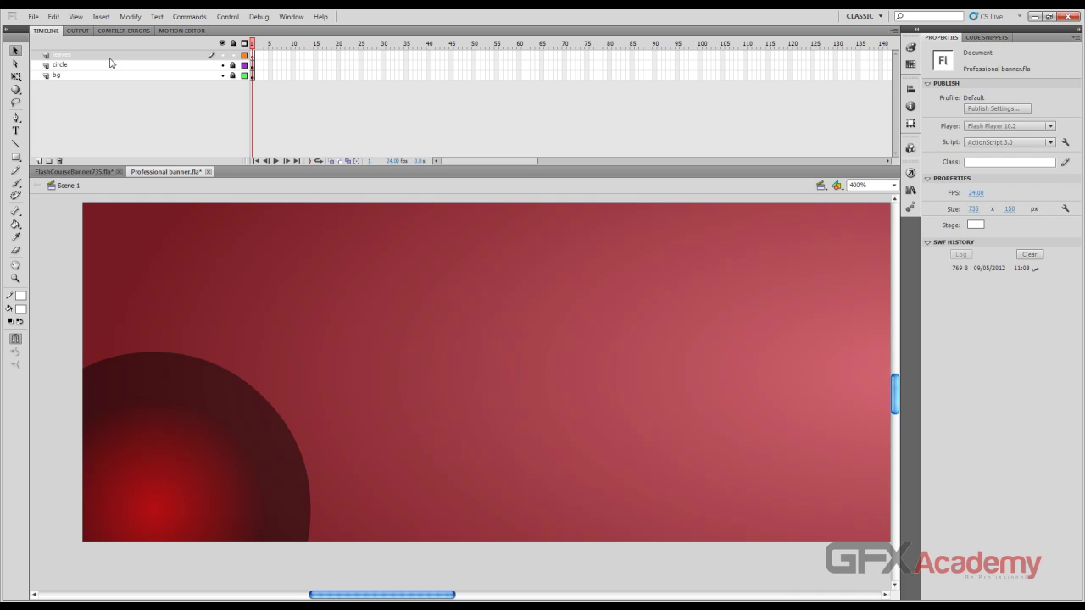
Paste the cut flower artwork and diagonal line in place on the leaves layer and deselect them
{"action": "key", "text": "ctrl+shift+v"}
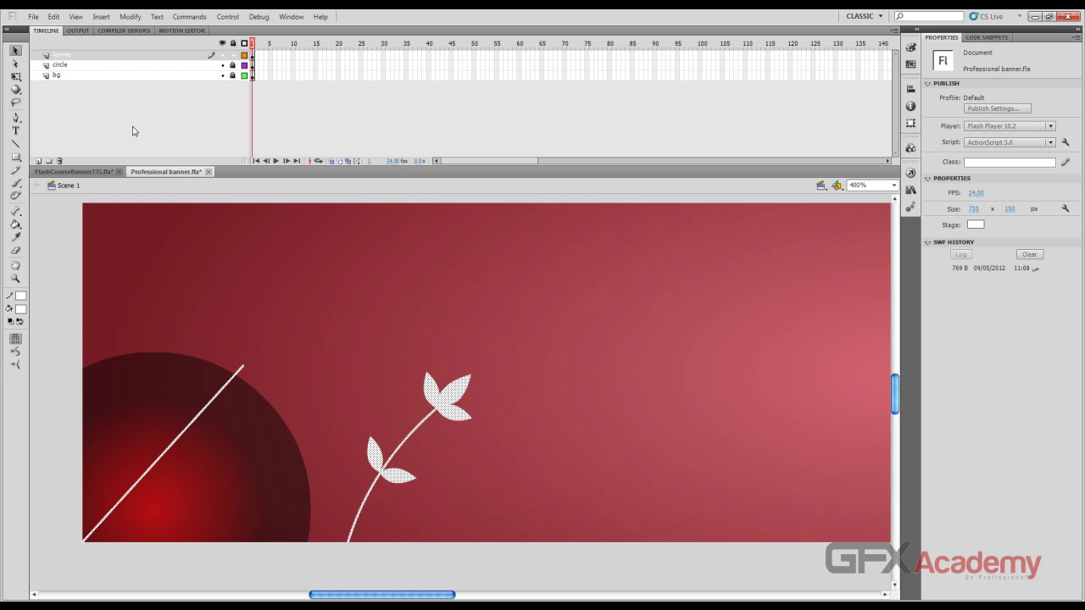
{"action": "left_click", "coordinate": [54, 16]}
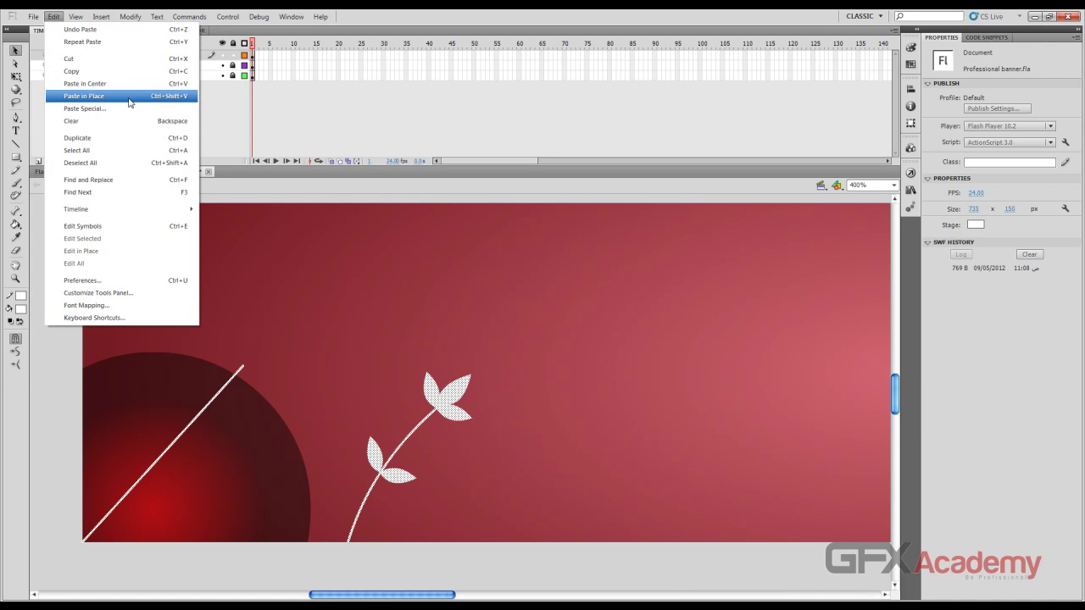
{"action": "left_click", "coordinate": [138, 390]}
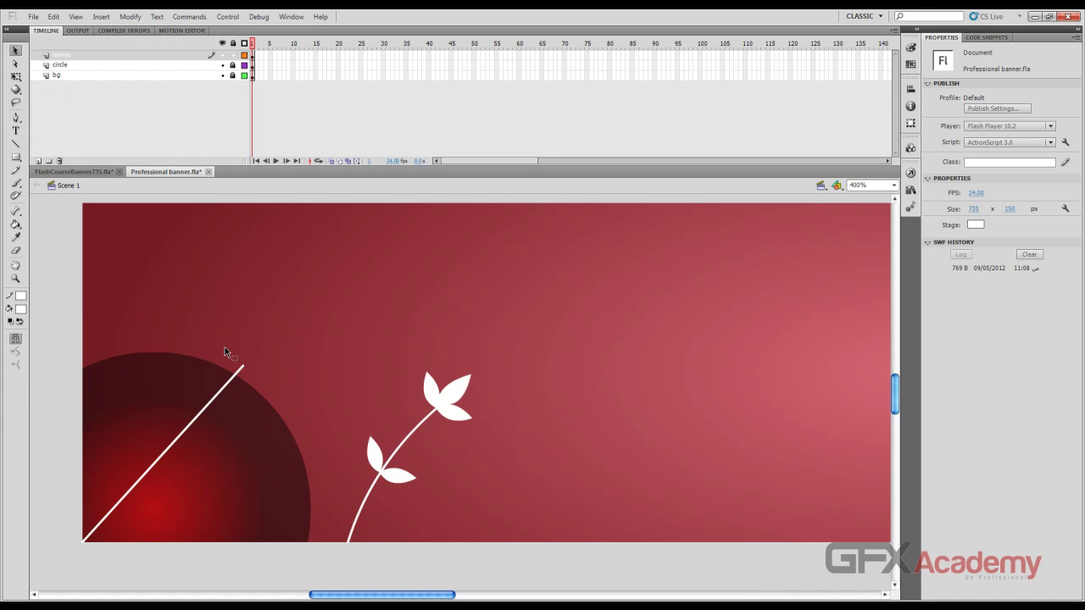
Bend the diagonal line into an upward-curving stem, place three leaf copies along its upper side and a fourth below its tip
{"action": "left_click_drag", "start_coordinate": [178, 441], "coordinate": [174, 418]}
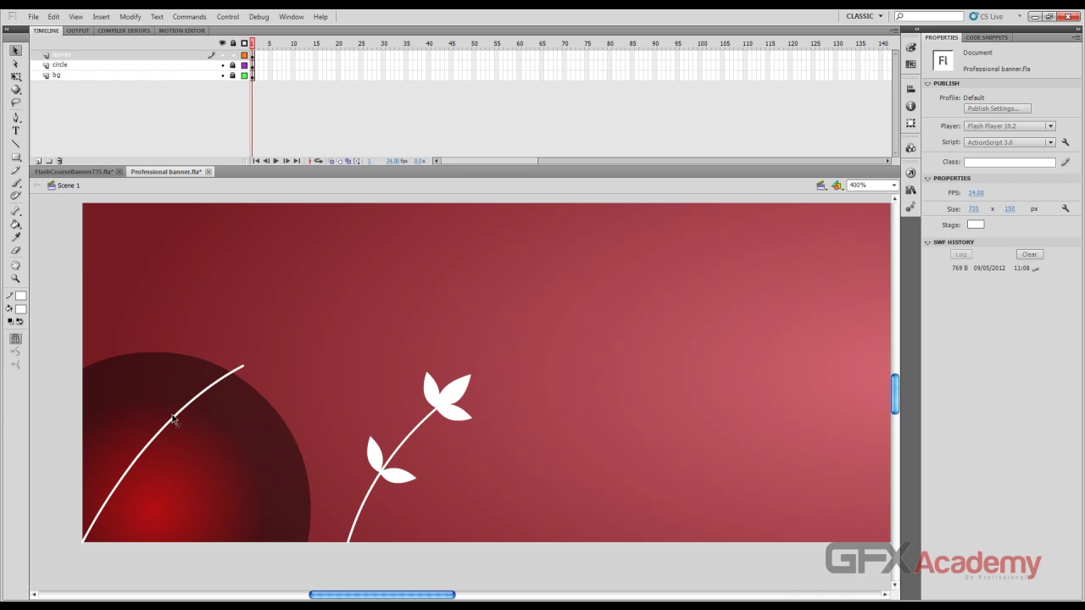
{"action": "left_click", "coordinate": [379, 460]}
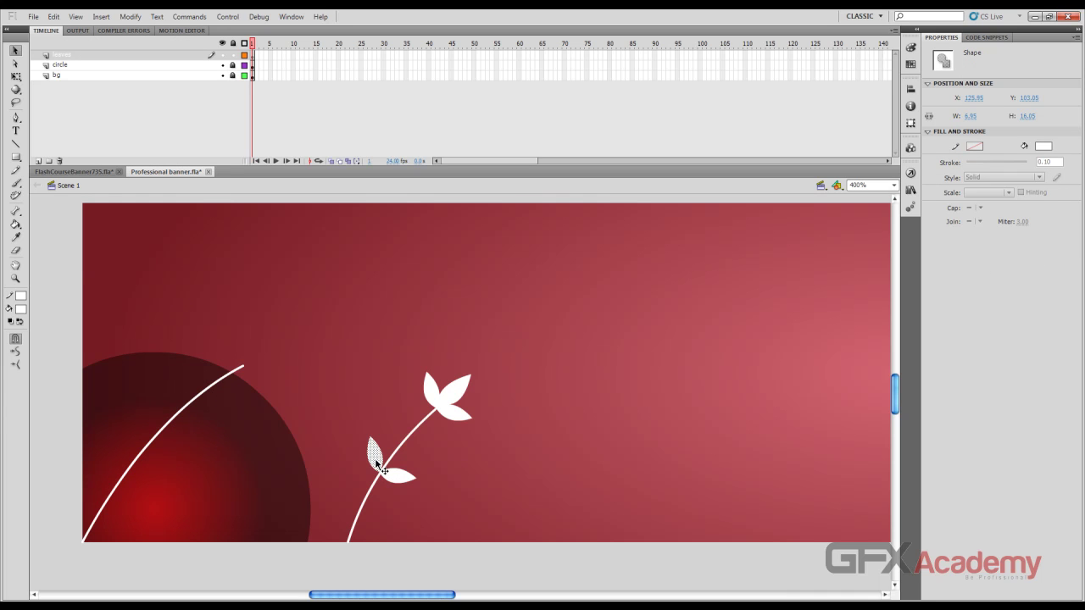
{"action": "left_click_drag", "start_coordinate": [379, 460], "coordinate": [250, 410]}
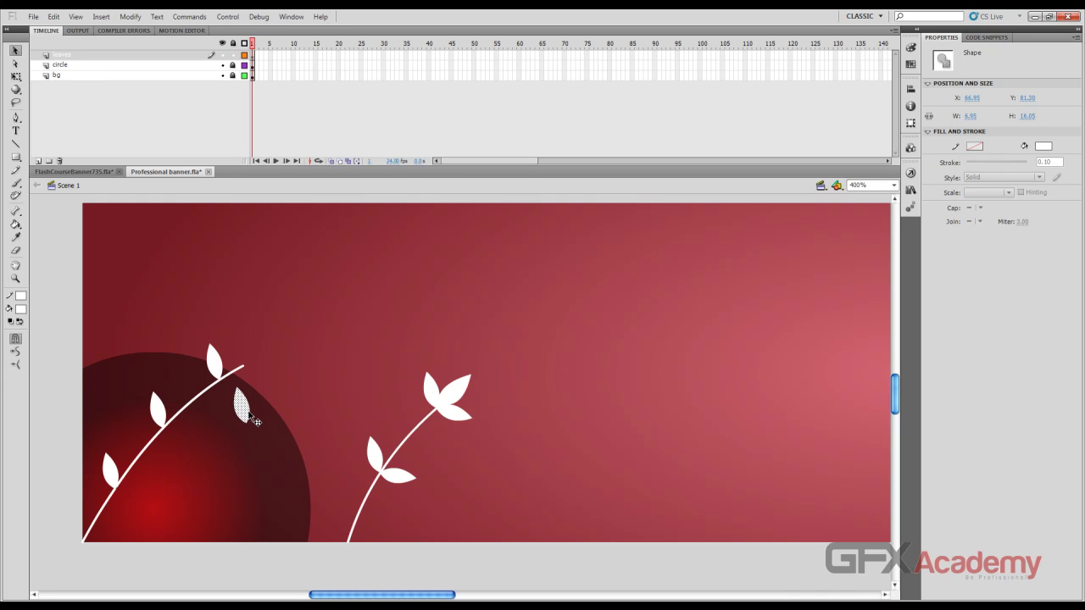
Rotate the fourth leaf copy to near horizontal and attach it to the new stem opposite the topmost leaf, at about X 61, Y 75
{"action": "key", "text": "q"}
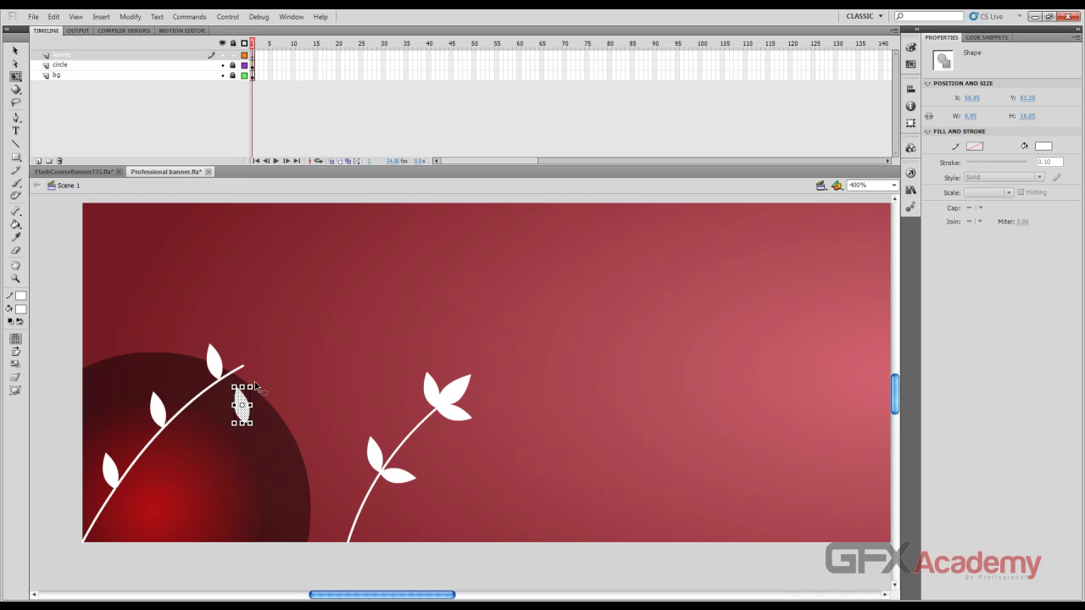
{"action": "mouse_move", "coordinate": [254, 385]}
{"action": "left_mouse_down"}
{"action": "mouse_move", "coordinate": [261, 412]}
{"action": "mouse_move", "coordinate": [236, 389]}
{"action": "left_mouse_up"}
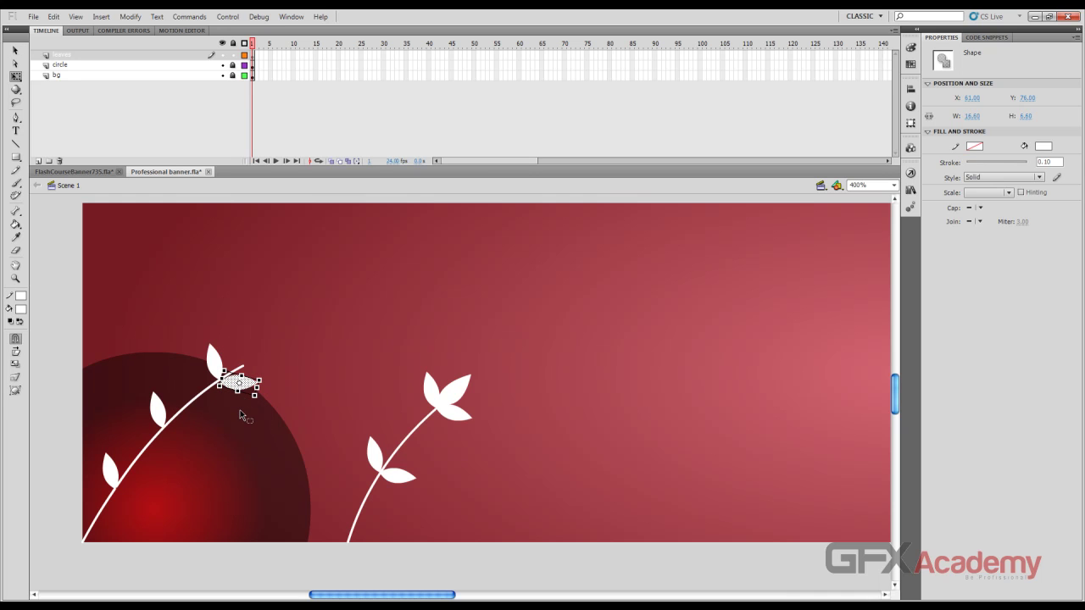
{"action": "key", "text": "v"}
{"action": "key", "text": "Up"}
{"action": "key", "text": "Up"}
{"action": "key", "text": "Up"}
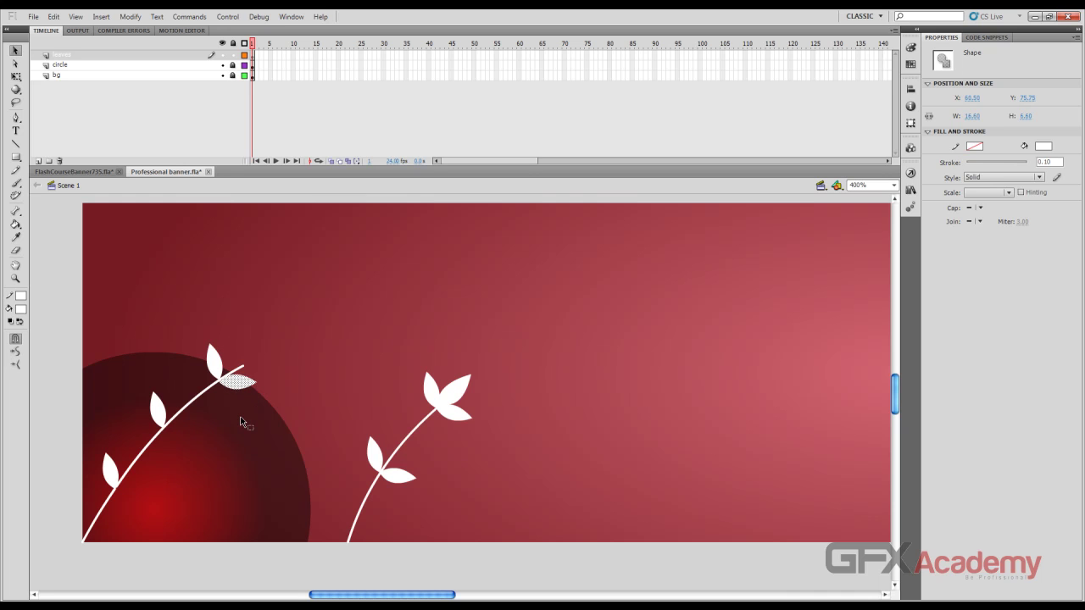
{"action": "key", "text": "Left"}
Rotate the new stem's right leaf slightly clockwise to point down and away from the stem
{"action": "key", "text": "q"}
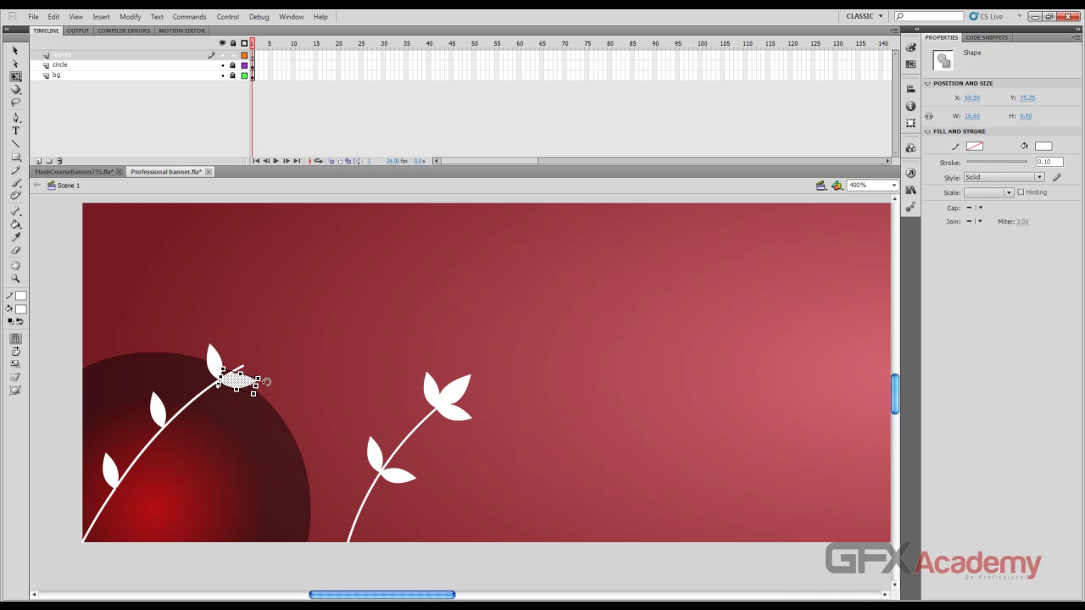
{"action": "left_click_drag", "start_coordinate": [267, 382], "coordinate": [266, 386]}
{"action": "key", "text": "v"}
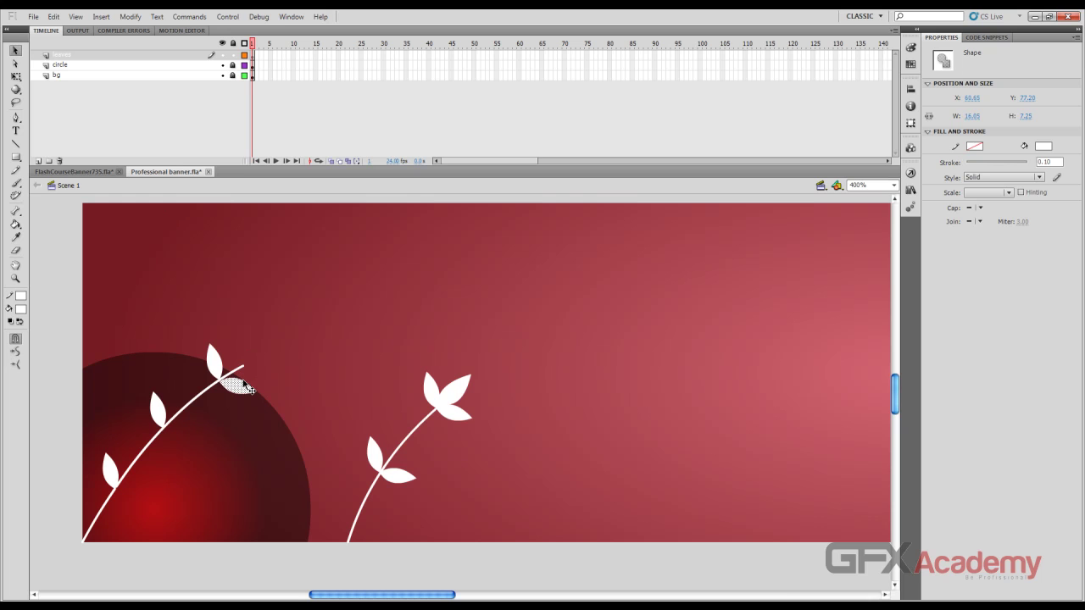
Duplicate the top right leaf to the middle and lowest nodes of the curved stem, the lowest copy at about X 14.5, Y 124
{"action": "mouse_move", "coordinate": [244, 387]}
{"action": "left_mouse_down"}
{"action": "mouse_move", "coordinate": [255, 389]}
{"action": "mouse_move", "coordinate": [176, 432]}
{"action": "mouse_move", "coordinate": [189, 433]}
{"action": "mouse_move", "coordinate": [141, 498]}
{"action": "mouse_move", "coordinate": [184, 488]}
{"action": "left_mouse_up"}
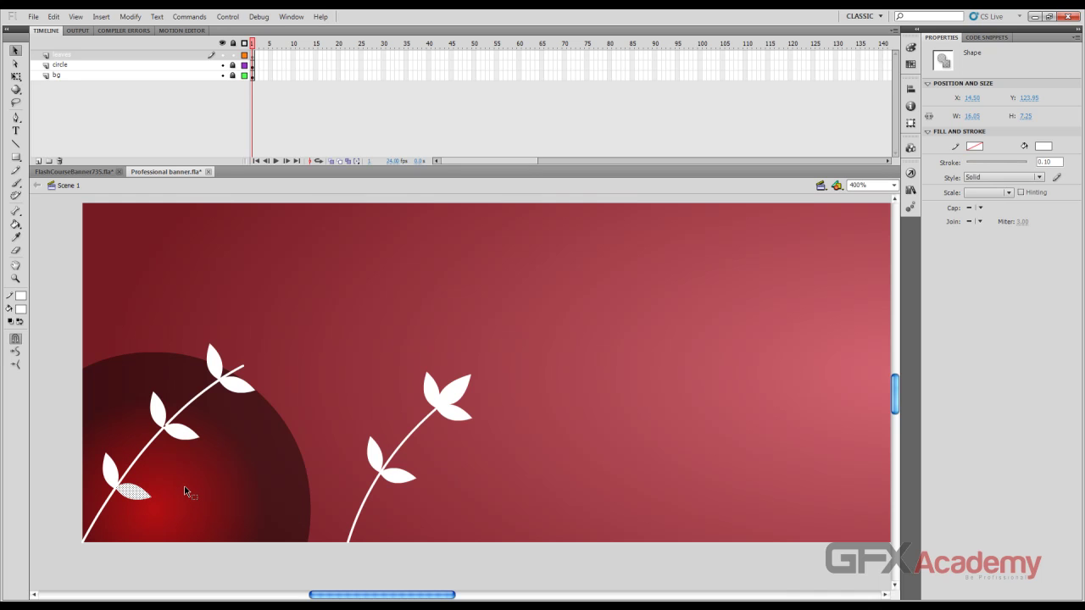
{"action": "left_click", "coordinate": [188, 474]}
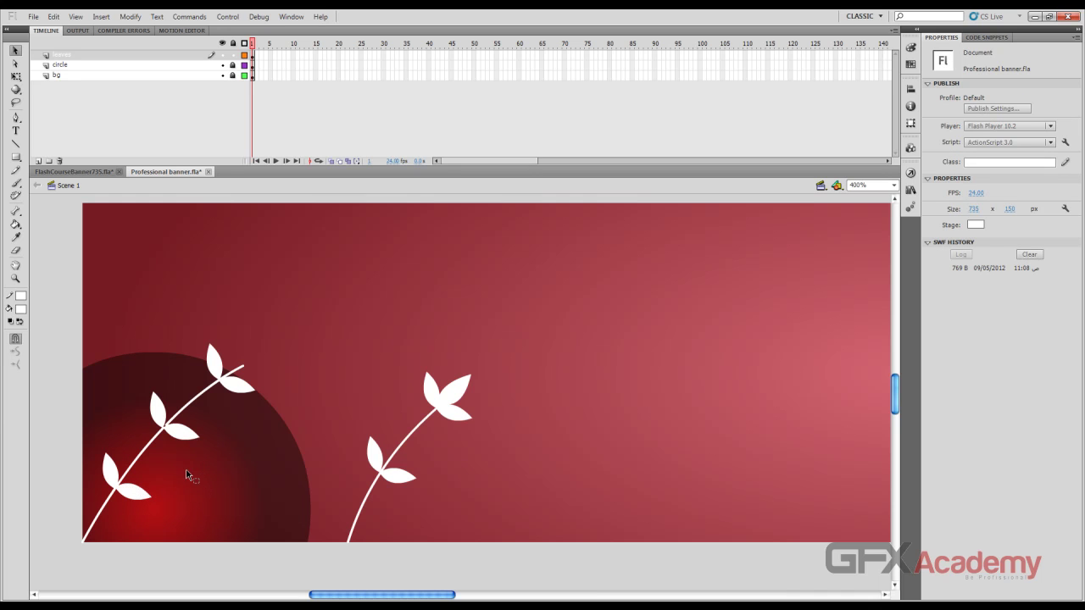
{"action": "left_click", "coordinate": [129, 496]}
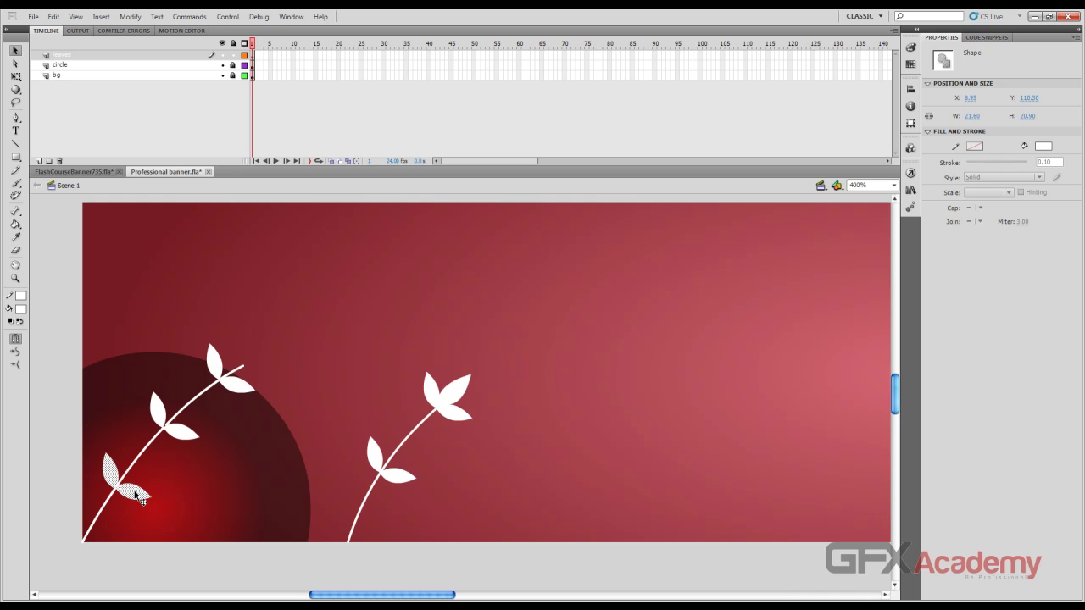
Shift the stem's middle left leaf slightly right so its base meets the stem, at about X 30.65, Y 83.3
{"action": "key", "text": "ctrl+="}
{"action": "key", "text": "ctrl+="}
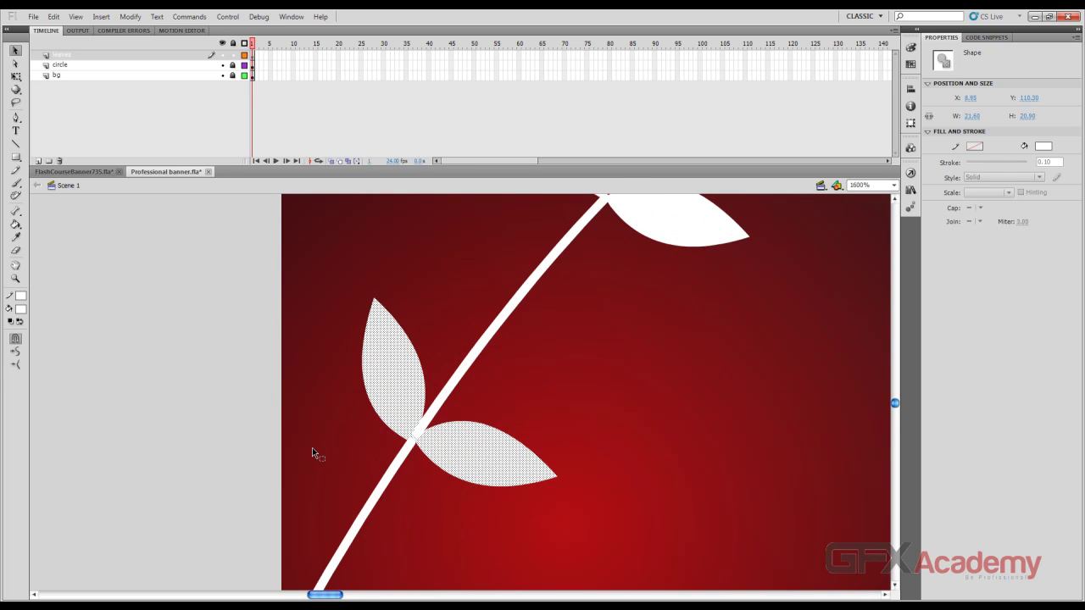
{"action": "scroll", "coordinate": [673, 282], "scroll_direction": "up", "scroll_amount": 2}
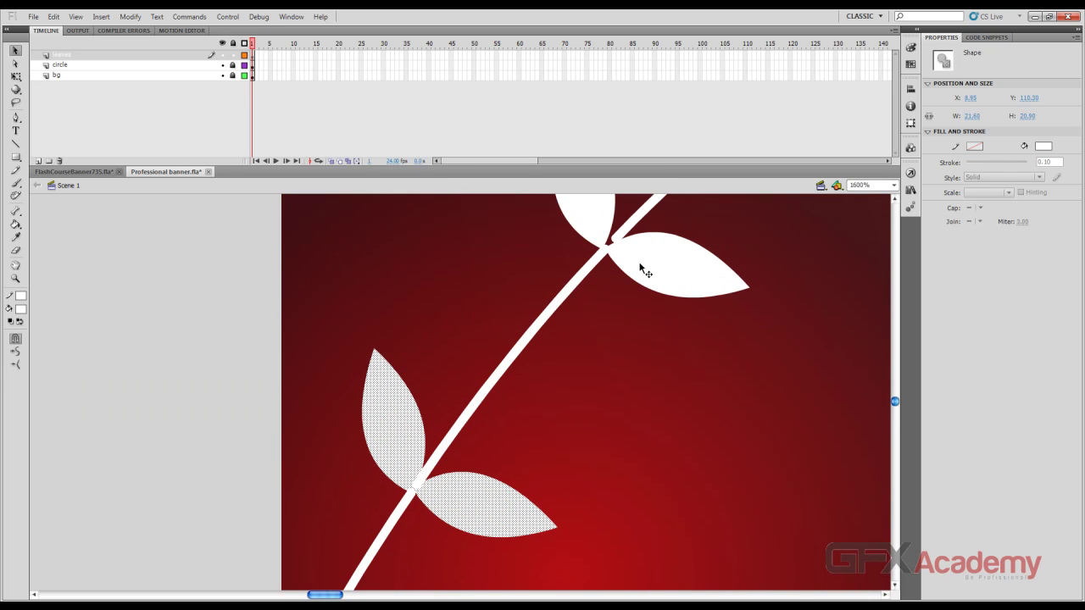
{"action": "left_click", "coordinate": [642, 268]}
{"action": "left_click_drag", "start_coordinate": [634, 255], "coordinate": [606, 233]}
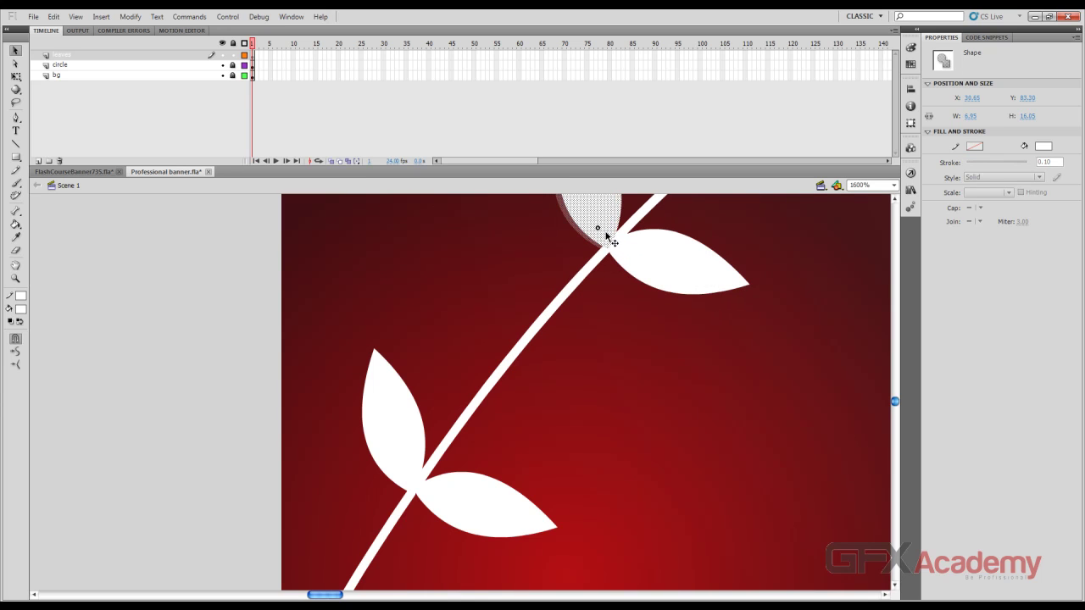
{"action": "left_click", "coordinate": [617, 289]}
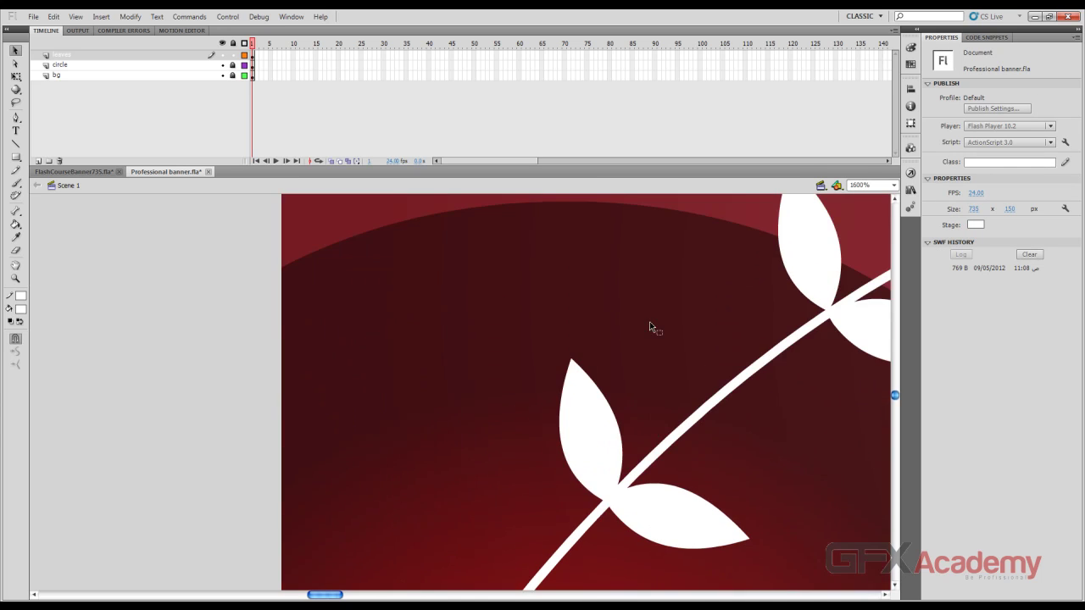
Shift the stem's topmost left leaf slightly right against the stem, at about X 55.65, Y 62.25, and deselect it
{"action": "left_click", "coordinate": [824, 291]}
{"action": "left_click_drag", "start_coordinate": [824, 291], "coordinate": [829, 295]}
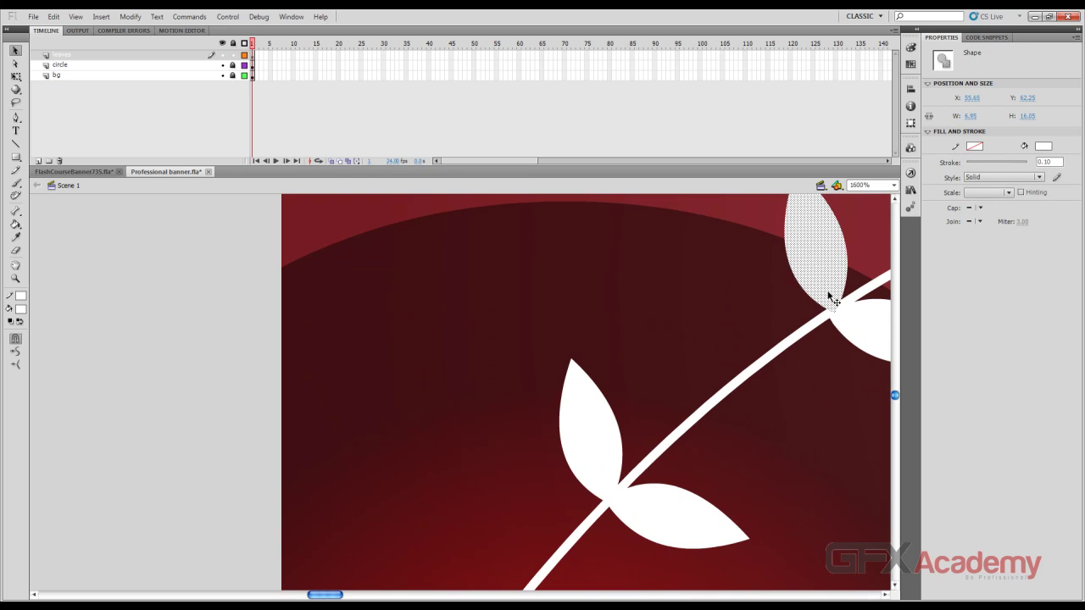
{"action": "left_click", "coordinate": [838, 358]}
{"action": "left_click", "coordinate": [799, 379]}
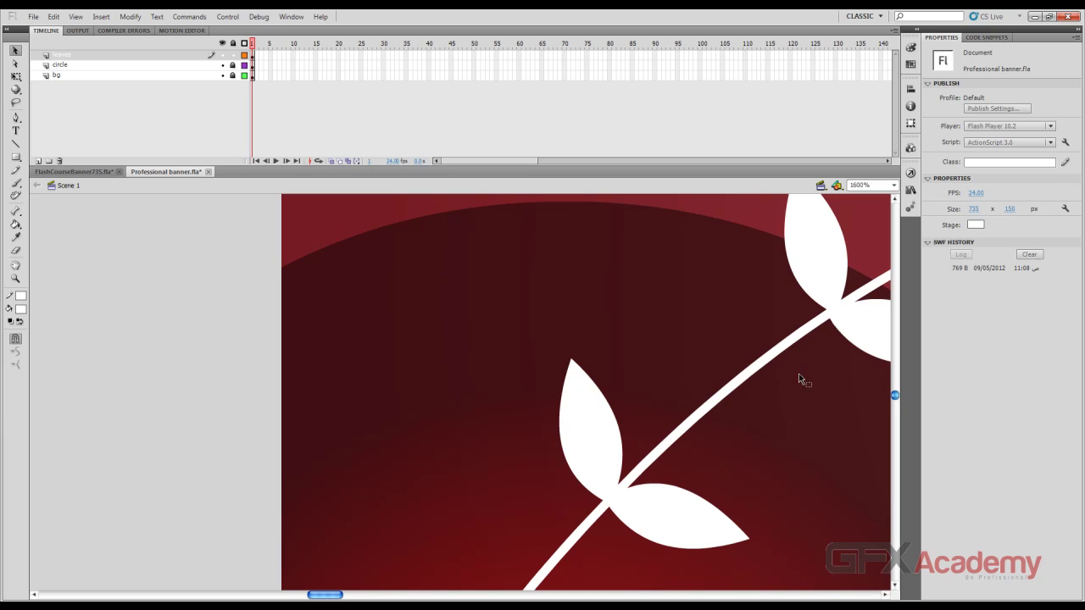
Set up the Oval tool with a blue fill and no stroke
{"action": "scroll", "coordinate": [678, 357], "scroll_direction": "down", "scroll_amount": 6}
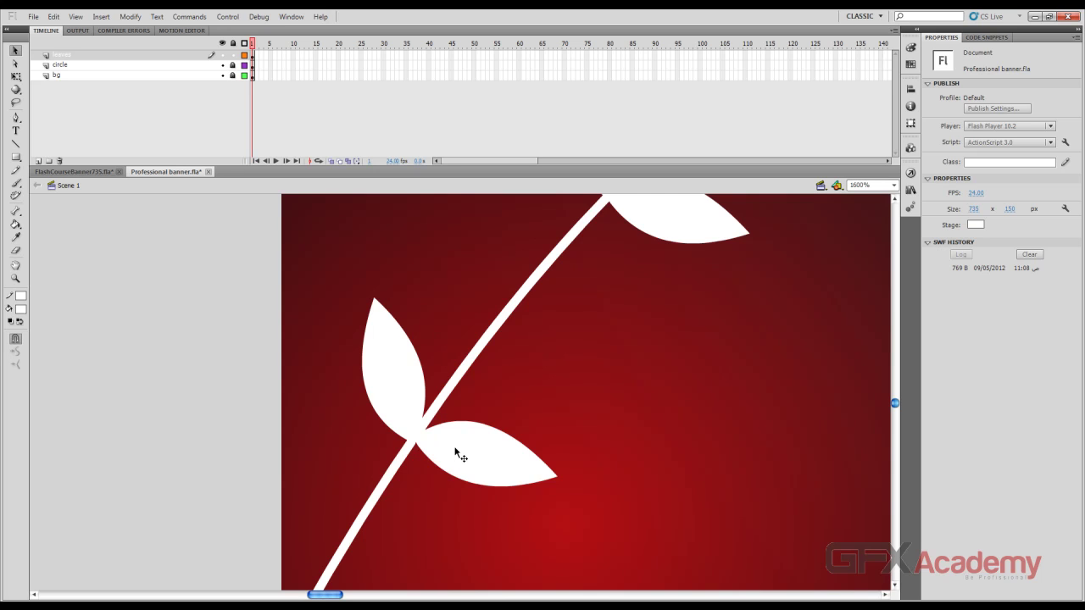
{"action": "left_click", "coordinate": [18, 157]}
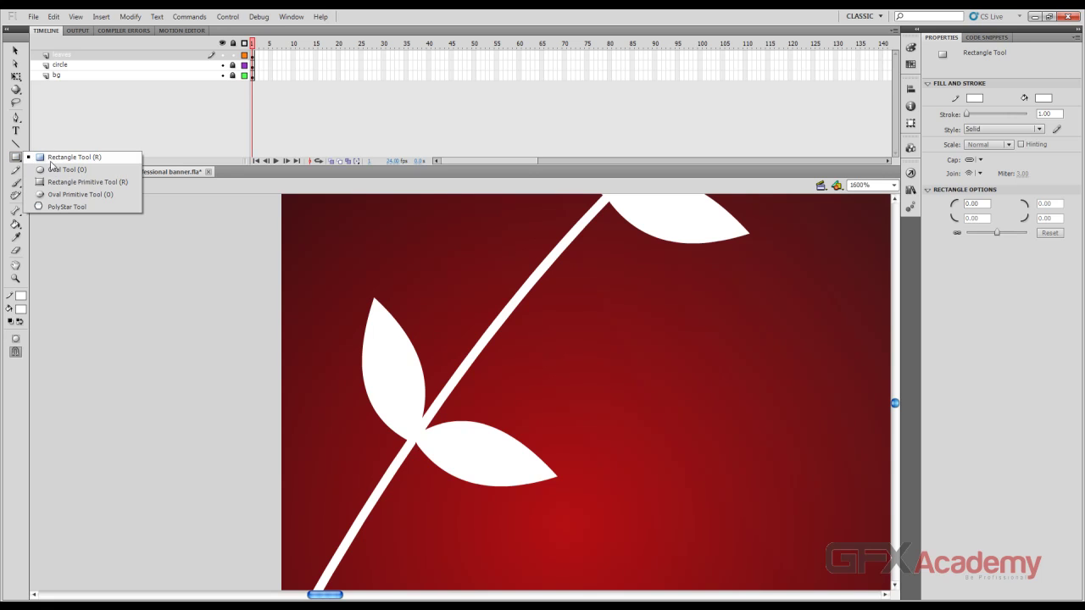
{"action": "left_click", "coordinate": [60, 169]}
{"action": "left_click", "coordinate": [20, 310]}
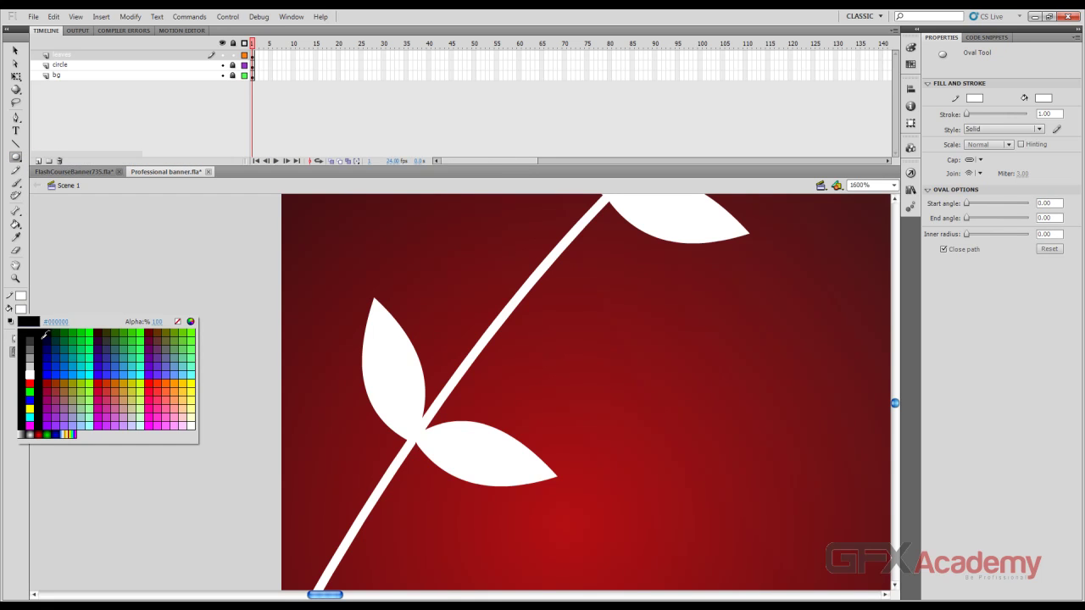
{"action": "left_click", "coordinate": [54, 360]}
{"action": "left_click", "coordinate": [22, 296]}
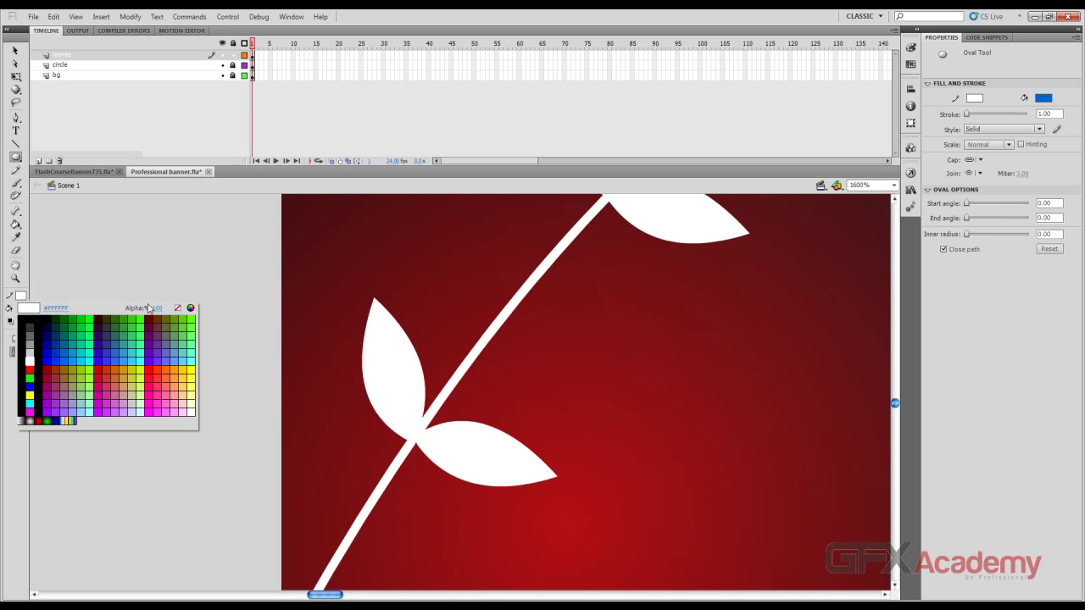
{"action": "left_click", "coordinate": [177, 307]}
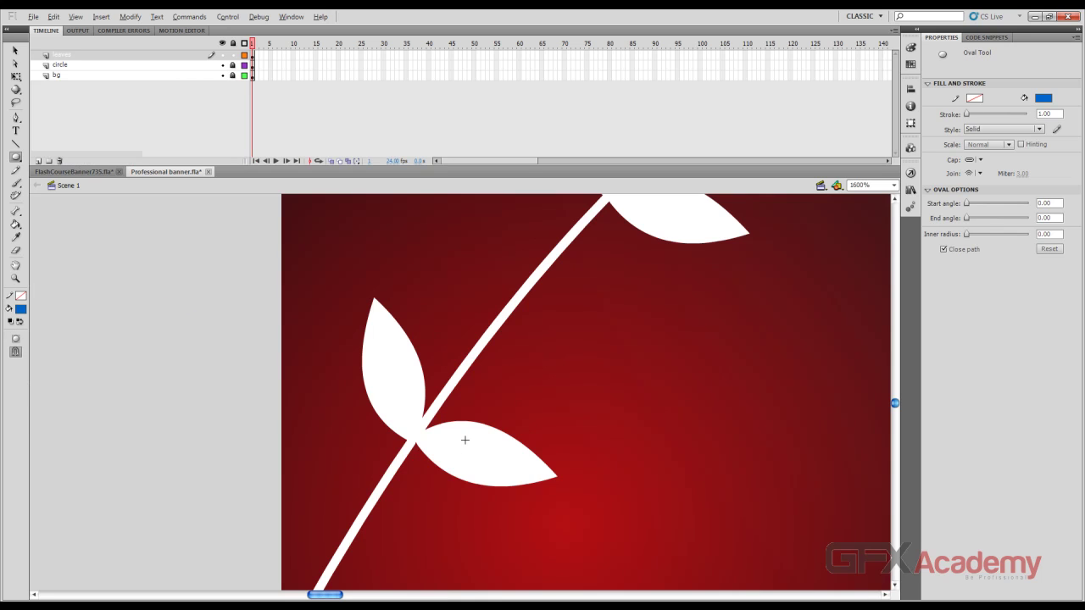
Try to cut a round hole about 2 px wide in the lowest right leaf using a deleted blue circle
{"action": "left_click_drag", "start_coordinate": [464, 440], "coordinate": [473, 449]}
{"action": "left_click", "coordinate": [15, 53]}
{"action": "left_click", "coordinate": [466, 444]}
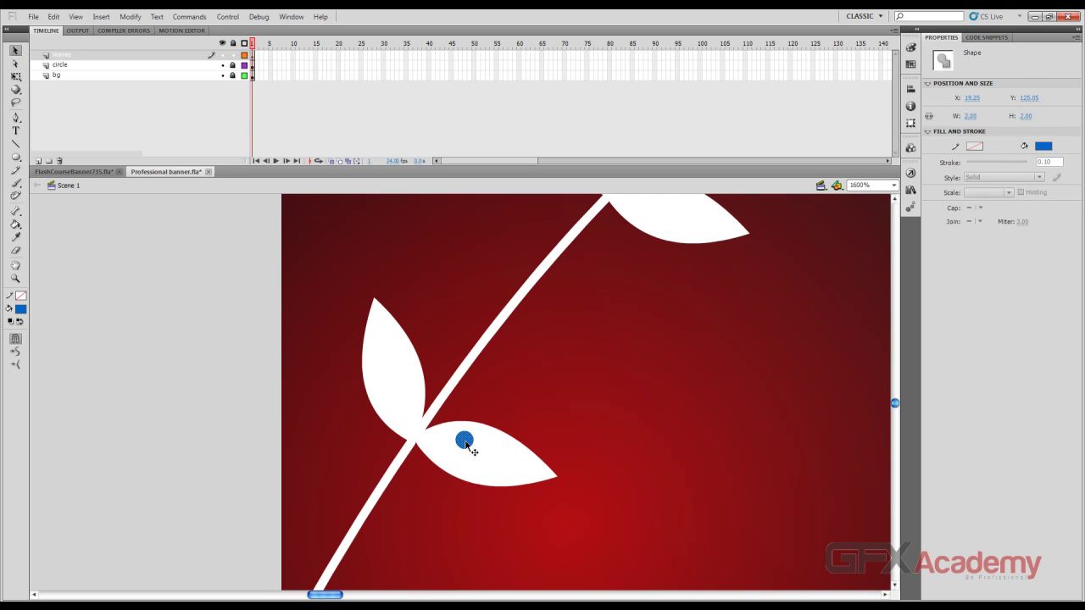
{"action": "key", "text": "Delete"}
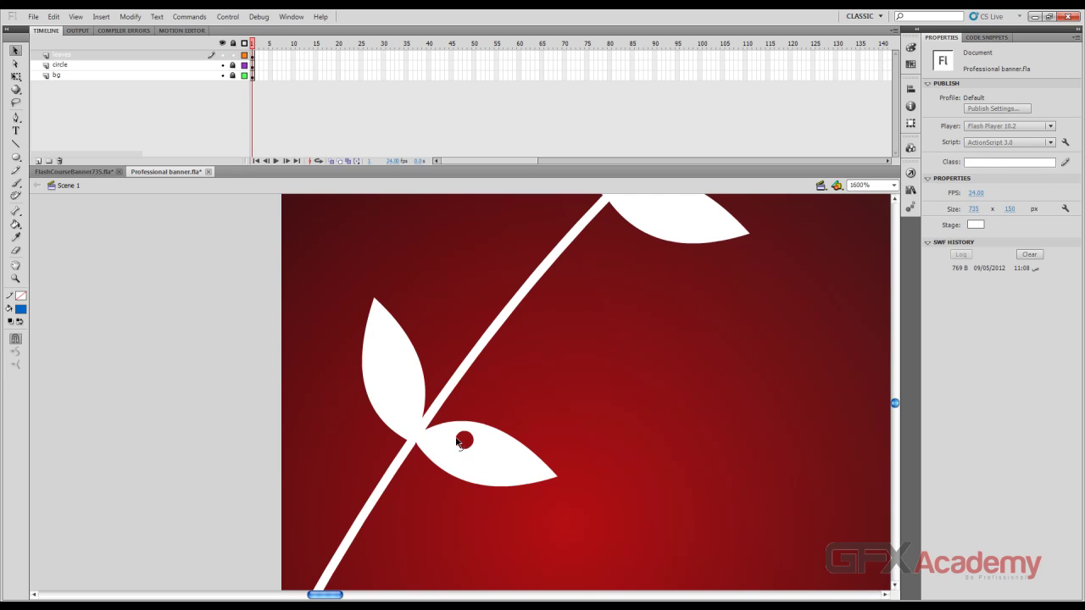
{"action": "key", "text": "ctrl+z"}
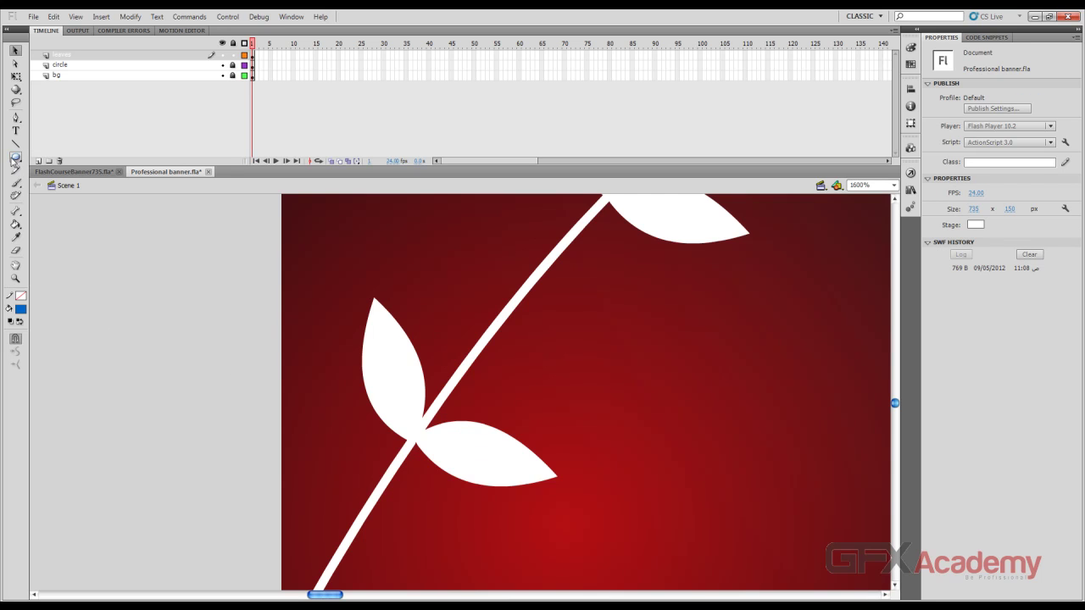
Cut a small horizontal oval hole near the base of the lowest right leaf by drawing a blue oval and moving it out
{"action": "left_click", "coordinate": [15, 157]}
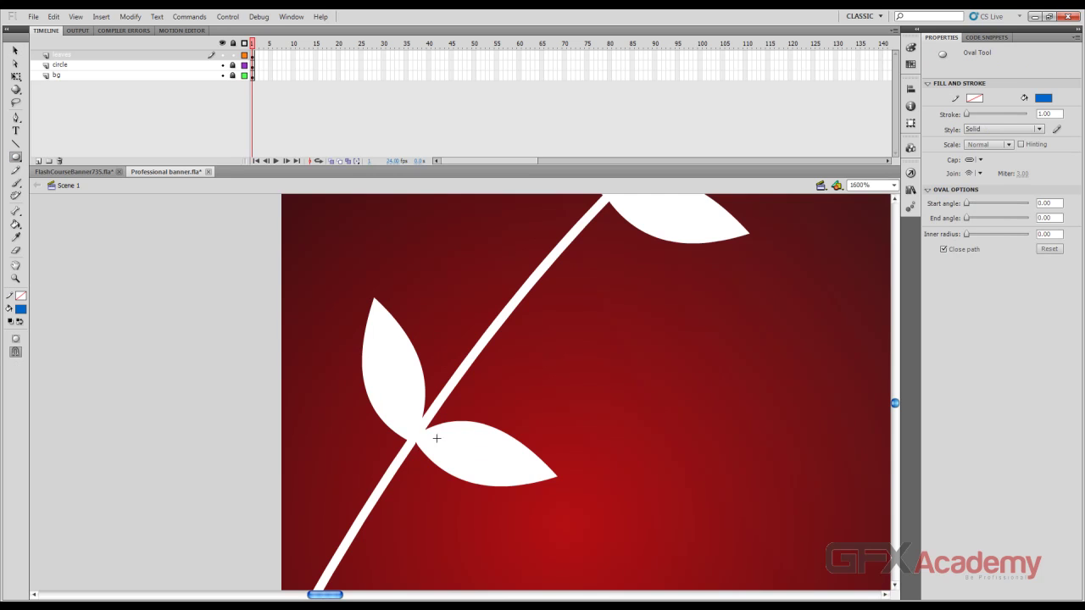
{"action": "left_click_drag", "start_coordinate": [431, 437], "coordinate": [458, 451]}
{"action": "key", "text": "v"}
{"action": "left_click", "coordinate": [447, 444]}
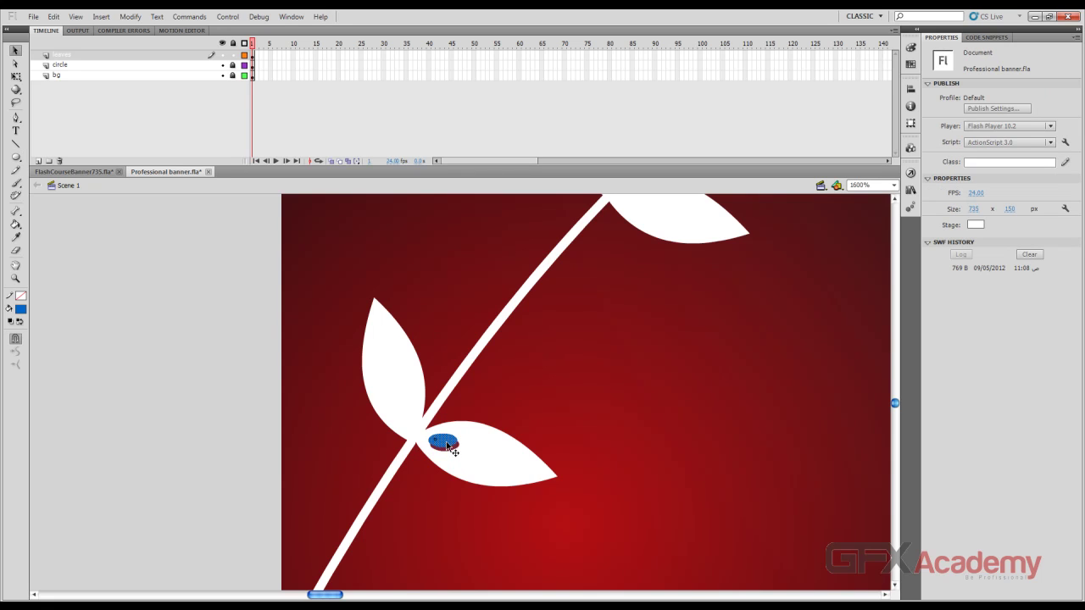
{"action": "left_click_drag", "start_coordinate": [448, 448], "coordinate": [353, 424]}
Rotate the blue oval to follow the lowest left leaf and use it to cut a matching hole near that leaf's base
{"action": "key", "text": "q"}
{"action": "left_click_drag", "start_coordinate": [395, 417], "coordinate": [338, 394]}
{"action": "left_click", "coordinate": [360, 431]}
{"action": "left_click", "coordinate": [402, 412]}
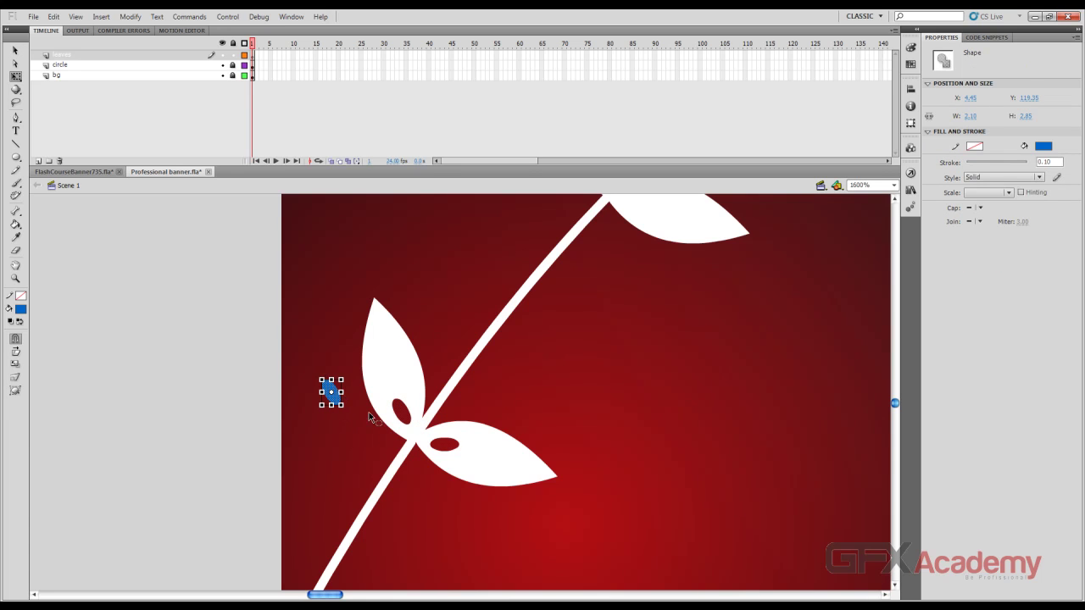
Bend the edges of both oval holes in the lowest leaf pair, stretching them toward the leaf tips
{"action": "left_click", "coordinate": [15, 50]}
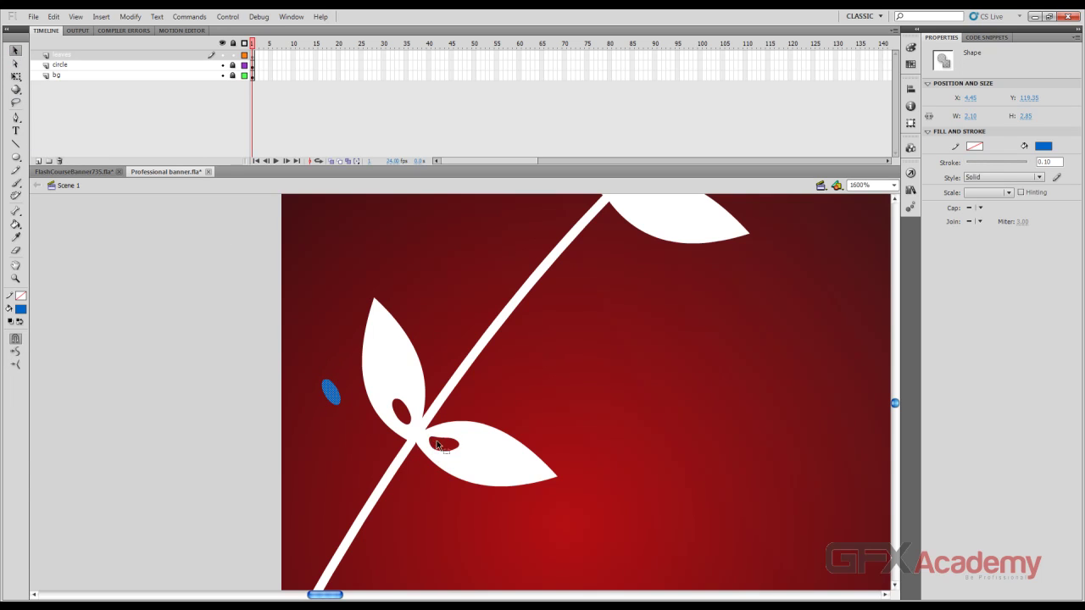
{"action": "mouse_move", "coordinate": [458, 450]}
{"action": "left_mouse_down"}
{"action": "mouse_move", "coordinate": [451, 444]}
{"action": "mouse_move", "coordinate": [451, 463]}
{"action": "mouse_move", "coordinate": [448, 445]}
{"action": "left_mouse_up"}
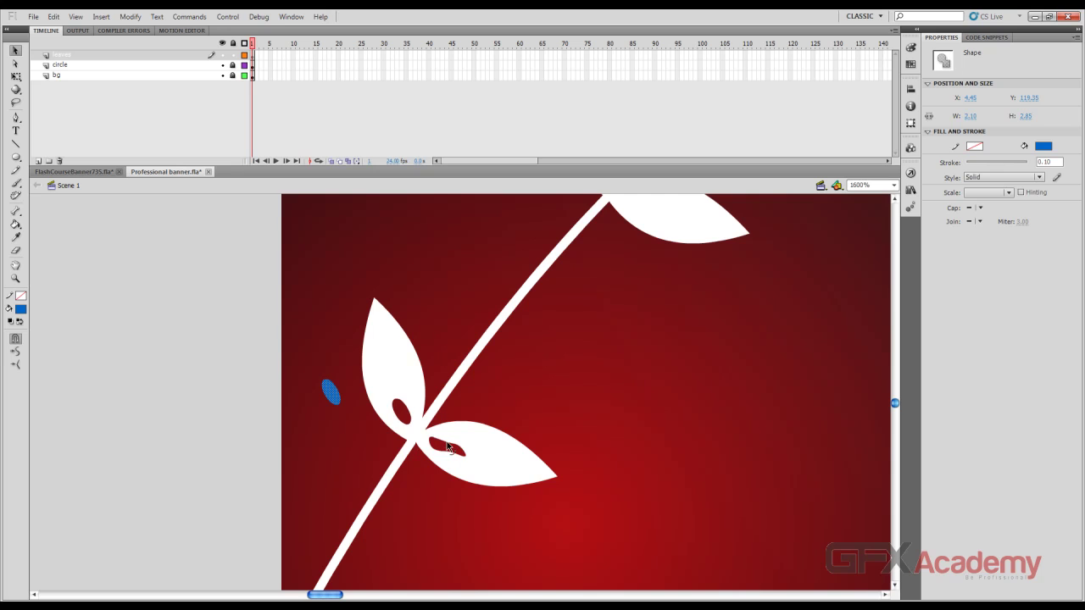
{"action": "left_click", "coordinate": [399, 408]}
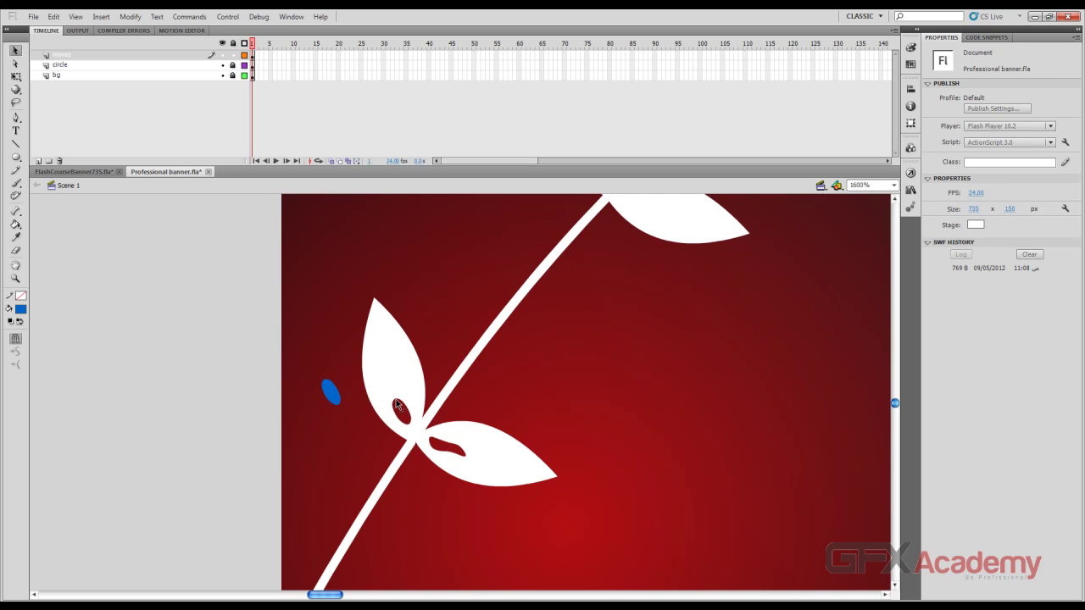
{"action": "left_click_drag", "start_coordinate": [395, 402], "coordinate": [393, 394]}
Delete the leftover blue oval beside the lowest left leaf
{"action": "scroll", "coordinate": [484, 419], "scroll_direction": "up", "scroll_amount": 3}
{"action": "scroll", "coordinate": [490, 422], "scroll_direction": "down", "scroll_amount": 3}
{"action": "scroll", "coordinate": [490, 423], "scroll_direction": "up", "scroll_amount": 2}
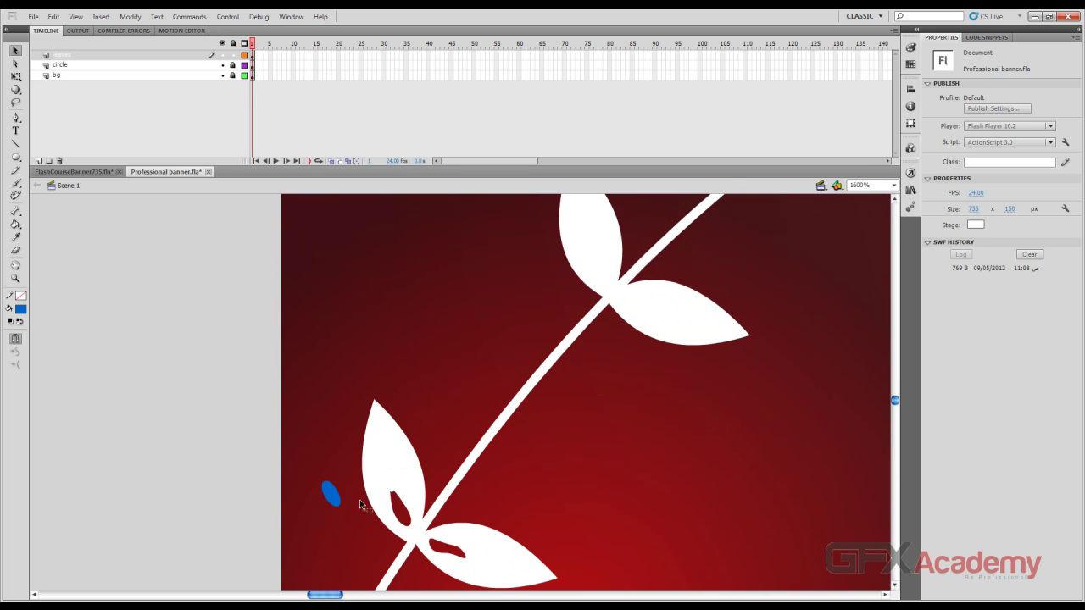
{"action": "scroll", "coordinate": [695, 322], "scroll_direction": "up", "scroll_amount": 2}
{"action": "scroll", "coordinate": [573, 430], "scroll_direction": "down", "scroll_amount": 4}
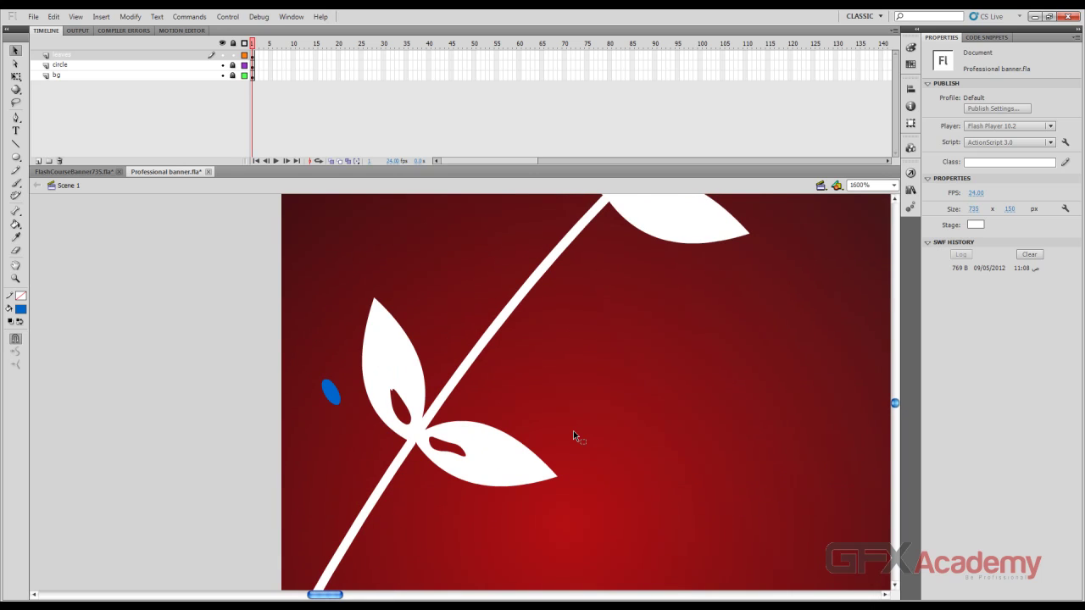
{"action": "key", "text": "ctrl+minus"}
{"action": "left_click", "coordinate": [395, 393]}
{"action": "key", "text": "Delete"}
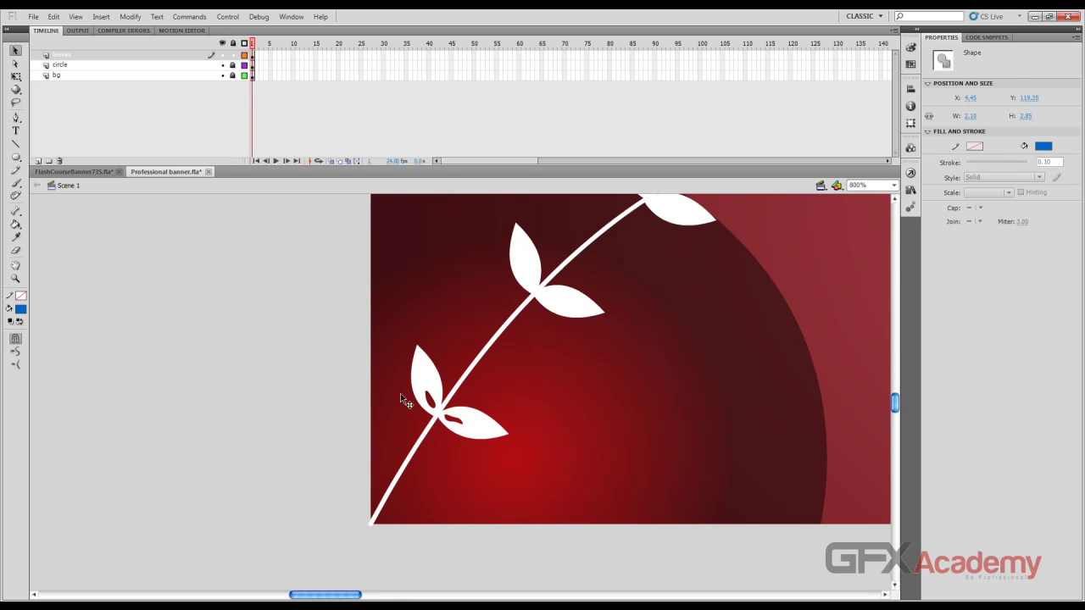
Duplicate the lowest leaf pair with its holes into the empty area beside the middle pair, and close the gap left in the stem
{"action": "left_click", "coordinate": [441, 377]}
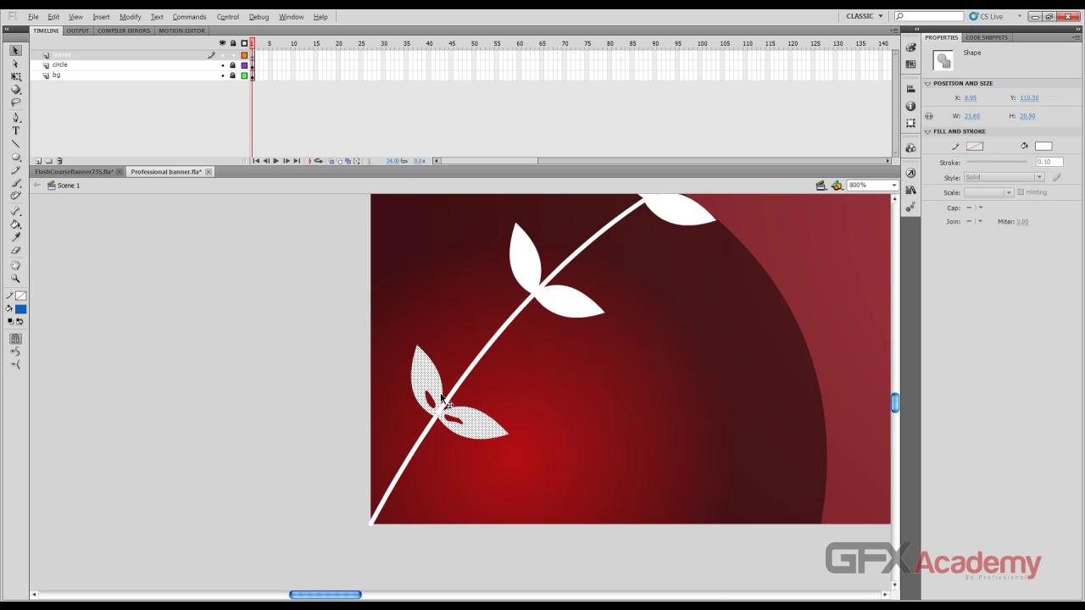
{"action": "left_click_drag", "start_coordinate": [447, 399], "coordinate": [452, 295], "text": "alt"}
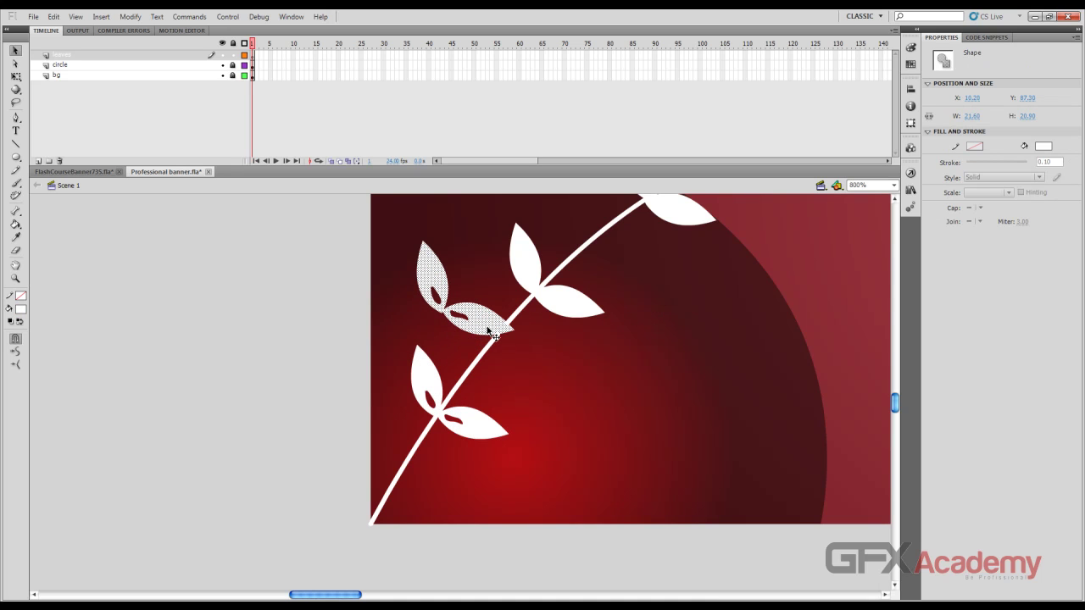
{"action": "key", "text": "Left"}
{"action": "key", "text": "Left"}
{"action": "key", "text": "Left"}
{"action": "key", "text": "Up"}
{"action": "key", "text": "Up"}
{"action": "key", "text": "Up"}
{"action": "key", "text": "Up"}
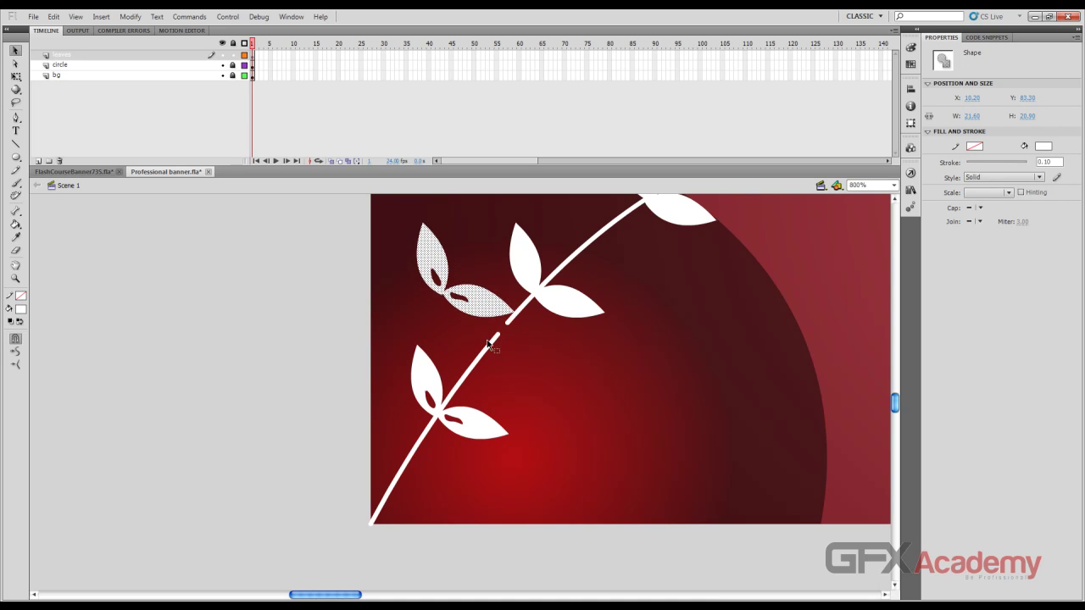
{"action": "left_click", "coordinate": [505, 346]}
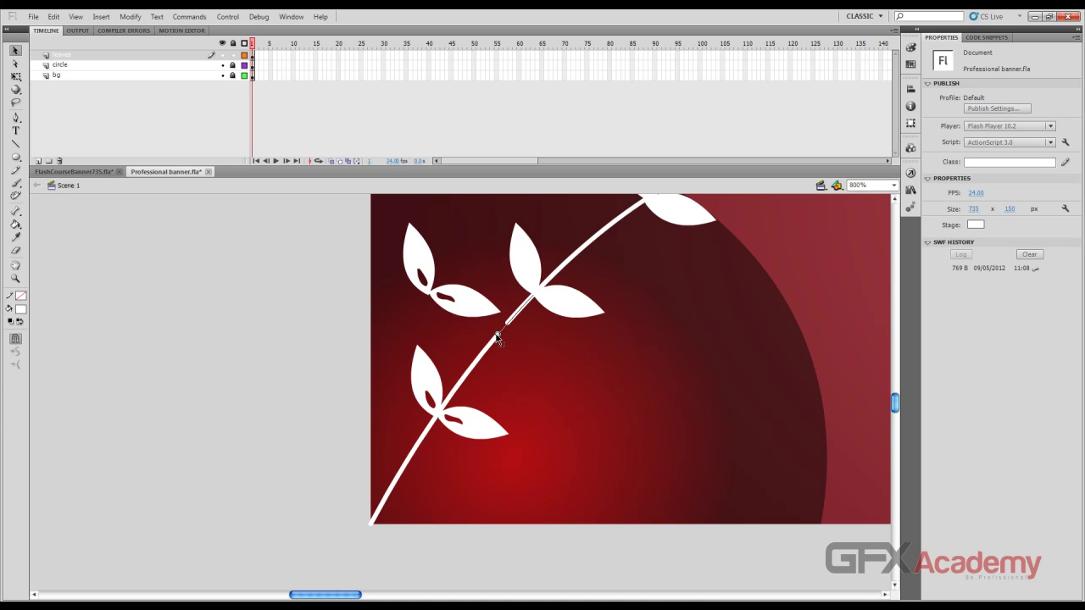
{"action": "key", "text": "ctrl+z"}
Replace the plain middle leaf pair with the cut-out copy, placing it on the stem at about X 29.55, Y 84.05
{"action": "left_click", "coordinate": [564, 295]}
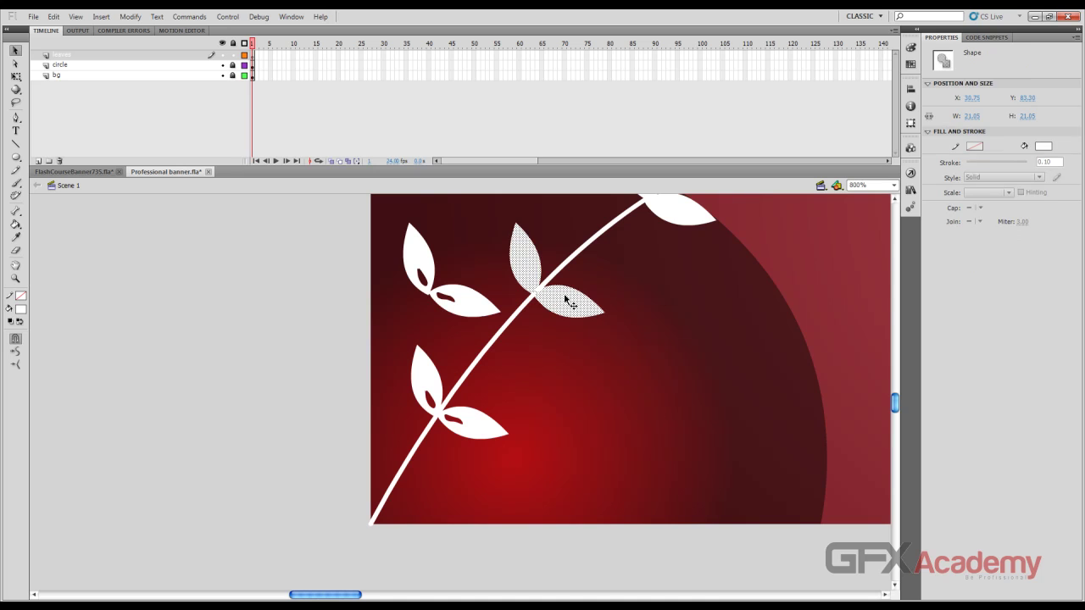
{"action": "key", "text": "Delete"}
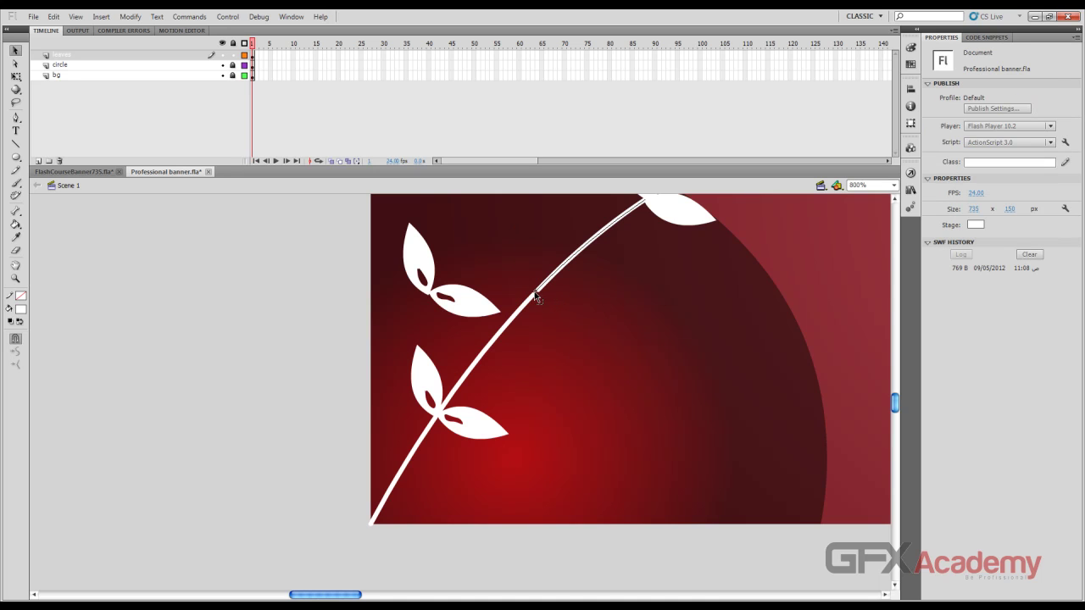
{"action": "left_click", "coordinate": [471, 306]}
{"action": "left_click_drag", "start_coordinate": [469, 306], "coordinate": [567, 310]}
{"action": "left_click", "coordinate": [586, 334]}
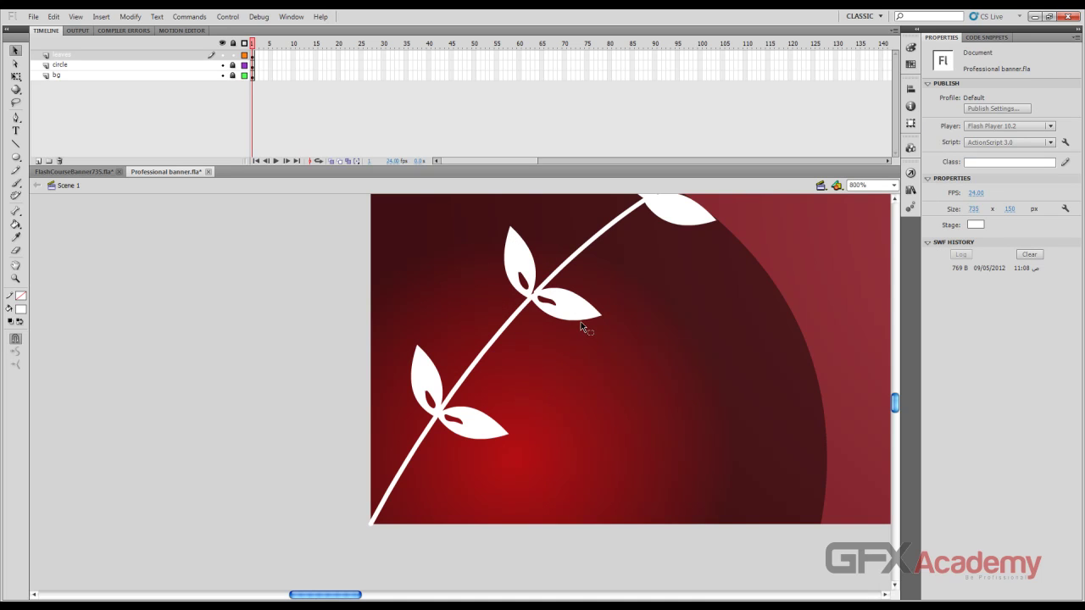
{"action": "left_click", "coordinate": [559, 307]}
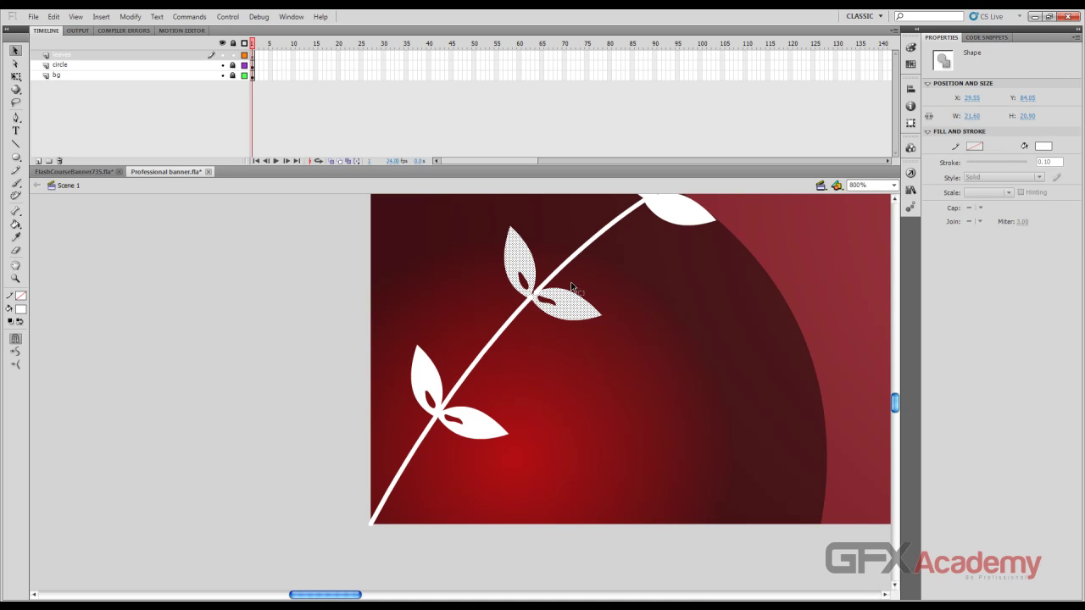
{"action": "left_click", "coordinate": [542, 298]}
{"action": "left_click_drag", "start_coordinate": [536, 303], "coordinate": [537, 307]}
Replace the plain top leaf pair on the large stem with a copy of the middle cut-out pair
{"action": "scroll", "coordinate": [609, 316], "scroll_direction": "up", "scroll_amount": 3}
{"action": "left_click", "coordinate": [674, 365]}
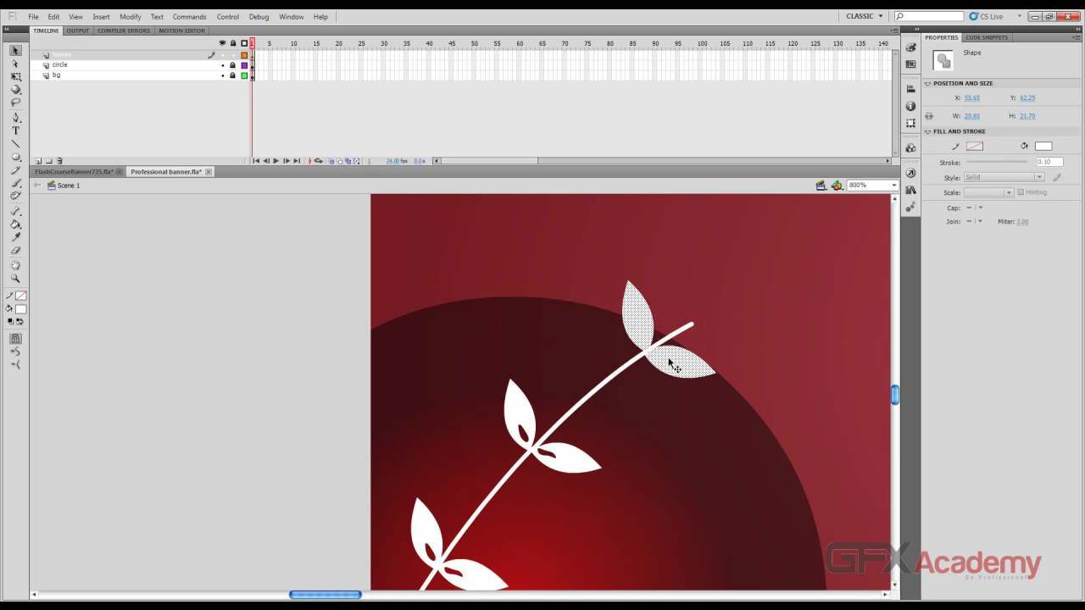
{"action": "key", "text": "Delete"}
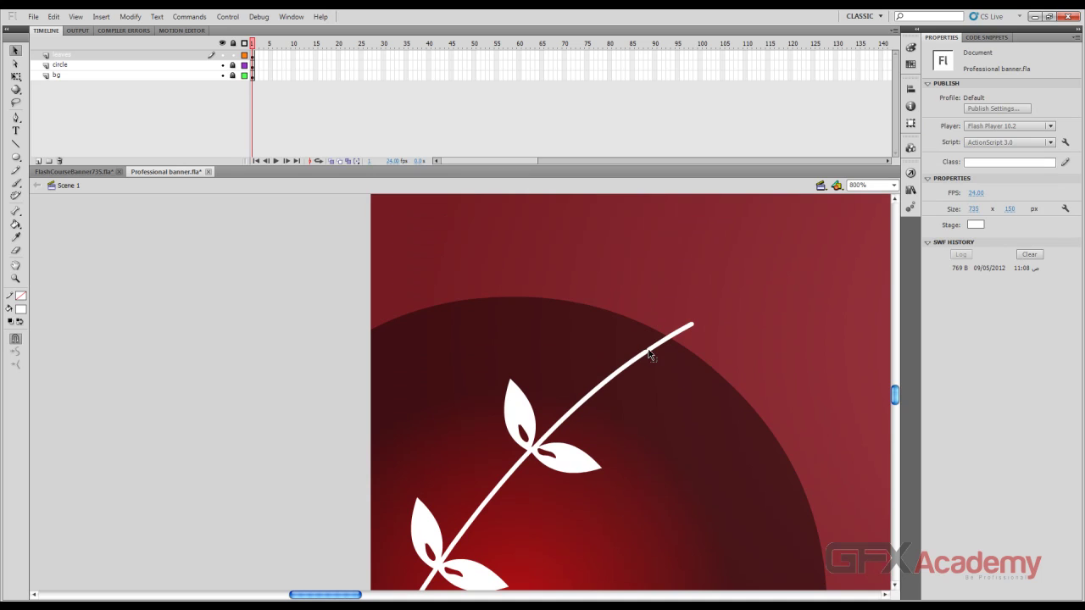
{"action": "left_click", "coordinate": [533, 429]}
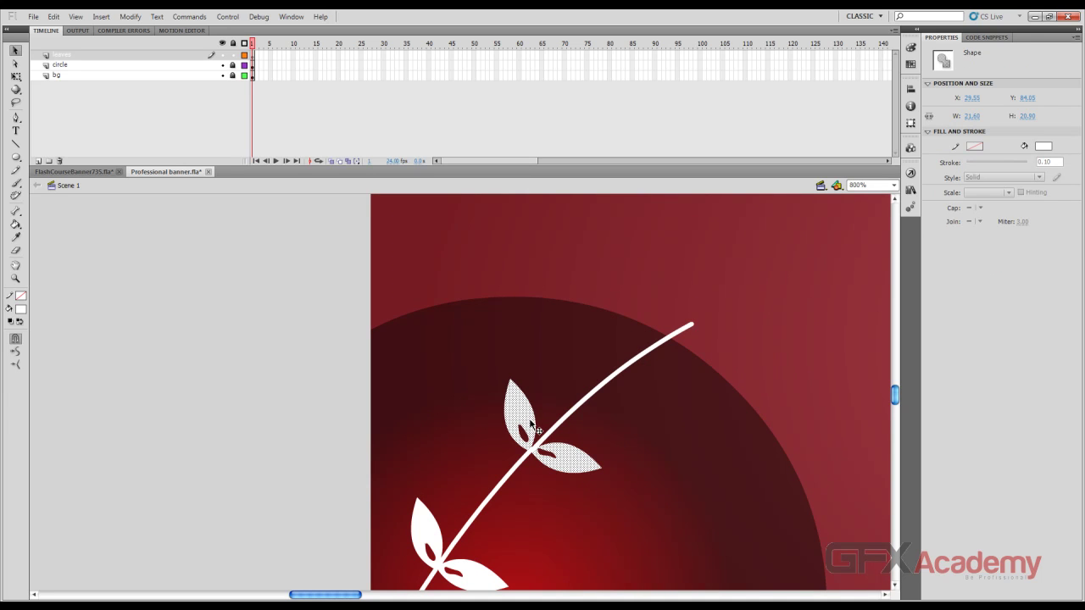
{"action": "left_click_drag", "start_coordinate": [526, 424], "coordinate": [649, 320], "text": "alt"}
{"action": "left_click", "coordinate": [646, 384]}
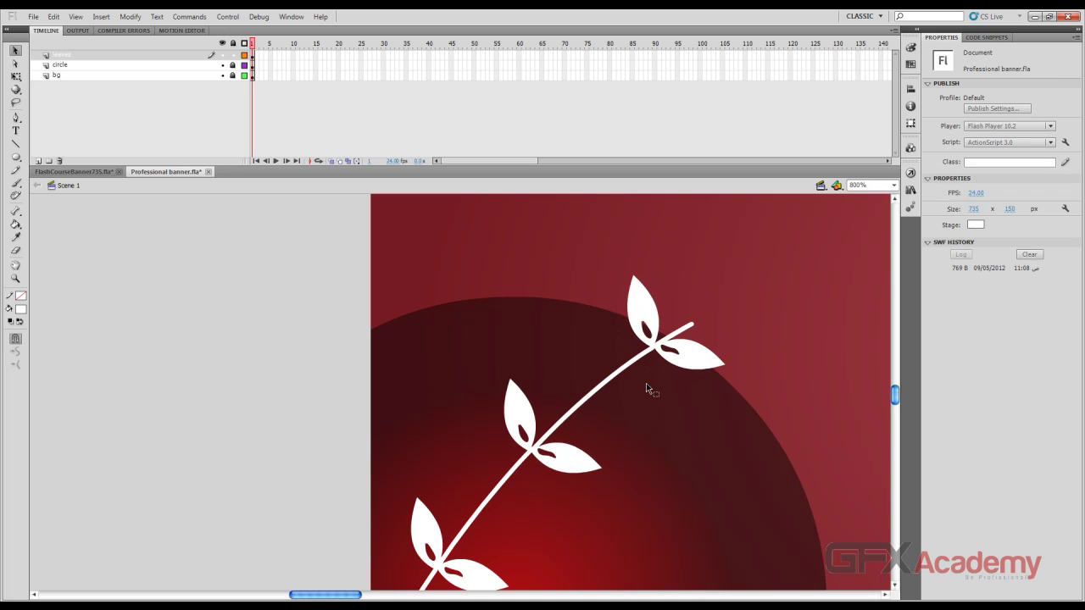
{"action": "scroll", "coordinate": [646, 383], "scroll_direction": "down", "scroll_amount": 4}
{"action": "scroll", "coordinate": [654, 384], "scroll_direction": "up", "scroll_amount": 3}
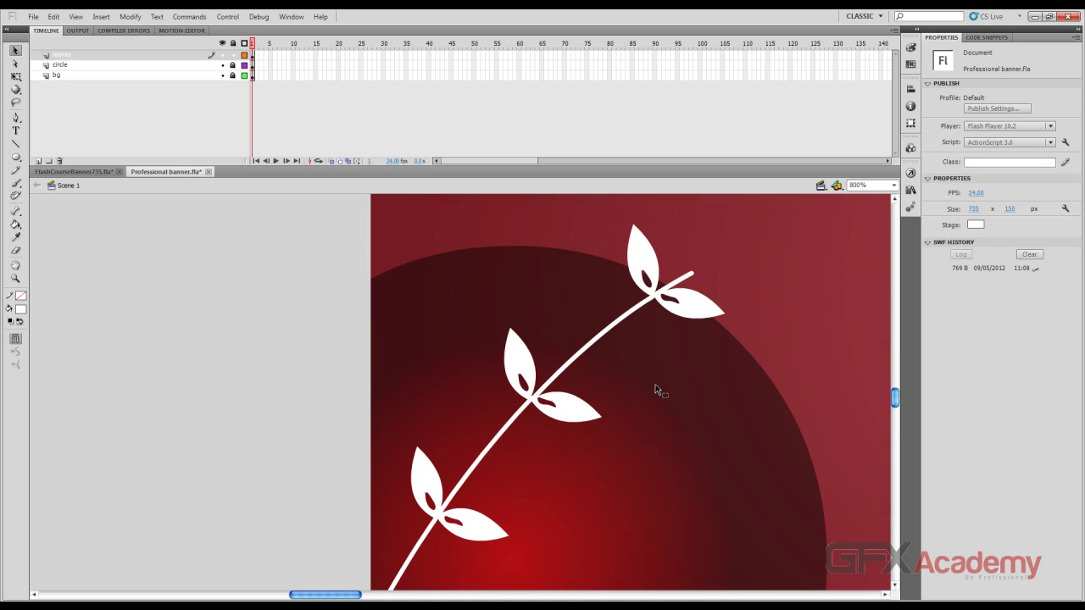
Place a copy of a single plain leaf from the second stem at the large stem's tip, rotated to follow it, at about X 70.55, Y 65.45
{"action": "key", "text": "ctrl+minus"}
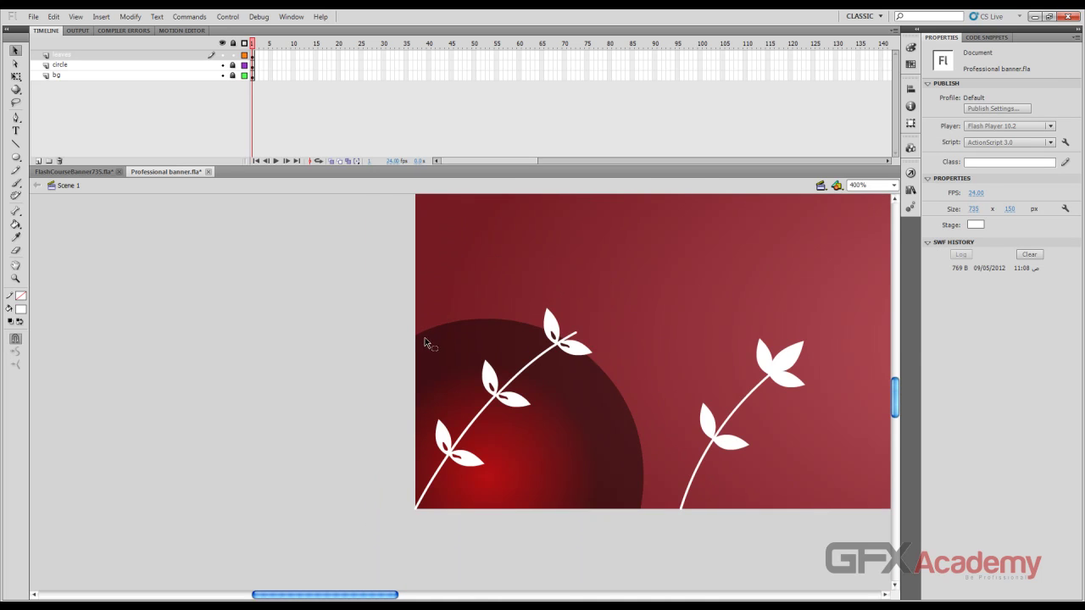
{"action": "left_click_drag", "start_coordinate": [574, 296], "coordinate": [356, 334]}
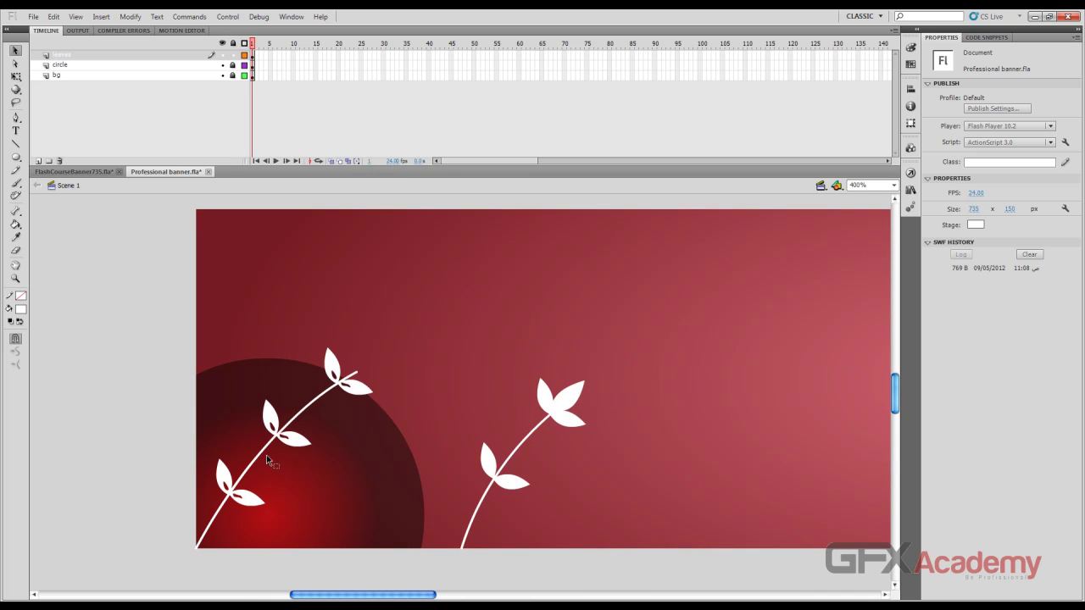
{"action": "mouse_move", "coordinate": [261, 457]}
{"action": "left_mouse_down"}
{"action": "mouse_move", "coordinate": [271, 436]}
{"action": "mouse_move", "coordinate": [246, 444]}
{"action": "mouse_move", "coordinate": [232, 474]}
{"action": "mouse_move", "coordinate": [250, 442]}
{"action": "mouse_move", "coordinate": [265, 456]}
{"action": "left_mouse_up"}
{"action": "left_click", "coordinate": [98, 172]}
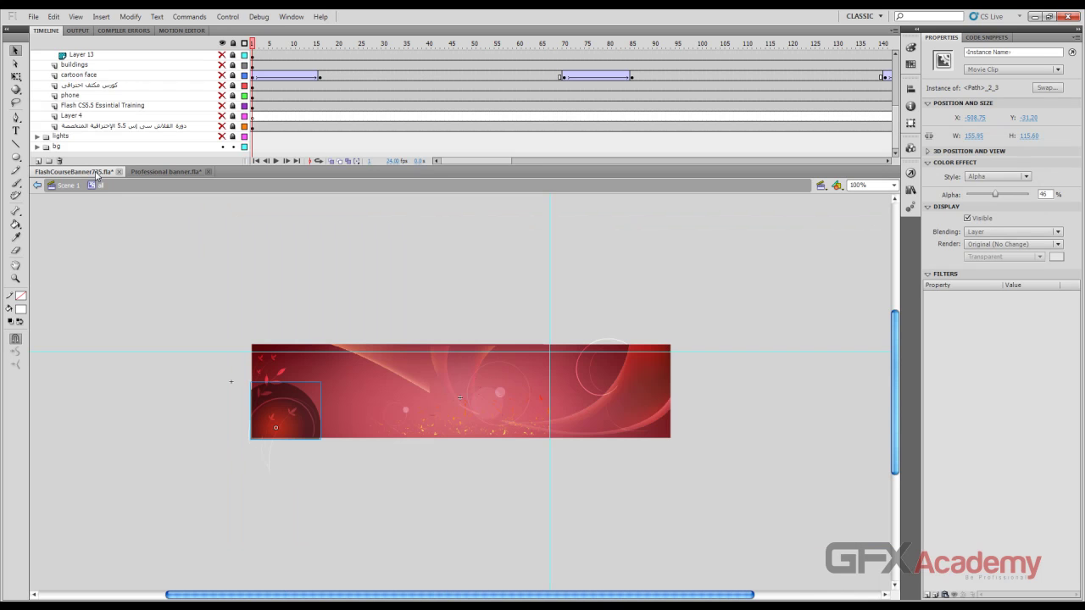
{"action": "left_click", "coordinate": [163, 173]}
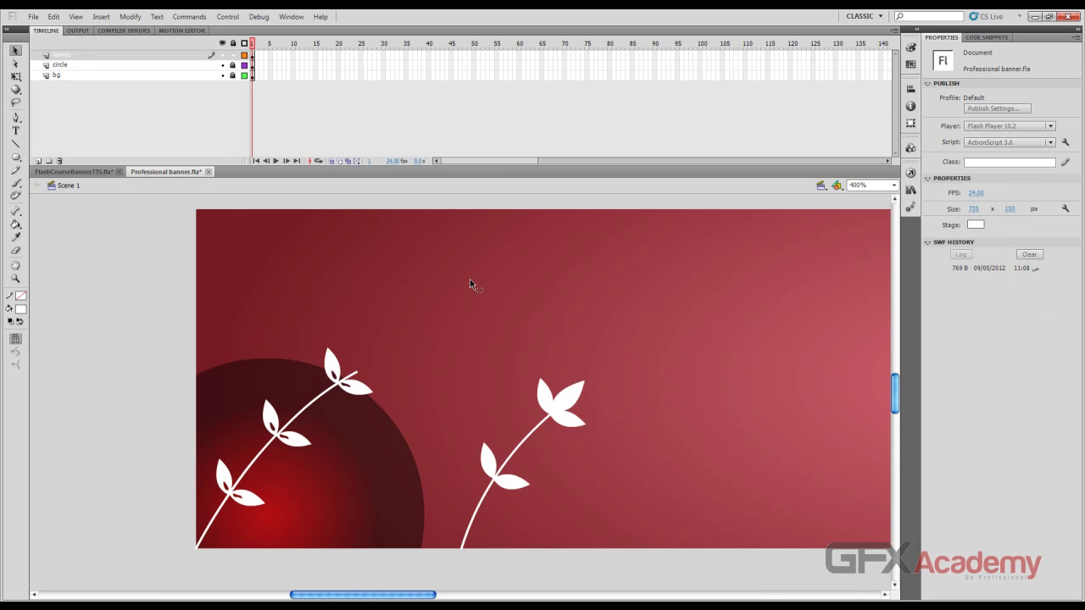
{"action": "left_click", "coordinate": [577, 402]}
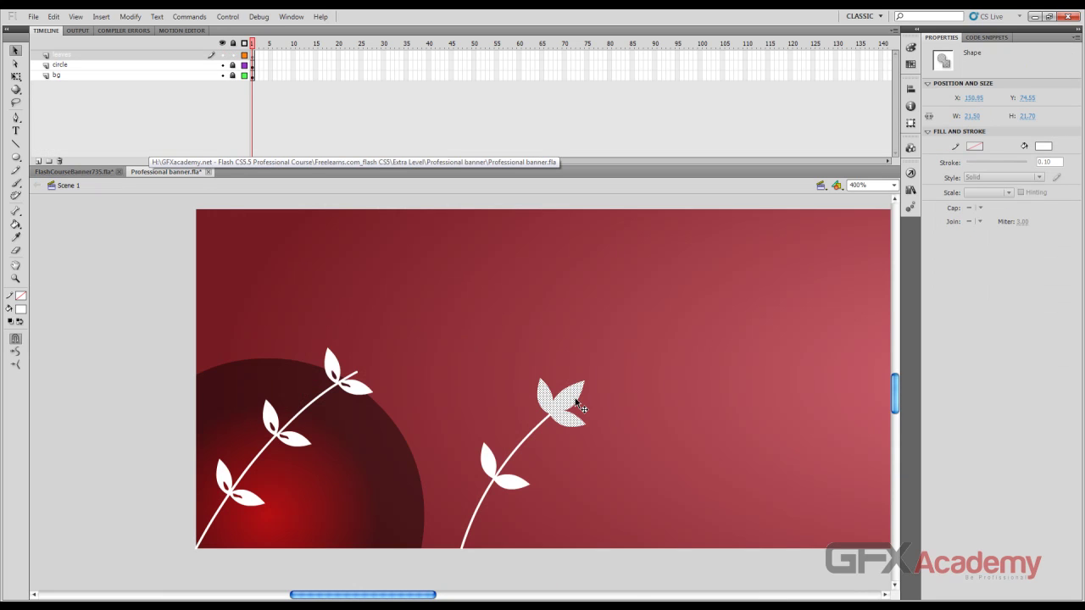
{"action": "left_click", "coordinate": [512, 485]}
{"action": "left_click_drag", "start_coordinate": [515, 487], "coordinate": [391, 373]}
{"action": "key", "text": "q"}
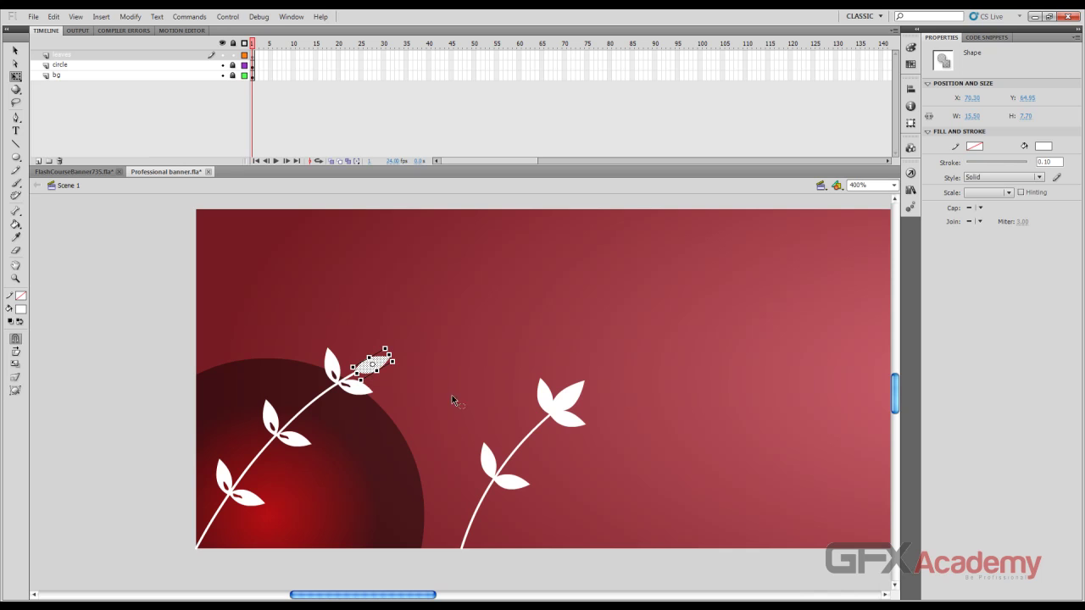
{"action": "key", "text": "v"}
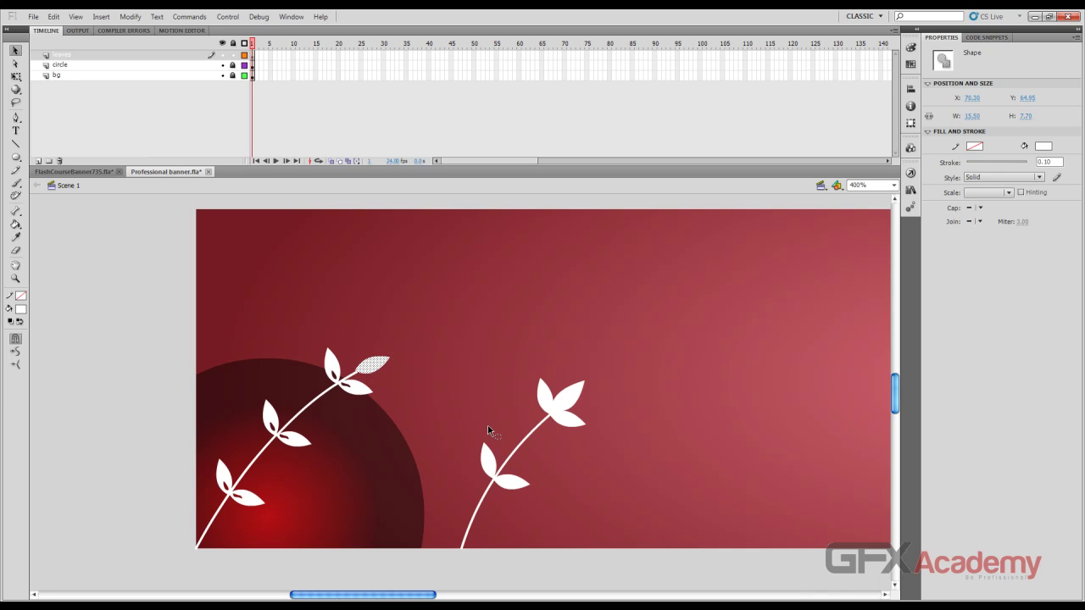
{"action": "key", "text": "Right"}
{"action": "key", "text": "Down"}
{"action": "key", "text": "Down"}
{"action": "left_click", "coordinate": [462, 409]}
Shrink the second stem with its leaves to about 26.20 x 35.90 px and move it inside the corner circle at about X 49.20, Y 114.05
{"action": "scroll", "coordinate": [389, 384], "scroll_direction": "up", "scroll_amount": 3}
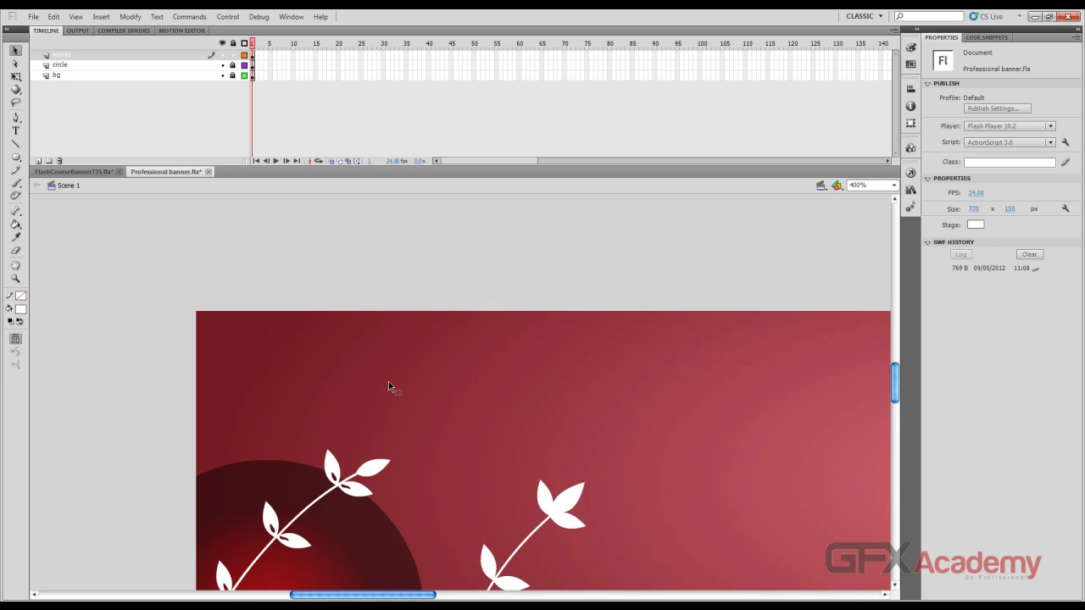
{"action": "scroll", "coordinate": [389, 384], "scroll_direction": "down", "scroll_amount": 3}
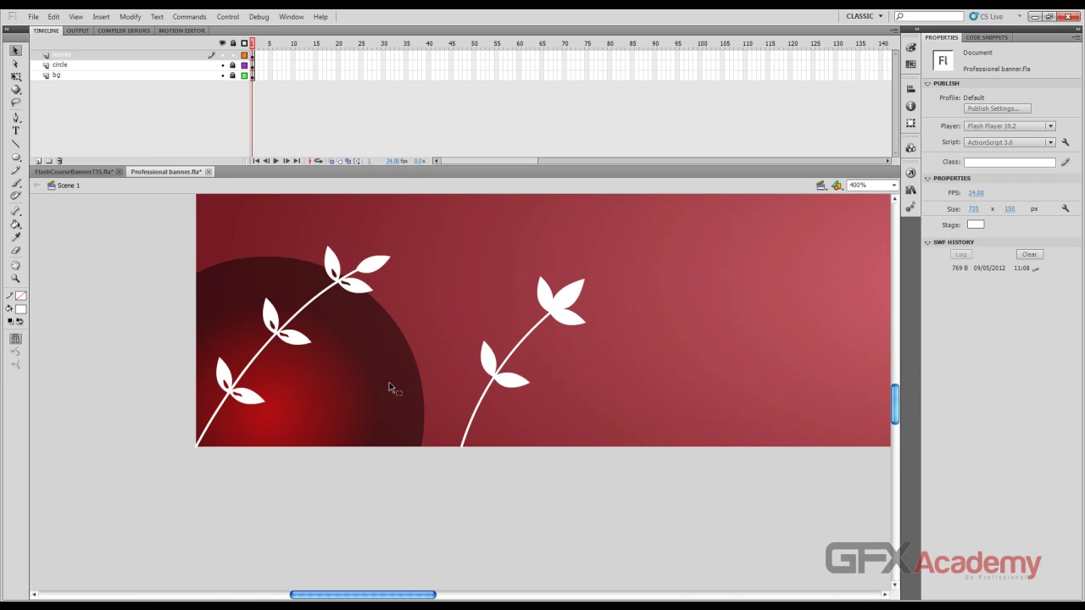
{"action": "left_click", "coordinate": [85, 174]}
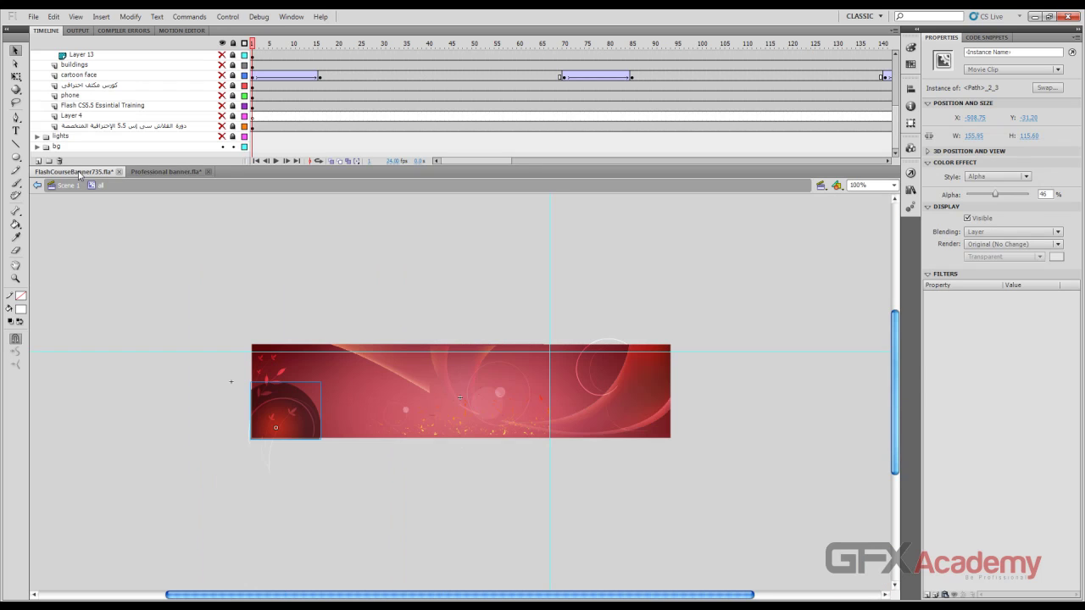
{"action": "left_click", "coordinate": [160, 173]}
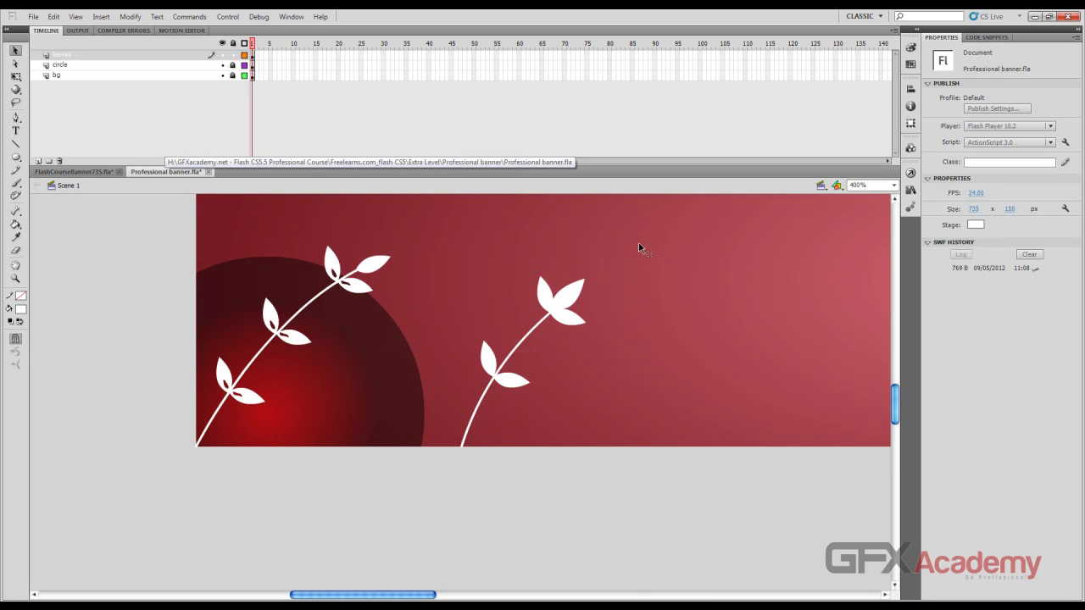
{"action": "left_click_drag", "start_coordinate": [639, 242], "coordinate": [438, 485]}
{"action": "key", "text": "q"}
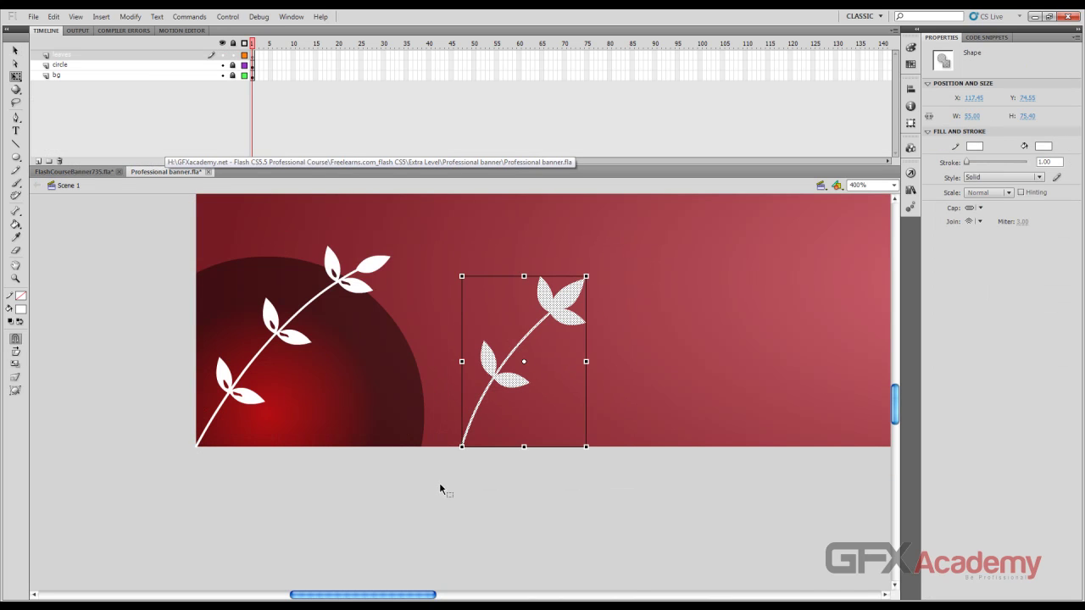
{"action": "left_click_drag", "start_coordinate": [586, 277], "coordinate": [363, 378]}
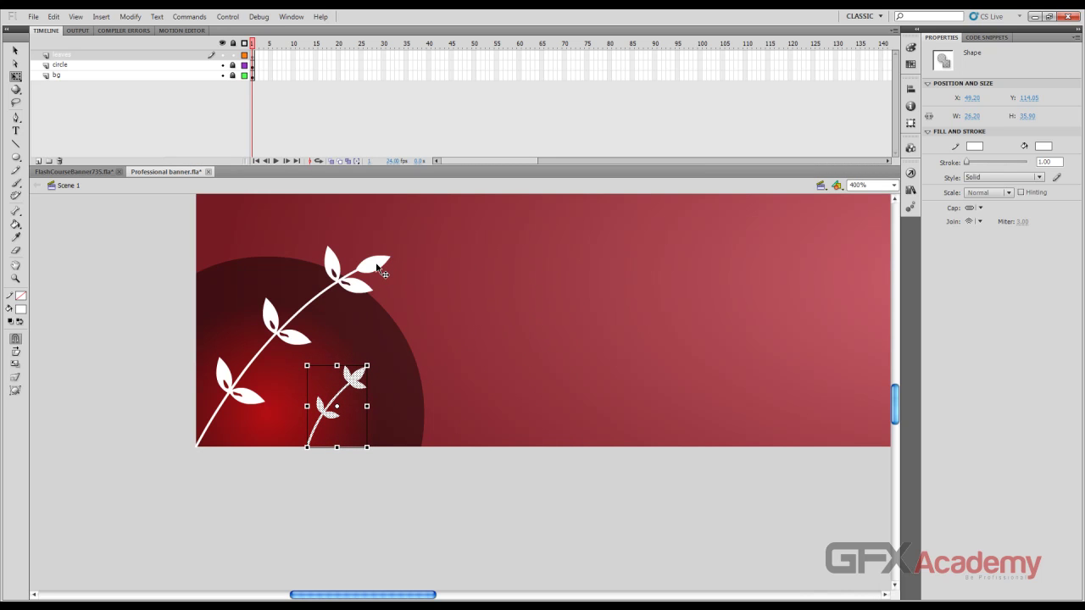
Scale the whole large stem with its leaves down to about 61.05 x 63.00 px, keeping its base in the banner's lower-left corner
{"action": "left_click", "coordinate": [373, 267]}
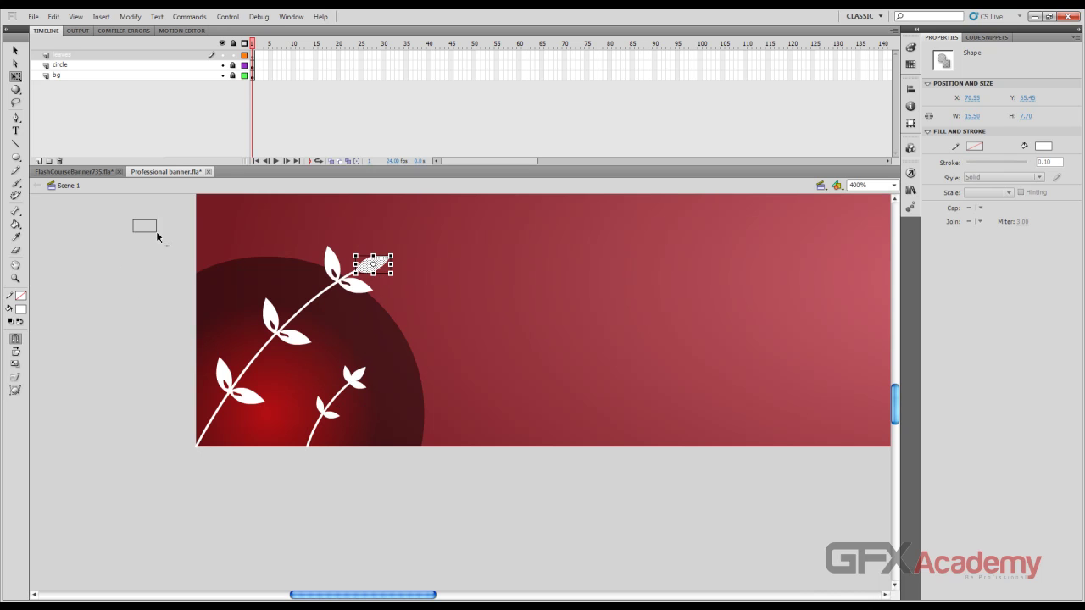
{"action": "left_click_drag", "start_coordinate": [157, 231], "coordinate": [271, 529]}
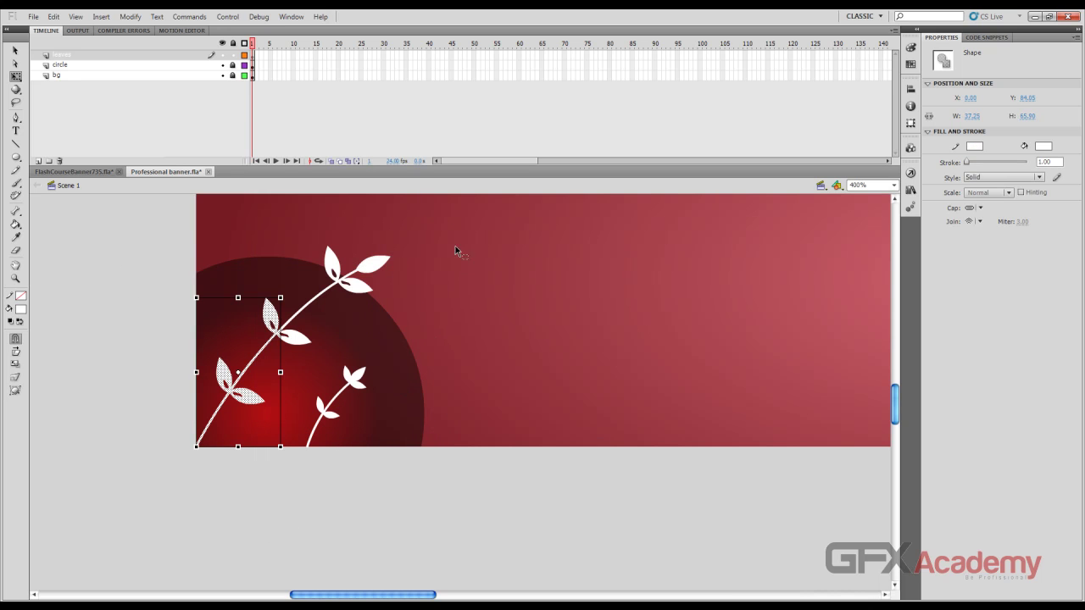
{"action": "left_click_drag", "start_coordinate": [443, 220], "coordinate": [222, 354]}
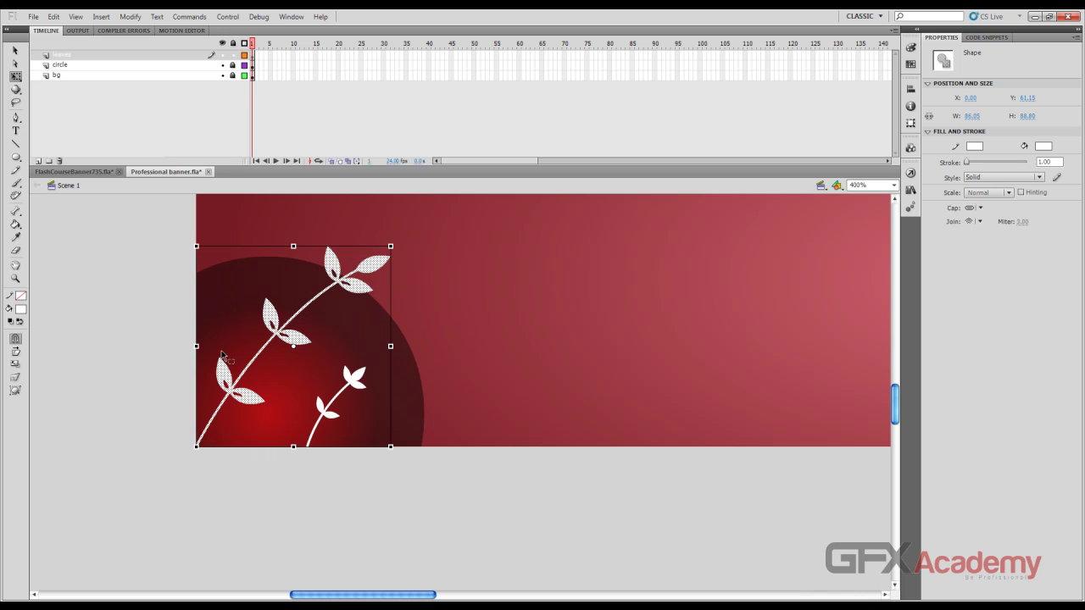
{"action": "left_click_drag", "start_coordinate": [390, 246], "coordinate": [334, 304]}
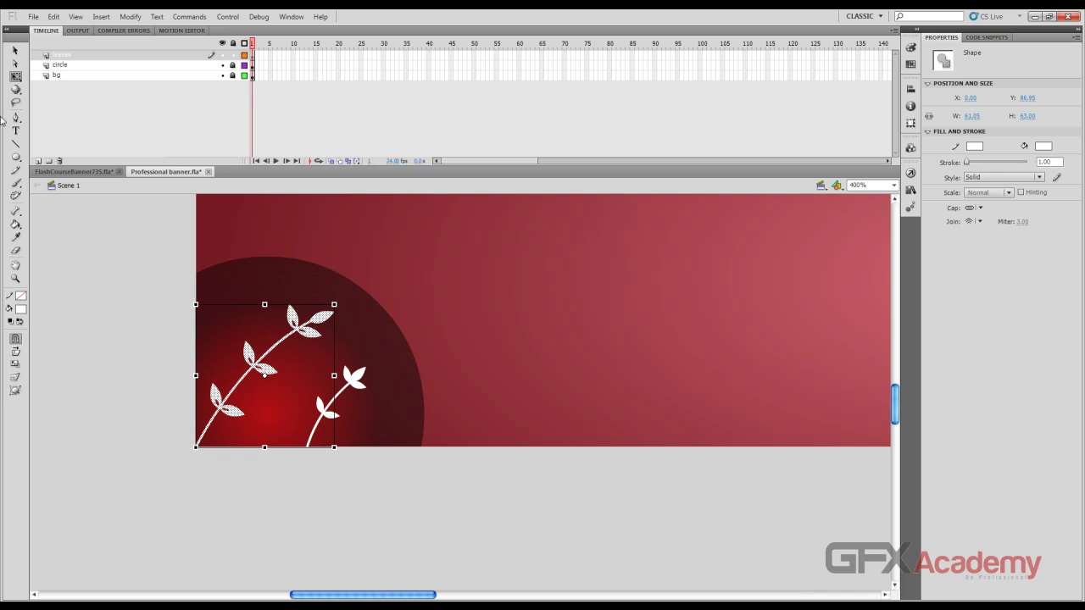
{"action": "left_click", "coordinate": [15, 51]}
Lock the leaves layer, unlock the circle layer, and draw on it an unfilled white circle outline about 100 x 100 px around the stems
{"action": "left_click", "coordinate": [85, 173]}
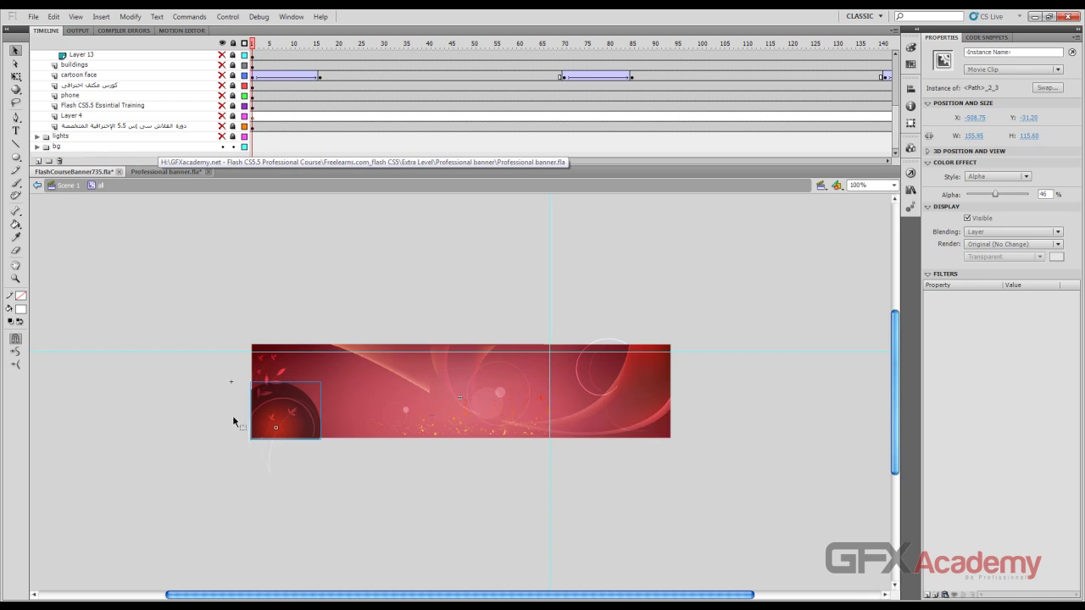
{"action": "left_click", "coordinate": [164, 173]}
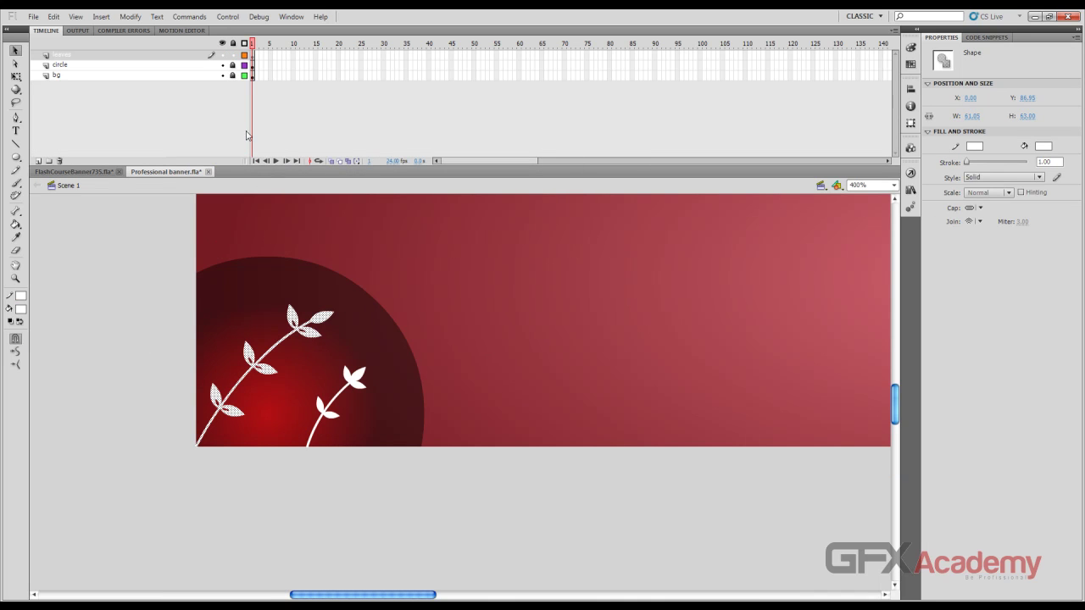
{"action": "left_click", "coordinate": [233, 55]}
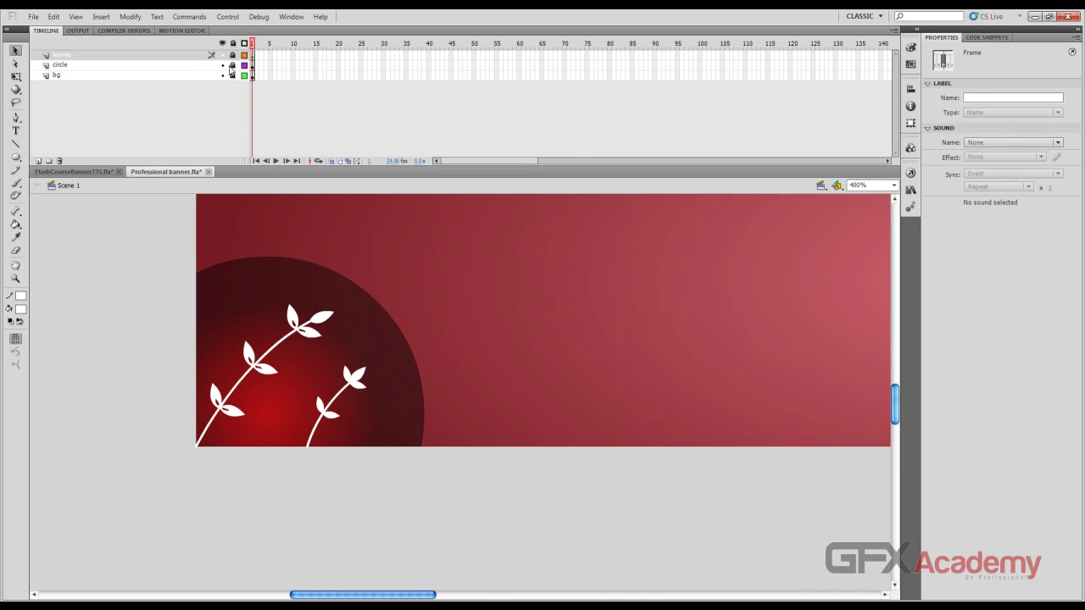
{"action": "left_click", "coordinate": [15, 156]}
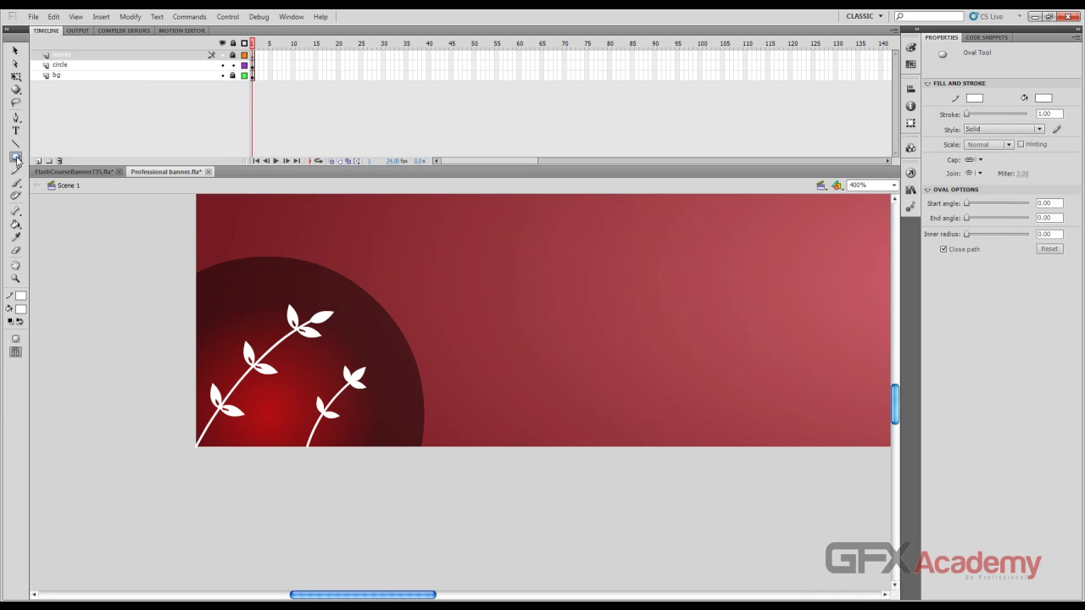
{"action": "left_click", "coordinate": [21, 310]}
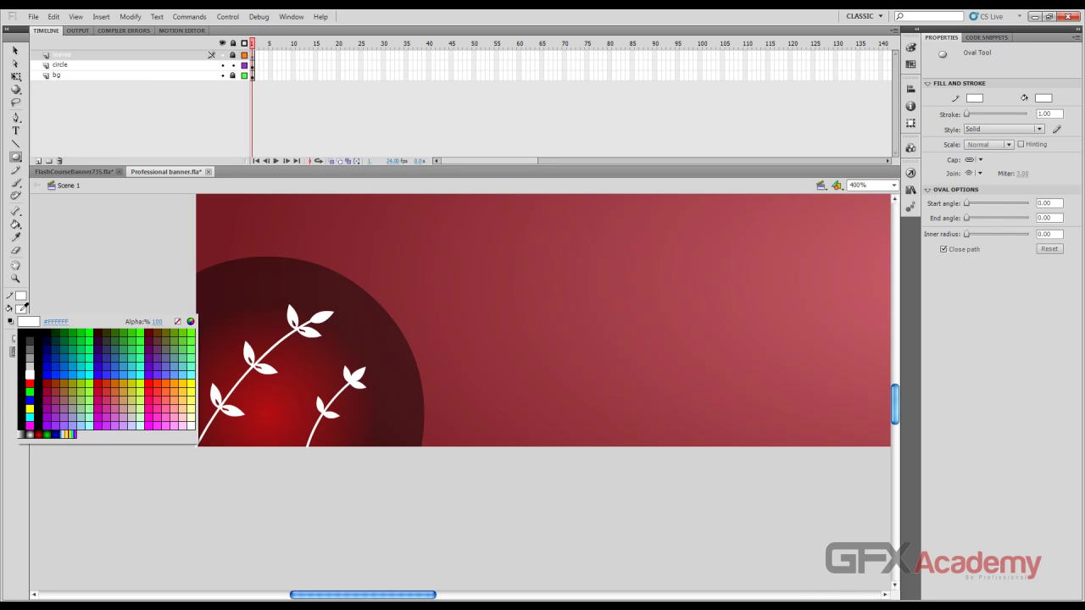
{"action": "left_click", "coordinate": [178, 324]}
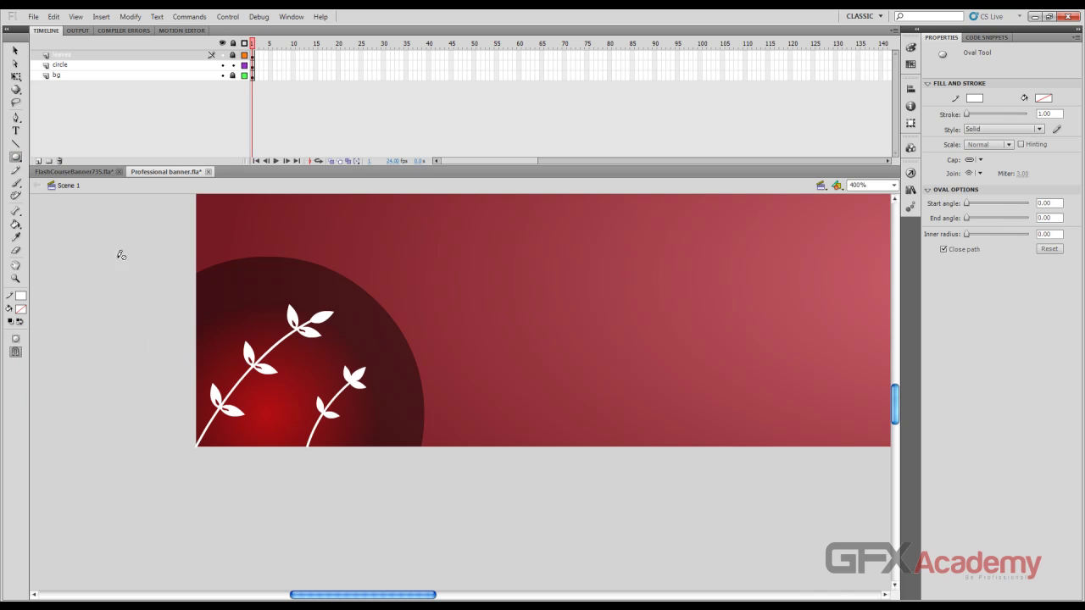
{"action": "left_click", "coordinate": [206, 74]}
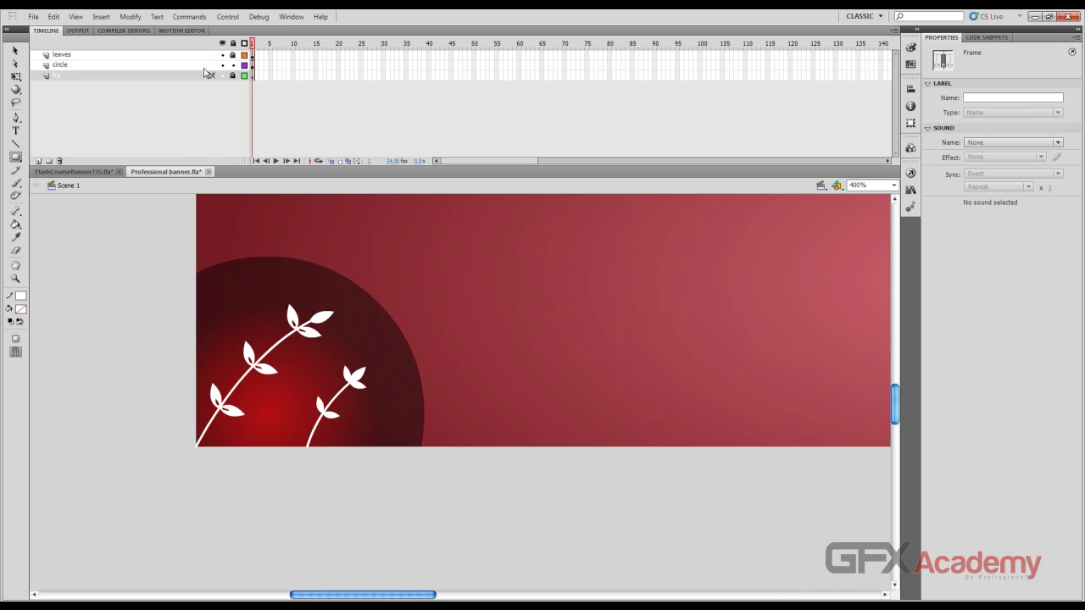
{"action": "left_click", "coordinate": [205, 65]}
{"action": "mouse_move", "coordinate": [133, 311]}
{"action": "left_mouse_down"}
{"action": "mouse_move", "coordinate": [175, 342]}
{"action": "mouse_move", "coordinate": [288, 494]}
{"action": "mouse_move", "coordinate": [359, 537]}
{"action": "left_mouse_up"}
{"action": "left_click", "coordinate": [15, 50]}
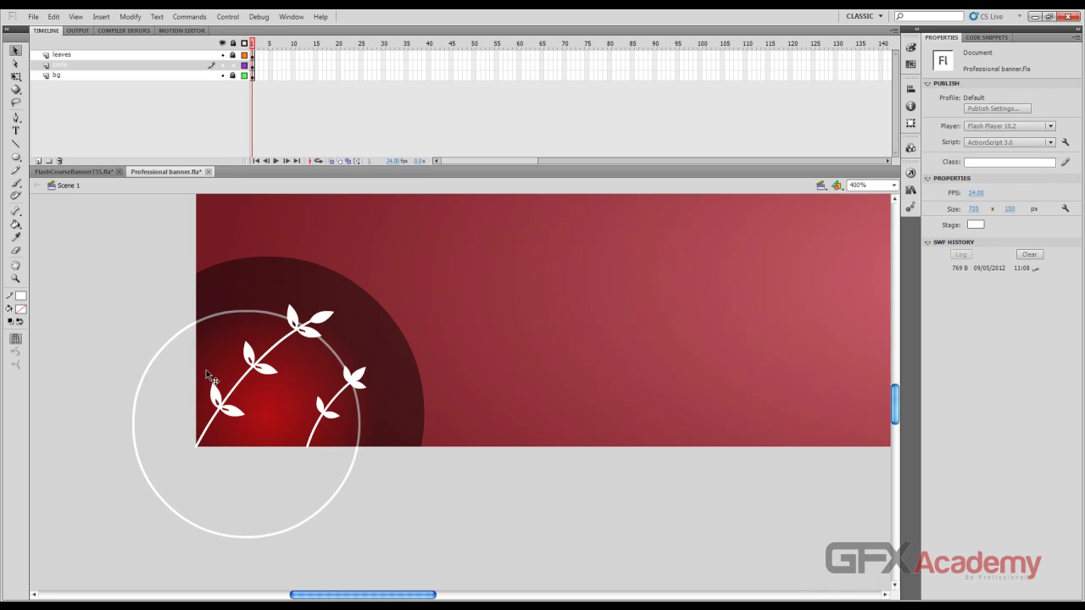
Shift the white circle outline inward over the dark corner circle, to about X -7.75, Y 88.00
{"action": "left_click", "coordinate": [177, 336]}
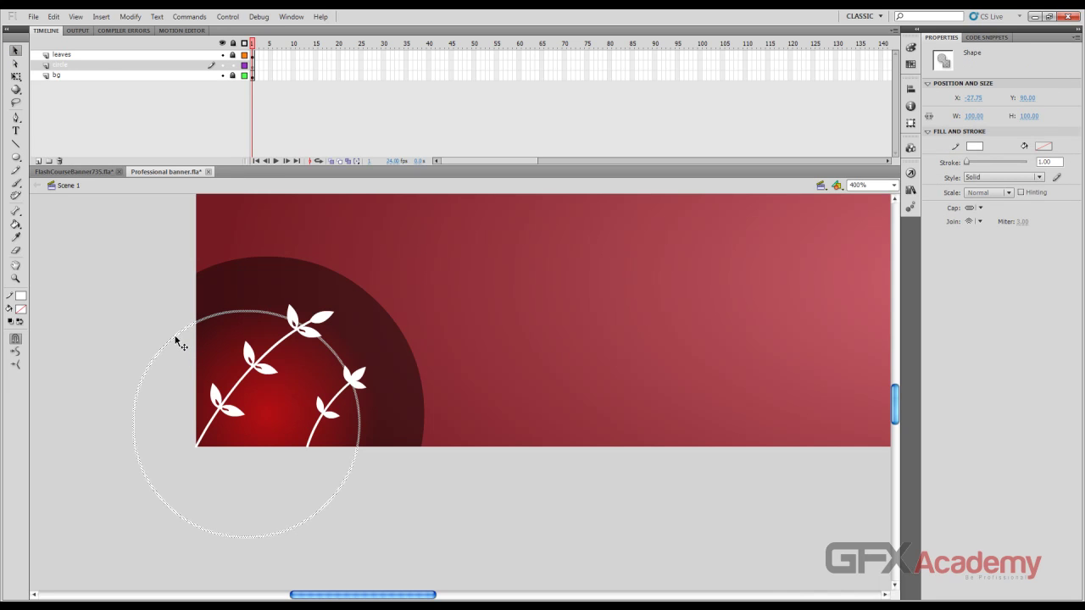
{"action": "left_click_drag", "start_coordinate": [176, 336], "coordinate": [209, 325]}
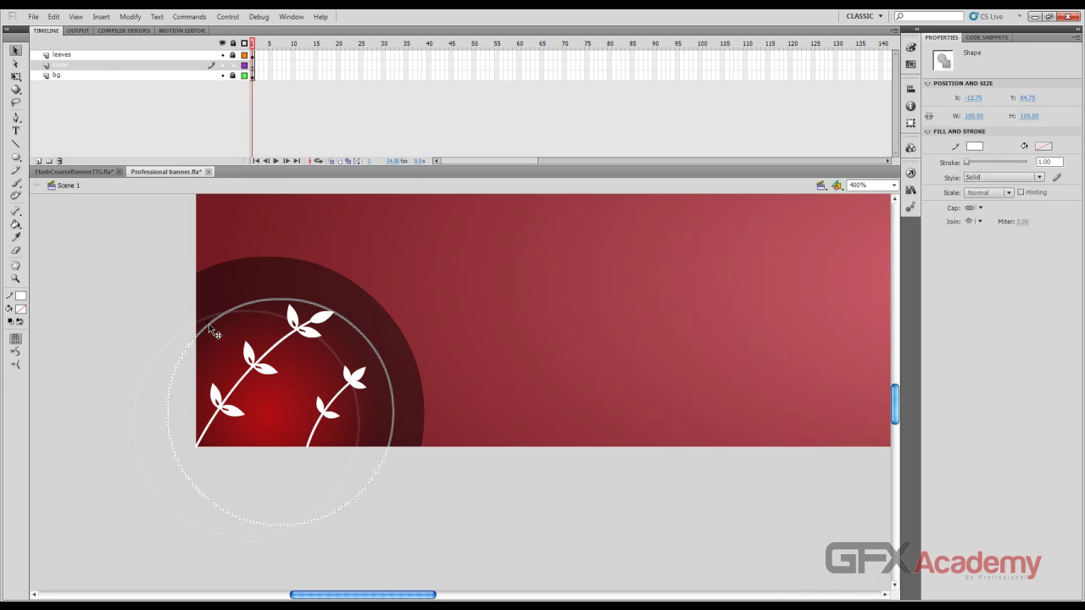
{"action": "left_click", "coordinate": [360, 537]}
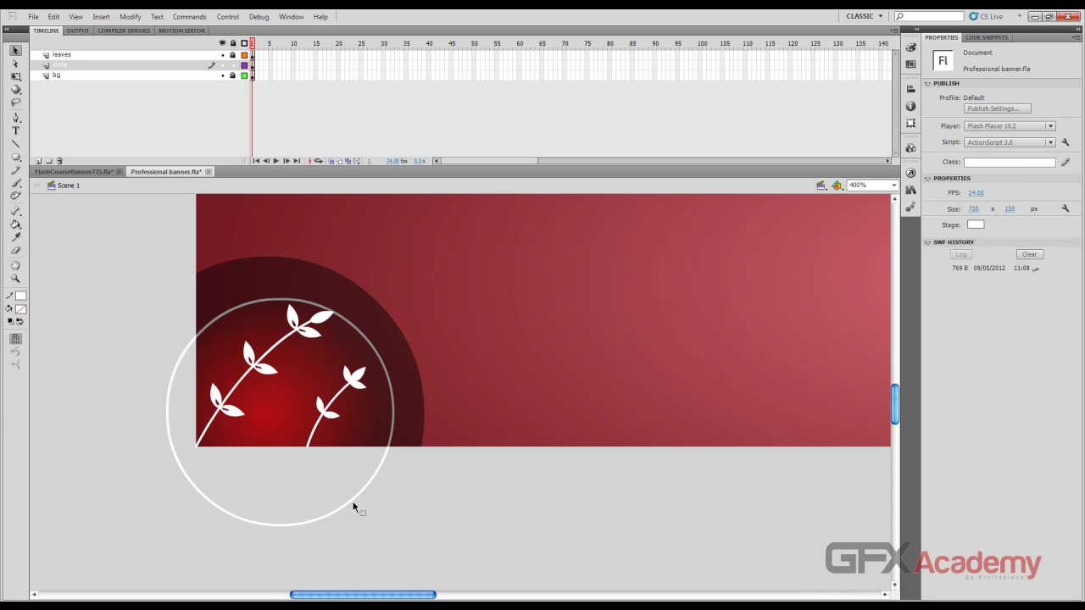
{"action": "left_click", "coordinate": [353, 508]}
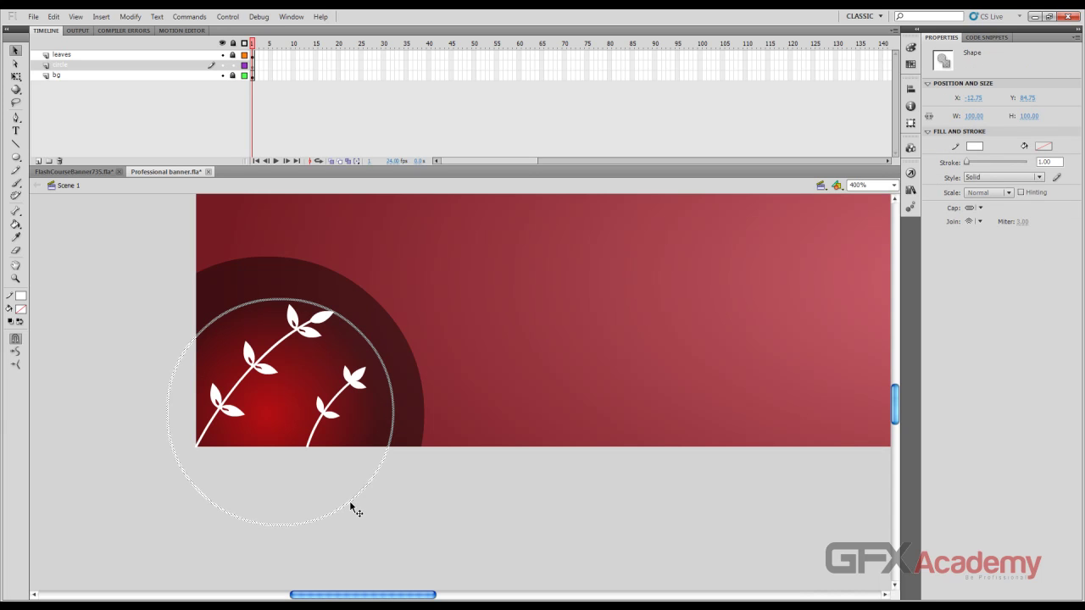
{"action": "left_click_drag", "start_coordinate": [351, 504], "coordinate": [361, 509]}
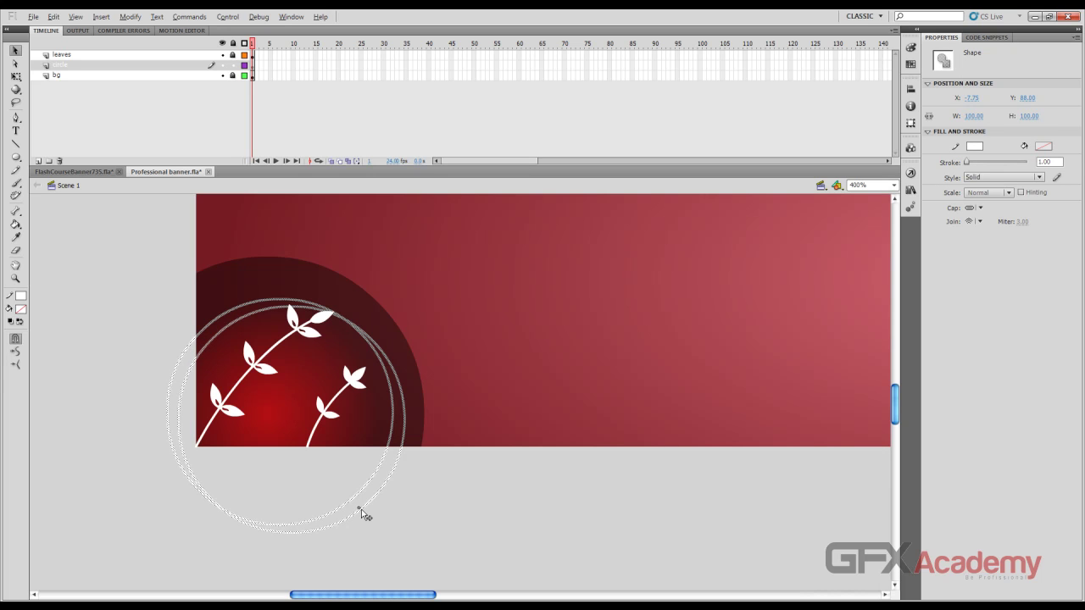
Delete the left arc of the second white circle outline where it lies inside the first outline
{"action": "left_click", "coordinate": [399, 538]}
{"action": "left_click", "coordinate": [237, 329]}
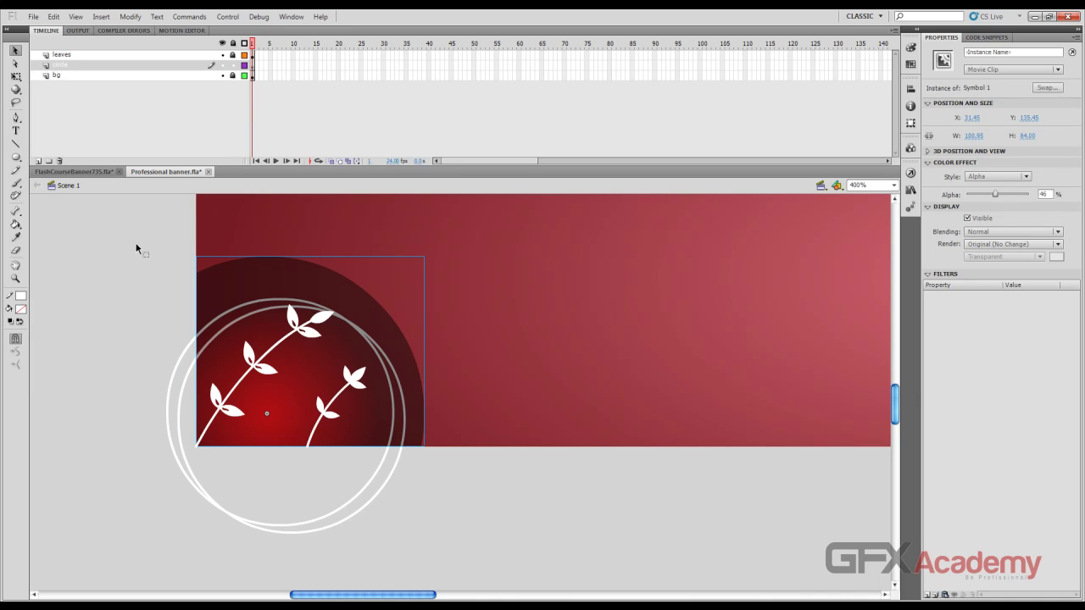
{"action": "left_click", "coordinate": [181, 367]}
{"action": "left_click", "coordinate": [187, 374]}
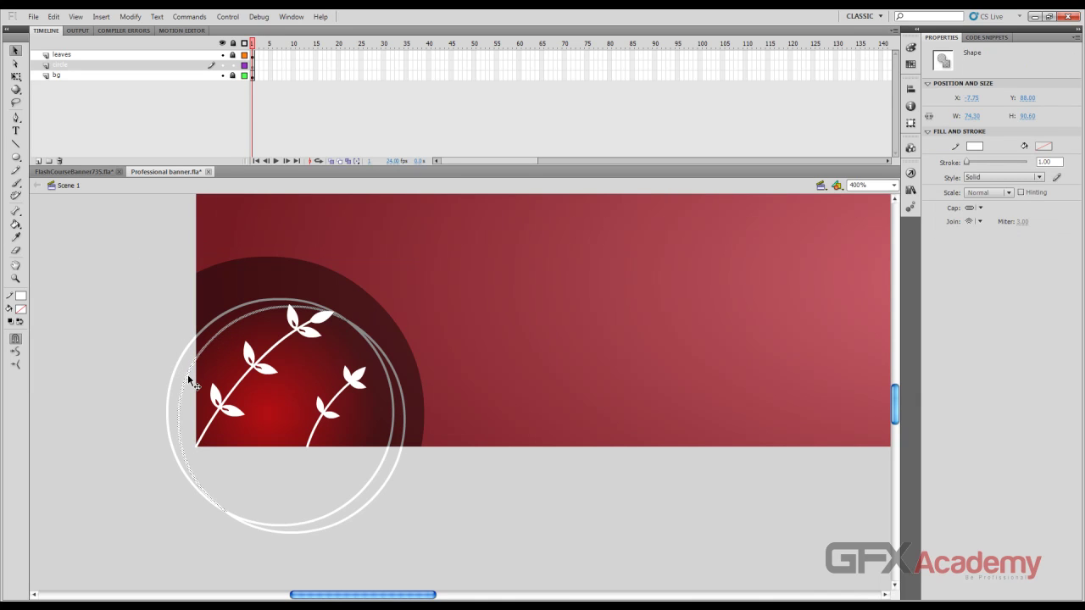
{"action": "left_click", "coordinate": [187, 374]}
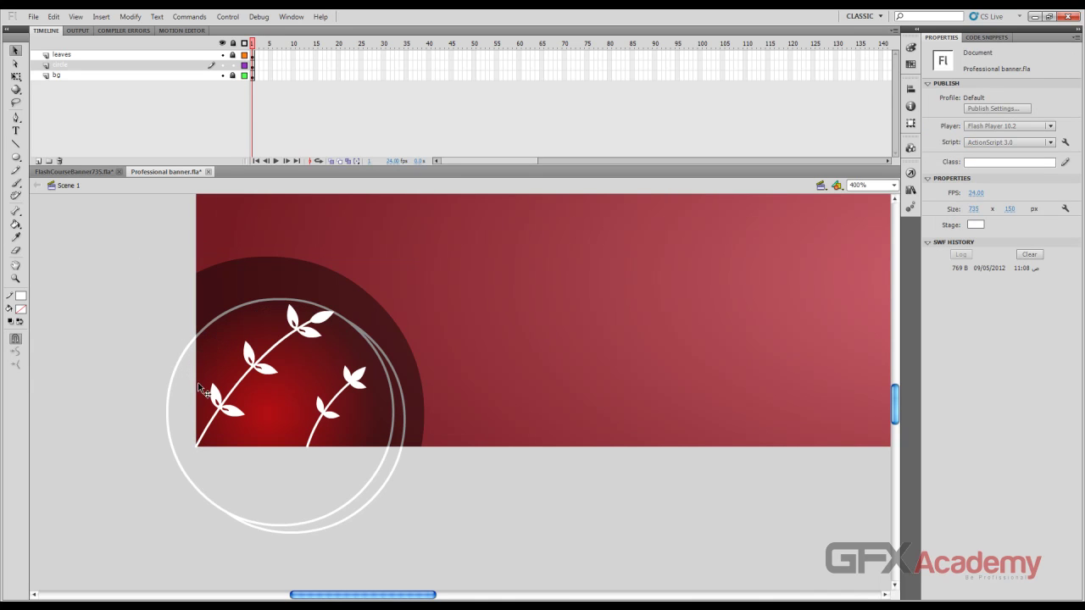
Trim away the parts of both white circle outlines that extend below and left of the banner, keeping the dark corner circle
{"action": "mouse_move", "coordinate": [516, 578]}
{"action": "left_mouse_down"}
{"action": "mouse_move", "coordinate": [43, 480]}
{"action": "mouse_move", "coordinate": [35, 446]}
{"action": "left_mouse_up"}
{"action": "left_click_drag", "start_coordinate": [39, 213], "coordinate": [196, 548]}
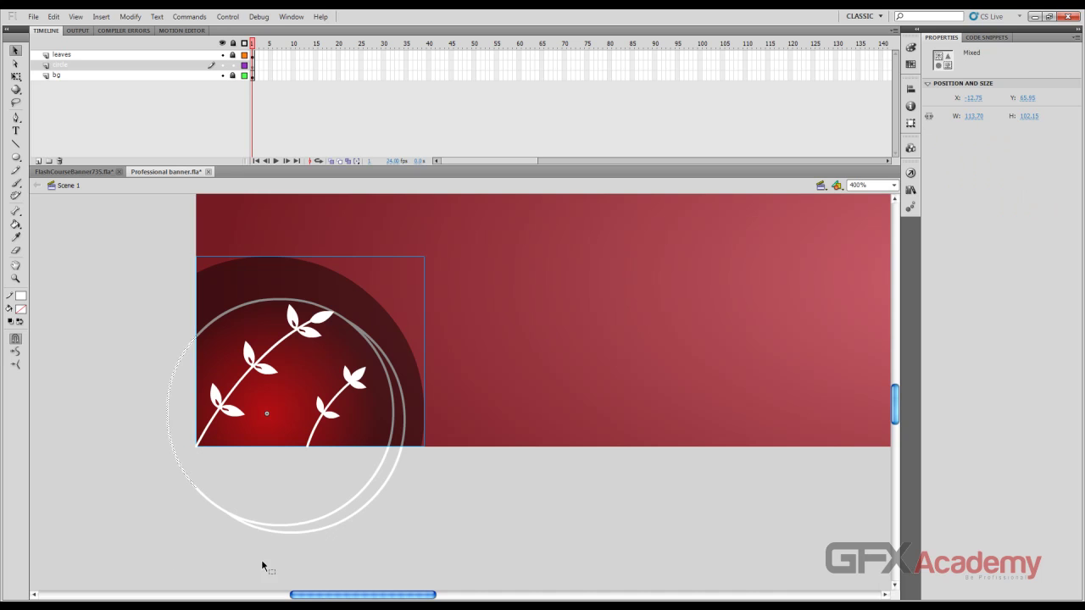
{"action": "mouse_move", "coordinate": [547, 569]}
{"action": "left_mouse_down"}
{"action": "mouse_move", "coordinate": [92, 467]}
{"action": "mouse_move", "coordinate": [85, 448]}
{"action": "left_mouse_up"}
{"action": "key", "text": "Delete"}
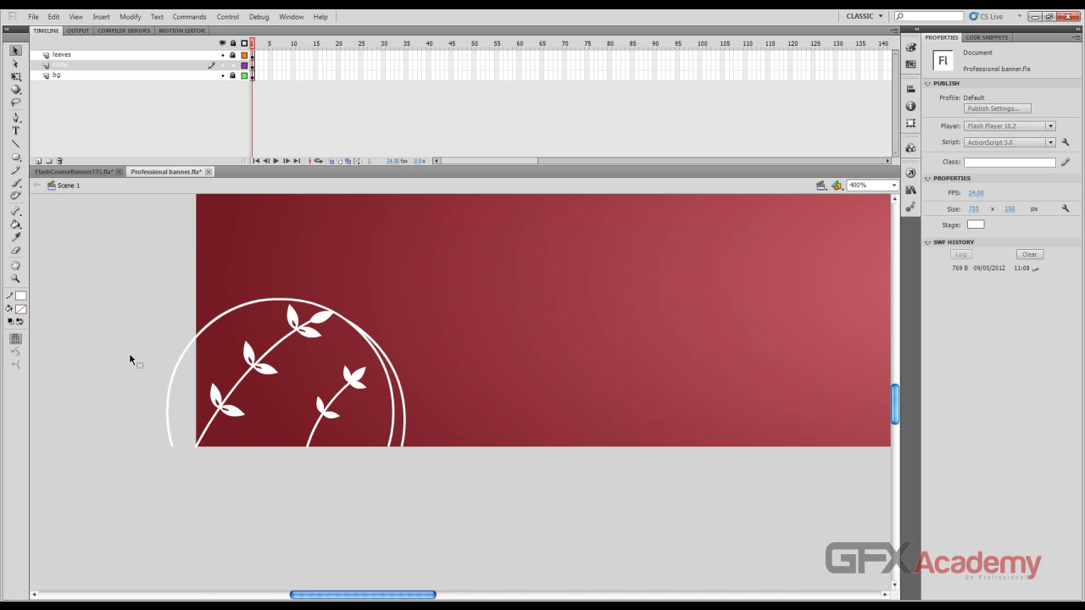
{"action": "key", "text": "ctrl+z"}
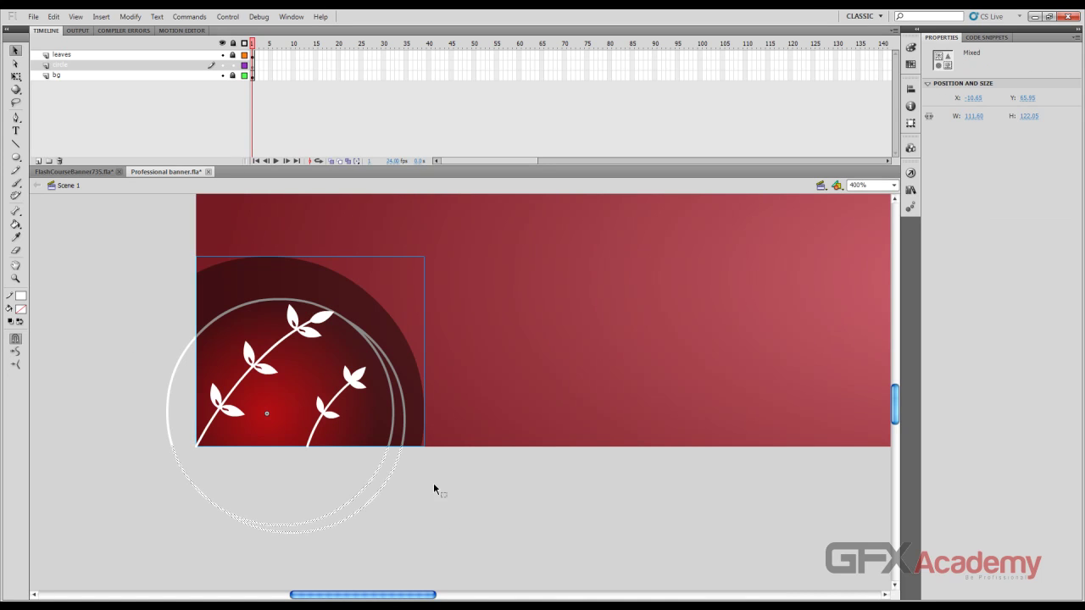
{"action": "left_click", "coordinate": [374, 318], "text": "shift"}
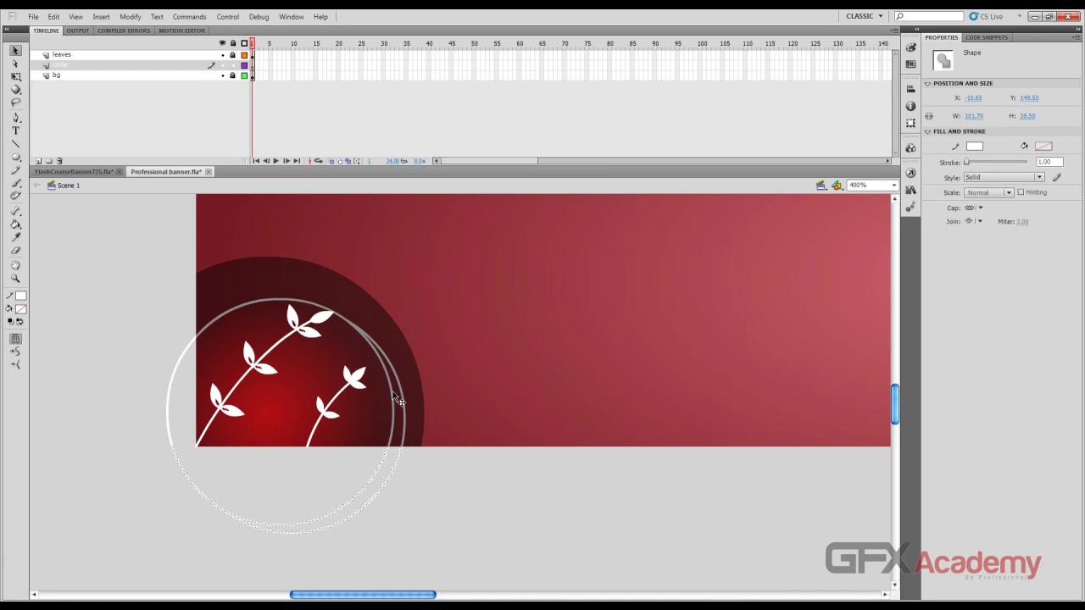
{"action": "key", "text": "Delete"}
{"action": "left_click_drag", "start_coordinate": [88, 209], "coordinate": [195, 521]}
{"action": "key", "text": "Delete"}
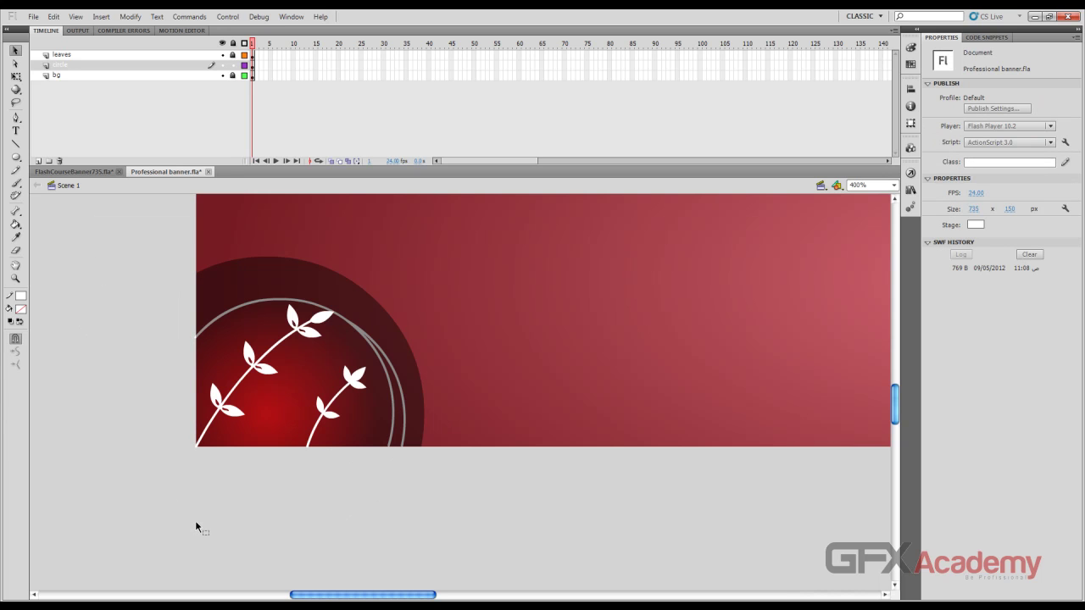
Test the banner movie, and compare the artwork with the FlashCourseBanner735 reference document
{"action": "key", "text": "ctrl+Return"}
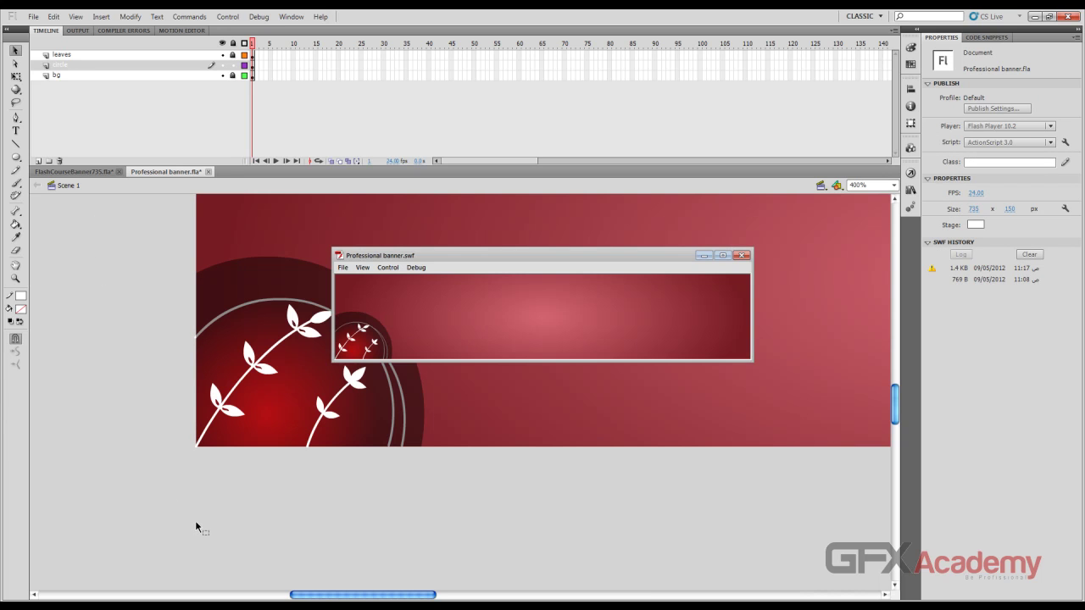
{"action": "left_click", "coordinate": [742, 255]}
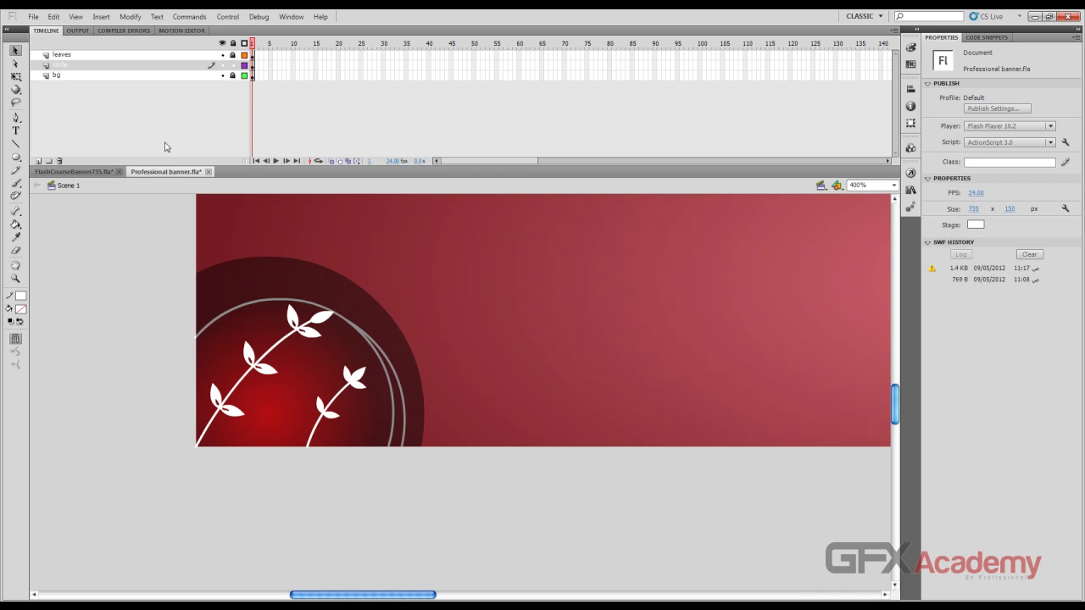
{"action": "left_click", "coordinate": [100, 172]}
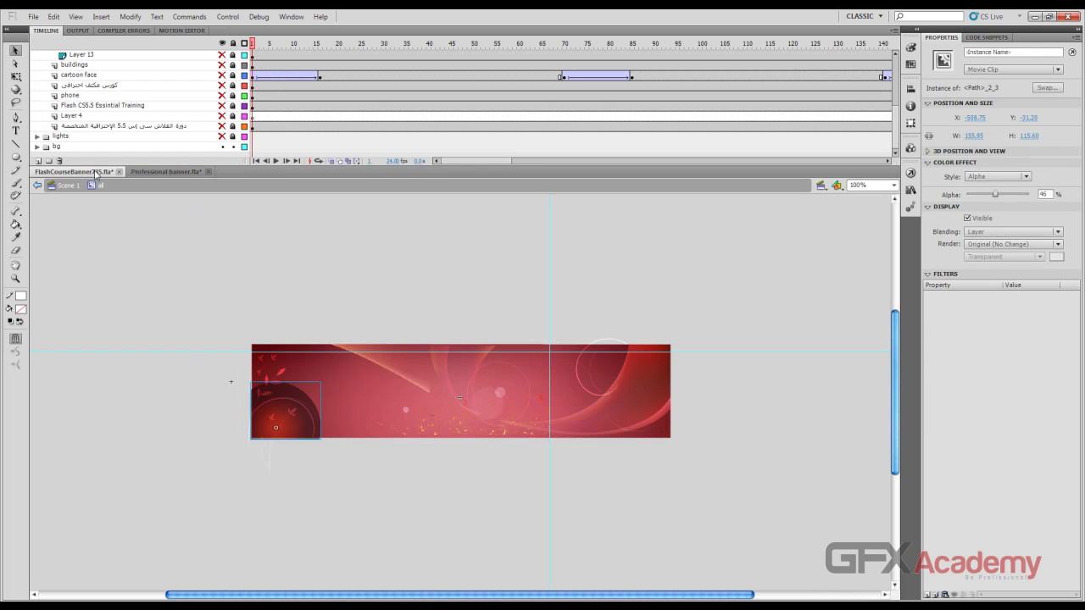
{"action": "left_click", "coordinate": [174, 172]}
{"action": "left_click", "coordinate": [269, 376]}
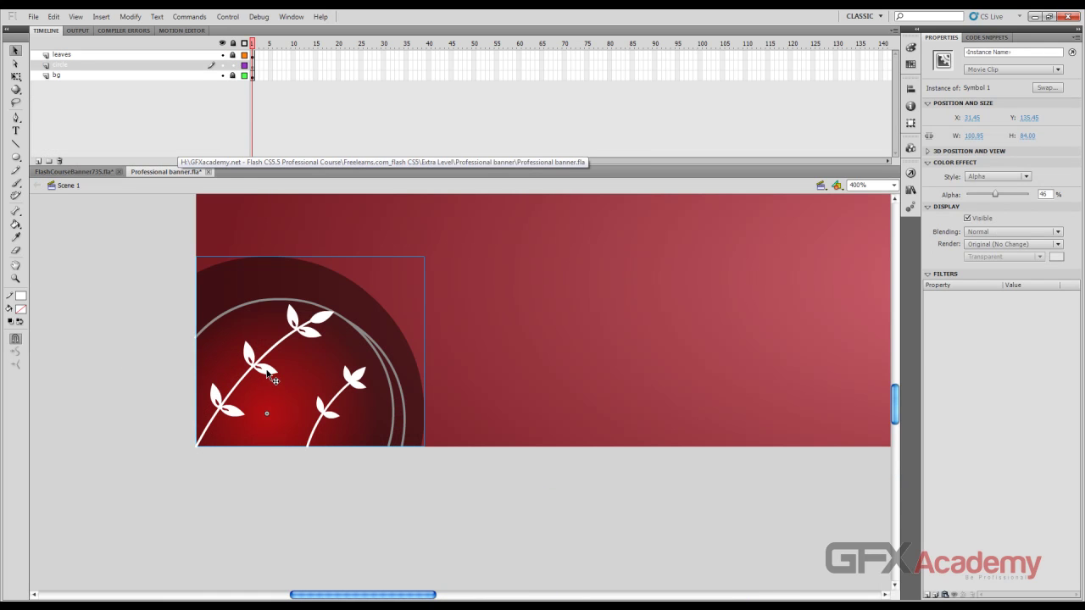
Lock the circle layer and unlock the leaves layer
{"action": "left_click", "coordinate": [222, 54]}
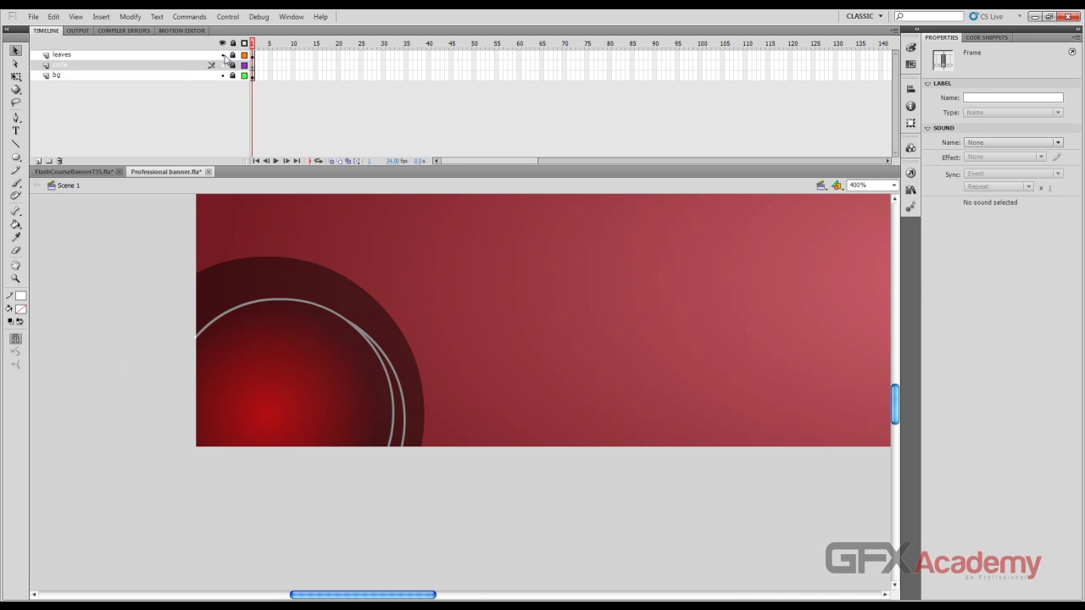
{"action": "left_click", "coordinate": [222, 54]}
{"action": "left_click", "coordinate": [232, 54]}
{"action": "left_click", "coordinate": [197, 379]}
{"action": "left_click", "coordinate": [263, 373]}
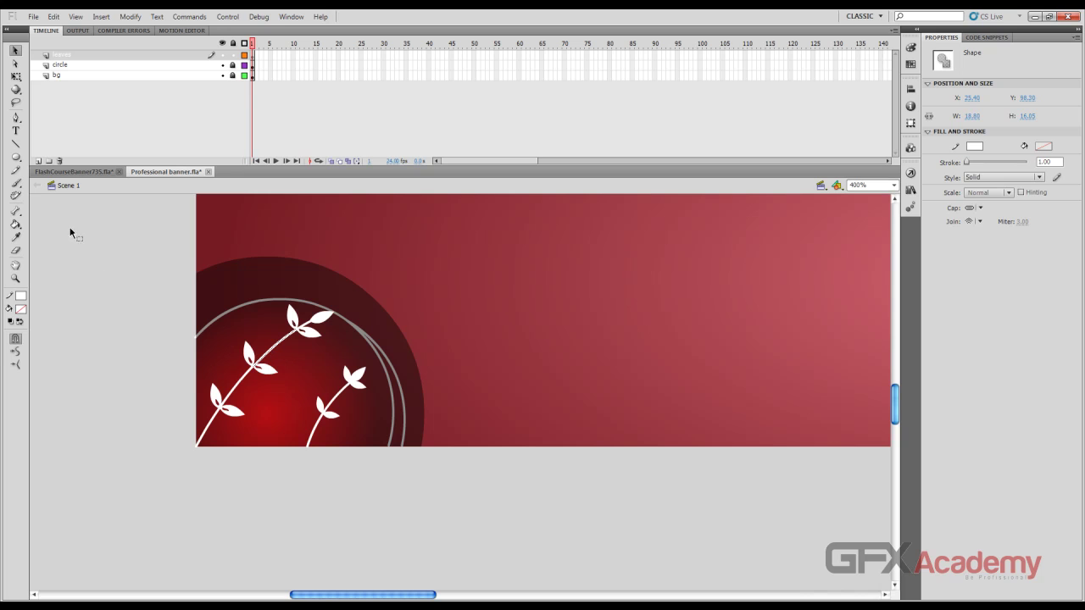
Move both white leafy stems together straight up, so their top edge is at about Y 38
{"action": "left_click_drag", "start_coordinate": [71, 232], "coordinate": [357, 578]}
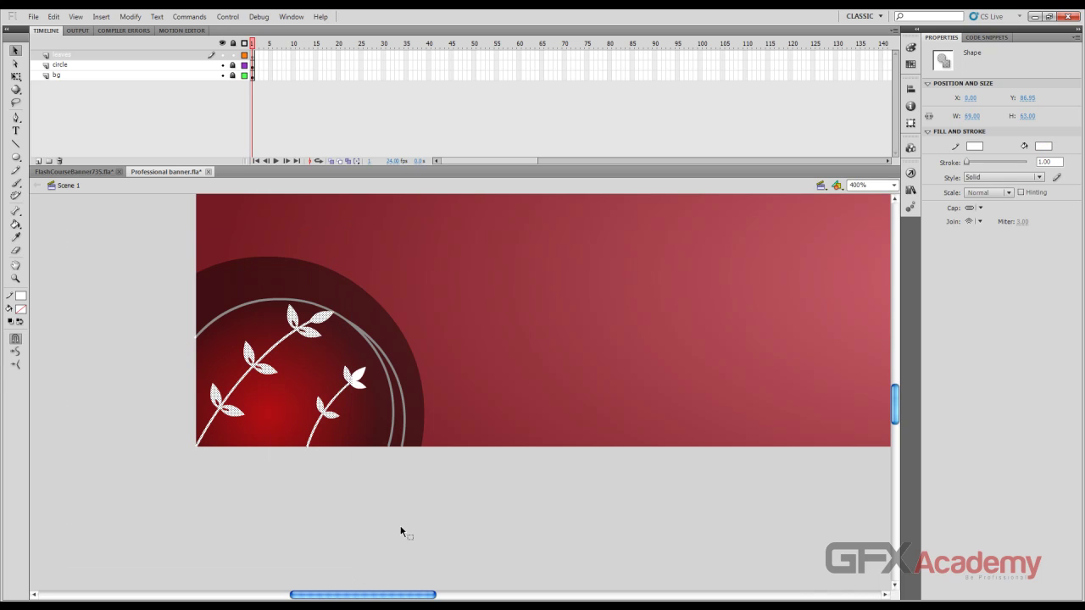
{"action": "left_click_drag", "start_coordinate": [447, 537], "coordinate": [299, 358]}
{"action": "left_click_drag", "start_coordinate": [415, 495], "coordinate": [285, 357]}
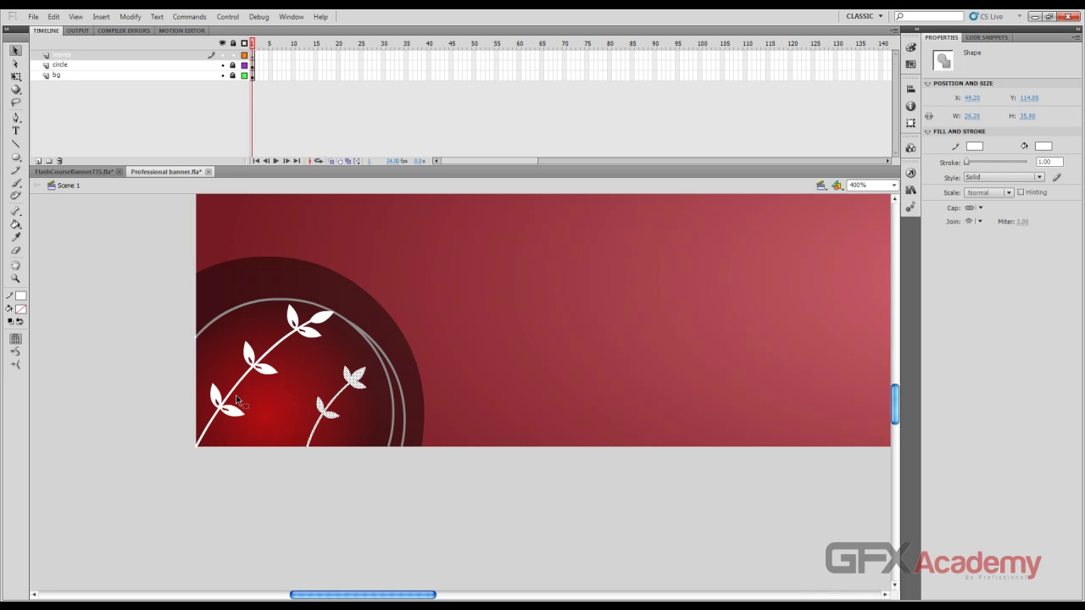
{"action": "left_click_drag", "start_coordinate": [129, 248], "coordinate": [261, 509]}
{"action": "left_click_drag", "start_coordinate": [361, 255], "coordinate": [223, 343]}
{"action": "left_click_drag", "start_coordinate": [117, 271], "coordinate": [269, 265]}
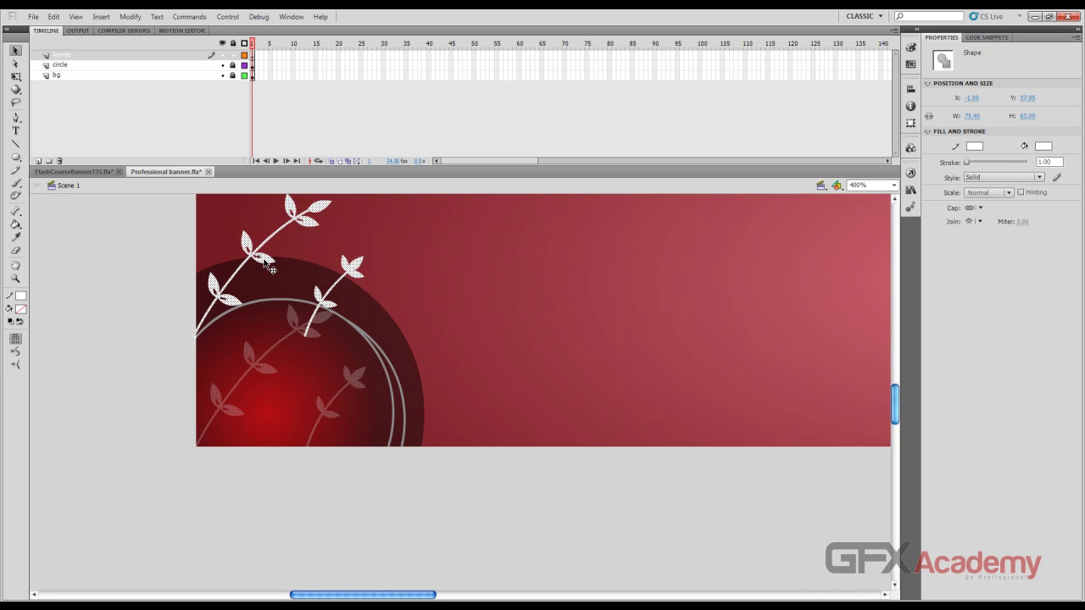
Move the small stem back down inside the corner circle, its base at the banner's bottom edge, and save the document
{"action": "left_click", "coordinate": [433, 247]}
{"action": "left_click_drag", "start_coordinate": [415, 232], "coordinate": [296, 366]}
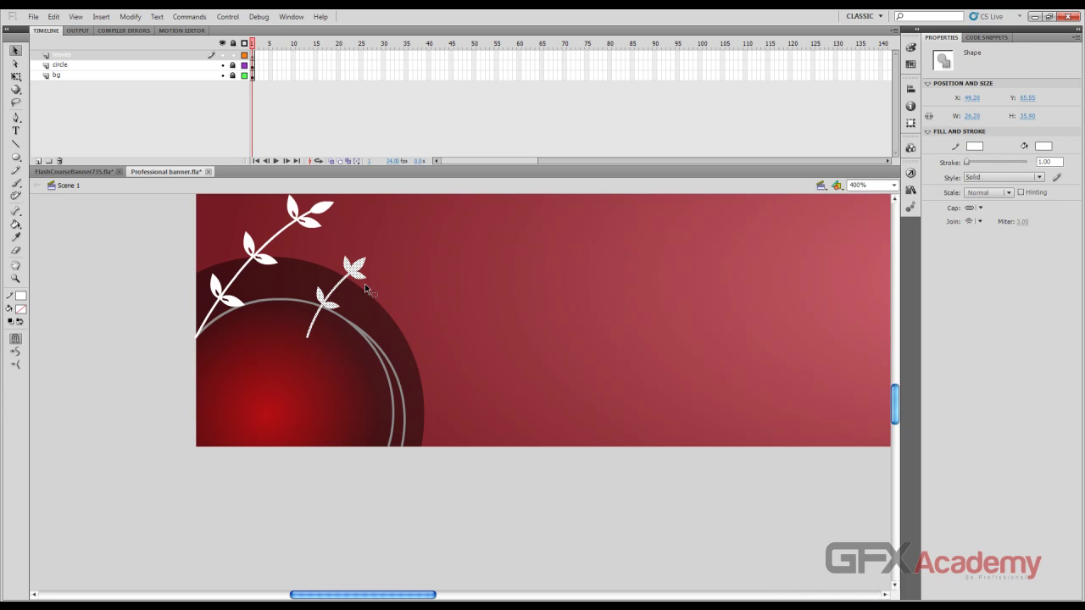
{"action": "left_click_drag", "start_coordinate": [356, 272], "coordinate": [341, 378]}
{"action": "left_click", "coordinate": [551, 483]}
{"action": "scroll", "coordinate": [572, 487], "scroll_direction": "up", "scroll_amount": 3}
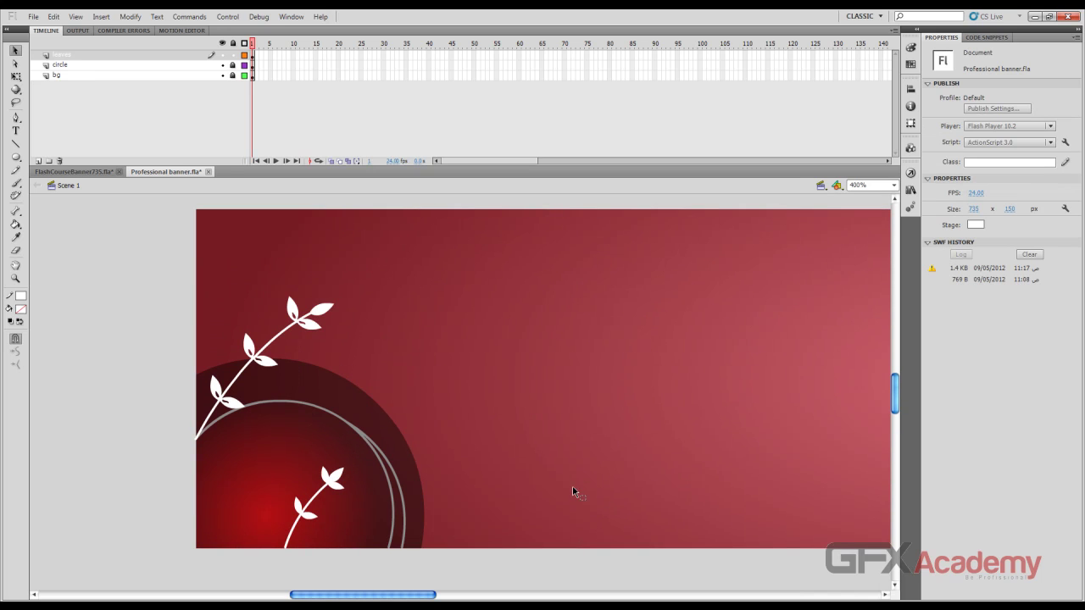
{"action": "key", "text": "ctrl+s"}
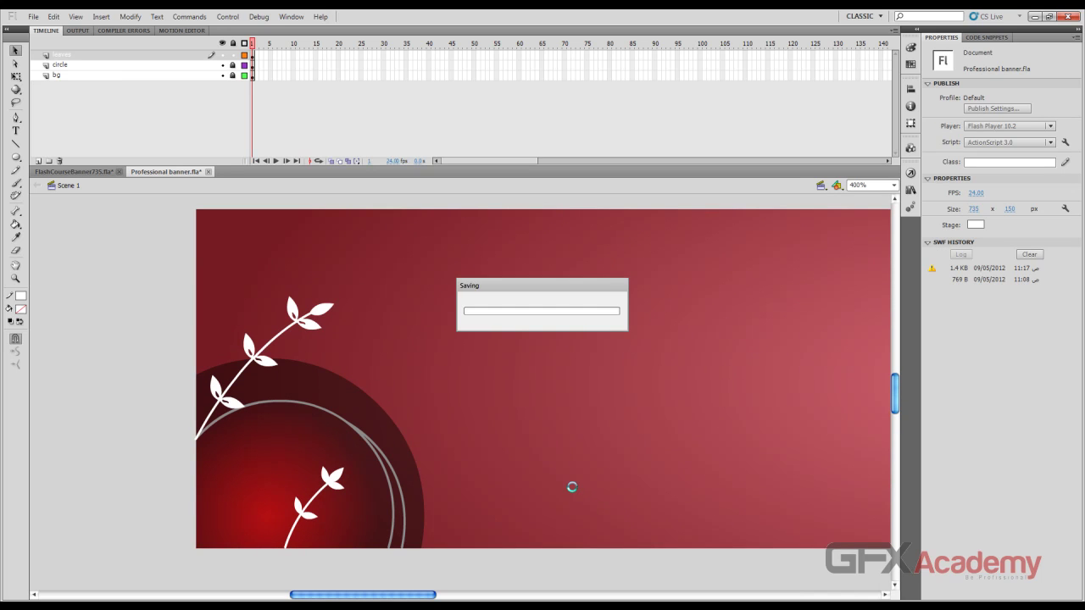
After checking the FlashCourseBanner735 reference, draw an unfilled white circle outline just left of the Professional banner's centre
{"action": "left_click", "coordinate": [73, 171]}
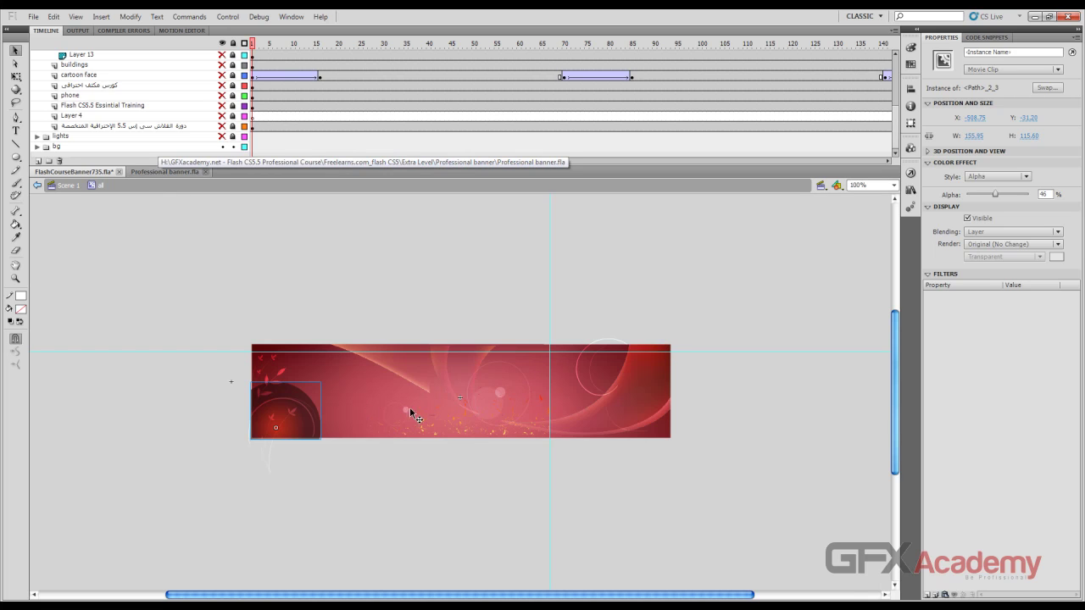
{"action": "left_click", "coordinate": [172, 170]}
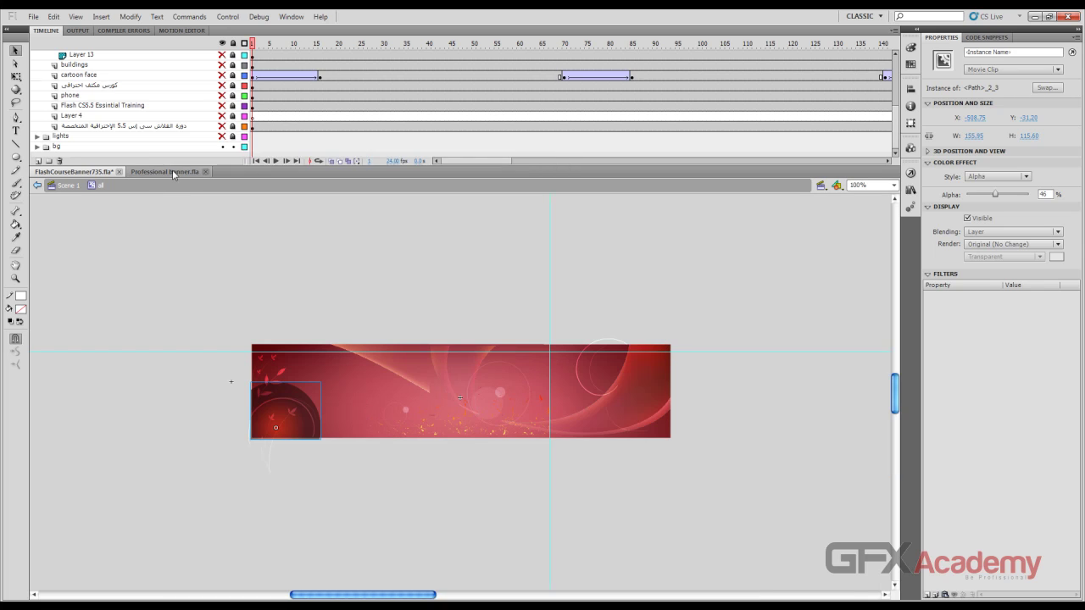
{"action": "left_click", "coordinate": [881, 185]}
{"action": "left_click", "coordinate": [866, 198]}
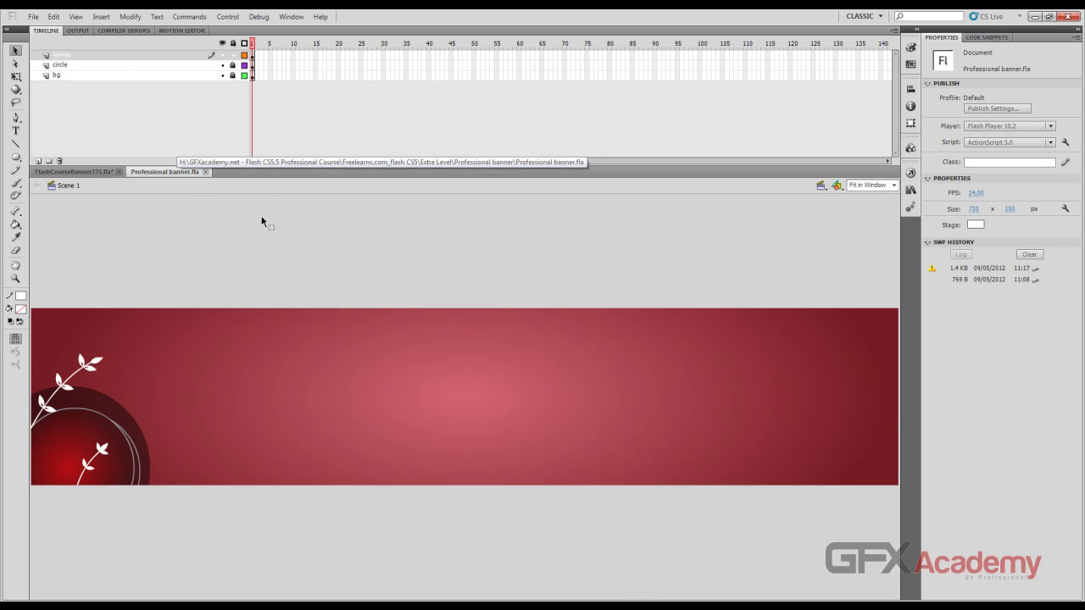
{"action": "left_click", "coordinate": [16, 158]}
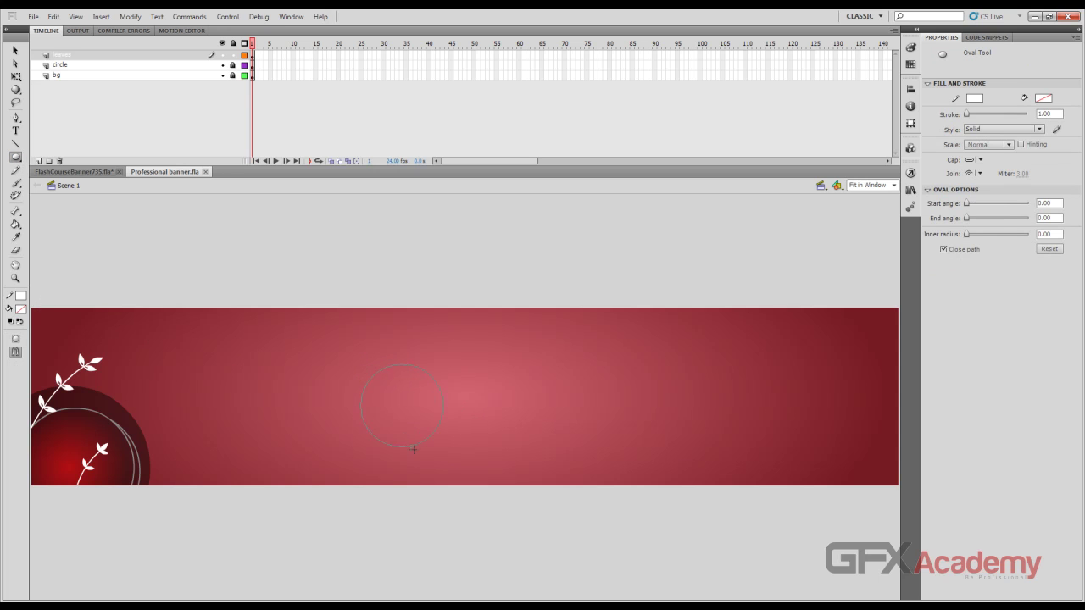
{"action": "left_click_drag", "start_coordinate": [414, 449], "coordinate": [445, 483]}
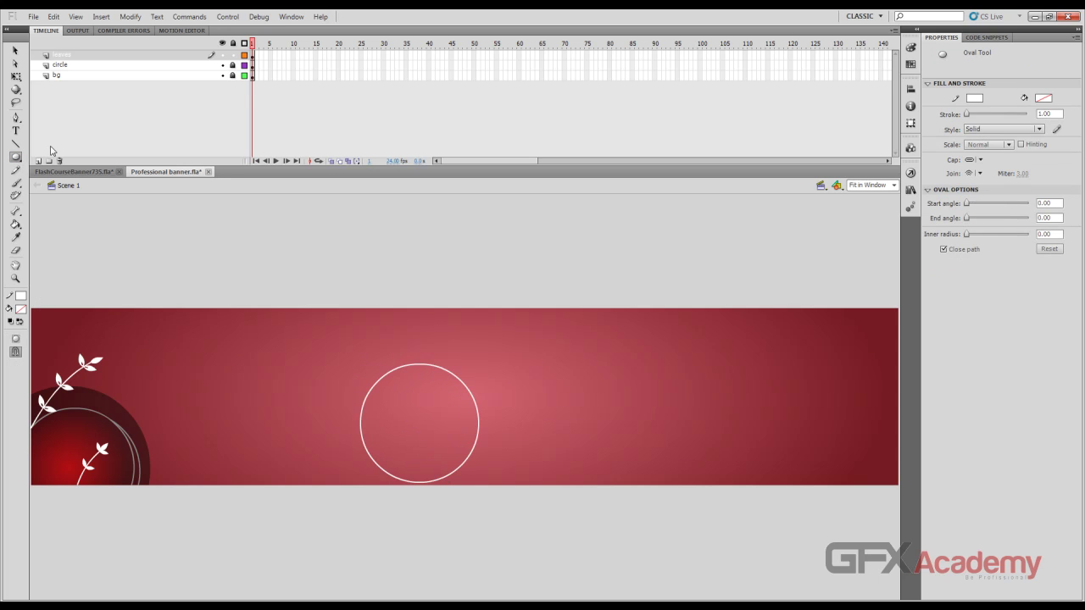
Draw a small white filled circle without stroke, about 24.40 px across, beside the outline's upper right at about X 374.50, Y 57.95
{"action": "left_click", "coordinate": [22, 298]}
{"action": "left_click", "coordinate": [183, 307]}
{"action": "left_click", "coordinate": [23, 314]}
{"action": "left_click", "coordinate": [28, 365]}
{"action": "left_click_drag", "start_coordinate": [475, 405], "coordinate": [473, 406]}
Shrink the small white filled circle to 15.40 x 15.40 px and shift it slightly to the right
{"action": "left_click", "coordinate": [15, 50]}
{"action": "left_click", "coordinate": [500, 397]}
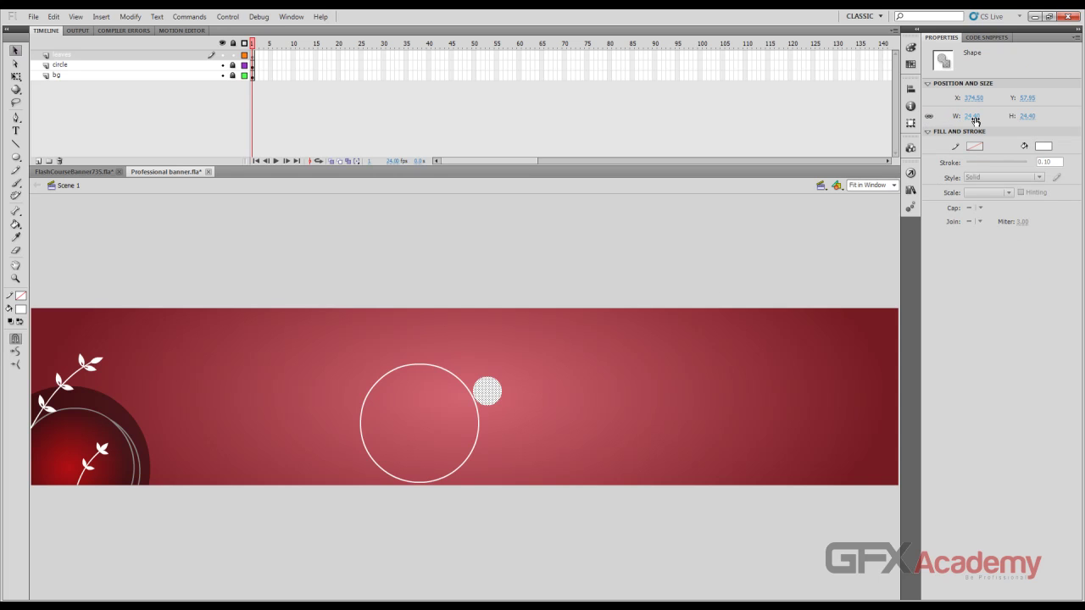
{"action": "left_click_drag", "start_coordinate": [975, 121], "coordinate": [967, 121]}
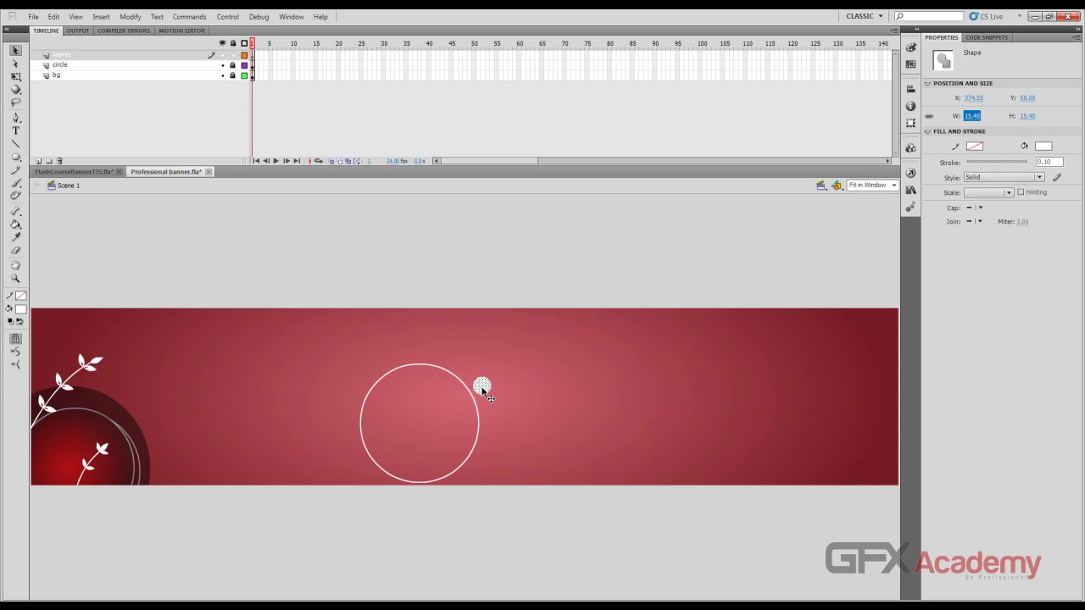
{"action": "left_click_drag", "start_coordinate": [483, 392], "coordinate": [486, 392]}
Shrink the large circle outline to 58.10 x 58.10 px and move the white dot against its right edge, at about X 335.25, Y 58.00
{"action": "left_click", "coordinate": [470, 392]}
{"action": "left_click", "coordinate": [973, 116]}
{"action": "mouse_move", "coordinate": [976, 120]}
{"action": "left_mouse_down"}
{"action": "mouse_move", "coordinate": [959, 116]}
{"action": "mouse_move", "coordinate": [975, 117]}
{"action": "mouse_move", "coordinate": [968, 120]}
{"action": "left_mouse_up"}
{"action": "left_click", "coordinate": [446, 308]}
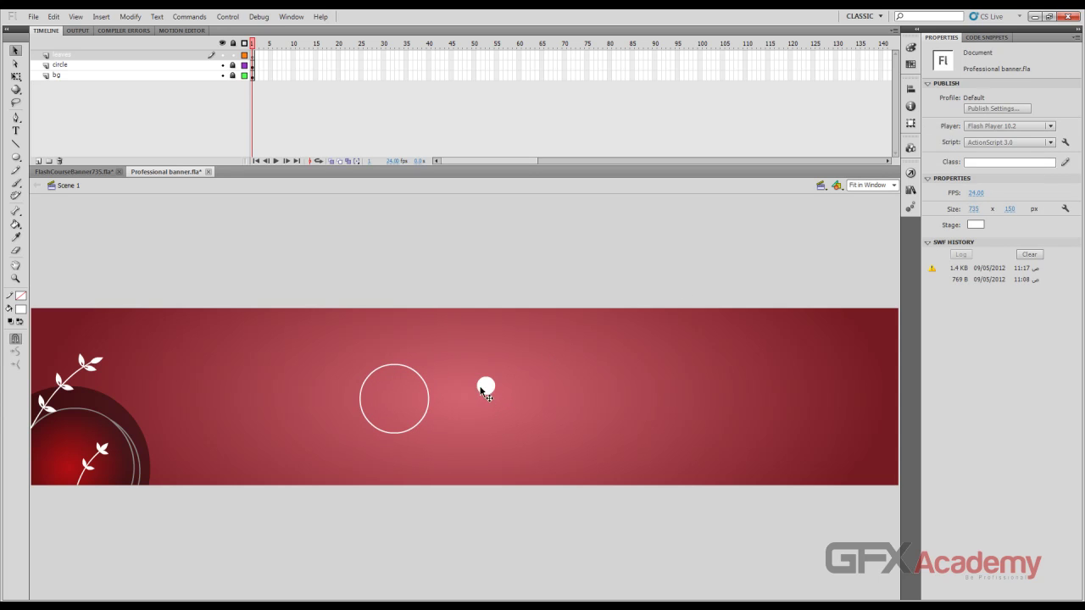
{"action": "left_click_drag", "start_coordinate": [482, 384], "coordinate": [438, 390]}
Lower the alpha of the small dot's white fill to make it semi-transparent
{"action": "left_click", "coordinate": [1047, 147]}
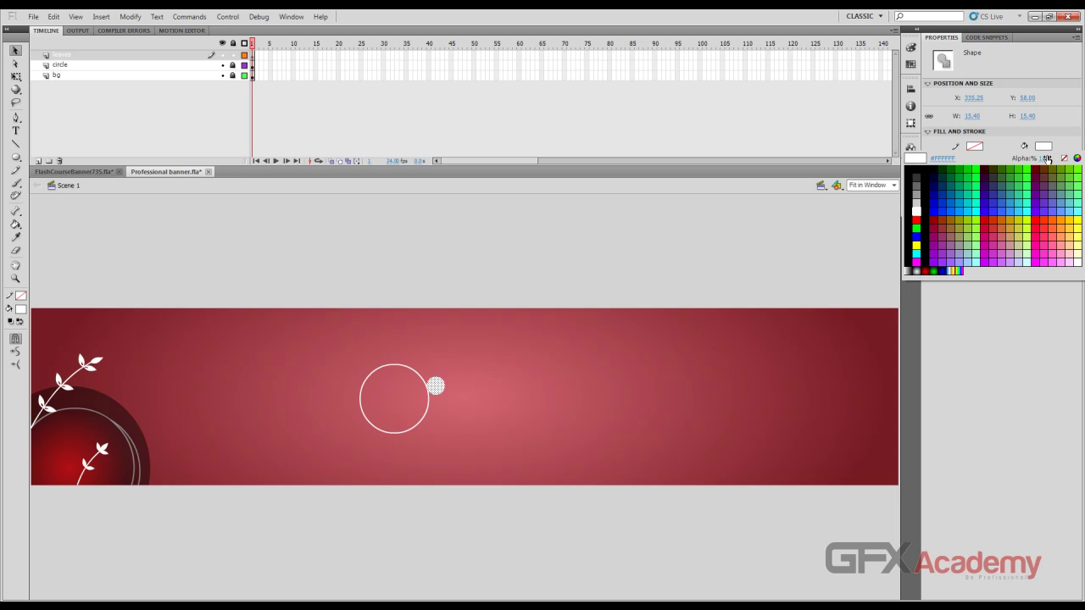
{"action": "key", "text": "Return"}
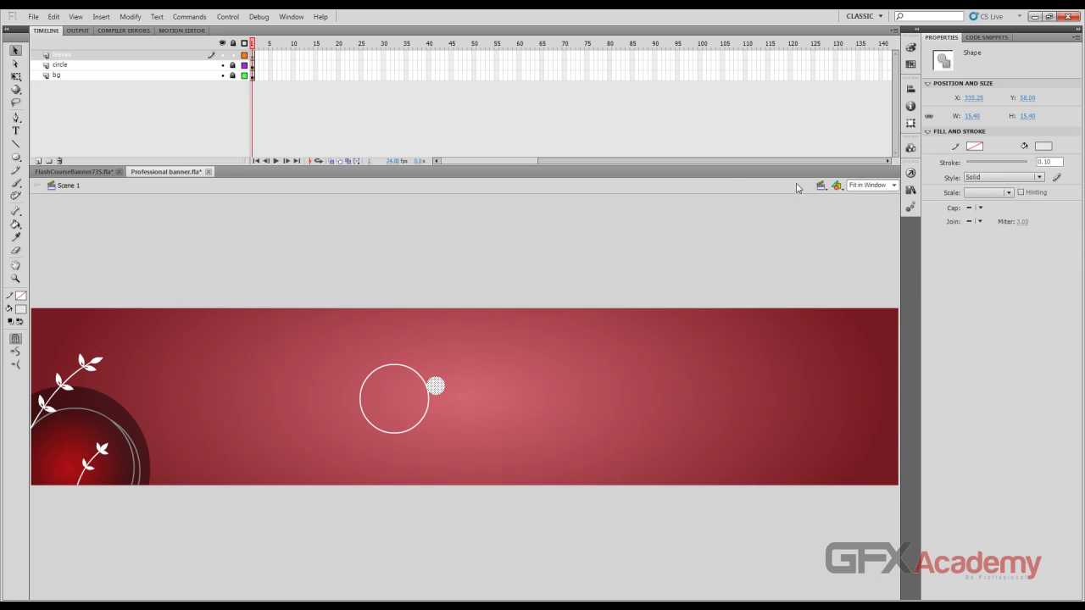
{"action": "left_click", "coordinate": [430, 345]}
Set the circle outline's white stroke to 50% alpha, and nudge the small dot right to about X 335.75
{"action": "left_click", "coordinate": [420, 378]}
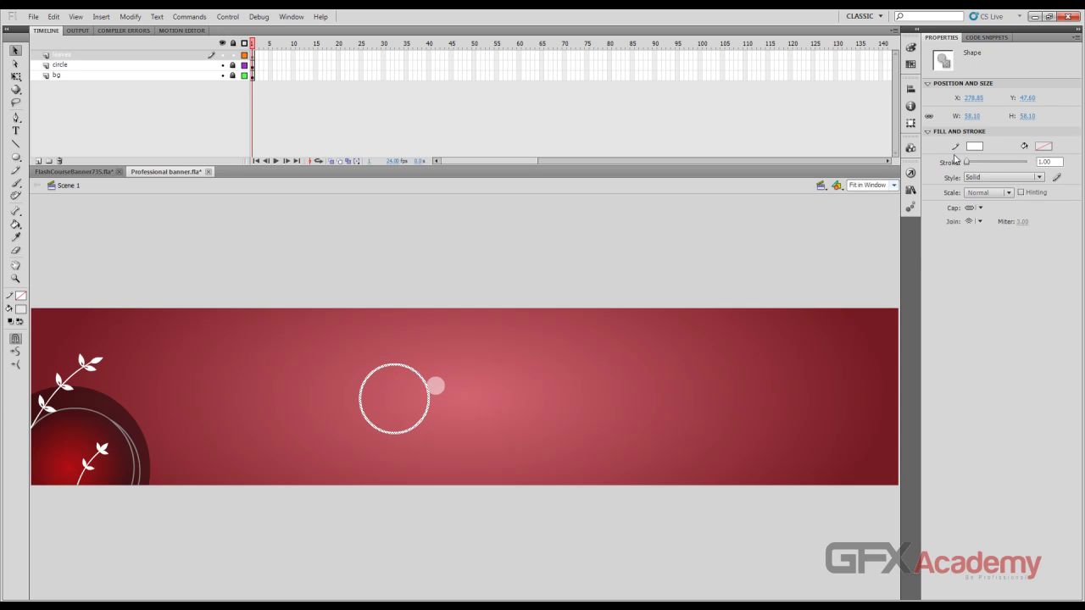
{"action": "left_click", "coordinate": [974, 147]}
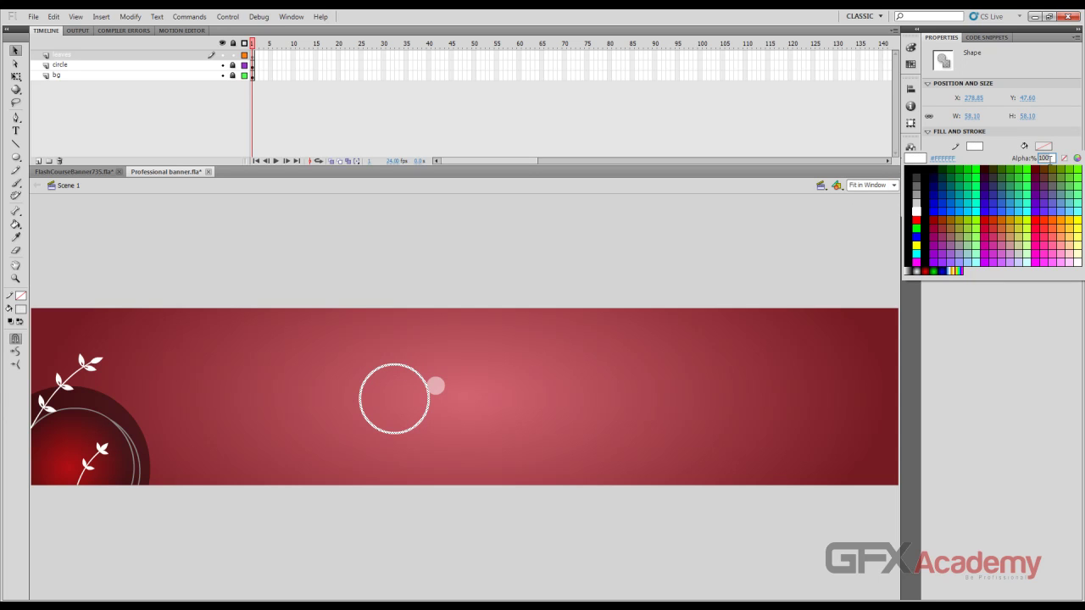
{"action": "type", "text": "50"}
{"action": "key", "text": "Return"}
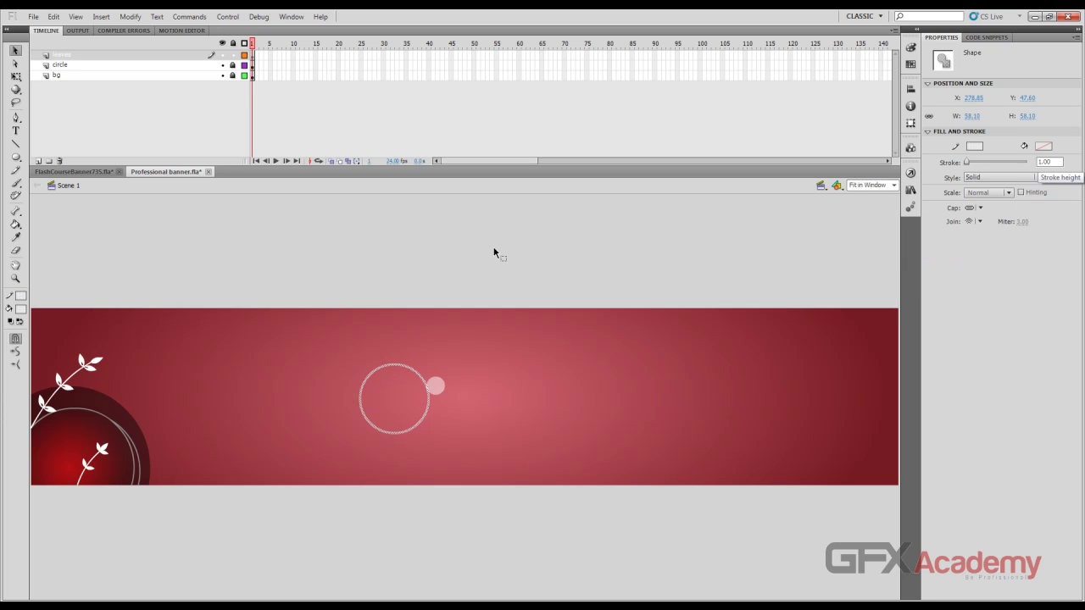
{"action": "left_click", "coordinate": [515, 275]}
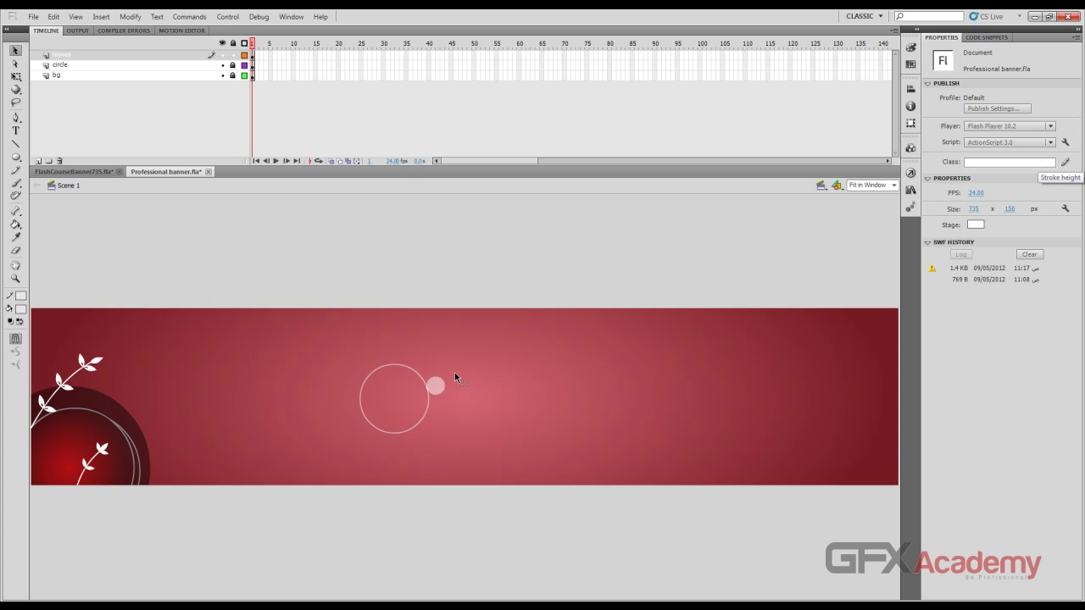
{"action": "left_click", "coordinate": [435, 387]}
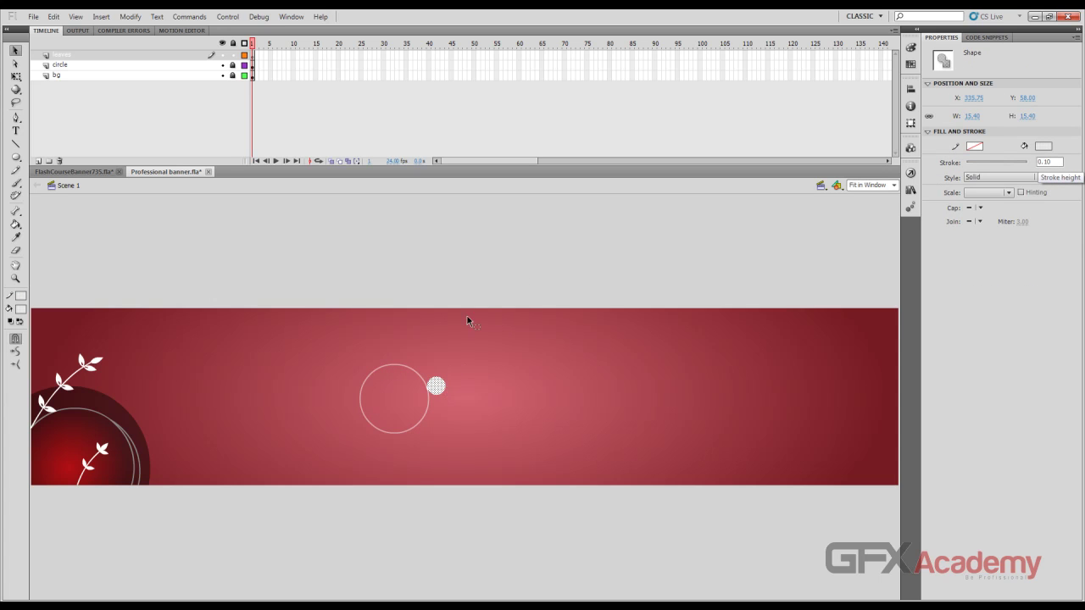
Set the whole circle outline's white stroke to one semi-transparent alpha, including the opaque segment beside the small dot
{"action": "left_click", "coordinate": [469, 320]}
{"action": "left_click", "coordinate": [435, 387]}
{"action": "left_click", "coordinate": [428, 393]}
{"action": "scroll", "coordinate": [428, 391], "scroll_direction": "up", "scroll_amount": 6}
{"action": "left_click", "coordinate": [708, 314]}
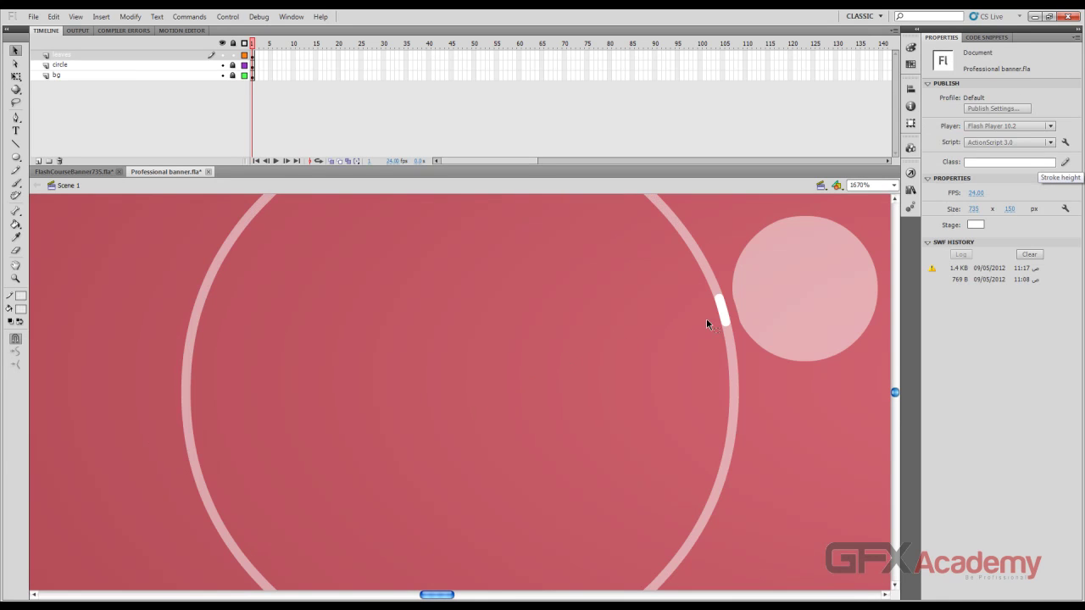
{"action": "left_click", "coordinate": [725, 315]}
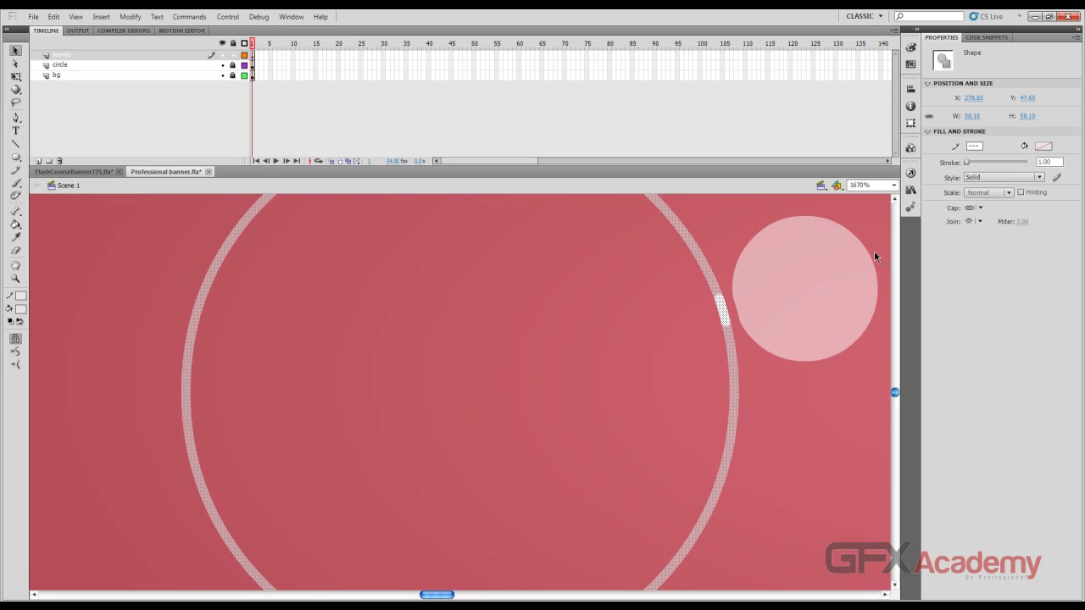
{"action": "left_click", "coordinate": [973, 146]}
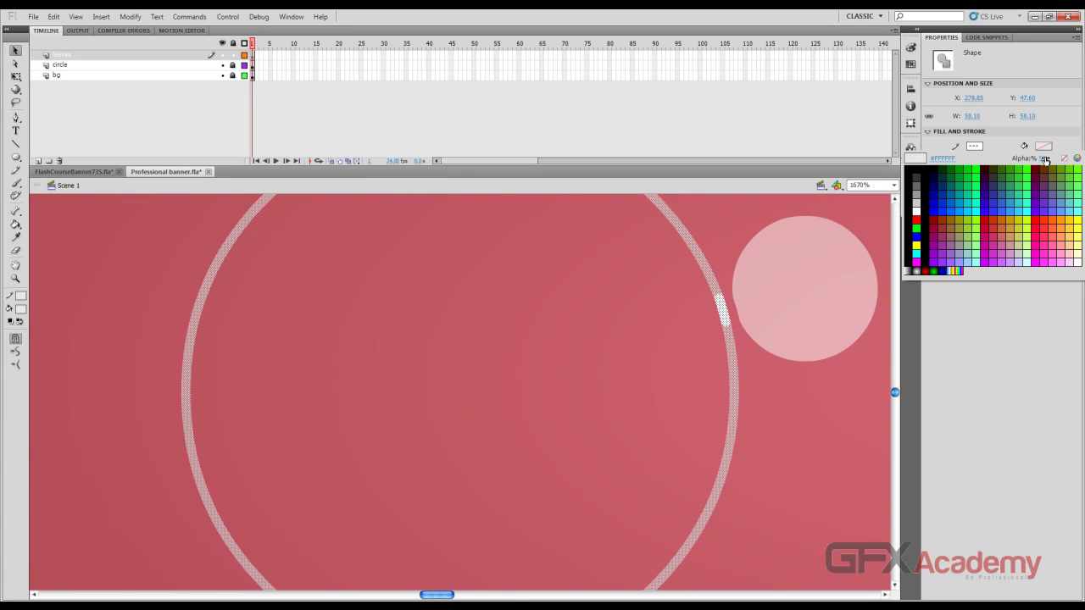
{"action": "key", "text": "Return"}
{"action": "left_click", "coordinate": [612, 337]}
Move the small semi-transparent dot left to about X 335.75 so it touches the circle outline's edge
{"action": "left_click", "coordinate": [780, 305]}
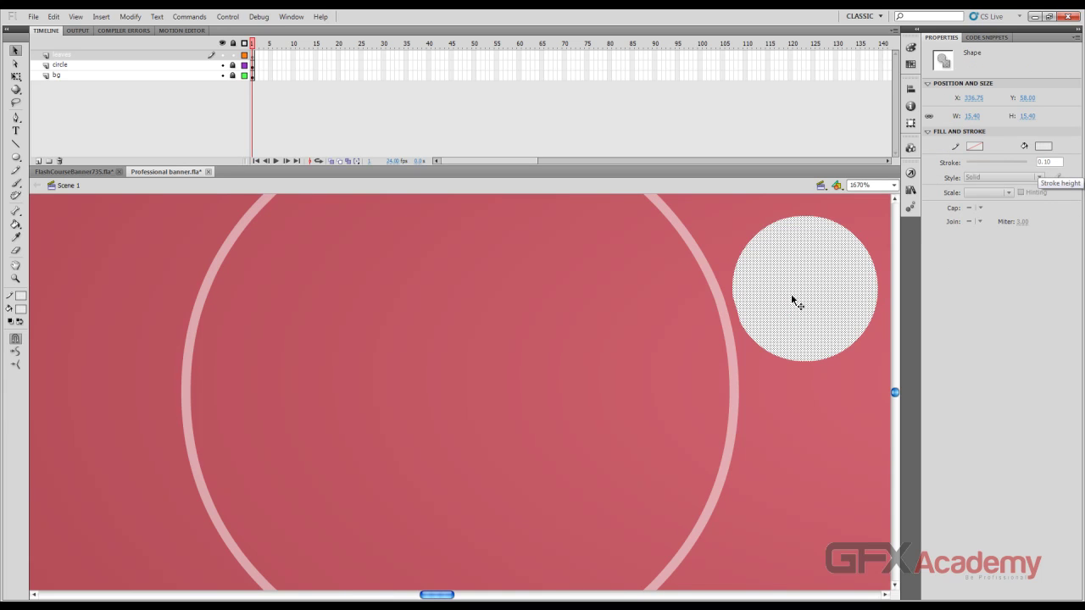
{"action": "left_click_drag", "start_coordinate": [792, 300], "coordinate": [771, 295]}
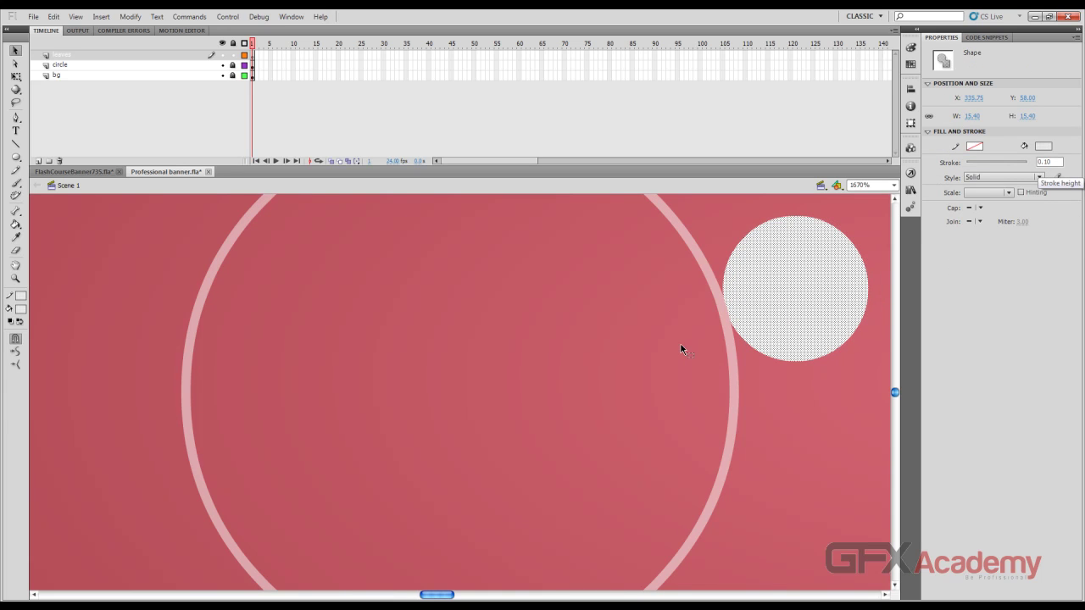
{"action": "key", "text": "ctrl+minus"}
{"action": "key", "text": "ctrl+minus"}
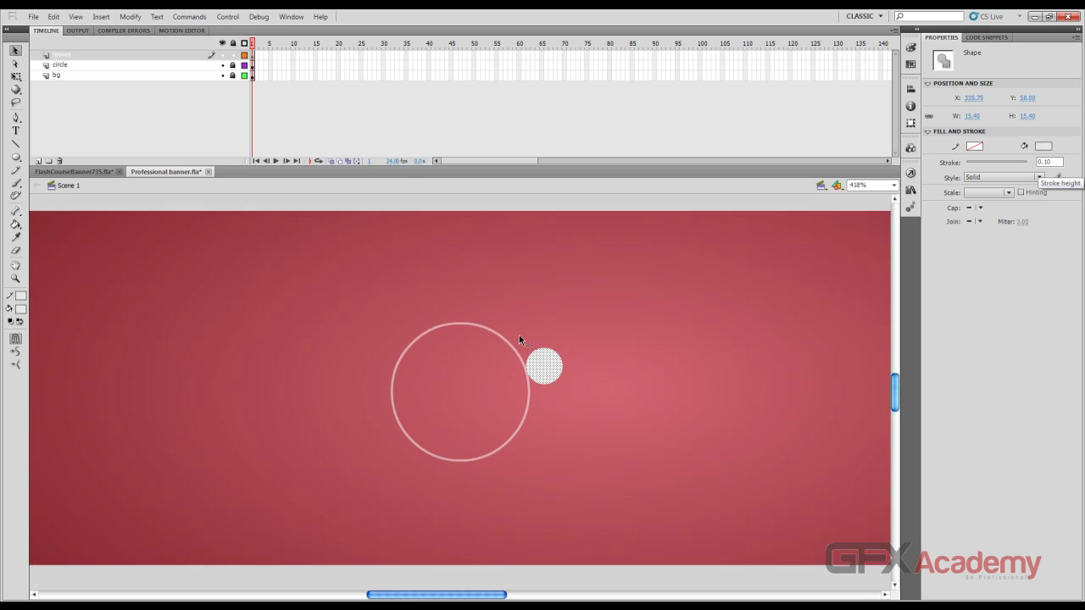
{"action": "scroll", "coordinate": [576, 296], "scroll_direction": "right", "scroll_amount": 2}
{"action": "scroll", "coordinate": [577, 297], "scroll_direction": "up", "scroll_amount": 1}
{"action": "left_click", "coordinate": [603, 321]}
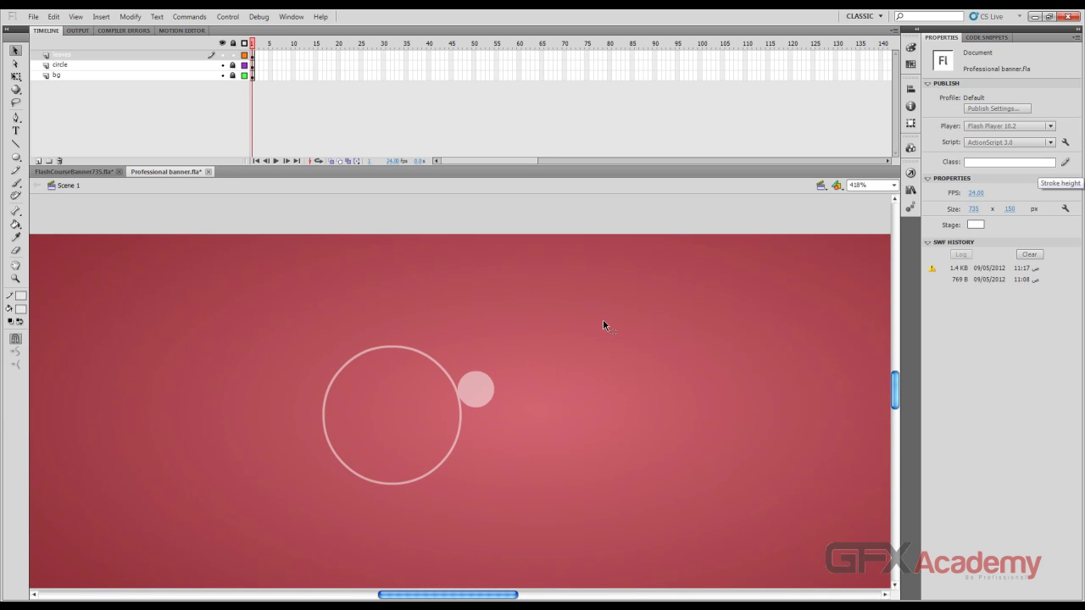
Check the reference banner, draw a semi-transparent white circle about 61 px wide right of the dot, and undo the extra tiny circle beside it
{"action": "key", "text": "ctrl+minus"}
{"action": "scroll", "coordinate": [259, 226], "scroll_direction": "right", "scroll_amount": 2}
{"action": "scroll", "coordinate": [259, 226], "scroll_direction": "up", "scroll_amount": 1}
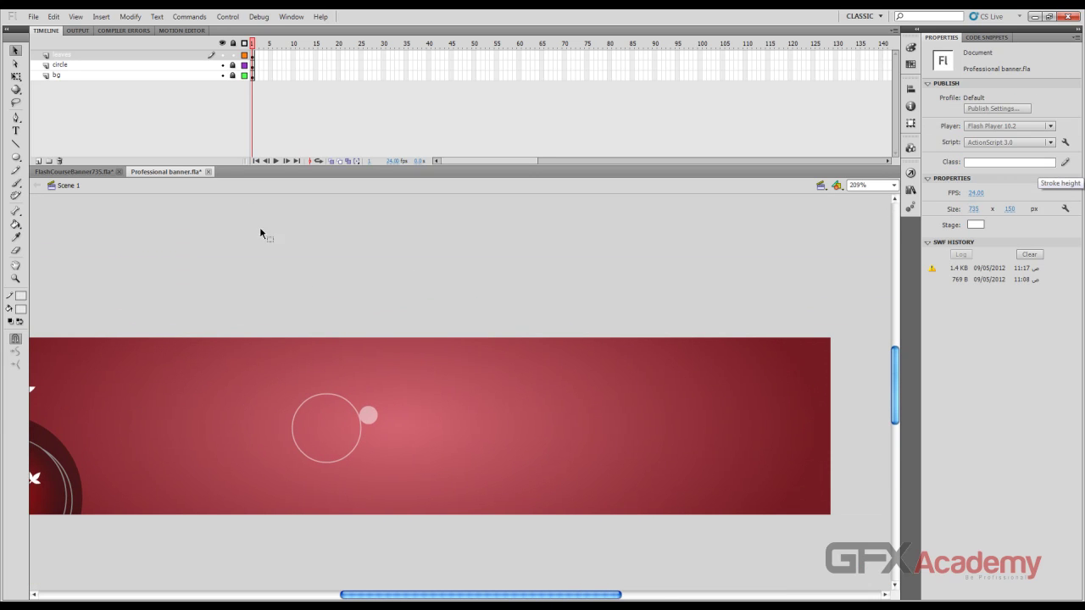
{"action": "left_click", "coordinate": [74, 172]}
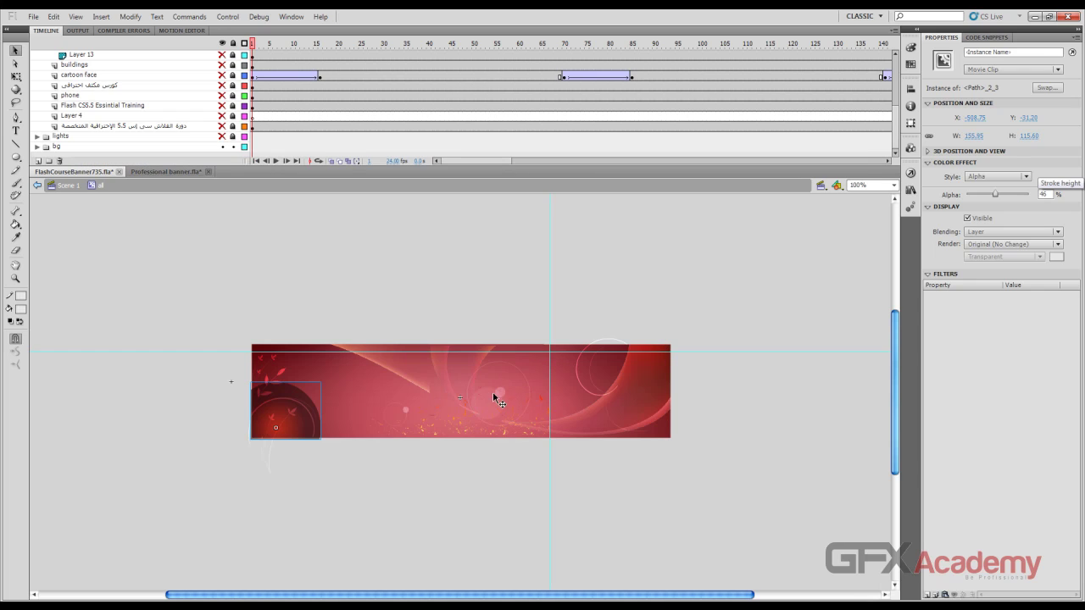
{"action": "left_click", "coordinate": [156, 172]}
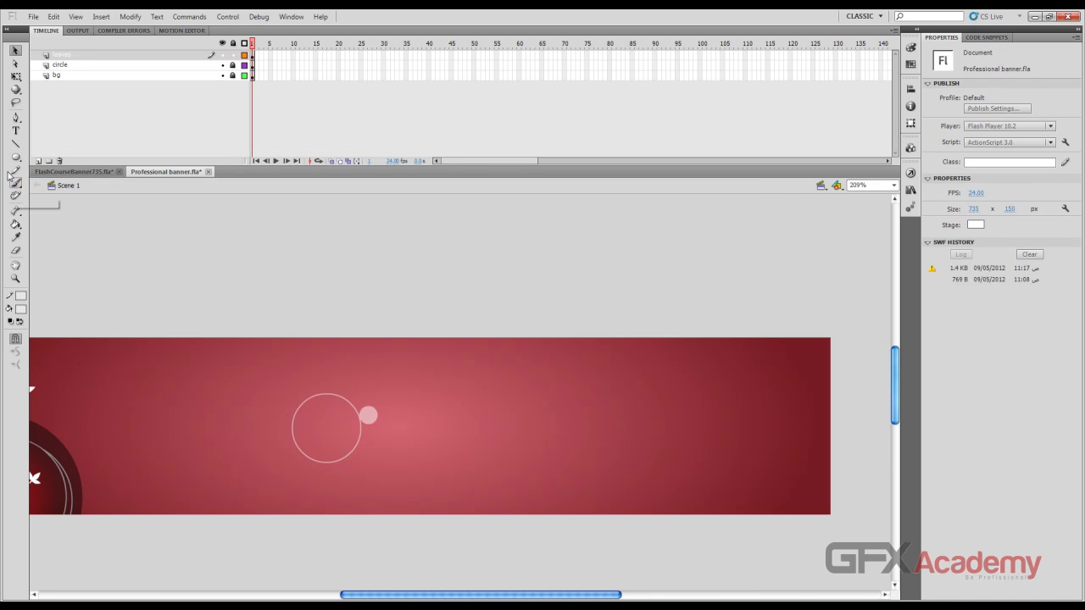
{"action": "left_click", "coordinate": [15, 157]}
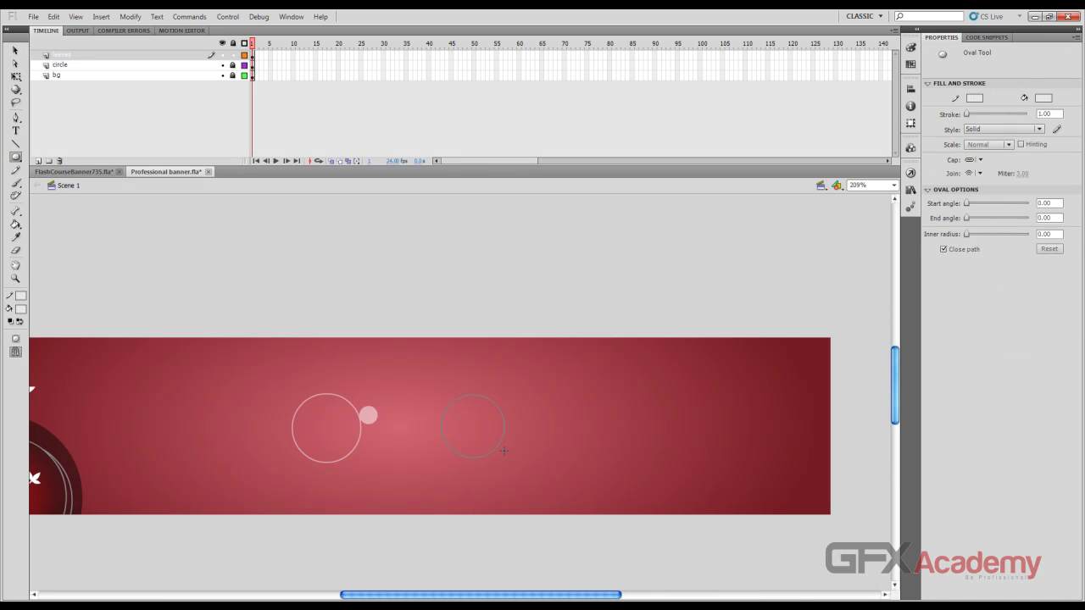
{"action": "left_click_drag", "start_coordinate": [504, 451], "coordinate": [521, 447]}
{"action": "mouse_move", "coordinate": [522, 402]}
{"action": "left_mouse_down"}
{"action": "mouse_move", "coordinate": [503, 425]}
{"action": "mouse_move", "coordinate": [537, 400]}
{"action": "left_mouse_up"}
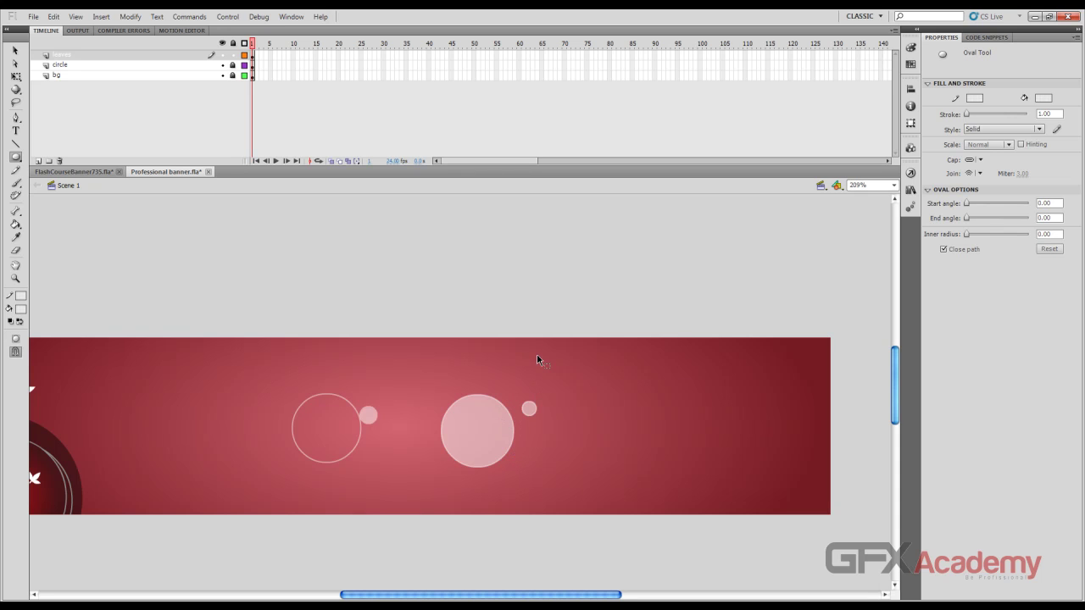
{"action": "key", "text": "ctrl+z"}
Enlarge the new circle's outline to about 90 x 90 px with Free Transform, so that it surrounds the filled circle
{"action": "left_click", "coordinate": [15, 50]}
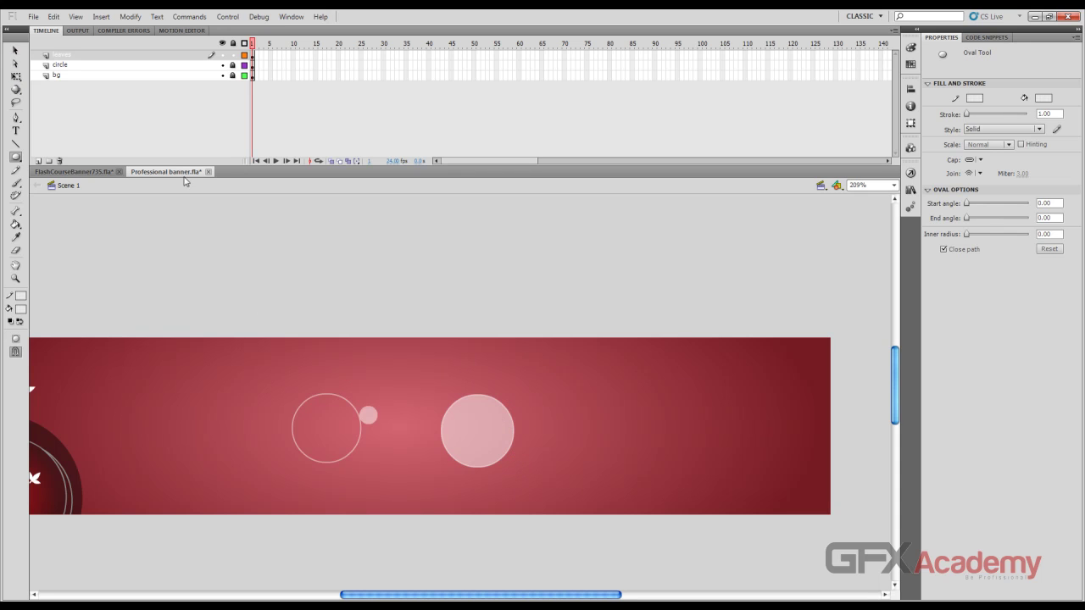
{"action": "left_click", "coordinate": [479, 402]}
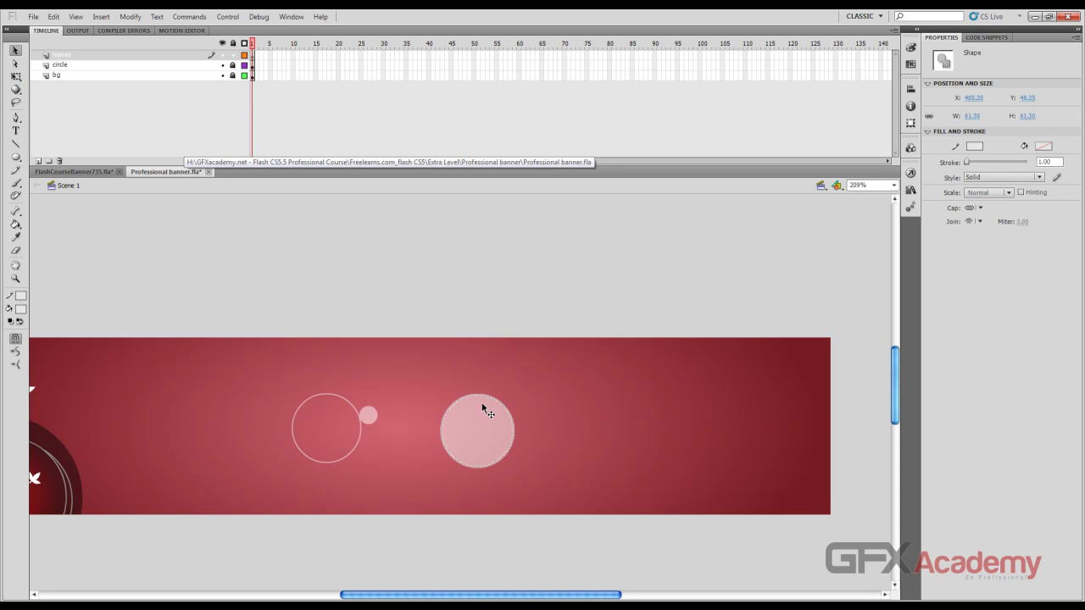
{"action": "key", "text": "q"}
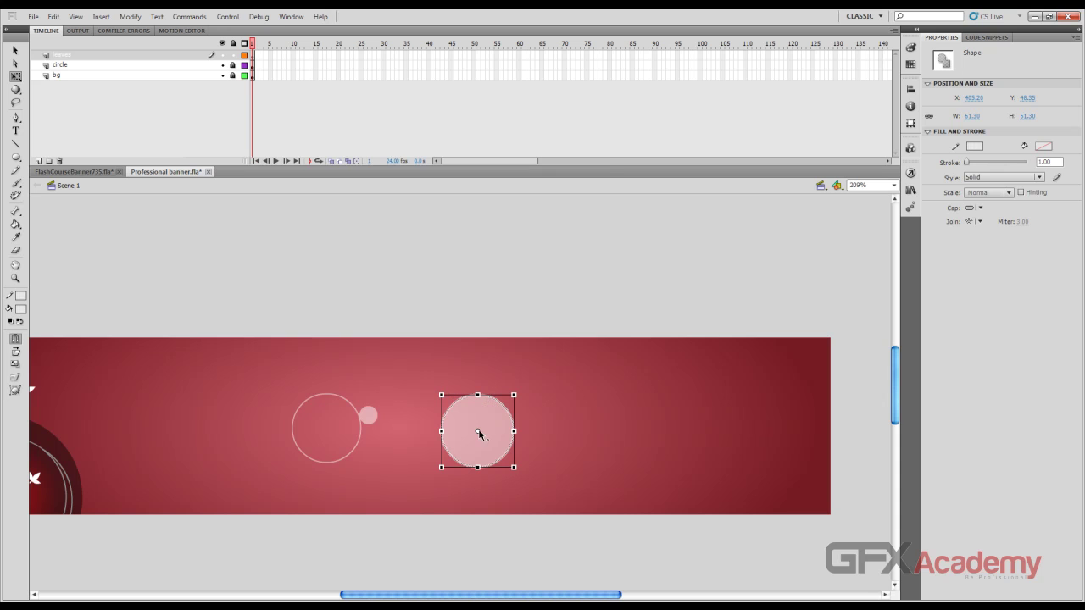
{"action": "left_click_drag", "start_coordinate": [479, 434], "coordinate": [477, 467]}
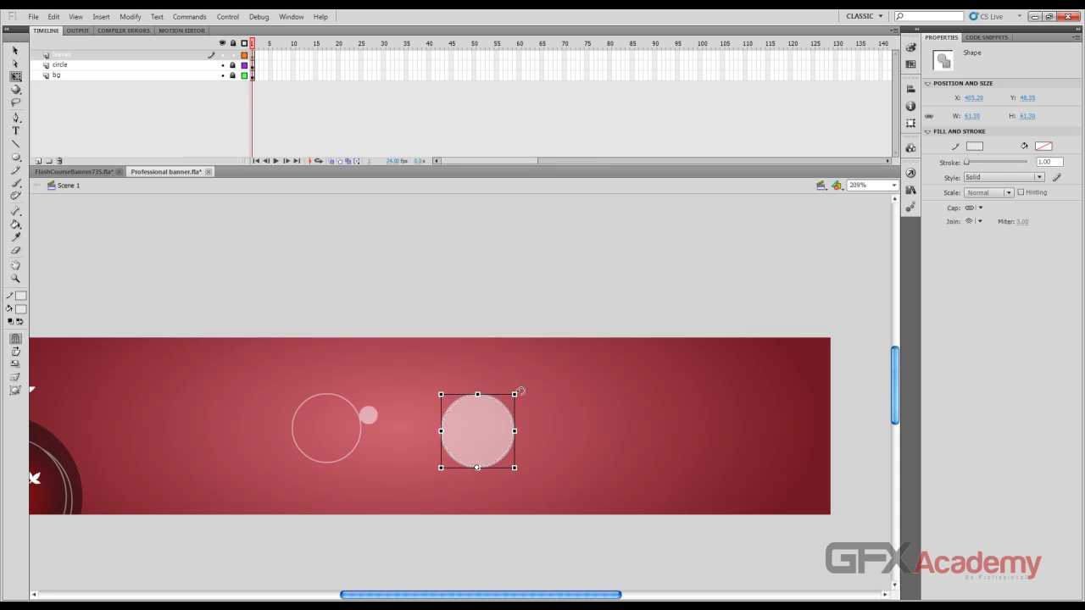
{"action": "left_click_drag", "start_coordinate": [514, 394], "coordinate": [564, 365]}
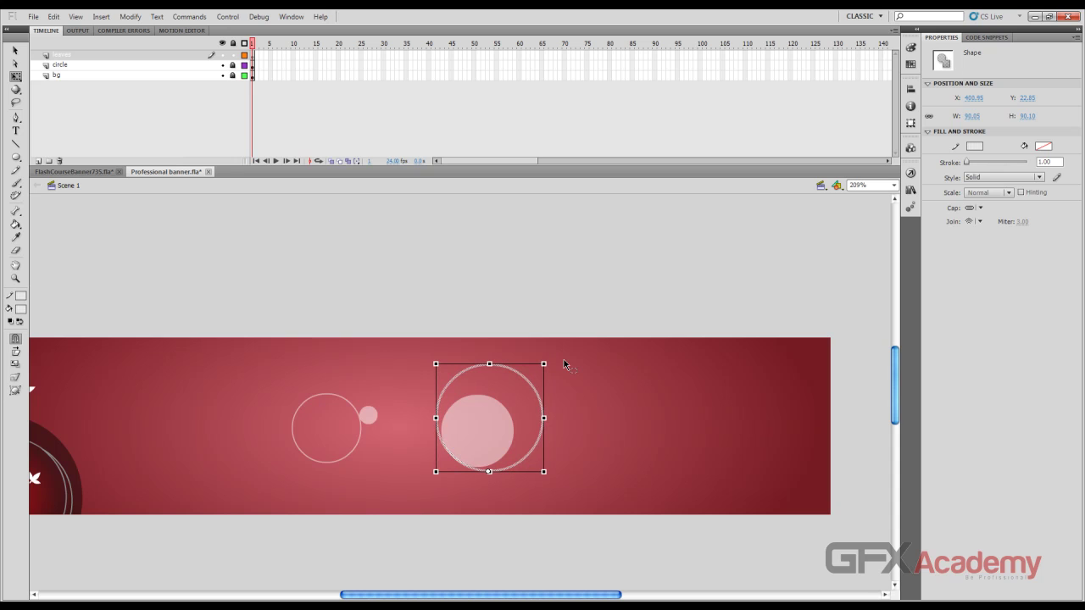
{"action": "left_click", "coordinate": [16, 51]}
Draw a small semi-transparent circle about 23 px wide inside the large outline, overlapping the right edge of the filled circle
{"action": "left_click", "coordinate": [16, 156]}
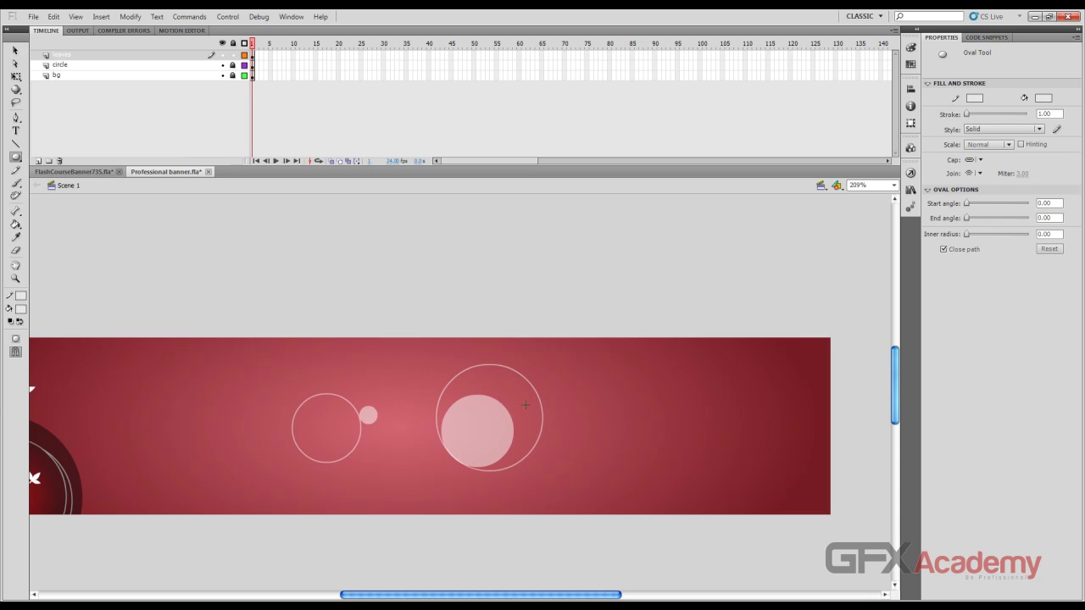
{"action": "left_click_drag", "start_coordinate": [525, 406], "coordinate": [499, 432]}
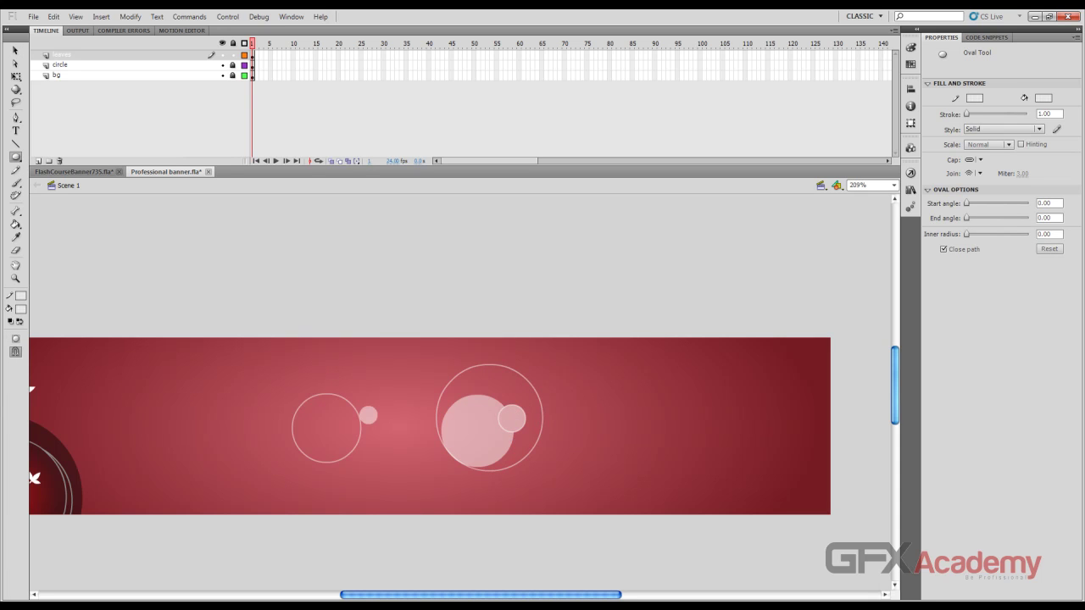
{"action": "left_click", "coordinate": [16, 51]}
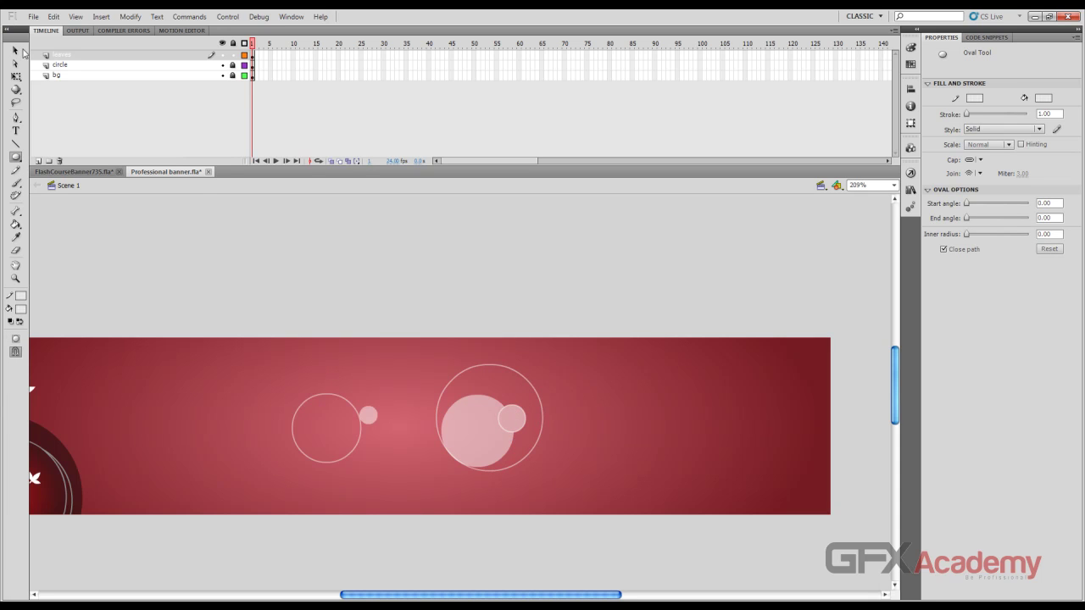
Try to remove the small circle's outline where it overlaps the larger filled circle
{"action": "left_click", "coordinate": [519, 411]}
{"action": "left_click", "coordinate": [515, 417]}
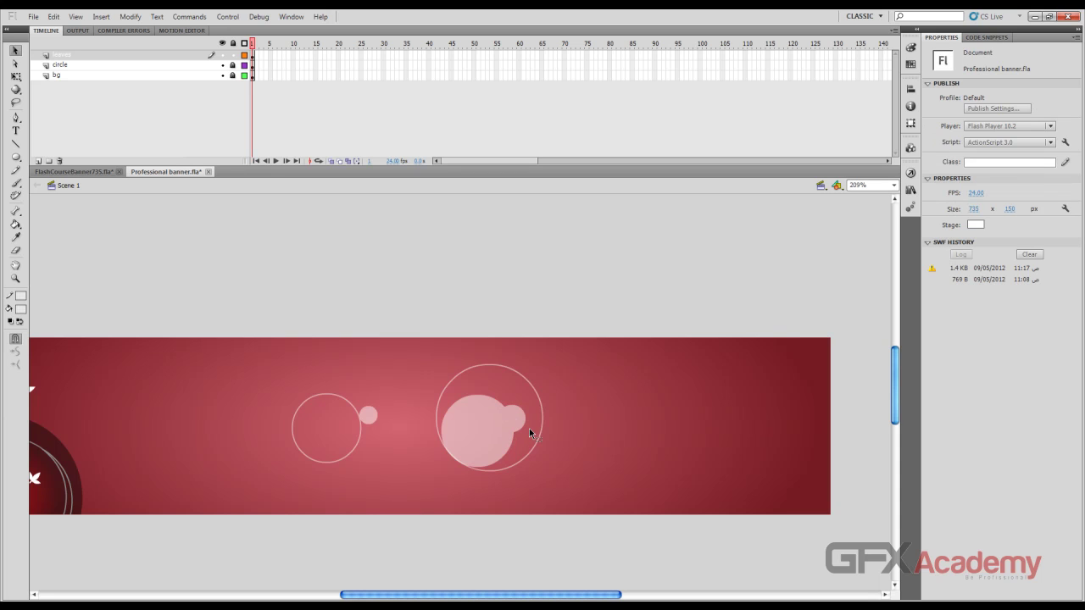
{"action": "left_click", "coordinate": [529, 429]}
{"action": "left_click", "coordinate": [529, 428]}
{"action": "left_click", "coordinate": [529, 428]}
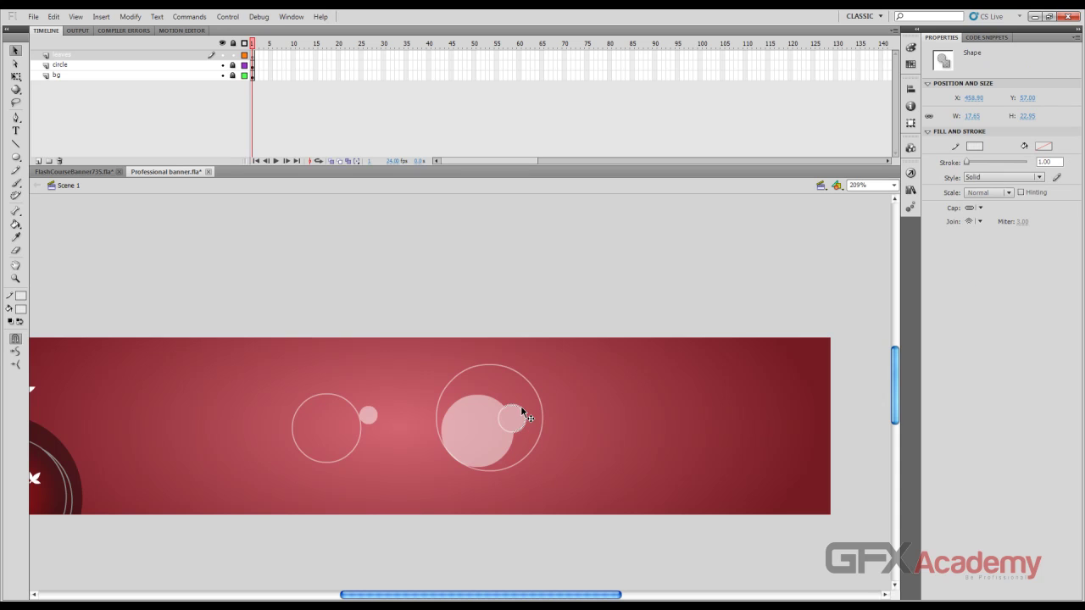
Remove the outline of the small circle overlapping the large filled circle and place its fill back over the notch
{"action": "left_click", "coordinate": [521, 413]}
{"action": "left_click_drag", "start_coordinate": [521, 414], "coordinate": [571, 399]}
{"action": "left_click", "coordinate": [610, 382]}
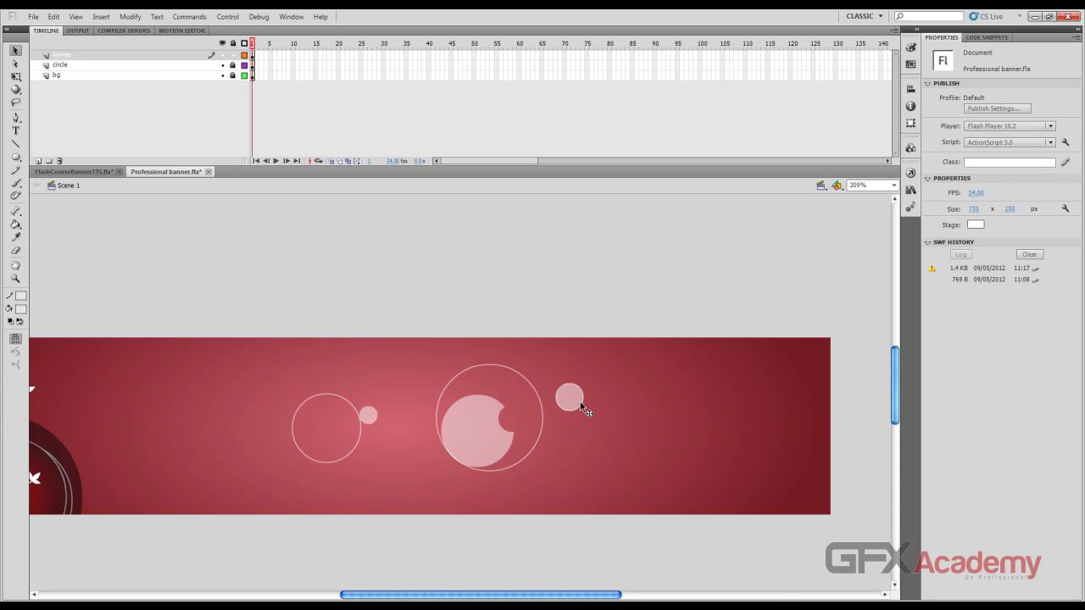
{"action": "left_click", "coordinate": [581, 403]}
{"action": "left_click", "coordinate": [582, 402]}
{"action": "left_click", "coordinate": [577, 401]}
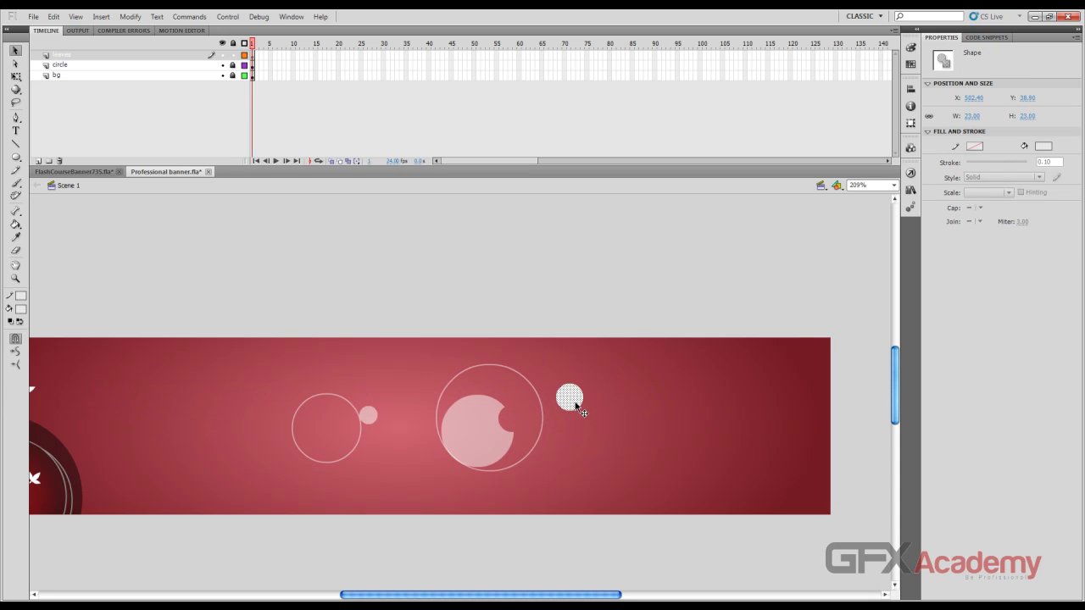
{"action": "left_click_drag", "start_coordinate": [578, 401], "coordinate": [515, 418]}
Raise the fill alpha of the small circle sitting in the notch so it looks brighter than the large circle
{"action": "left_click", "coordinate": [1048, 147]}
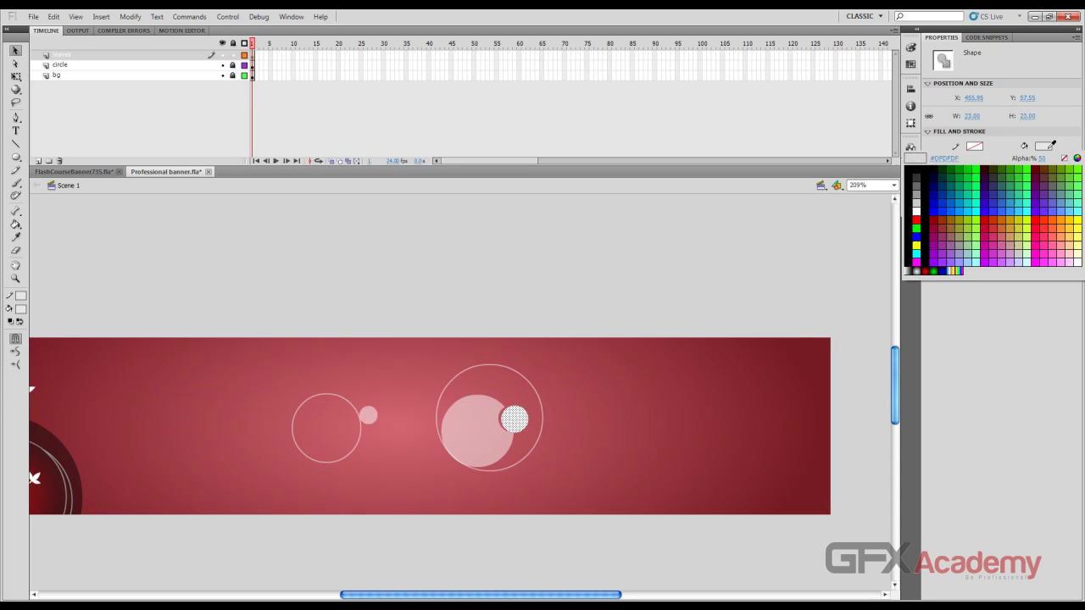
{"action": "left_click", "coordinate": [1044, 160]}
{"action": "key", "text": "Return"}
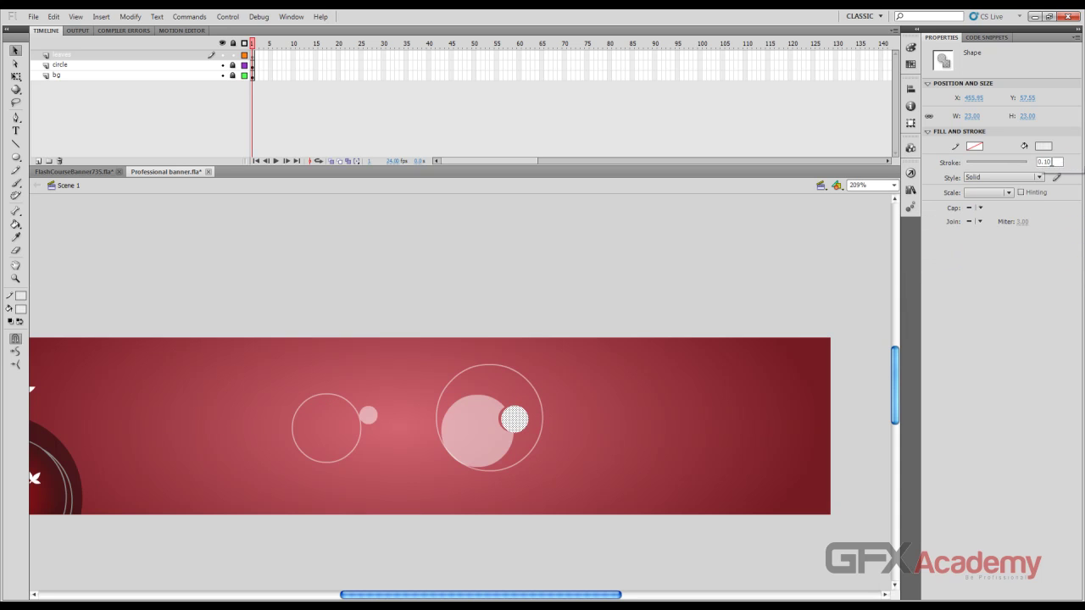
{"action": "left_click", "coordinate": [564, 241]}
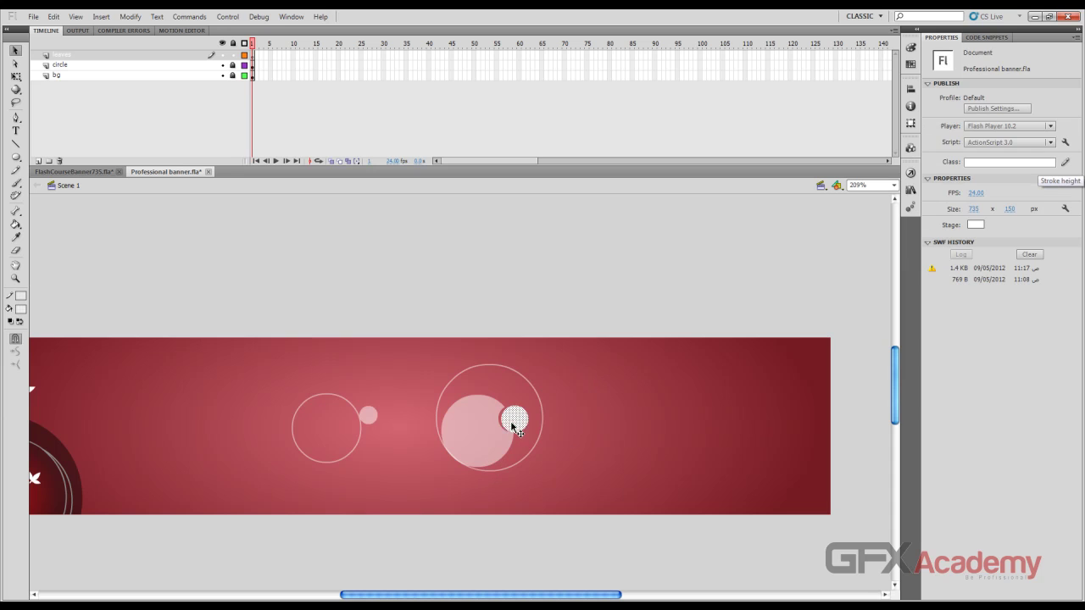
Lower the fill alpha of the large filled circle to make it more transparent
{"action": "left_click", "coordinate": [508, 424]}
{"action": "left_click", "coordinate": [1043, 146]}
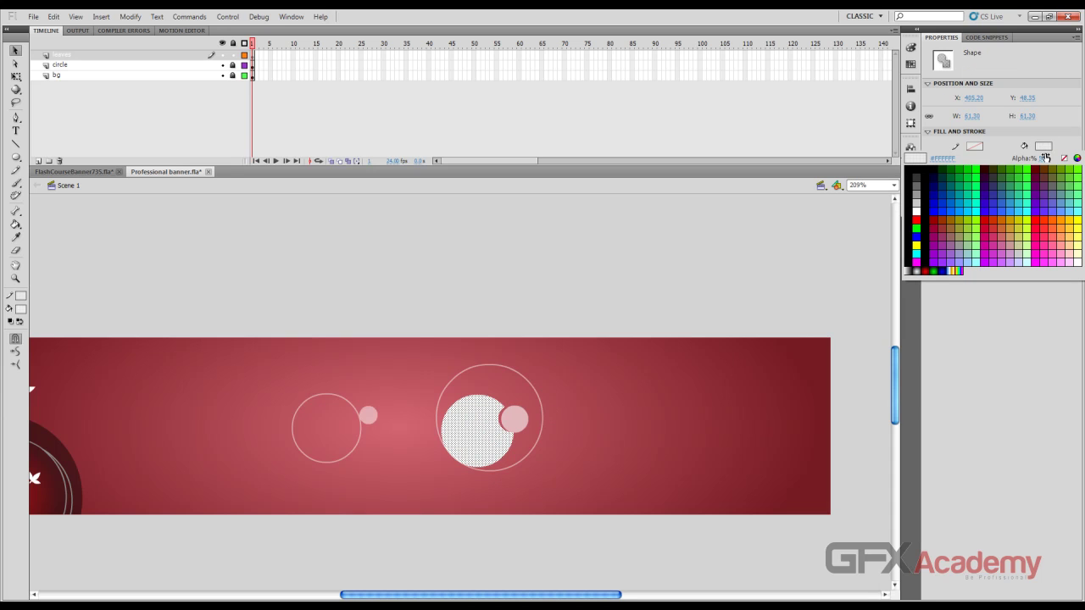
{"action": "left_click", "coordinate": [1046, 158]}
{"action": "key", "text": "Return"}
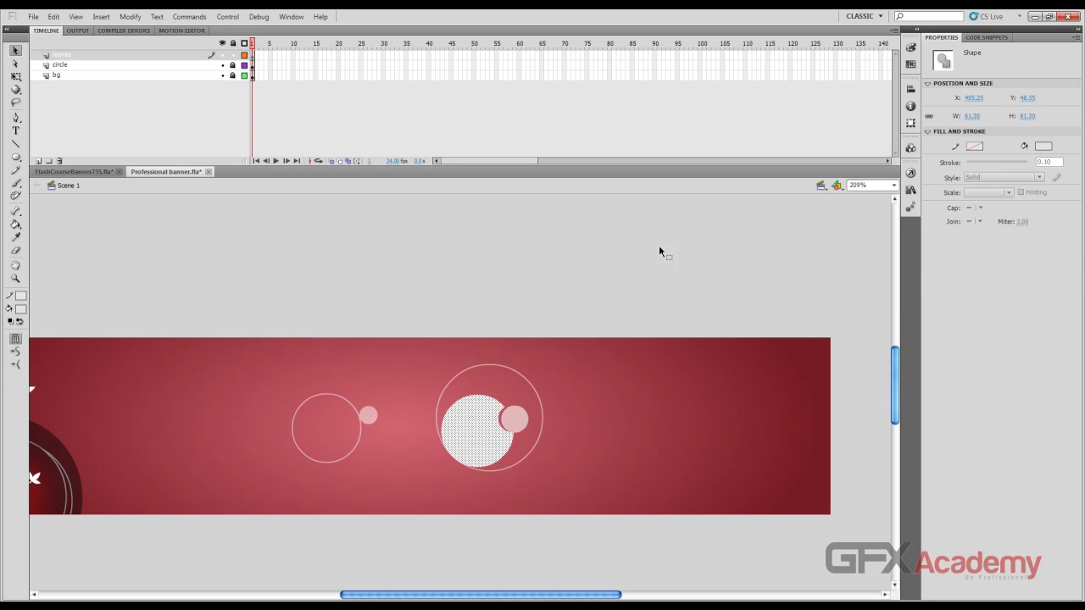
Nudge the small circle slightly left so that it fits exactly into the notch of the large filled circle
{"action": "left_click", "coordinate": [533, 421]}
{"action": "left_click", "coordinate": [518, 428]}
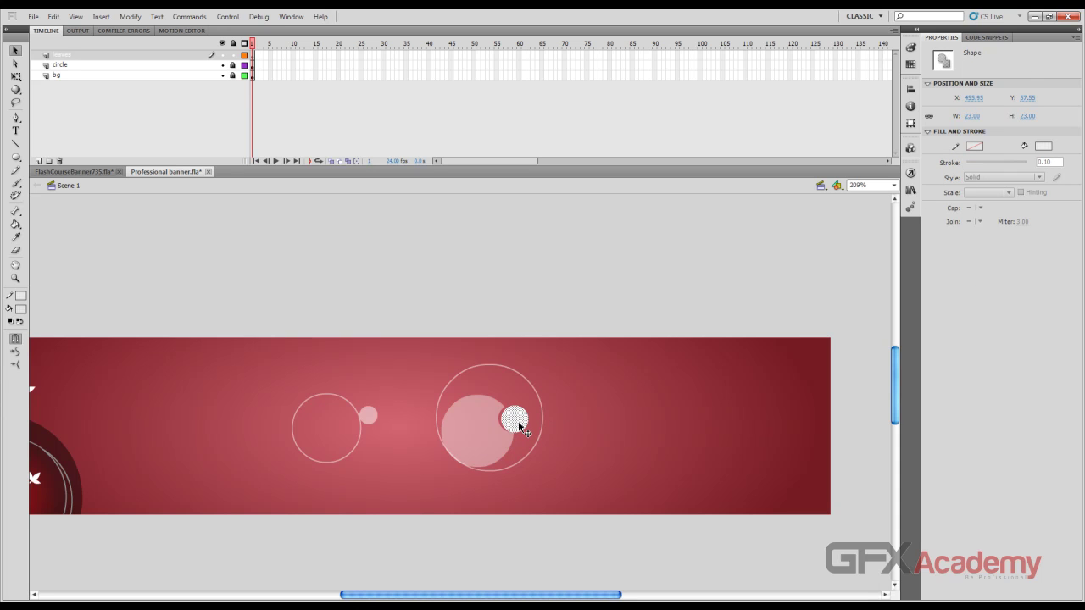
{"action": "left_click_drag", "start_coordinate": [518, 420], "coordinate": [514, 420]}
{"action": "left_click", "coordinate": [521, 300]}
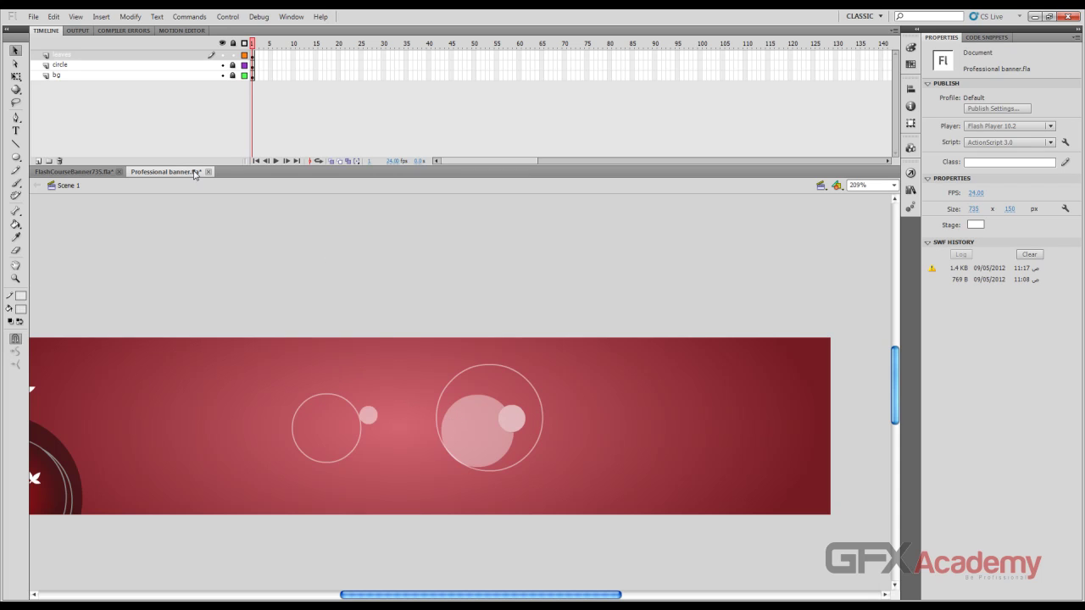
Check the design in FlashCourseBanner735.fla, then in Professional banner.fla lock the leaves layer and add a new layer directly beneath it
{"action": "left_click", "coordinate": [71, 172]}
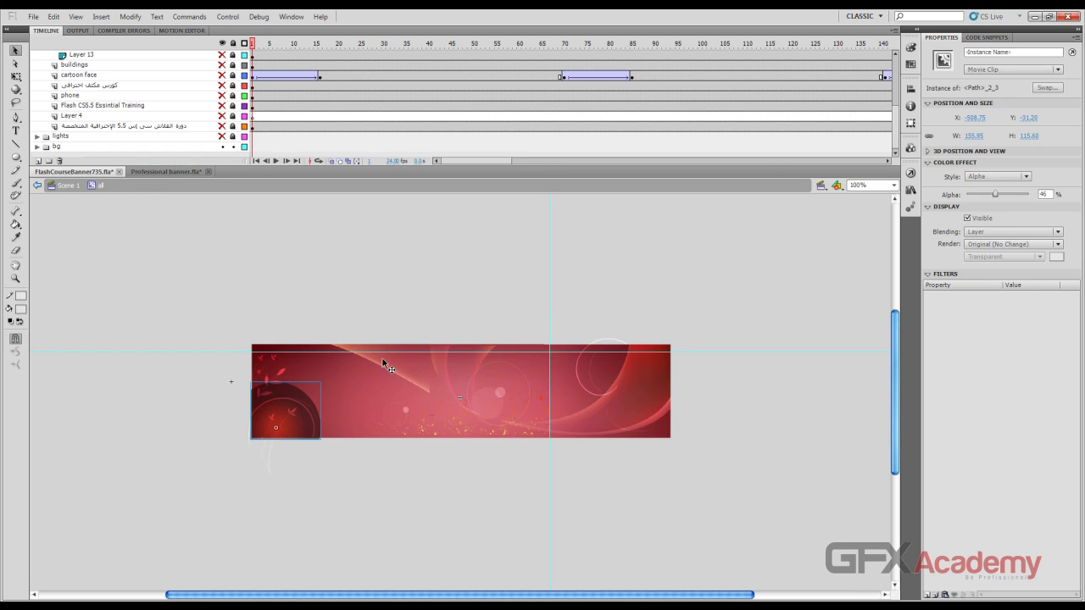
{"action": "left_click", "coordinate": [166, 171]}
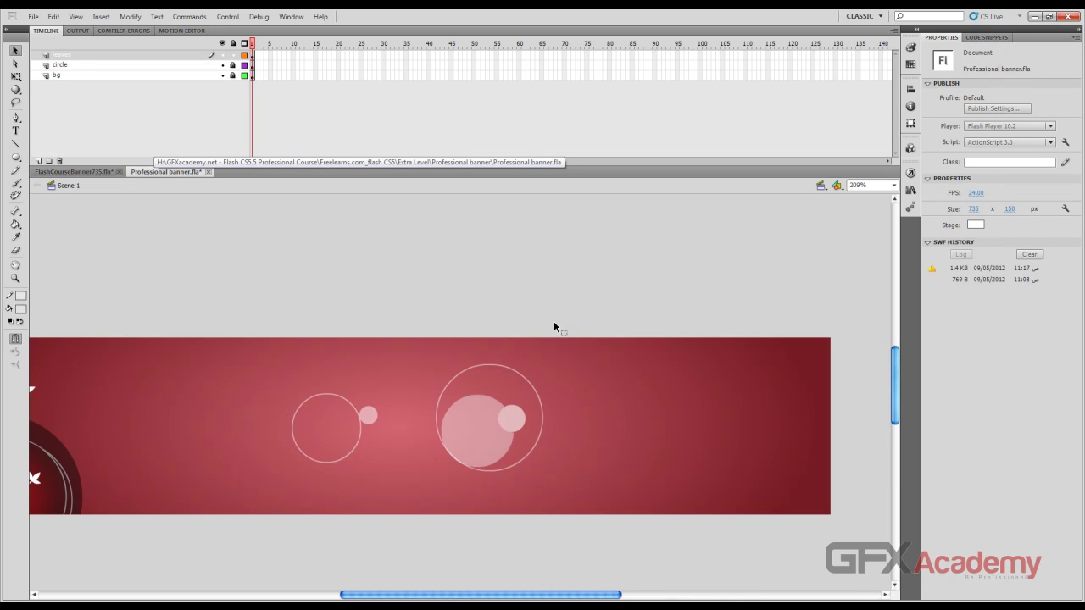
{"action": "key", "text": "ctrl+minus"}
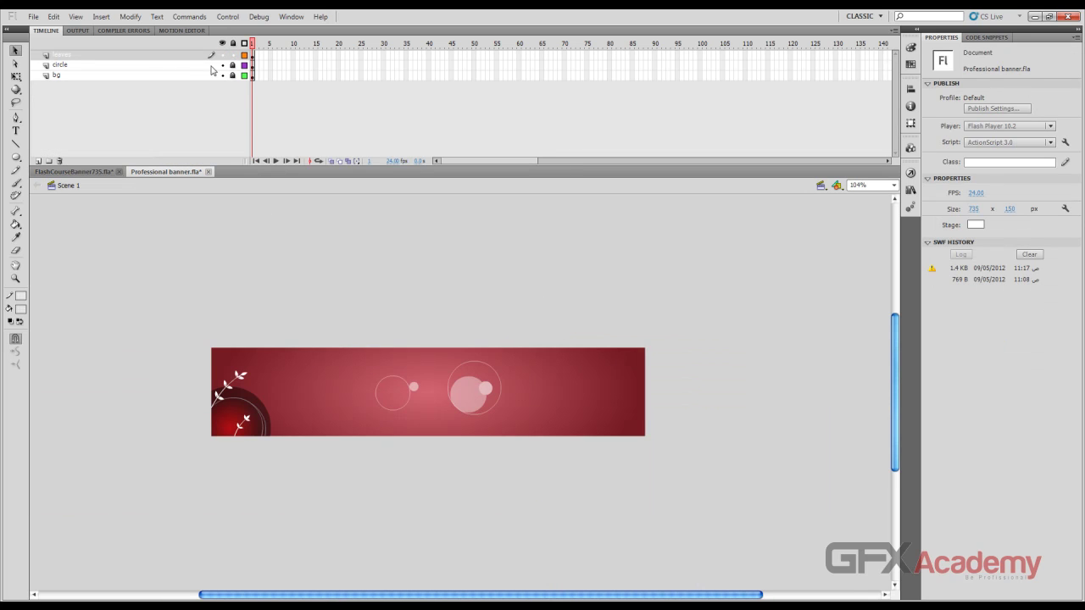
{"action": "left_click", "coordinate": [38, 161]}
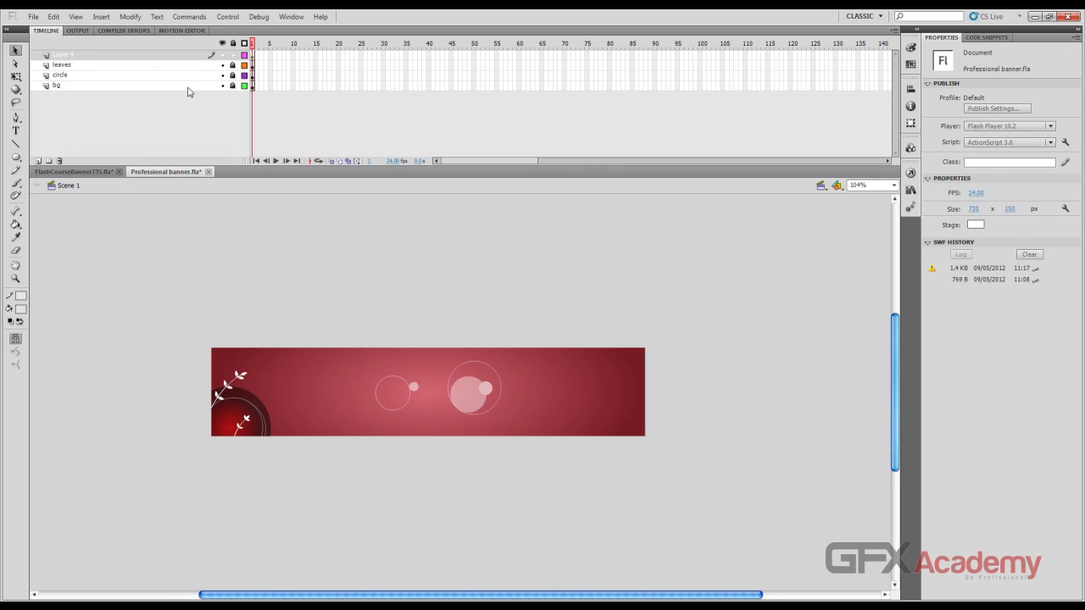
{"action": "left_click_drag", "start_coordinate": [174, 59], "coordinate": [175, 70]}
Draw a rectangle about 455 by 85 px across the banner's upper edge, with no stroke and a white fill at 100% alpha
{"action": "left_click", "coordinate": [16, 157]}
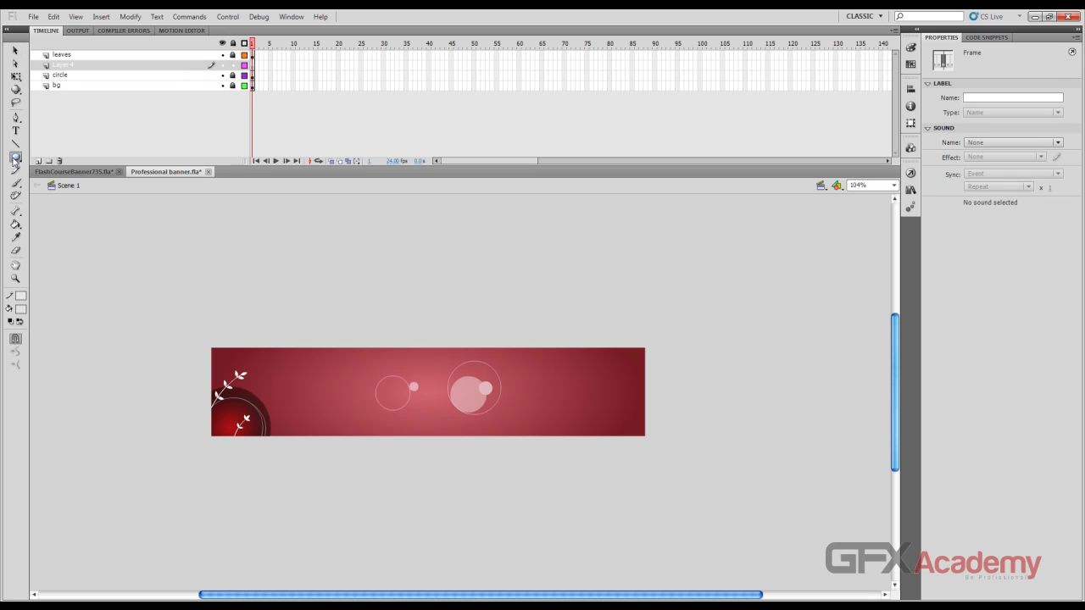
{"action": "left_click", "coordinate": [36, 157]}
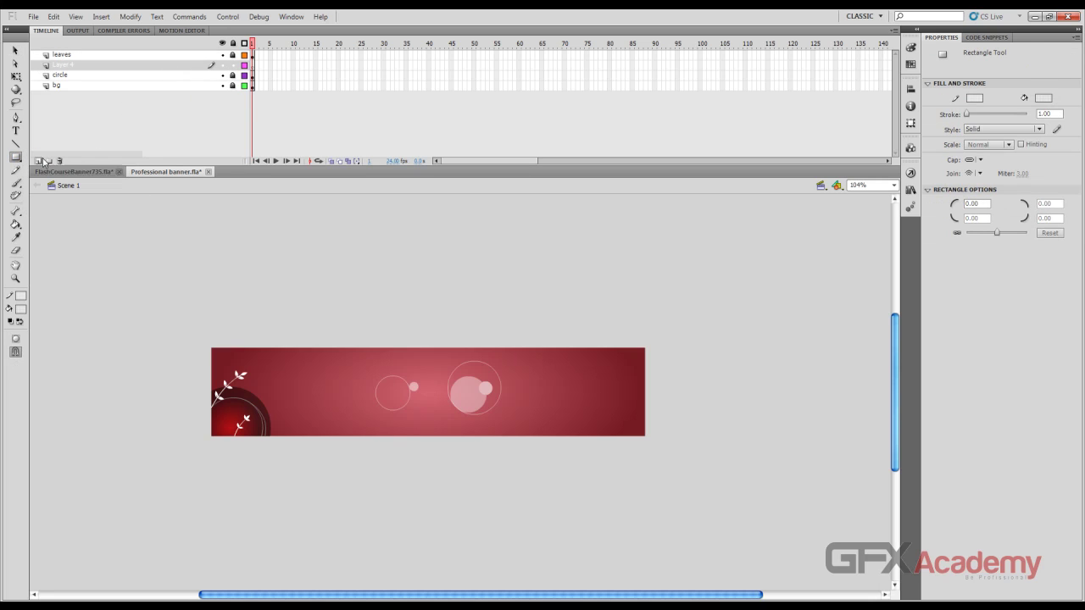
{"action": "left_click", "coordinate": [21, 295]}
{"action": "double_click", "coordinate": [158, 309]}
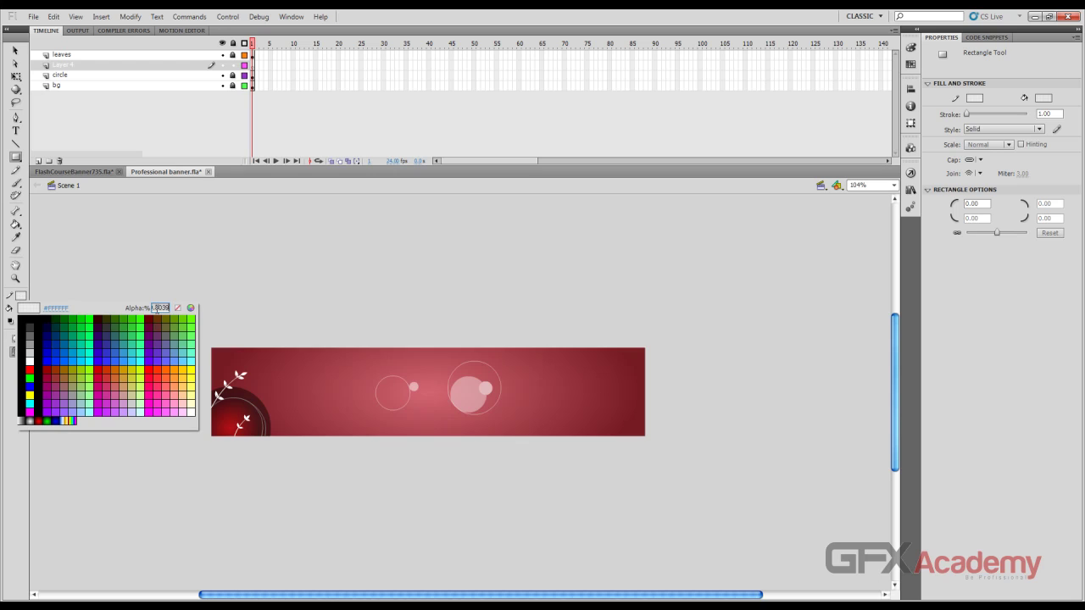
{"action": "type", "text": "100"}
{"action": "key", "text": "Return"}
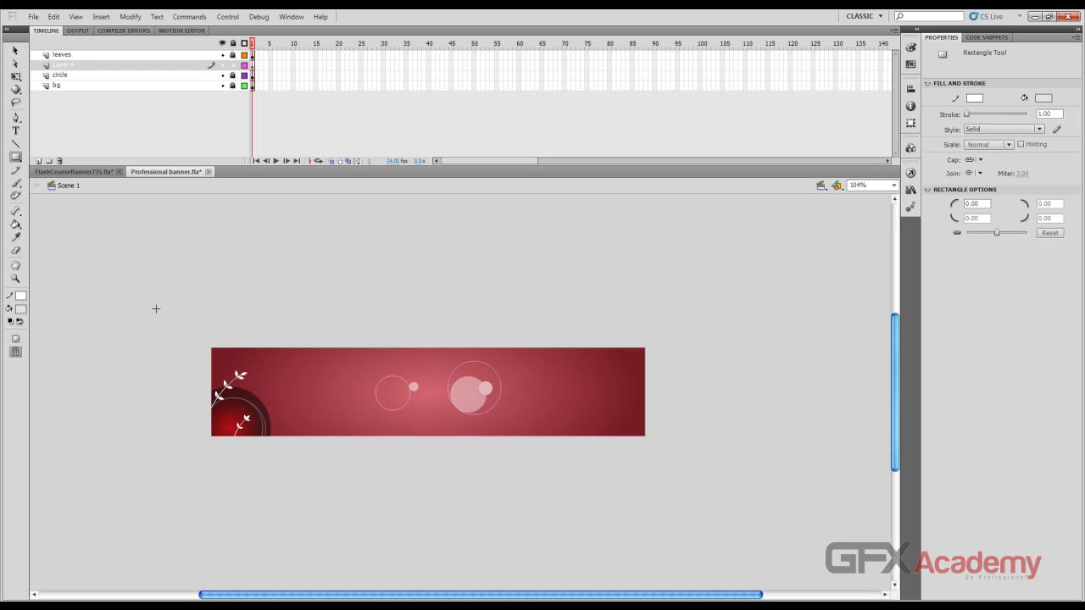
{"action": "left_click", "coordinate": [18, 296]}
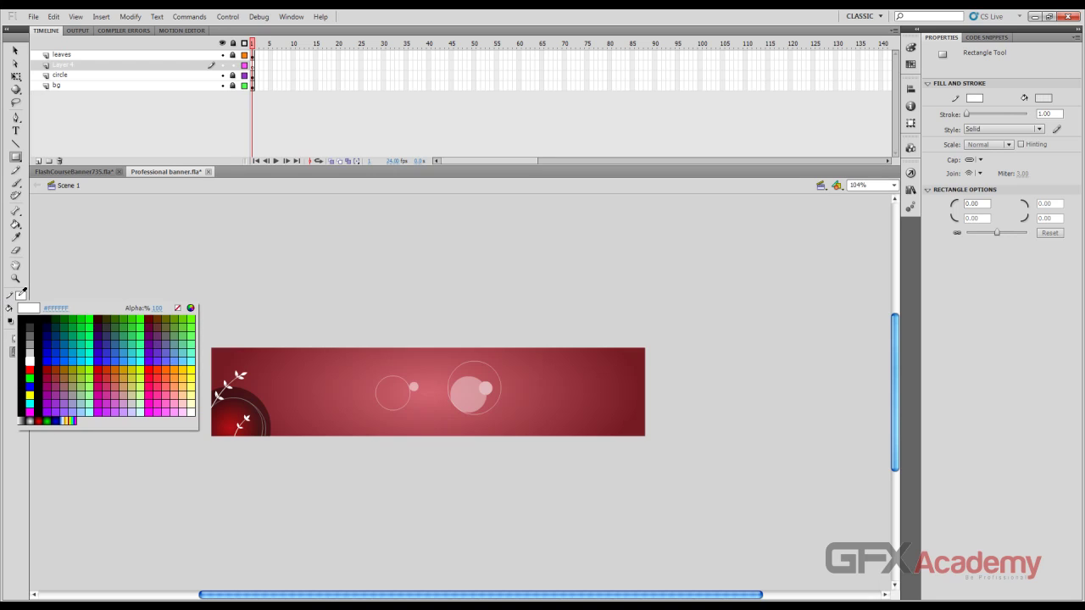
{"action": "left_click", "coordinate": [176, 308]}
{"action": "left_click", "coordinate": [21, 310]}
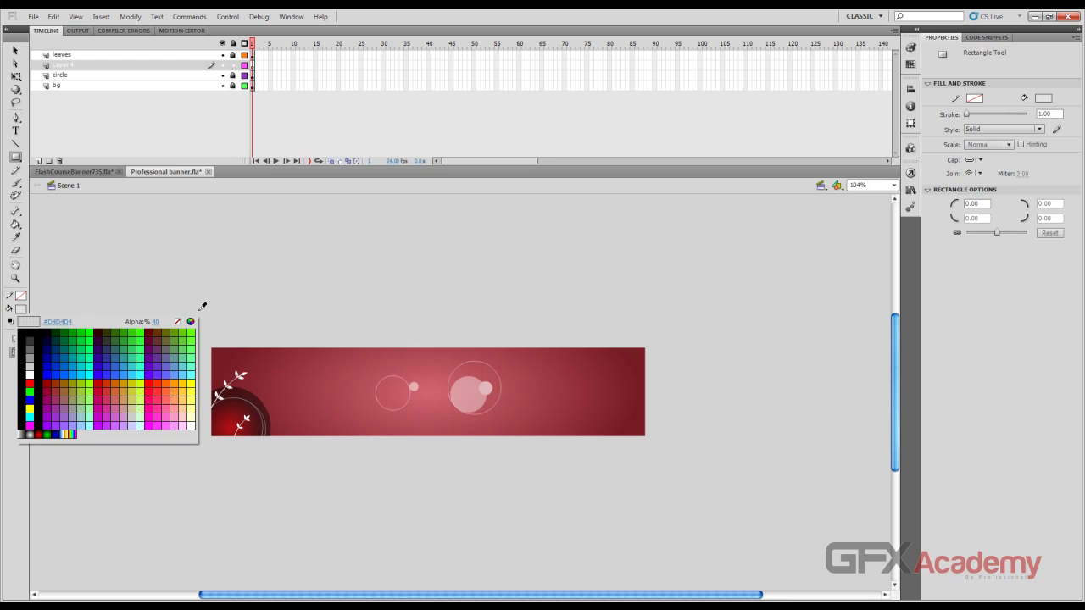
{"action": "left_click_drag", "start_coordinate": [159, 326], "coordinate": [102, 321]}
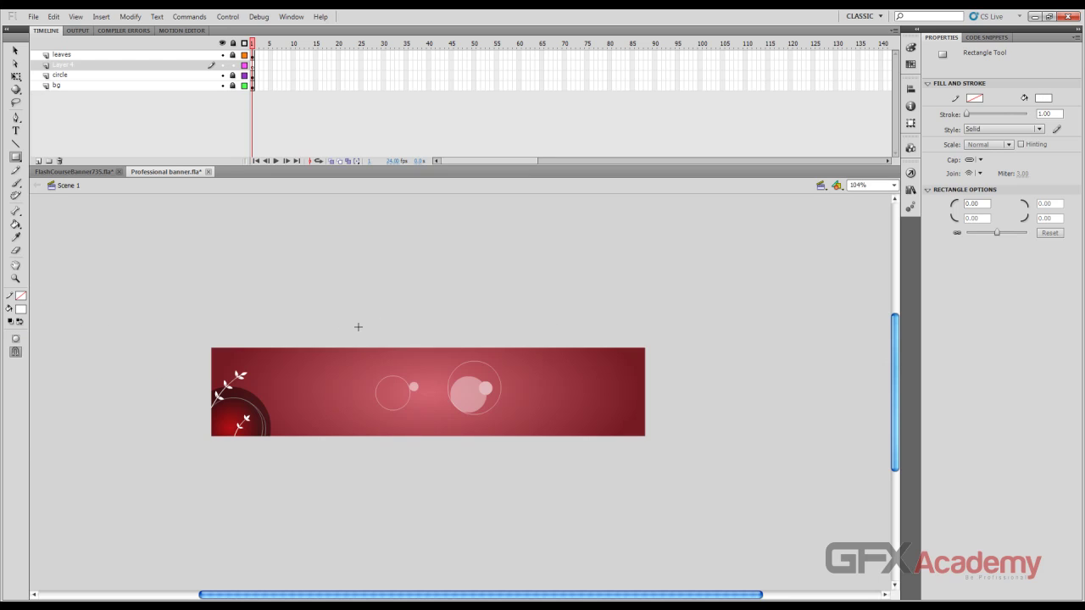
{"action": "left_click_drag", "start_coordinate": [357, 326], "coordinate": [626, 378]}
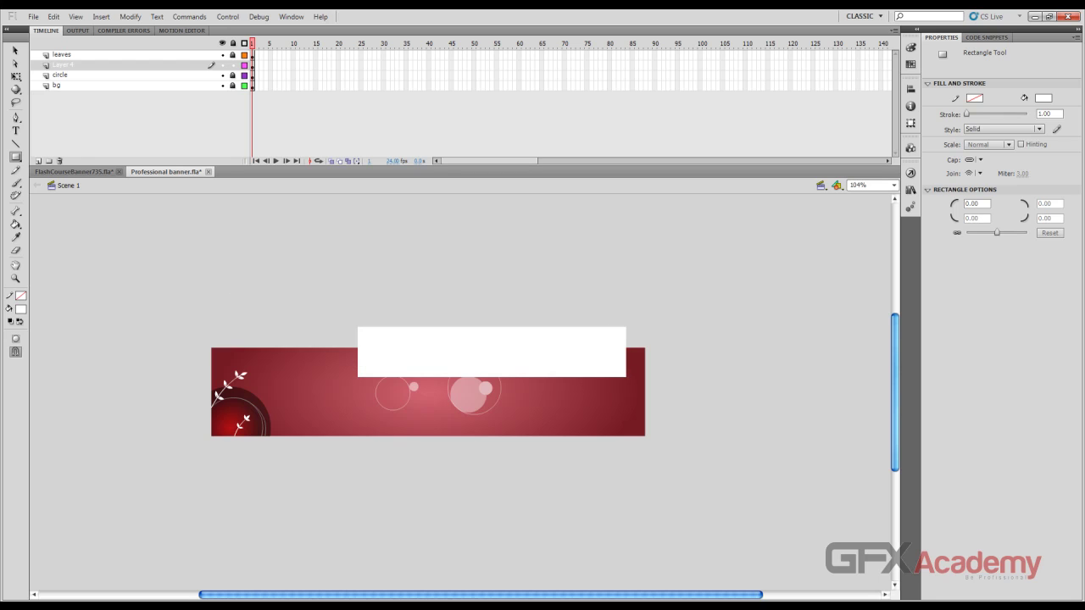
Set the white rectangle's fill alpha to 50%
{"action": "left_click", "coordinate": [15, 50]}
{"action": "left_click", "coordinate": [500, 339]}
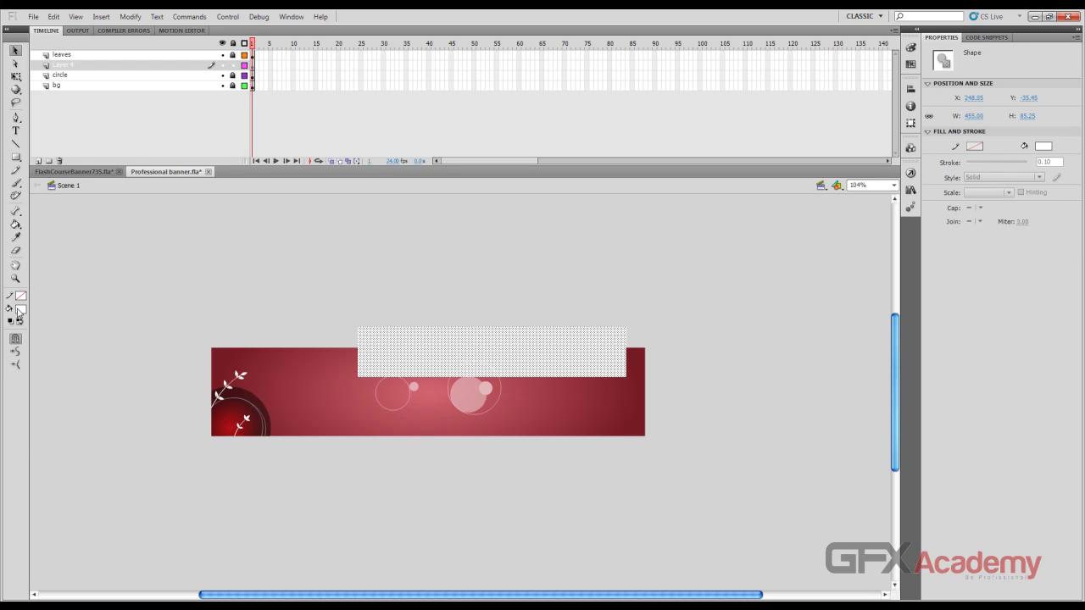
{"action": "left_click", "coordinate": [21, 308]}
{"action": "left_click", "coordinate": [159, 321]}
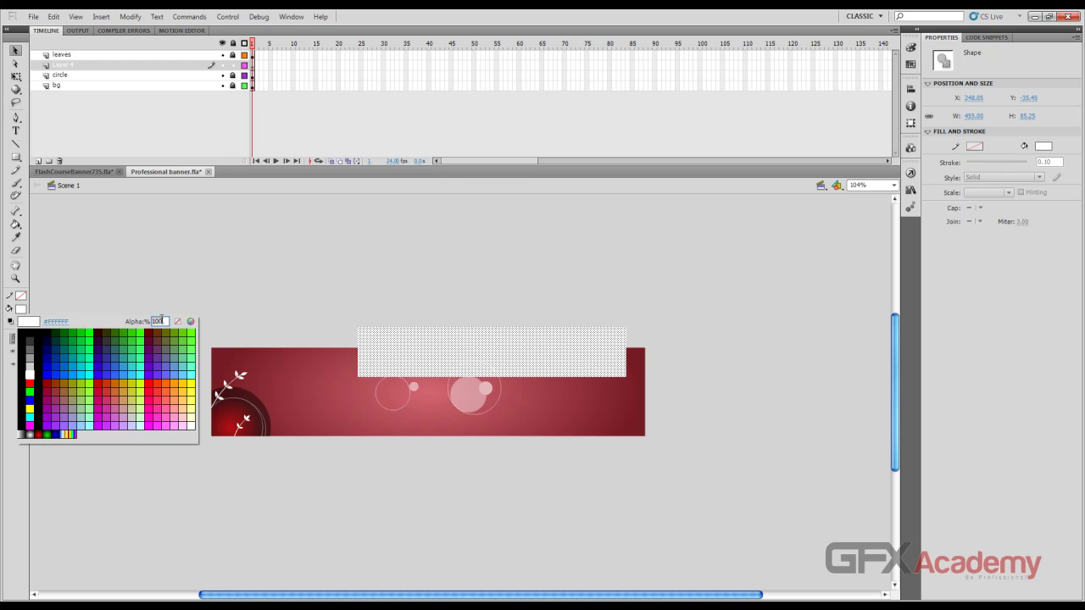
{"action": "type", "text": "50"}
{"action": "key", "text": "Return"}
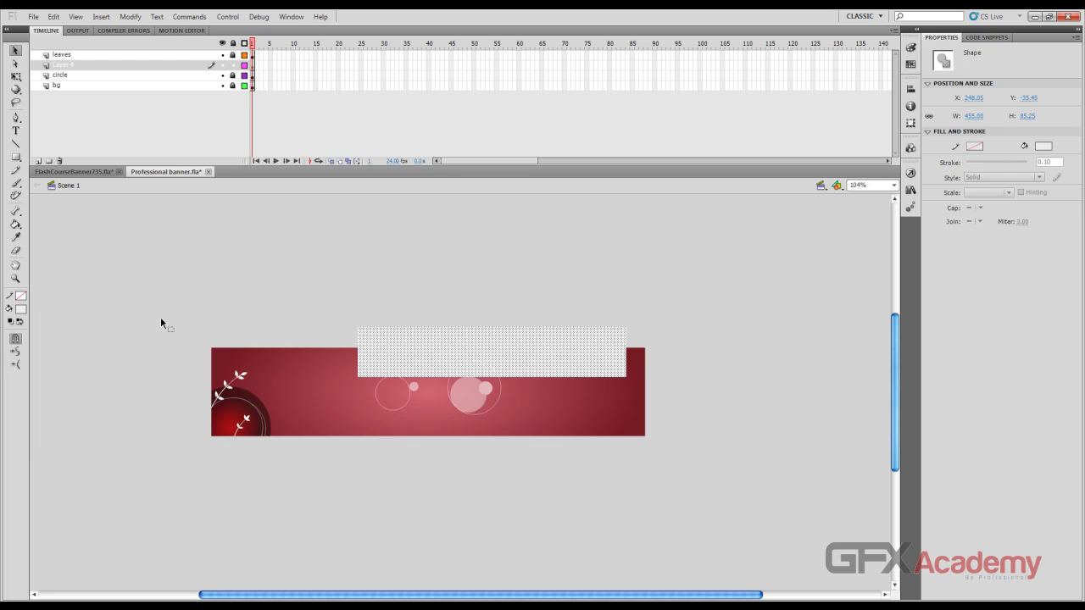
{"action": "left_click", "coordinate": [347, 280]}
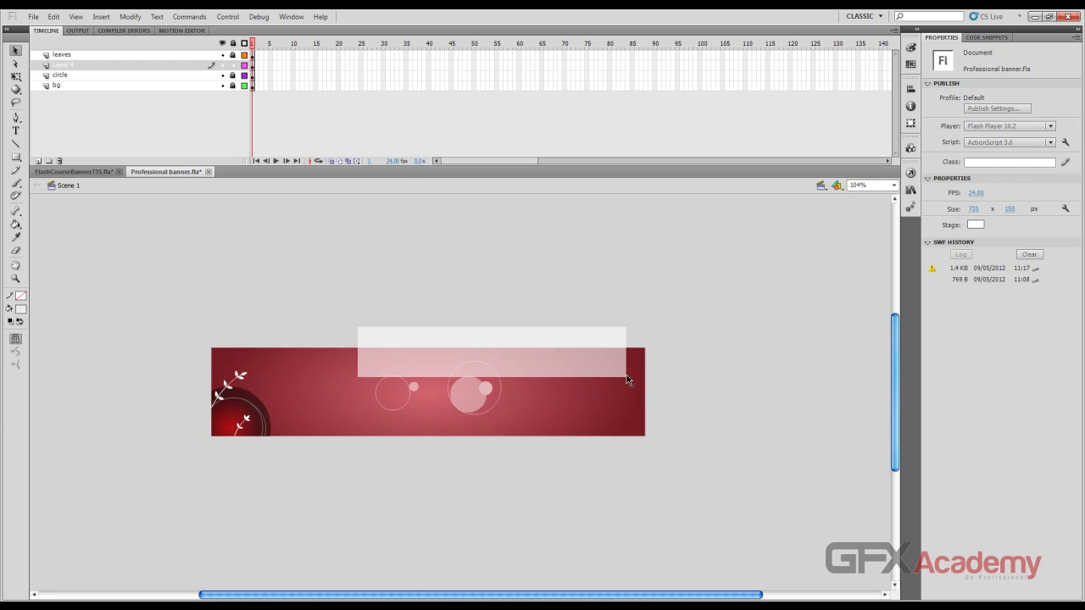
Reshape the rectangle's underside into a downward-bowed curve from the banner's top edge to its lower-right corner
{"action": "left_click_drag", "start_coordinate": [626, 375], "coordinate": [645, 435]}
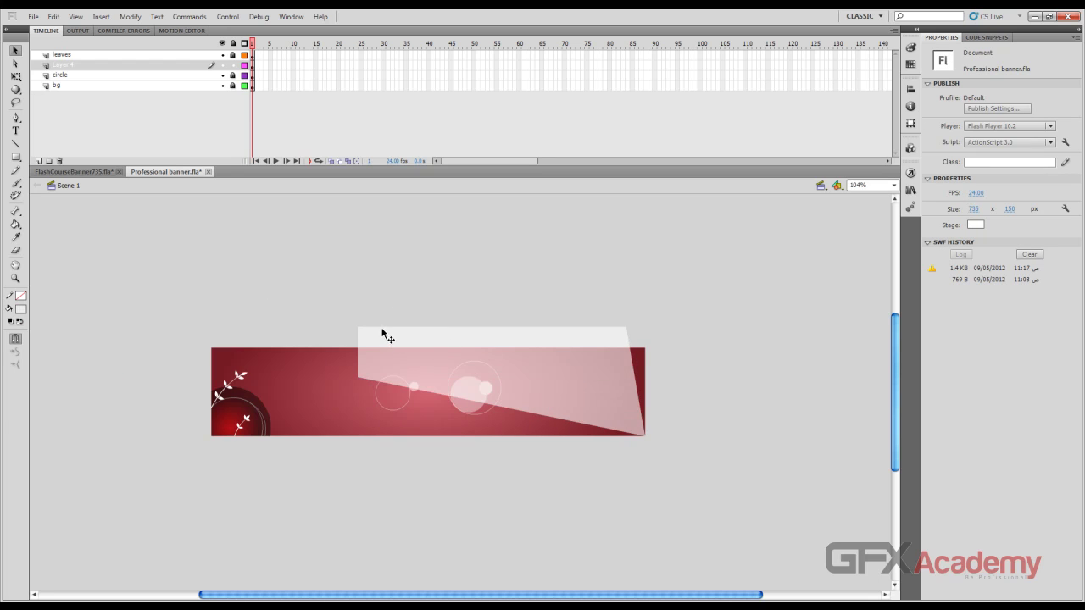
{"action": "left_click_drag", "start_coordinate": [359, 376], "coordinate": [358, 347]}
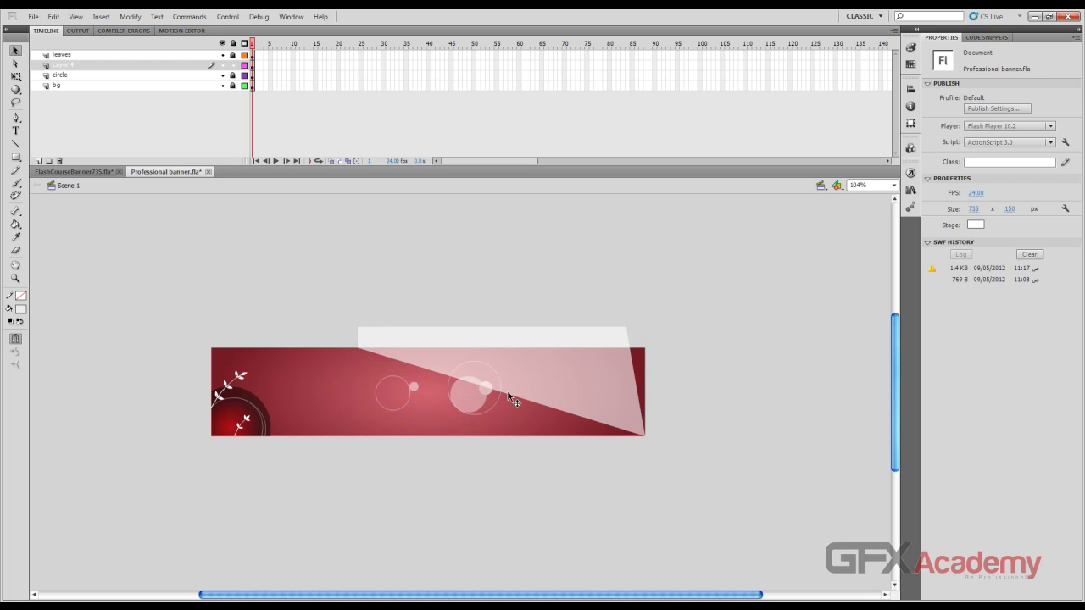
{"action": "left_click_drag", "start_coordinate": [508, 393], "coordinate": [498, 407]}
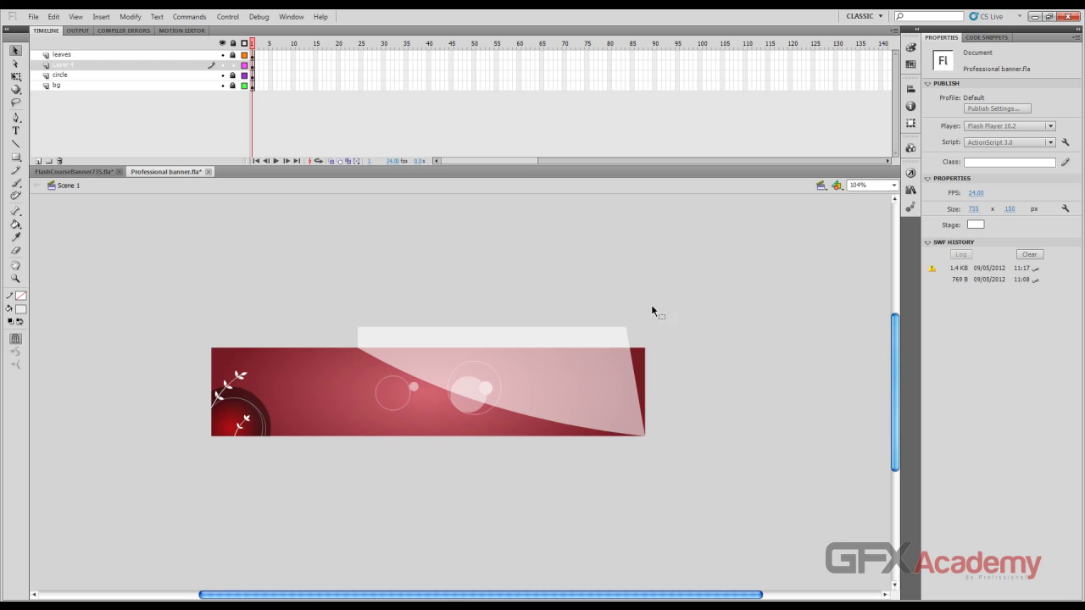
Align the pale shape's upper-right corner with the banner's right edge and delete the part extending above the banner
{"action": "left_click_drag", "start_coordinate": [624, 329], "coordinate": [645, 329]}
{"action": "left_click_drag", "start_coordinate": [691, 289], "coordinate": [314, 352]}
{"action": "key", "text": "Delete"}
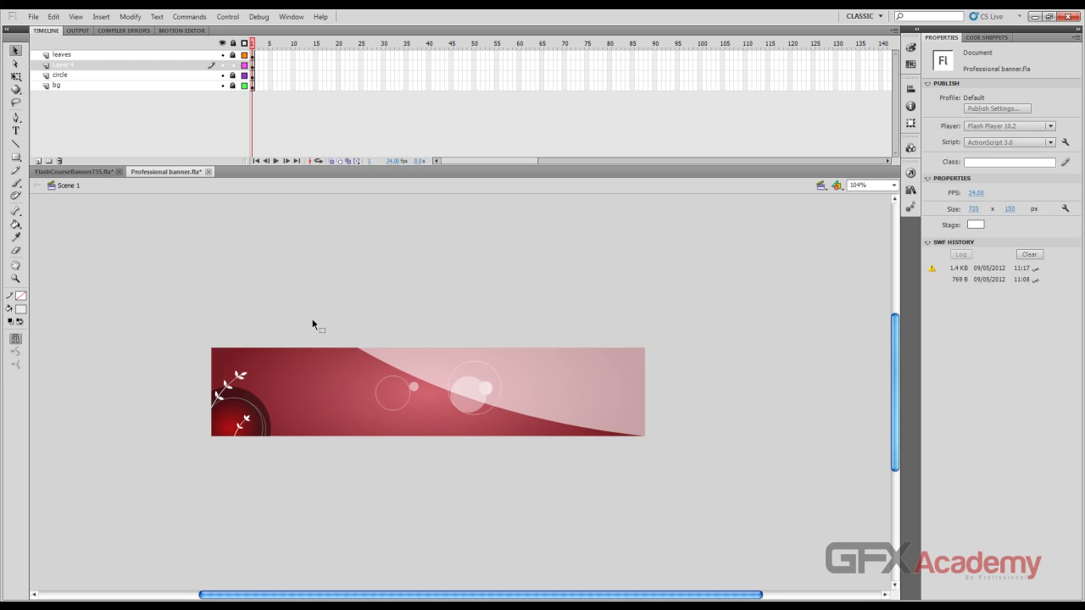
In FlashCourseBanner735.fla, show the rulers and place a vertical guide where the light curve starts at the banner's top edge
{"action": "left_click", "coordinate": [80, 171]}
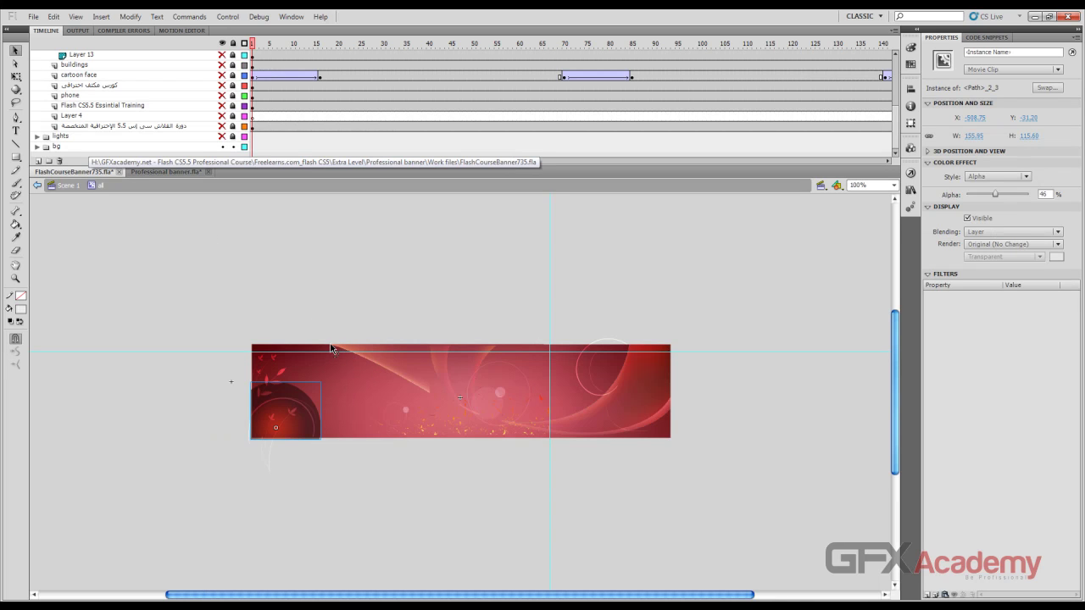
{"action": "right_click", "coordinate": [248, 280]}
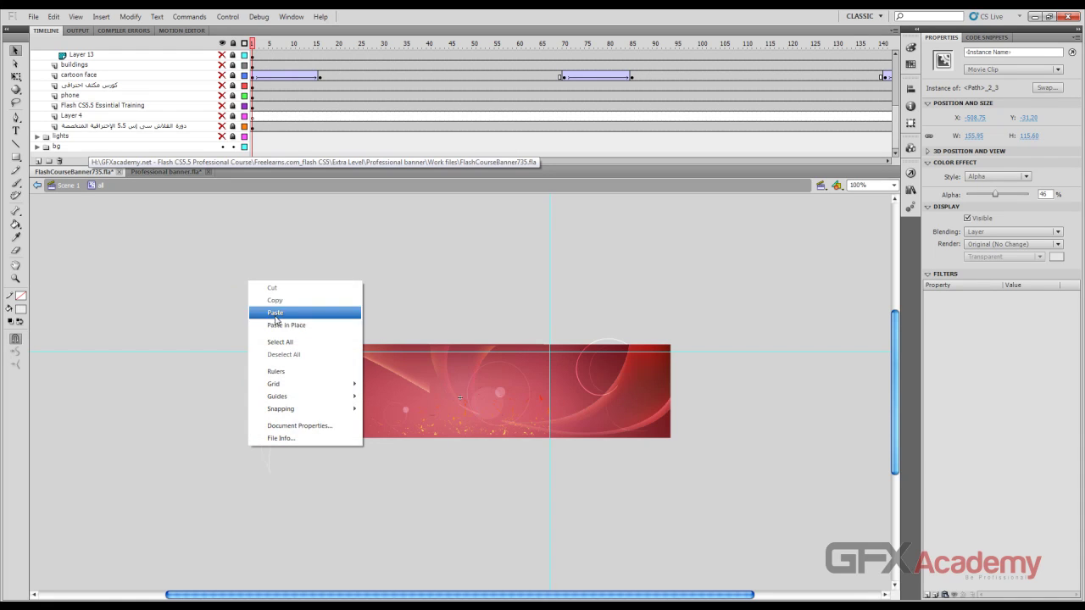
{"action": "left_click", "coordinate": [276, 372]}
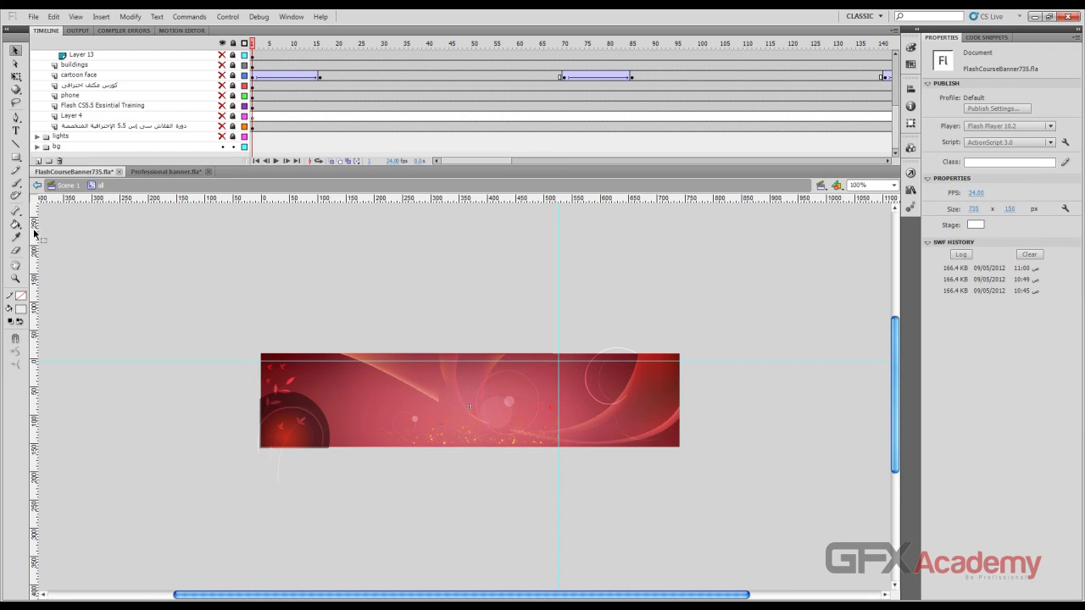
{"action": "left_click_drag", "start_coordinate": [35, 234], "coordinate": [339, 454]}
In Professional banner.fla, add a vertical guide at about 110 px using the rulers and extend the pale shape's upper-left corner to it
{"action": "left_click", "coordinate": [160, 172]}
{"action": "right_click", "coordinate": [54, 253]}
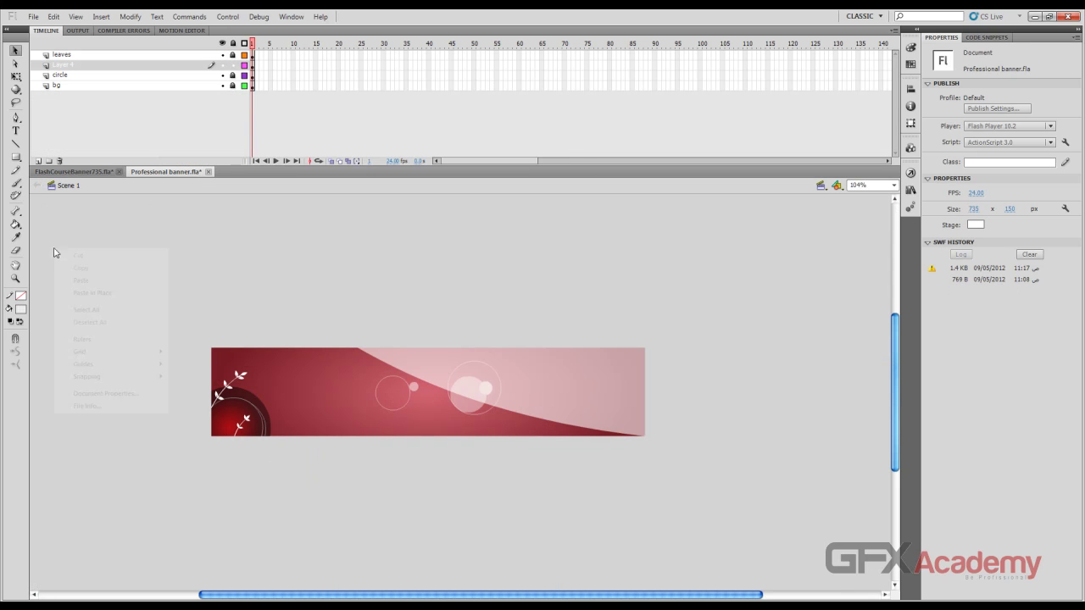
{"action": "left_click", "coordinate": [97, 339]}
{"action": "left_click_drag", "start_coordinate": [35, 280], "coordinate": [286, 411]}
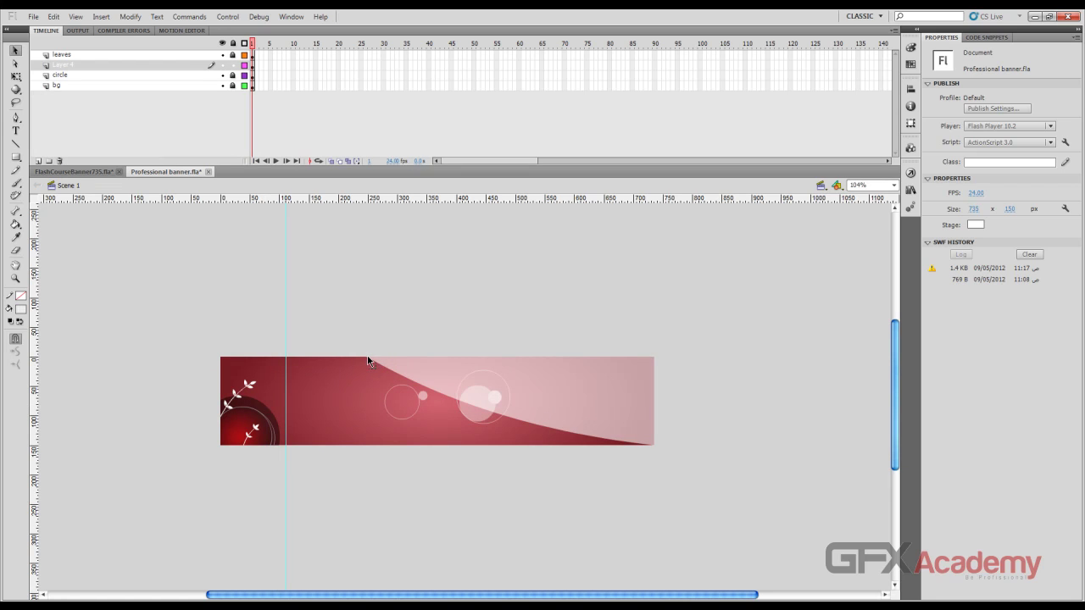
{"action": "left_click_drag", "start_coordinate": [368, 359], "coordinate": [287, 357]}
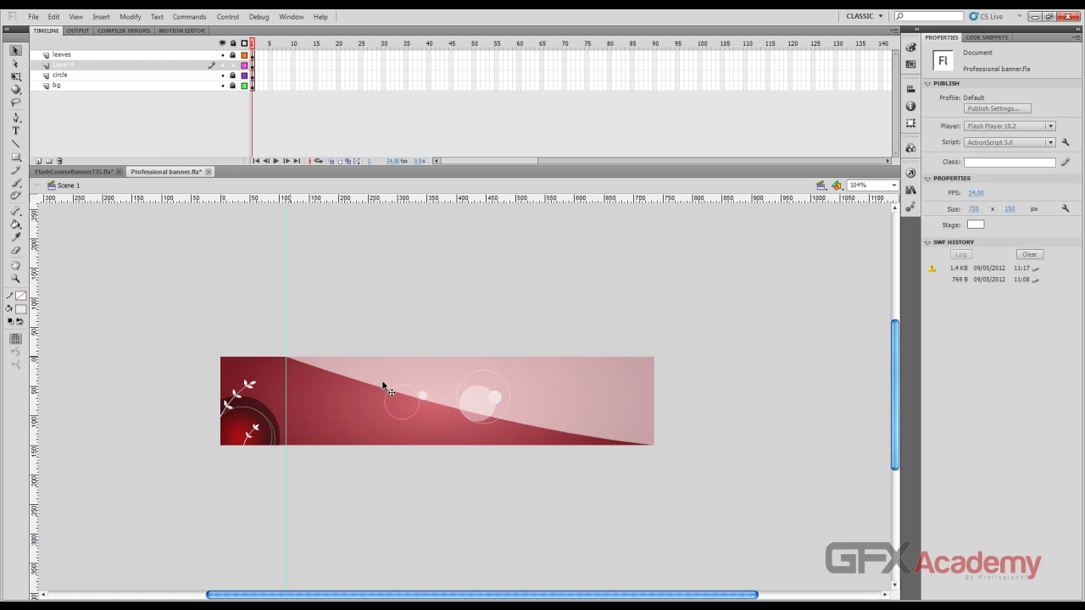
Raise the pale shape's lower-right corner along the banner's right edge and bow its lower curve downward, making the shape about 131 px high
{"action": "left_click", "coordinate": [654, 442]}
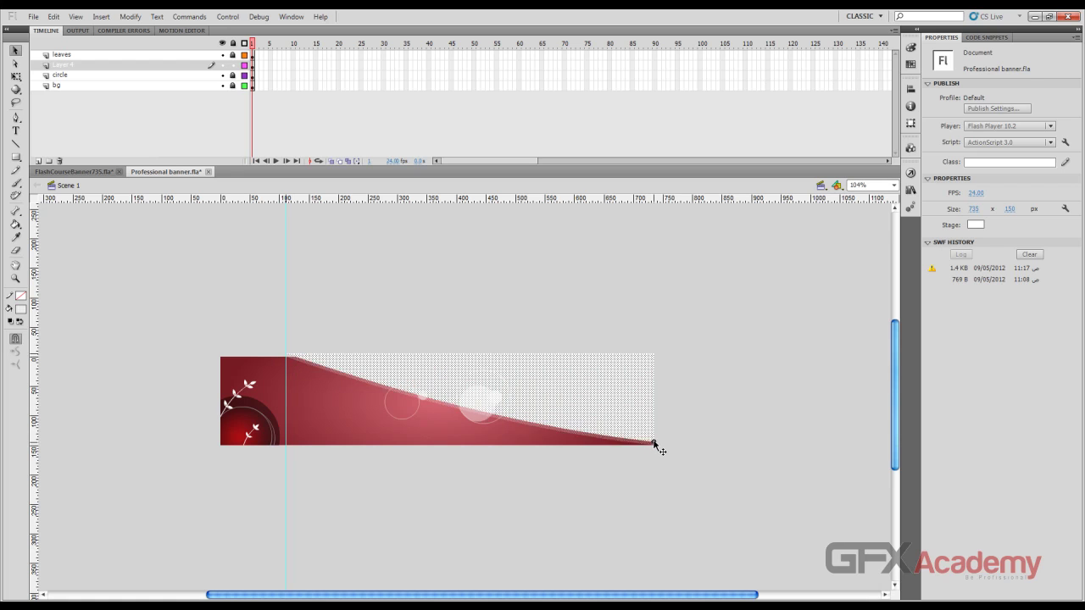
{"action": "left_click_drag", "start_coordinate": [655, 443], "coordinate": [654, 439]}
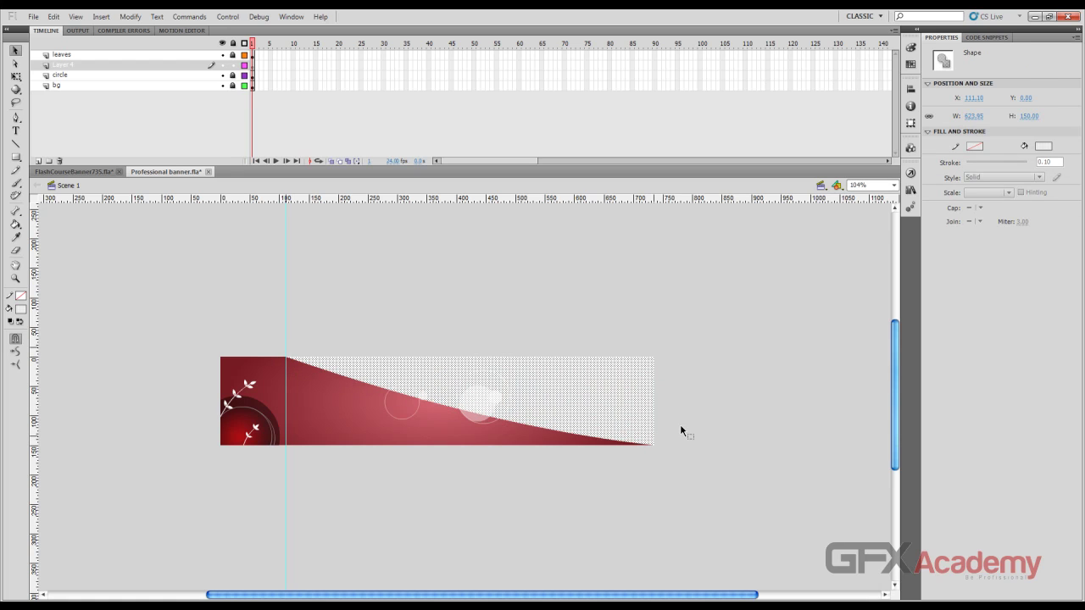
{"action": "left_click", "coordinate": [666, 441]}
{"action": "left_click_drag", "start_coordinate": [654, 442], "coordinate": [653, 426]}
{"action": "left_click_drag", "start_coordinate": [506, 412], "coordinate": [553, 430]}
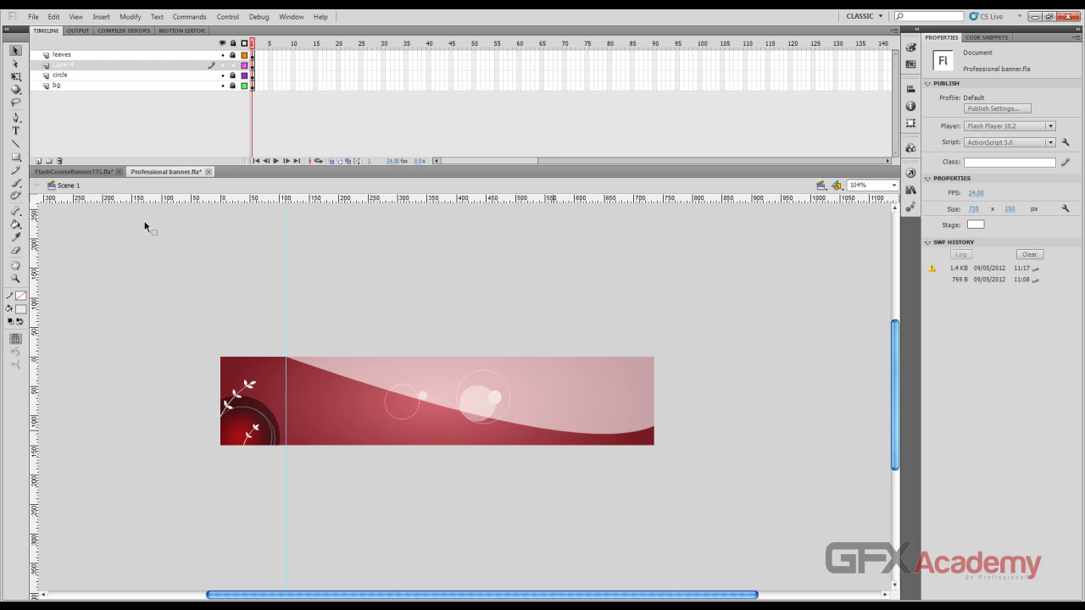
{"action": "left_click", "coordinate": [51, 172]}
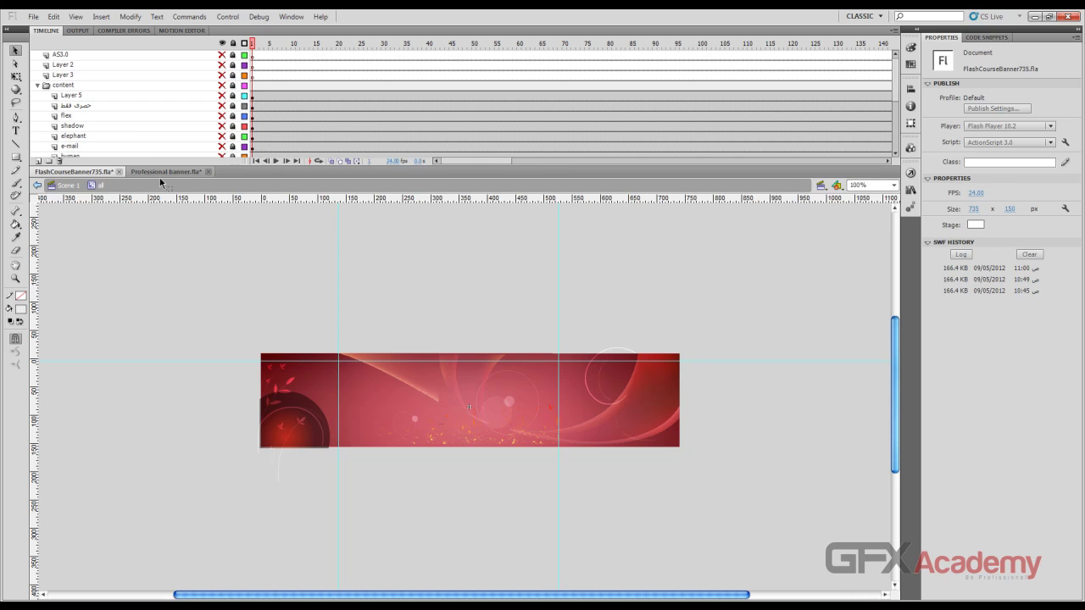
{"action": "left_click", "coordinate": [164, 172]}
Try a black-and-white radial gradient fill on the pale shape, rotated a quarter turn and flattened vertically into a wide ellipse
{"action": "left_click", "coordinate": [404, 383]}
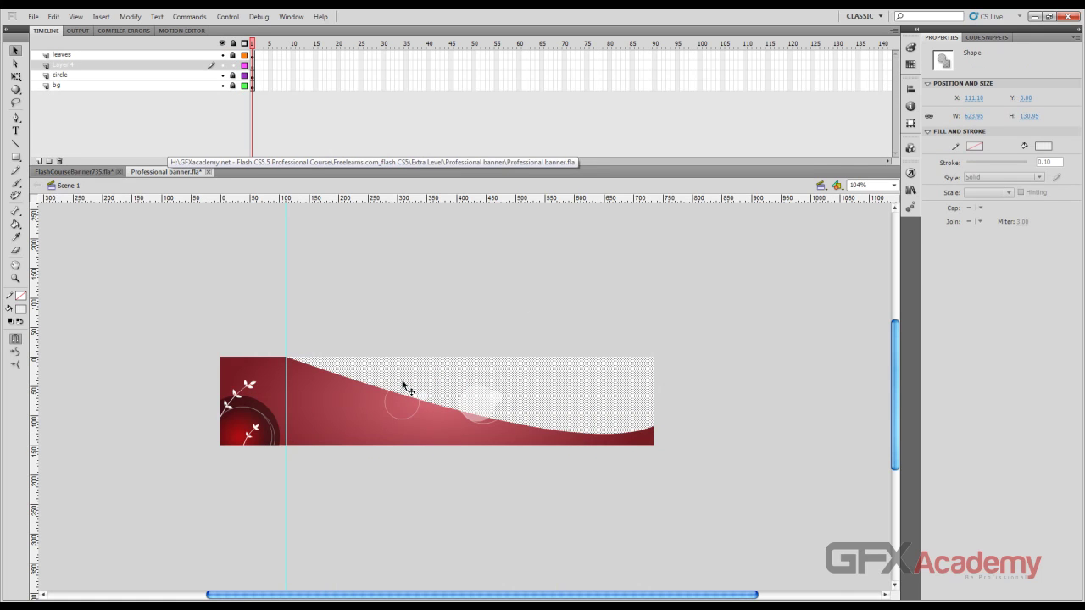
{"action": "left_click", "coordinate": [22, 297]}
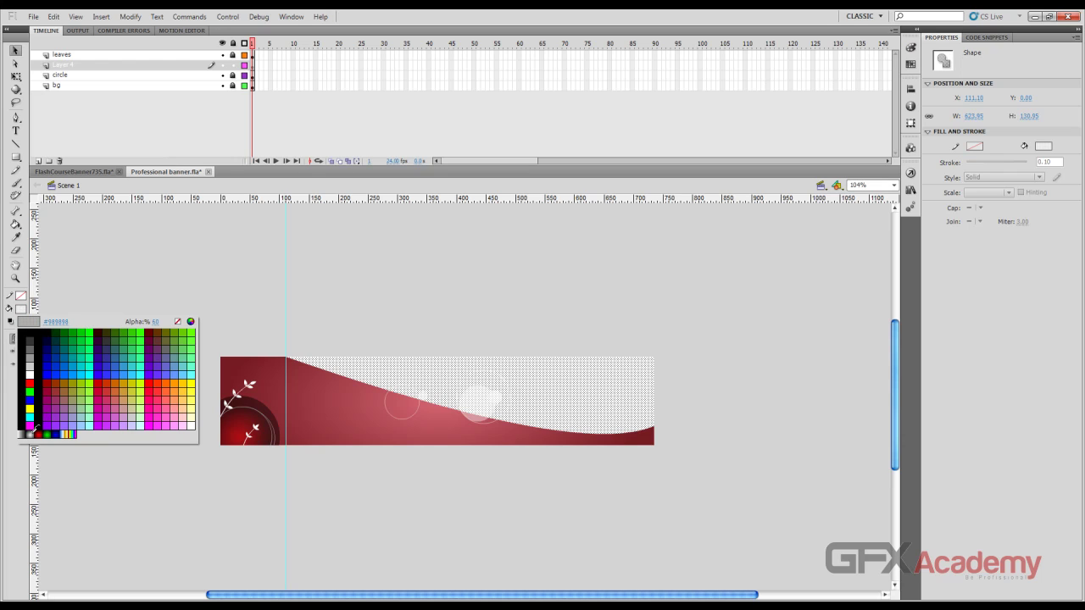
{"action": "left_click", "coordinate": [32, 434]}
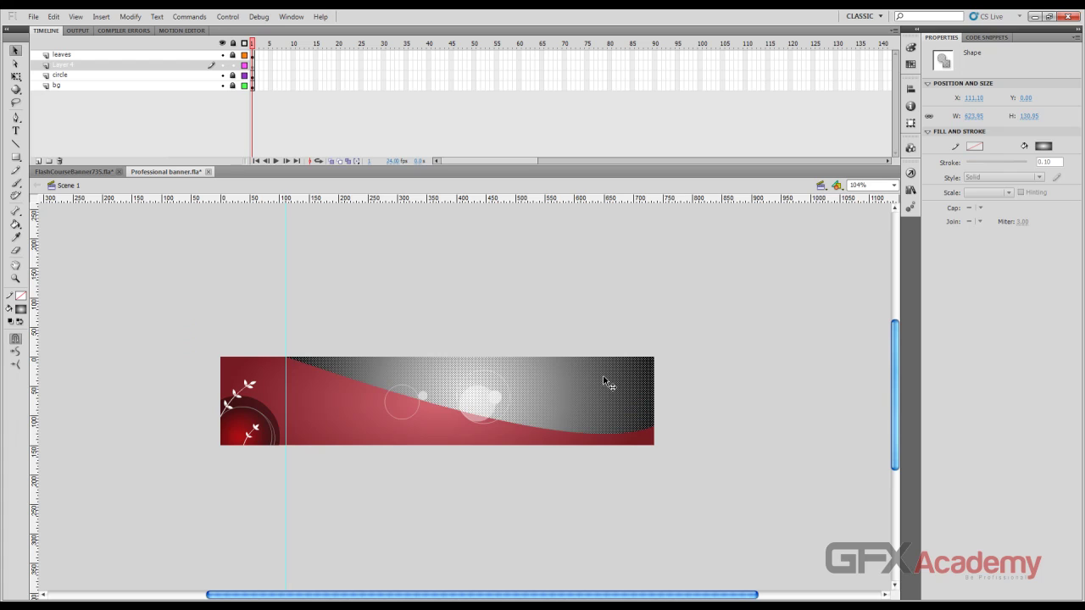
{"action": "key", "text": "f"}
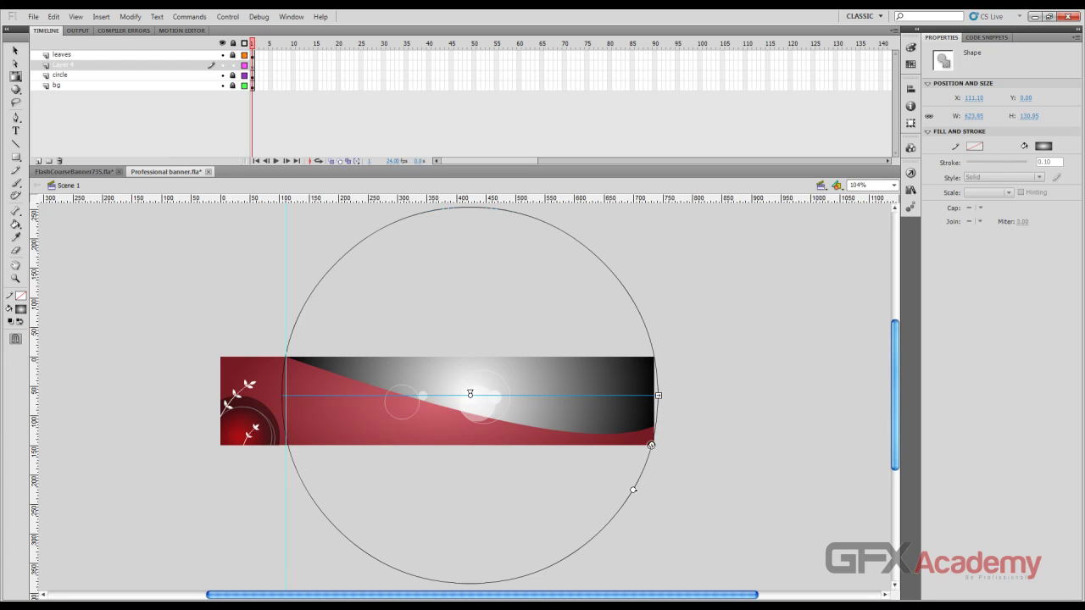
{"action": "left_click_drag", "start_coordinate": [653, 449], "coordinate": [649, 445]}
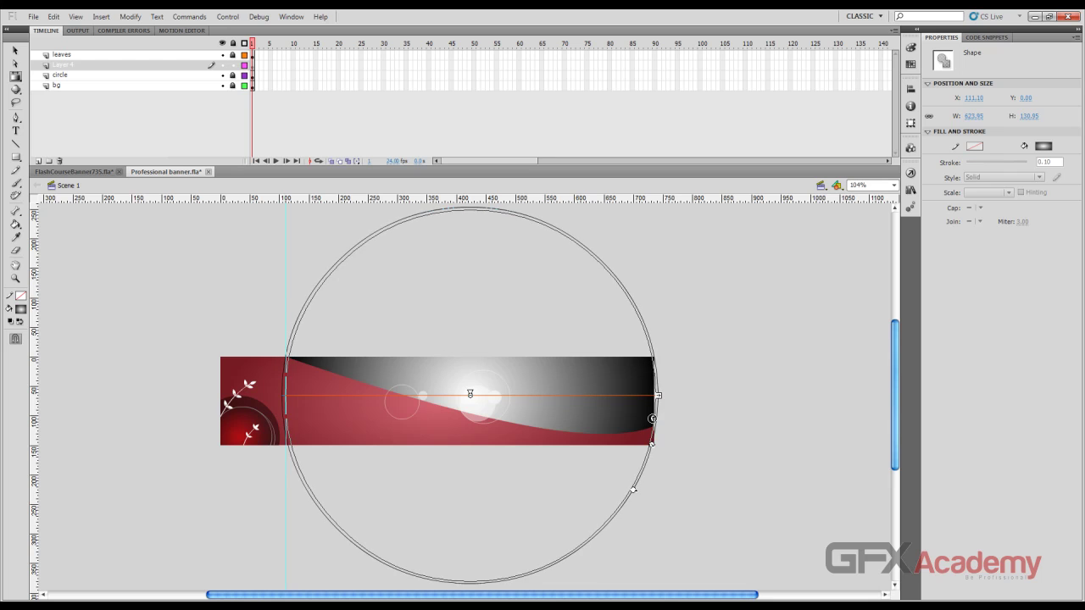
{"action": "left_click_drag", "start_coordinate": [632, 490], "coordinate": [522, 303]}
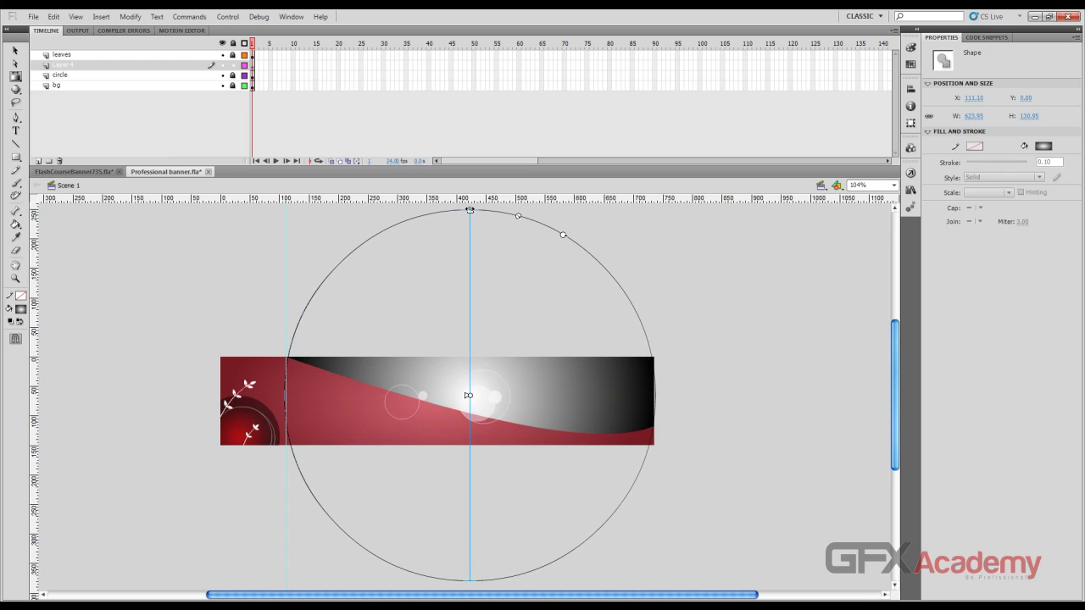
{"action": "left_click_drag", "start_coordinate": [470, 211], "coordinate": [584, 333]}
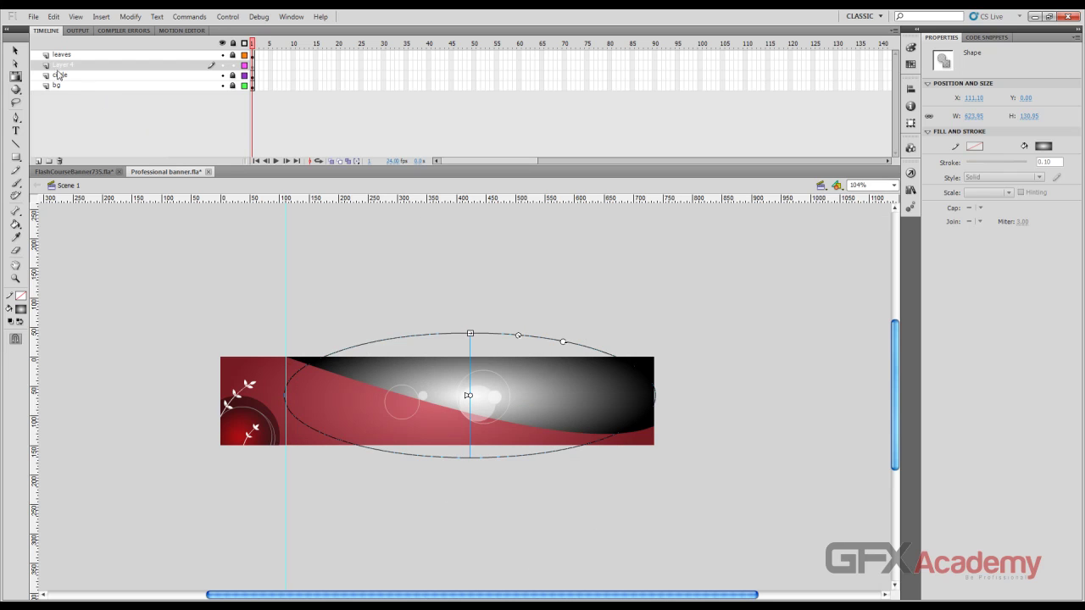
Fill the curved shape with a white-to-black linear gradient, rotated to run vertically and compressed to the shape's height with black along the top edge
{"action": "left_click", "coordinate": [15, 51]}
{"action": "left_click", "coordinate": [21, 309]}
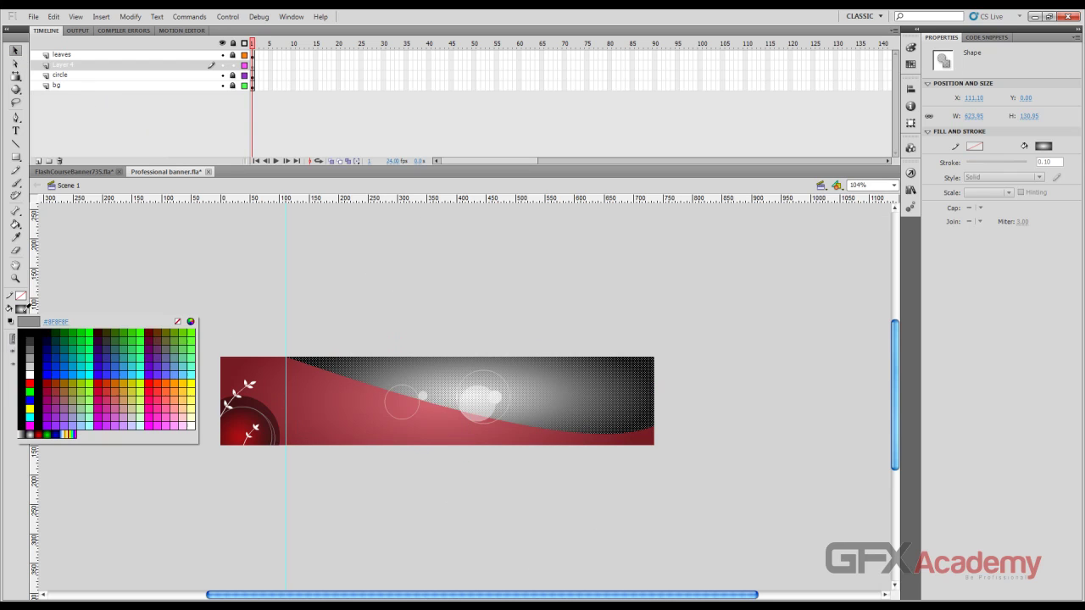
{"action": "left_click", "coordinate": [23, 434]}
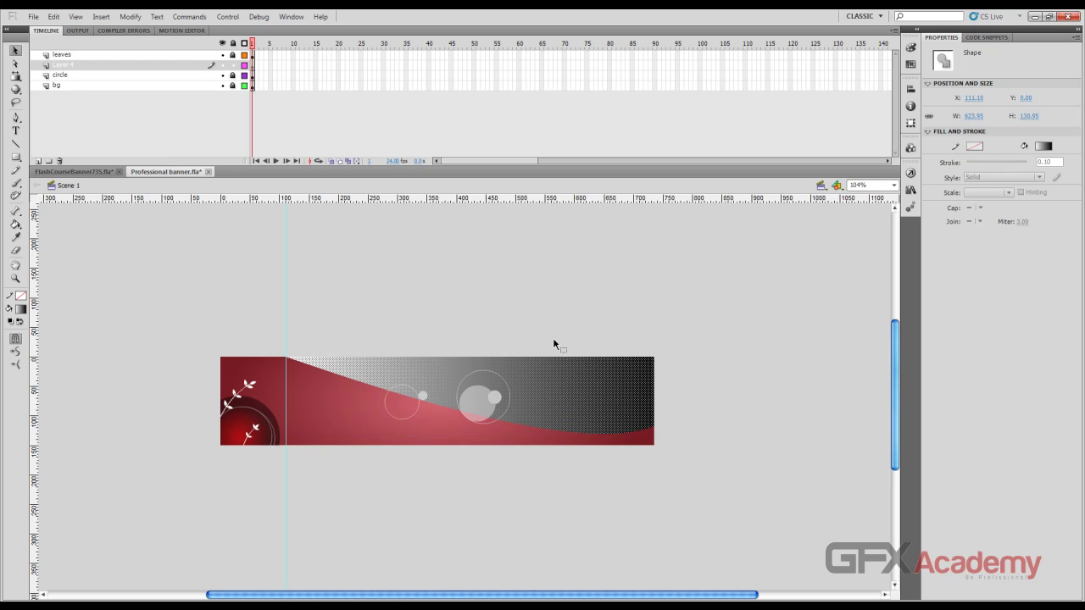
{"action": "key", "text": "f"}
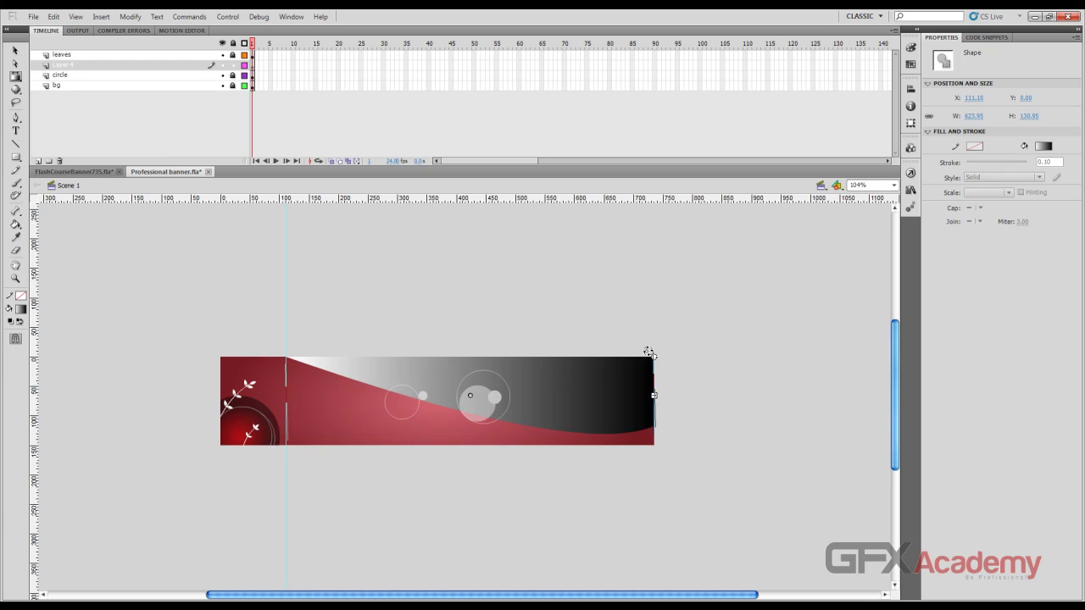
{"action": "left_click_drag", "start_coordinate": [648, 352], "coordinate": [449, 303]}
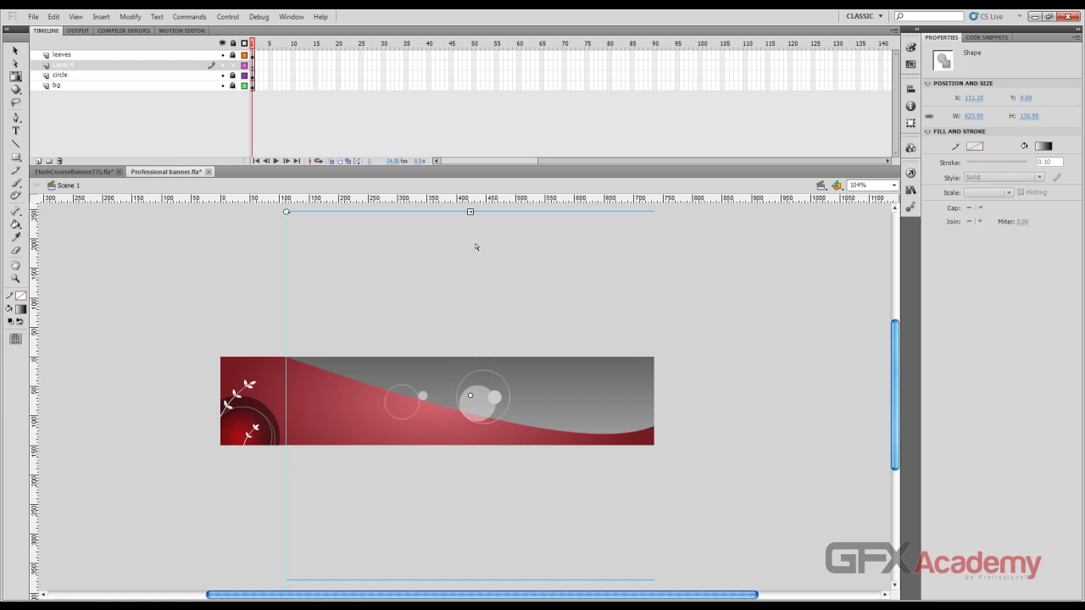
{"action": "left_click_drag", "start_coordinate": [471, 211], "coordinate": [488, 356]}
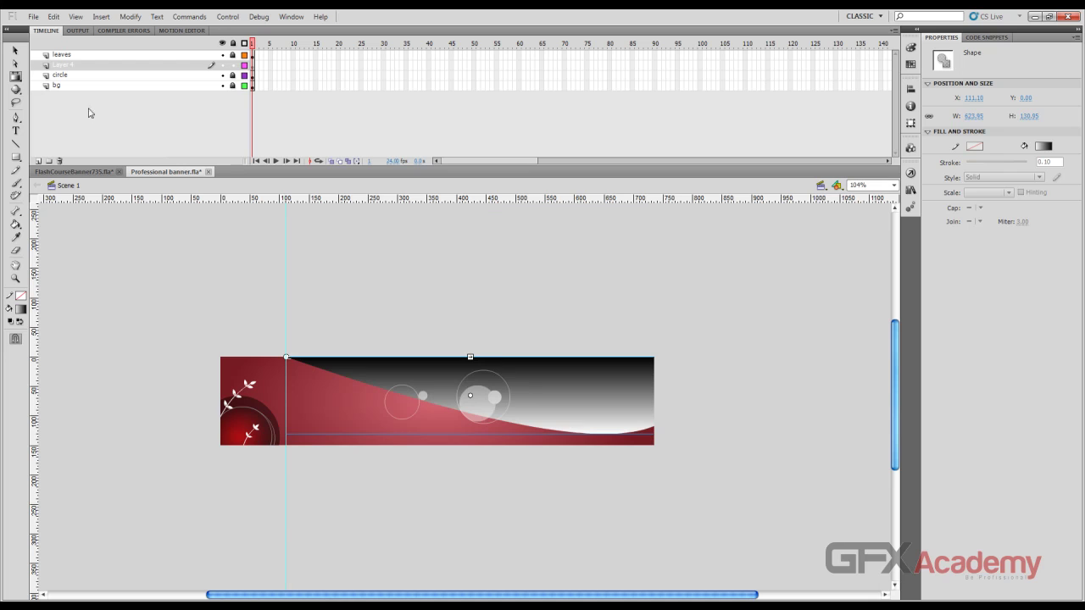
{"action": "left_click", "coordinate": [15, 51]}
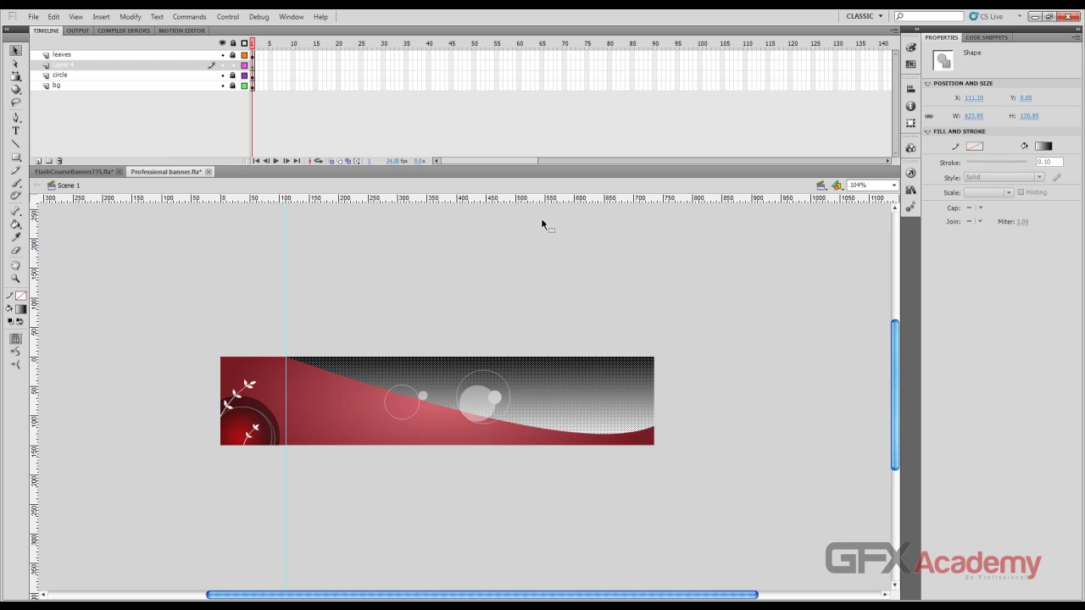
Change the linear gradient's white end stop to black and add a white stop at the gradient's middle
{"action": "left_click", "coordinate": [911, 47]}
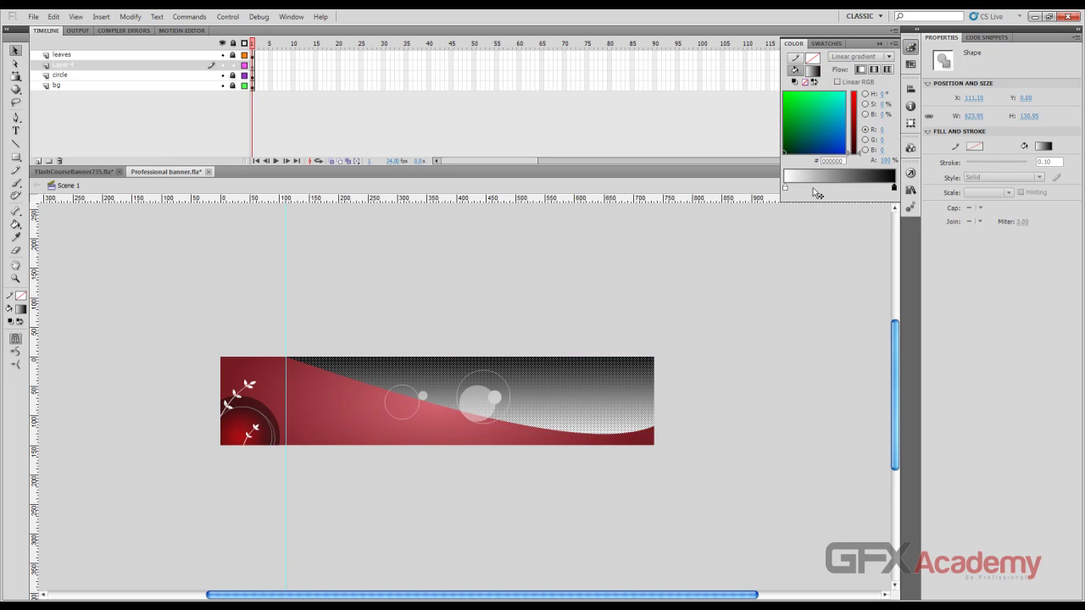
{"action": "double_click", "coordinate": [785, 190]}
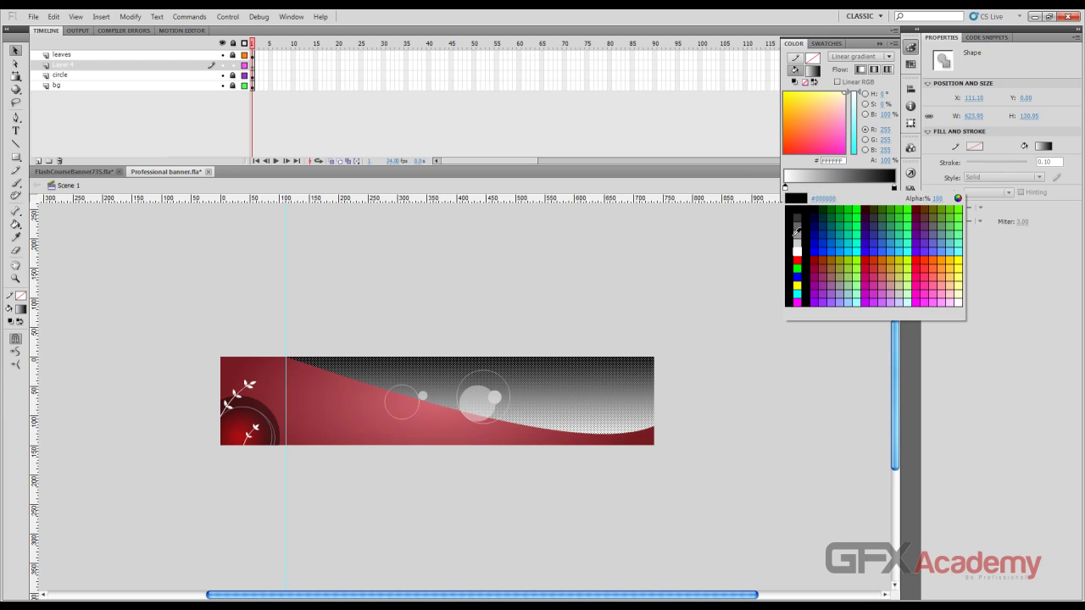
{"action": "left_click", "coordinate": [799, 217]}
{"action": "left_click", "coordinate": [842, 188]}
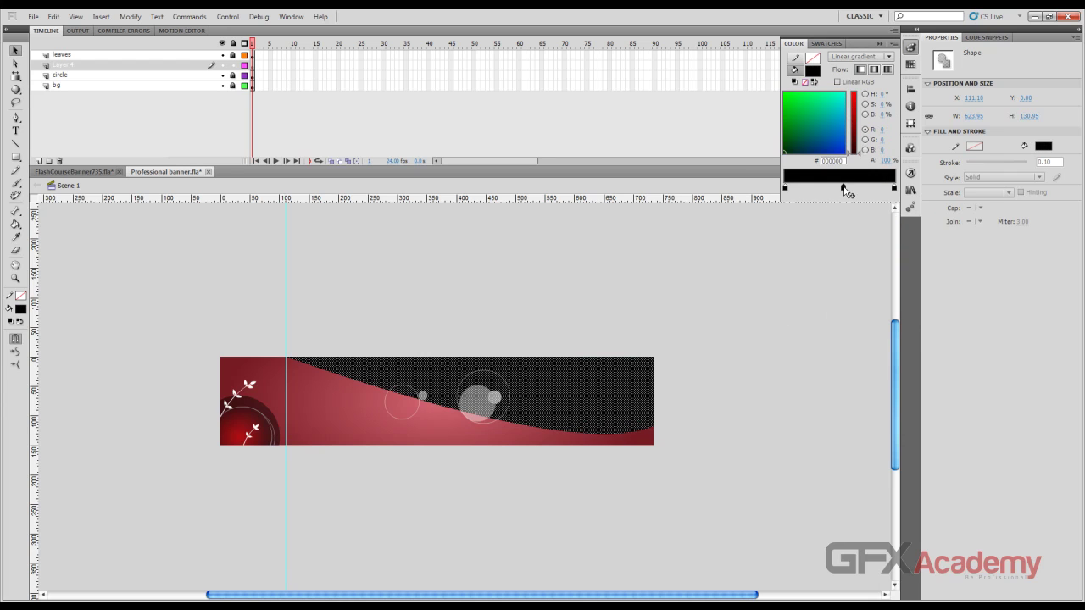
{"action": "double_click", "coordinate": [844, 188]}
{"action": "left_click", "coordinate": [857, 250]}
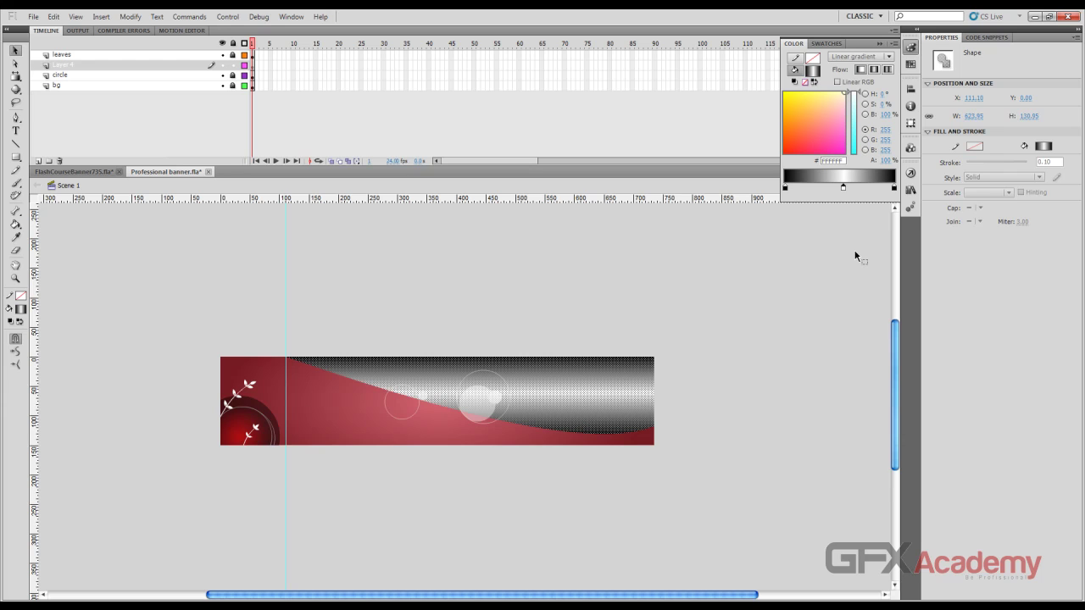
Add two intermediate gradient stops, one on each side of the middle, both in the banner's sampled red #B54D58
{"action": "left_click", "coordinate": [811, 188]}
{"action": "double_click", "coordinate": [810, 188]}
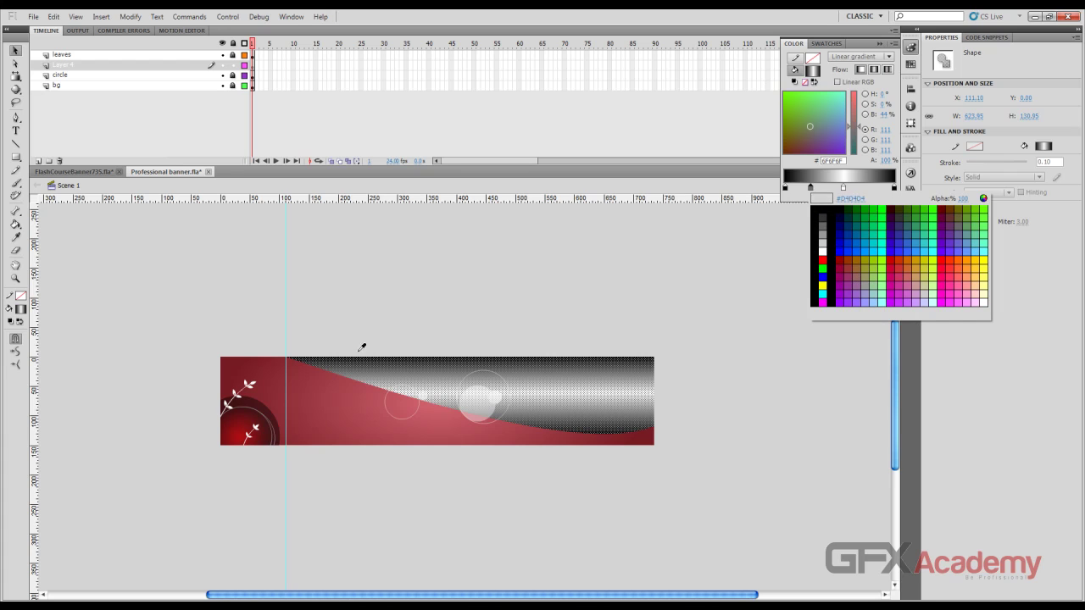
{"action": "left_click", "coordinate": [370, 392]}
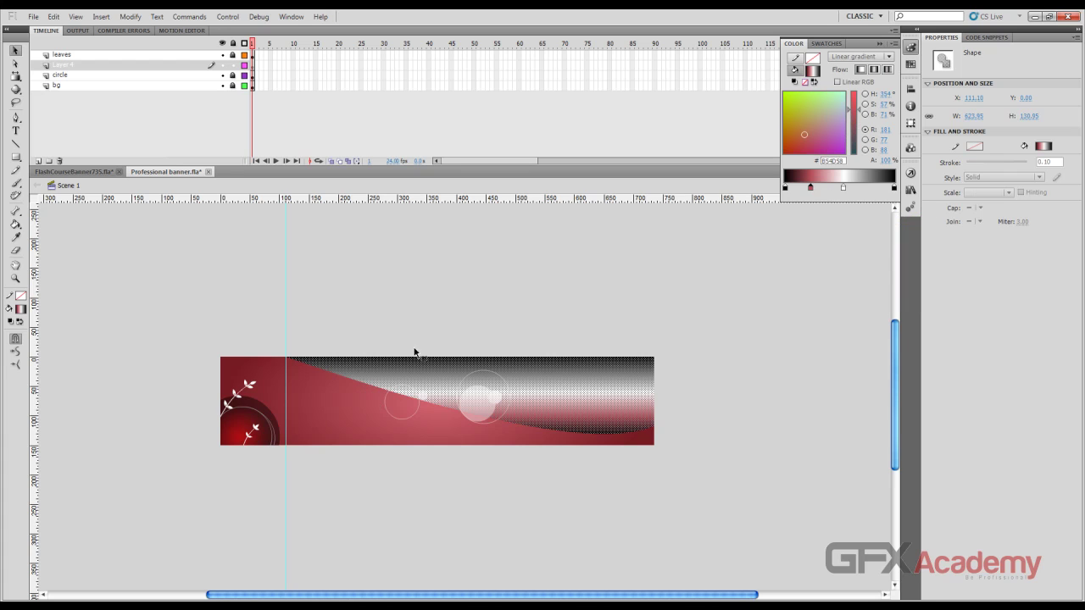
{"action": "left_click", "coordinate": [874, 188]}
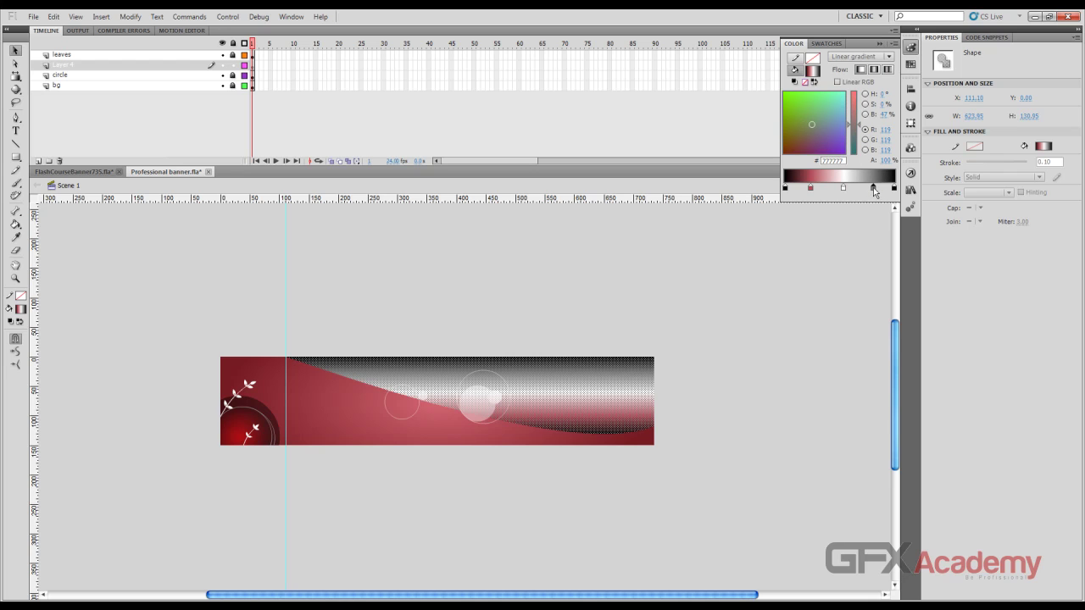
{"action": "double_click", "coordinate": [874, 188]}
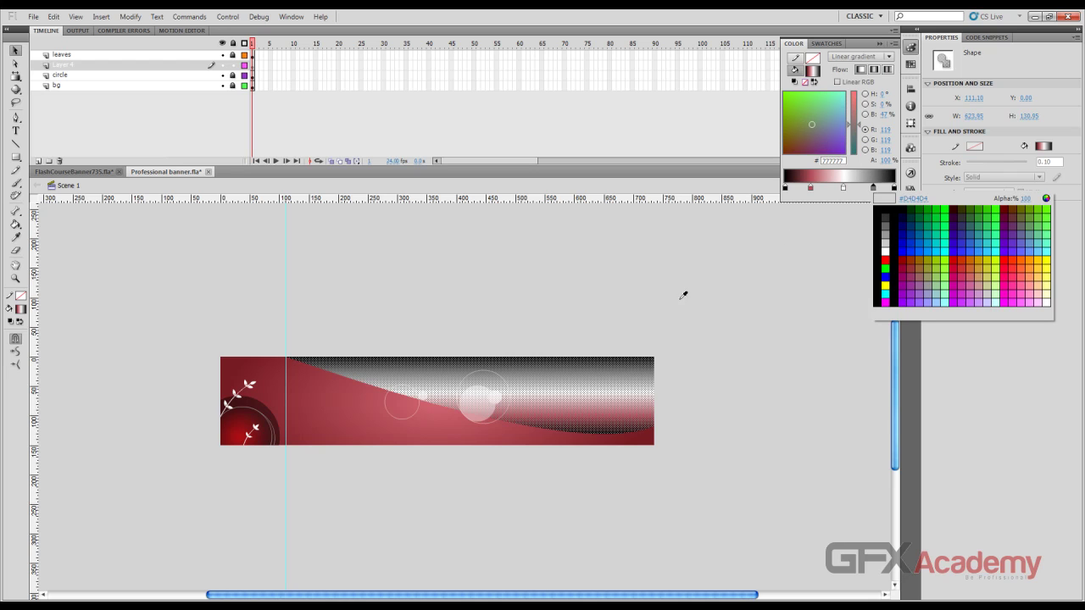
{"action": "left_click", "coordinate": [814, 181]}
Recolour the gradient's middle stop to the same red #B54D58 and its first end stop to #993300
{"action": "double_click", "coordinate": [843, 188]}
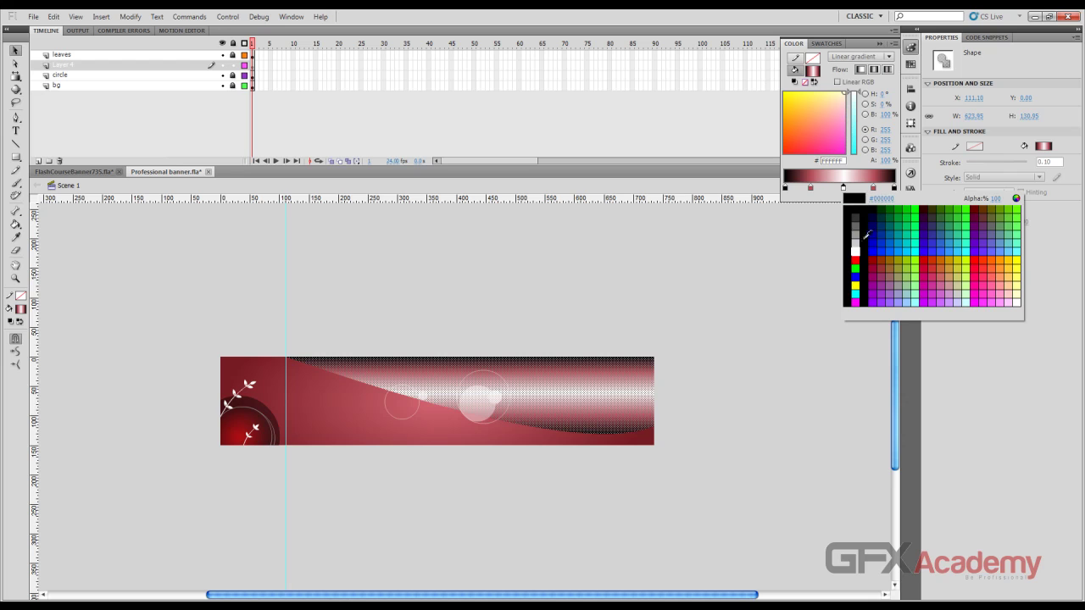
{"action": "left_click", "coordinate": [815, 182]}
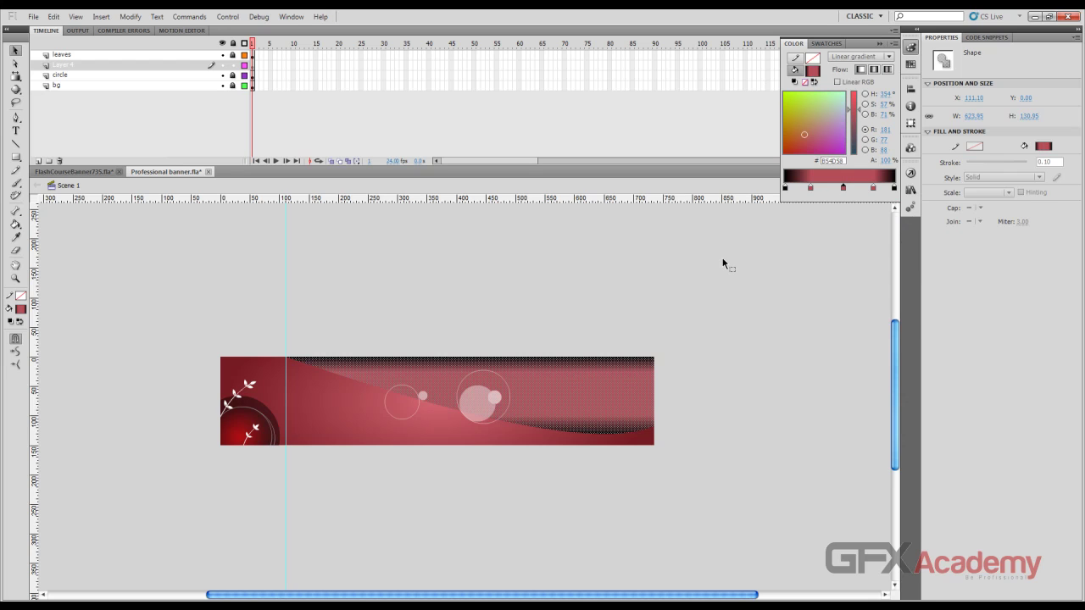
{"action": "double_click", "coordinate": [786, 187]}
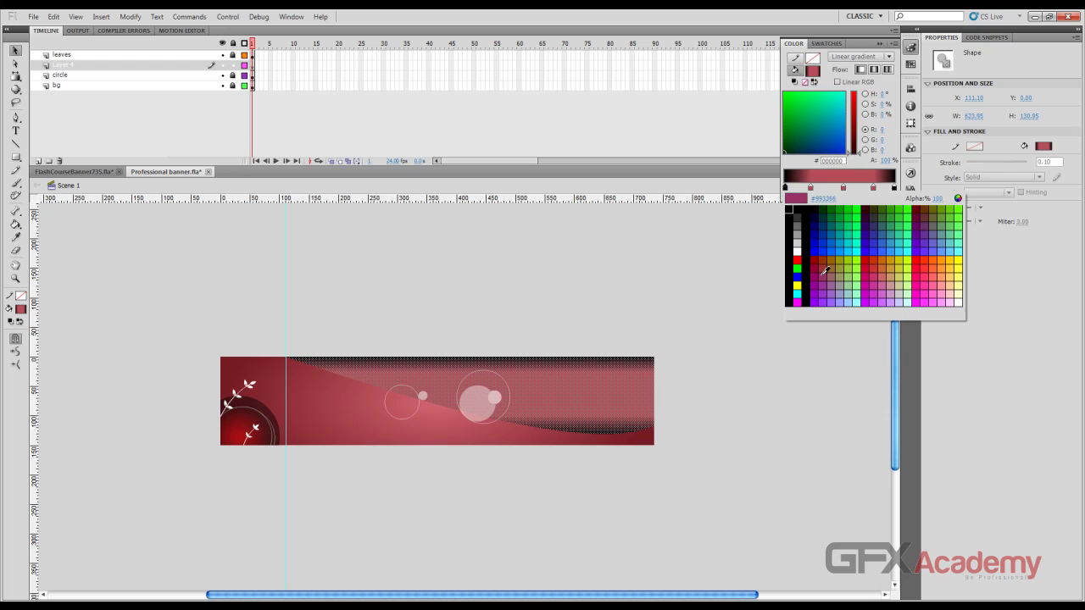
{"action": "left_click", "coordinate": [825, 260]}
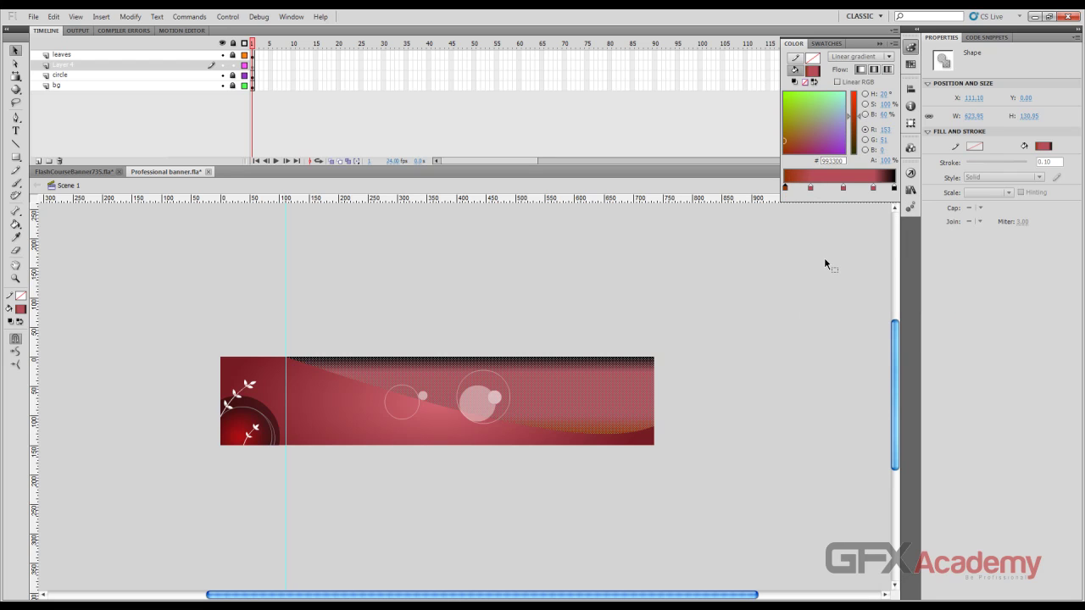
In FlashCourseBanner735.fla, sample the light curve's orange-red at the banner's top edge as the fill colour and select its hex code
{"action": "left_click", "coordinate": [95, 171]}
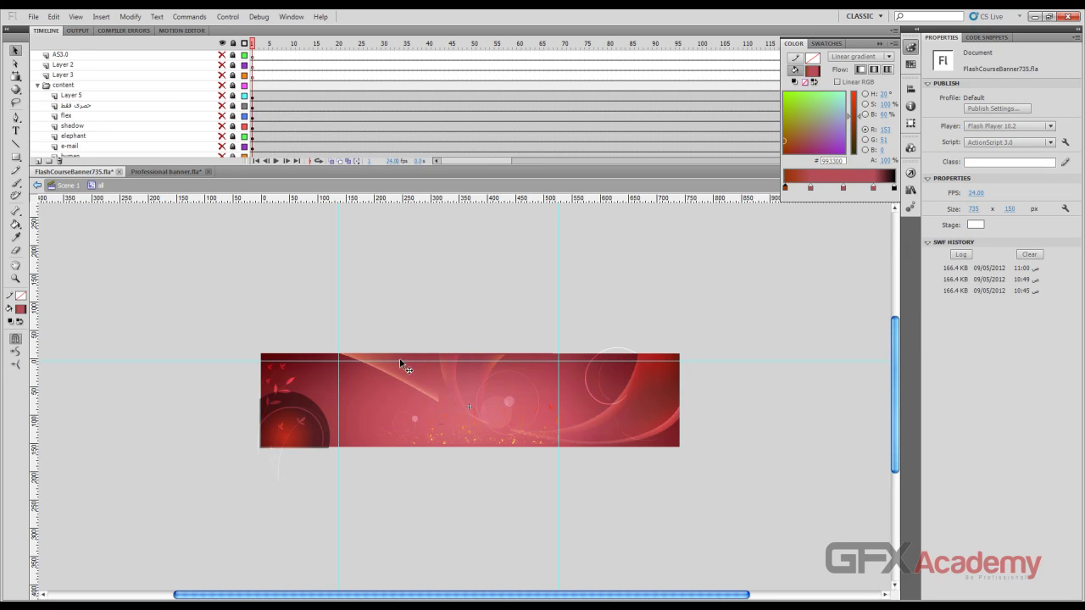
{"action": "left_click", "coordinate": [21, 310]}
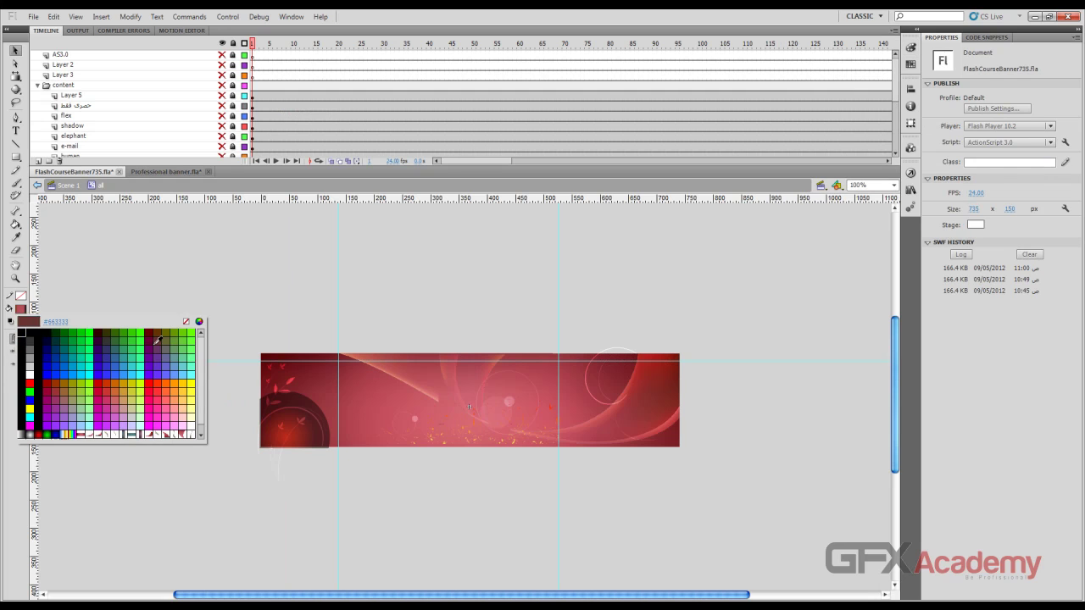
{"action": "left_click", "coordinate": [357, 353]}
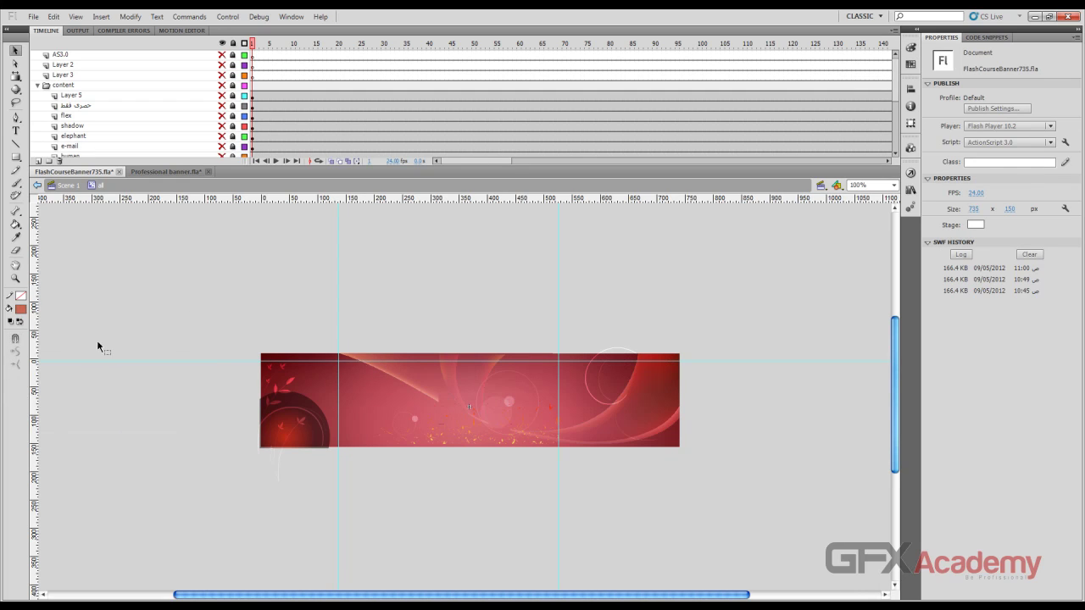
{"action": "left_click", "coordinate": [21, 309]}
{"action": "left_click", "coordinate": [69, 318]}
{"action": "left_click", "coordinate": [22, 310]}
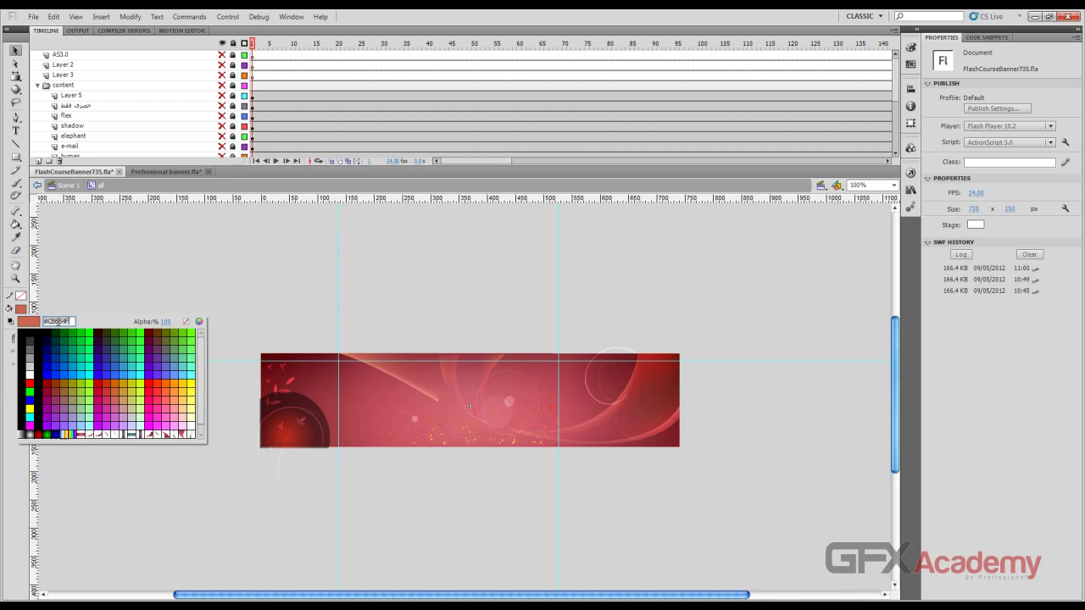
{"action": "right_click", "coordinate": [109, 288]}
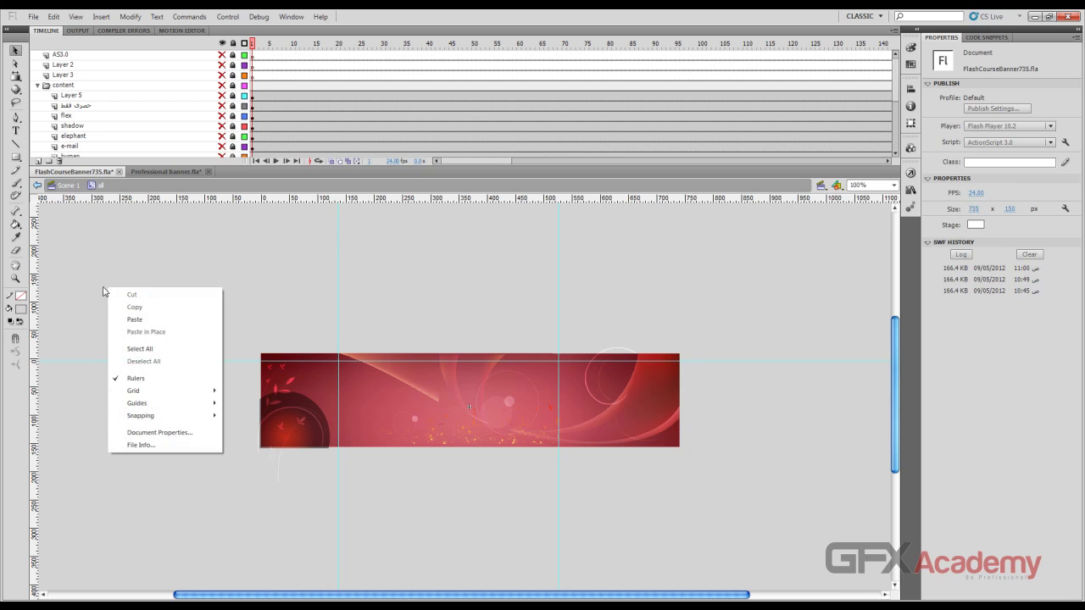
{"action": "left_click", "coordinate": [88, 267]}
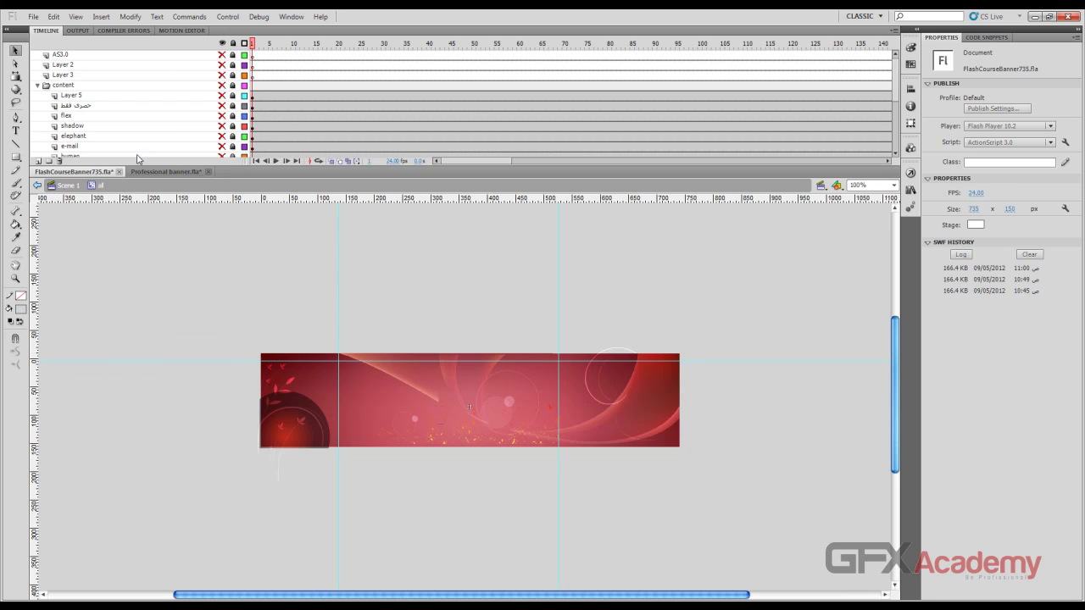
In Professional banner.fla, recolour the first end stop of the overlay's linear gradient to #CB654F
{"action": "left_click", "coordinate": [157, 172]}
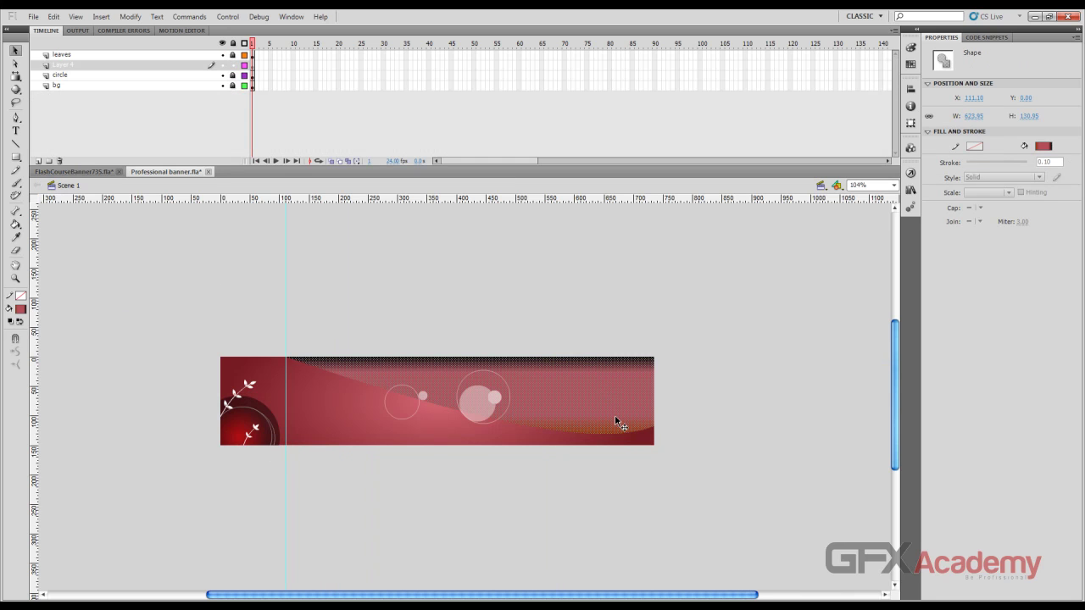
{"action": "left_click", "coordinate": [910, 47]}
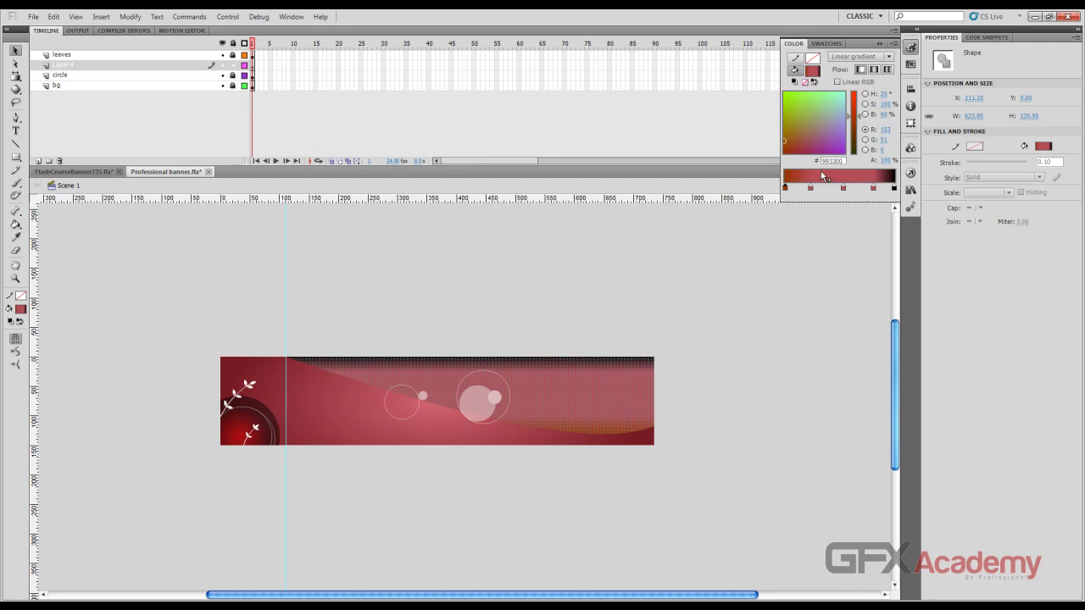
{"action": "double_click", "coordinate": [785, 187]}
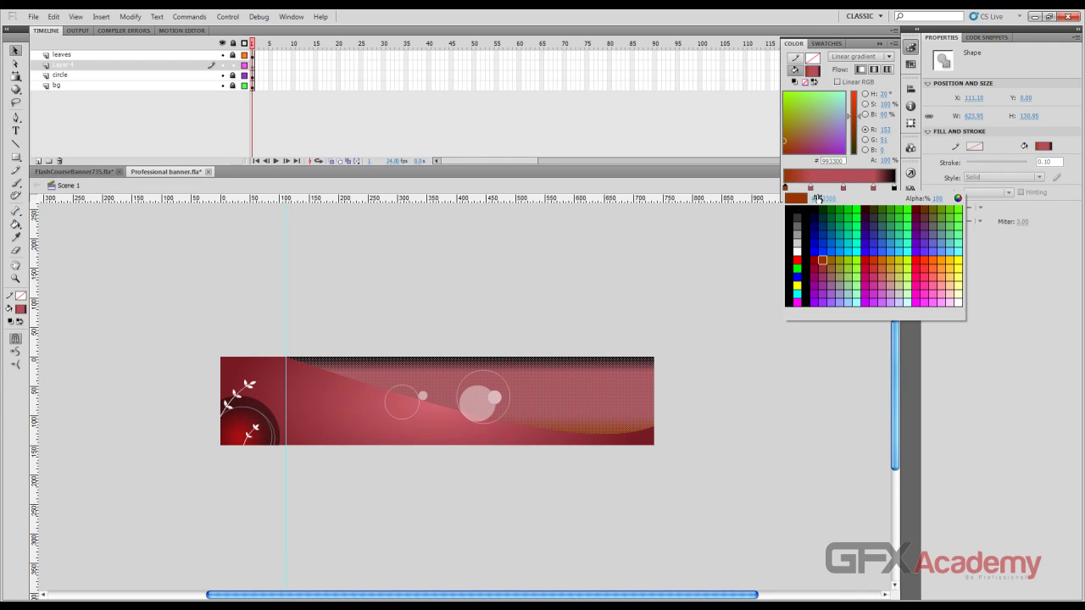
{"action": "left_click", "coordinate": [818, 198]}
{"action": "type", "text": "CB654F"}
{"action": "key", "text": "Return"}
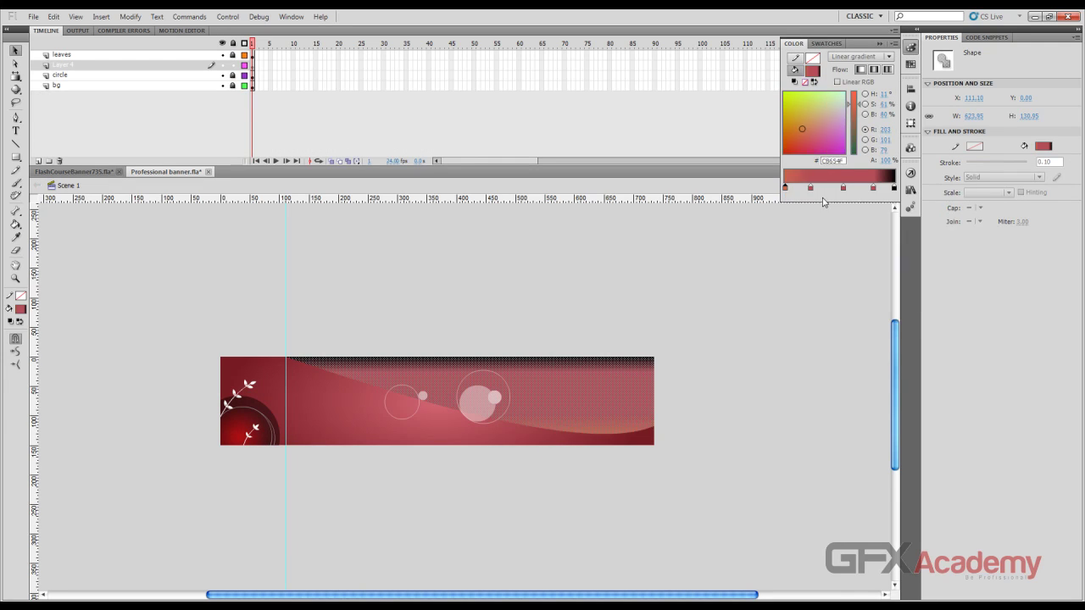
Change the overlay gradient's black end stop to #CB654F and deselect the shape
{"action": "double_click", "coordinate": [894, 187]}
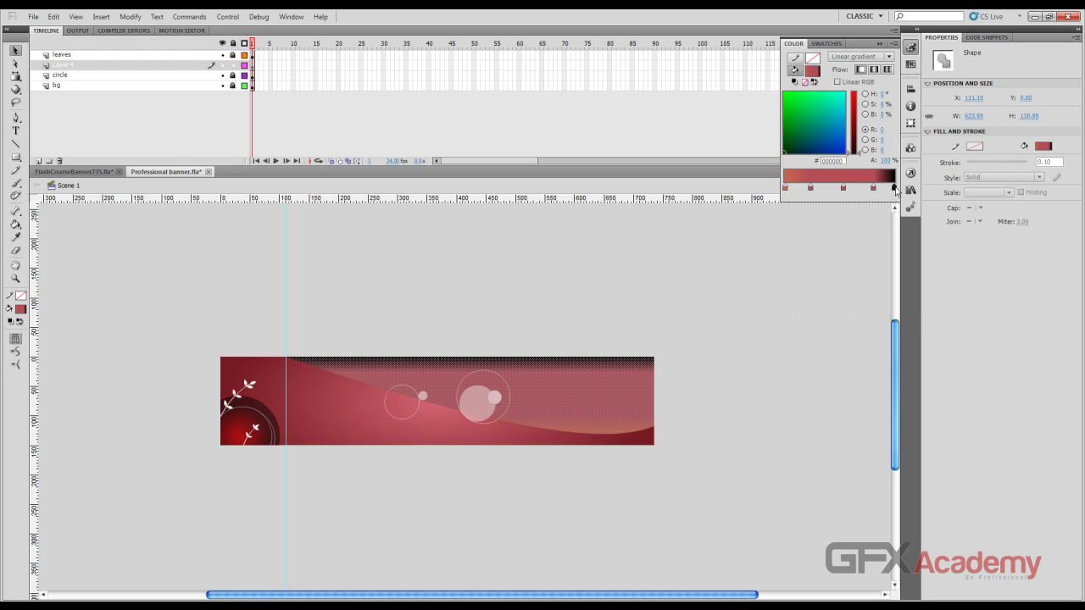
{"action": "left_click", "coordinate": [932, 199]}
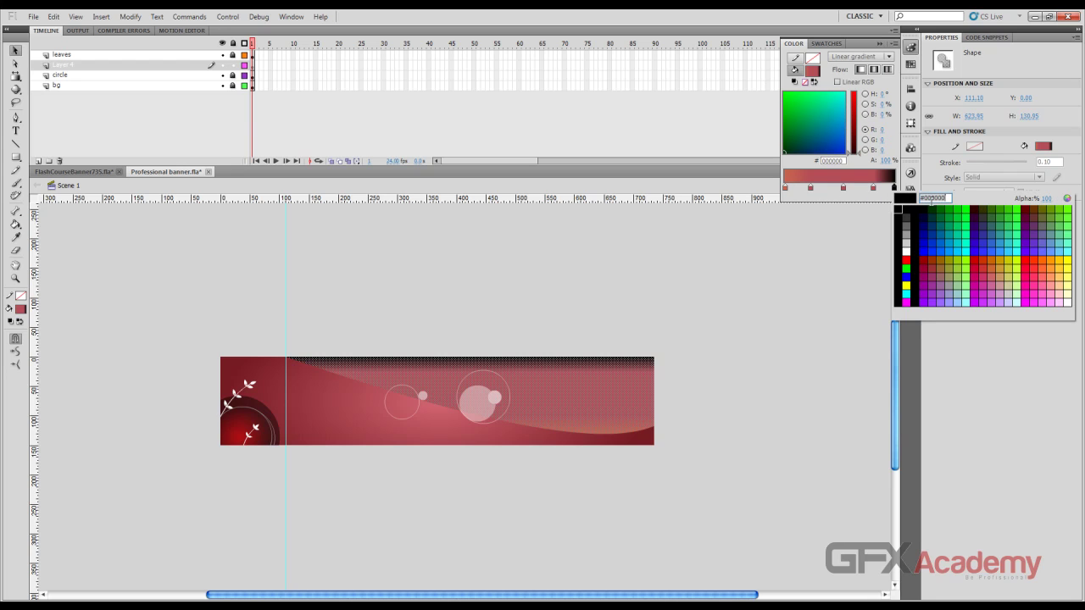
{"action": "type", "text": "CB654F"}
{"action": "key", "text": "Return"}
{"action": "left_click", "coordinate": [656, 271]}
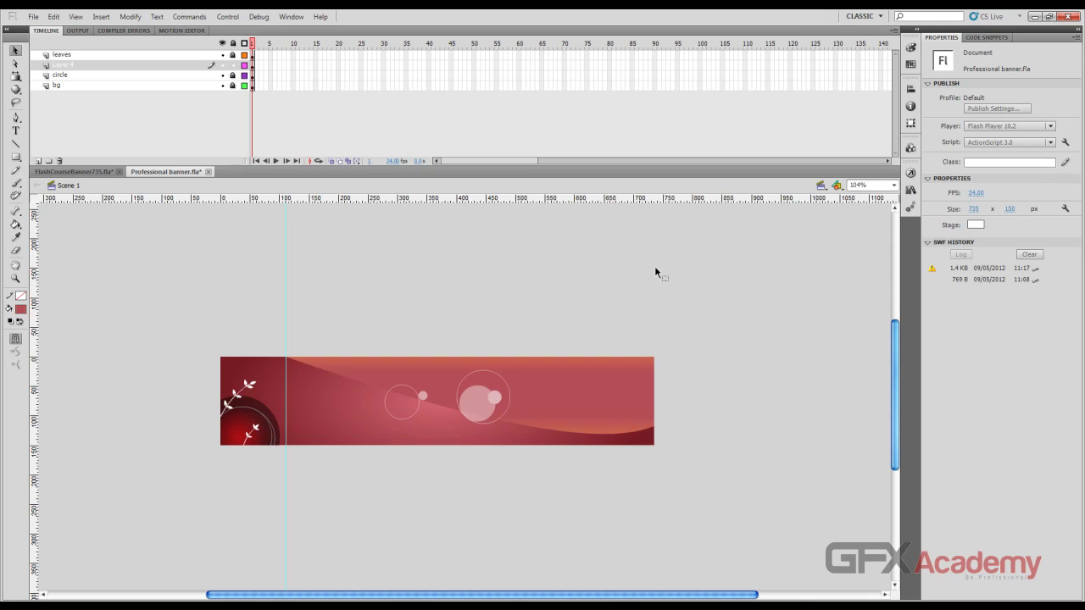
Examine the reference curve's shading in FlashCourseBanner735.fla and return to Professional banner.fla
{"action": "left_click", "coordinate": [593, 394]}
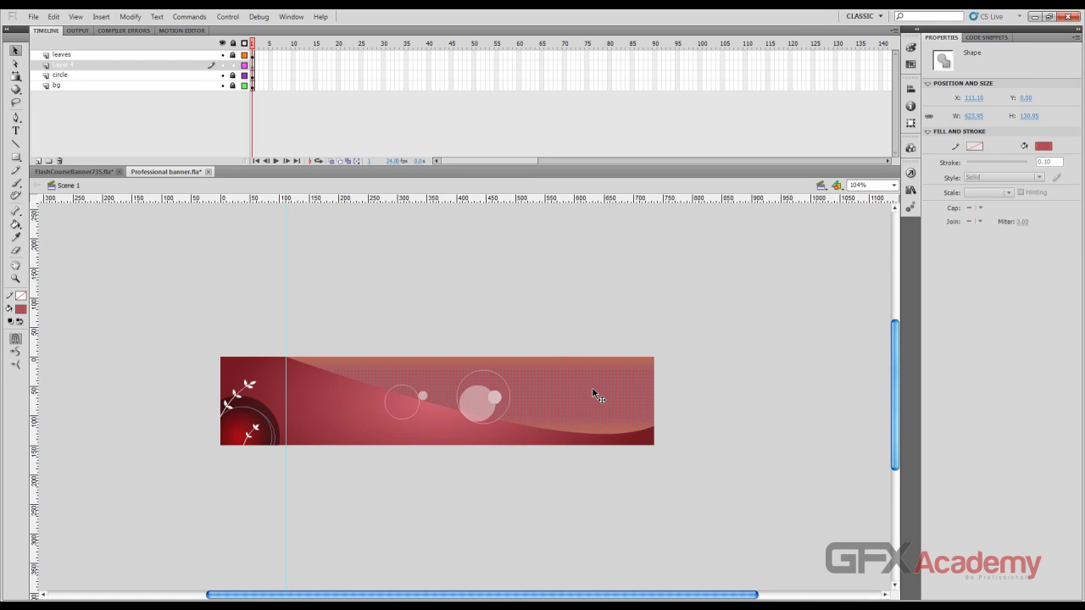
{"action": "left_click", "coordinate": [84, 172]}
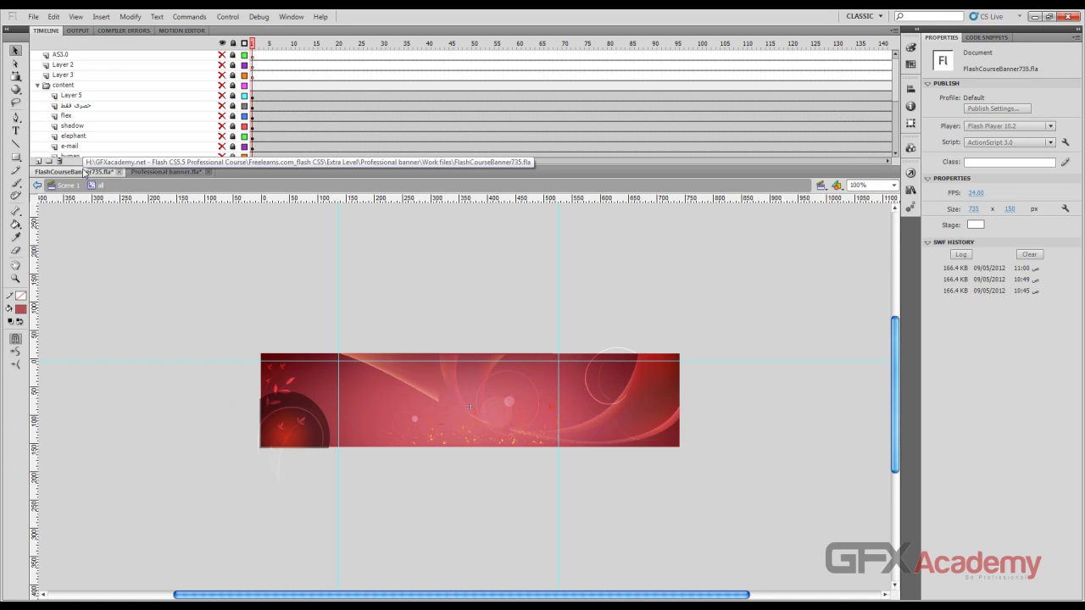
{"action": "left_click", "coordinate": [160, 172]}
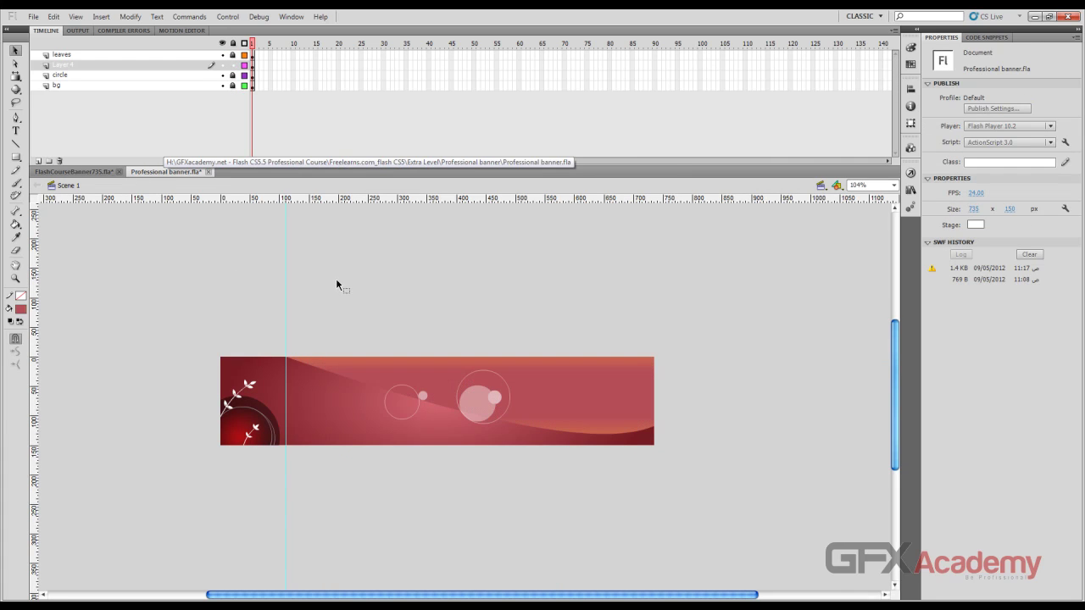
Transform the overlay's linear gradient, rotating it to a shallow diagonal and shifting it so an orange band follows the curved lower edge
{"action": "left_click", "coordinate": [357, 380]}
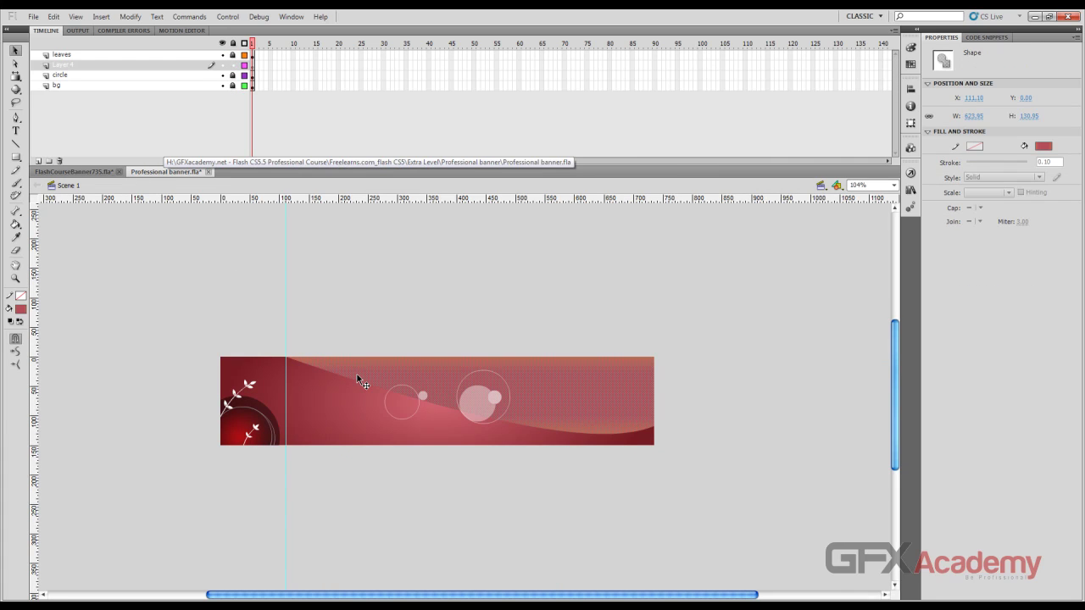
{"action": "key", "text": "f"}
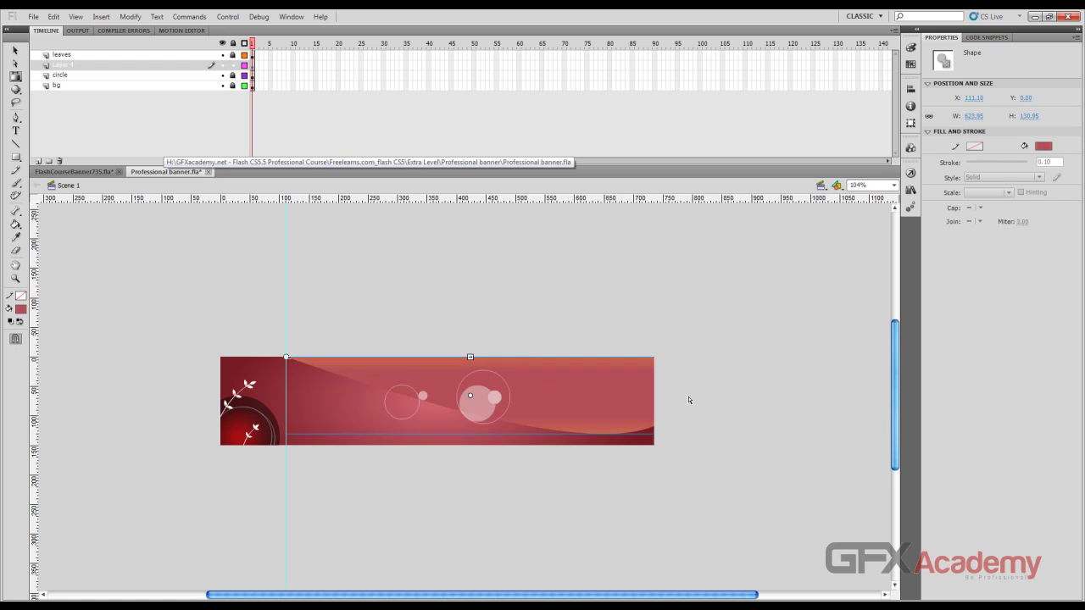
{"action": "left_click_drag", "start_coordinate": [286, 357], "coordinate": [661, 511]}
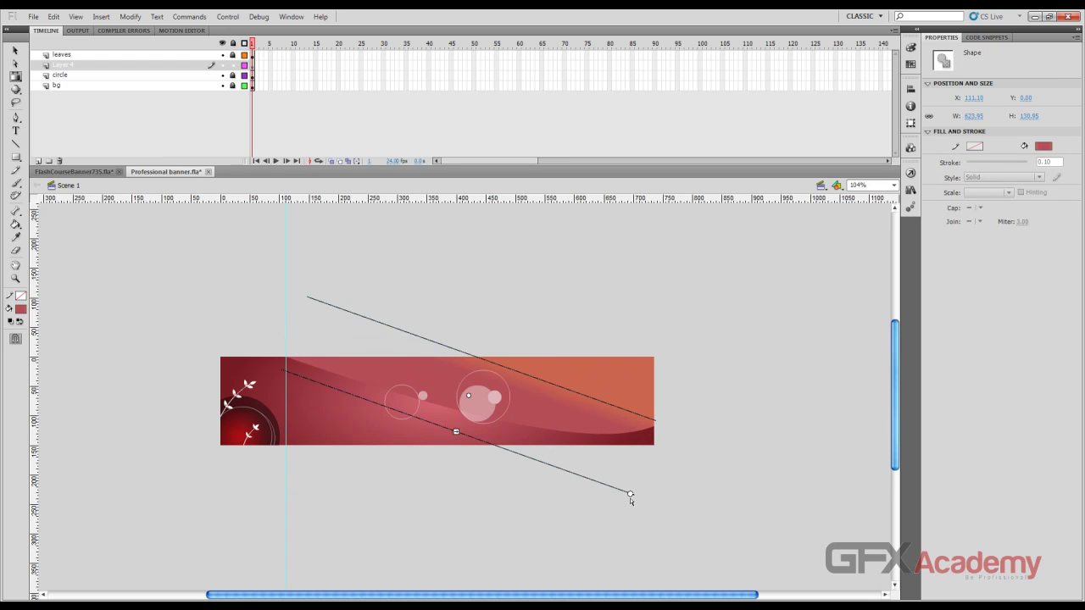
{"action": "left_click_drag", "start_coordinate": [629, 495], "coordinate": [648, 465]}
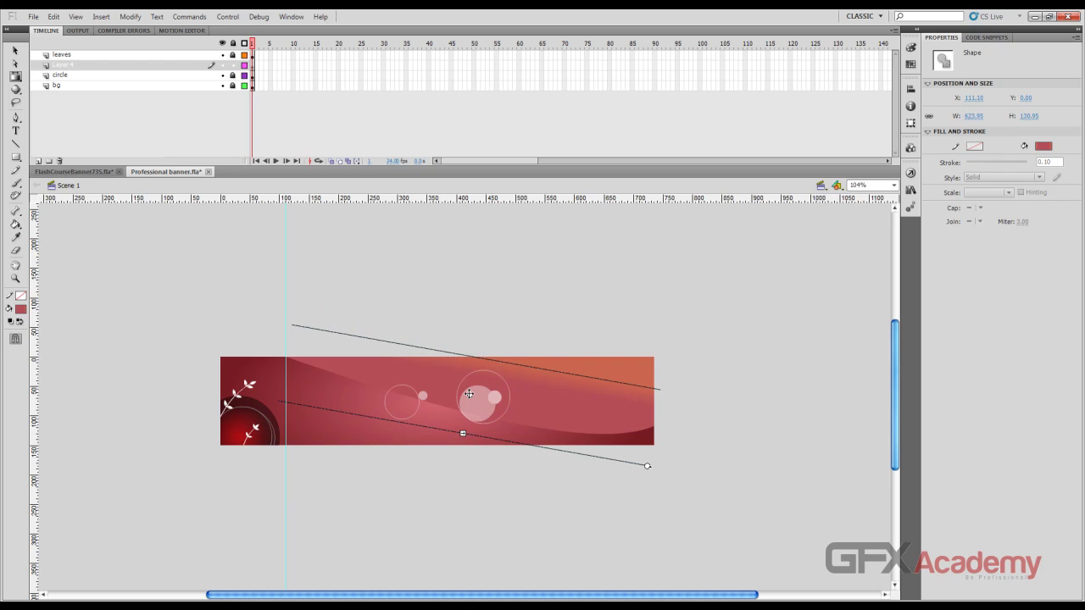
{"action": "left_click_drag", "start_coordinate": [469, 397], "coordinate": [475, 375]}
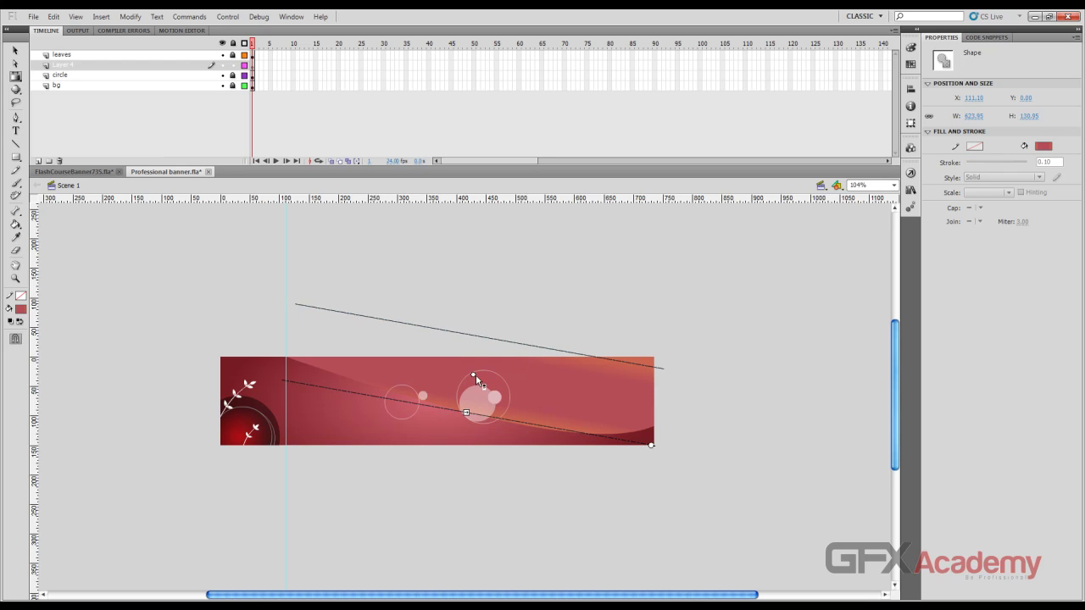
{"action": "left_click_drag", "start_coordinate": [651, 445], "coordinate": [649, 450]}
{"action": "left_click_drag", "start_coordinate": [473, 374], "coordinate": [473, 371]}
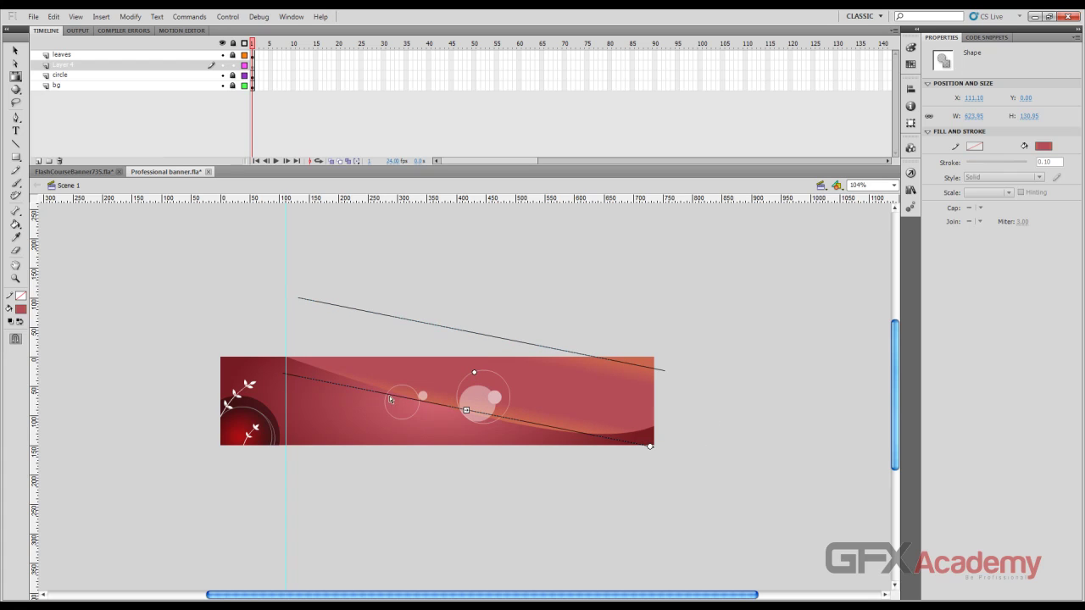
{"action": "left_click", "coordinate": [15, 50]}
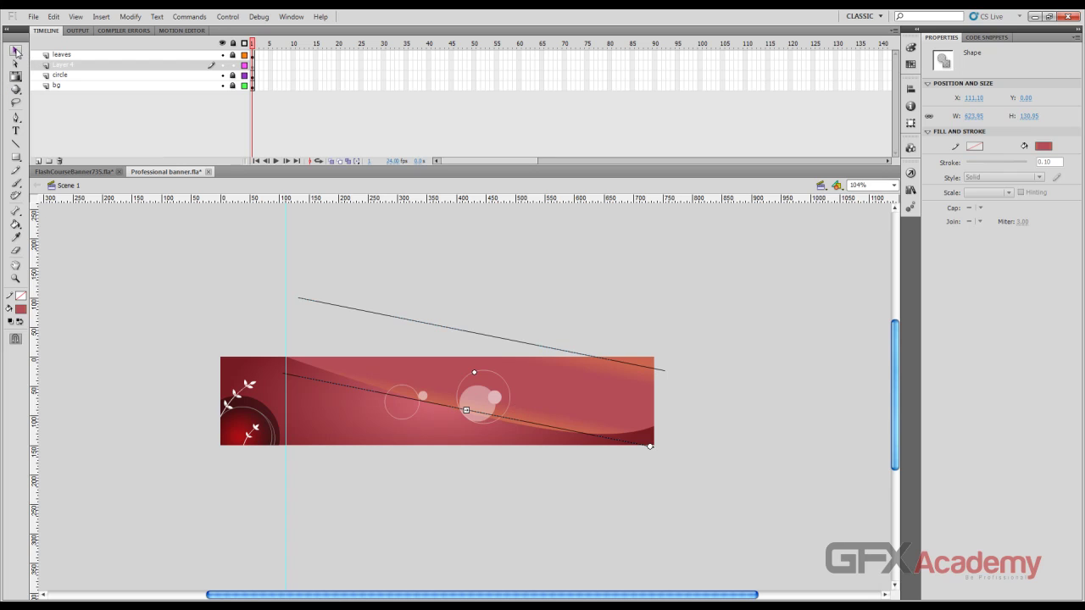
{"action": "left_click", "coordinate": [127, 274]}
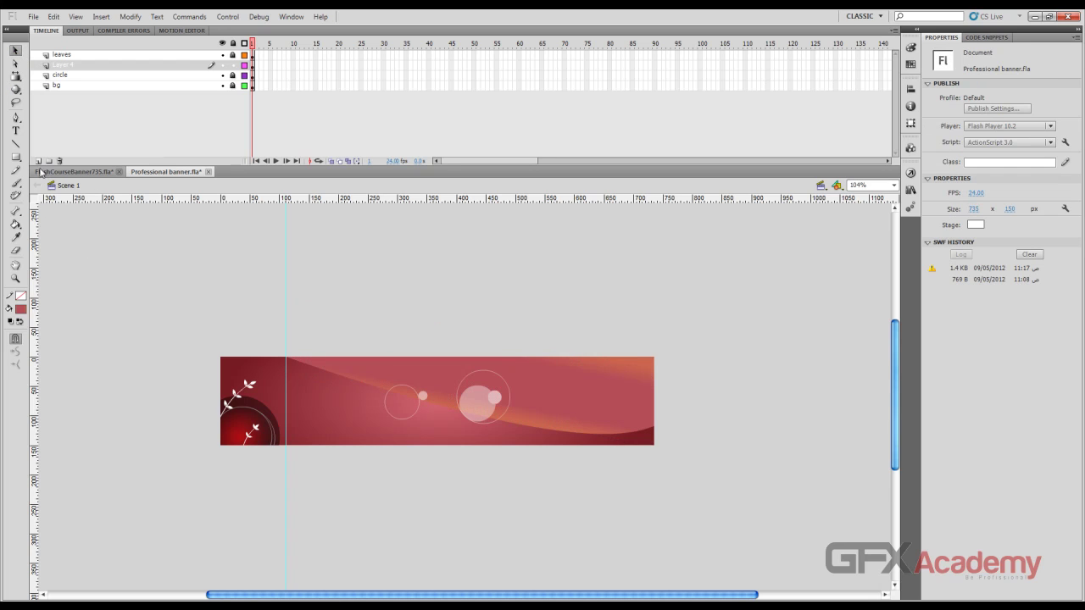
Lasso a thin strip along the overlay's curved lower edge and fill it with the orange-red of the gradient's end stops
{"action": "left_click", "coordinate": [15, 102]}
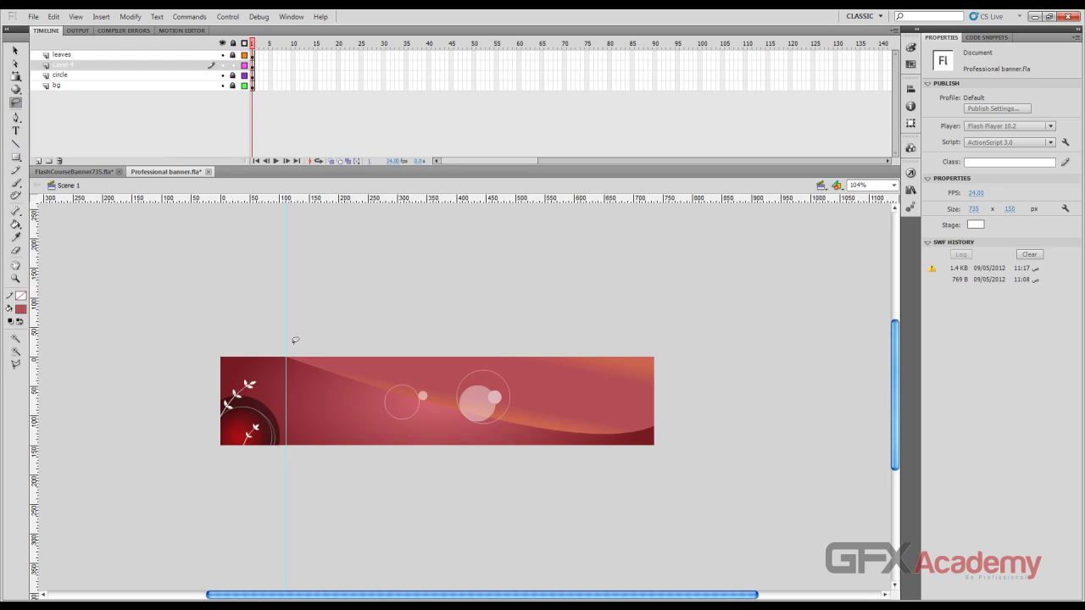
{"action": "mouse_move", "coordinate": [294, 351]}
{"action": "left_mouse_down"}
{"action": "mouse_move", "coordinate": [537, 419]}
{"action": "mouse_move", "coordinate": [632, 426]}
{"action": "mouse_move", "coordinate": [651, 415]}
{"action": "mouse_move", "coordinate": [627, 447]}
{"action": "mouse_move", "coordinate": [395, 412]}
{"action": "mouse_move", "coordinate": [281, 371]}
{"action": "mouse_move", "coordinate": [287, 347]}
{"action": "mouse_move", "coordinate": [299, 347]}
{"action": "left_mouse_up"}
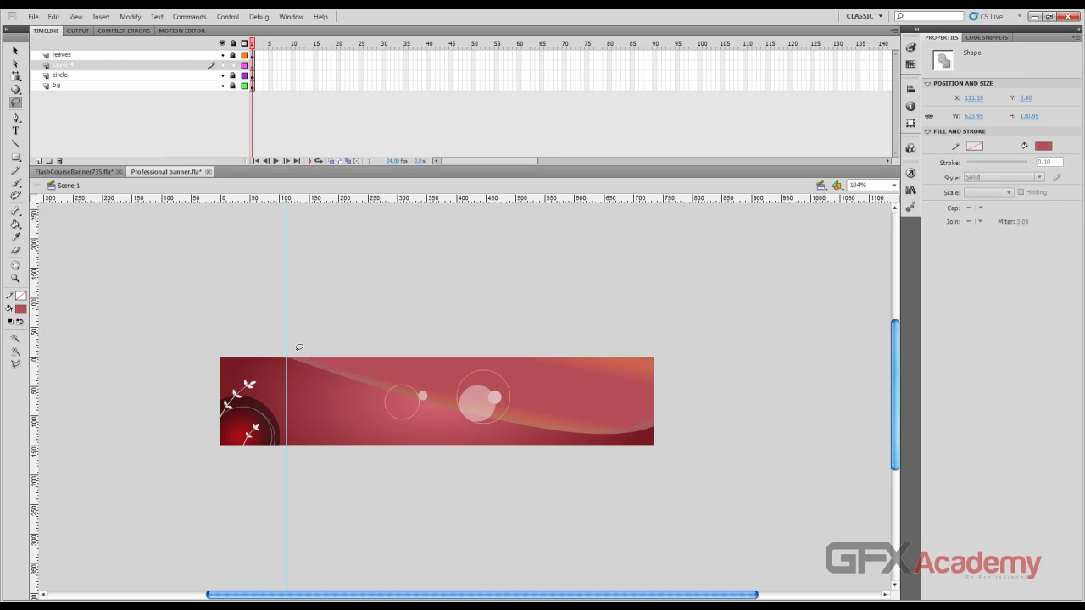
{"action": "left_click", "coordinate": [1049, 146]}
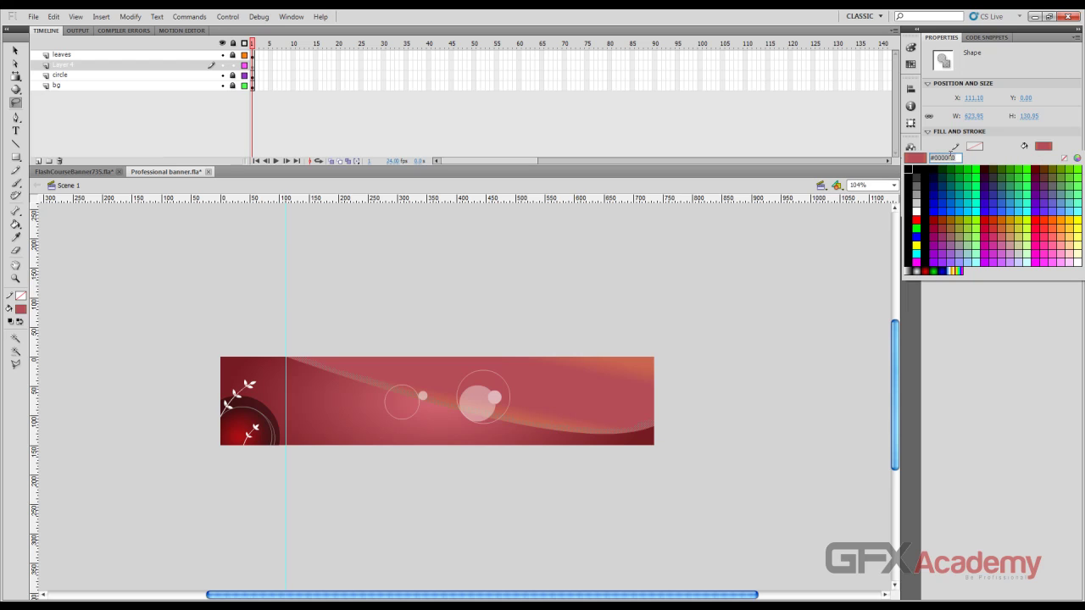
{"action": "type", "text": "#CB655F"}
{"action": "key", "text": "Return"}
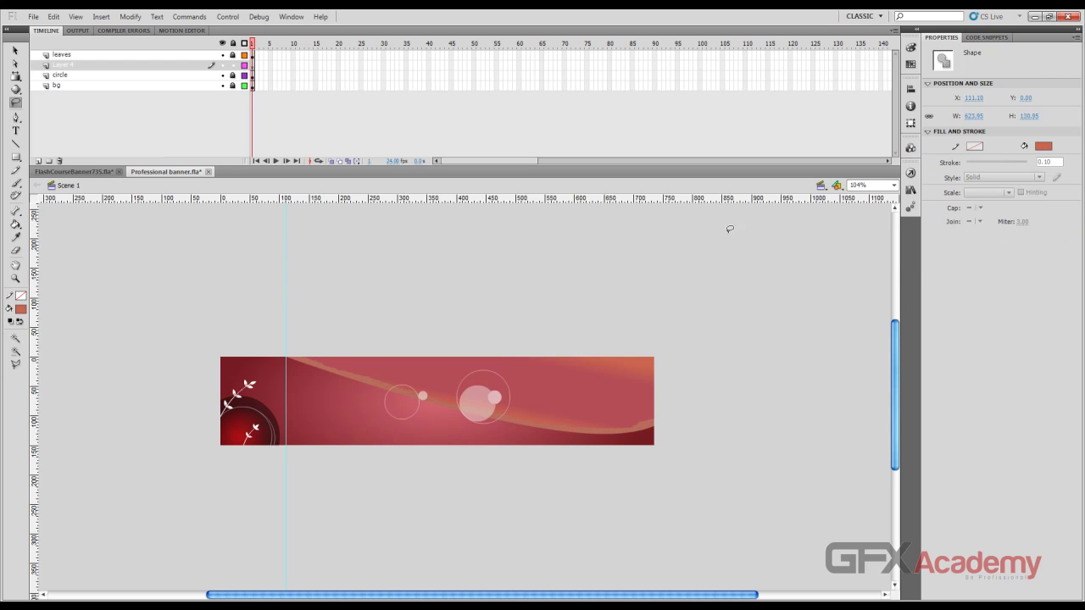
{"action": "left_click", "coordinate": [666, 260]}
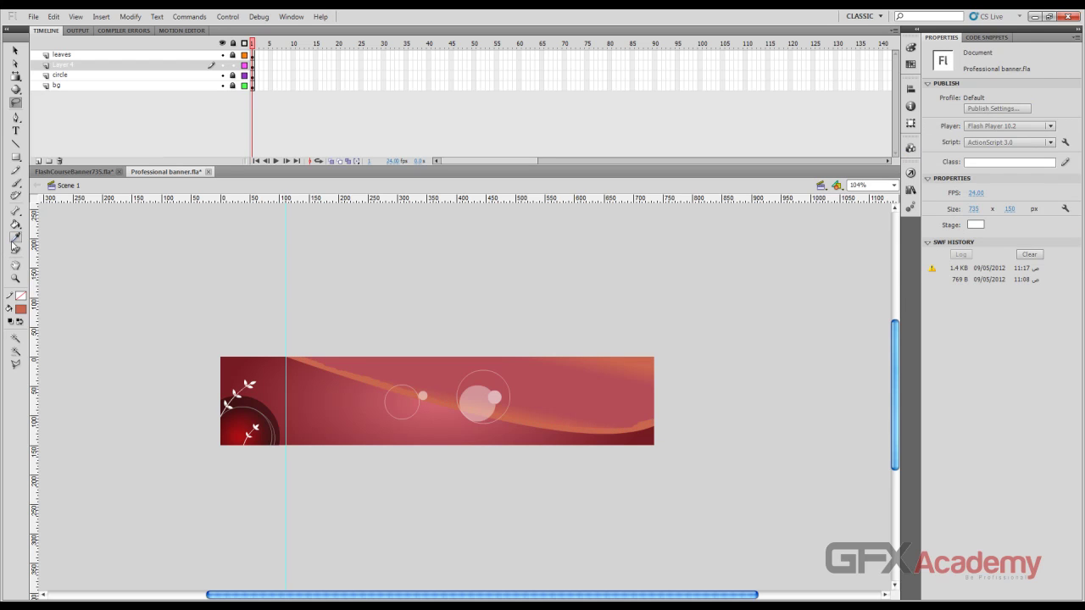
Undo the strip's recolouring and check that the overlay is selectable as one shape
{"action": "left_click", "coordinate": [14, 53]}
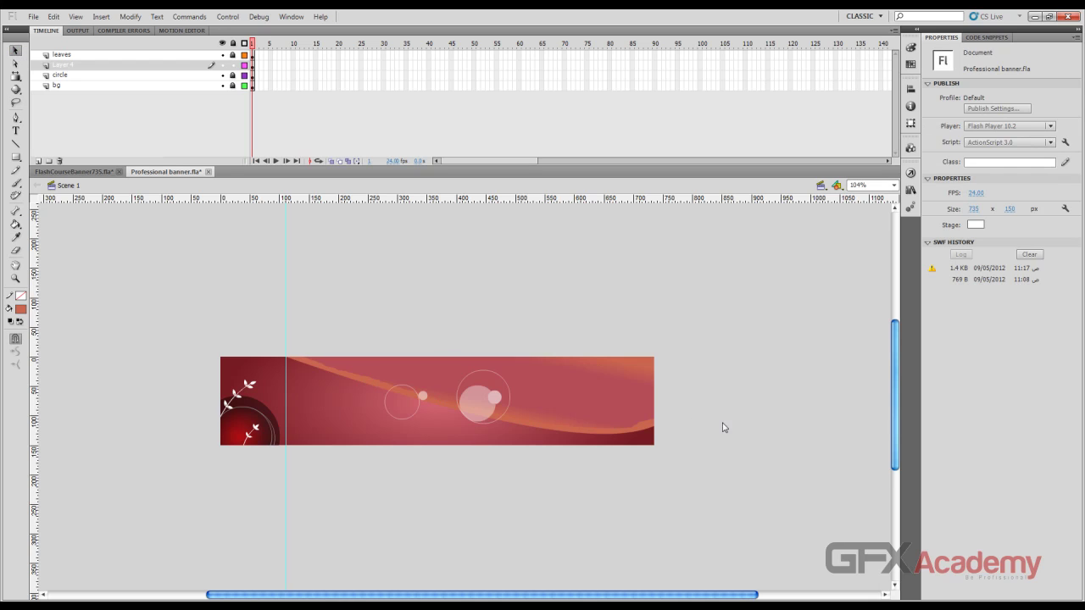
{"action": "left_click", "coordinate": [603, 377]}
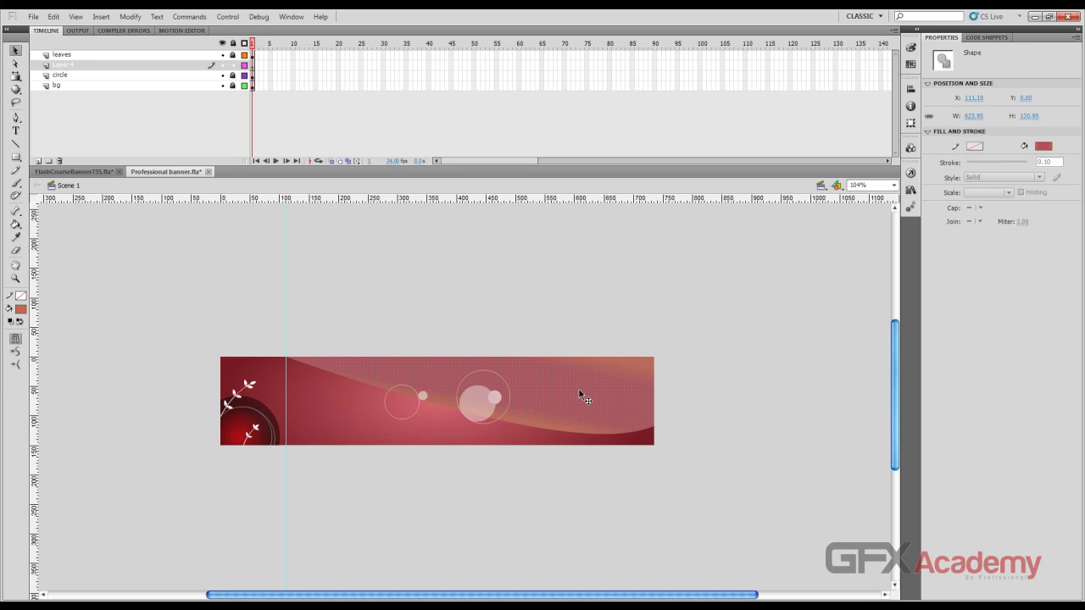
{"action": "left_click", "coordinate": [449, 318]}
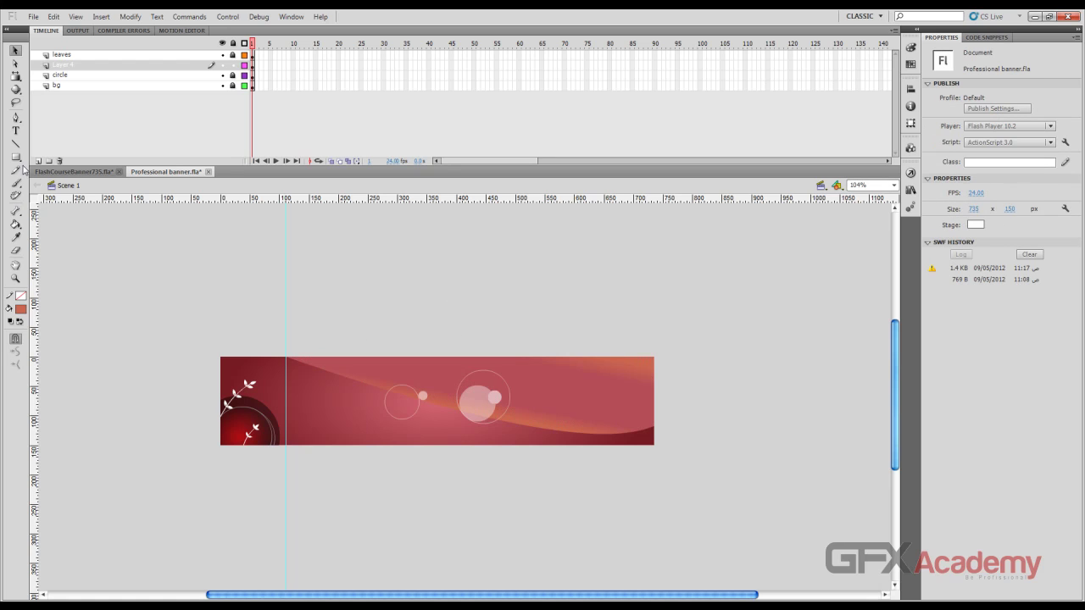
Draw a straight white diagonal line across the overlay, from above its upper-left corner to just beyond the banner's right edge
{"action": "left_click", "coordinate": [16, 143]}
{"action": "mouse_move", "coordinate": [301, 342]}
{"action": "left_mouse_down"}
{"action": "mouse_move", "coordinate": [714, 416]}
{"action": "mouse_move", "coordinate": [674, 421]}
{"action": "left_mouse_up"}
{"action": "key", "text": "v"}
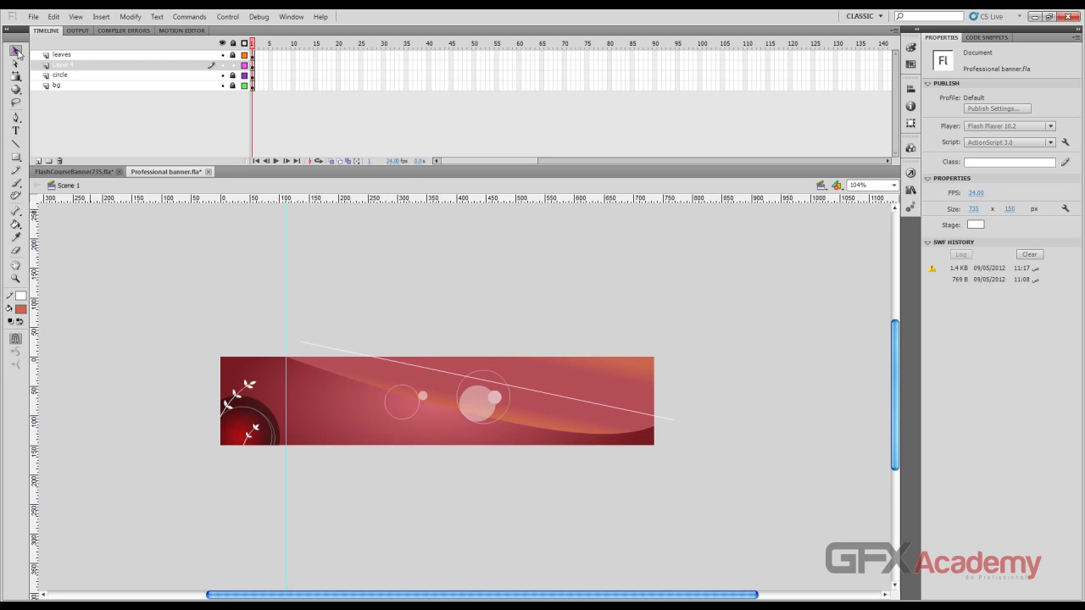
Delete the overlay part above the diagonal line and the line itself, keeping the lower curved strip near its original position
{"action": "left_click", "coordinate": [510, 391]}
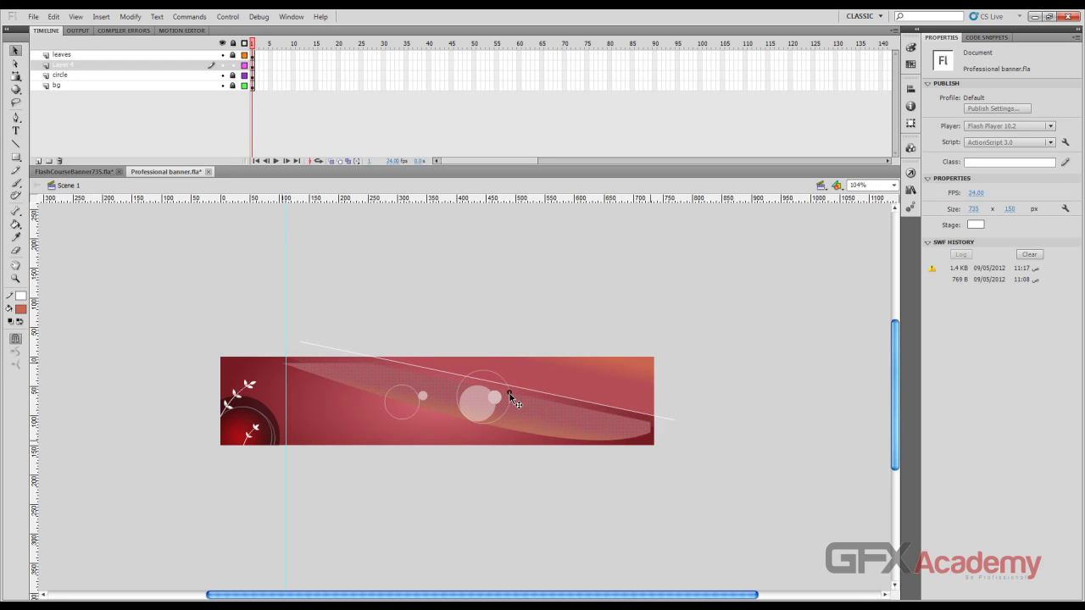
{"action": "key", "text": "Delete"}
{"action": "left_click", "coordinate": [566, 363]}
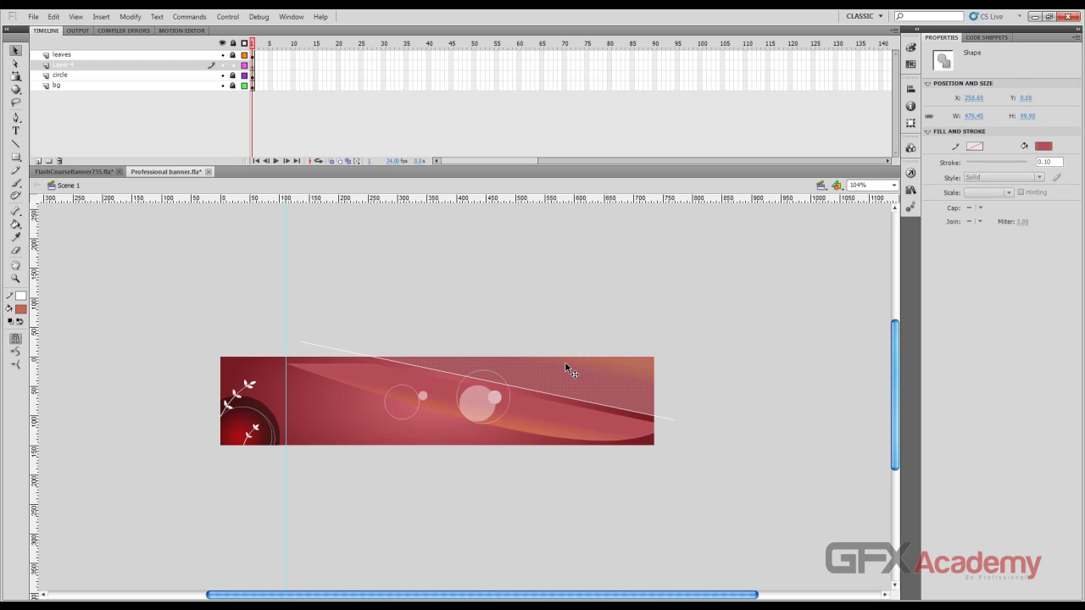
{"action": "key", "text": "Delete"}
{"action": "left_click_drag", "start_coordinate": [534, 412], "coordinate": [533, 409]}
{"action": "left_click", "coordinate": [556, 395]}
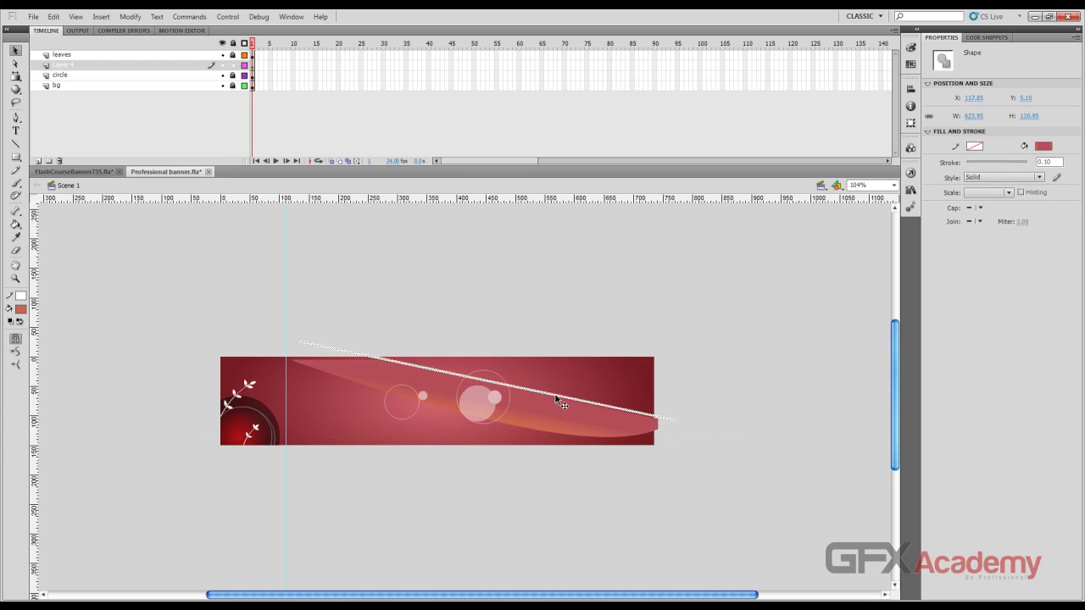
{"action": "key", "text": "Delete"}
Nudge the remaining curved strip to X 112.15, Y 0.35, aligning it with the banner's top and right edges
{"action": "left_click", "coordinate": [391, 386]}
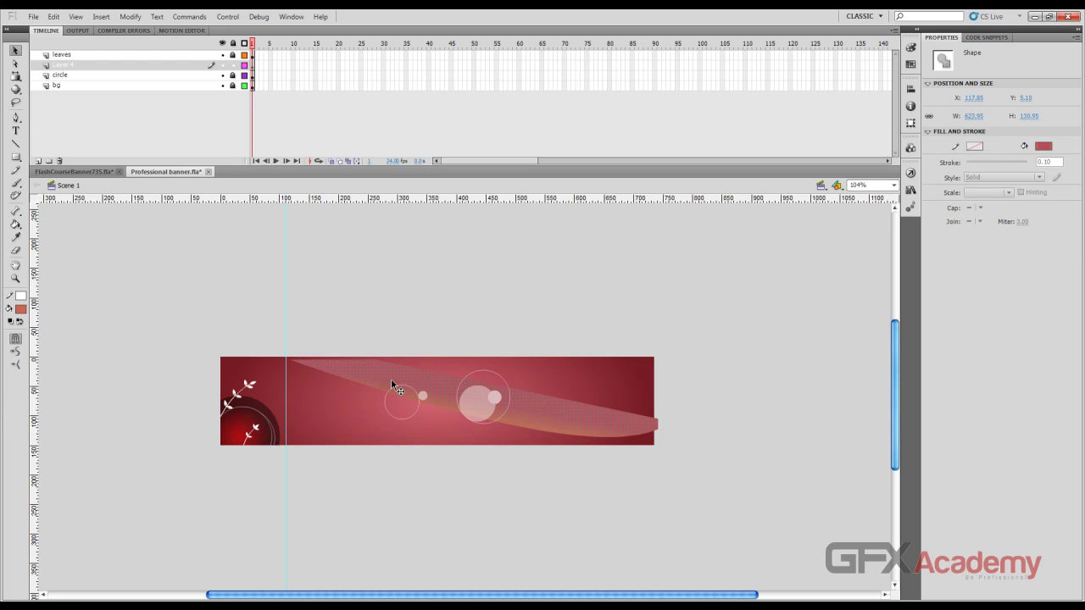
{"action": "key", "text": "Up"}
{"action": "key", "text": "Up"}
{"action": "key", "text": "Up"}
{"action": "key", "text": "Up"}
{"action": "key", "text": "Up"}
{"action": "key", "text": "Up"}
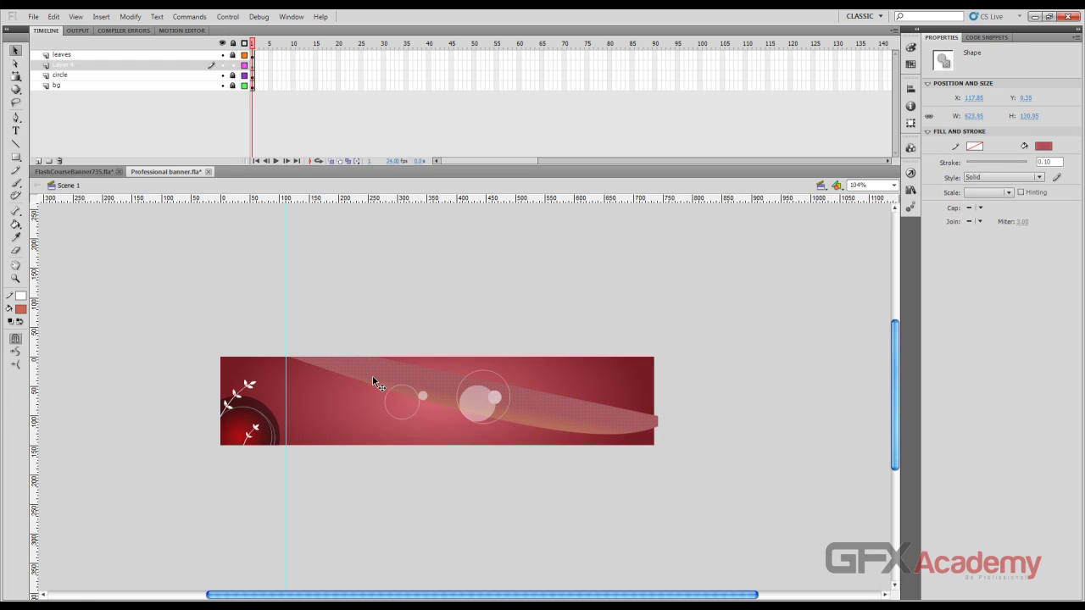
{"action": "key", "text": "Down"}
{"action": "key", "text": "Down"}
{"action": "key", "text": "Left"}
{"action": "key", "text": "Up"}
{"action": "left_click", "coordinate": [387, 330]}
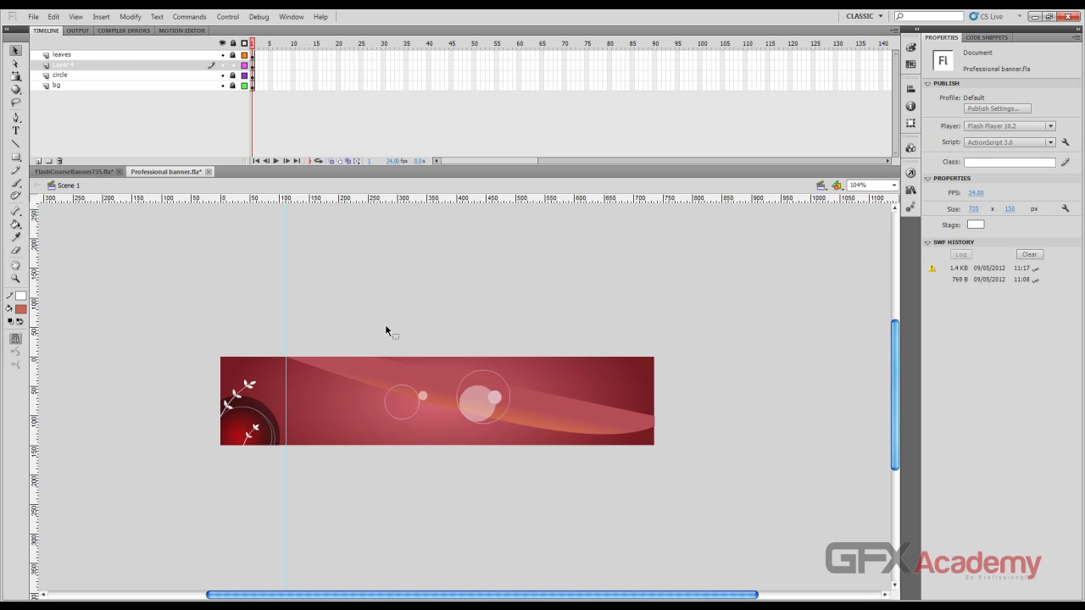
Delete the remaining curved gradient strip from the banner
{"action": "left_click", "coordinate": [555, 414]}
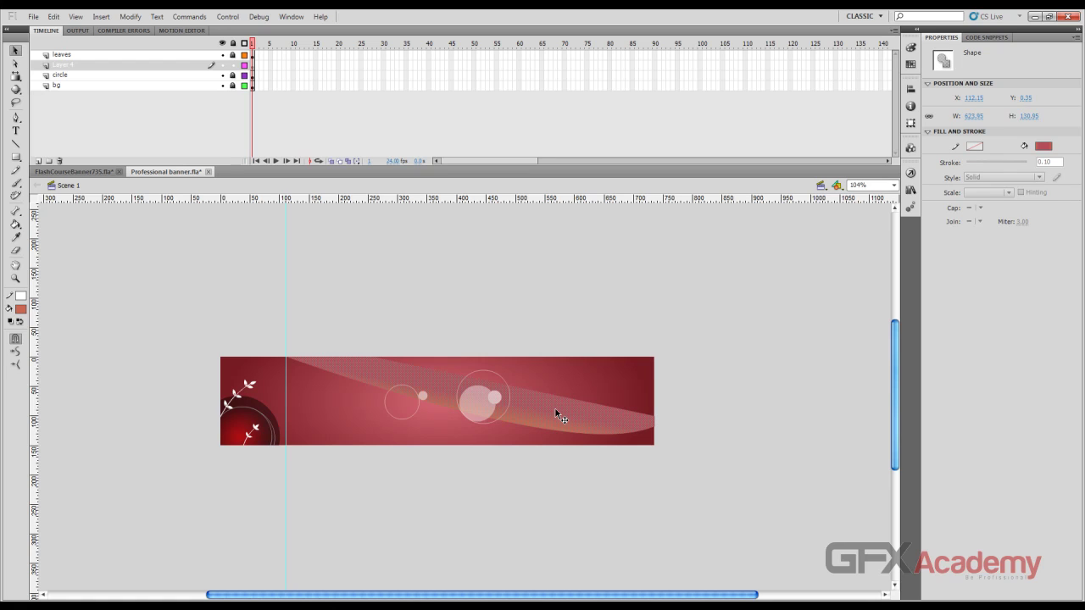
{"action": "key", "text": "Delete"}
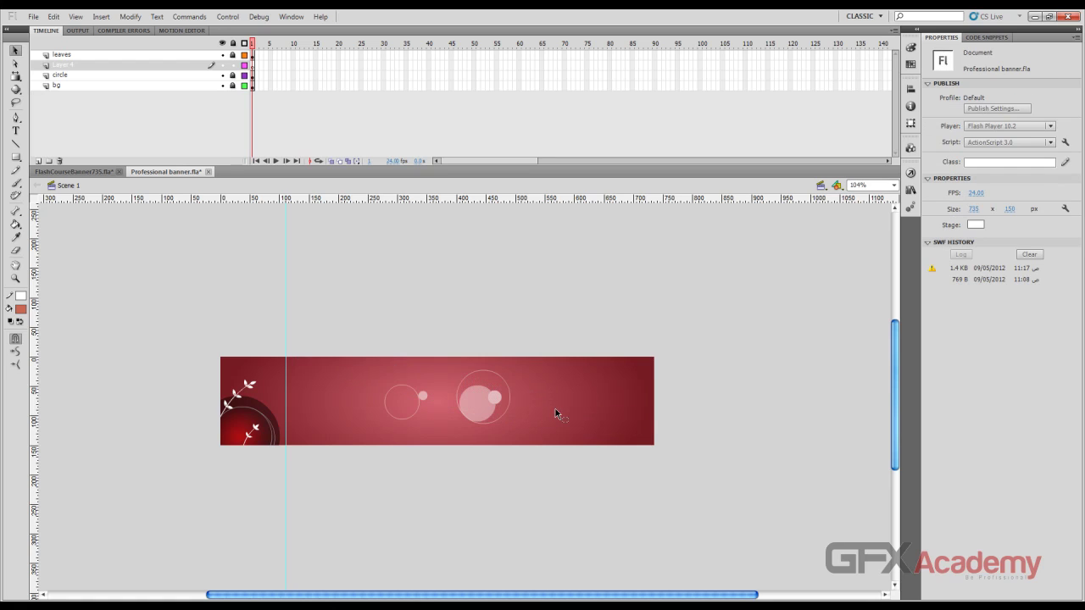
Switch to FlashCourseBanner735.fla and copy the three large curved gradient shapes from its background
{"action": "left_click", "coordinate": [93, 172]}
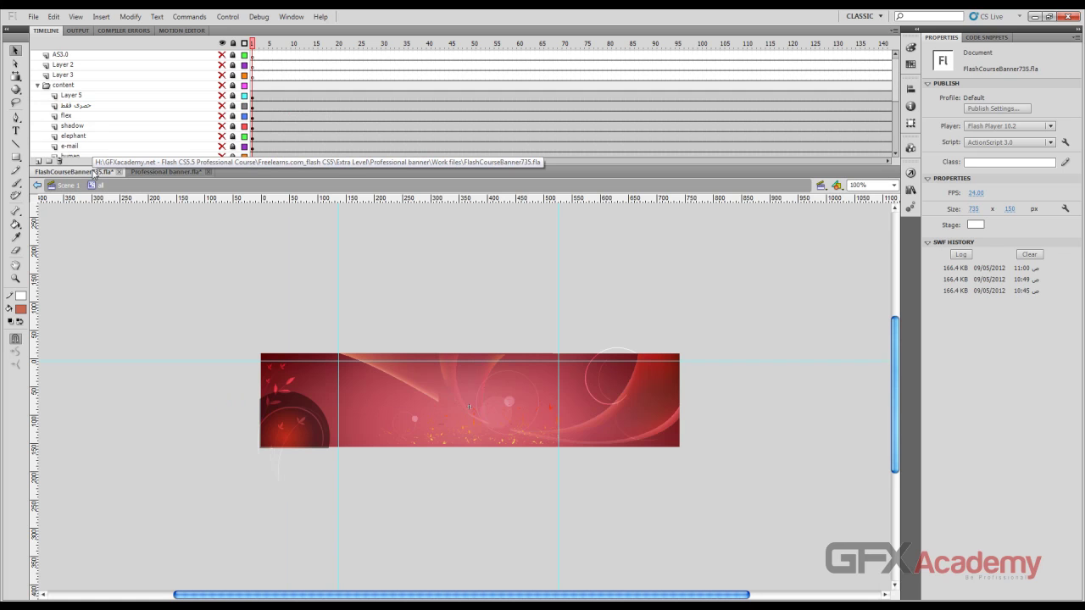
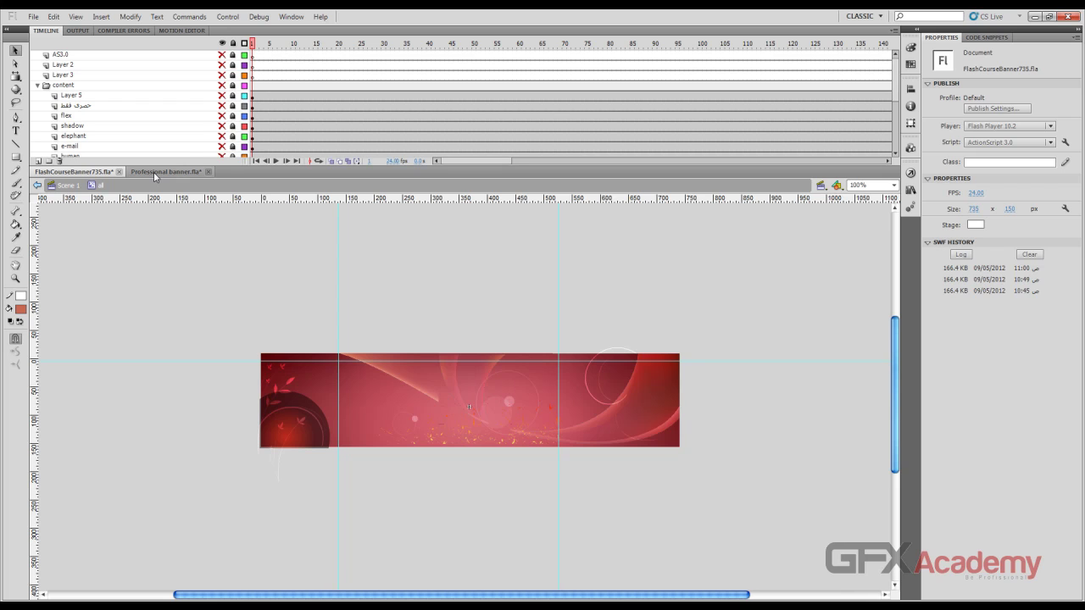
{"action": "left_click", "coordinate": [658, 368]}
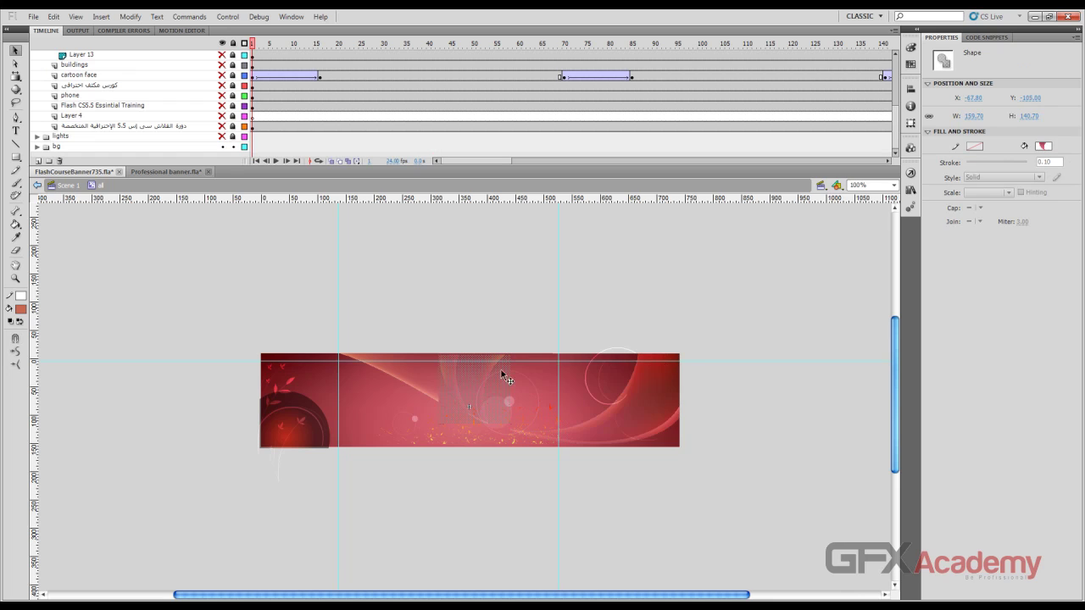
{"action": "left_click", "coordinate": [447, 379]}
{"action": "left_click", "coordinate": [388, 362]}
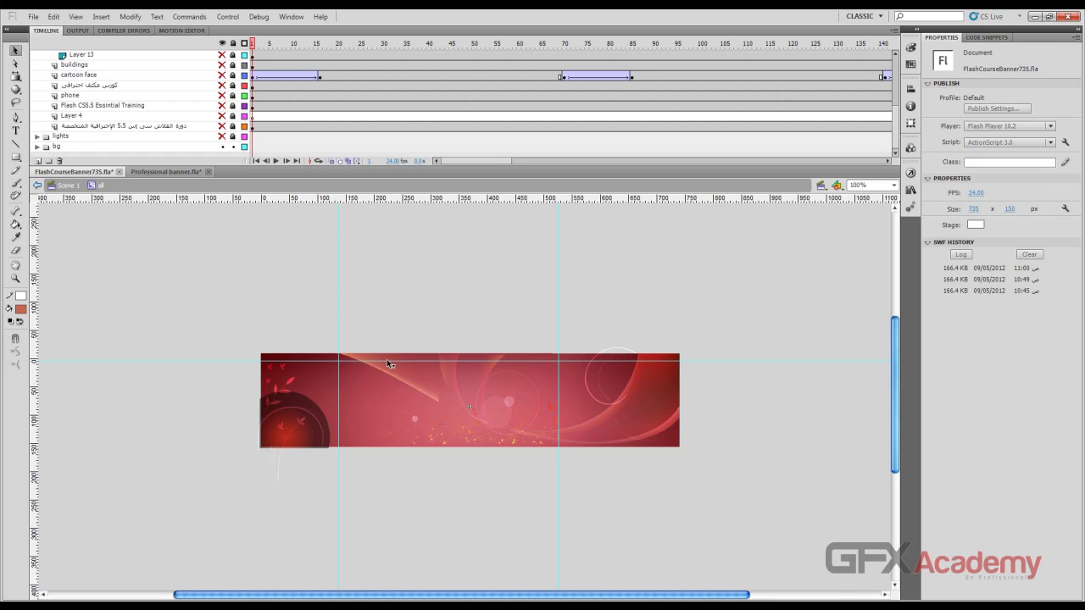
{"action": "left_click", "coordinate": [429, 374]}
{"action": "left_click", "coordinate": [587, 398]}
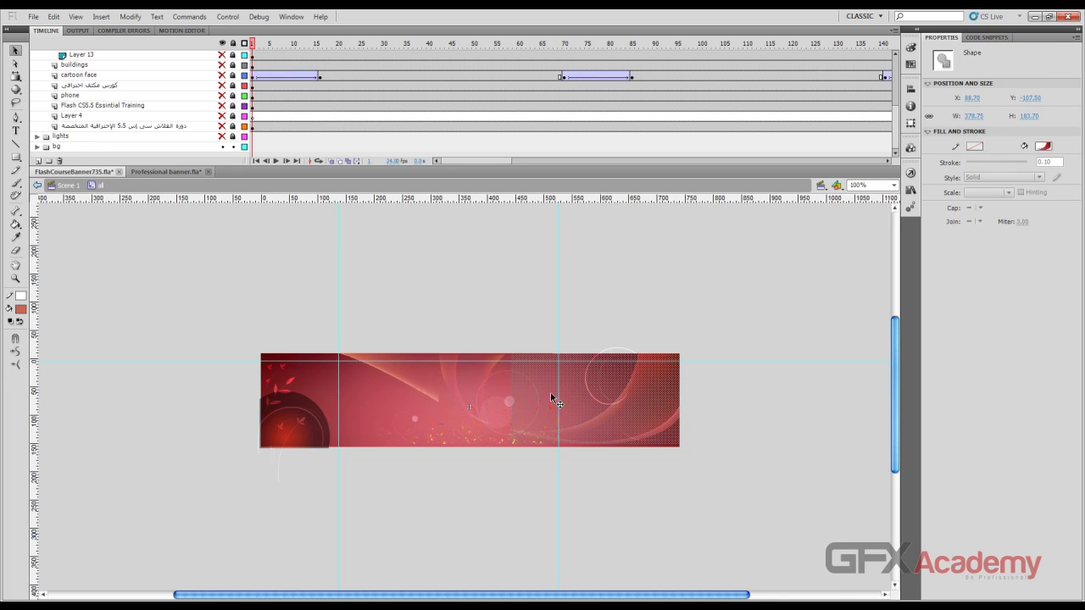
{"action": "left_click", "coordinate": [489, 389]}
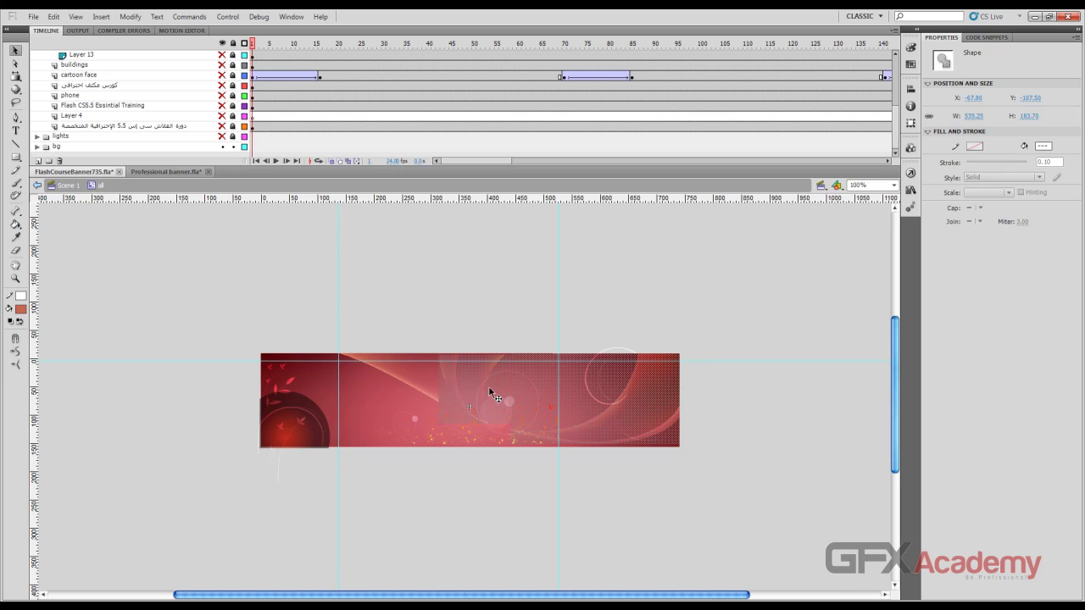
{"action": "left_click", "coordinate": [421, 373]}
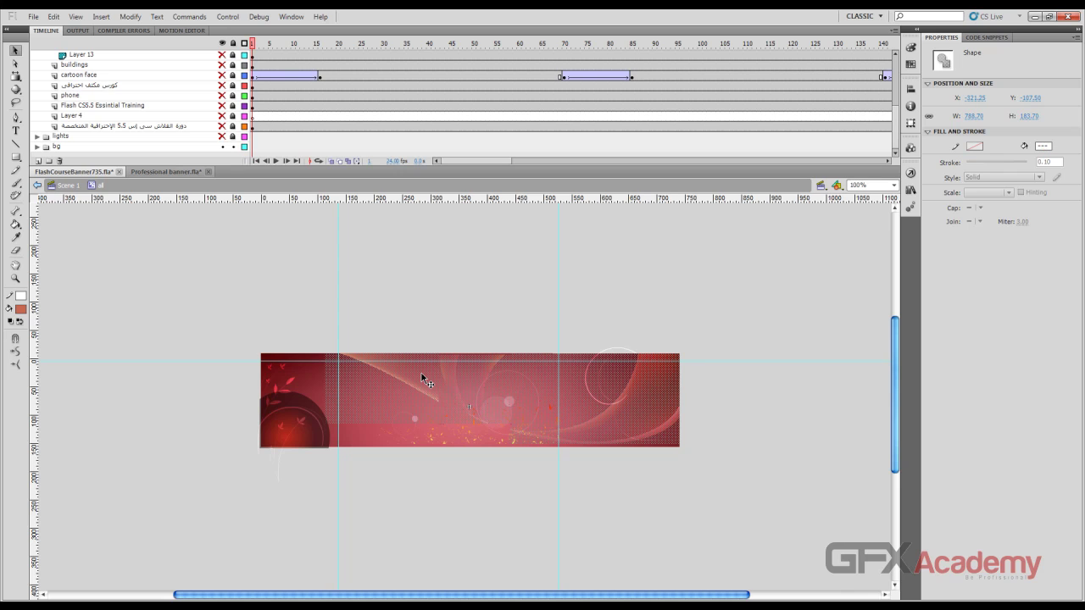
Paste the copied shapes in place into Professional banner.fla, move them above the banner and group them
{"action": "left_click", "coordinate": [165, 172]}
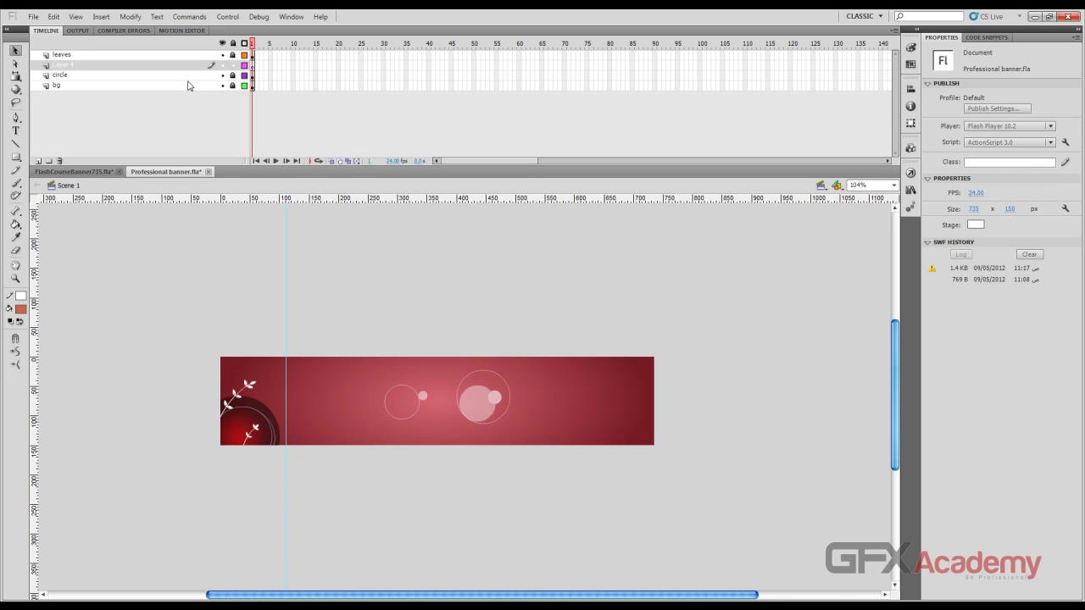
{"action": "key", "text": "ctrl+shift+v"}
{"action": "mouse_move", "coordinate": [477, 335]}
{"action": "left_mouse_down"}
{"action": "mouse_move", "coordinate": [639, 399]}
{"action": "mouse_move", "coordinate": [641, 356]}
{"action": "mouse_move", "coordinate": [678, 286]}
{"action": "mouse_move", "coordinate": [672, 259]}
{"action": "left_mouse_up"}
{"action": "key", "text": "ctrl+g"}
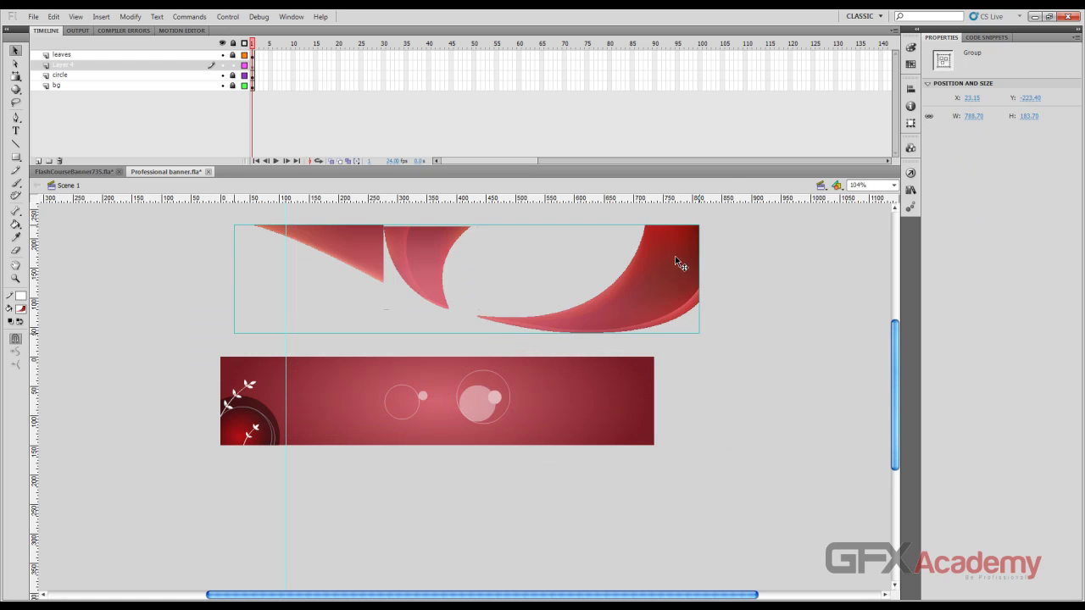
Scale the curved group proportionally to a width of 735, saving the document with auto-recovery enabled, and unlink its width and height
{"action": "left_click", "coordinate": [975, 116]}
{"action": "type", "text": "715"}
{"action": "key", "text": "Return"}
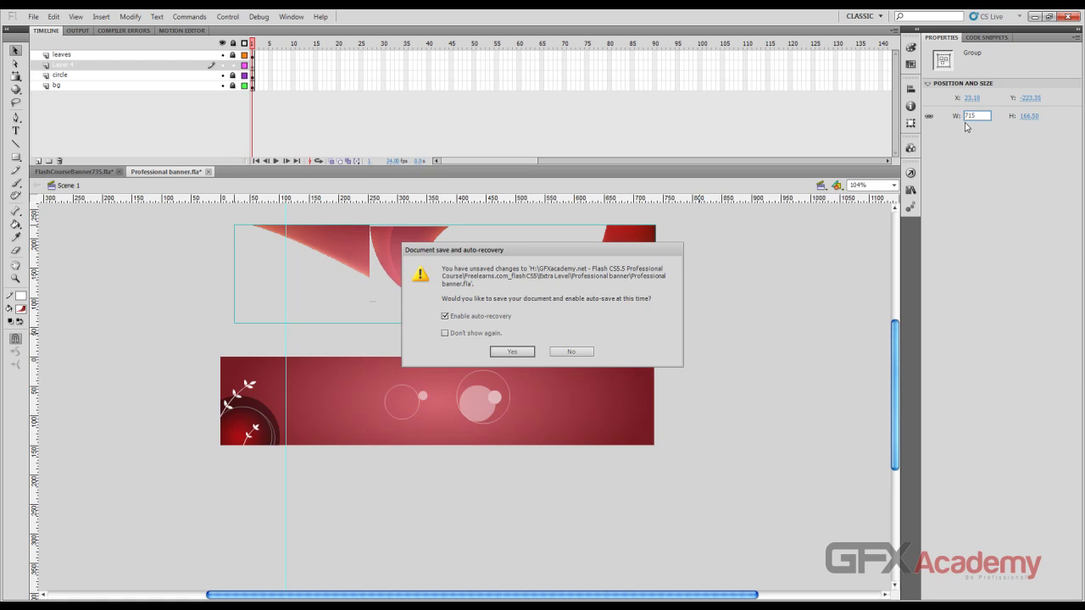
{"action": "left_click", "coordinate": [518, 352]}
{"action": "left_click", "coordinate": [972, 119]}
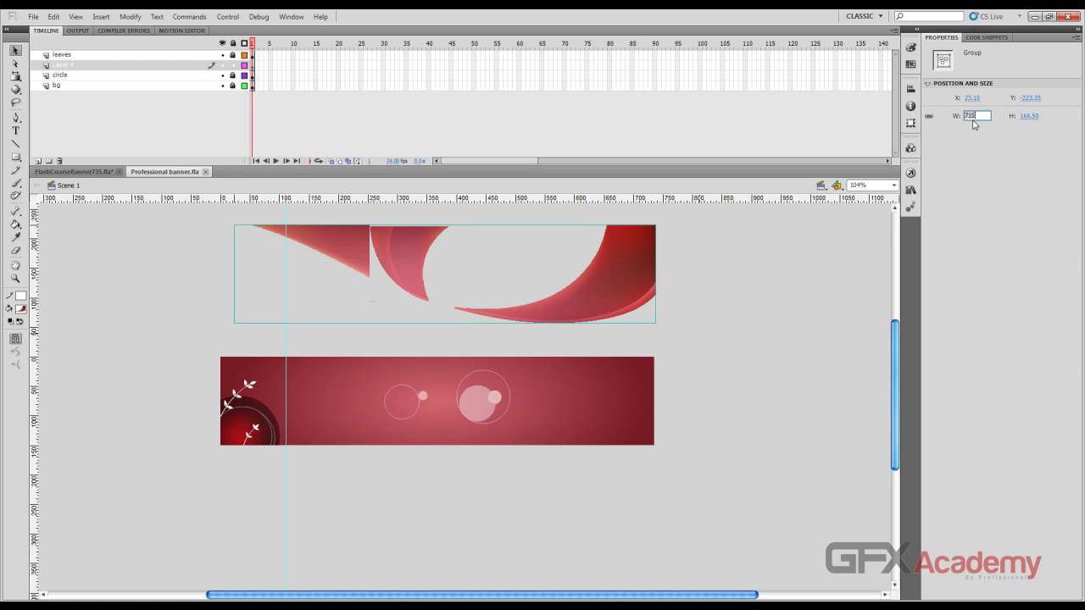
{"action": "type", "text": "735"}
{"action": "key", "text": "Return"}
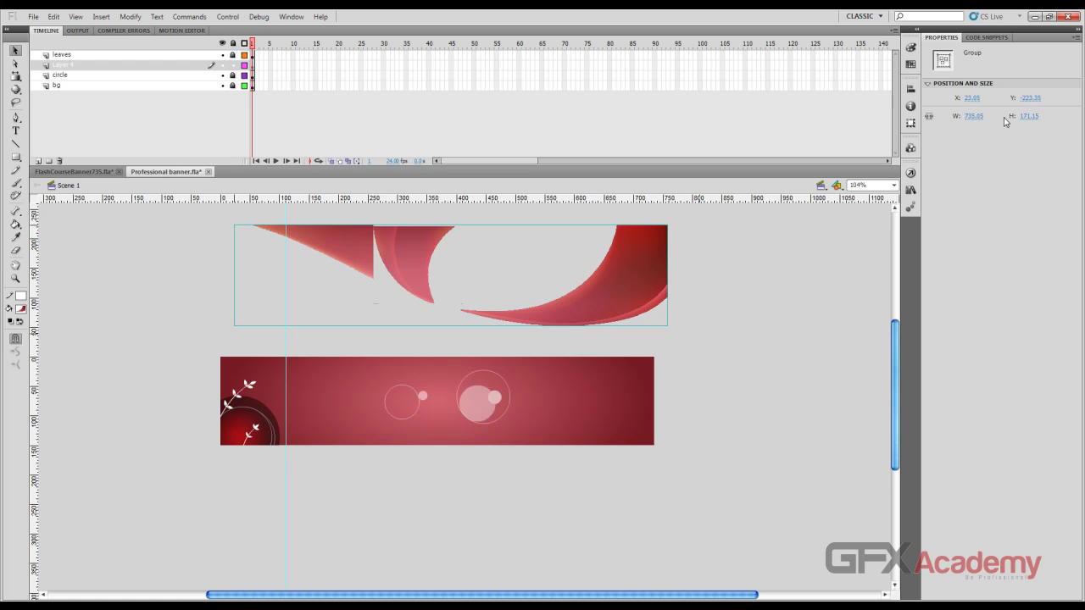
{"action": "left_click", "coordinate": [1028, 116]}
{"action": "left_click", "coordinate": [827, 218]}
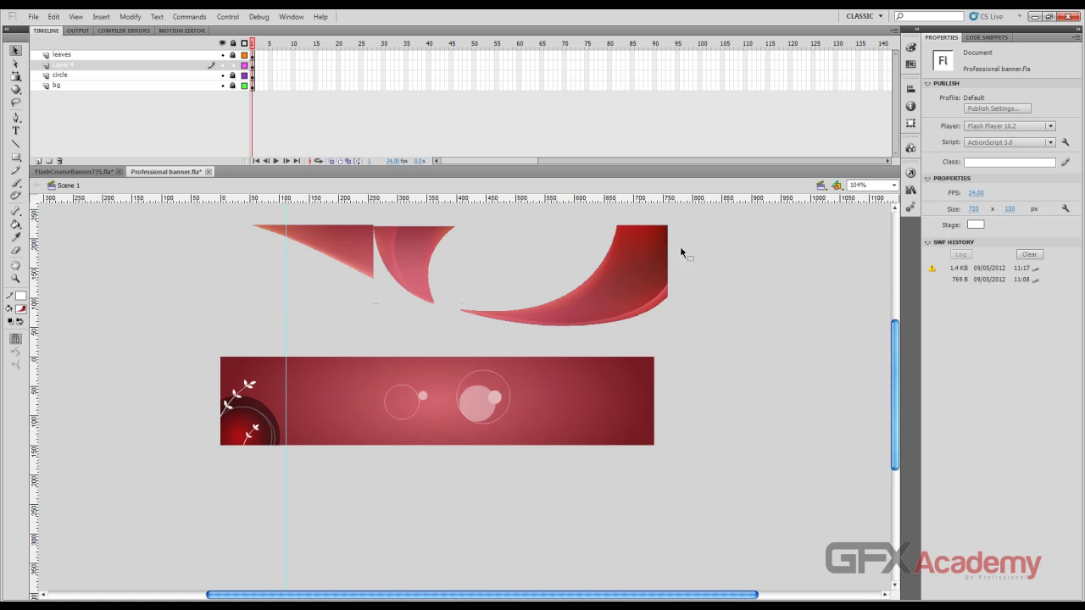
Move the curved group onto the banner at X 0 and set its height to 150 without changing the width
{"action": "left_click_drag", "start_coordinate": [621, 248], "coordinate": [608, 375]}
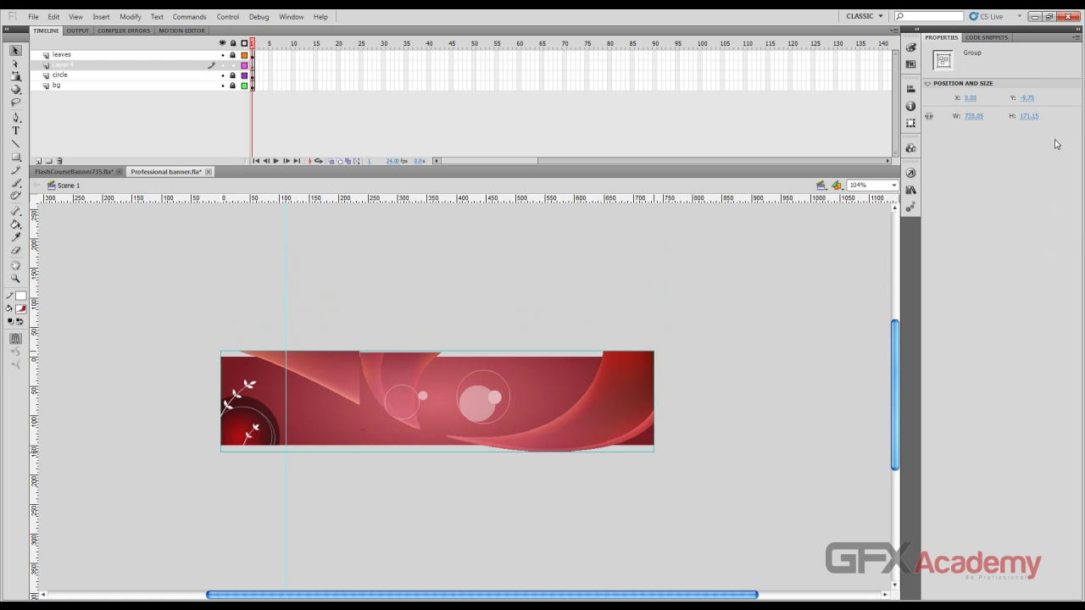
{"action": "left_click", "coordinate": [1028, 115]}
{"action": "type", "text": "150"}
{"action": "key", "text": "Return"}
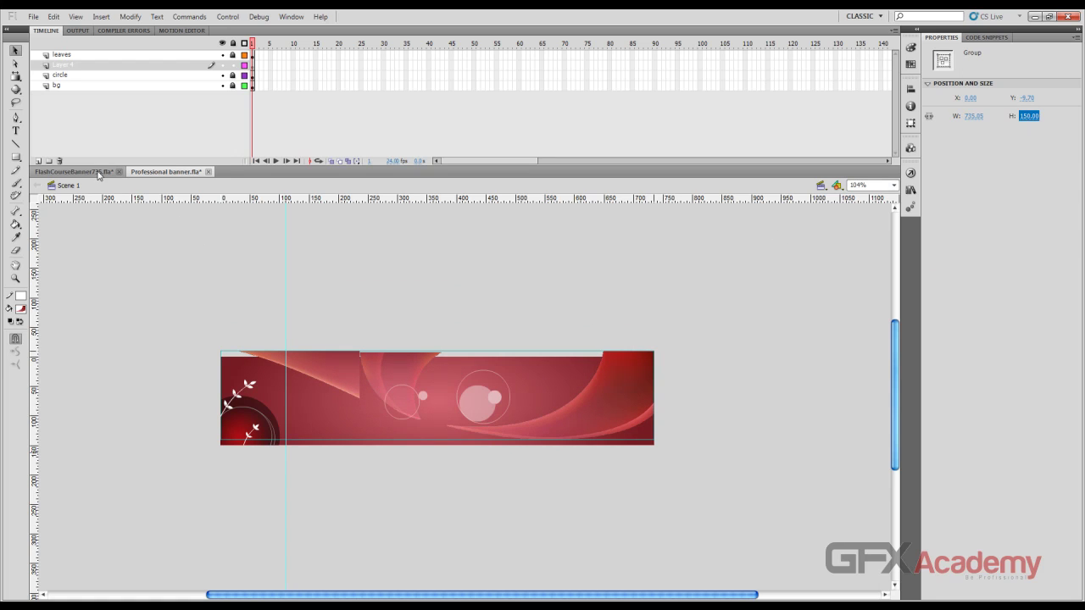
Center the curved group vertically on the stage and test the movie
{"action": "left_click", "coordinate": [911, 88]}
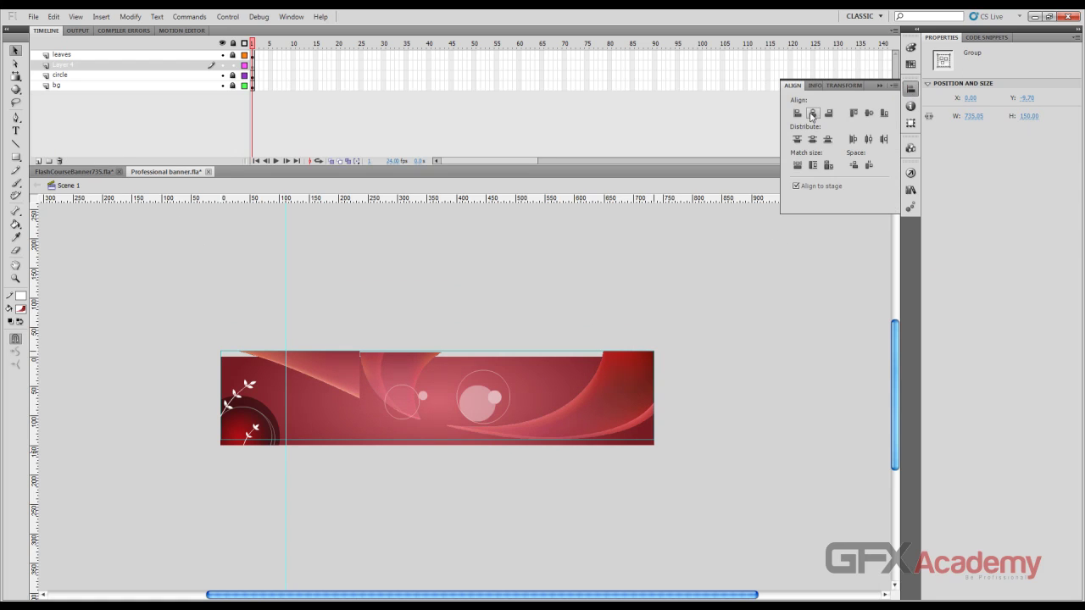
{"action": "left_click", "coordinate": [868, 113]}
{"action": "left_click", "coordinate": [724, 283]}
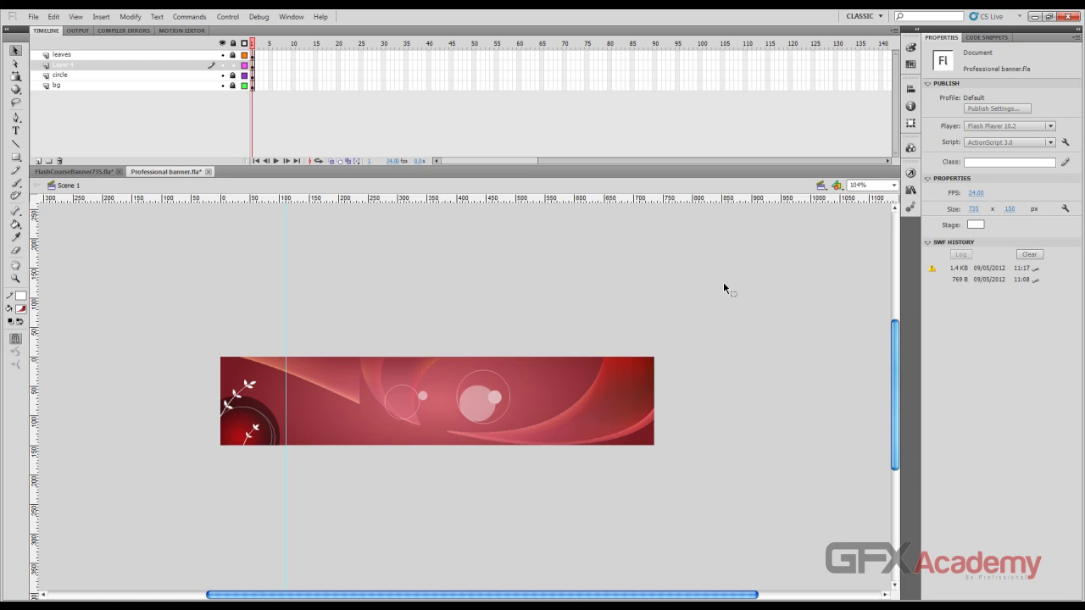
{"action": "key", "text": "ctrl+Return"}
Inside the curved group, stretch the leftmost shape's lower-right corner to the right across the middle shape, so its curved edge continues over it
{"action": "left_click", "coordinate": [327, 384]}
{"action": "double_click", "coordinate": [335, 377]}
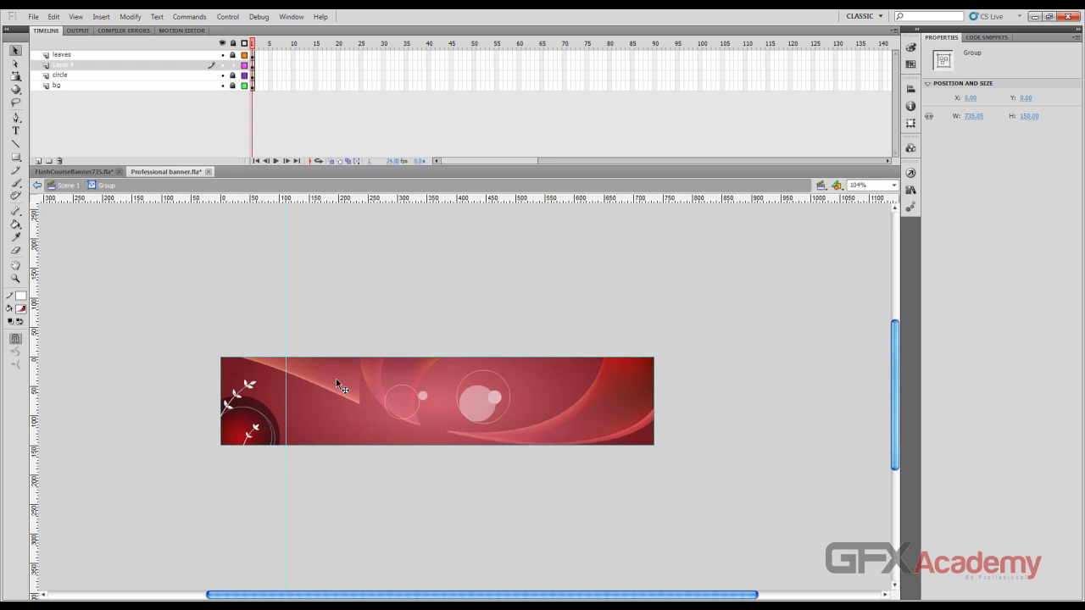
{"action": "left_click", "coordinate": [365, 320]}
{"action": "left_click", "coordinate": [352, 374]}
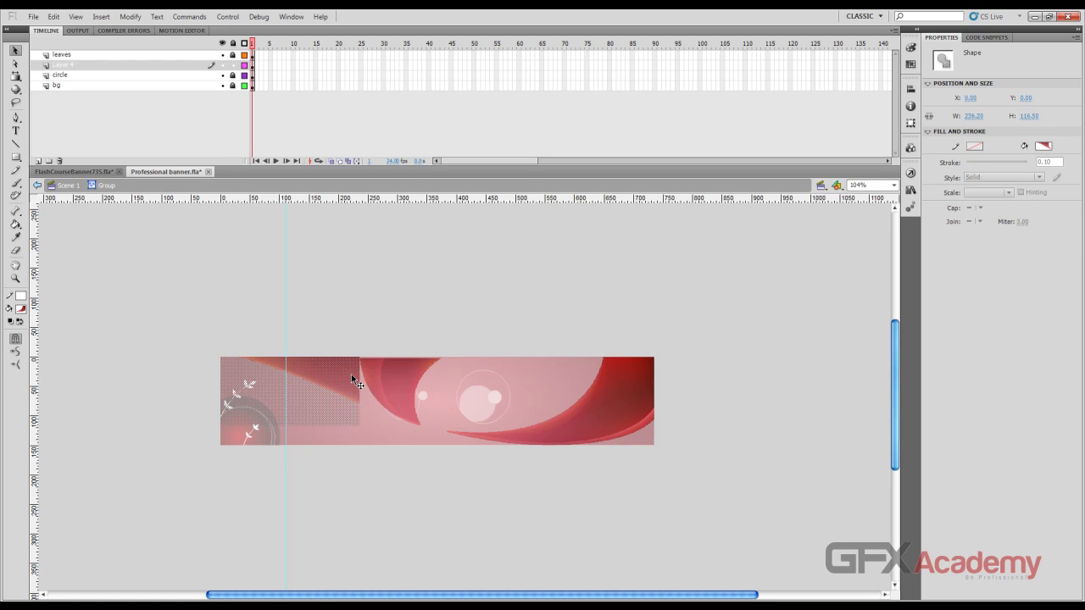
{"action": "left_click", "coordinate": [376, 302]}
{"action": "left_click", "coordinate": [347, 399]}
{"action": "key", "text": "ctrl+equal"}
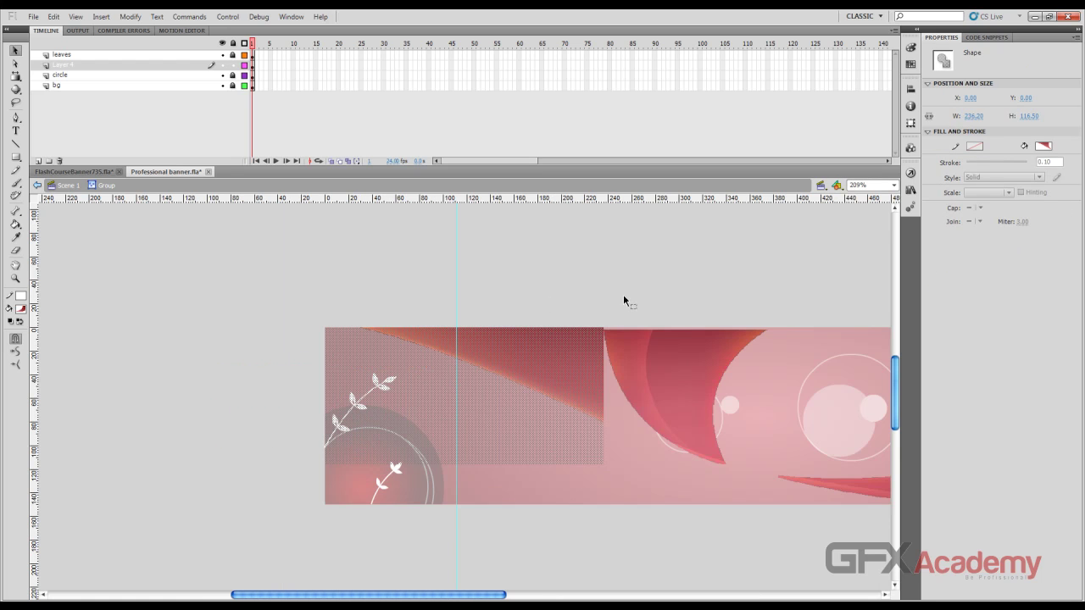
{"action": "left_click_drag", "start_coordinate": [670, 299], "coordinate": [529, 301]}
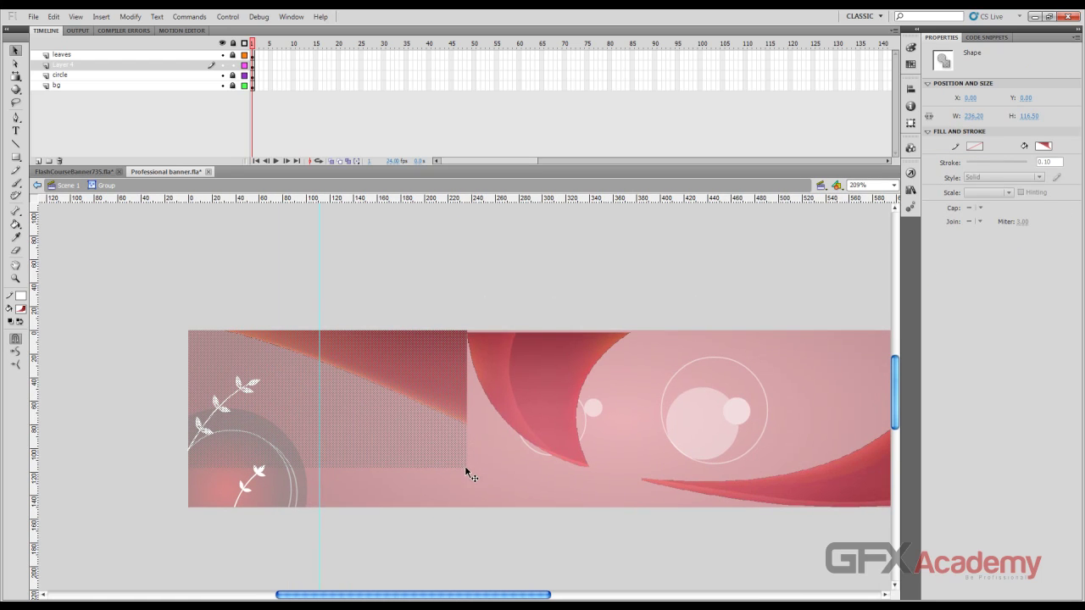
{"action": "left_click", "coordinate": [466, 466]}
{"action": "left_click", "coordinate": [465, 465]}
{"action": "left_click", "coordinate": [466, 483]}
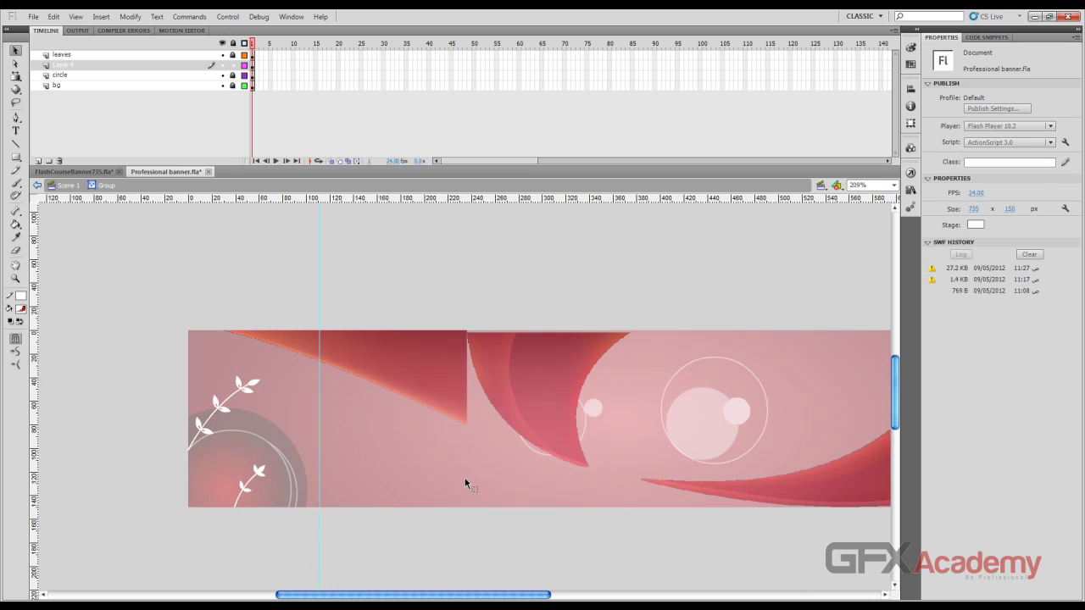
{"action": "left_click_drag", "start_coordinate": [465, 467], "coordinate": [702, 471]}
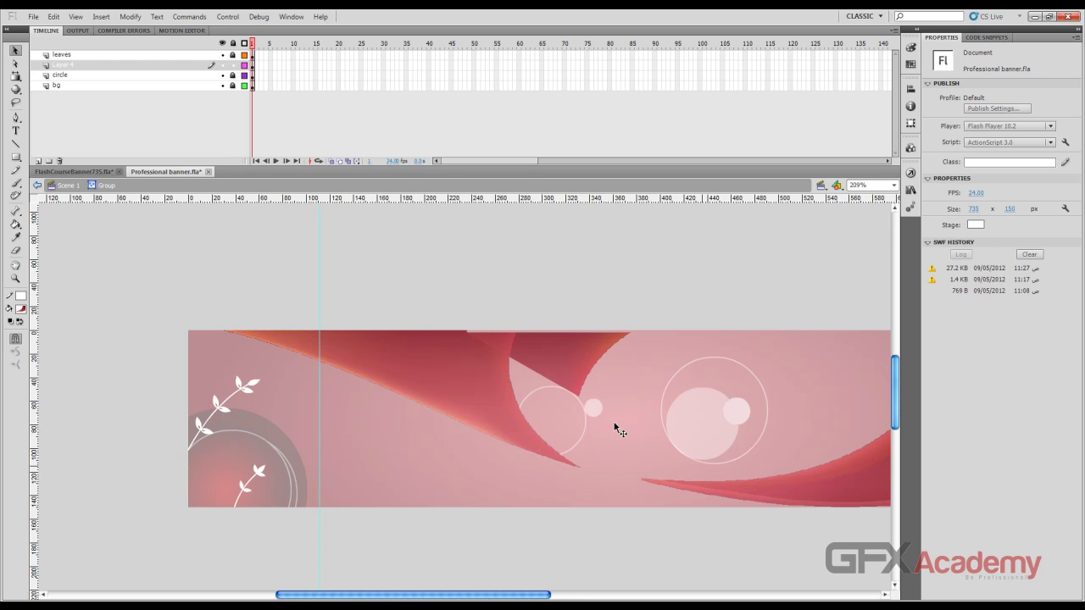
Return to Scene 1, test the movie and close the preview
{"action": "left_click", "coordinate": [68, 184]}
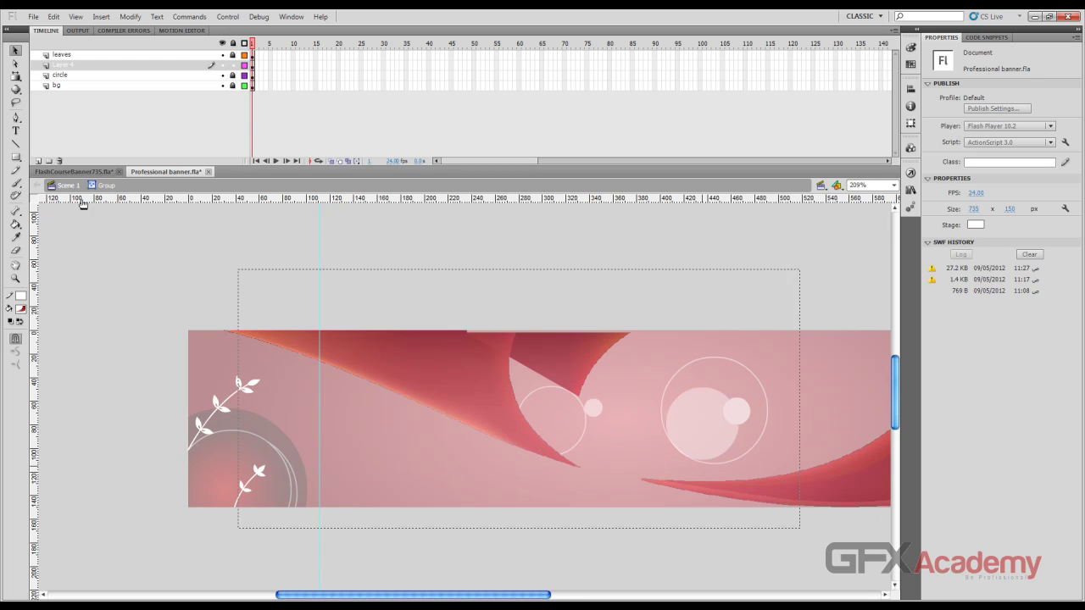
{"action": "left_click", "coordinate": [427, 265]}
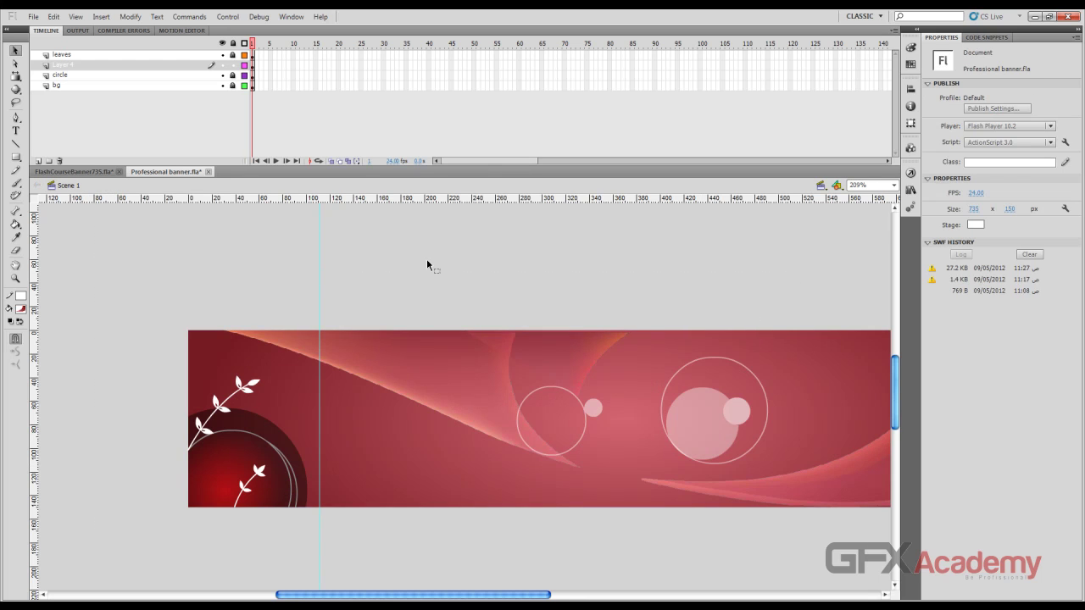
{"action": "key", "text": "ctrl+Return"}
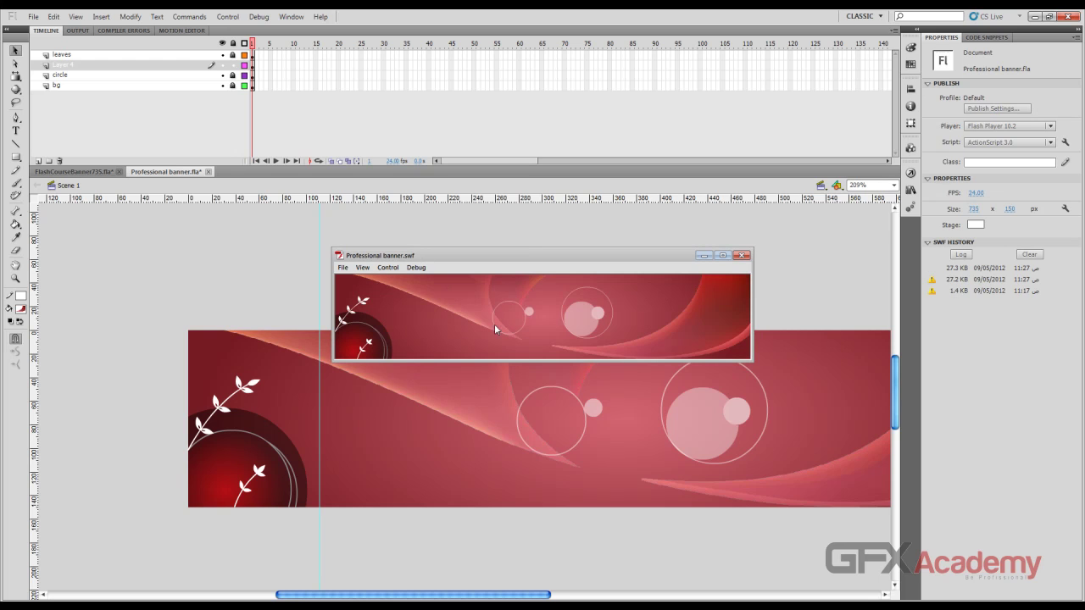
{"action": "left_click", "coordinate": [742, 256]}
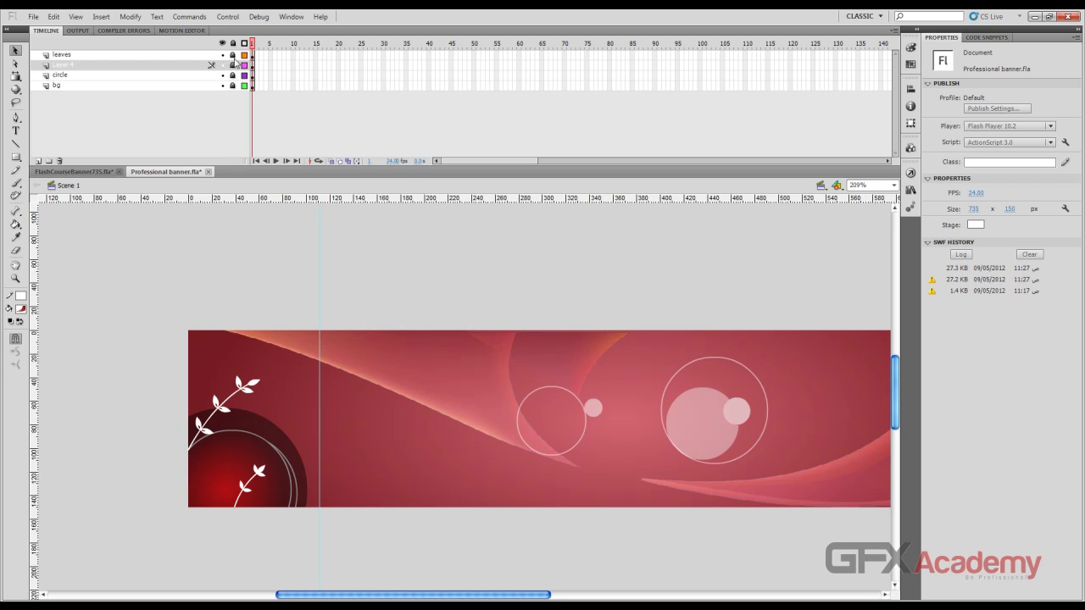
Lock Layer 4, unlock the leaves layer, select its contents and set their fill to white
{"action": "left_click", "coordinate": [209, 56]}
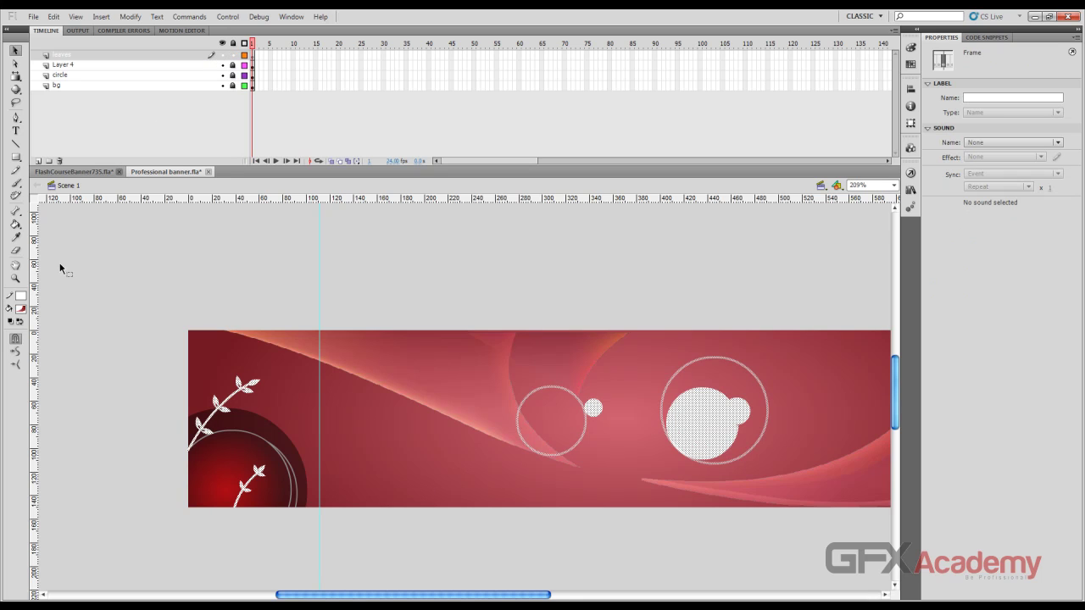
{"action": "left_click", "coordinate": [21, 310]}
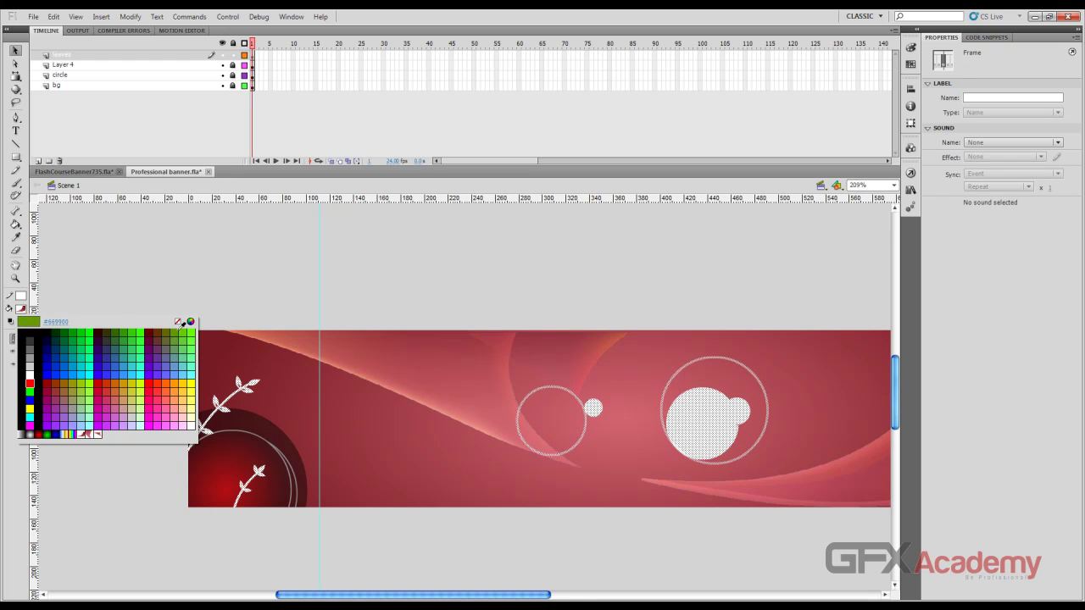
{"action": "left_click", "coordinate": [31, 371]}
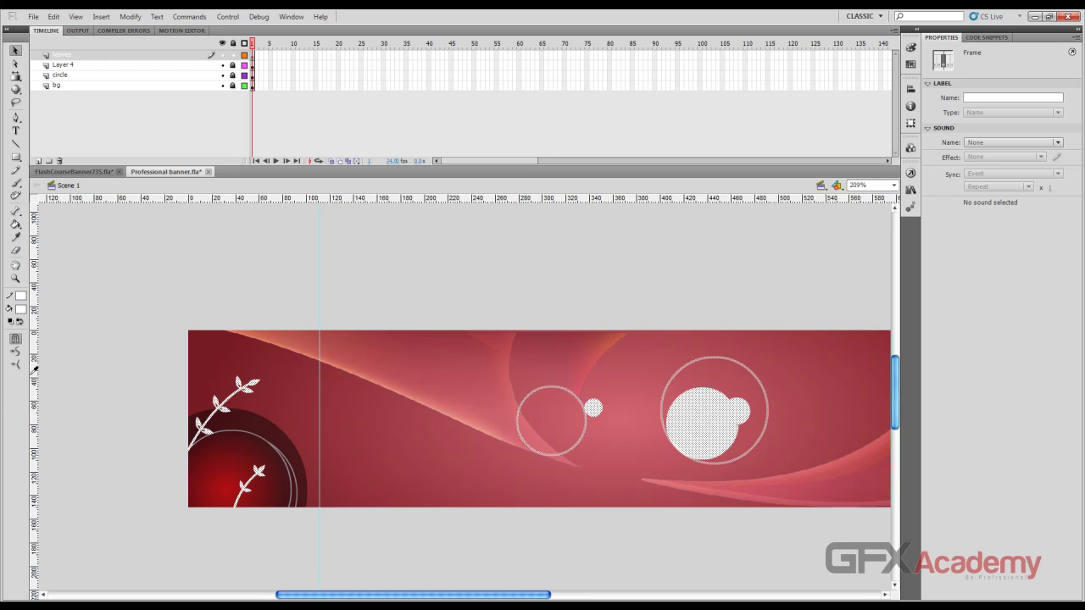
Lower the alpha of both the stroke and the fill for the selected leaves and circles, keeping them white
{"action": "left_click", "coordinate": [22, 299]}
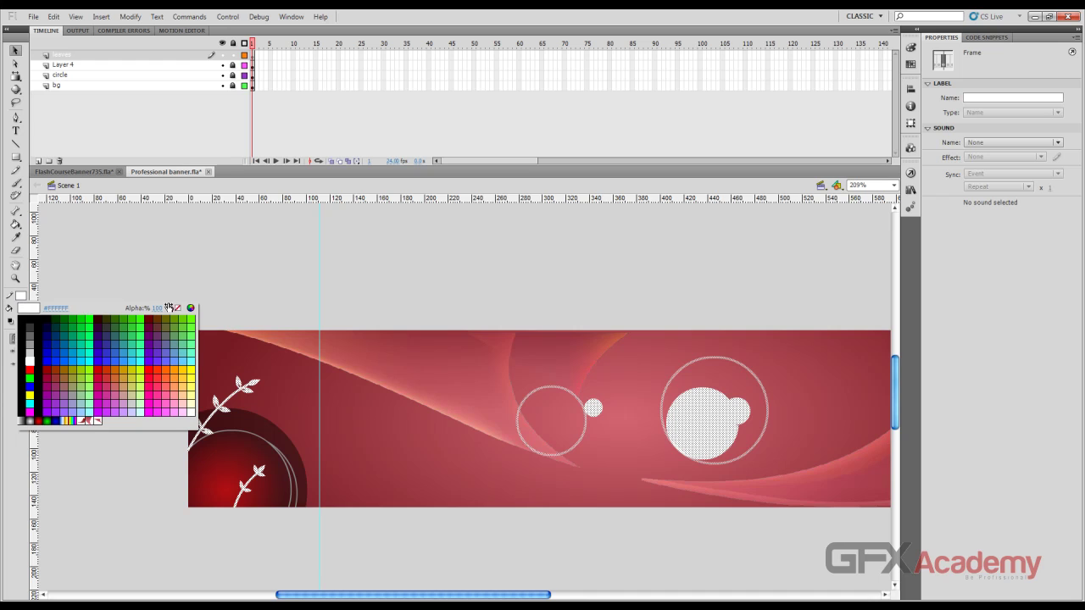
{"action": "left_click", "coordinate": [159, 309]}
{"action": "key", "text": "Return"}
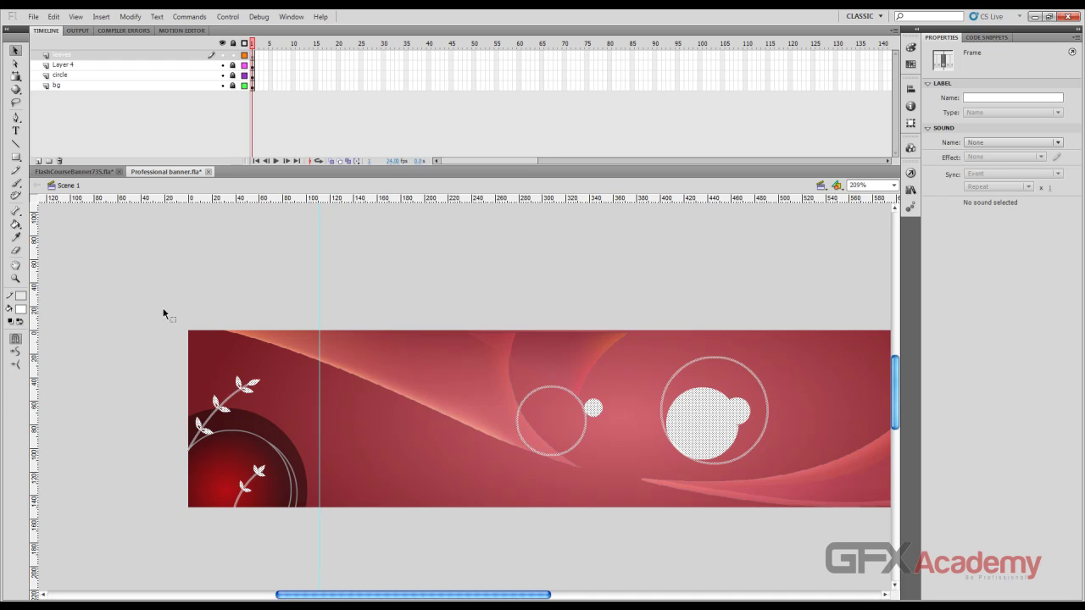
{"action": "left_click", "coordinate": [20, 311]}
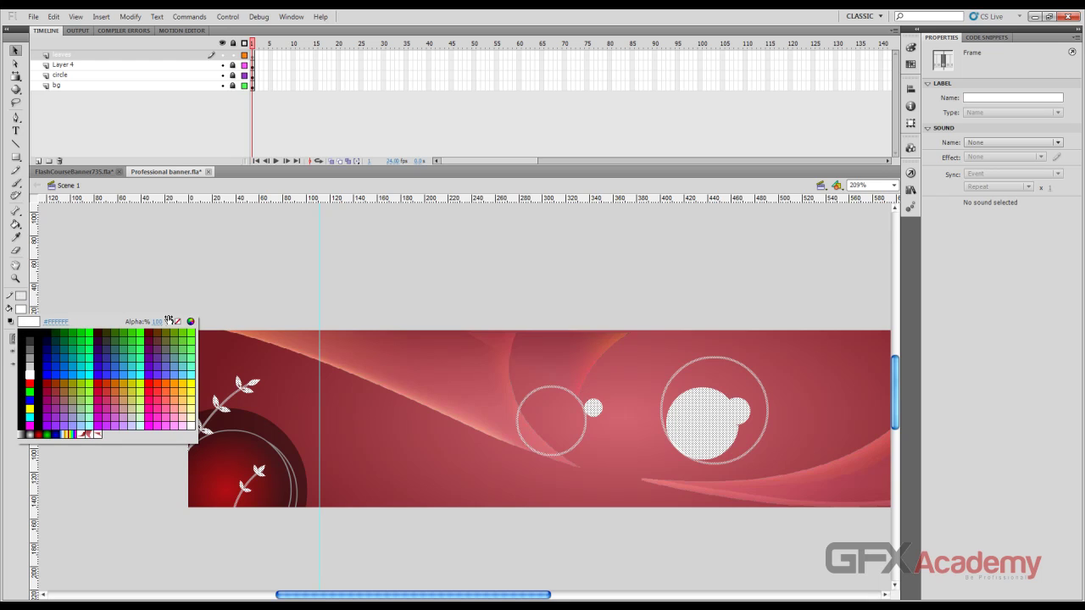
{"action": "key", "text": "Return"}
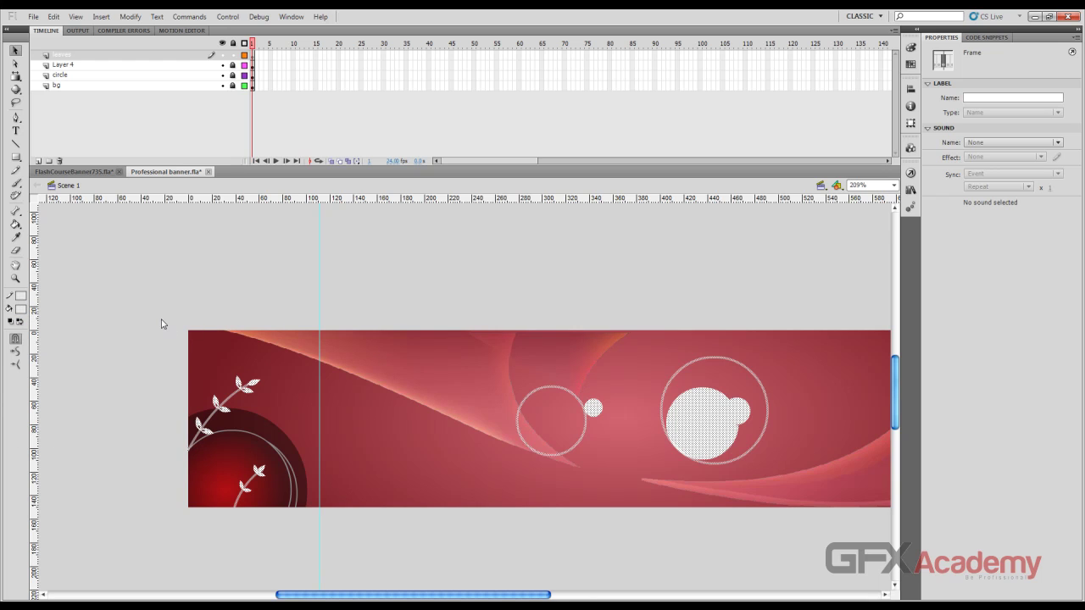
{"action": "left_click", "coordinate": [162, 324]}
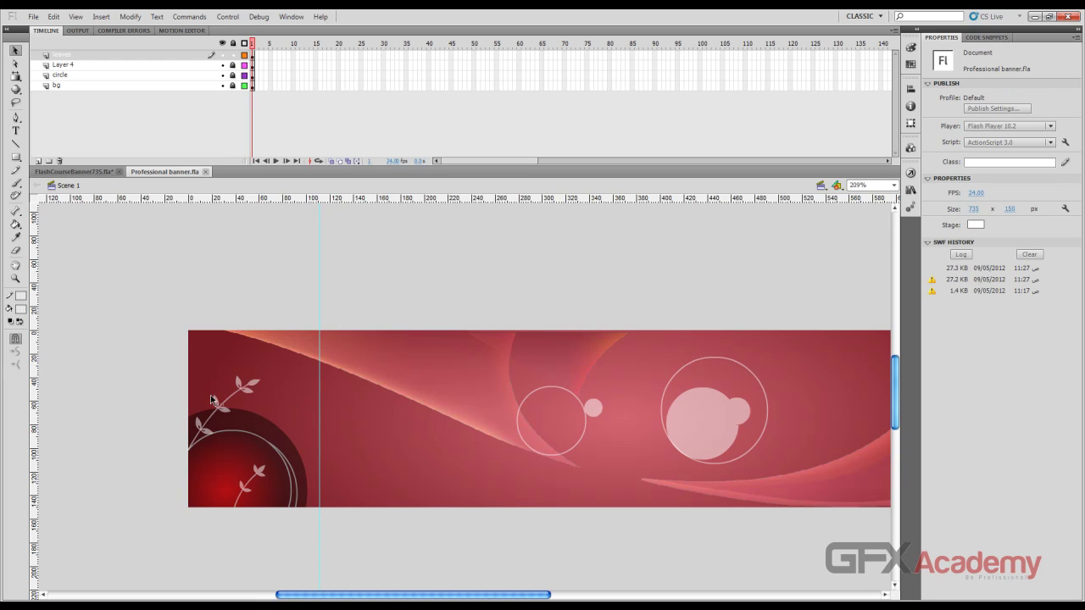
Switch to FlashCourseBanner735.fla and make all of its layers visible and unlocked
{"action": "left_click", "coordinate": [92, 172]}
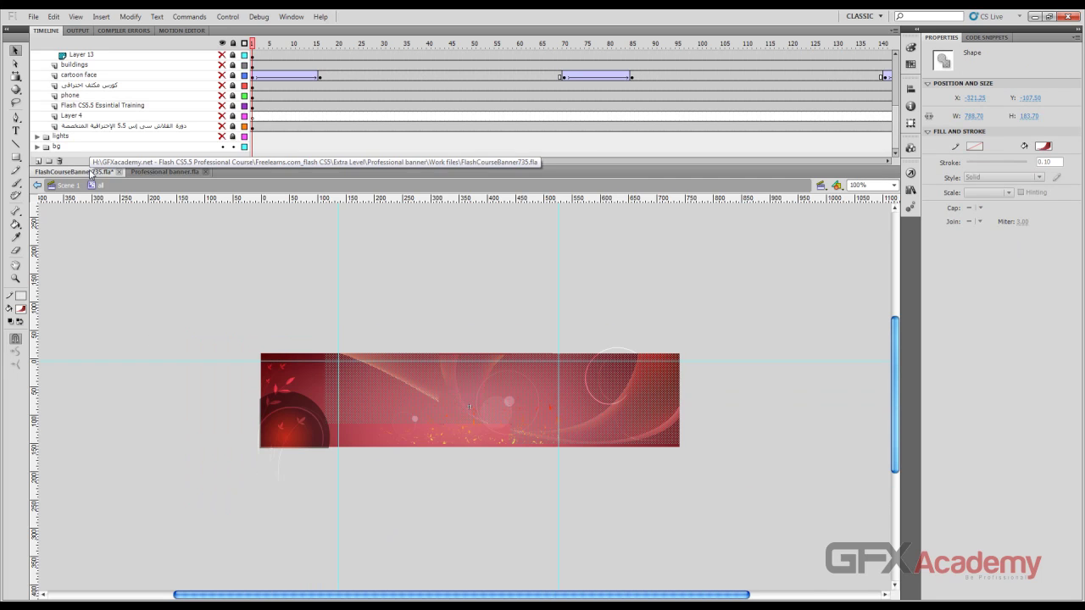
{"action": "left_click", "coordinate": [223, 43]}
{"action": "left_click", "coordinate": [224, 44]}
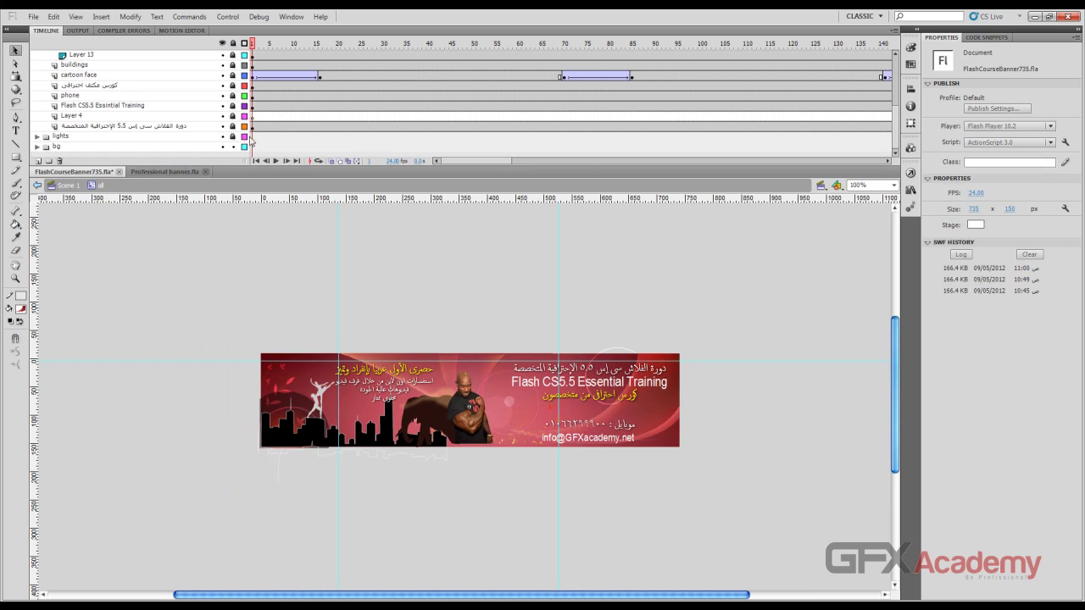
{"action": "left_click", "coordinate": [325, 439]}
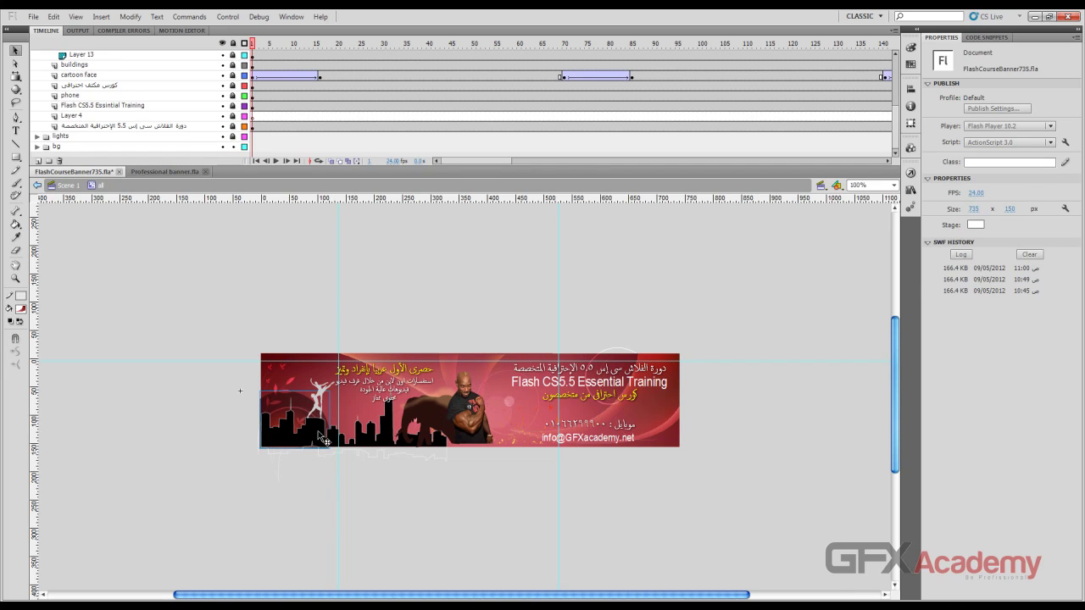
{"action": "left_click", "coordinate": [366, 444]}
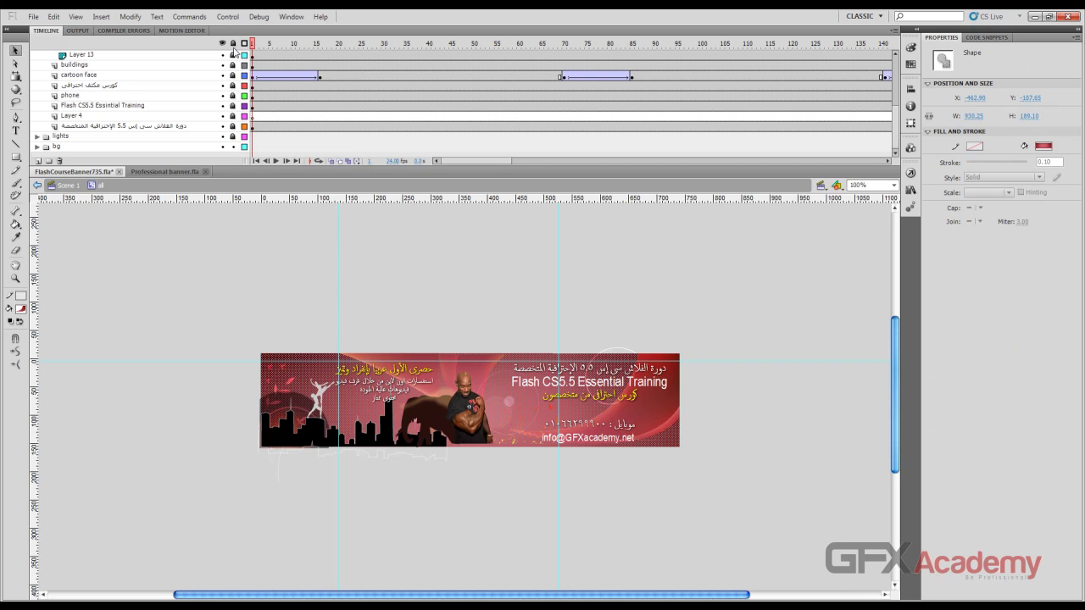
{"action": "left_click", "coordinate": [233, 44]}
Select the black city skyline shape on the buildings layer and copy it
{"action": "left_click", "coordinate": [304, 434]}
{"action": "left_click", "coordinate": [310, 436]}
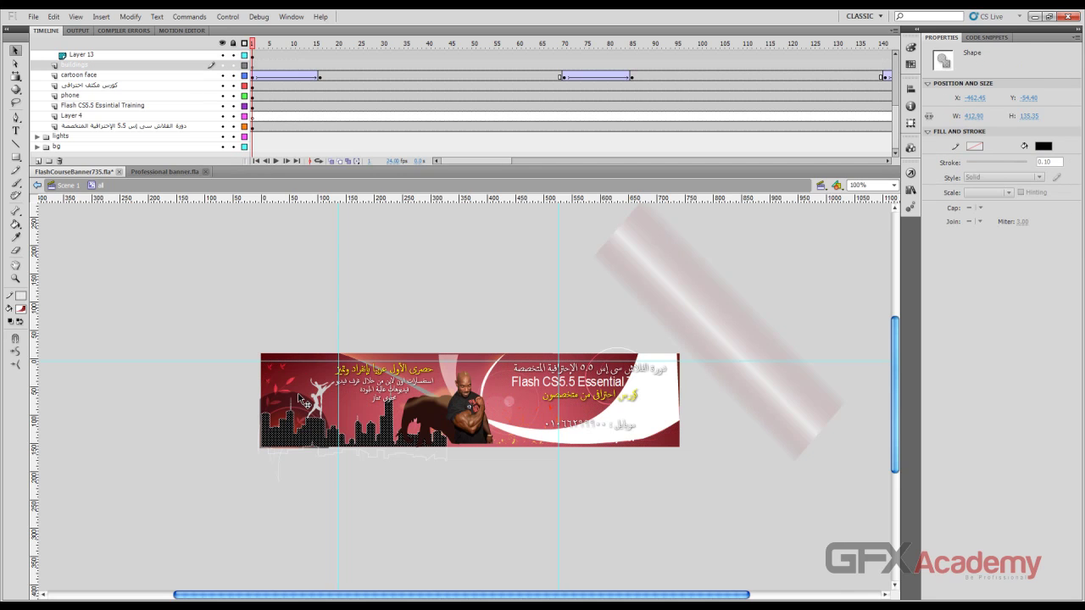
{"action": "key", "text": "ctrl+equal"}
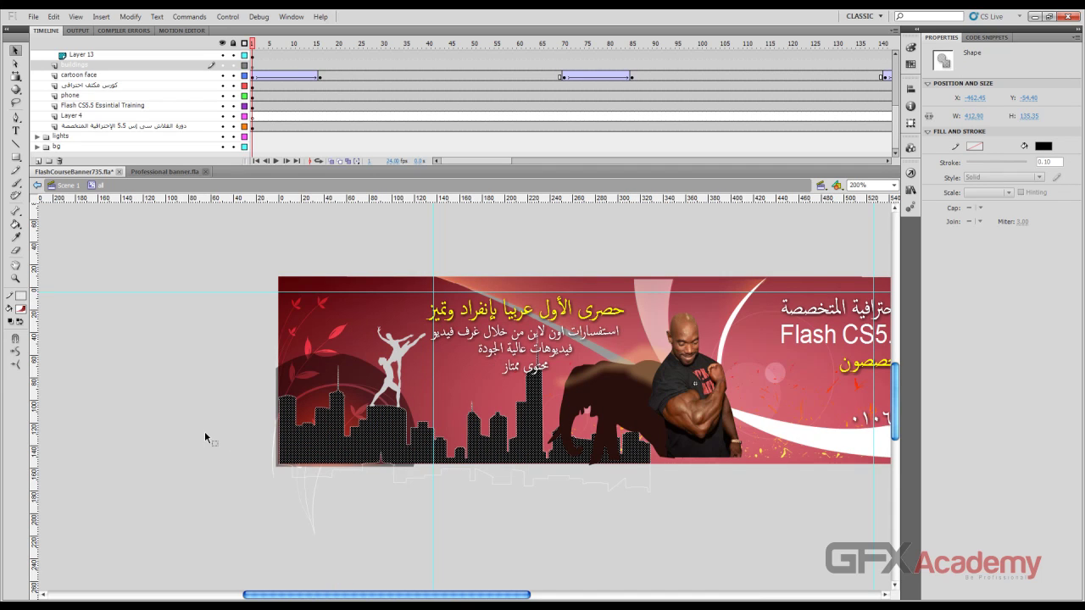
{"action": "scroll", "coordinate": [208, 424], "scroll_direction": "right", "scroll_amount": 2}
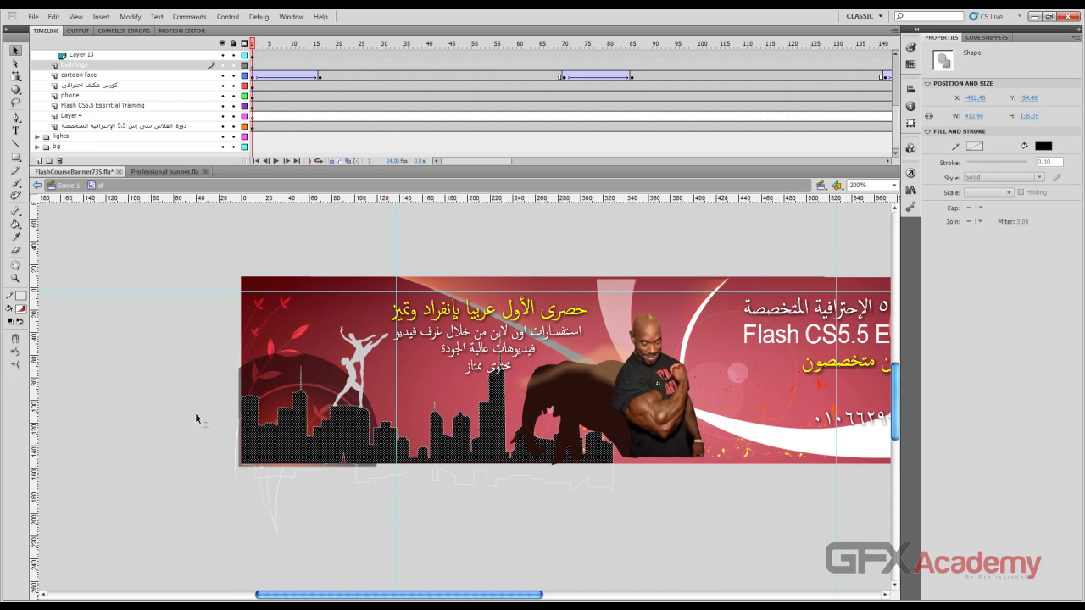
{"action": "left_click", "coordinate": [304, 468]}
{"action": "left_click", "coordinate": [352, 437]}
{"action": "left_click", "coordinate": [204, 434]}
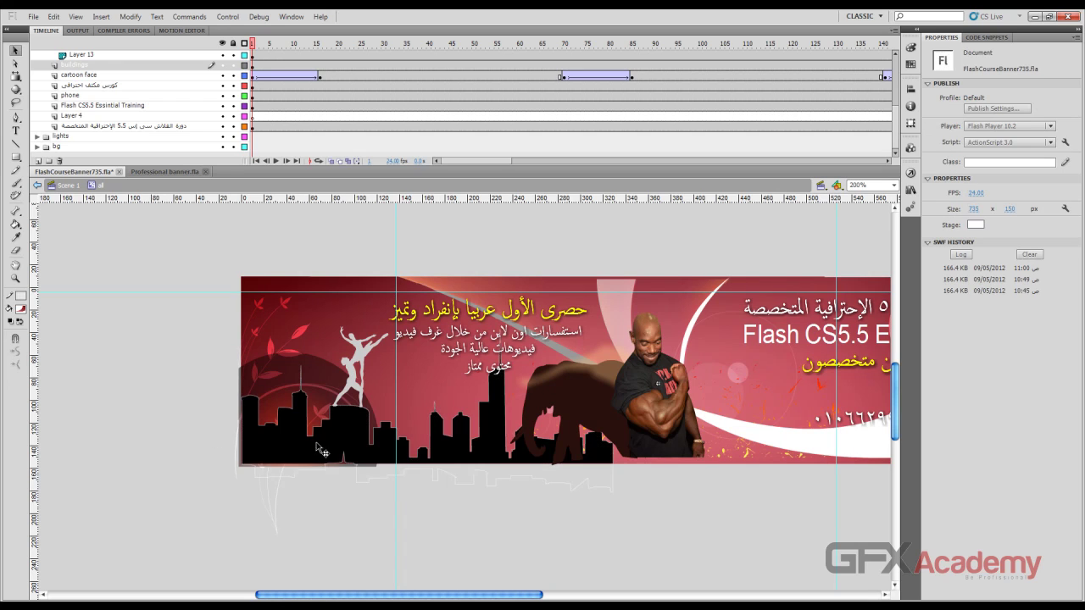
{"action": "left_click", "coordinate": [347, 434]}
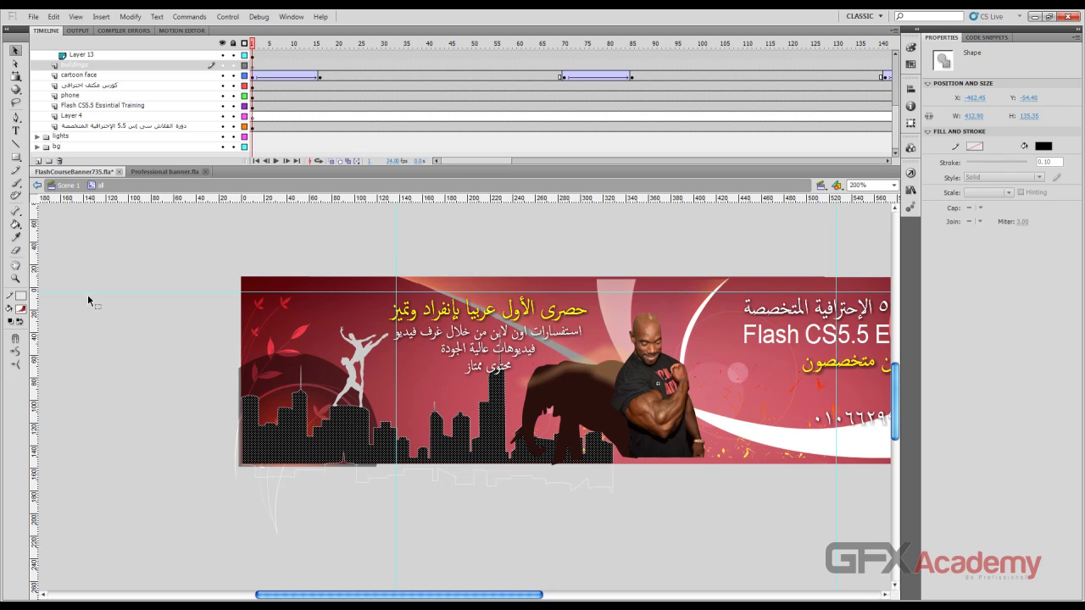
Return to Professional banner.fla, lock the leaves layer and add a new layer above it
{"action": "left_click", "coordinate": [169, 173]}
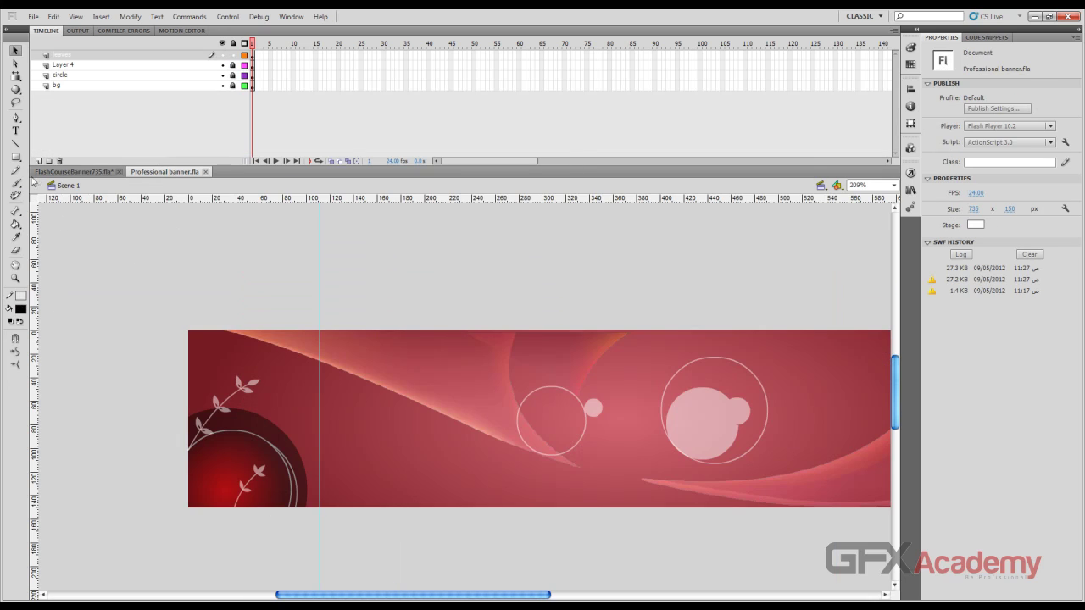
{"action": "left_click", "coordinate": [16, 157]}
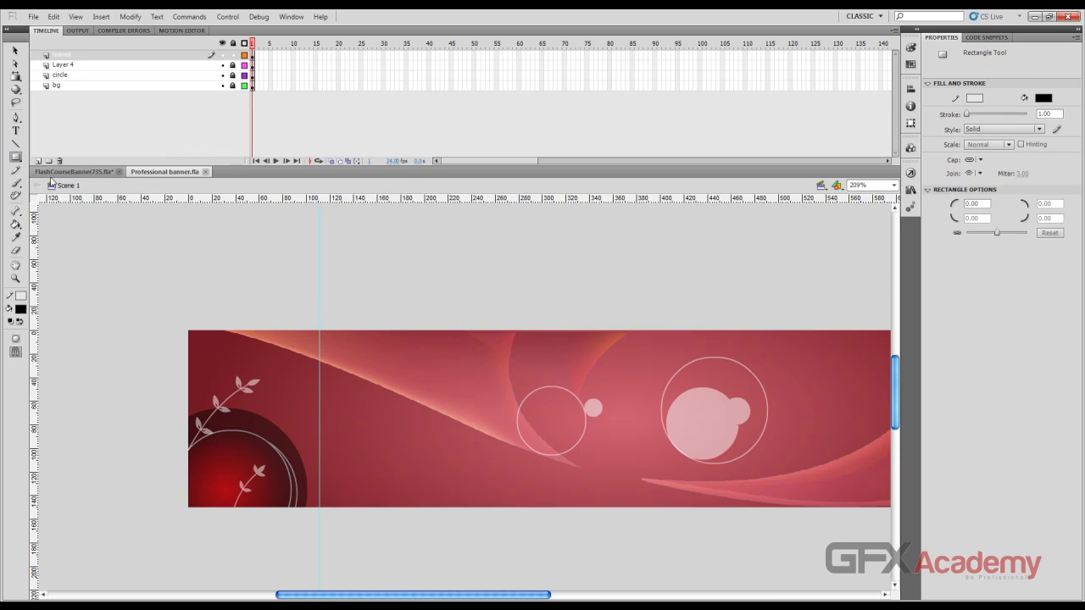
{"action": "left_click", "coordinate": [233, 55]}
{"action": "left_click", "coordinate": [38, 160]}
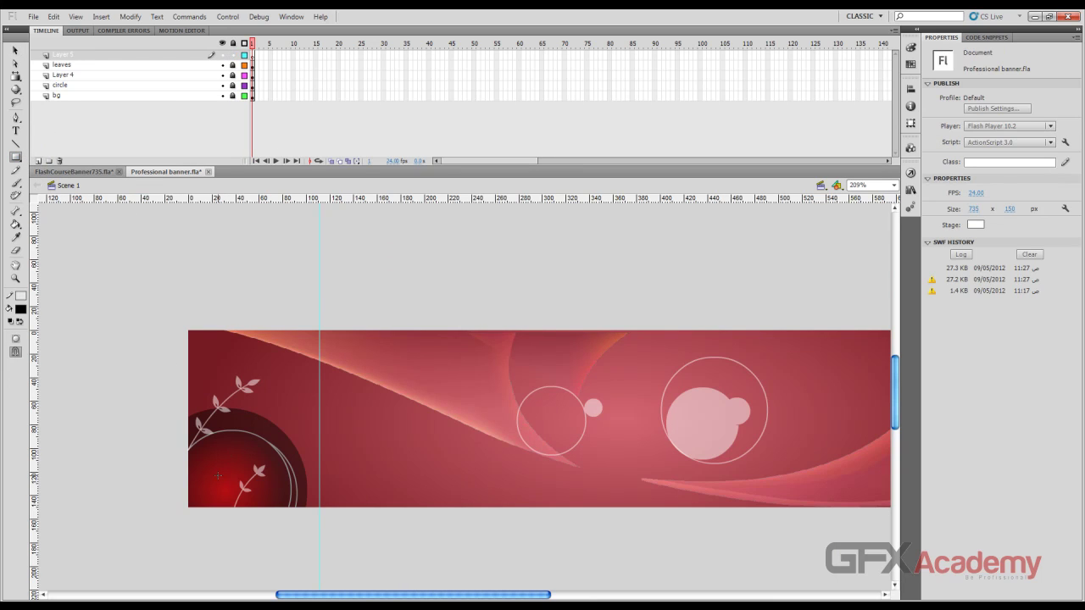
Draw a black rectangle about 345 by 33 px over the banner's lower-left edge and remove its outline
{"action": "left_click_drag", "start_coordinate": [181, 475], "coordinate": [586, 512]}
{"action": "left_click", "coordinate": [15, 50]}
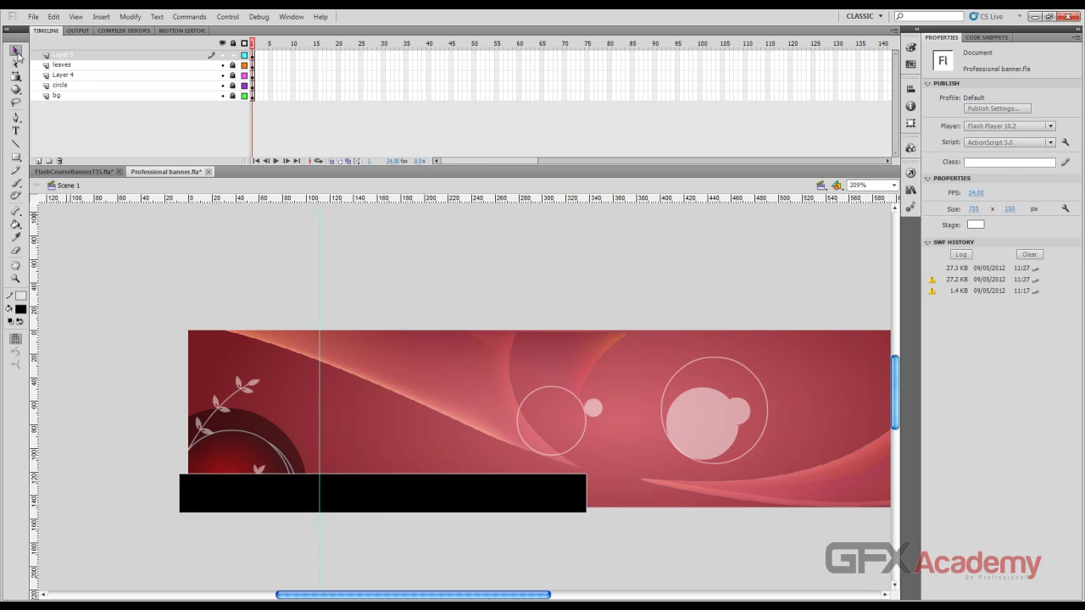
{"action": "left_click", "coordinate": [372, 480]}
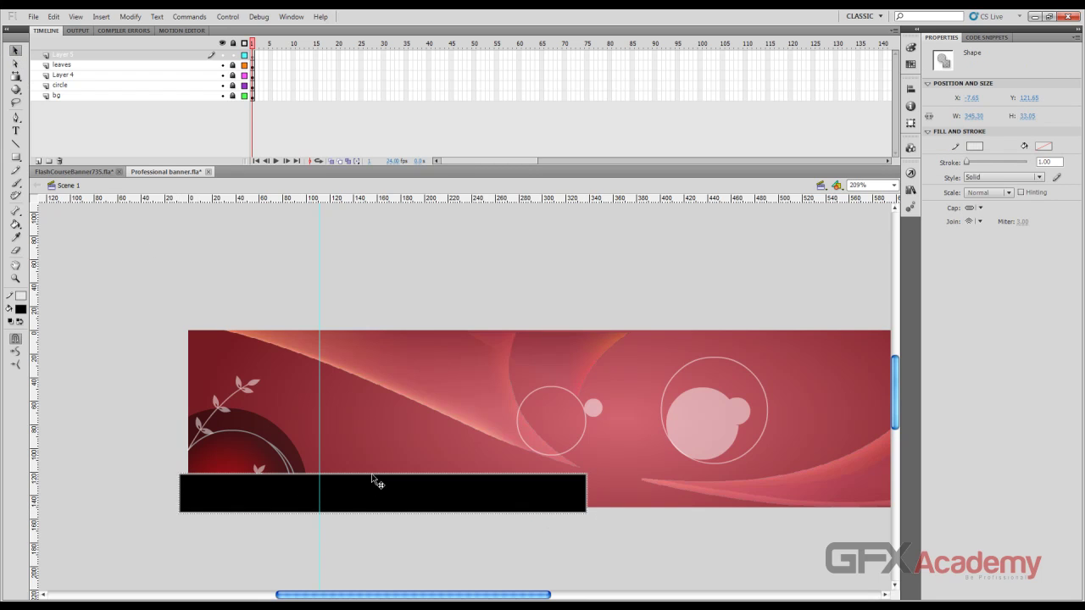
{"action": "key", "text": "Escape"}
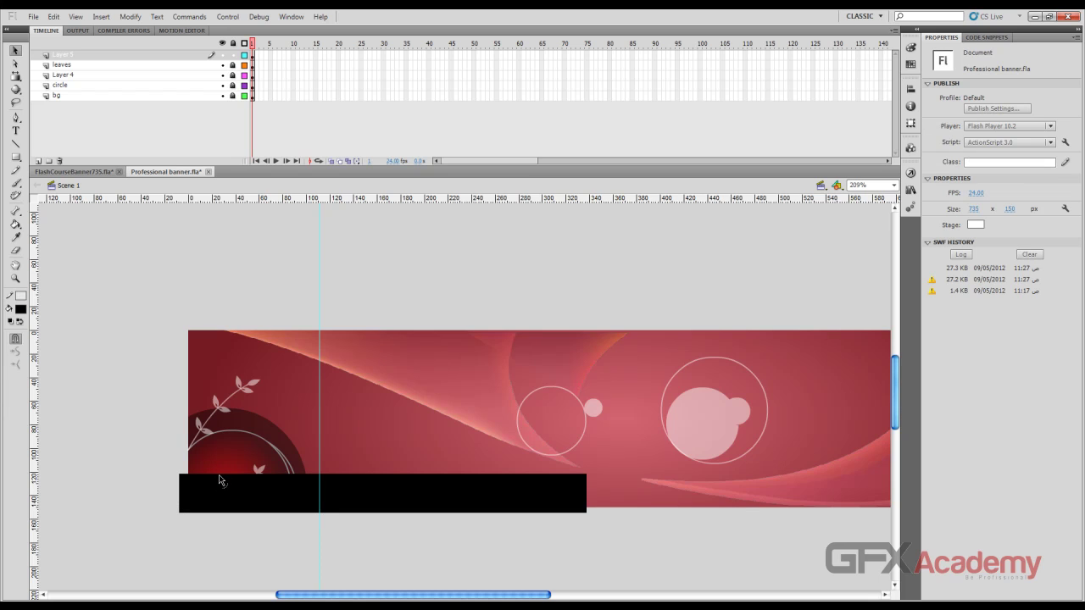
Try to reshape the rectangle's upper edge into building outlines by pulling up corner points, and delete the drawing
{"action": "mouse_move", "coordinate": [218, 475]}
{"action": "left_mouse_down"}
{"action": "mouse_move", "coordinate": [218, 436]}
{"action": "mouse_move", "coordinate": [213, 466]}
{"action": "mouse_move", "coordinate": [229, 480]}
{"action": "left_mouse_up"}
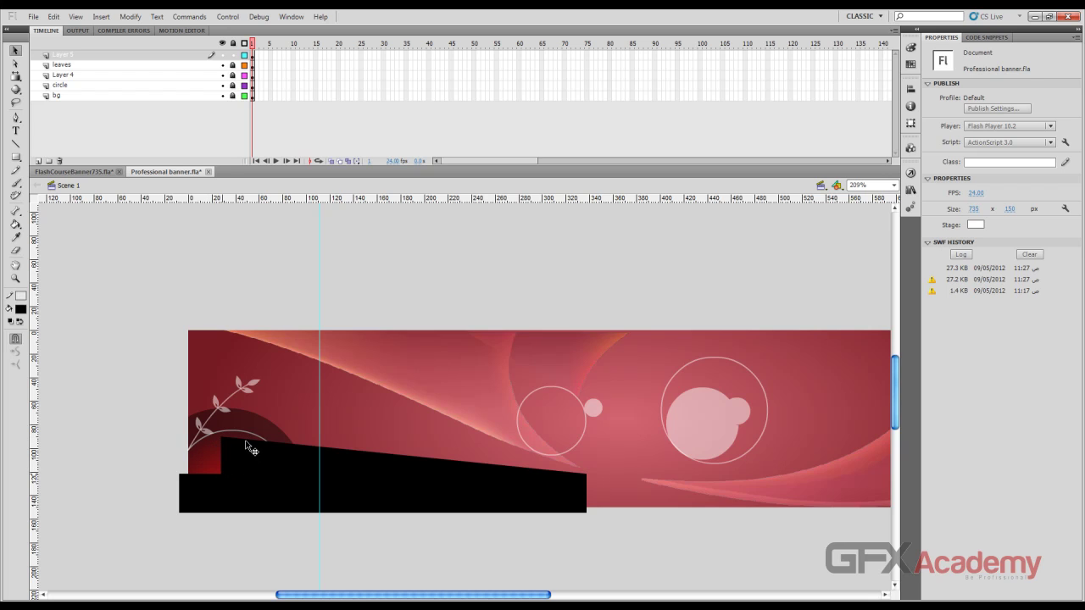
{"action": "mouse_move", "coordinate": [251, 446]}
{"action": "left_mouse_down"}
{"action": "mouse_move", "coordinate": [238, 472]}
{"action": "mouse_move", "coordinate": [239, 438]}
{"action": "mouse_move", "coordinate": [250, 467]}
{"action": "left_mouse_up"}
{"action": "left_click", "coordinate": [250, 467]}
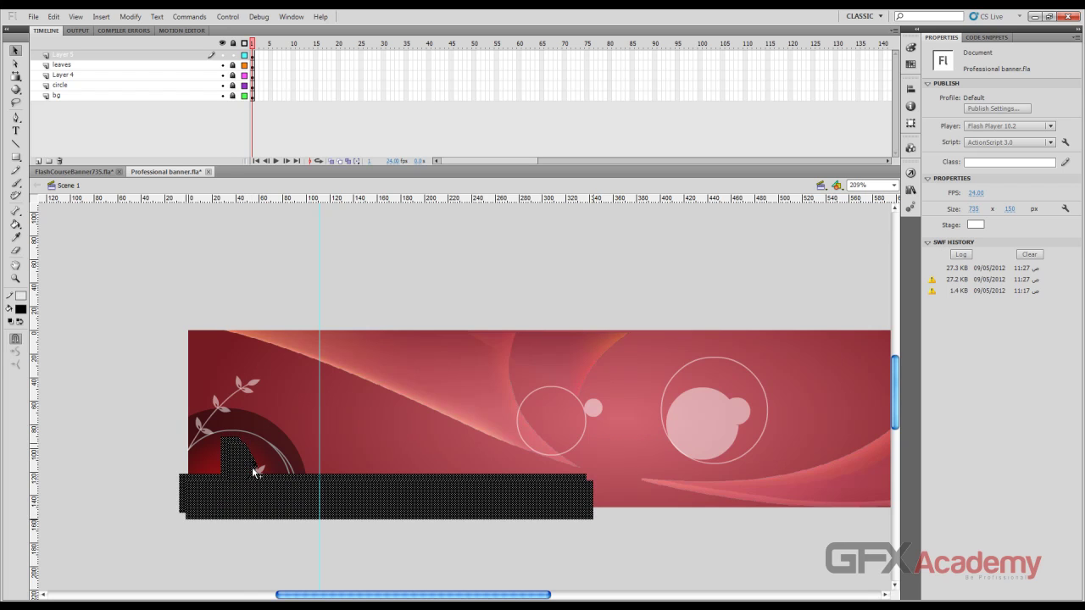
{"action": "left_click", "coordinate": [292, 518]}
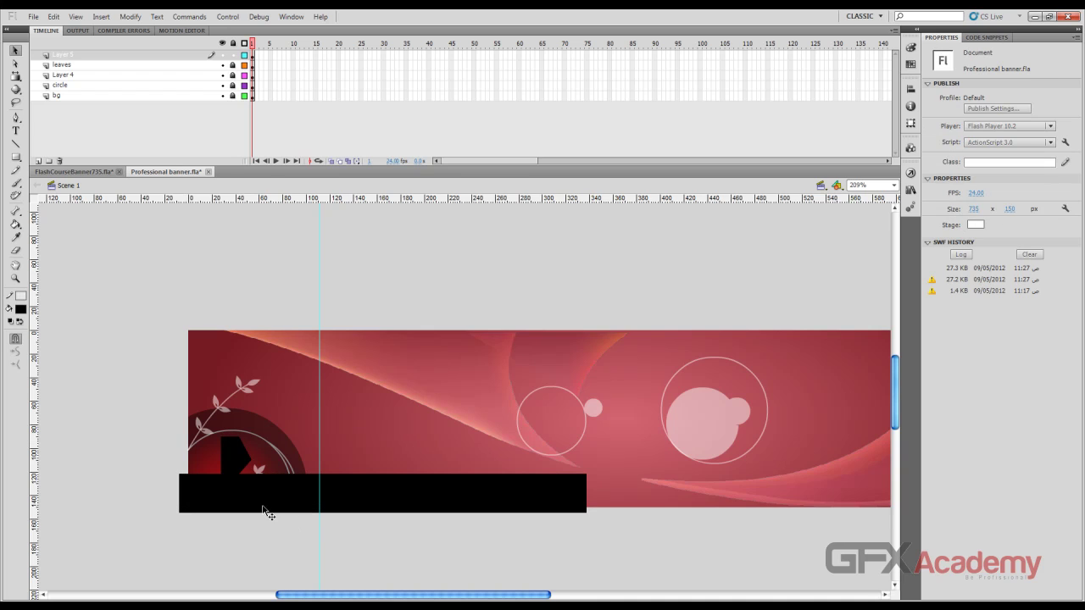
{"action": "mouse_move", "coordinate": [249, 476]}
{"action": "left_mouse_down"}
{"action": "mouse_move", "coordinate": [254, 462]}
{"action": "mouse_move", "coordinate": [240, 460]}
{"action": "left_mouse_up"}
{"action": "left_click", "coordinate": [285, 499]}
{"action": "key", "text": "Delete"}
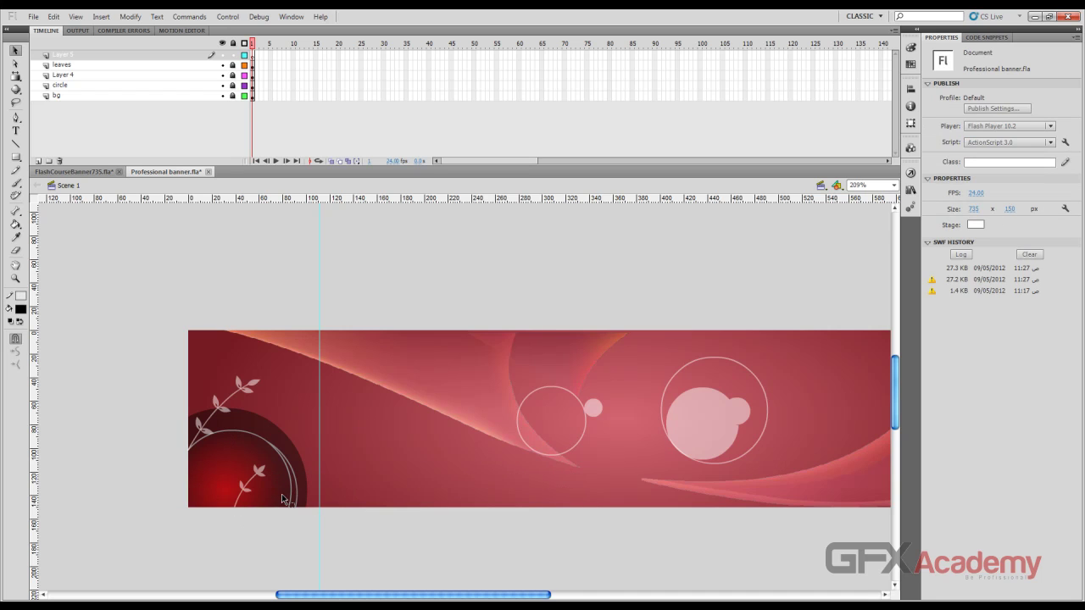
Paste the copied skyline onto the new layer and align it to the stage's left and bottom edges
{"action": "key", "text": "ctrl+v"}
{"action": "left_click_drag", "start_coordinate": [124, 426], "coordinate": [663, 503]}
{"action": "left_click", "coordinate": [910, 88]}
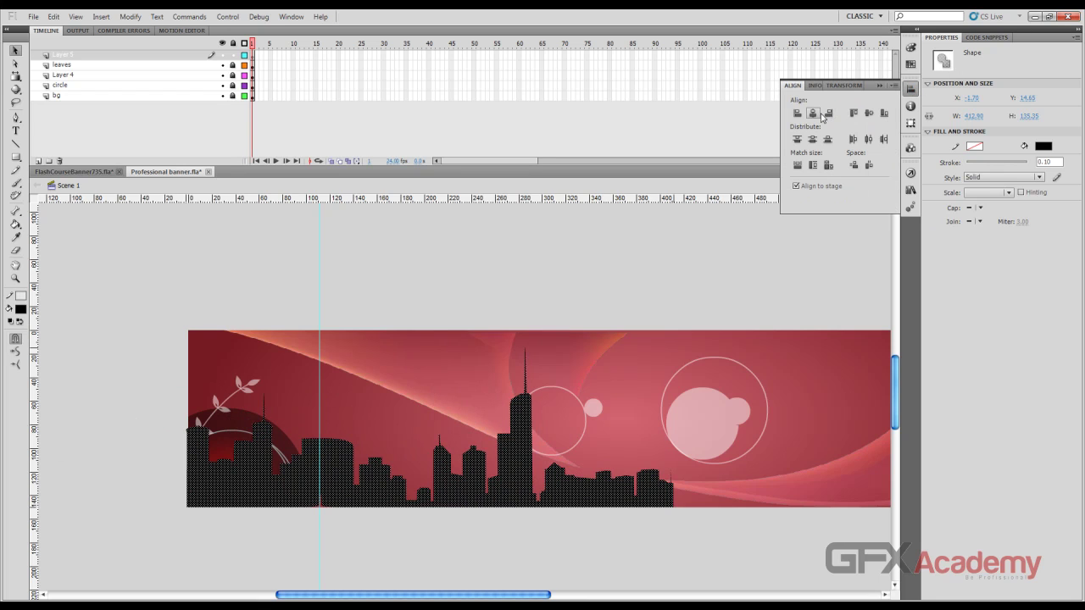
{"action": "left_click", "coordinate": [798, 115]}
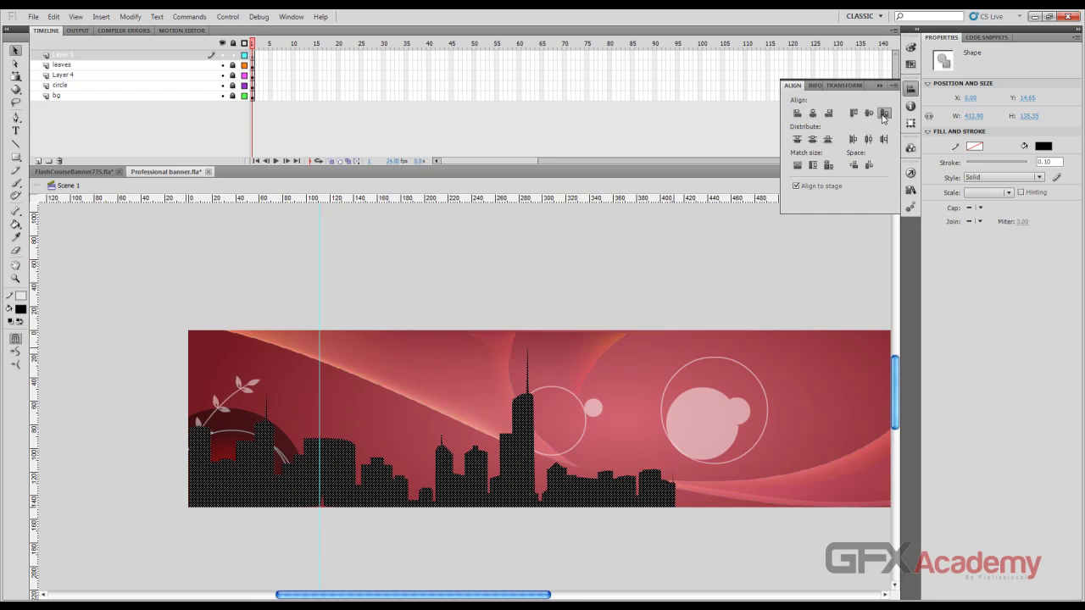
Scale the skyline down to about 277 by 91 px from its lower-left corner and move its layer below the circle layer
{"action": "key", "text": "q"}
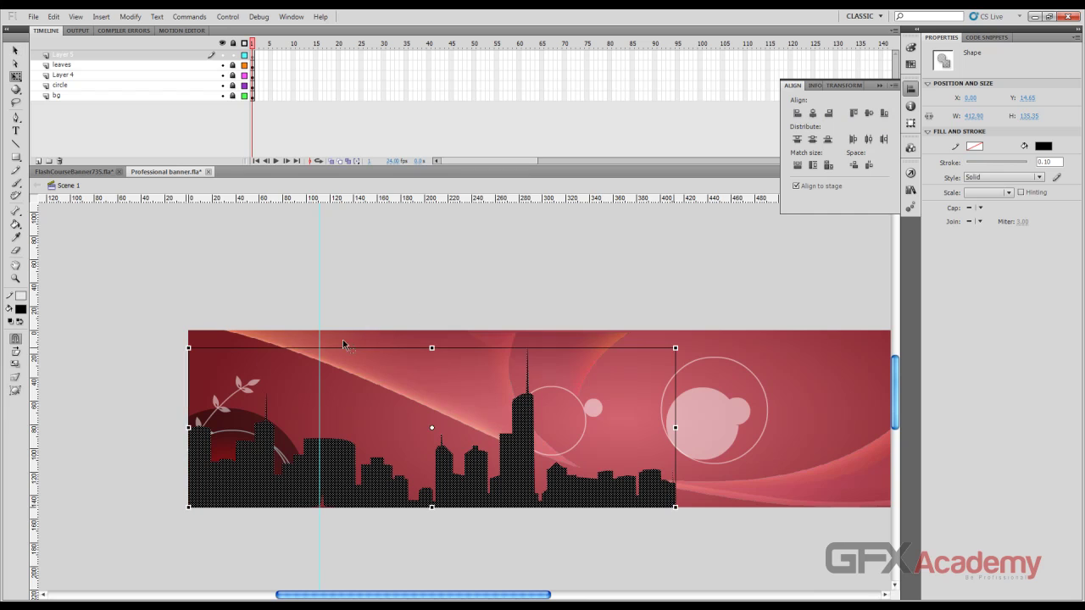
{"action": "left_click_drag", "start_coordinate": [676, 347], "coordinate": [588, 402]}
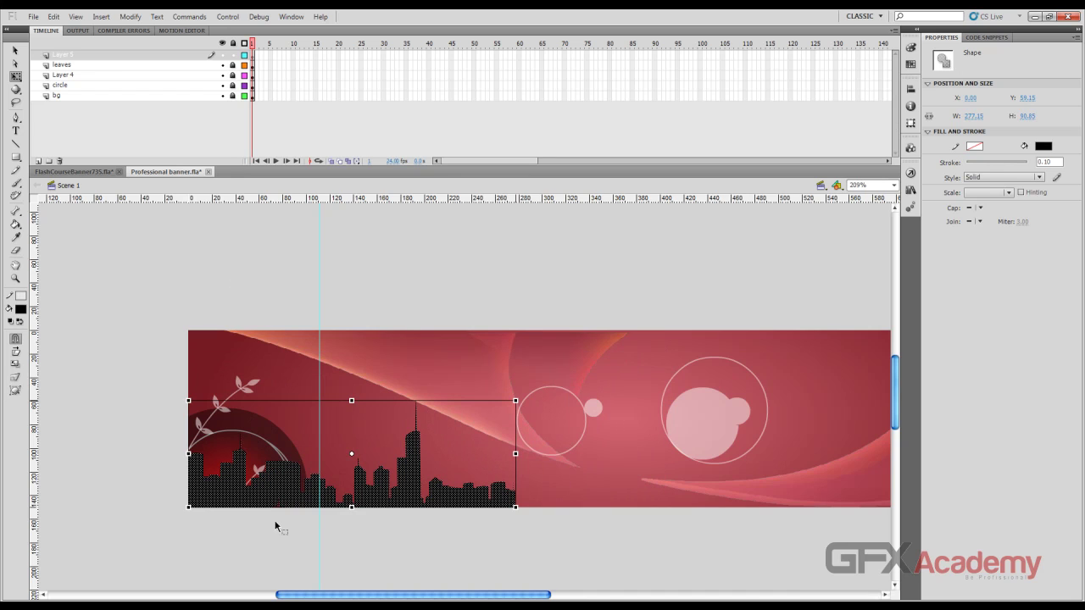
{"action": "left_click_drag", "start_coordinate": [147, 56], "coordinate": [149, 91]}
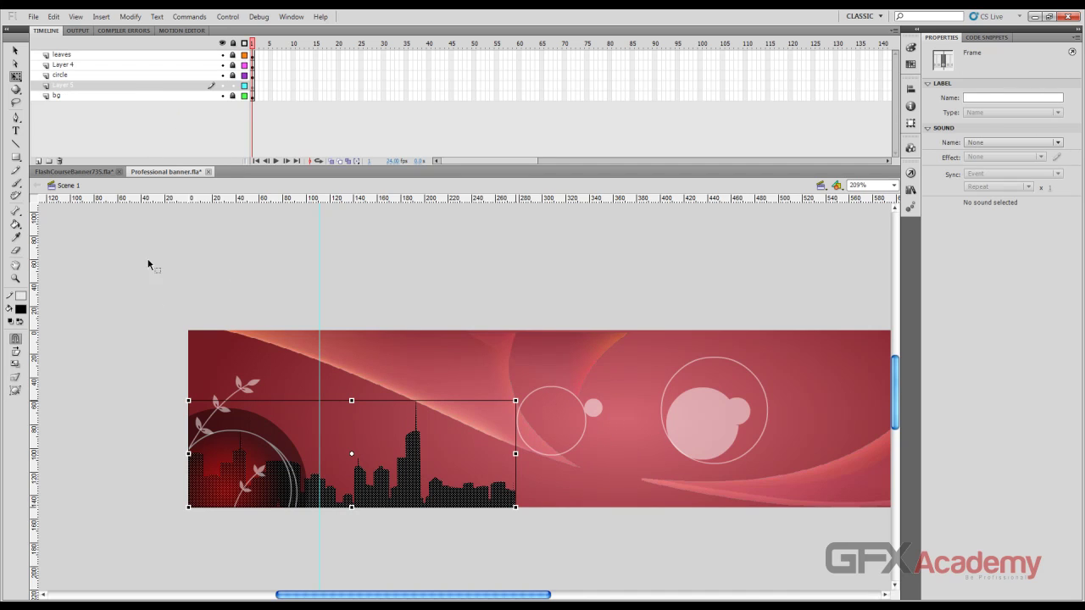
{"action": "left_click", "coordinate": [140, 302]}
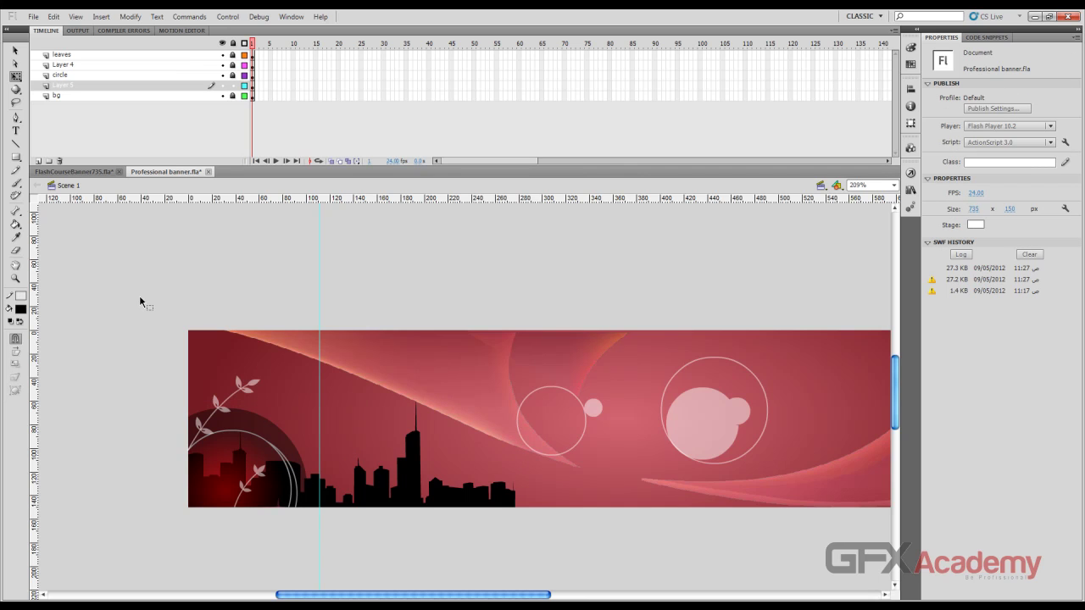
Save the document and rename the skyline's layer as building
{"action": "left_click", "coordinate": [15, 51]}
{"action": "key", "text": "ctrl+s"}
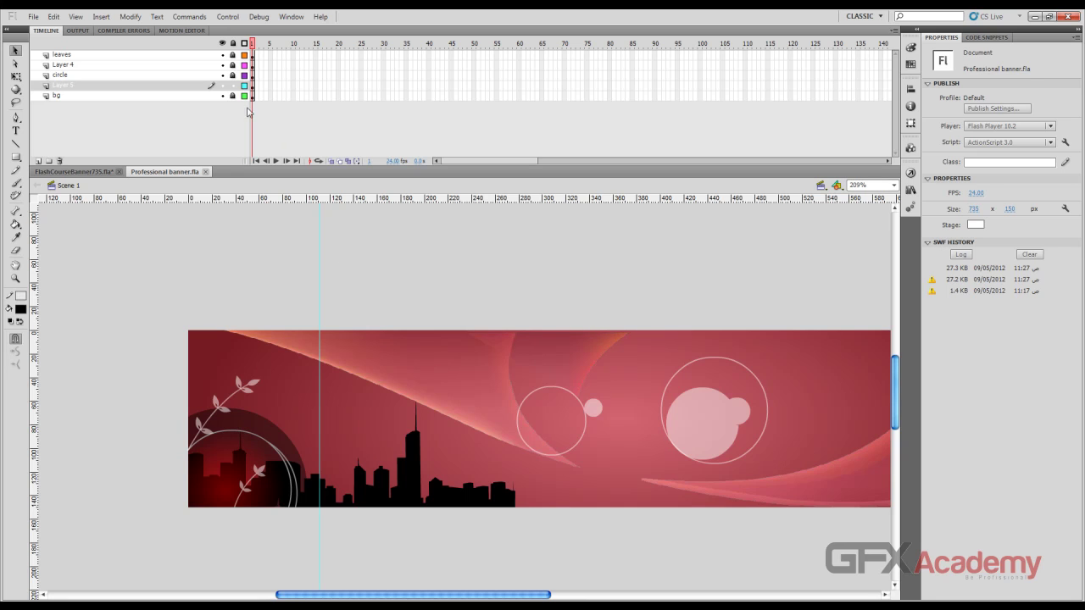
{"action": "double_click", "coordinate": [174, 87]}
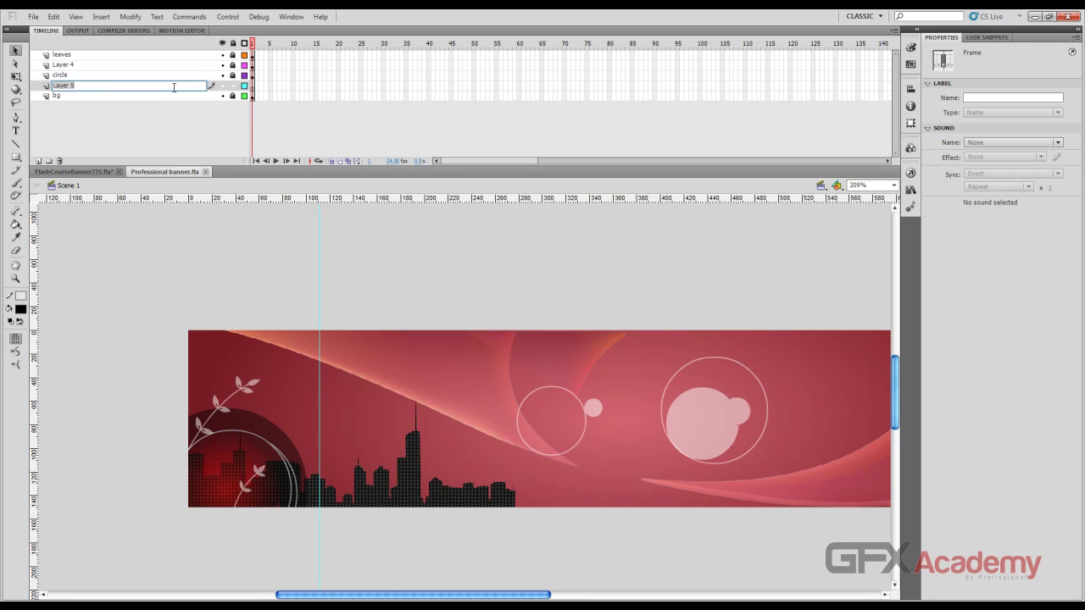
{"action": "type", "text": "building"}
{"action": "key", "text": "Return"}
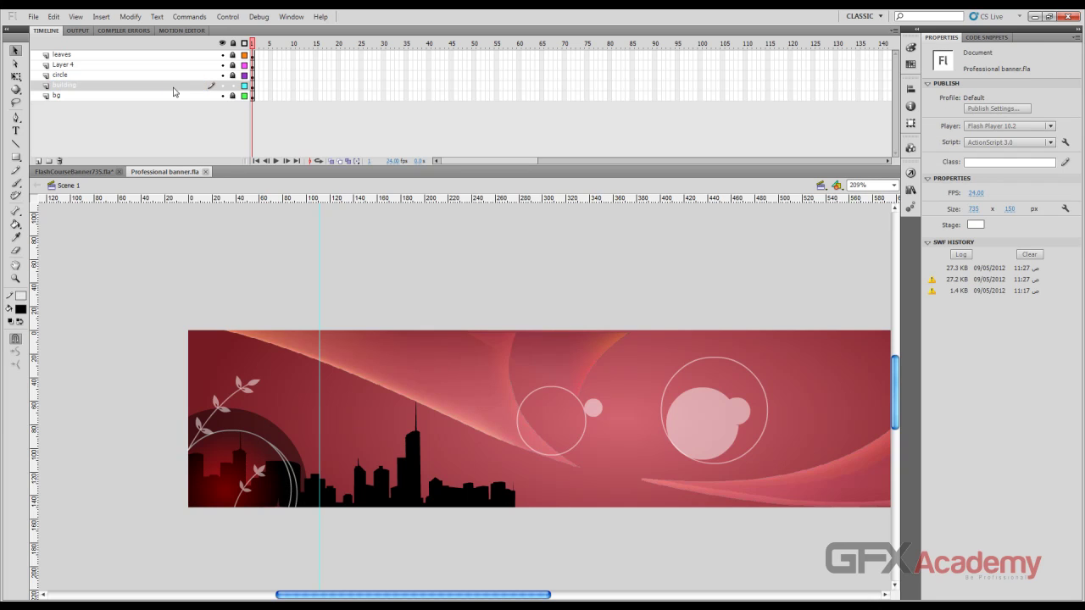
Copy the light grey dancing couple shape from FlashCourseBanner735.fla and return to Professional banner.fla
{"action": "left_click", "coordinate": [85, 172]}
{"action": "key", "text": "ctrl+shift+v"}
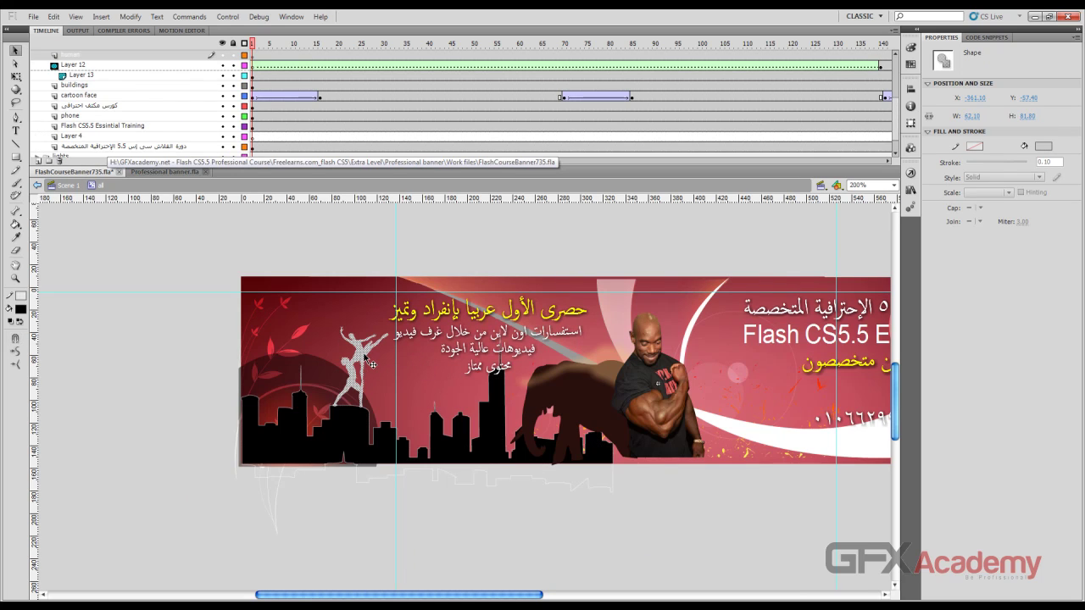
{"action": "left_click", "coordinate": [170, 172]}
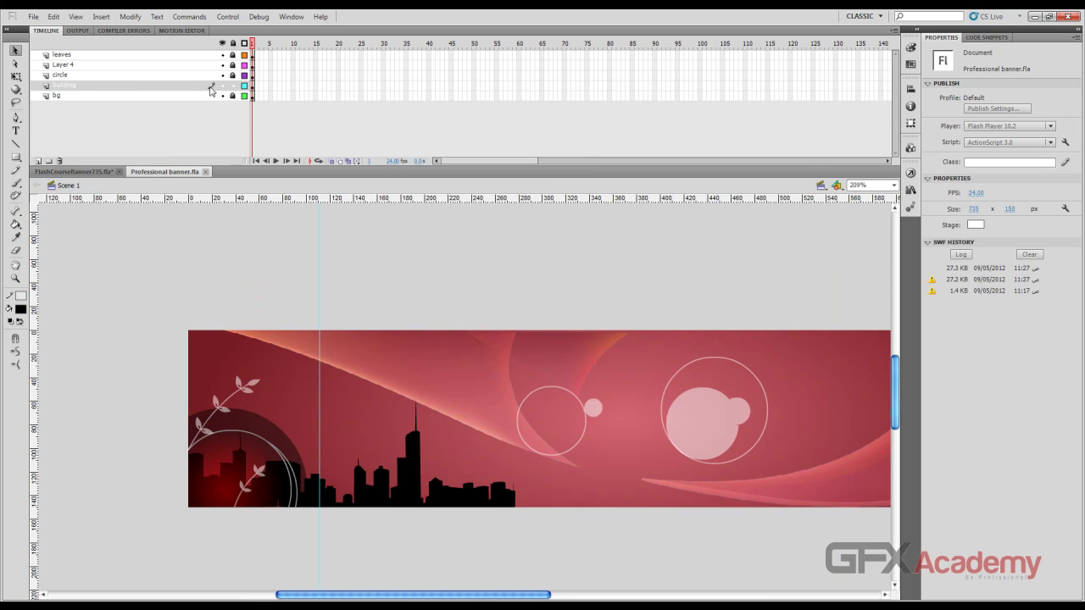
Lock the building layer, add a new layer above leaves and paste the dancing couple onto it
{"action": "left_click", "coordinate": [81, 56]}
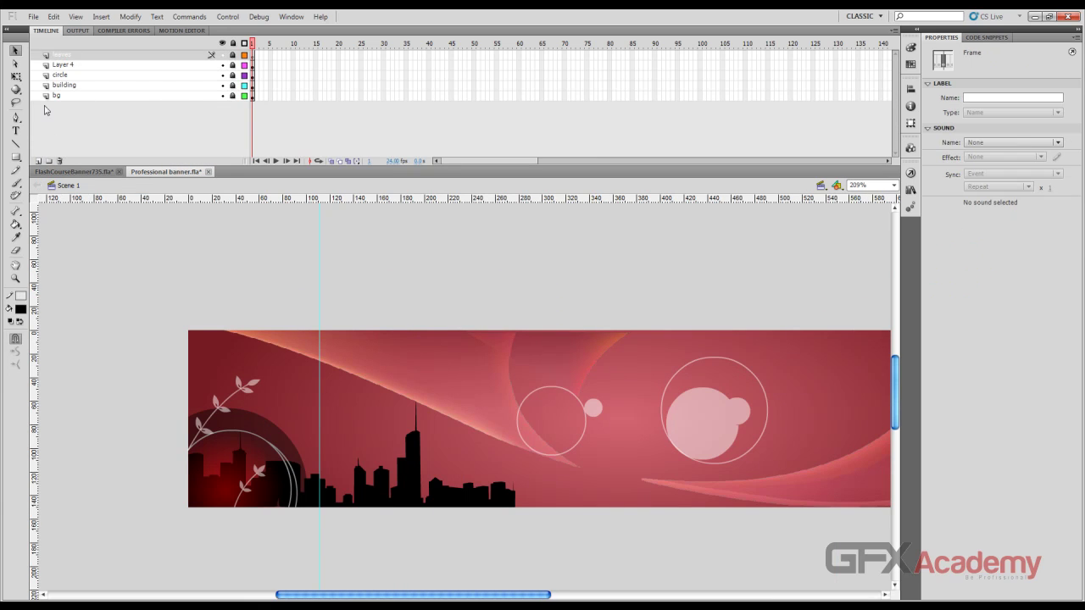
{"action": "left_click", "coordinate": [37, 161]}
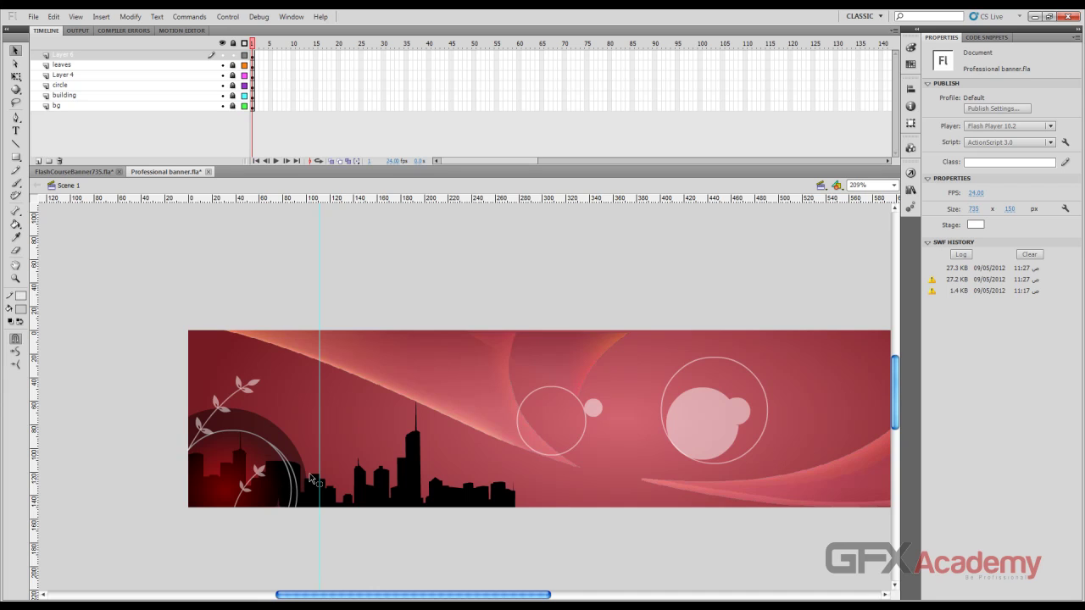
{"action": "left_click", "coordinate": [187, 56]}
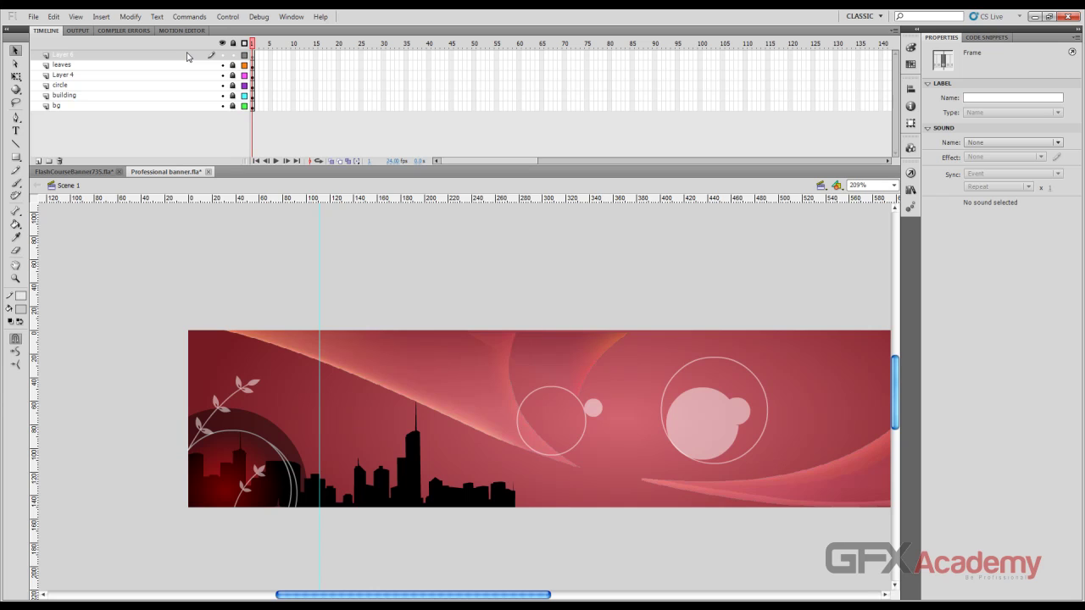
{"action": "left_click", "coordinate": [911, 88]}
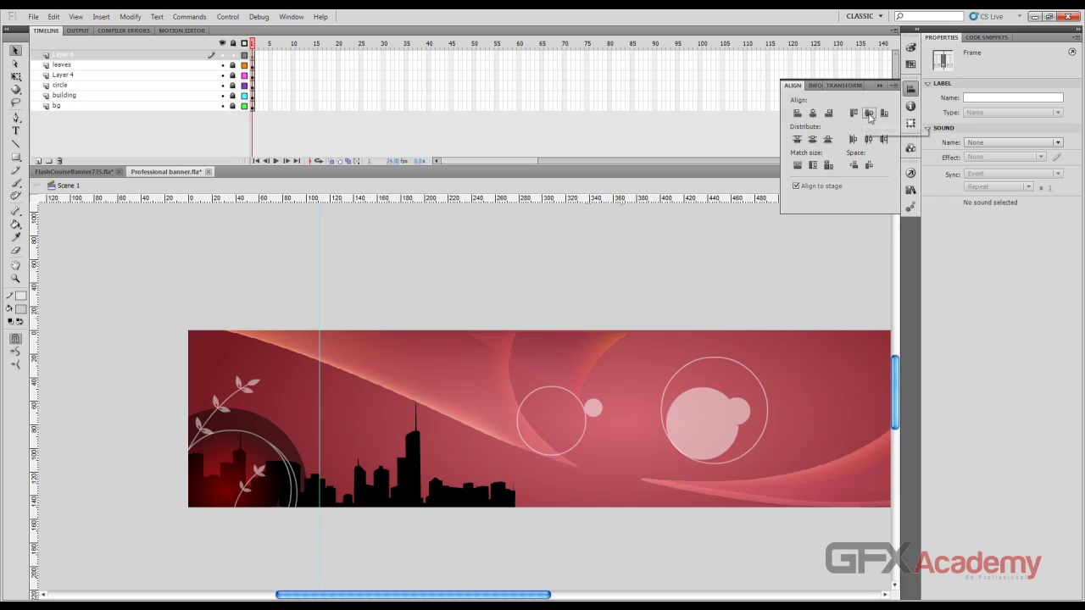
{"action": "key", "text": "ctrl+shift+v"}
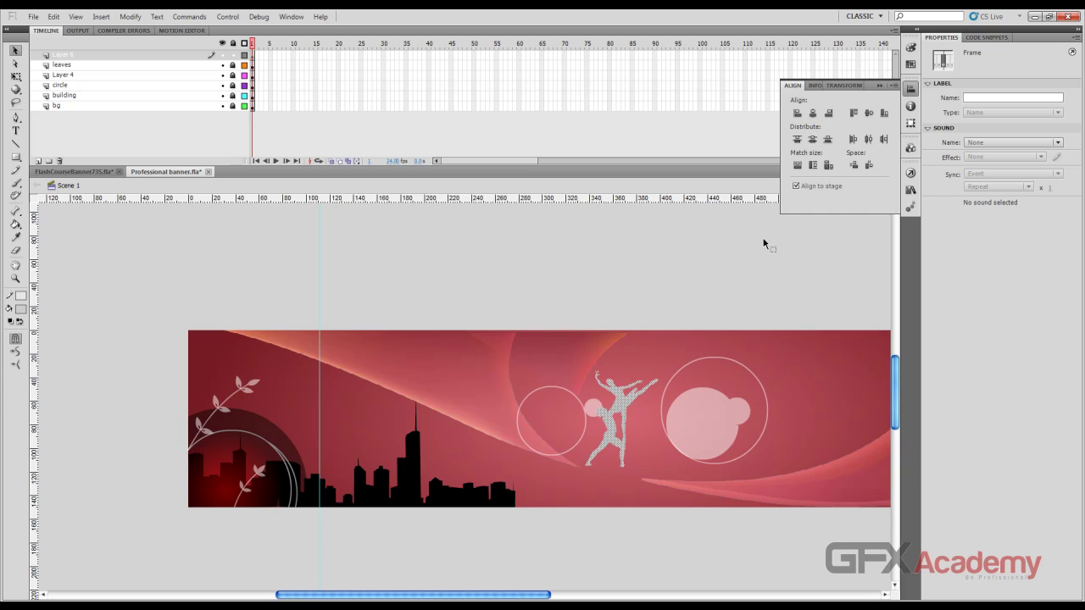
Move the dancing couple leftward onto the dark circle and leaves, using FlashCourseBanner735.fla as the placement reference, and deselect it
{"action": "left_click", "coordinate": [797, 114]}
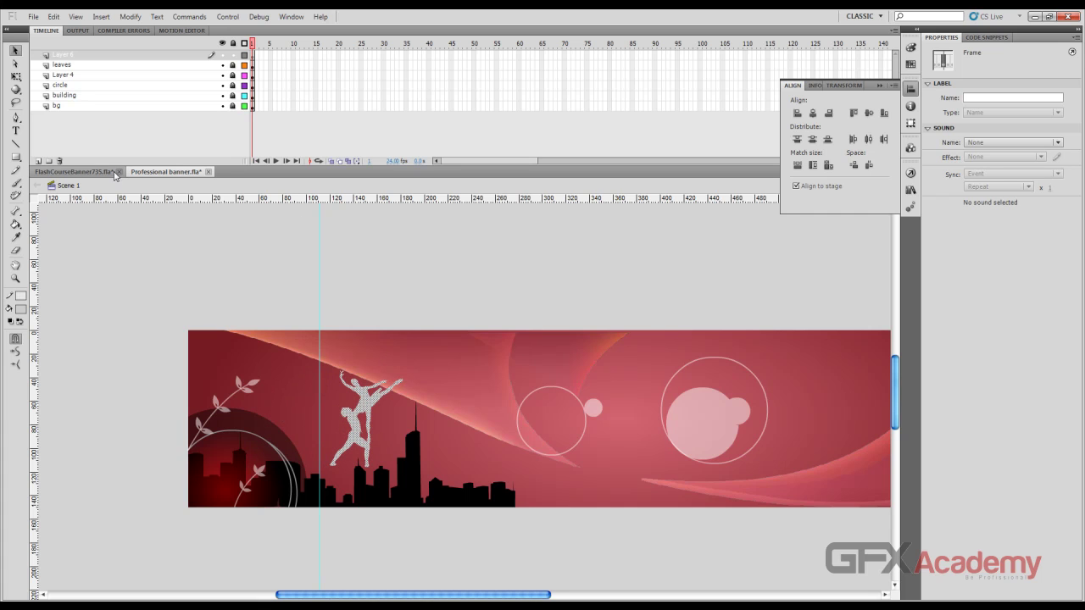
{"action": "left_click", "coordinate": [177, 172]}
{"action": "left_click", "coordinate": [176, 172]}
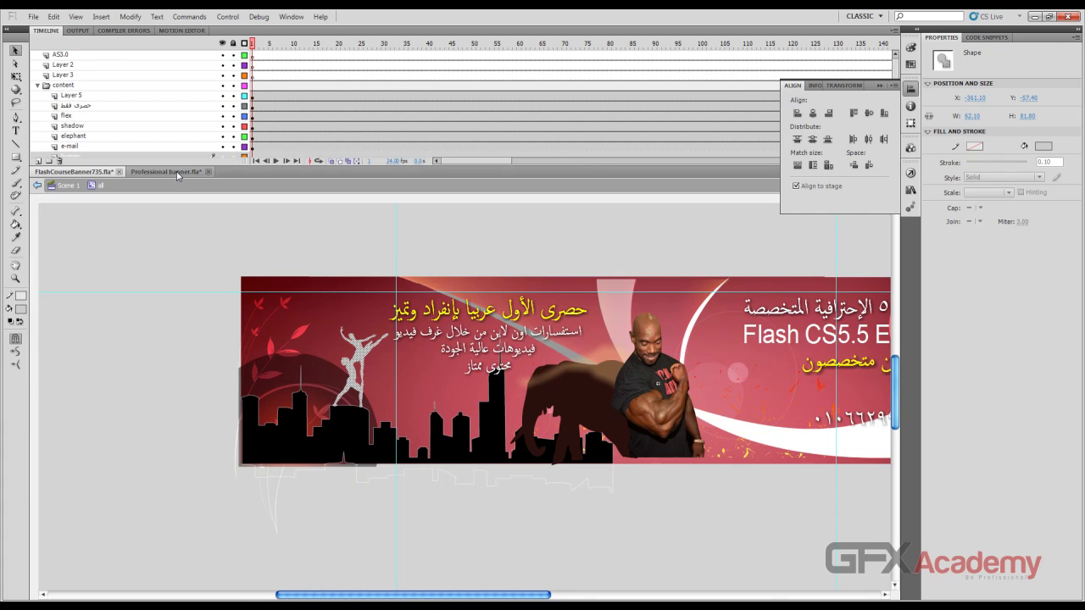
{"action": "left_click", "coordinate": [98, 173]}
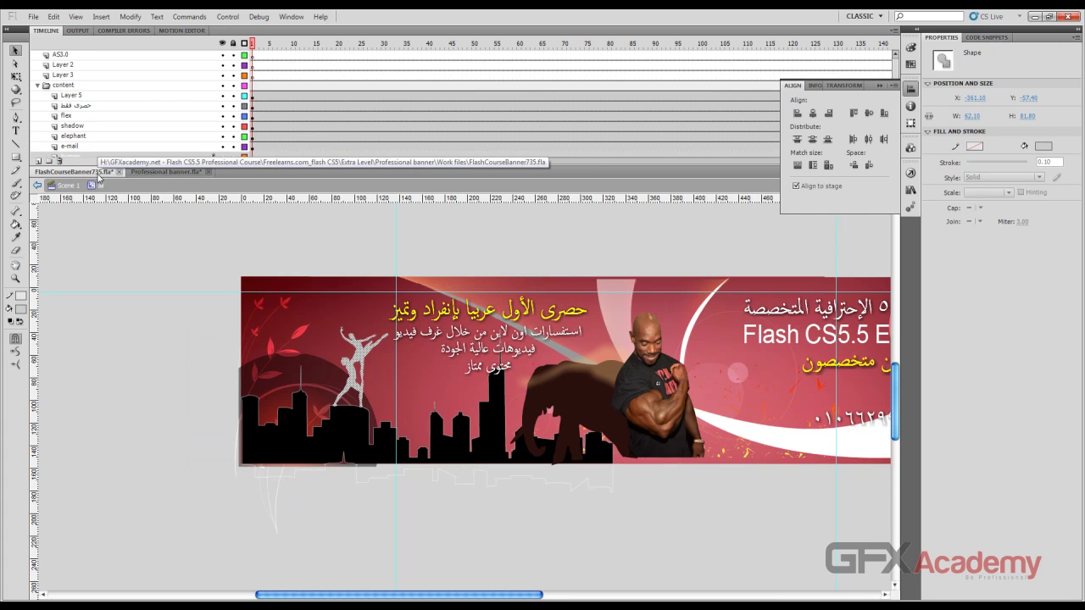
{"action": "left_click", "coordinate": [152, 173]}
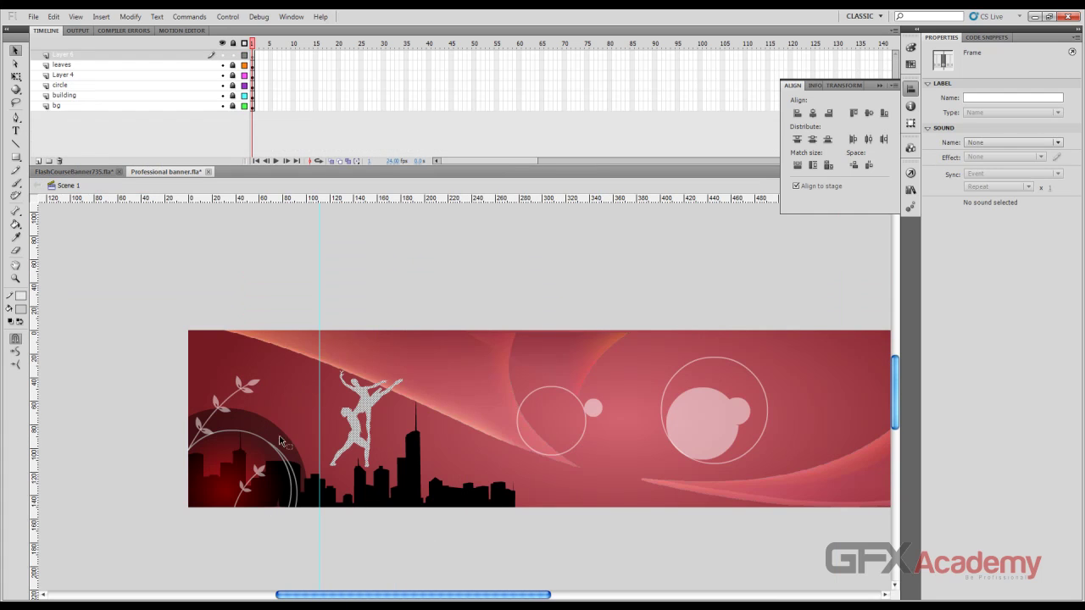
{"action": "key", "text": "Left"}
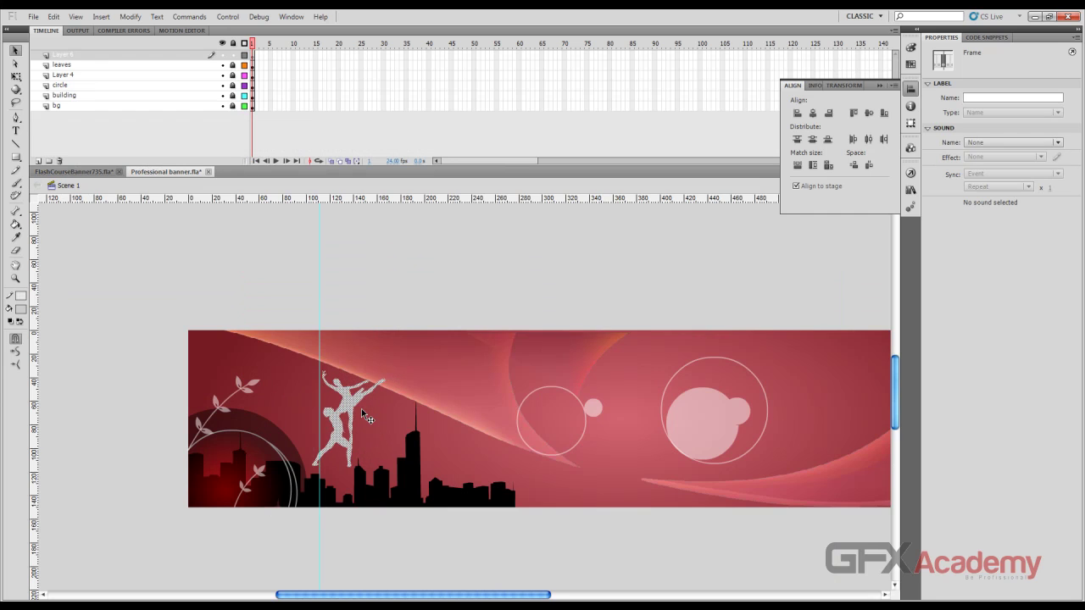
{"action": "key", "text": "Left"}
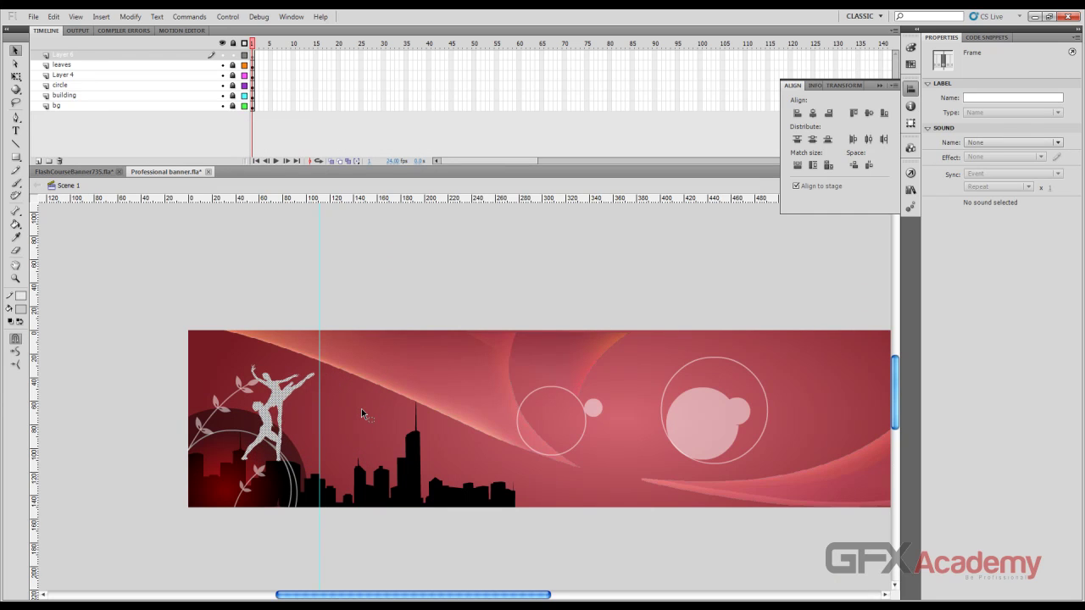
{"action": "left_click", "coordinate": [279, 265]}
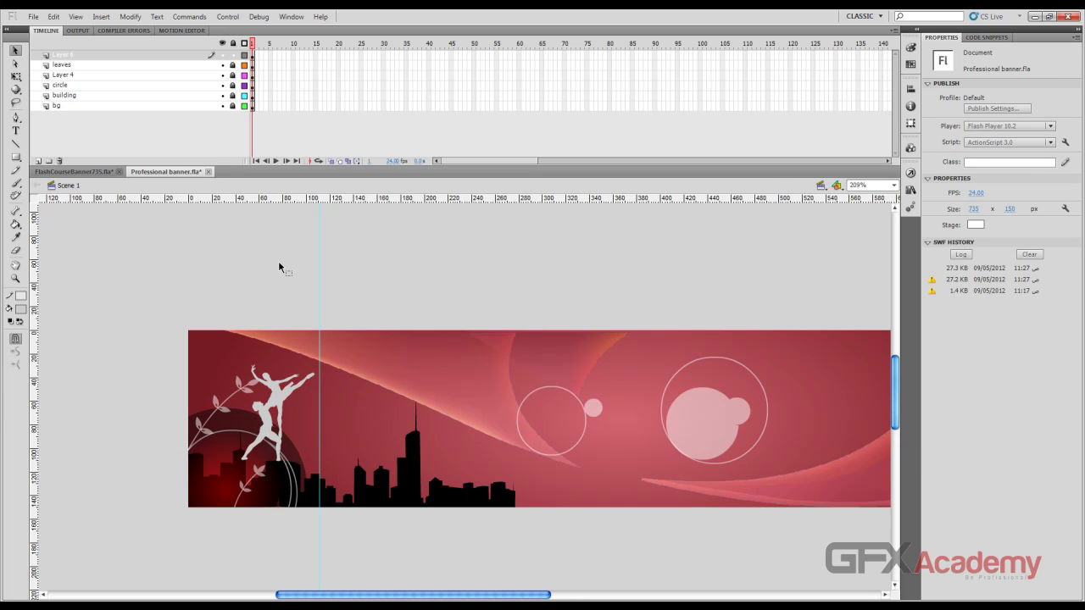
Copy the muscular man's movie clip from FlashCourseBanner735.fla and return to Professional banner.fla
{"action": "left_click", "coordinate": [93, 171]}
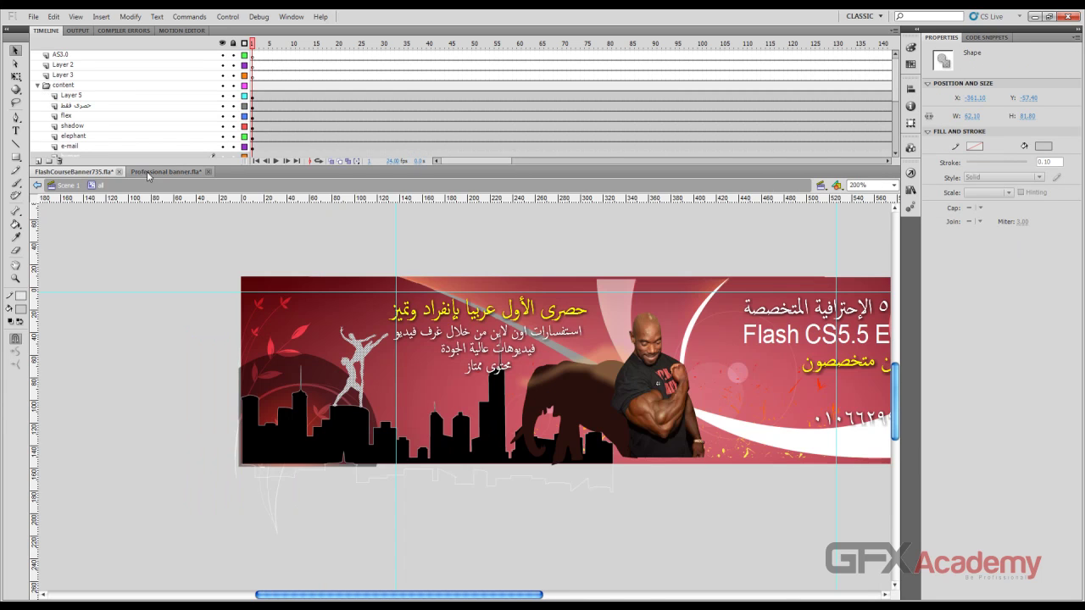
{"action": "left_click", "coordinate": [192, 303]}
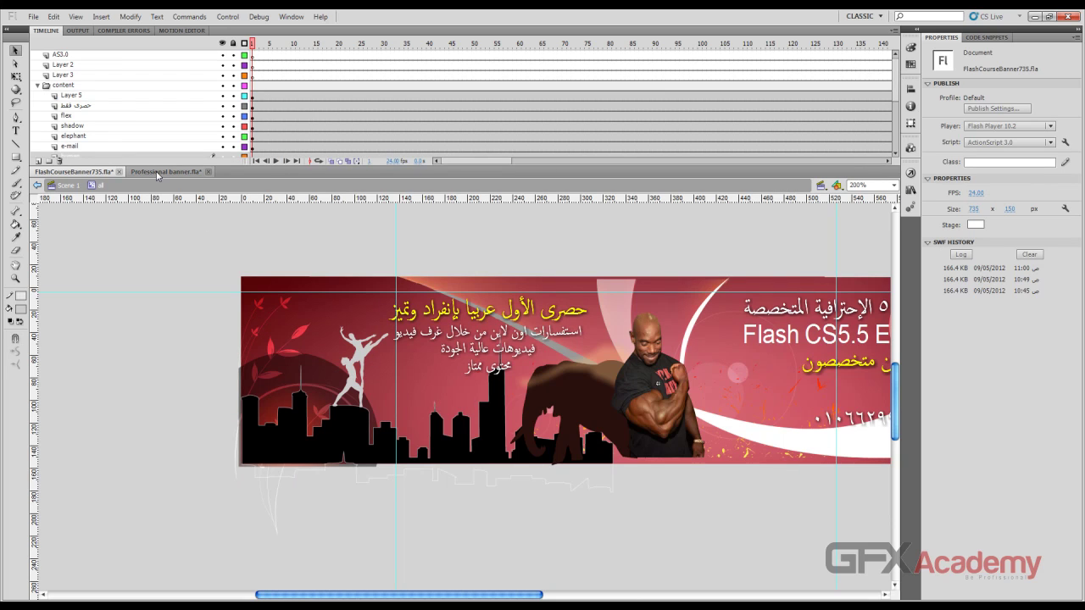
{"action": "left_click_drag", "start_coordinate": [641, 383], "coordinate": [439, 384]}
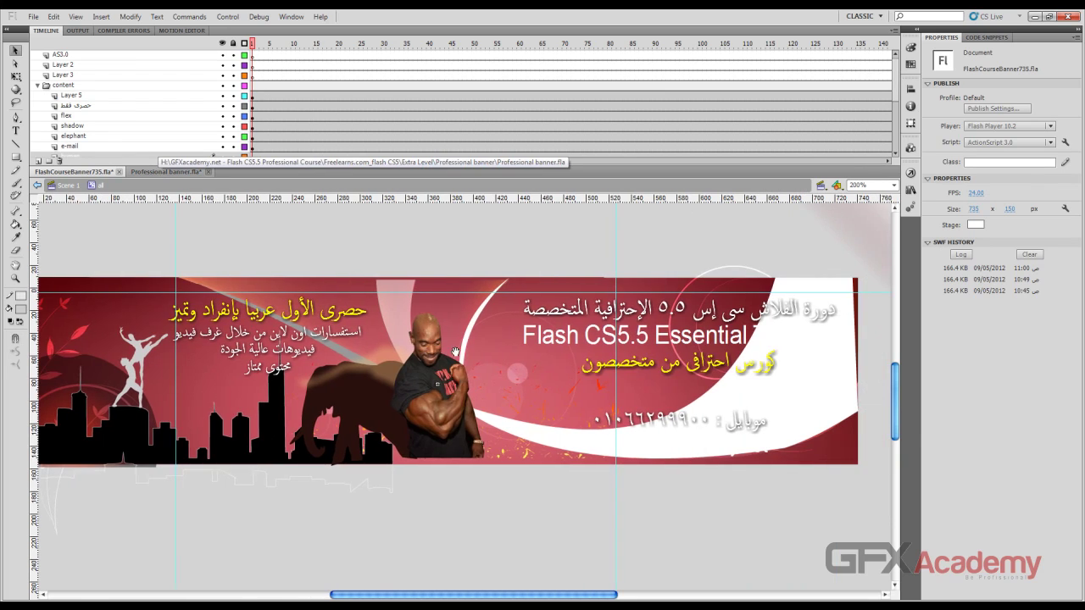
{"action": "left_click", "coordinate": [434, 382]}
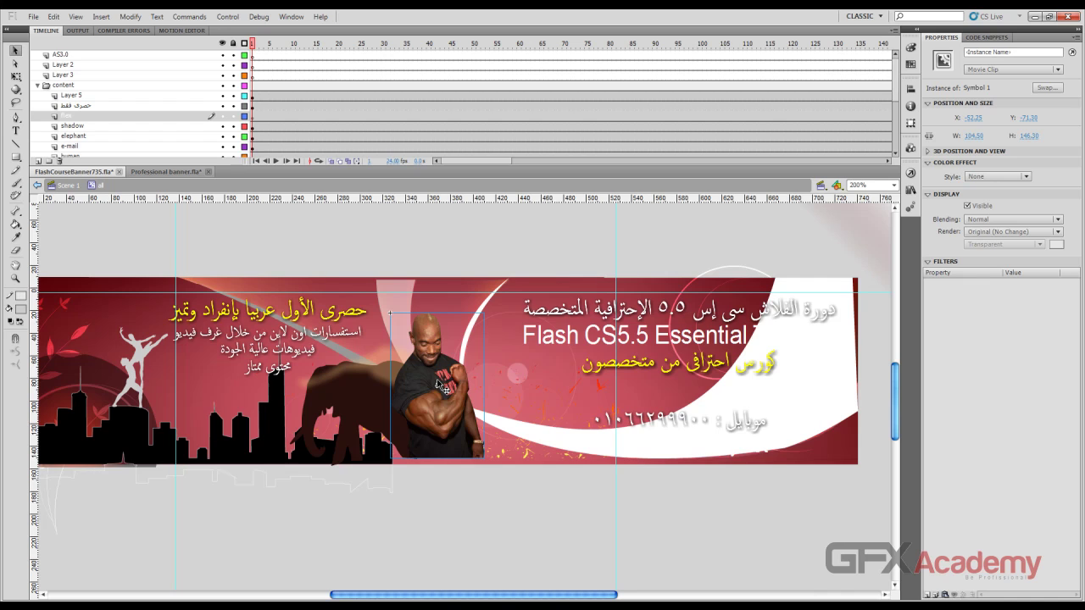
{"action": "left_click", "coordinate": [167, 173]}
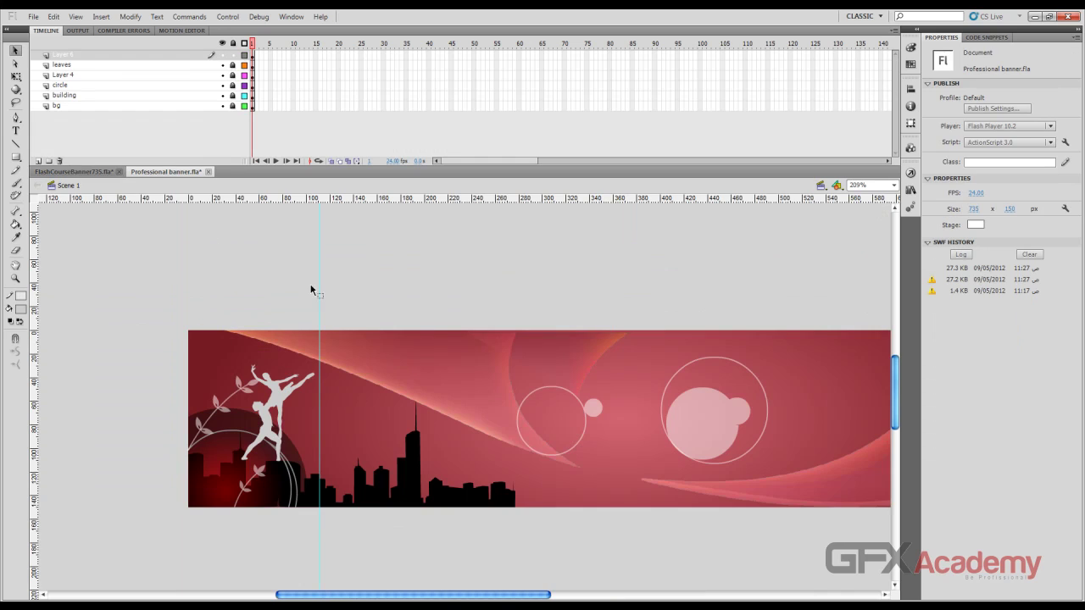
Lock the dancing couple's layer, add a new layer above it and paste the muscular man onto it
{"action": "key", "text": "h"}
{"action": "left_click", "coordinate": [38, 160]}
{"action": "left_click_drag", "start_coordinate": [255, 239], "coordinate": [254, 241]}
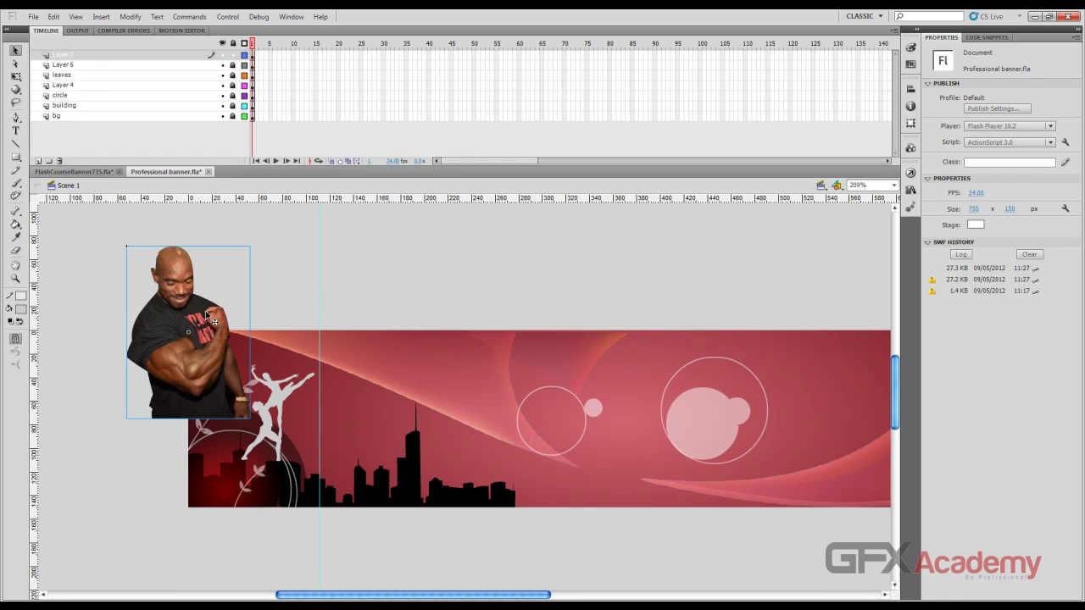
Move the man between the two outlined circles and align him to the stage's bottom edge
{"action": "left_click_drag", "start_coordinate": [212, 318], "coordinate": [641, 400]}
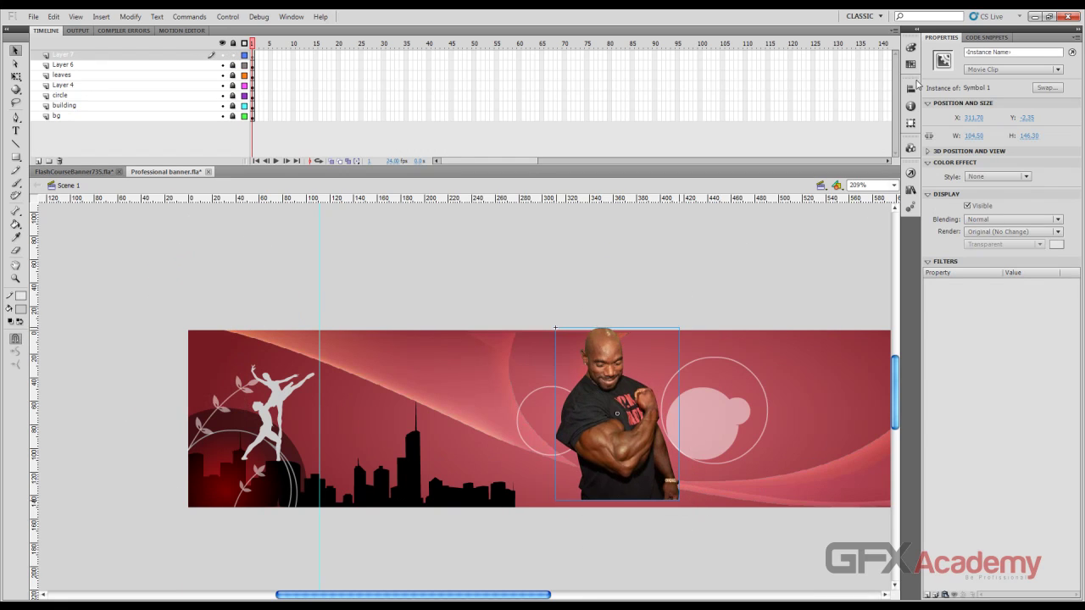
{"action": "left_click", "coordinate": [911, 89]}
{"action": "left_click", "coordinate": [884, 113]}
{"action": "left_click", "coordinate": [884, 113]}
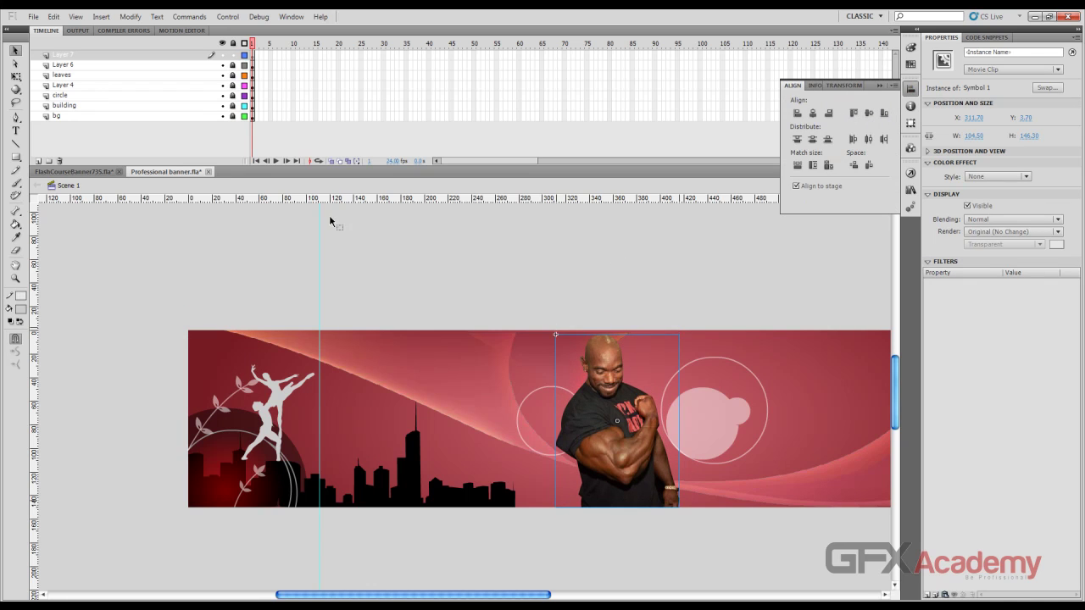
Scale the man down proportionally to about 79 by 110 px from his bottom centre, keeping him on the banner's lower edge
{"action": "left_click", "coordinate": [73, 172]}
{"action": "left_click", "coordinate": [166, 172]}
{"action": "key", "text": "q"}
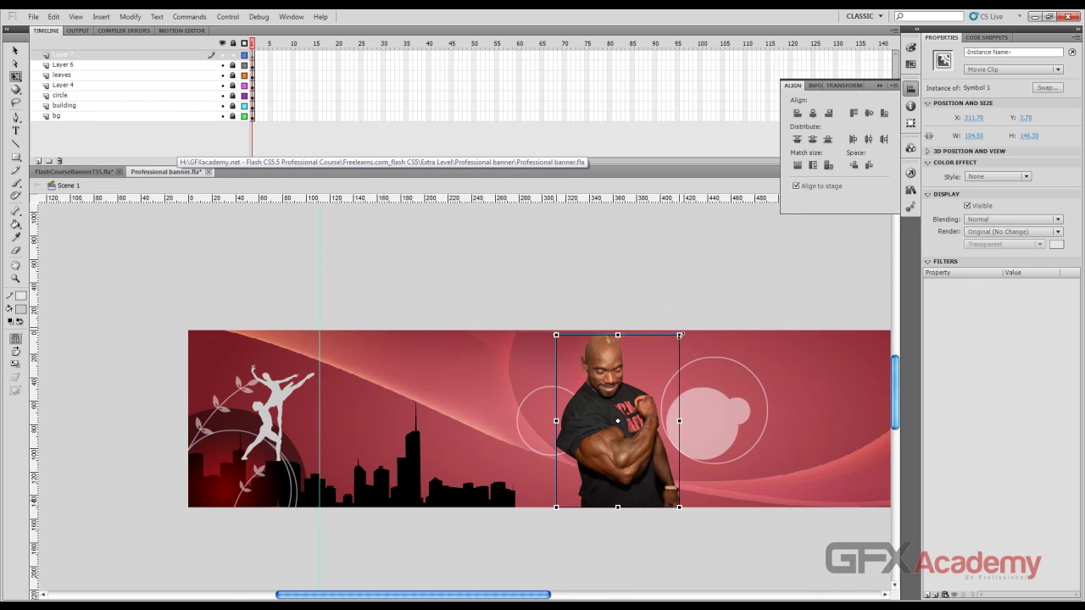
{"action": "left_click_drag", "start_coordinate": [684, 338], "coordinate": [667, 357]}
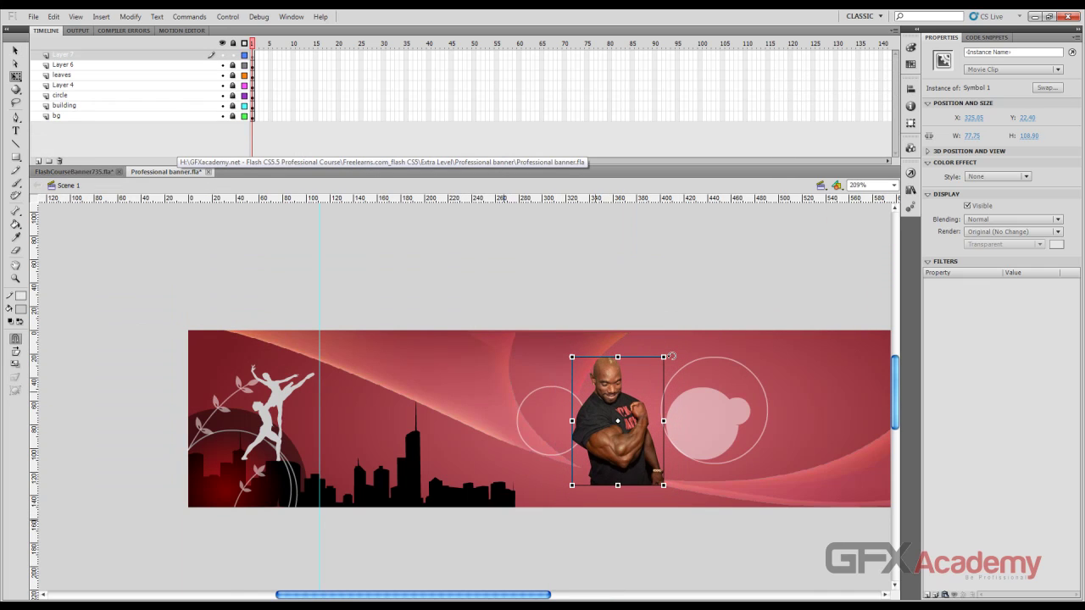
{"action": "key", "text": "ctrl+z"}
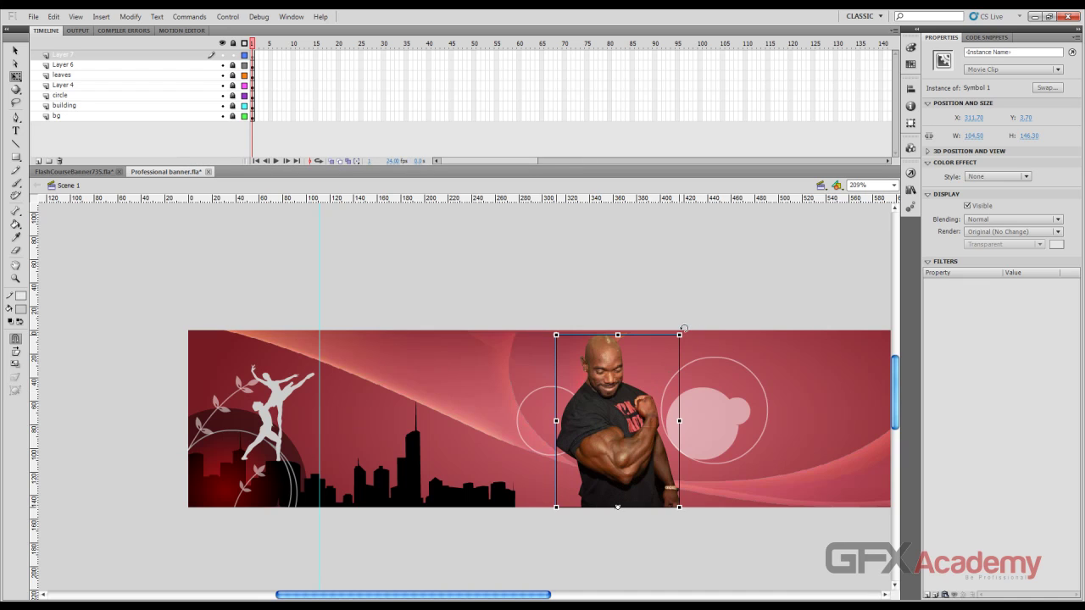
{"action": "left_click_drag", "start_coordinate": [679, 334], "coordinate": [664, 377]}
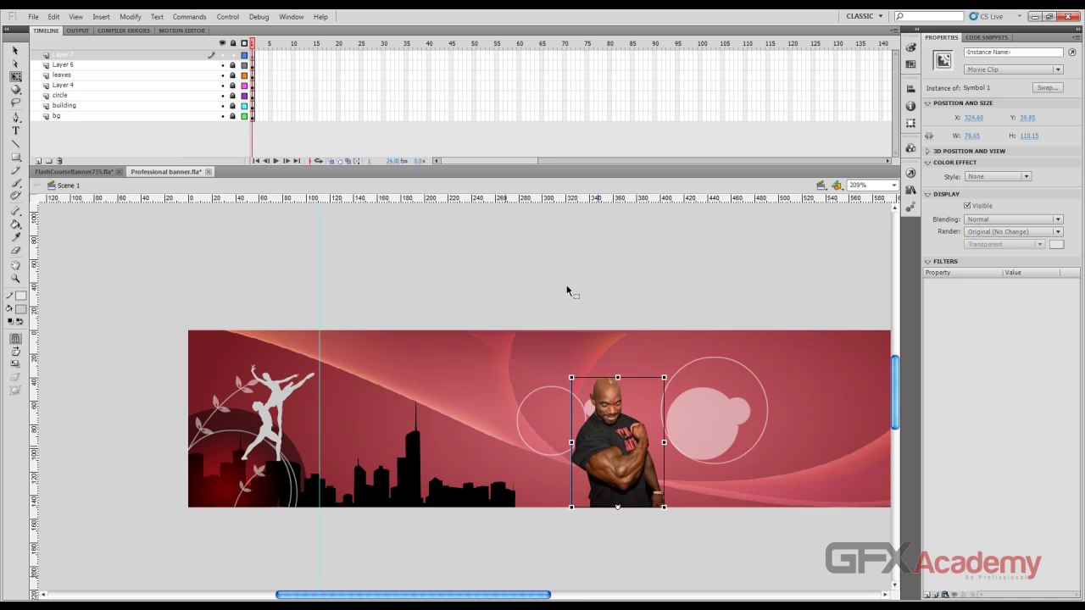
Test the movie, close the preview and enlarge the man to about 86 by 120 px from his bottom centre
{"action": "key", "text": "ctrl+Return"}
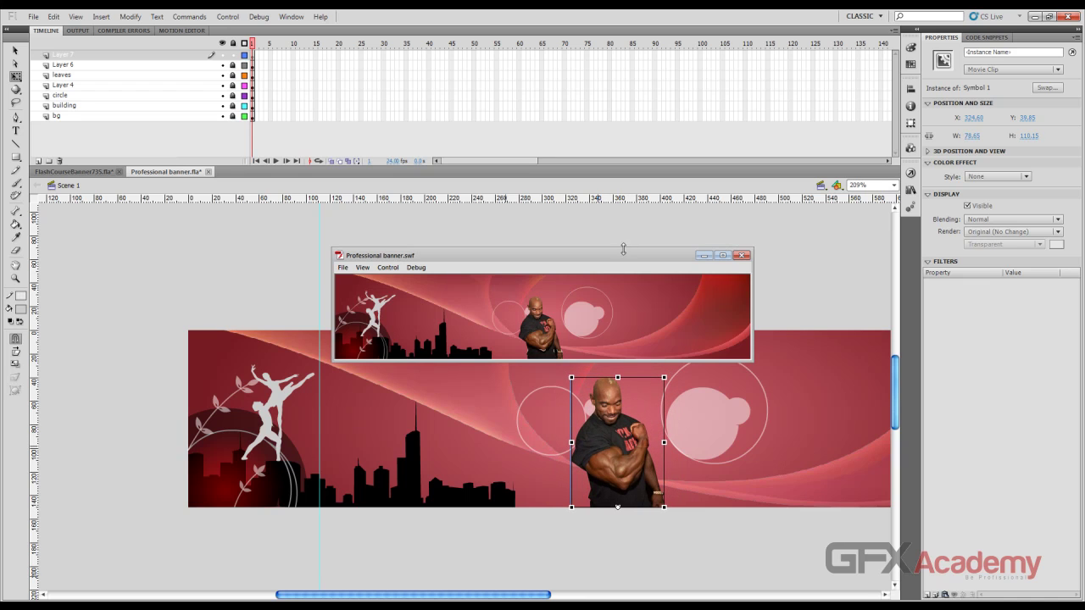
{"action": "left_click", "coordinate": [743, 256]}
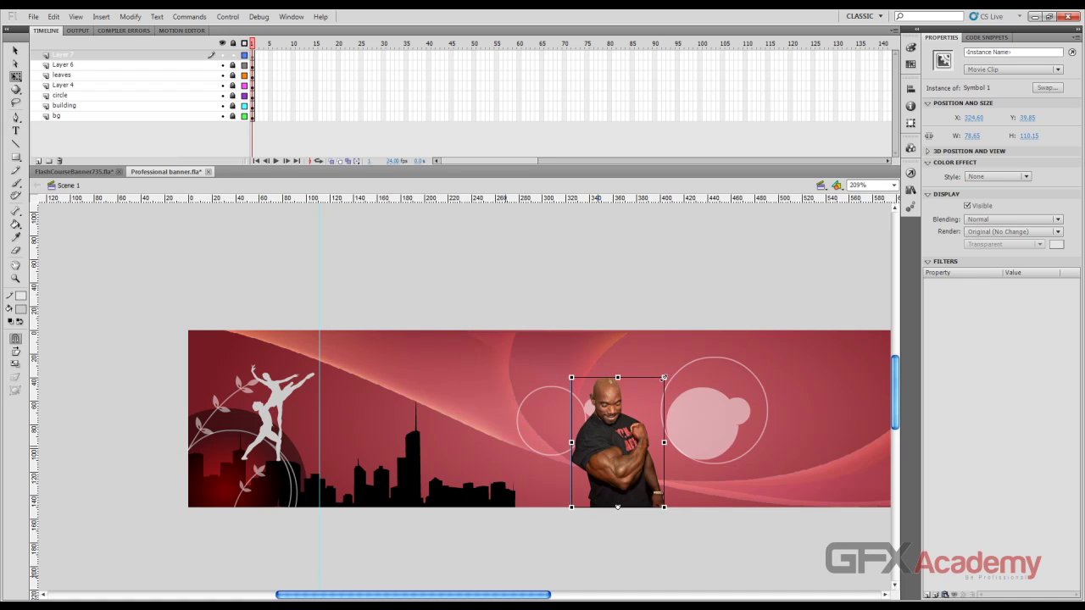
{"action": "left_click_drag", "start_coordinate": [664, 378], "coordinate": [669, 366]}
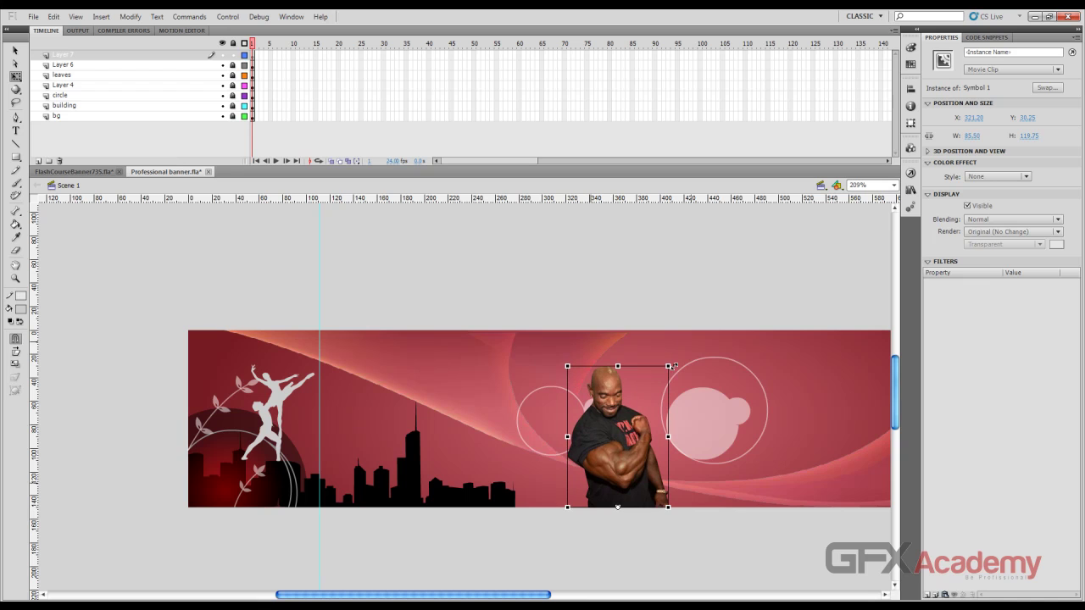
Open the man's movie clip for editing and unlock its shape and border layers
{"action": "double_click", "coordinate": [631, 417]}
{"action": "left_click", "coordinate": [392, 298]}
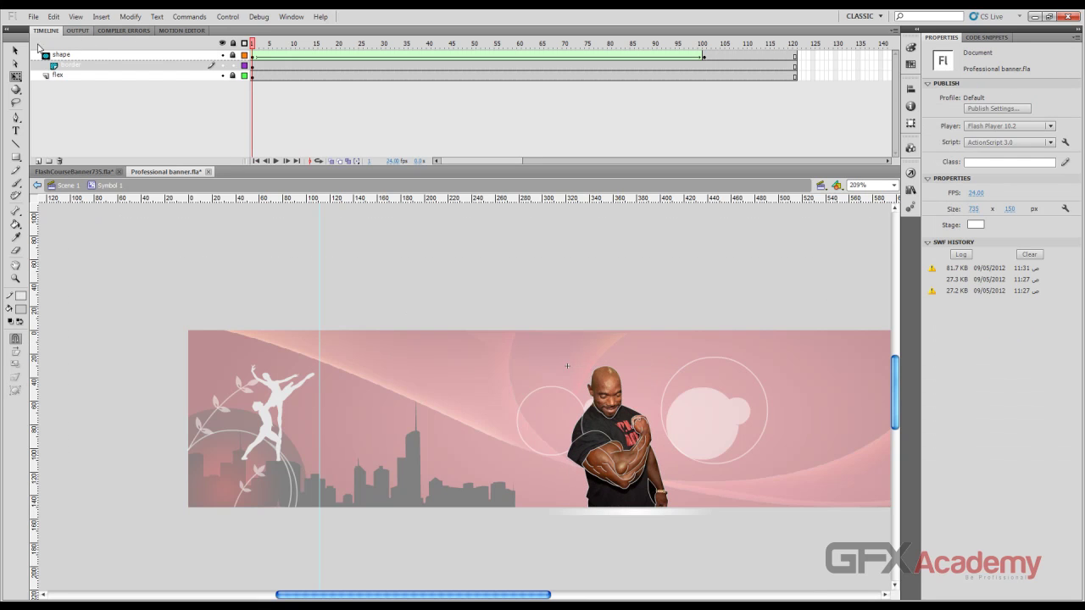
{"action": "left_click", "coordinate": [17, 51]}
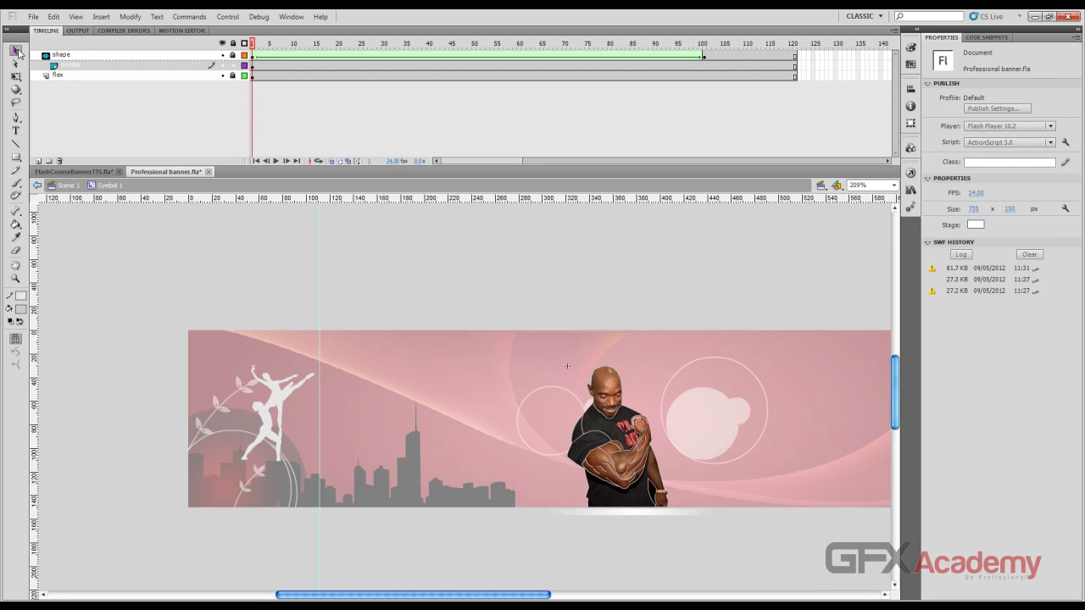
{"action": "left_click", "coordinate": [233, 65]}
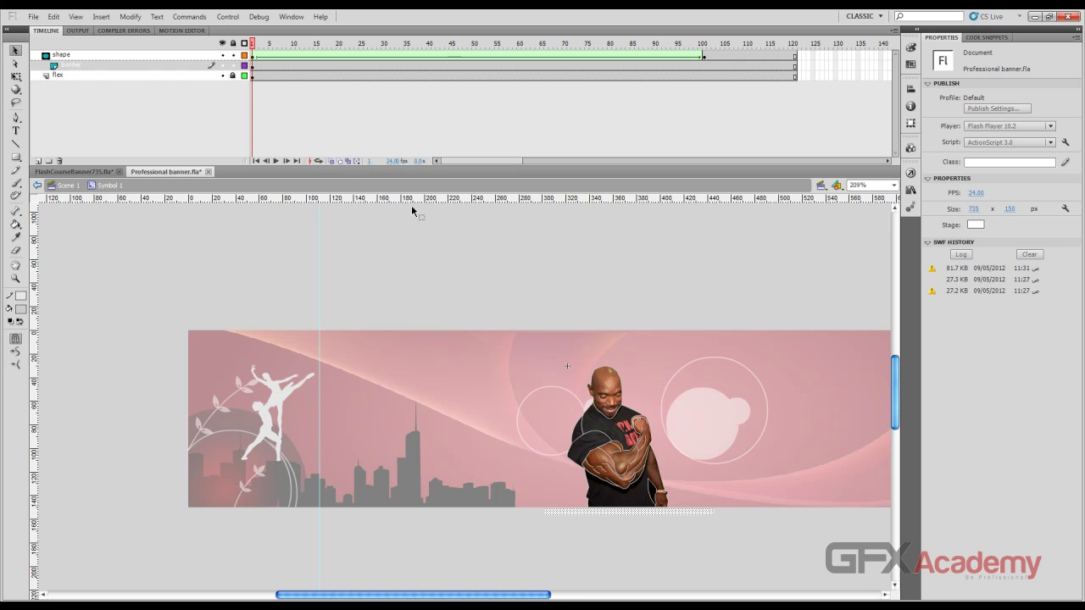
{"action": "key", "text": "ctrl+equal"}
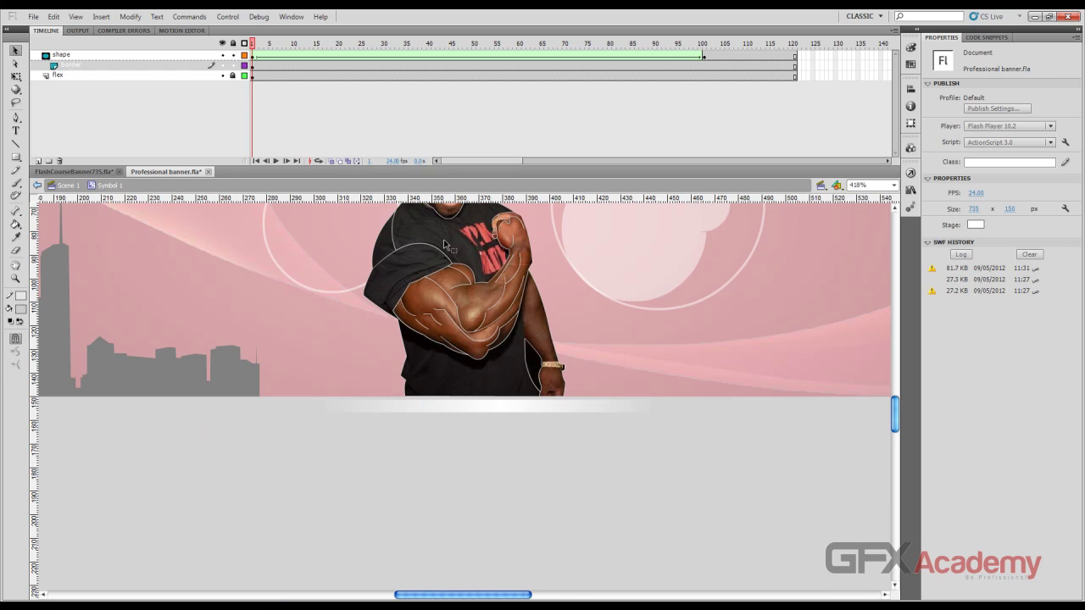
{"action": "scroll", "coordinate": [468, 268], "scroll_direction": "up", "scroll_amount": 3}
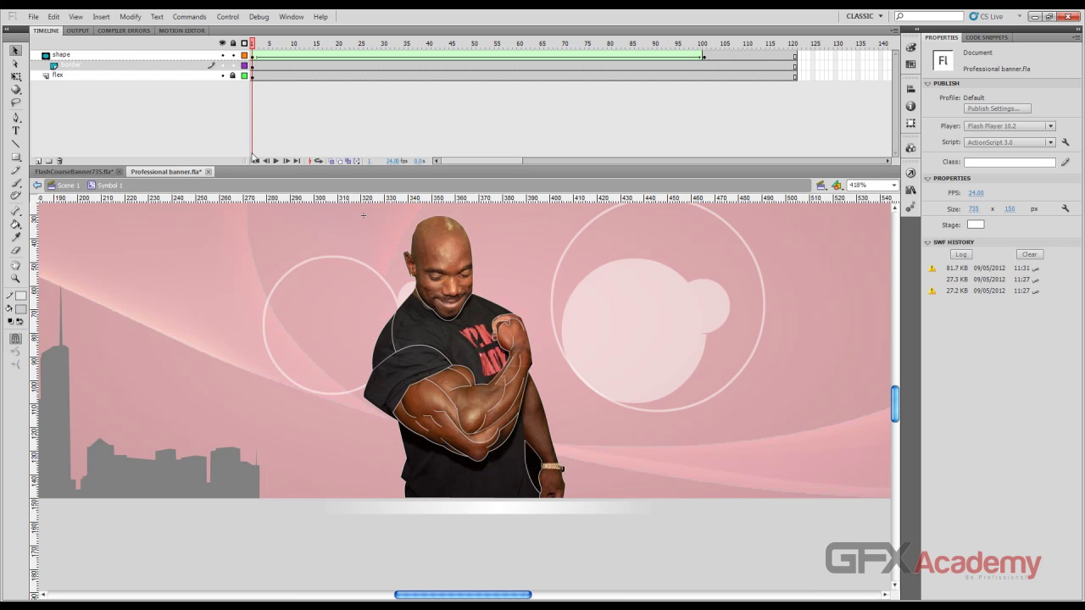
Inspect the shape layer's tweened gradient bar, then delete all the outline strokes on the border layer
{"action": "left_click", "coordinate": [255, 57]}
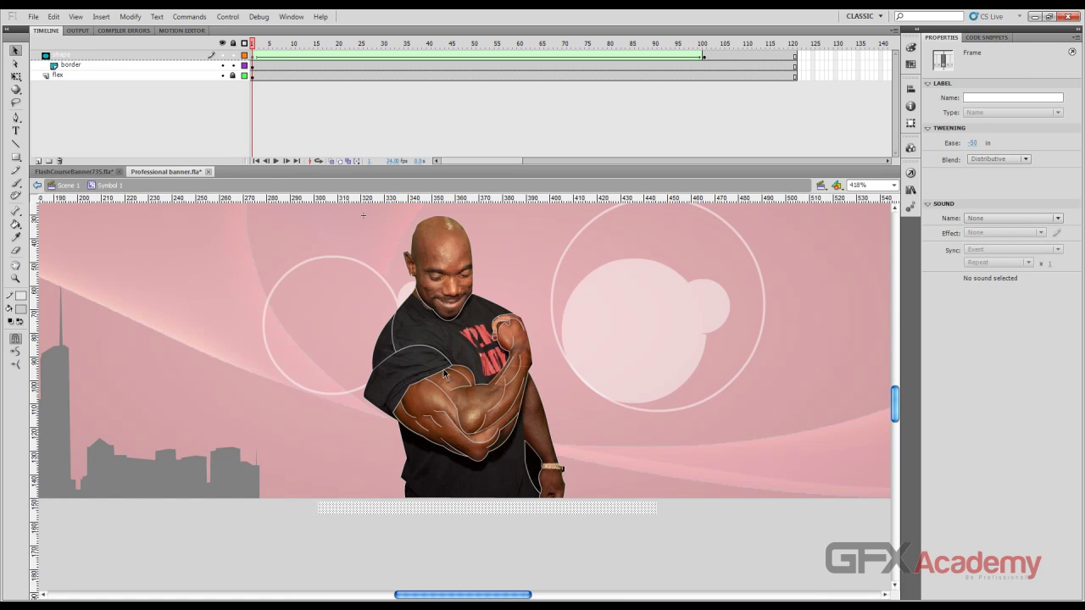
{"action": "left_click", "coordinate": [174, 67]}
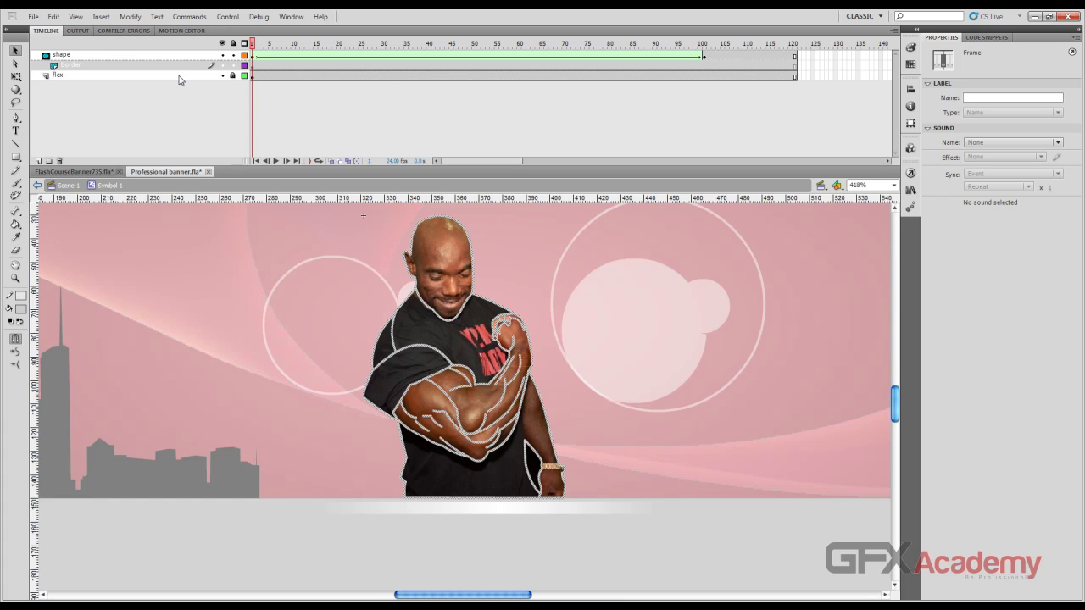
{"action": "left_click", "coordinate": [195, 154]}
Draw a straight line on the border layer along the underside of the flexed arm, from the sleeve to the elbow
{"action": "left_click", "coordinate": [16, 144]}
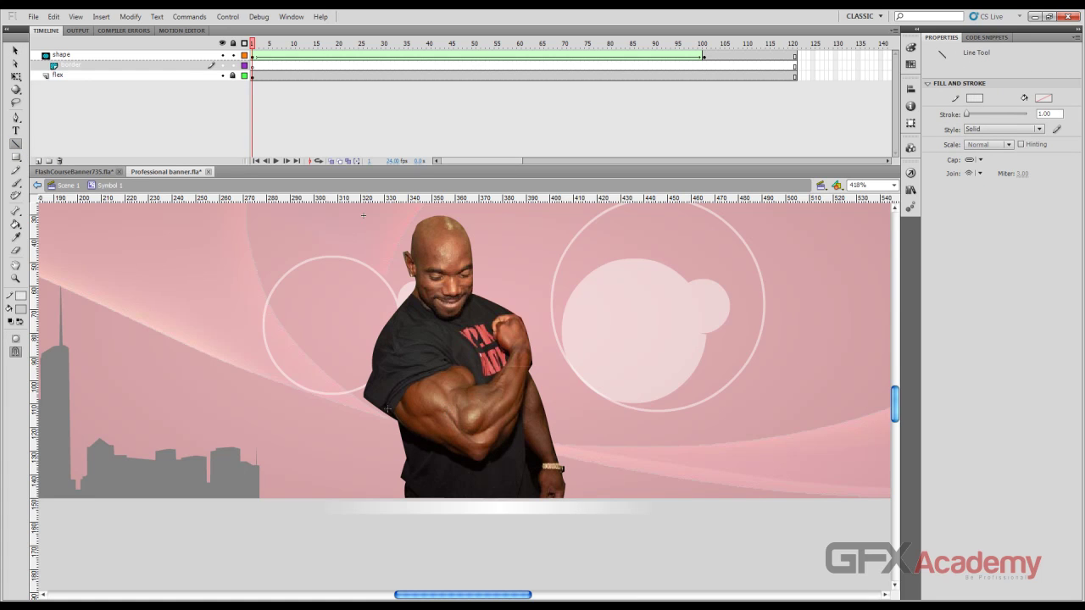
{"action": "left_click_drag", "start_coordinate": [385, 406], "coordinate": [476, 463]}
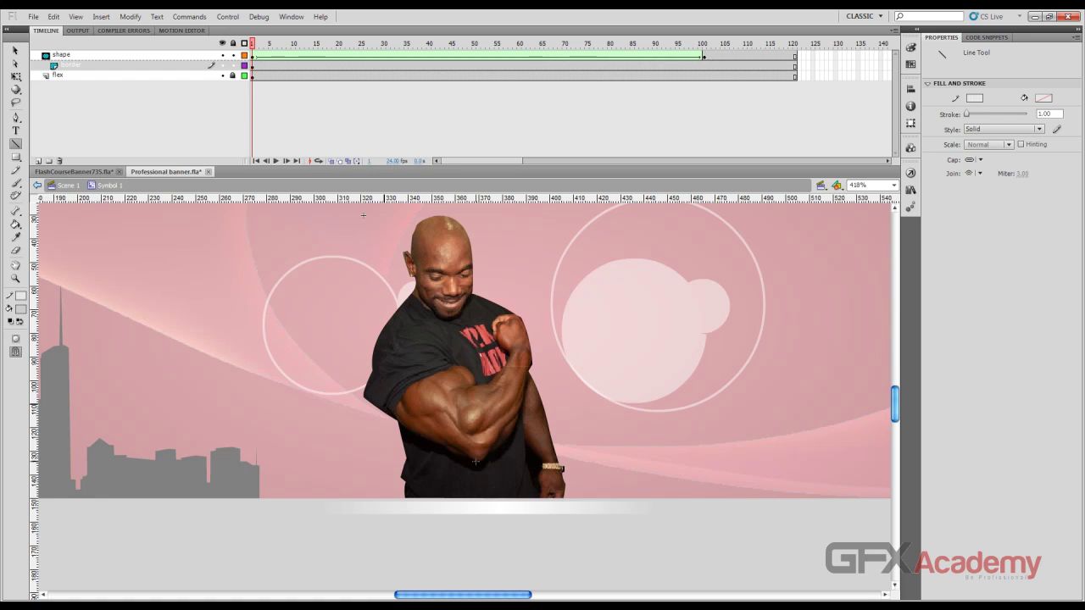
{"action": "key", "text": "ctrl+="}
{"action": "scroll", "coordinate": [461, 417], "scroll_direction": "up", "scroll_amount": 3}
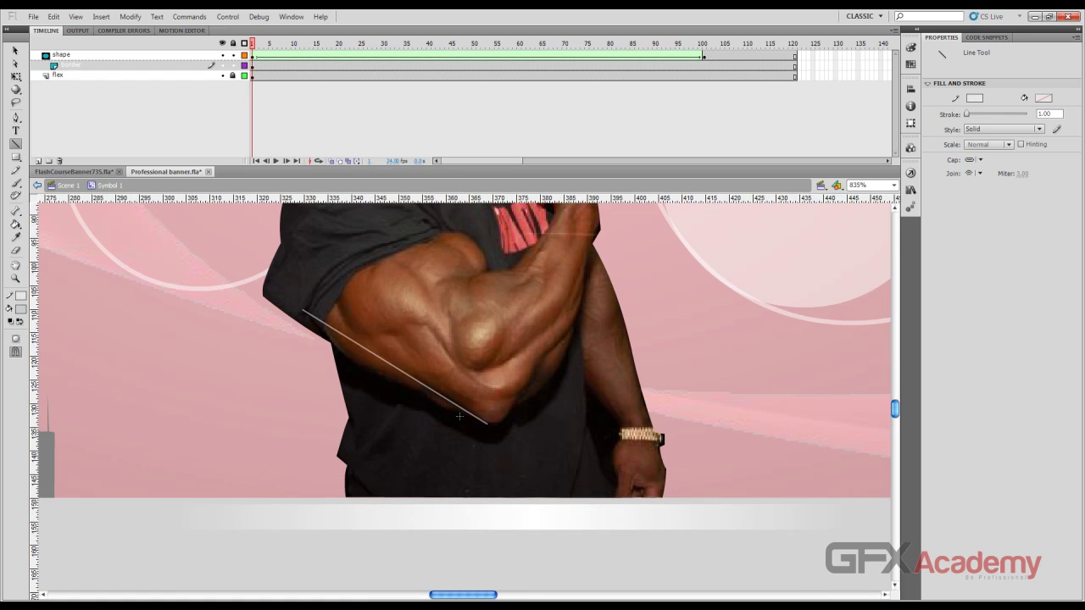
Split the line into two curves and bend them along the arm's lower contour, adjusting the end at the sleeve
{"action": "key", "text": "v"}
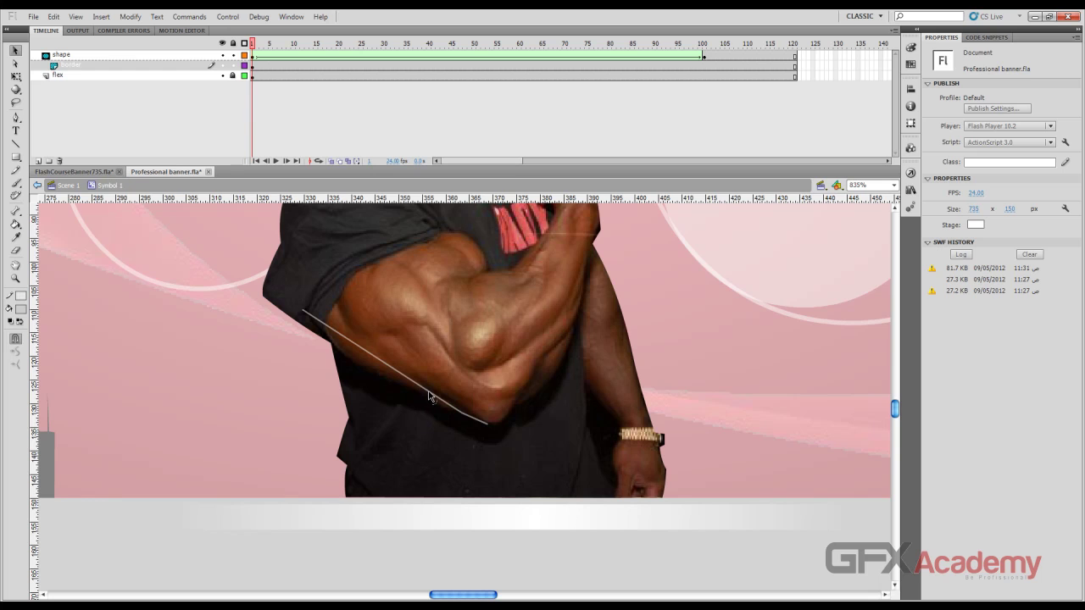
{"action": "left_click_drag", "start_coordinate": [424, 392], "coordinate": [377, 381]}
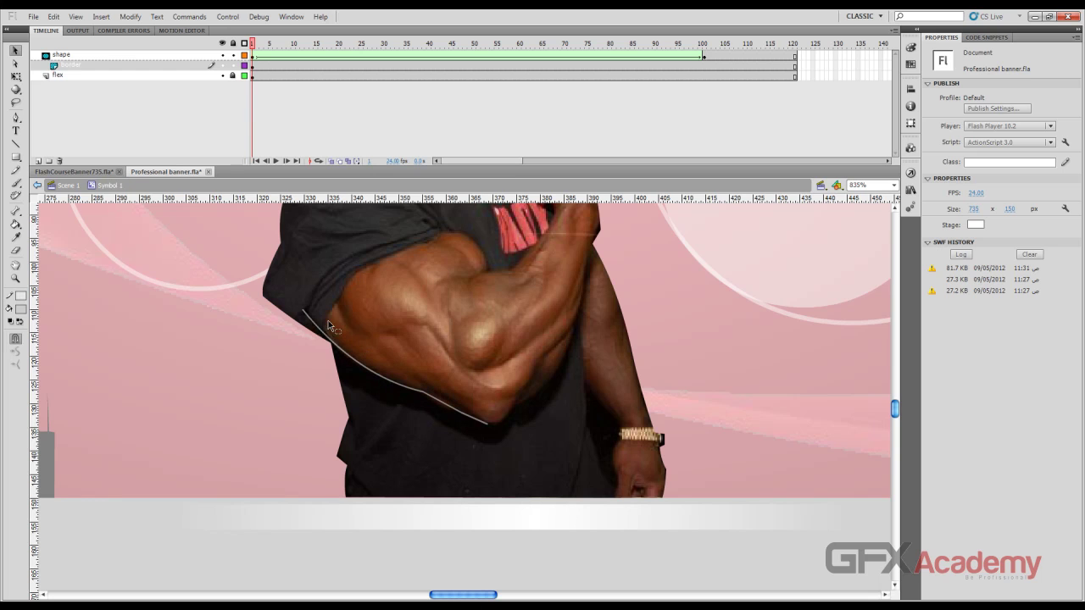
{"action": "left_click_drag", "start_coordinate": [310, 324], "coordinate": [322, 333]}
{"action": "left_click_drag", "start_coordinate": [441, 403], "coordinate": [440, 408]}
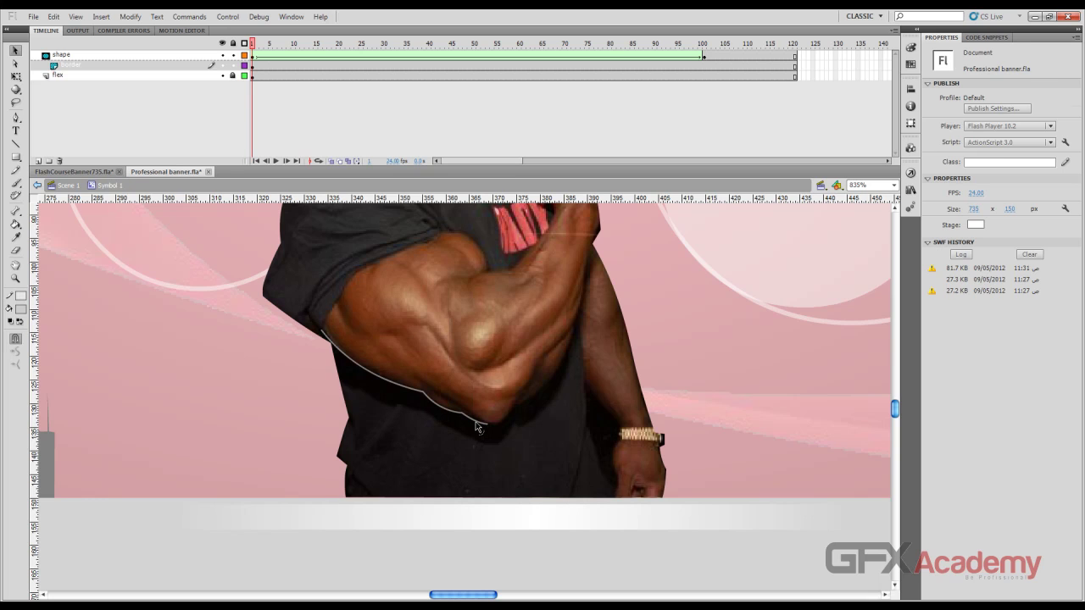
Continue the border outline around the elbow and up the outer forearm to the wrist, bending the lines to the arm's contour
{"action": "key", "text": "n"}
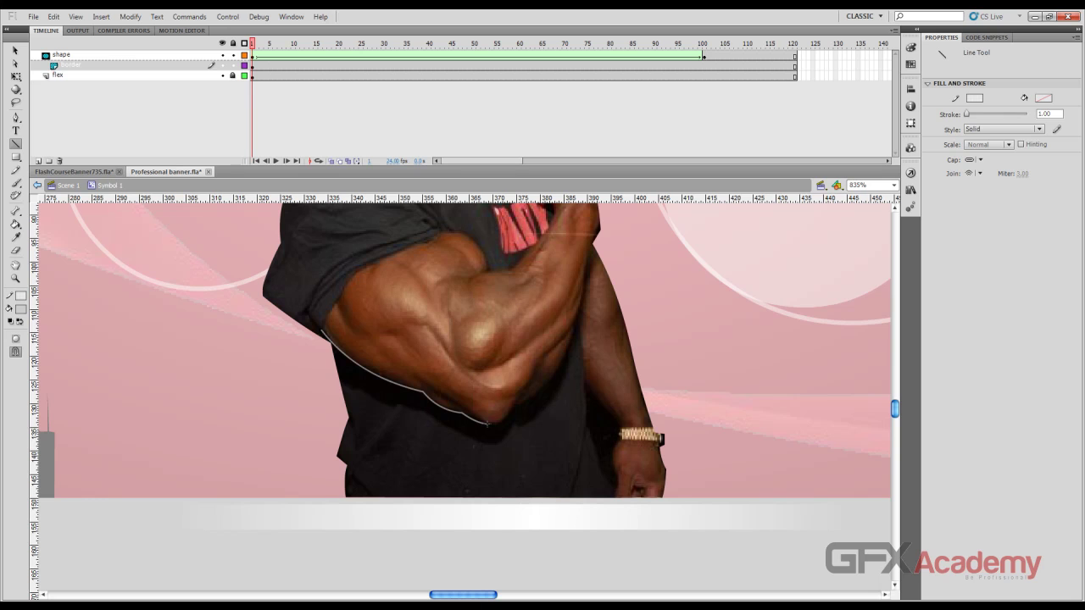
{"action": "left_click_drag", "start_coordinate": [487, 422], "coordinate": [515, 405]}
{"action": "key", "text": "v"}
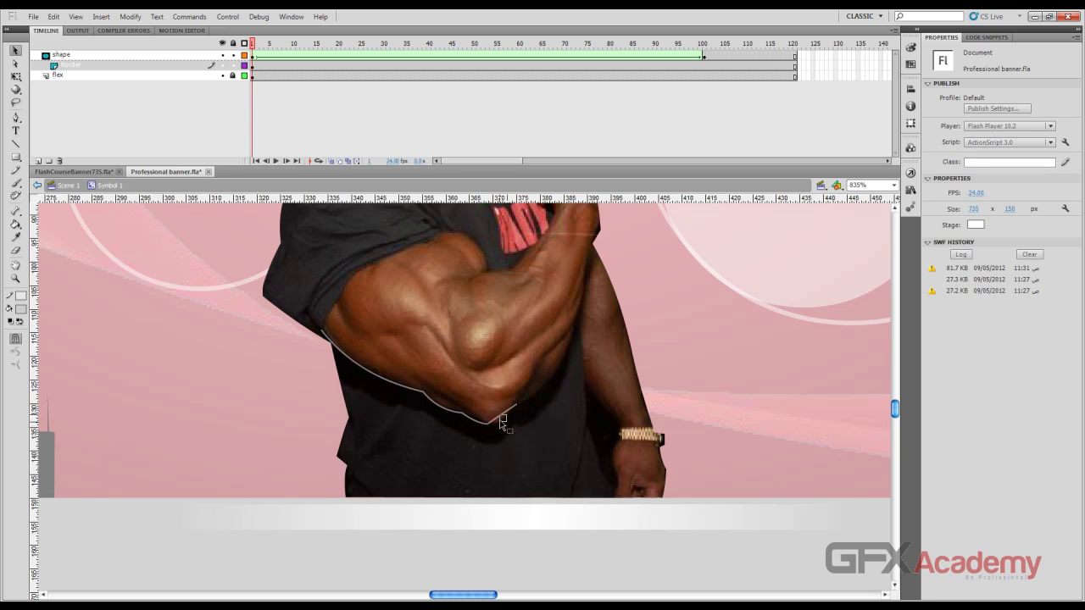
{"action": "mouse_move", "coordinate": [501, 419]}
{"action": "left_mouse_down"}
{"action": "mouse_move", "coordinate": [570, 335]}
{"action": "mouse_move", "coordinate": [600, 227]}
{"action": "left_mouse_up"}
{"action": "key", "text": "n"}
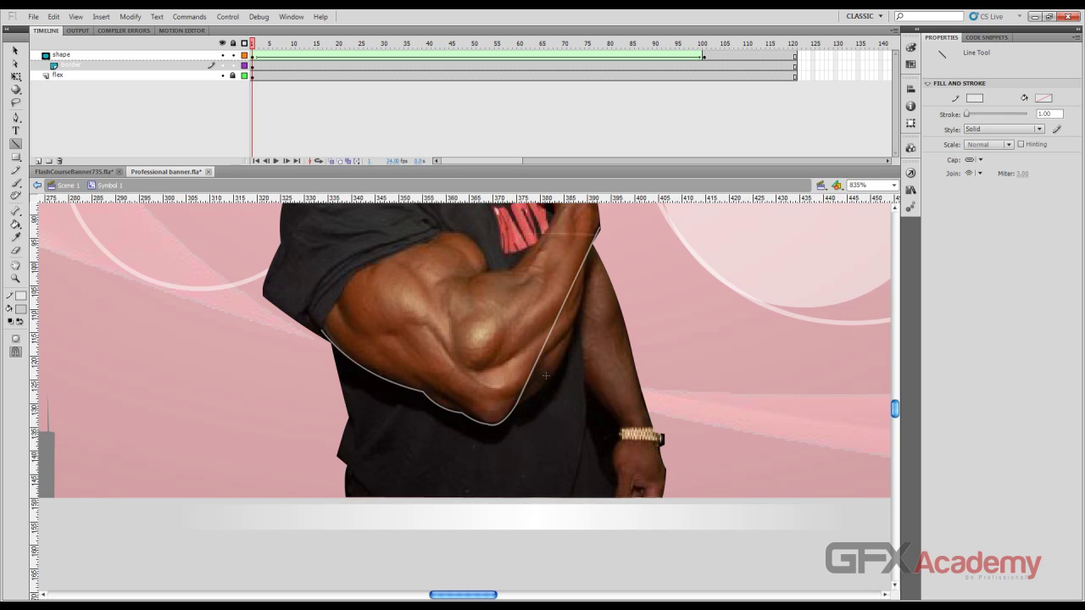
{"action": "key", "text": "v"}
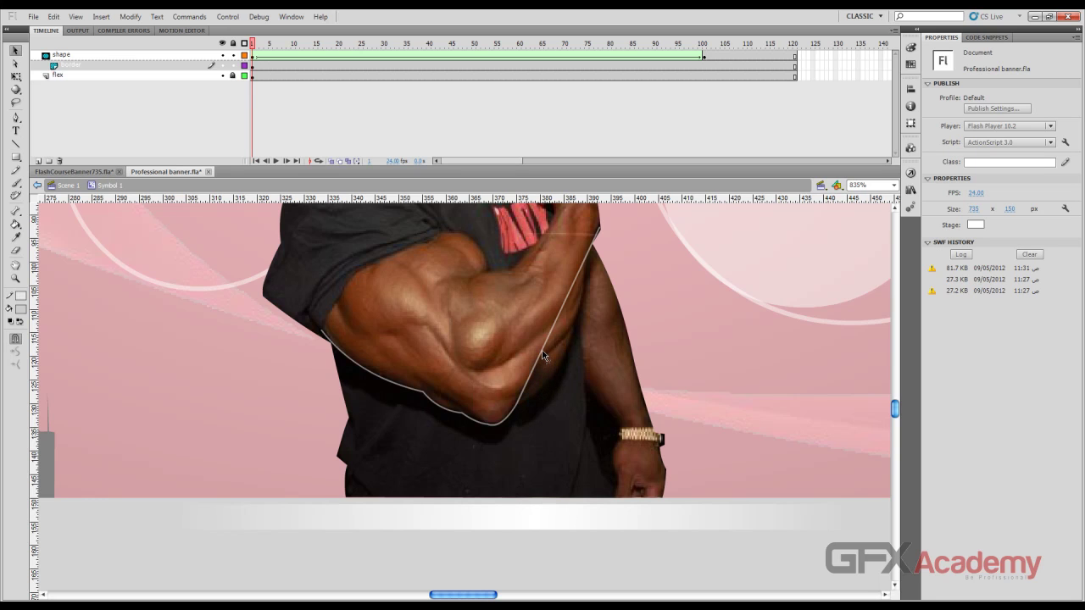
{"action": "left_click_drag", "start_coordinate": [541, 355], "coordinate": [567, 384]}
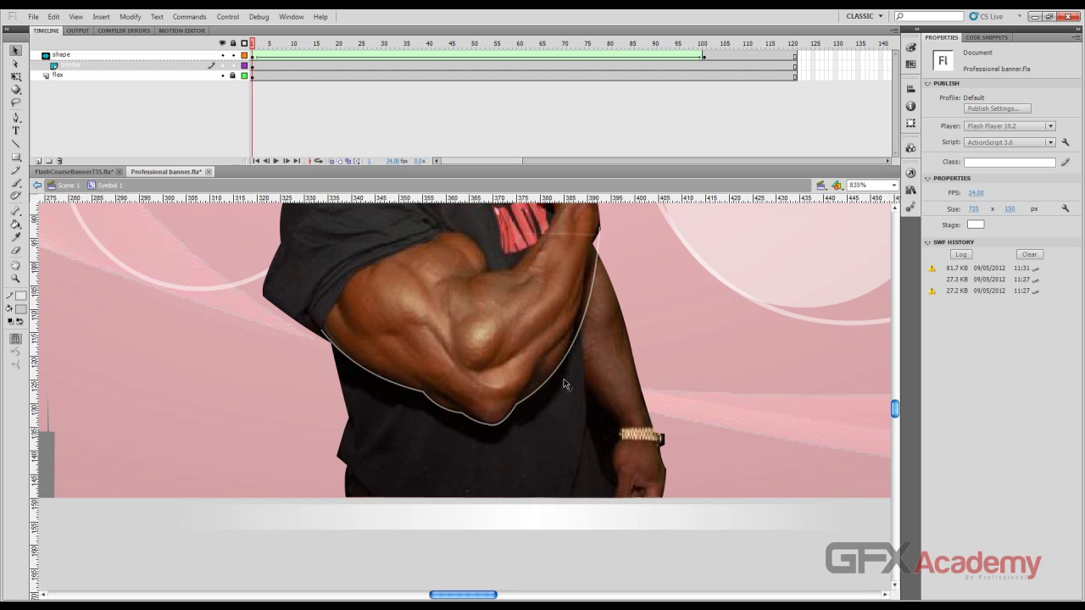
{"action": "left_click_drag", "start_coordinate": [549, 339], "coordinate": [565, 368]}
Draw an inner muscle line across the flexed arm and bend it into a V-like curve dipping above the elbow and rising along the forearm
{"action": "scroll", "coordinate": [569, 366], "scroll_direction": "up", "scroll_amount": 3}
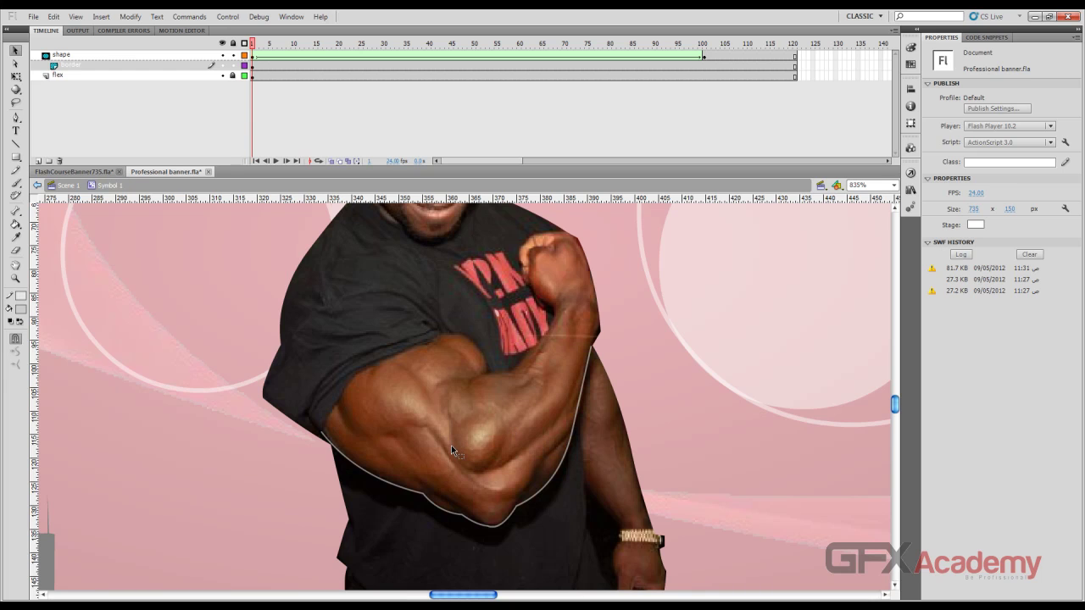
{"action": "key", "text": "n"}
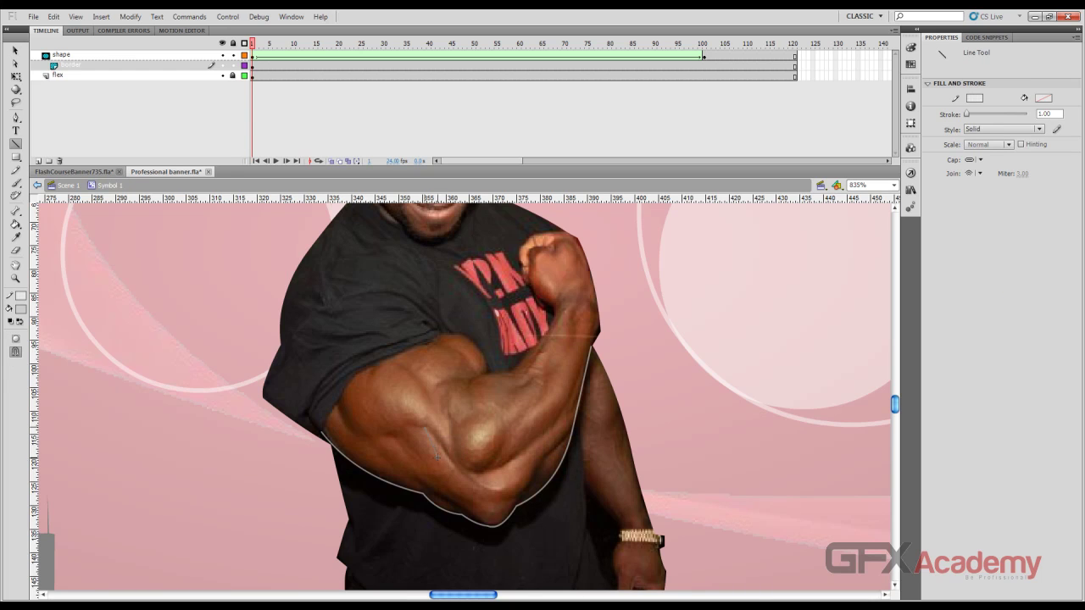
{"action": "mouse_move", "coordinate": [425, 427]}
{"action": "left_mouse_down"}
{"action": "mouse_move", "coordinate": [509, 458]}
{"action": "mouse_move", "coordinate": [573, 408]}
{"action": "mouse_move", "coordinate": [583, 369]}
{"action": "left_mouse_up"}
{"action": "key", "text": "v"}
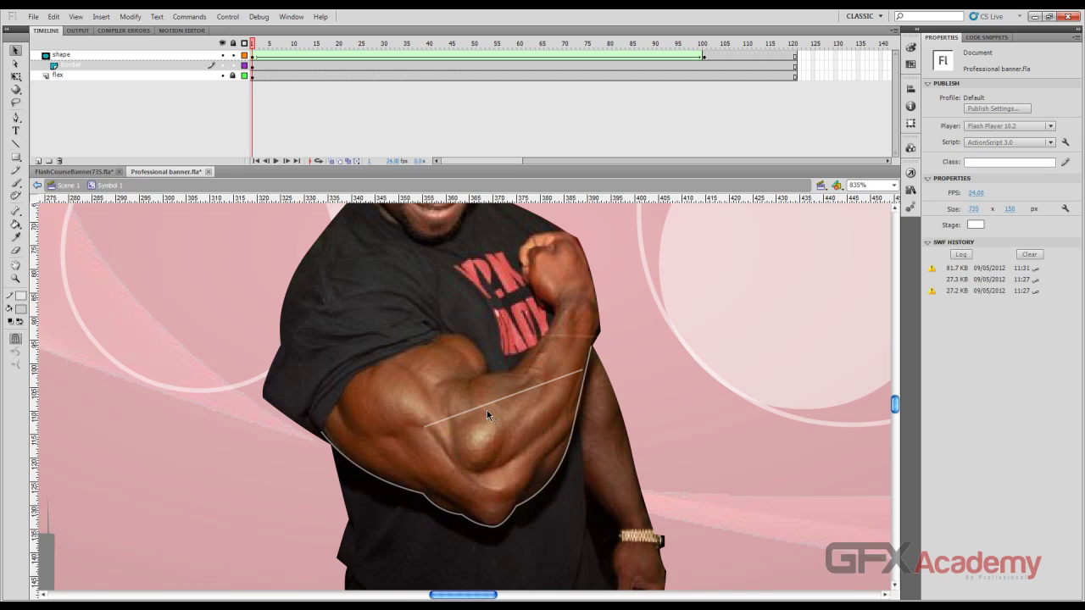
{"action": "left_click_drag", "start_coordinate": [479, 407], "coordinate": [467, 483]}
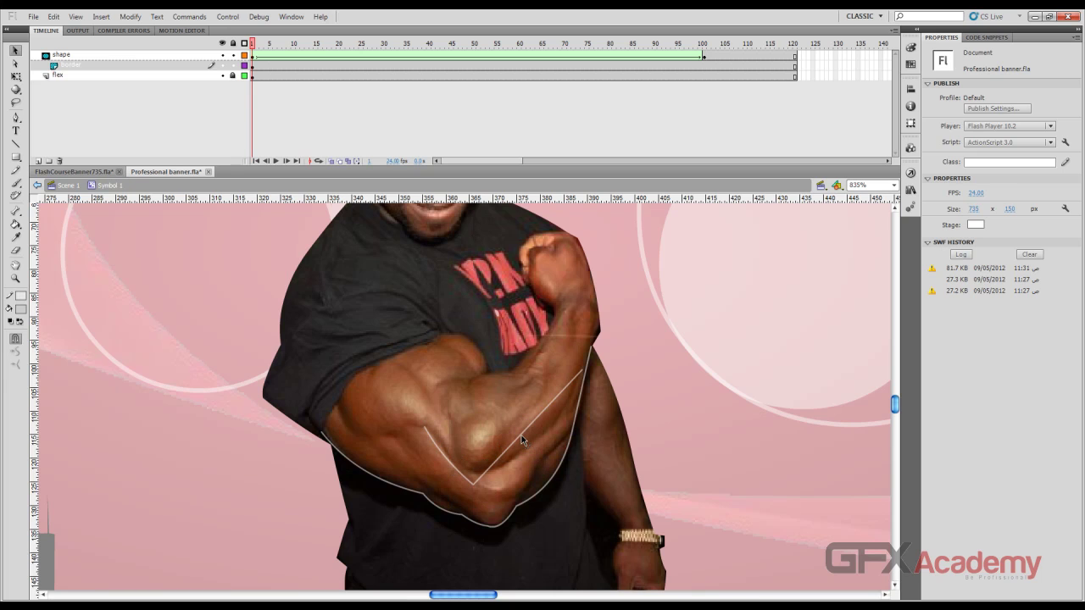
{"action": "left_click_drag", "start_coordinate": [534, 444], "coordinate": [474, 482]}
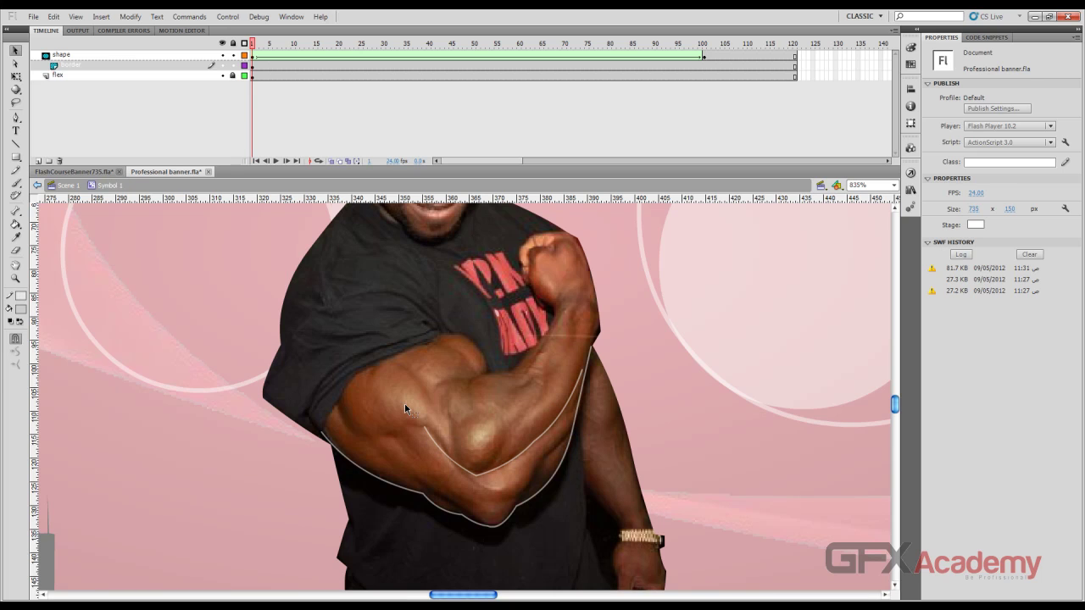
Draw two curved muscle lines on the upper arm, one down the middle and one from the sleeve edge along the triceps
{"action": "key", "text": "n"}
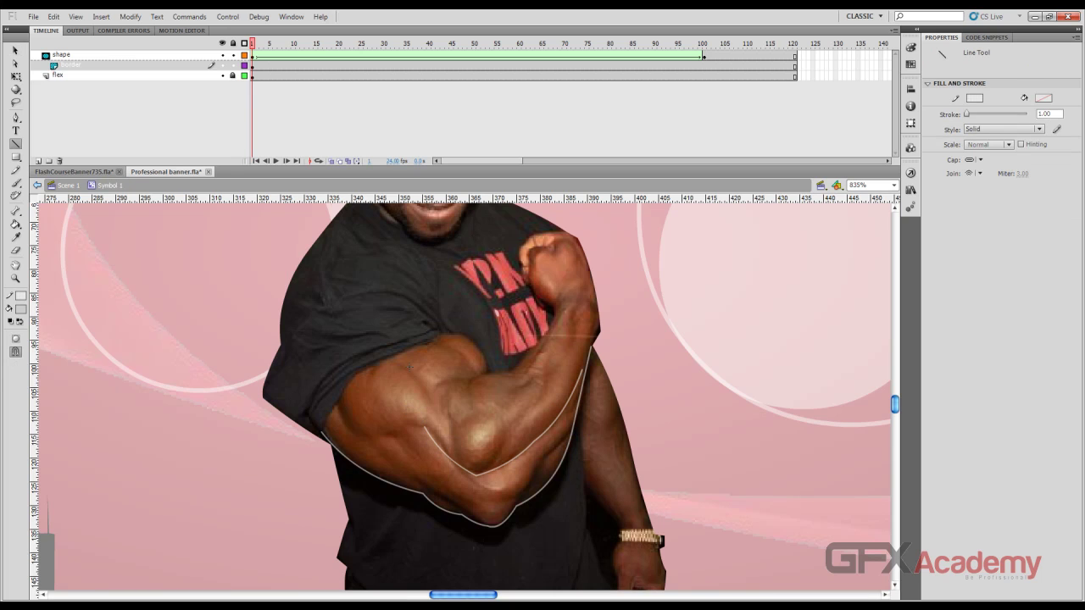
{"action": "left_click_drag", "start_coordinate": [391, 363], "coordinate": [443, 421]}
{"action": "key", "text": "v"}
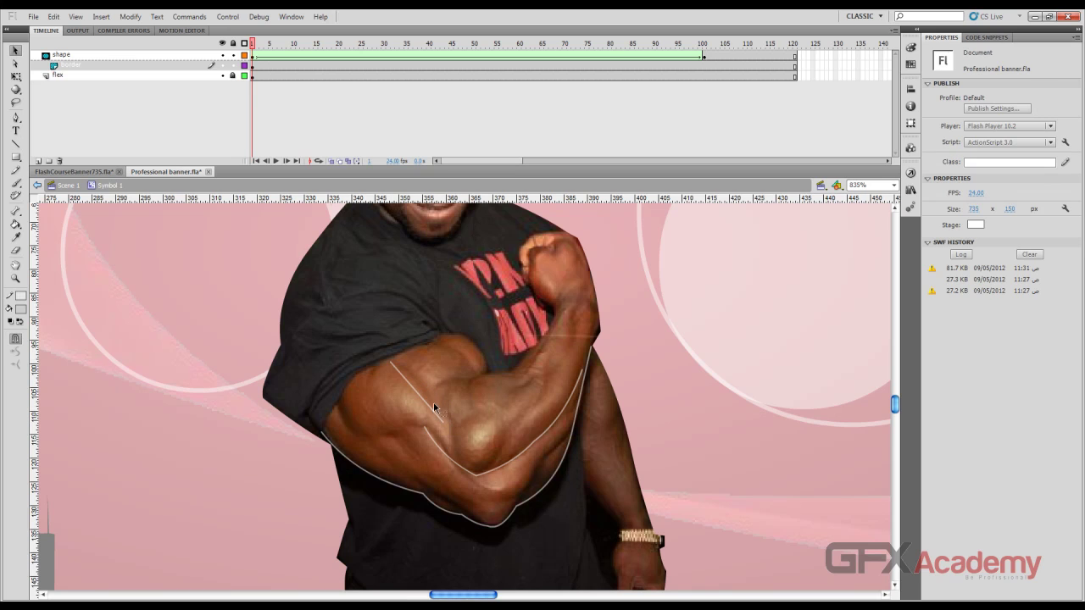
{"action": "left_click_drag", "start_coordinate": [425, 395], "coordinate": [426, 395]}
{"action": "key", "text": "n"}
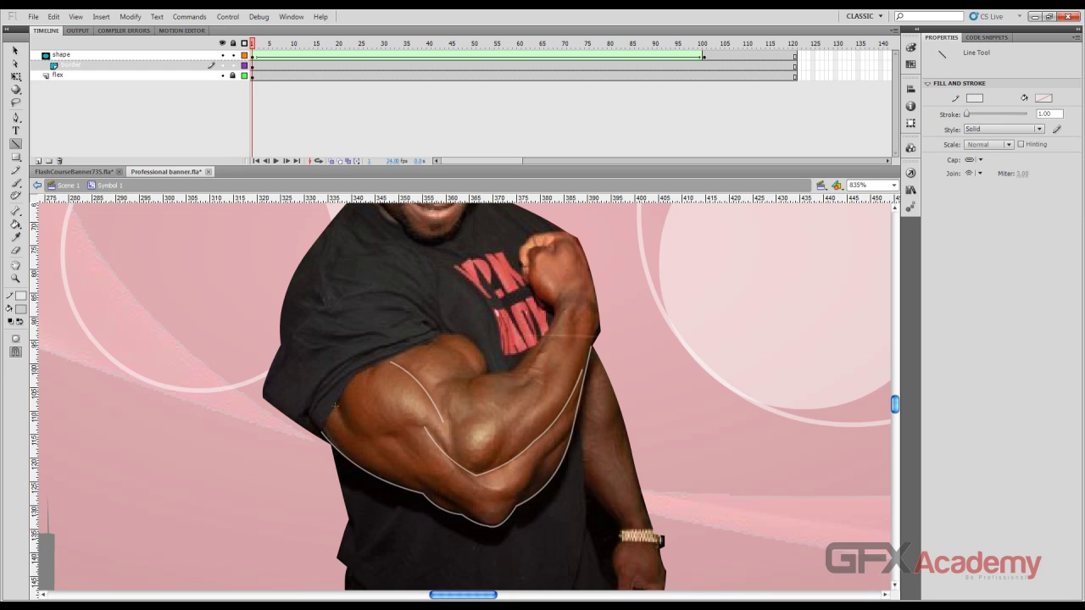
{"action": "left_click_drag", "start_coordinate": [336, 405], "coordinate": [399, 438]}
{"action": "key", "text": "v"}
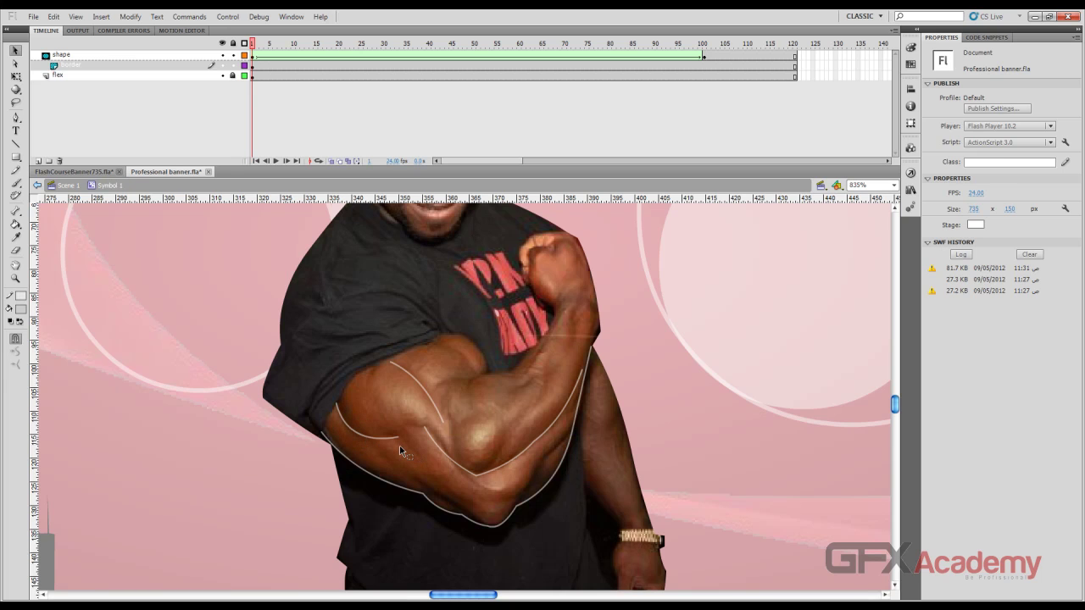
Add short muscle accent lines from the end of the triceps curve, beneath it, and along the lower arm near the elbow
{"action": "key", "text": "n"}
{"action": "mouse_move", "coordinate": [398, 438]}
{"action": "left_mouse_down"}
{"action": "mouse_move", "coordinate": [417, 456]}
{"action": "mouse_move", "coordinate": [378, 450]}
{"action": "mouse_move", "coordinate": [471, 515]}
{"action": "left_mouse_up"}
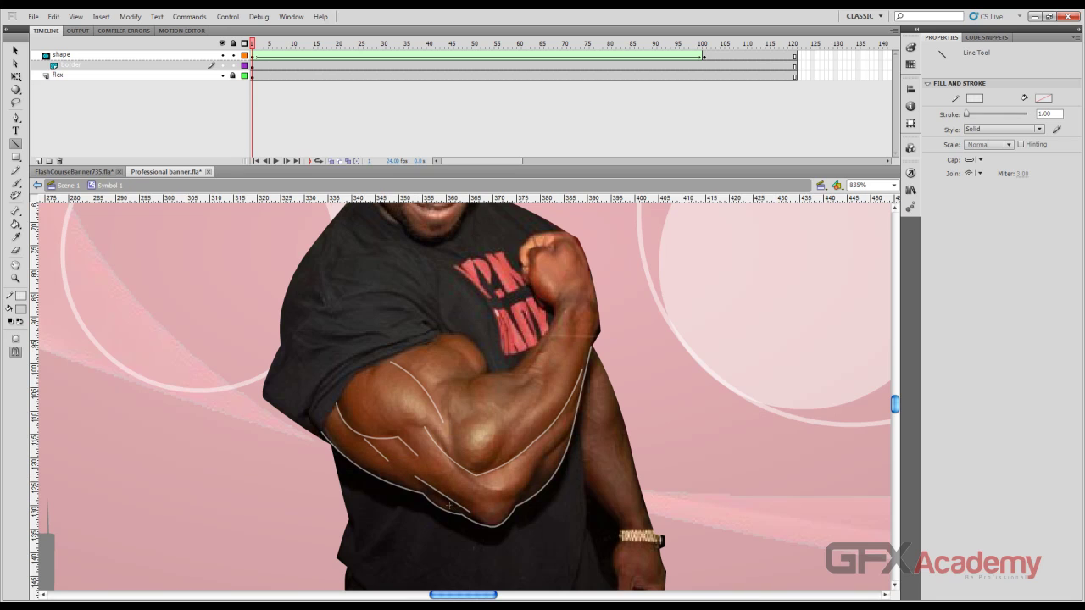
{"action": "key", "text": "v"}
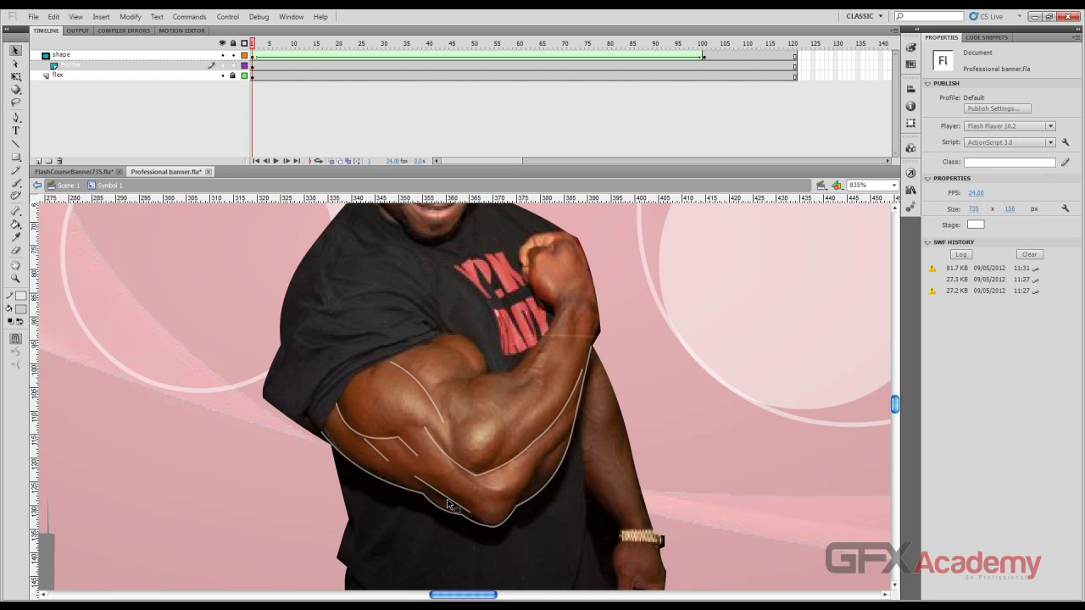
{"action": "left_click_drag", "start_coordinate": [448, 505], "coordinate": [454, 515]}
Outline the biceps peak with a curve from the sleeve to the forearm crease, and add a second accent line inside it
{"action": "key", "text": "n"}
{"action": "scroll", "coordinate": [537, 463], "scroll_direction": "up", "scroll_amount": 2}
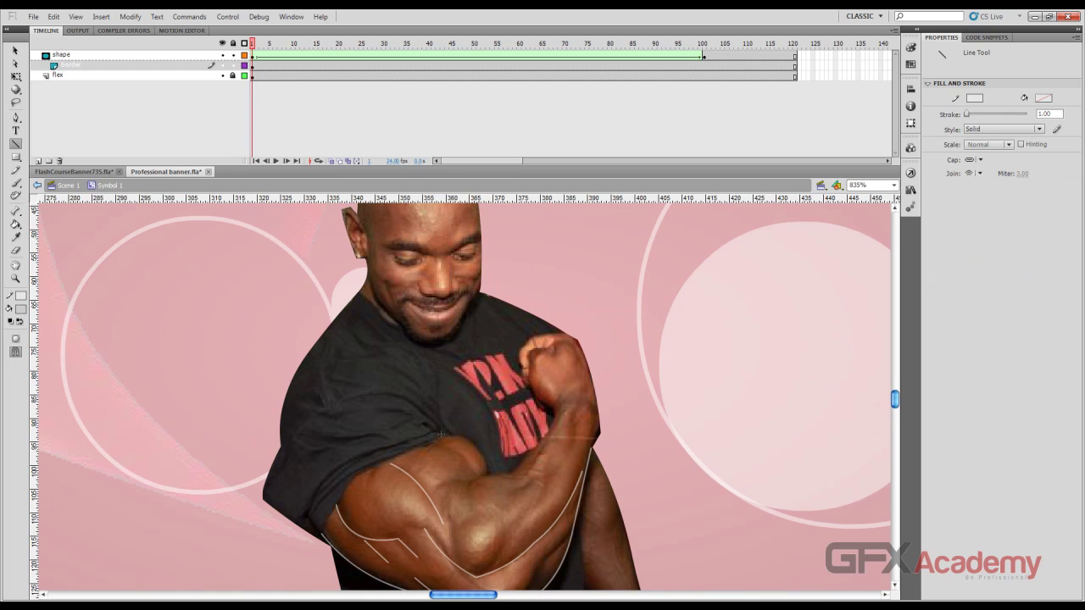
{"action": "left_click_drag", "start_coordinate": [441, 435], "coordinate": [484, 477]}
{"action": "key", "text": "v"}
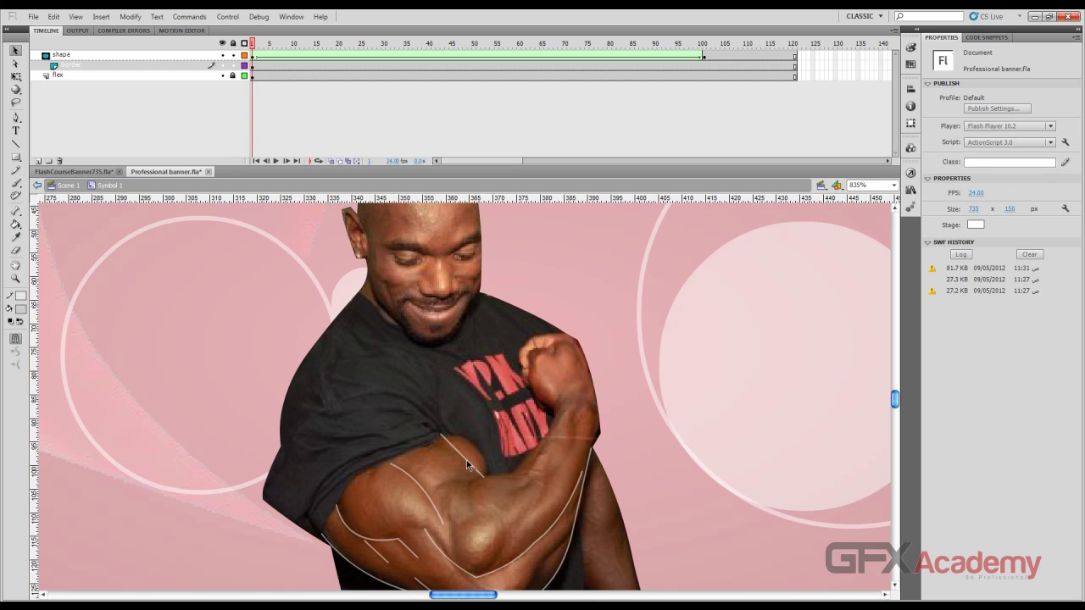
{"action": "left_click_drag", "start_coordinate": [481, 455], "coordinate": [487, 465]}
{"action": "key", "text": "n"}
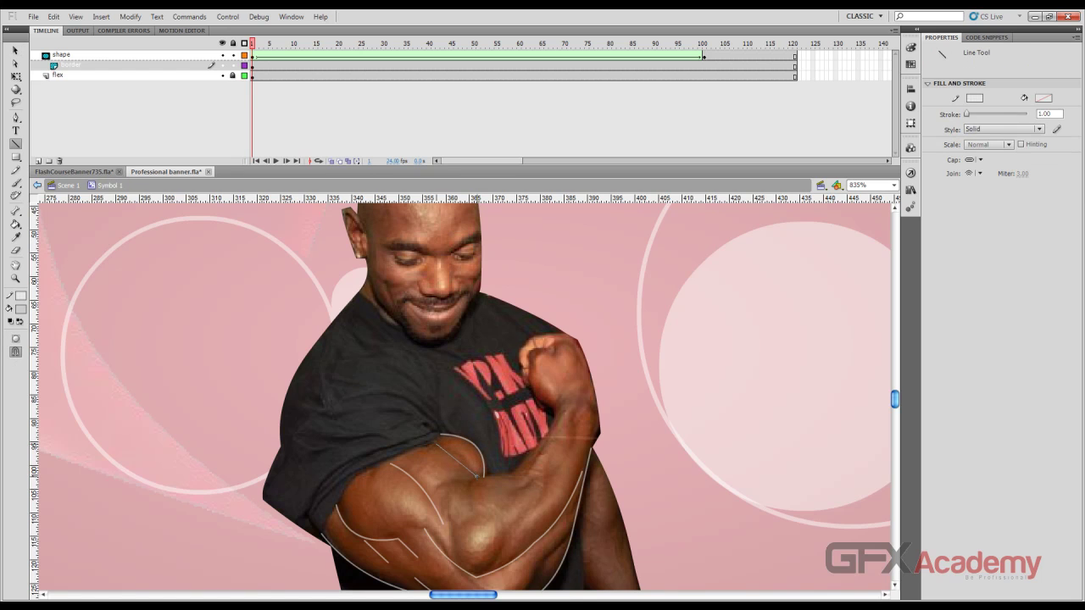
{"action": "key", "text": "v"}
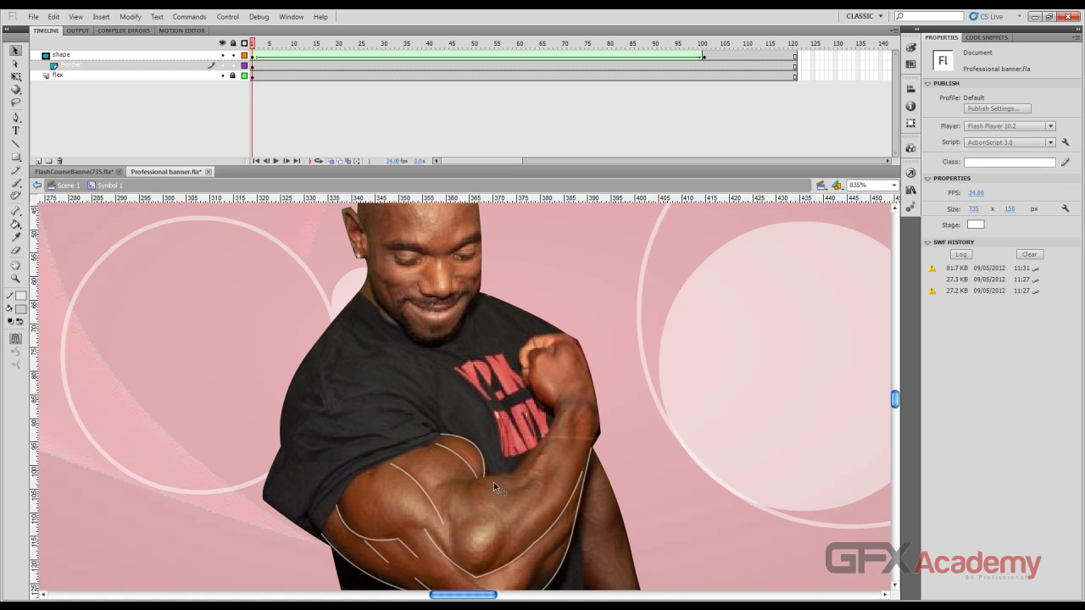
Draw a line from the biceps crease to the wrist and bend it in sections along the forearm's upper edge
{"action": "key", "text": "n"}
{"action": "mouse_move", "coordinate": [468, 479]}
{"action": "left_mouse_down"}
{"action": "mouse_move", "coordinate": [512, 472]}
{"action": "mouse_move", "coordinate": [553, 408]}
{"action": "left_mouse_up"}
{"action": "key", "text": "v"}
{"action": "left_click_drag", "start_coordinate": [505, 446], "coordinate": [515, 471]}
{"action": "left_click_drag", "start_coordinate": [485, 471], "coordinate": [486, 475]}
{"action": "left_click_drag", "start_coordinate": [541, 434], "coordinate": [547, 439]}
Clean up the overlapping stroke ends where the biceps curve meets the forearm's upper edge
{"action": "left_click", "coordinate": [484, 477]}
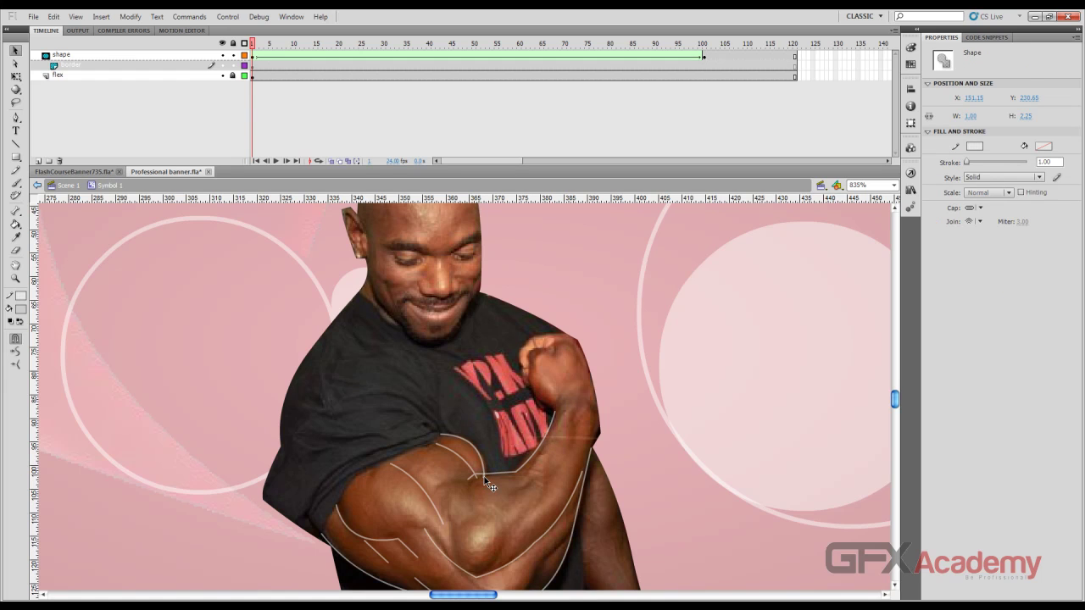
{"action": "left_click", "coordinate": [479, 478]}
{"action": "left_click", "coordinate": [478, 476]}
{"action": "left_click", "coordinate": [476, 474]}
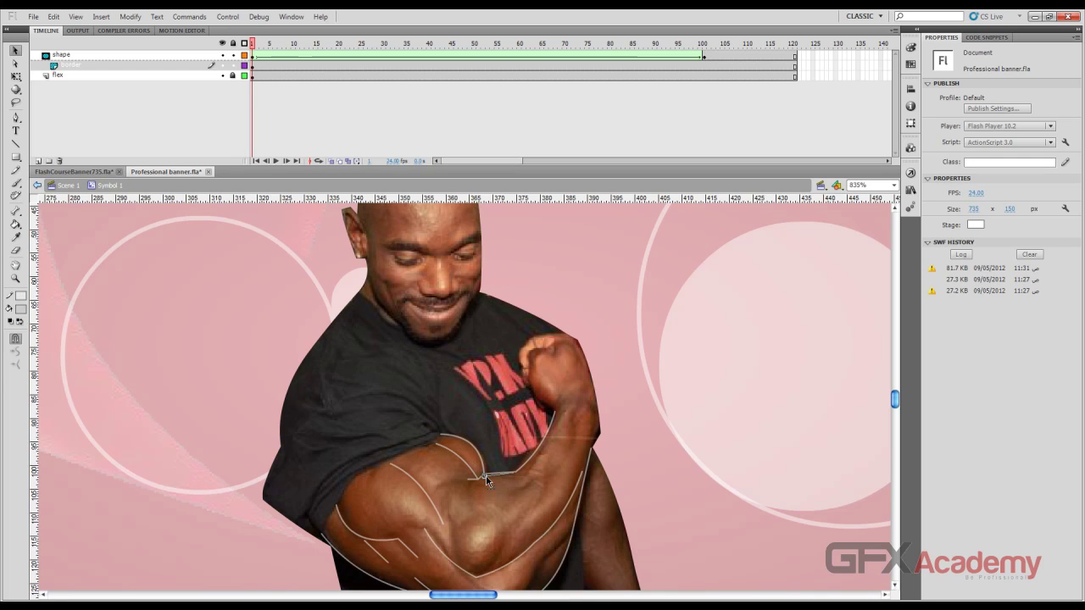
{"action": "left_click", "coordinate": [484, 477]}
{"action": "left_click", "coordinate": [482, 480]}
{"action": "left_click", "coordinate": [473, 486]}
{"action": "left_click", "coordinate": [478, 490]}
Draw muscle accent lines on the forearm: one beside the inner crease and others running diagonally toward the wrist
{"action": "scroll", "coordinate": [476, 492], "scroll_direction": "down", "scroll_amount": 3}
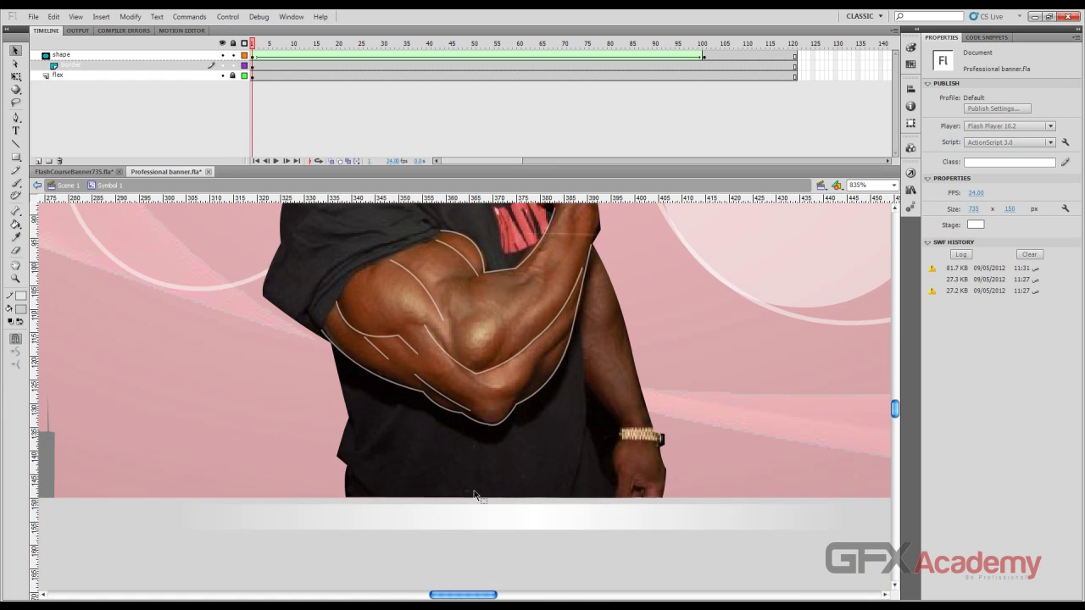
{"action": "scroll", "coordinate": [498, 494], "scroll_direction": "up", "scroll_amount": 1}
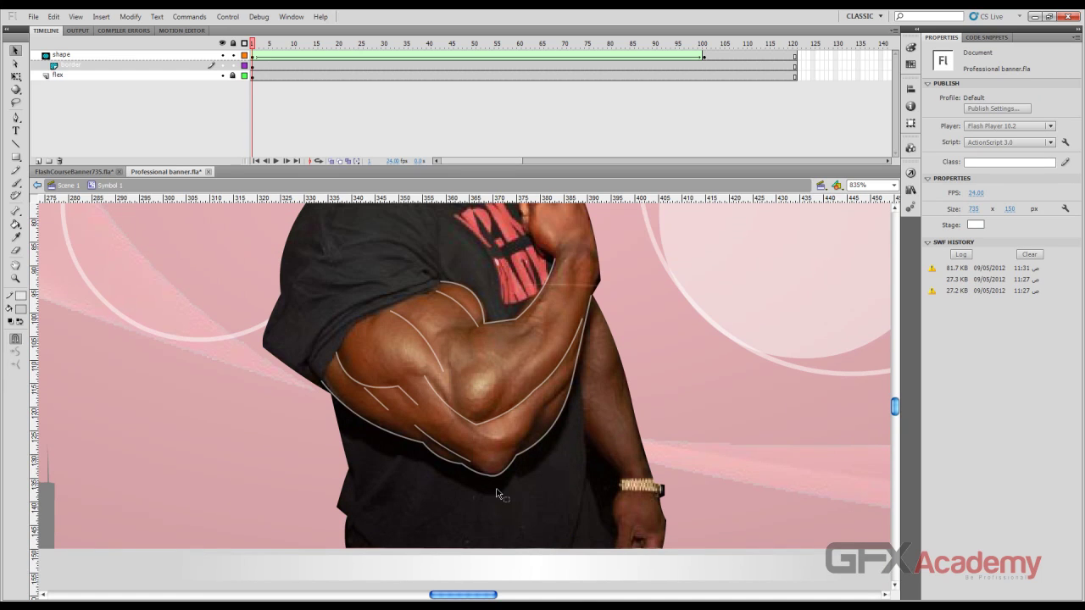
{"action": "key", "text": "n"}
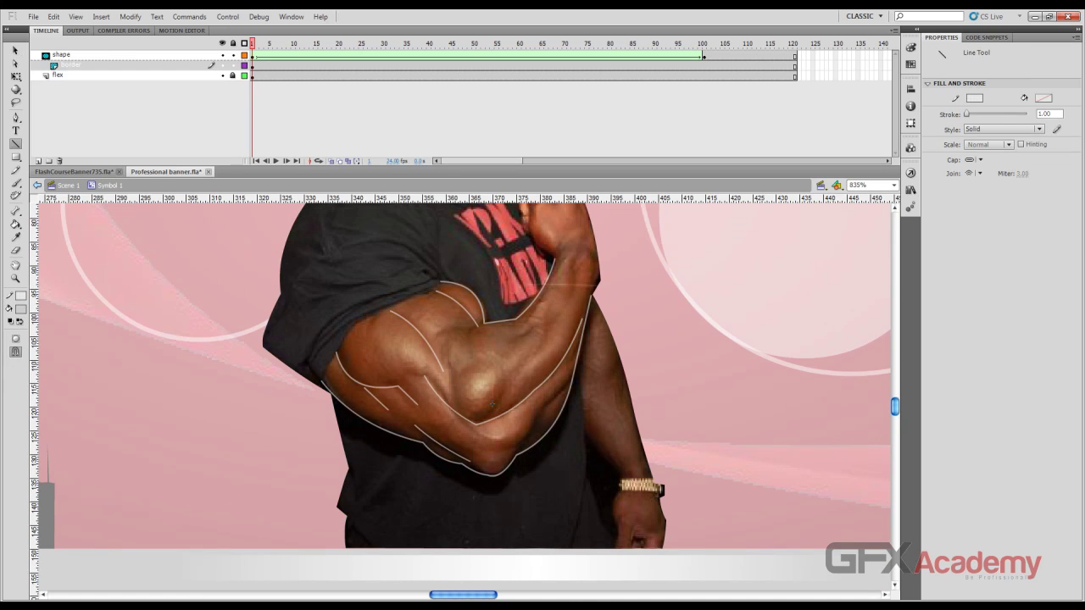
{"action": "left_click_drag", "start_coordinate": [481, 420], "coordinate": [553, 322]}
{"action": "mouse_move", "coordinate": [450, 359]}
{"action": "left_mouse_down"}
{"action": "mouse_move", "coordinate": [456, 407]}
{"action": "mouse_move", "coordinate": [457, 392]}
{"action": "mouse_move", "coordinate": [493, 399]}
{"action": "left_mouse_up"}
{"action": "key", "text": "v"}
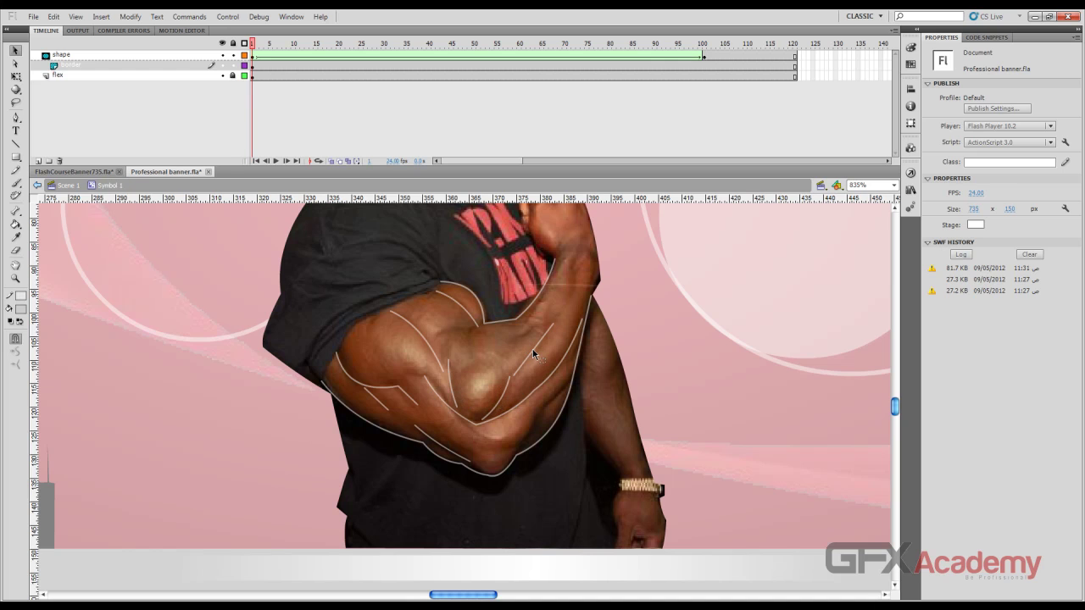
Outline the hanging arm behind the flexed one, from the forearm past the watch to the hand, curving the lines to its shape
{"action": "scroll", "coordinate": [601, 375], "scroll_direction": "up", "scroll_amount": 1}
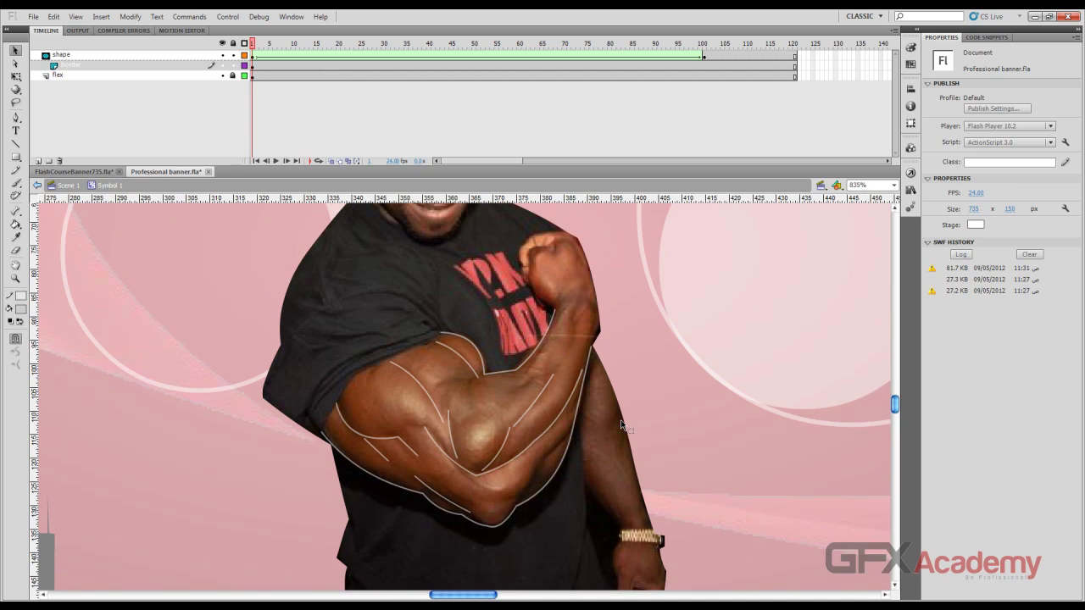
{"action": "scroll", "coordinate": [622, 427], "scroll_direction": "down", "scroll_amount": 2}
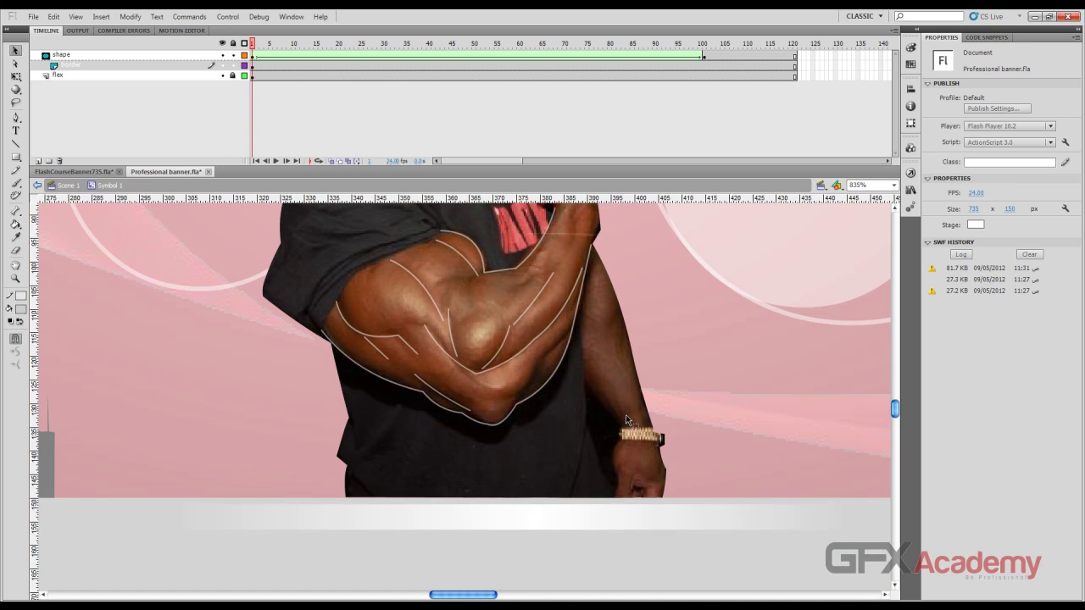
{"action": "key", "text": "n"}
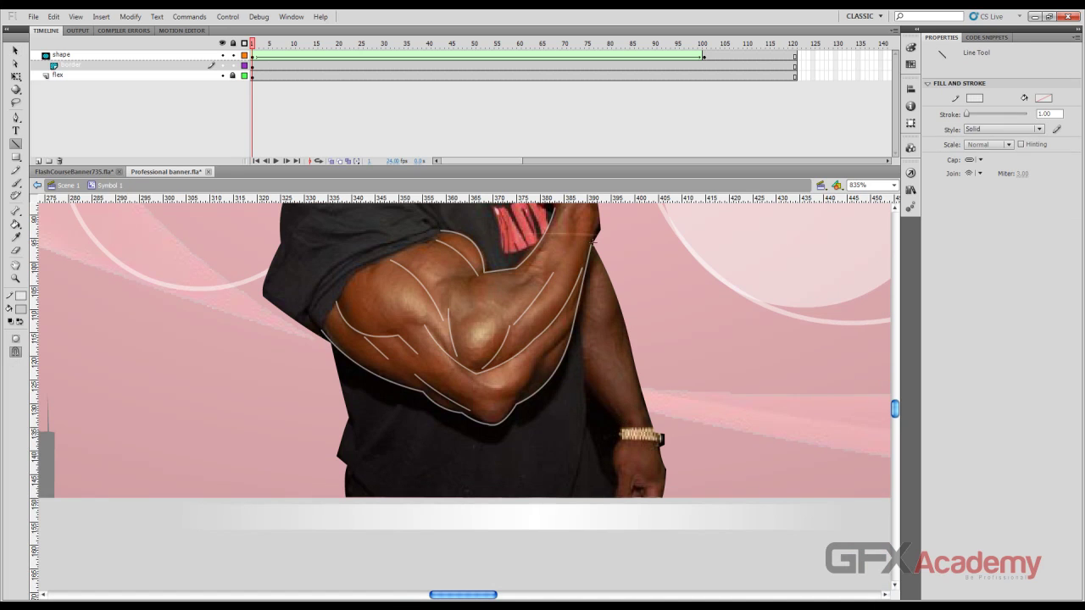
{"action": "mouse_move", "coordinate": [593, 247]}
{"action": "left_mouse_down"}
{"action": "mouse_move", "coordinate": [666, 449]}
{"action": "mouse_move", "coordinate": [665, 498]}
{"action": "mouse_move", "coordinate": [617, 481]}
{"action": "mouse_move", "coordinate": [621, 426]}
{"action": "mouse_move", "coordinate": [575, 390]}
{"action": "mouse_move", "coordinate": [578, 305]}
{"action": "mouse_move", "coordinate": [622, 311]}
{"action": "mouse_move", "coordinate": [648, 405]}
{"action": "left_mouse_up"}
{"action": "key", "text": "v"}
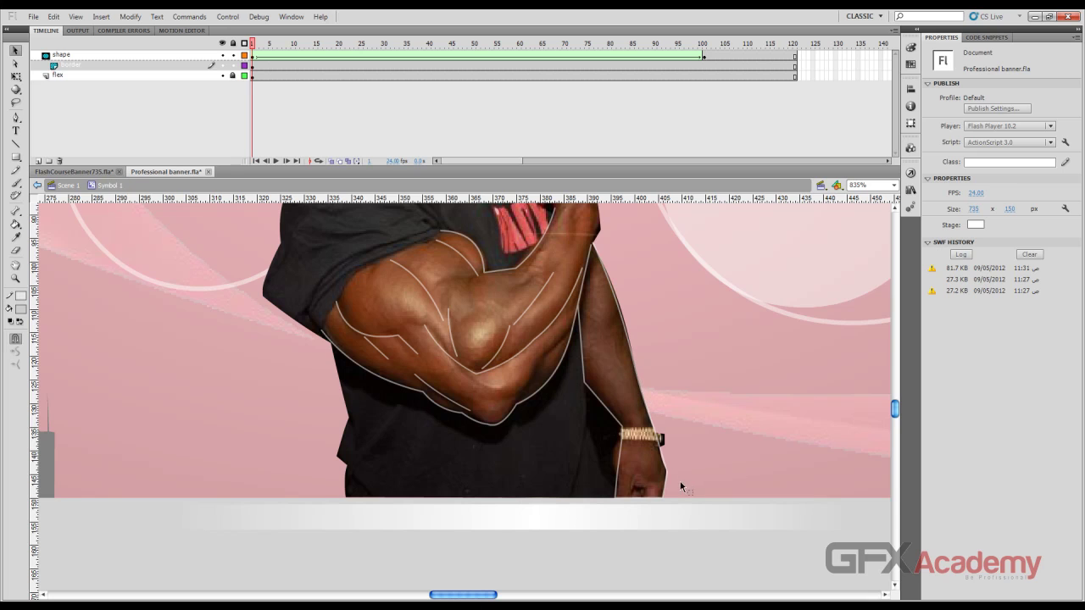
{"action": "mouse_move", "coordinate": [618, 473]}
{"action": "left_mouse_down"}
{"action": "mouse_move", "coordinate": [622, 489]}
{"action": "mouse_move", "coordinate": [619, 479]}
{"action": "left_mouse_up"}
Lock the flex layer again and make the border layer active with the Line tool ready for drawing
{"action": "scroll", "coordinate": [575, 365], "scroll_direction": "up", "scroll_amount": 5}
{"action": "scroll", "coordinate": [508, 373], "scroll_direction": "down", "scroll_amount": 3}
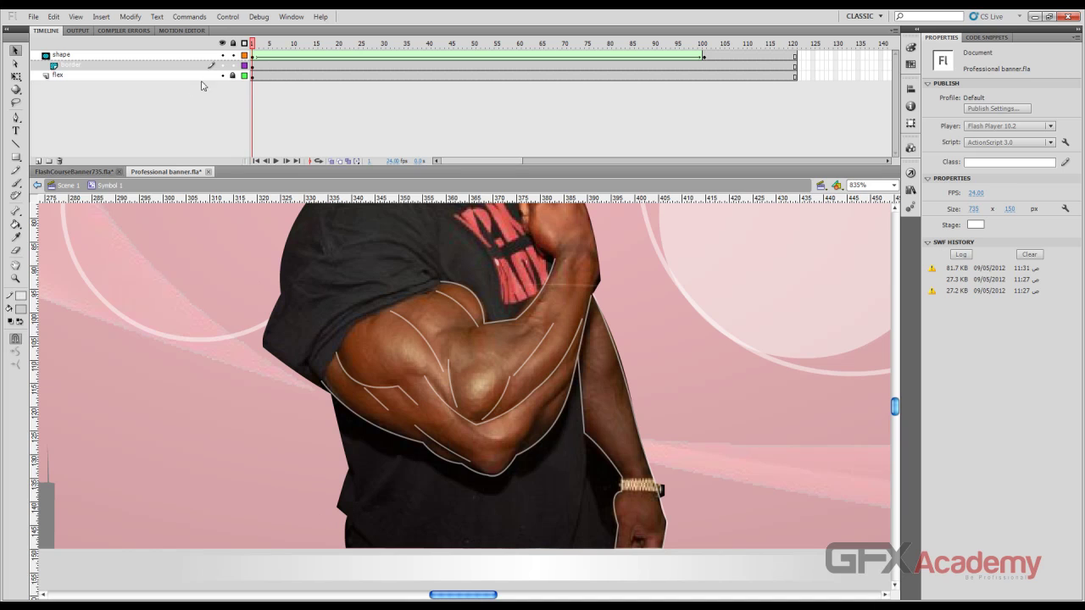
{"action": "left_click", "coordinate": [313, 294]}
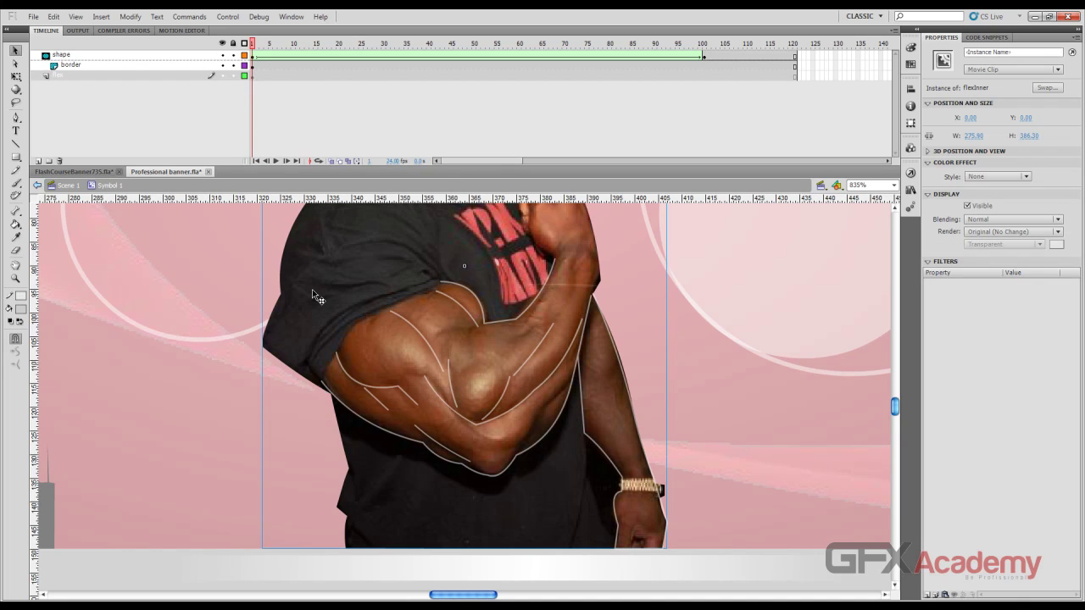
{"action": "left_click", "coordinate": [237, 293]}
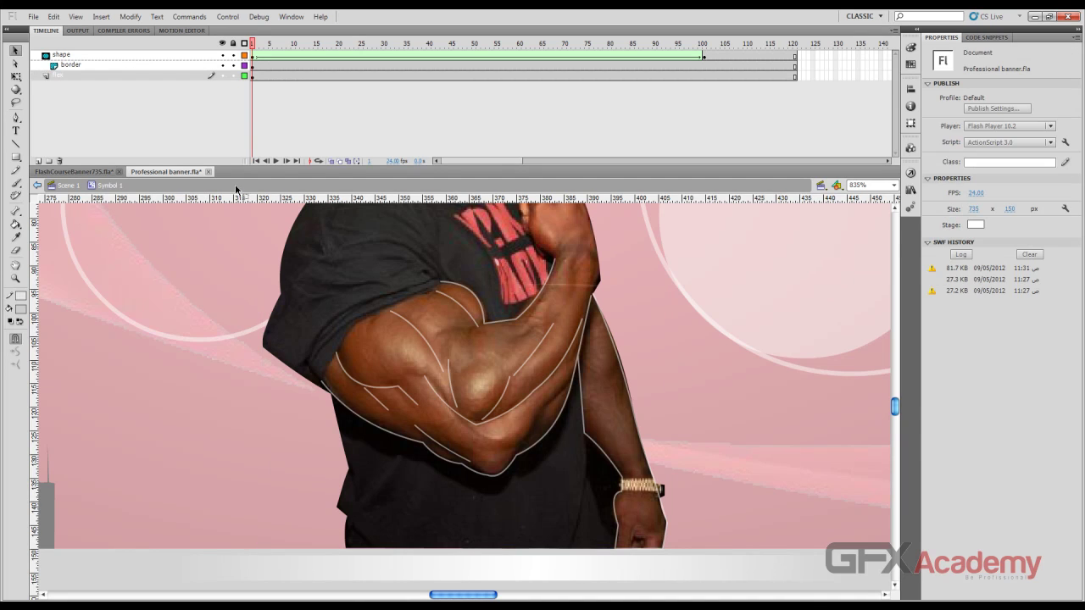
{"action": "left_click", "coordinate": [233, 76]}
{"action": "left_click", "coordinate": [15, 144]}
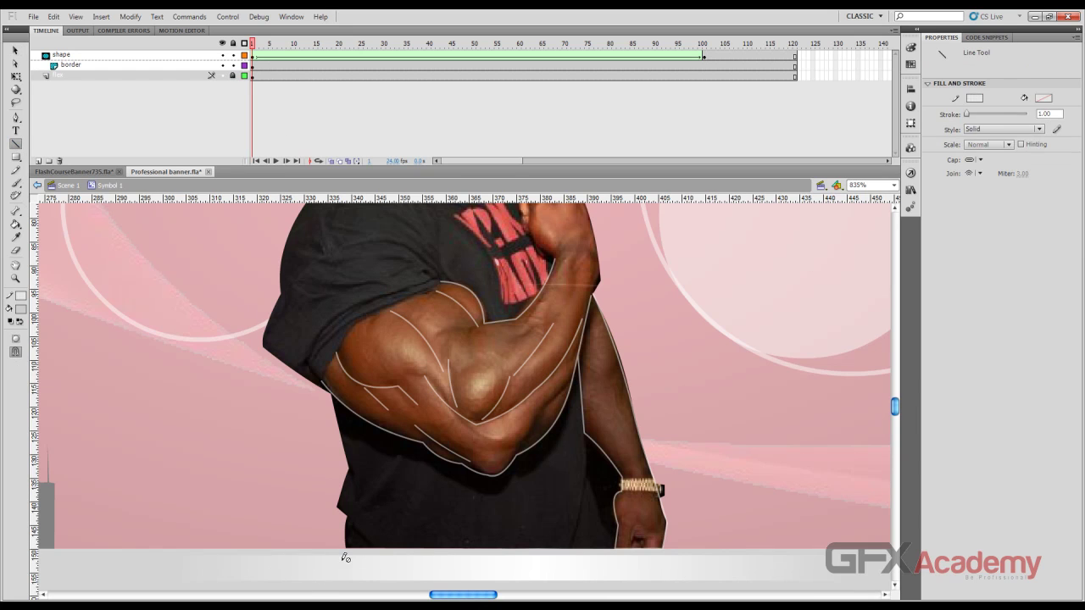
{"action": "left_click", "coordinate": [189, 66]}
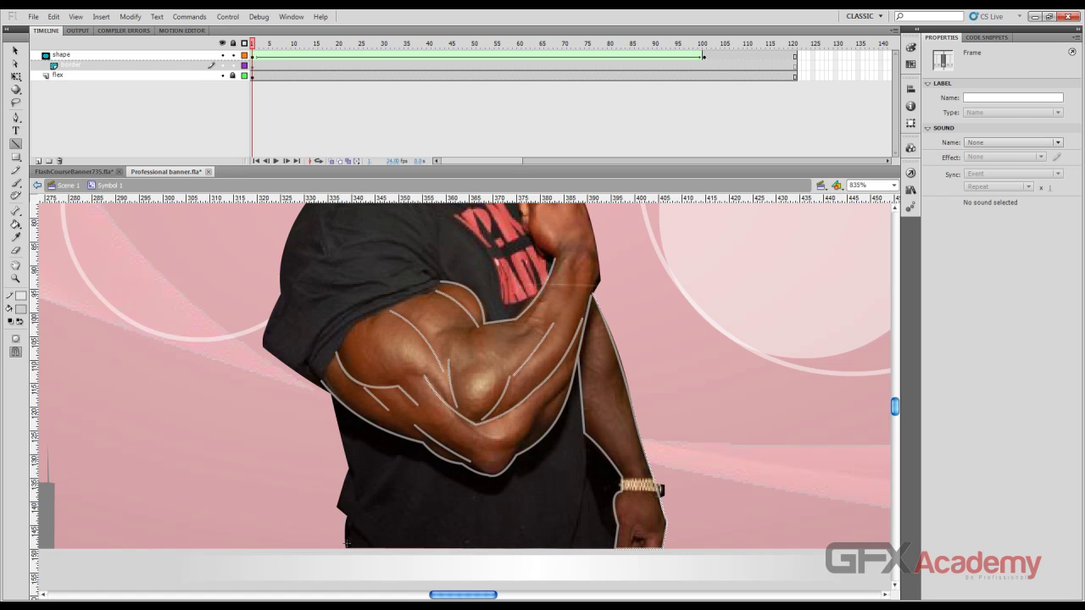
Draw straight outline segments along the shirt's outer edge, from the hem up past the sleeve and over the shoulder to the neck
{"action": "left_click", "coordinate": [345, 517]}
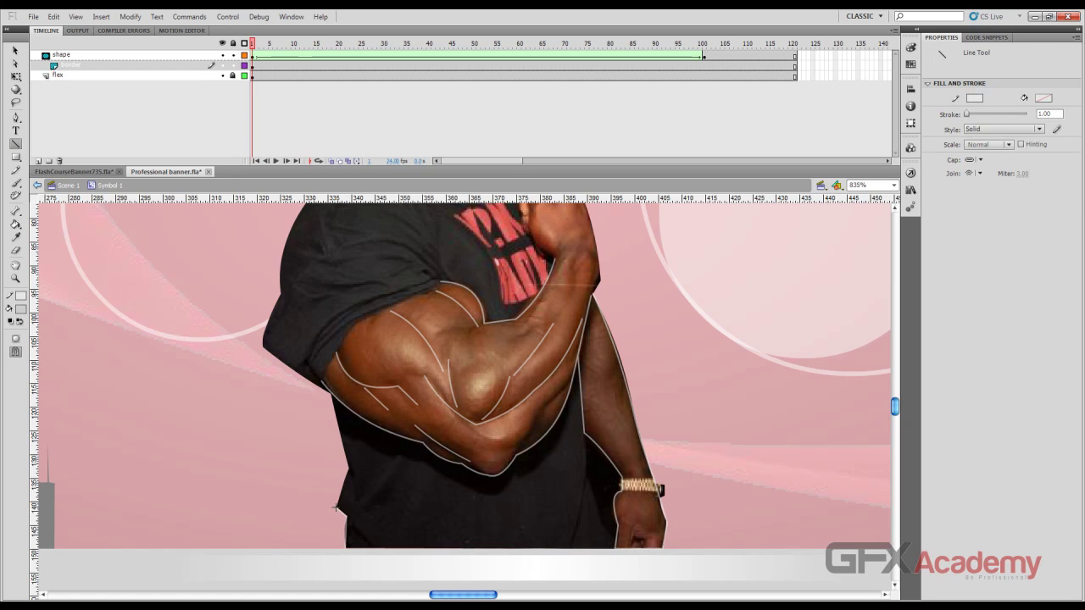
{"action": "mouse_move", "coordinate": [349, 468]}
{"action": "left_mouse_down"}
{"action": "mouse_move", "coordinate": [331, 393]}
{"action": "mouse_move", "coordinate": [260, 344]}
{"action": "mouse_move", "coordinate": [282, 302]}
{"action": "left_mouse_up"}
{"action": "scroll", "coordinate": [298, 334], "scroll_direction": "up", "scroll_amount": 3}
{"action": "scroll", "coordinate": [287, 434], "scroll_direction": "up", "scroll_amount": 3}
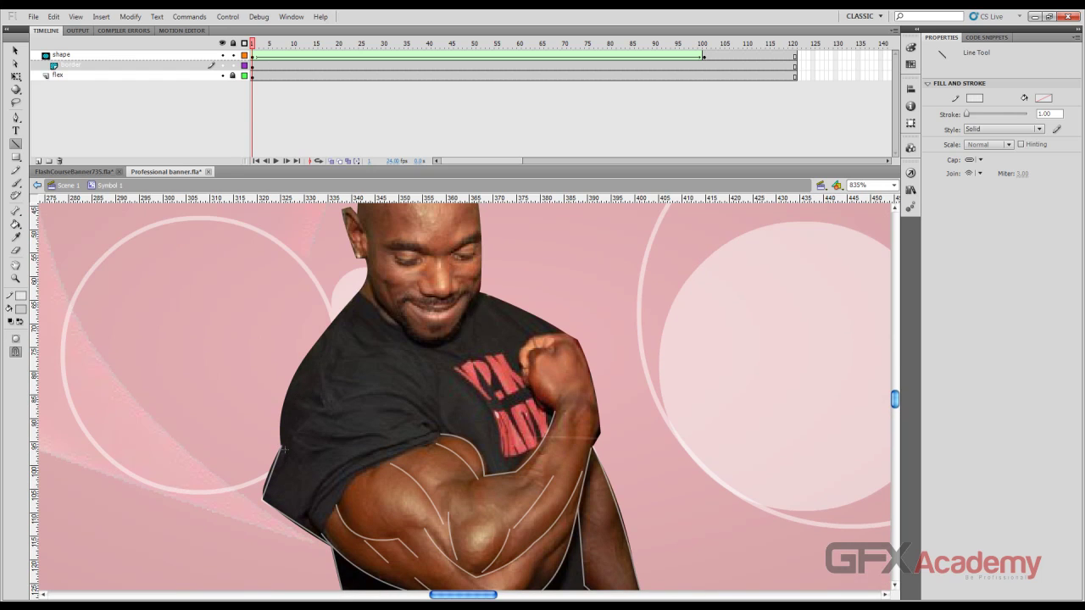
{"action": "left_click_drag", "start_coordinate": [280, 443], "coordinate": [343, 210]}
{"action": "scroll", "coordinate": [263, 254], "scroll_direction": "up", "scroll_amount": 4}
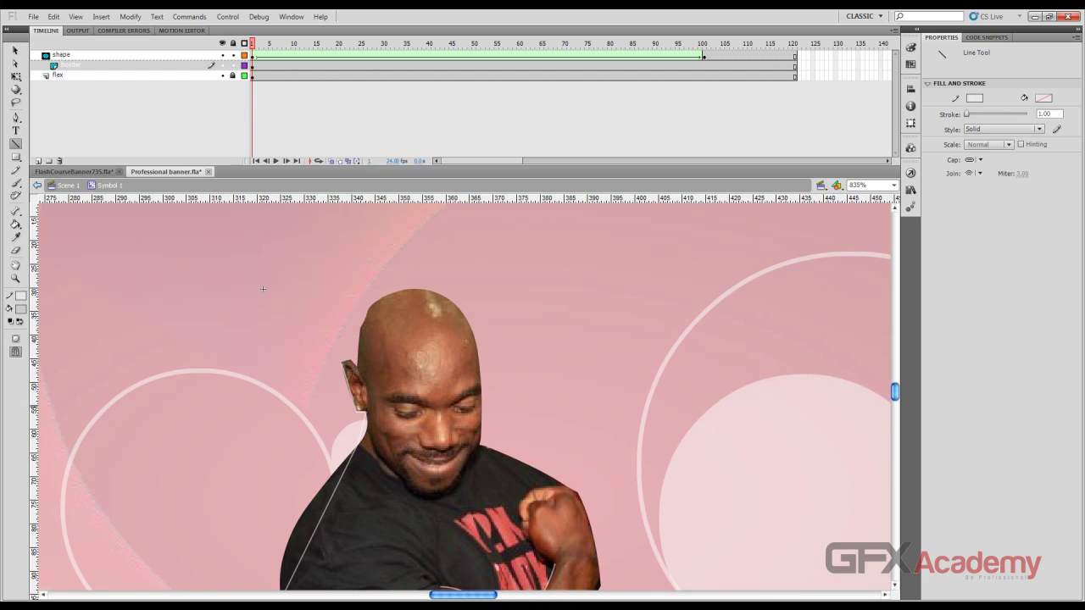
Bend the straight shoulder line outward so it follows the rounded edge of the shirt
{"action": "scroll", "coordinate": [262, 289], "scroll_direction": "down", "scroll_amount": 8}
{"action": "key", "text": "v"}
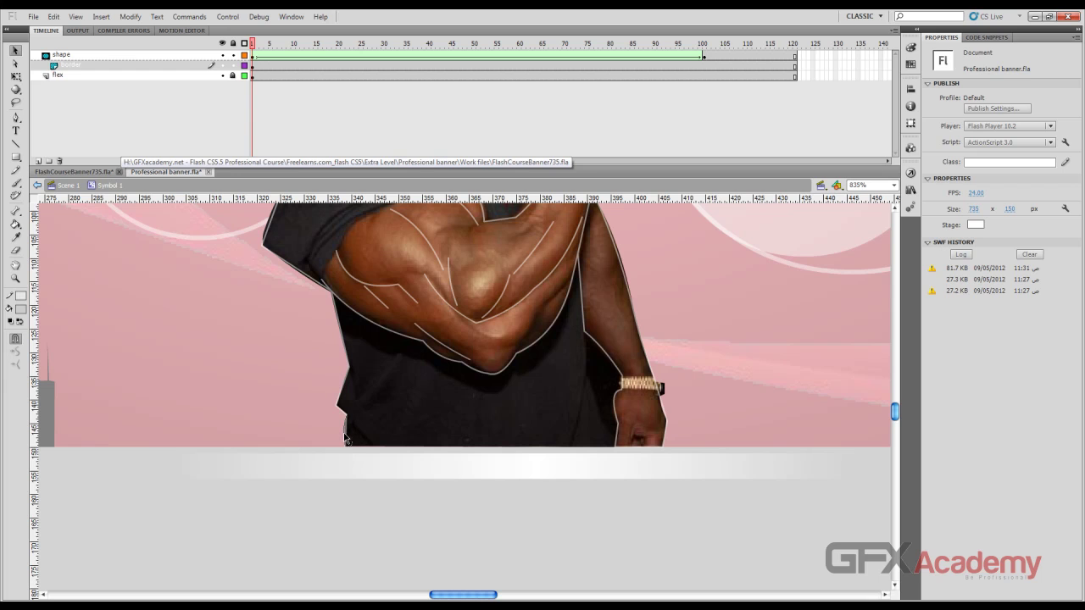
{"action": "scroll", "coordinate": [351, 402], "scroll_direction": "up", "scroll_amount": 3}
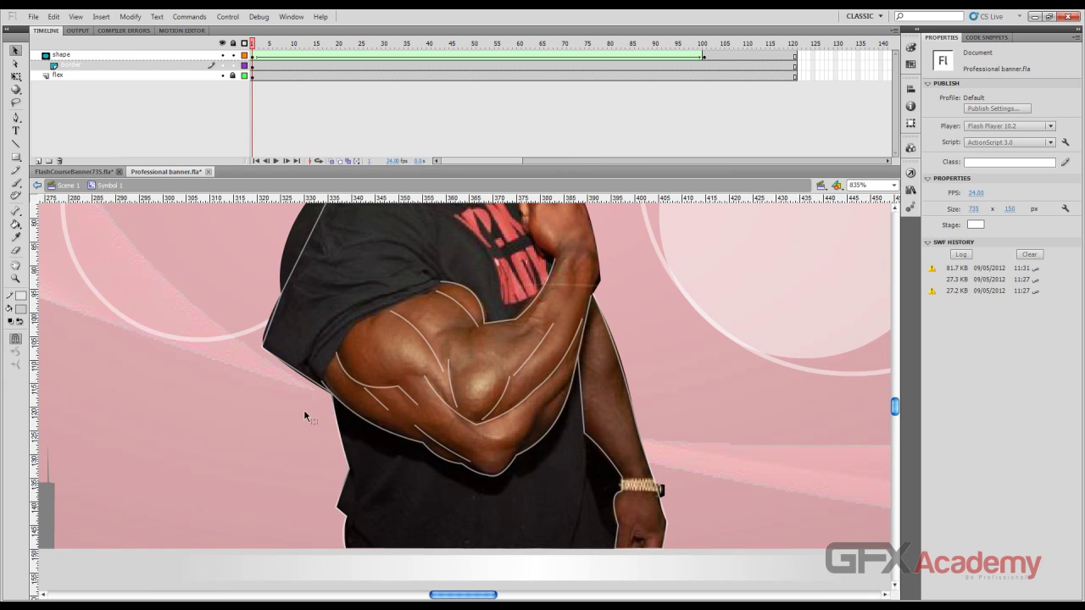
{"action": "scroll", "coordinate": [305, 415], "scroll_direction": "up", "scroll_amount": 2}
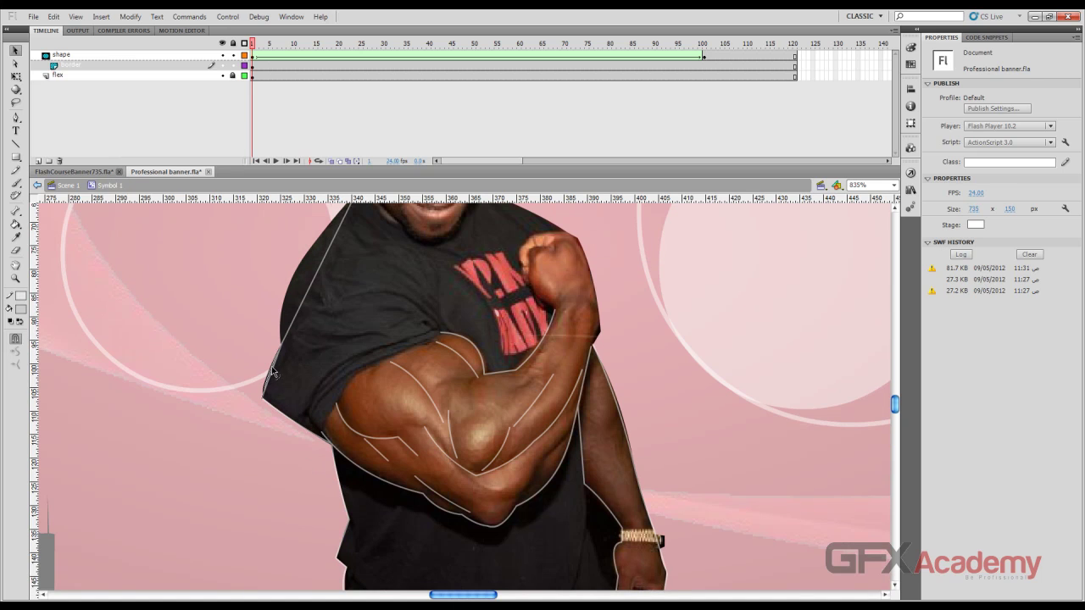
{"action": "scroll", "coordinate": [279, 373], "scroll_direction": "up", "scroll_amount": 4}
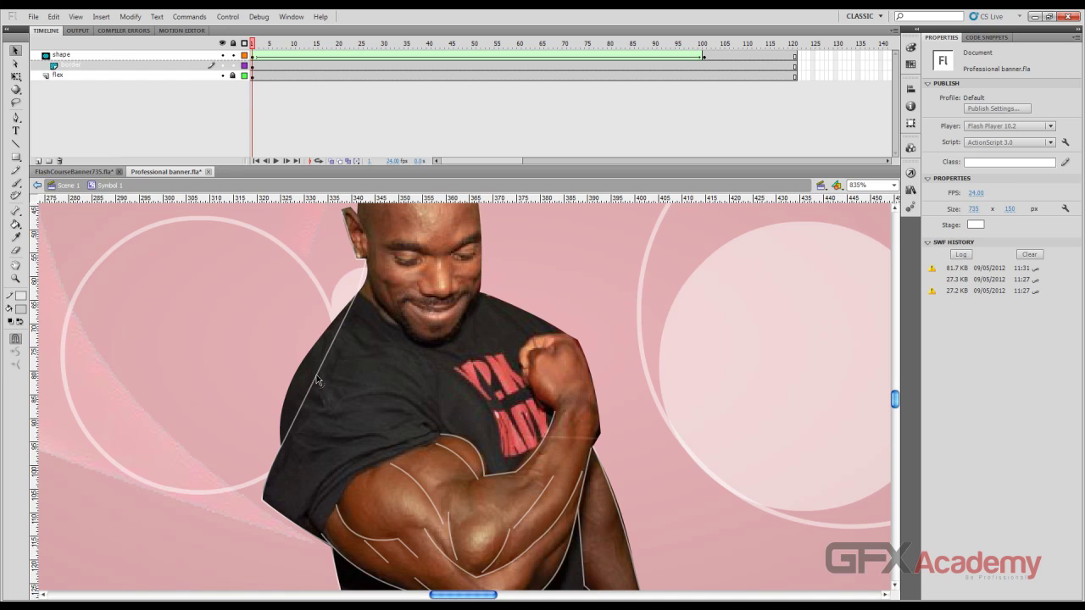
{"action": "left_click_drag", "start_coordinate": [314, 373], "coordinate": [288, 390]}
{"action": "scroll", "coordinate": [358, 363], "scroll_direction": "up", "scroll_amount": 8}
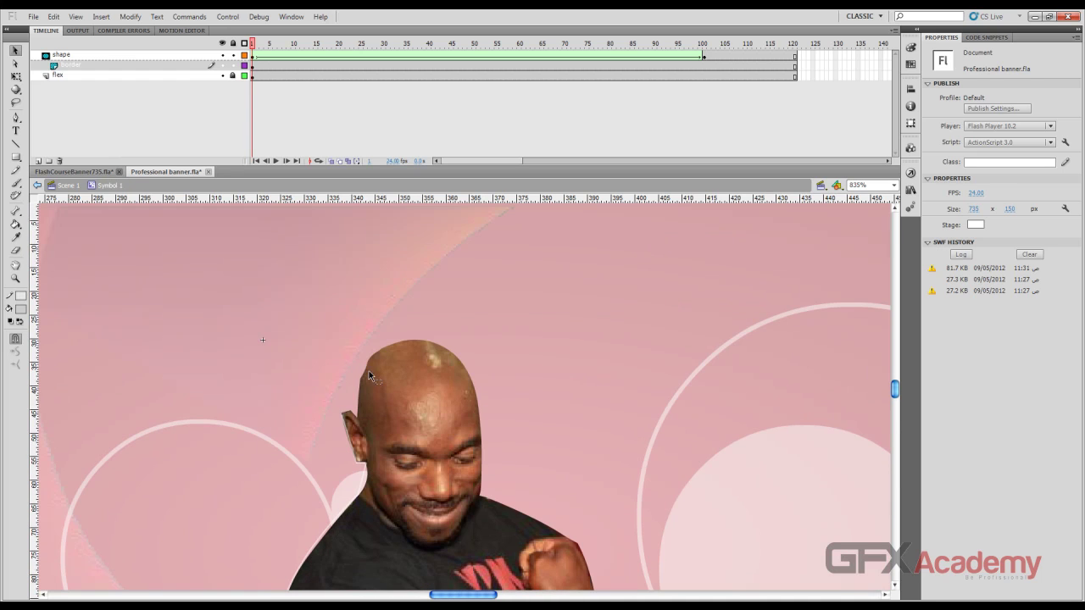
{"action": "left_click", "coordinate": [348, 438]}
{"action": "scroll", "coordinate": [373, 443], "scroll_direction": "down", "scroll_amount": 10}
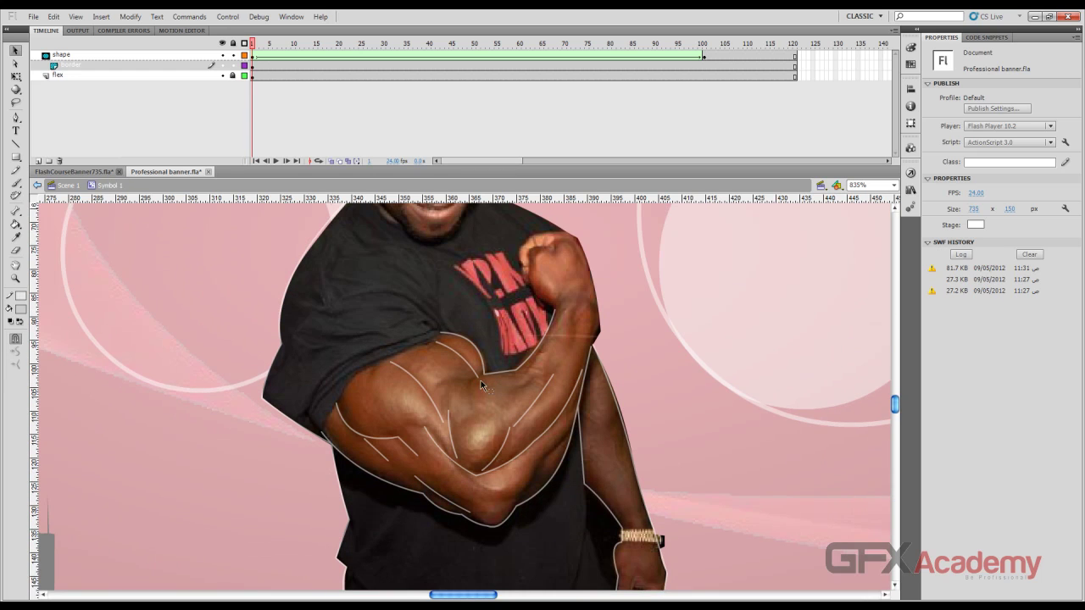
{"action": "scroll", "coordinate": [480, 381], "scroll_direction": "up", "scroll_amount": 4}
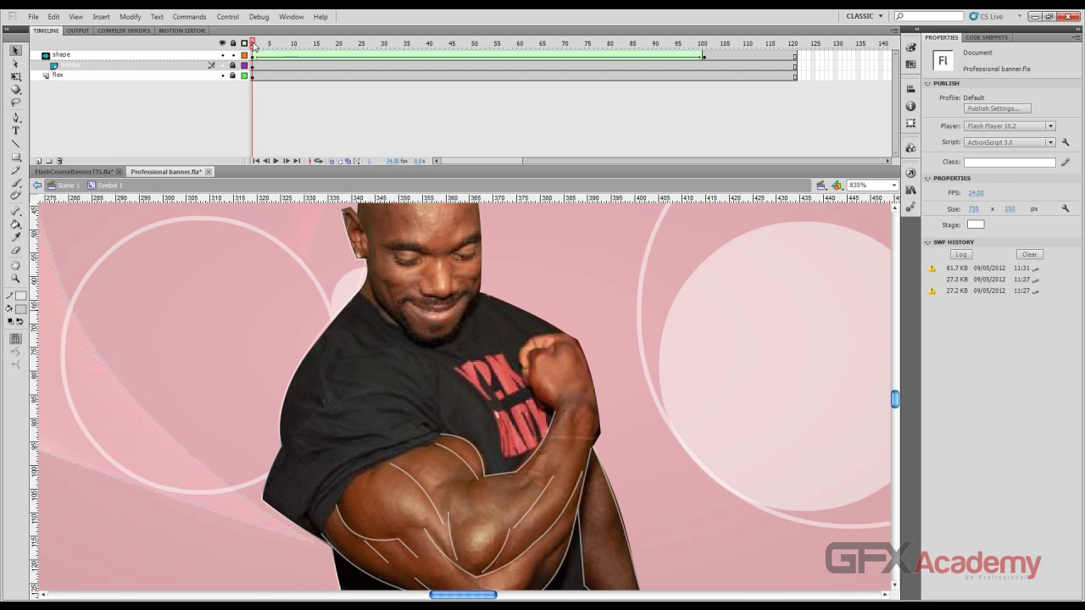
Scrub through the frames to preview the light bar sweeping over the man and his outline
{"action": "left_click_drag", "start_coordinate": [252, 42], "coordinate": [460, 43]}
{"action": "scroll", "coordinate": [390, 343], "scroll_direction": "down", "scroll_amount": 3}
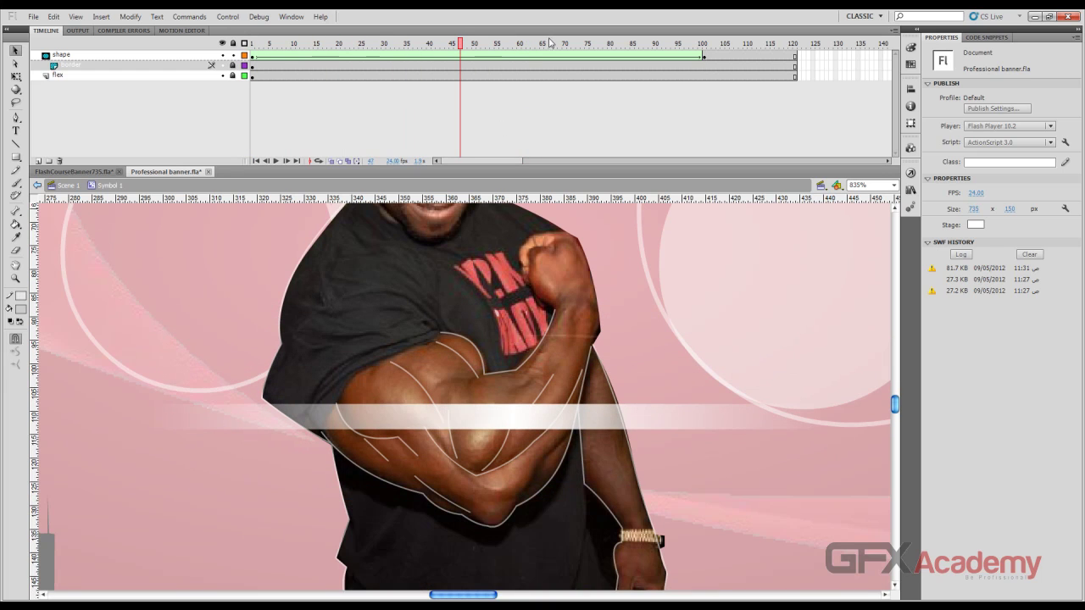
{"action": "left_click_drag", "start_coordinate": [463, 44], "coordinate": [330, 51]}
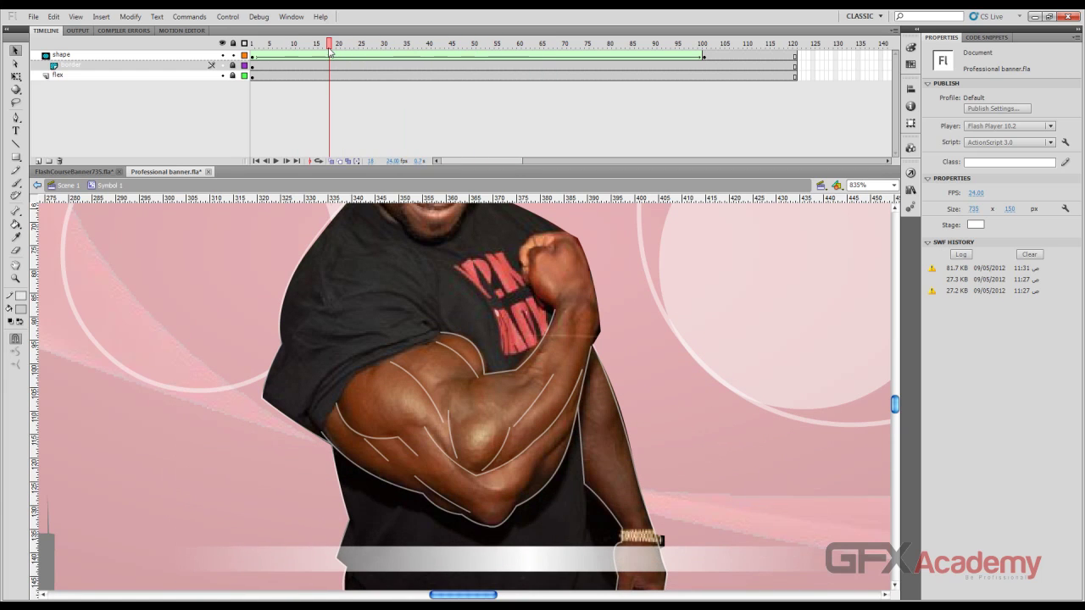
Turn off masking for the shape layer and delete that layer
{"action": "left_click", "coordinate": [177, 57]}
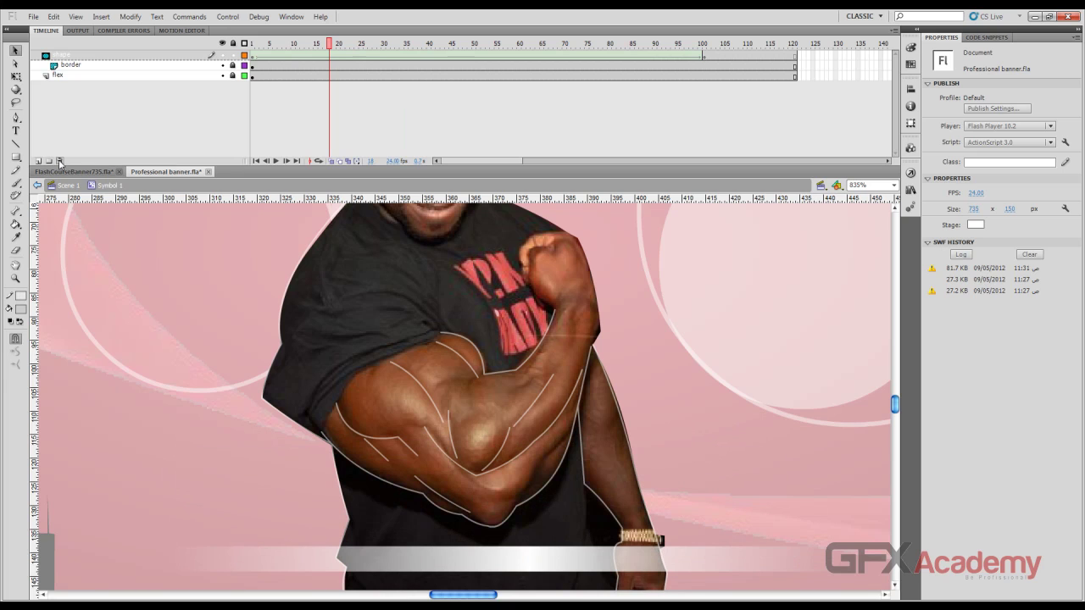
{"action": "right_click", "coordinate": [70, 55]}
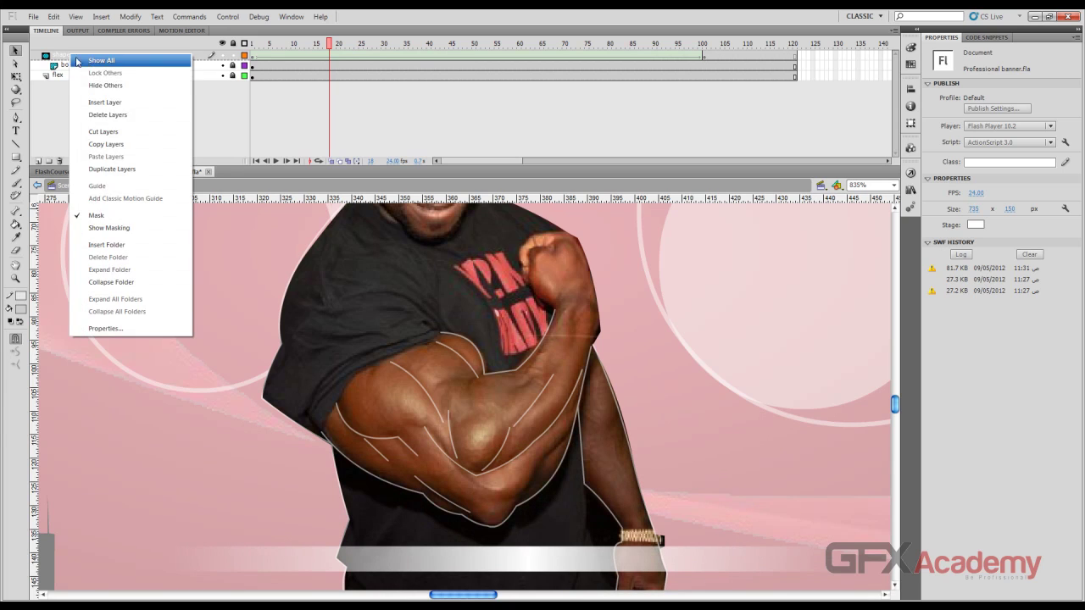
{"action": "left_click", "coordinate": [99, 215]}
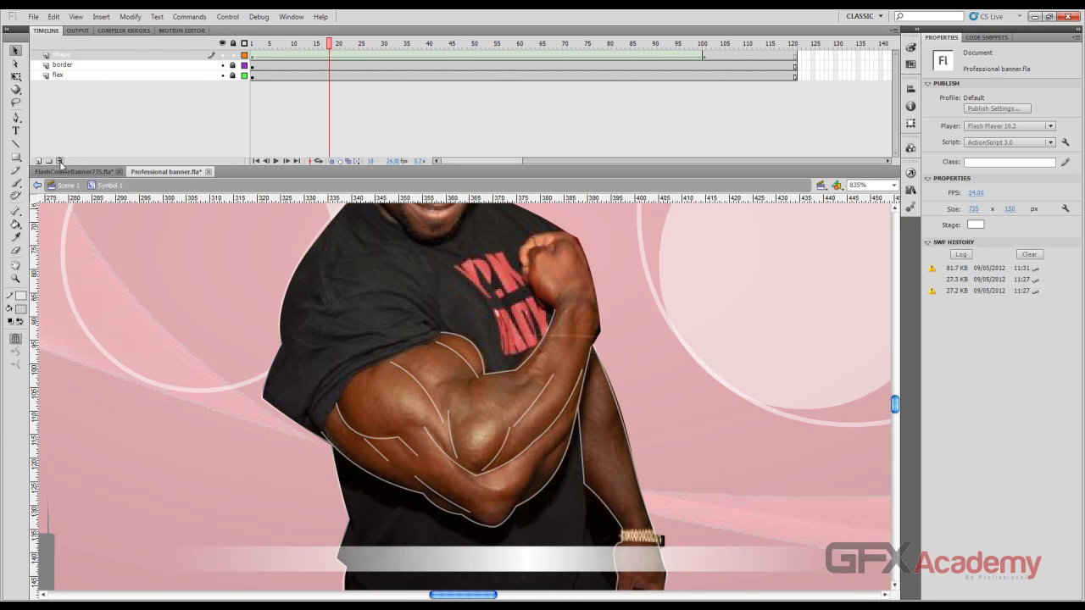
{"action": "left_click", "coordinate": [59, 161]}
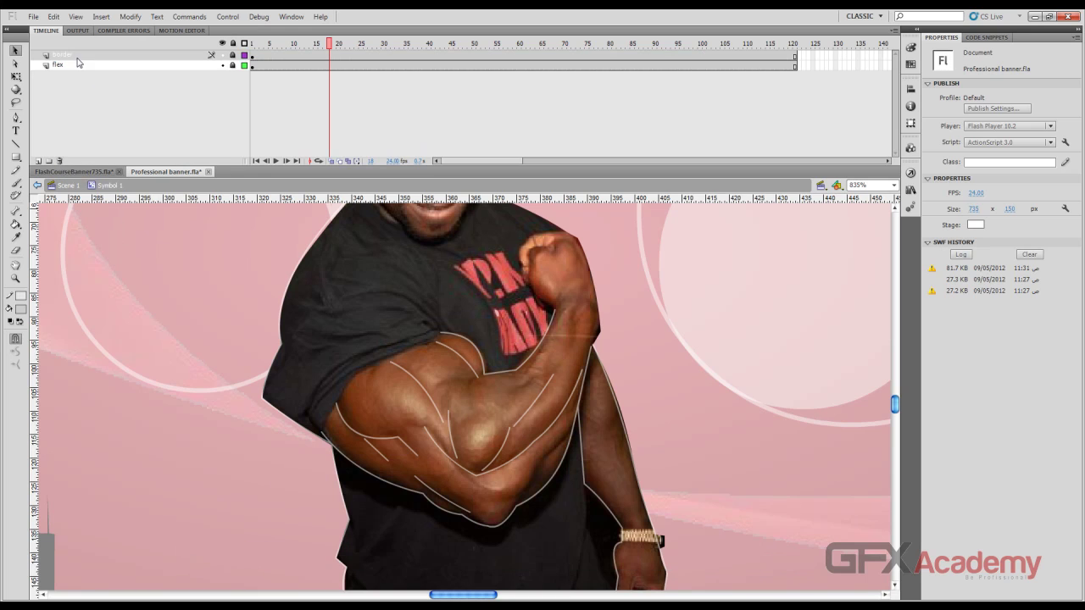
Add a new layer above the border layer and name it mask
{"action": "left_click", "coordinate": [37, 160]}
{"action": "double_click", "coordinate": [90, 54]}
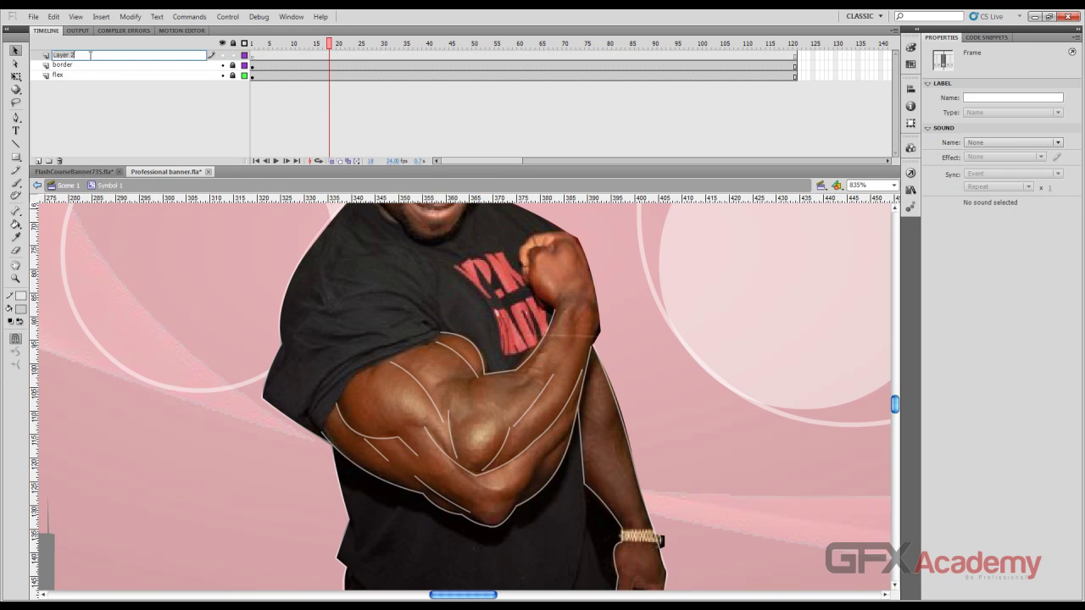
{"action": "type", "text": "mask"}
{"action": "key", "text": "Return"}
Draw a strokeless rectangle with a black-and-white radial gradient, about 322 by 26 px, across the lower end of the man's figure
{"action": "left_click", "coordinate": [16, 157]}
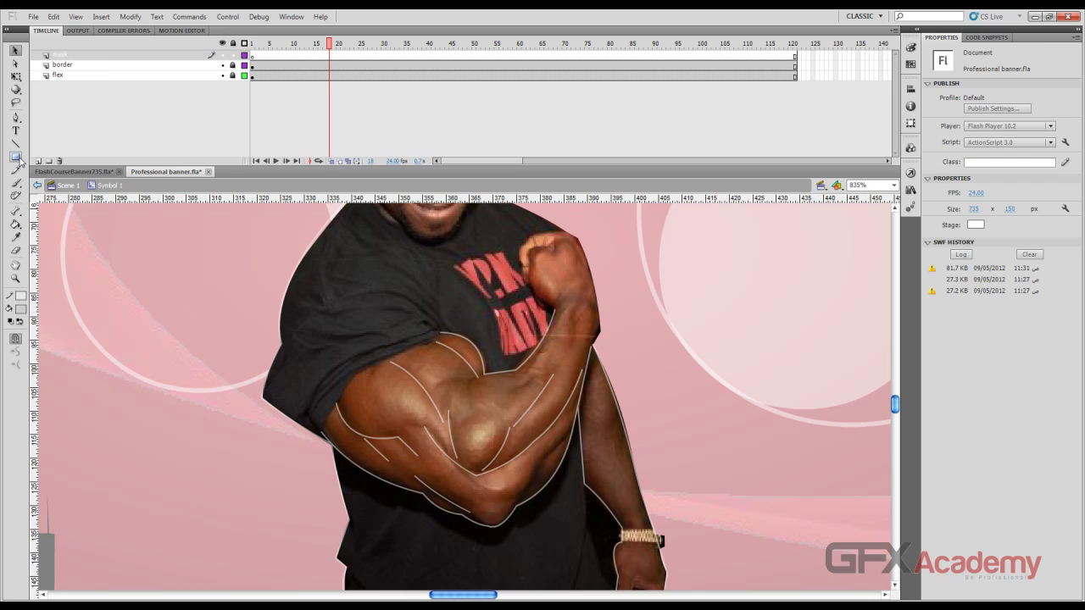
{"action": "left_click", "coordinate": [21, 296]}
{"action": "left_click", "coordinate": [178, 308]}
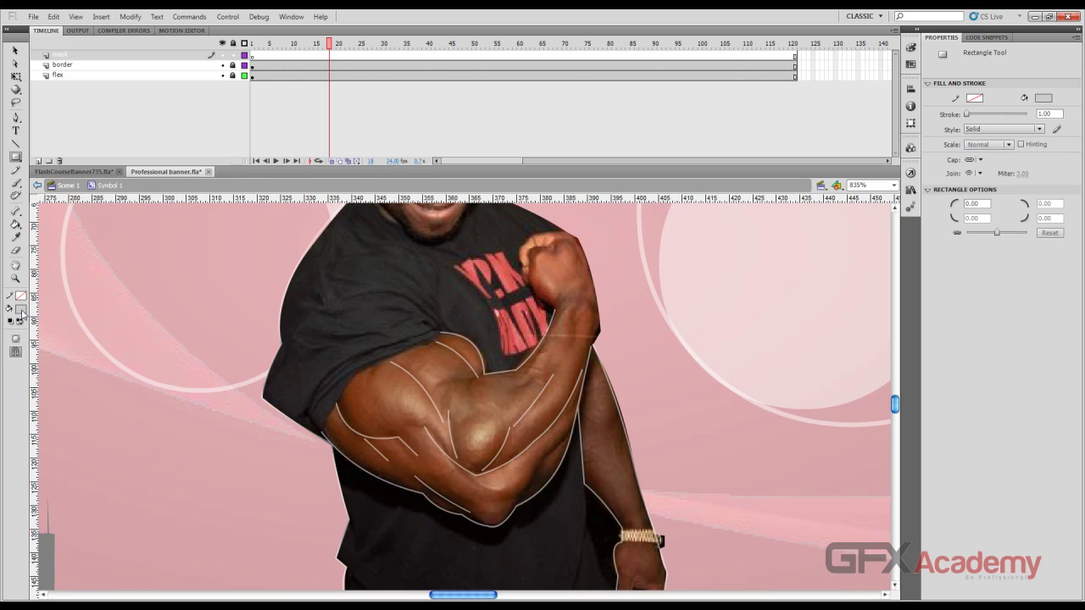
{"action": "left_click", "coordinate": [21, 311]}
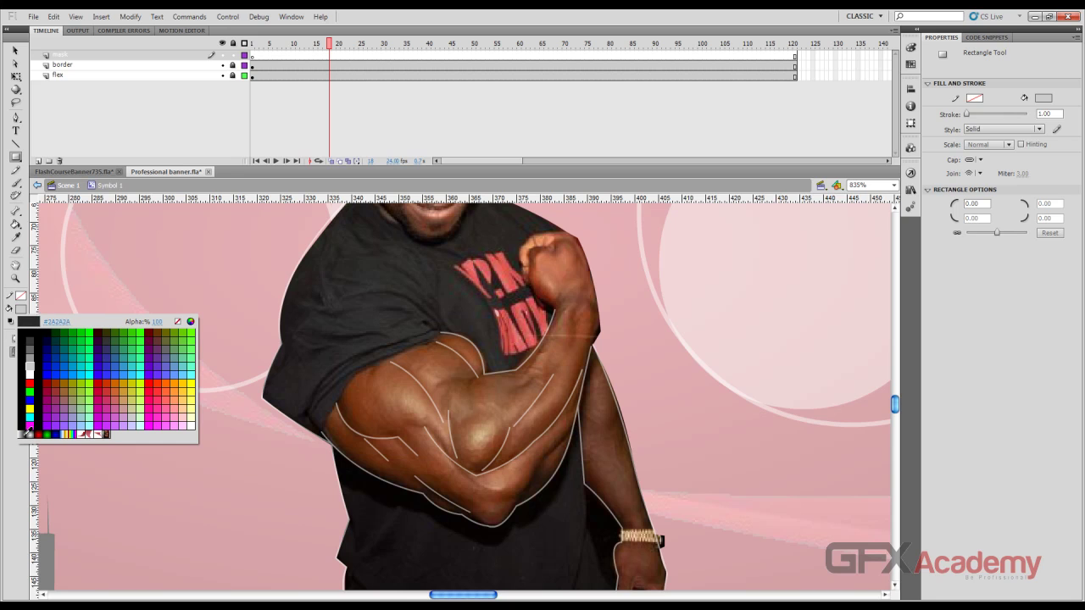
{"action": "left_click", "coordinate": [34, 433]}
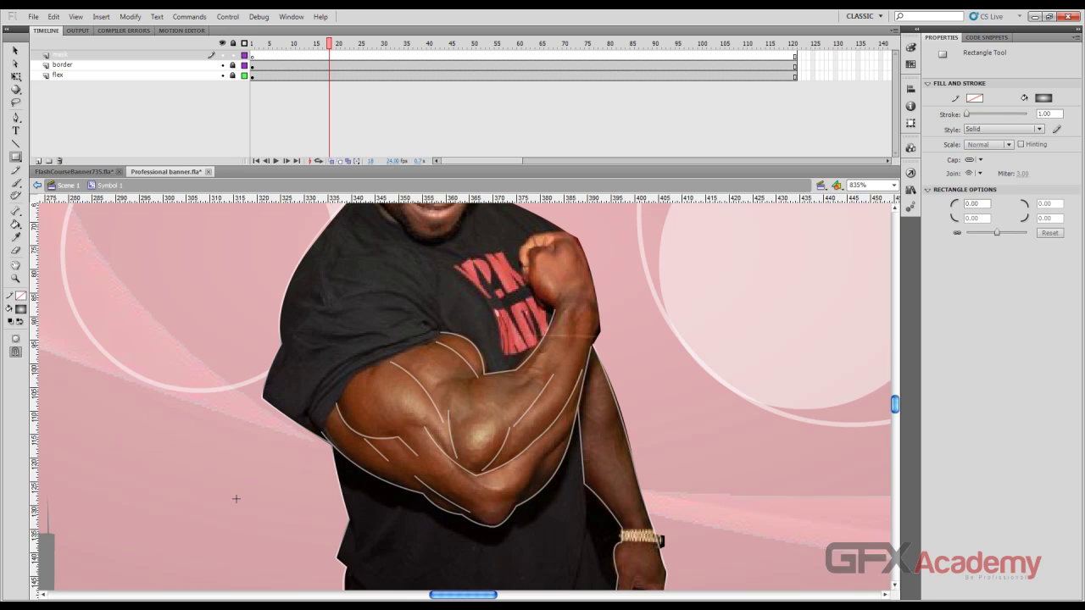
{"action": "scroll", "coordinate": [235, 499], "scroll_direction": "down", "scroll_amount": 4}
{"action": "scroll", "coordinate": [286, 436], "scroll_direction": "up", "scroll_amount": 2}
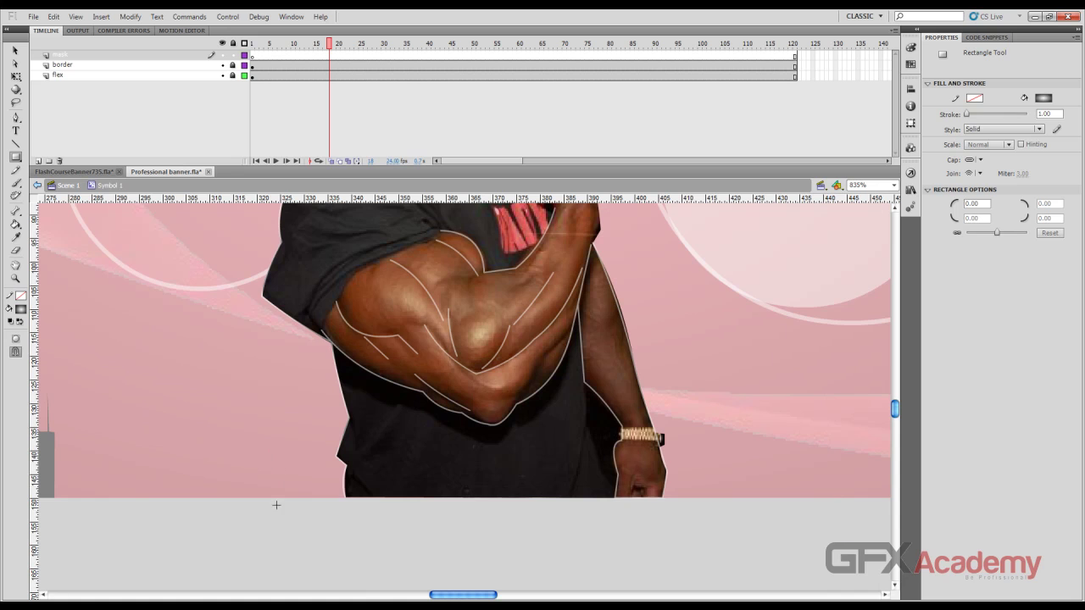
{"action": "mouse_move", "coordinate": [267, 512]}
{"action": "left_mouse_down"}
{"action": "mouse_move", "coordinate": [697, 509]}
{"action": "mouse_move", "coordinate": [739, 474]}
{"action": "left_mouse_up"}
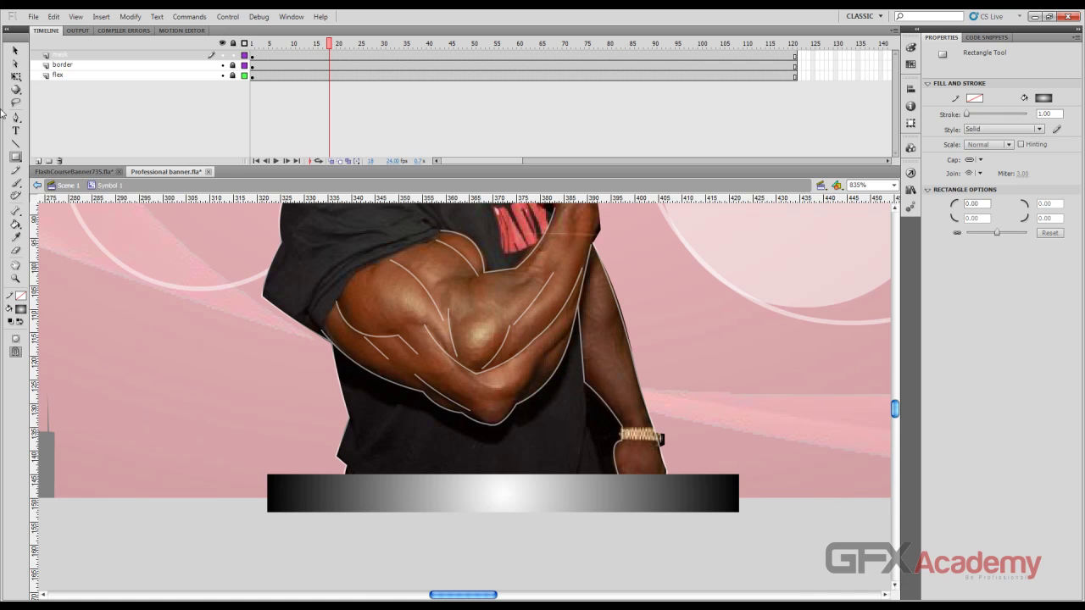
Make the bar's gradient white (#FFFFFF) throughout with its centre at 0% alpha, and move the bar just below the banner's lower edge
{"action": "left_click", "coordinate": [15, 50]}
{"action": "left_click", "coordinate": [563, 480]}
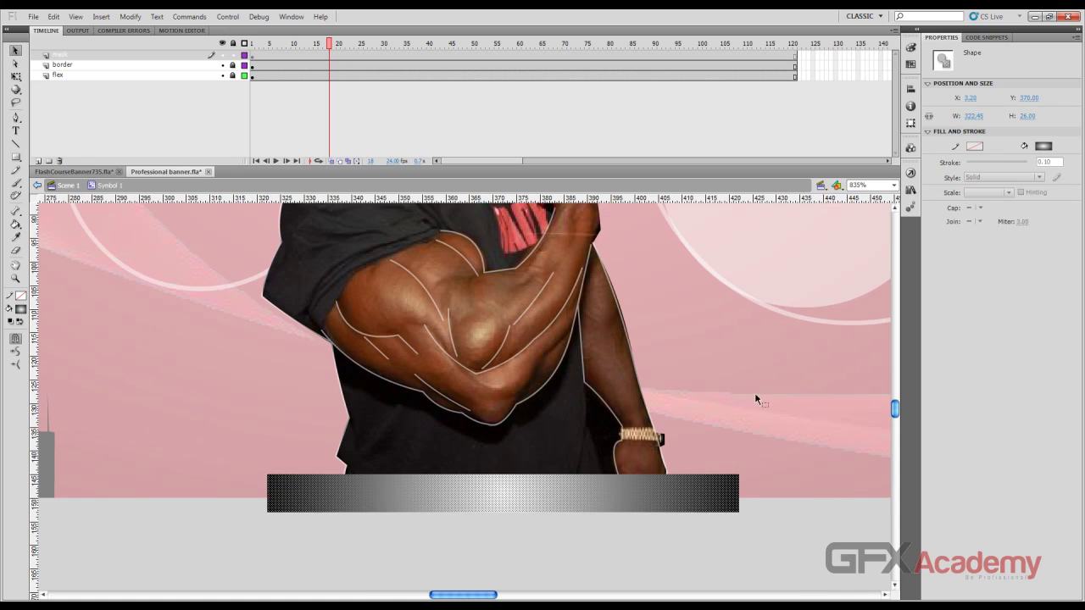
{"action": "left_click", "coordinate": [910, 47]}
{"action": "double_click", "coordinate": [895, 189]}
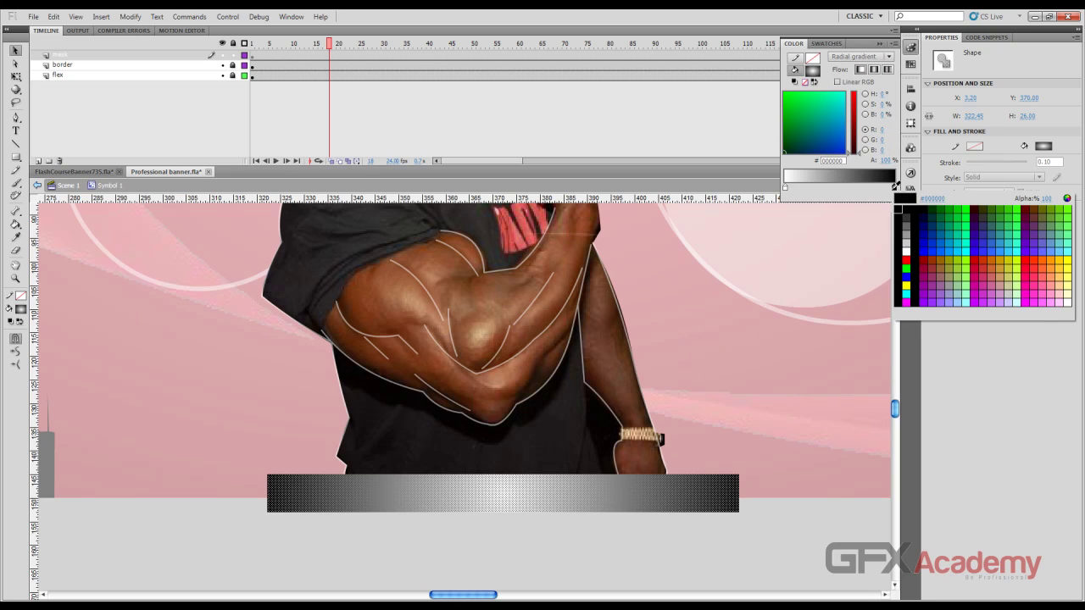
{"action": "left_click", "coordinate": [910, 251]}
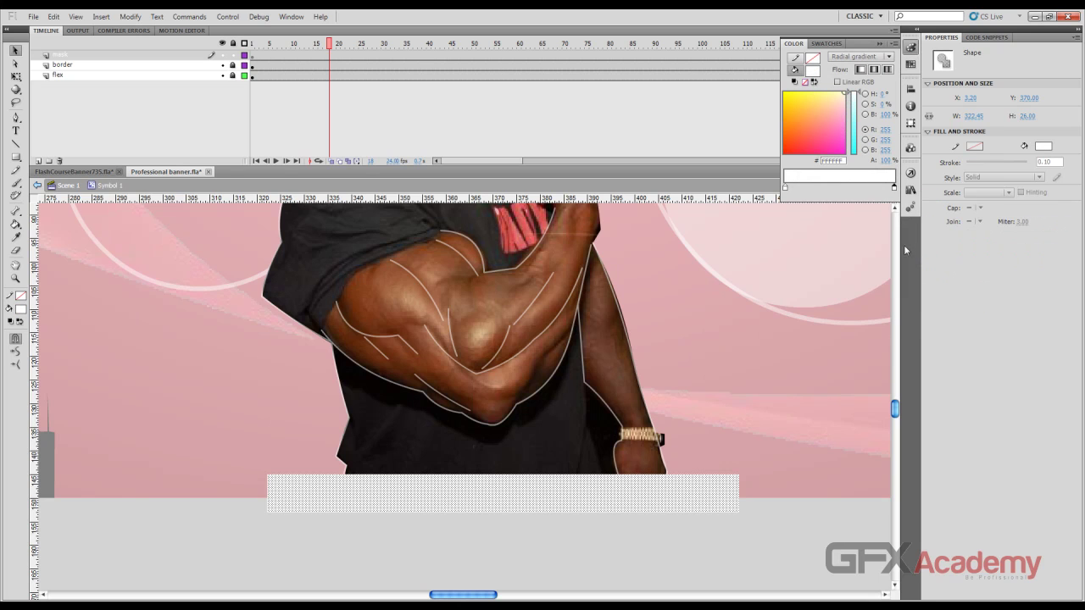
{"action": "double_click", "coordinate": [786, 188]}
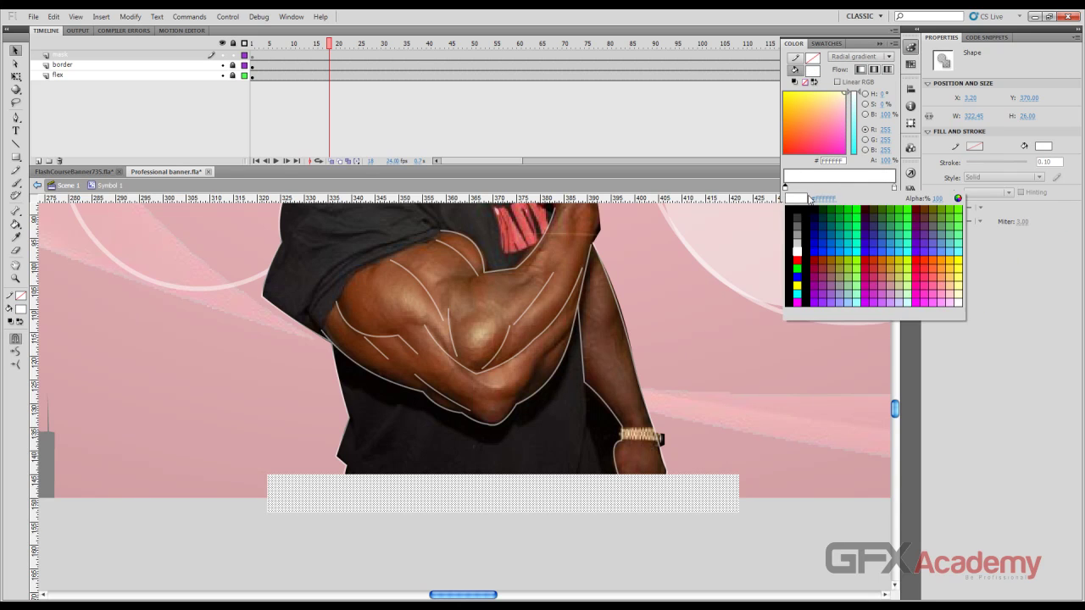
{"action": "left_click", "coordinate": [952, 200]}
{"action": "type", "text": "0"}
{"action": "key", "text": "Return"}
{"action": "left_click", "coordinate": [430, 556]}
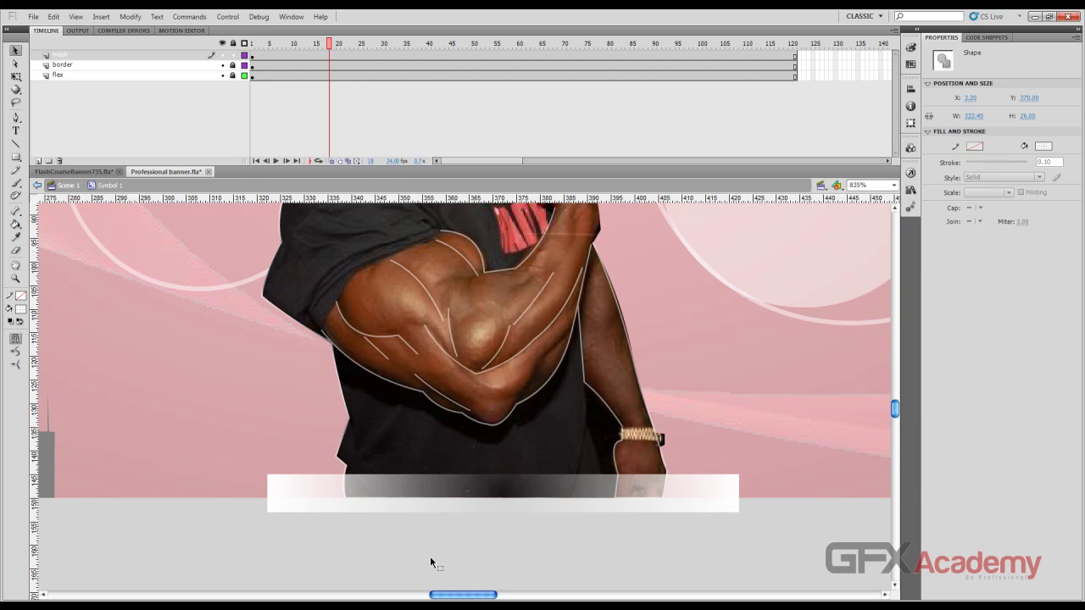
{"action": "mouse_move", "coordinate": [465, 501]}
{"action": "left_mouse_down"}
{"action": "mouse_move", "coordinate": [462, 488]}
{"action": "mouse_move", "coordinate": [473, 530]}
{"action": "mouse_move", "coordinate": [471, 518]}
{"action": "left_mouse_up"}
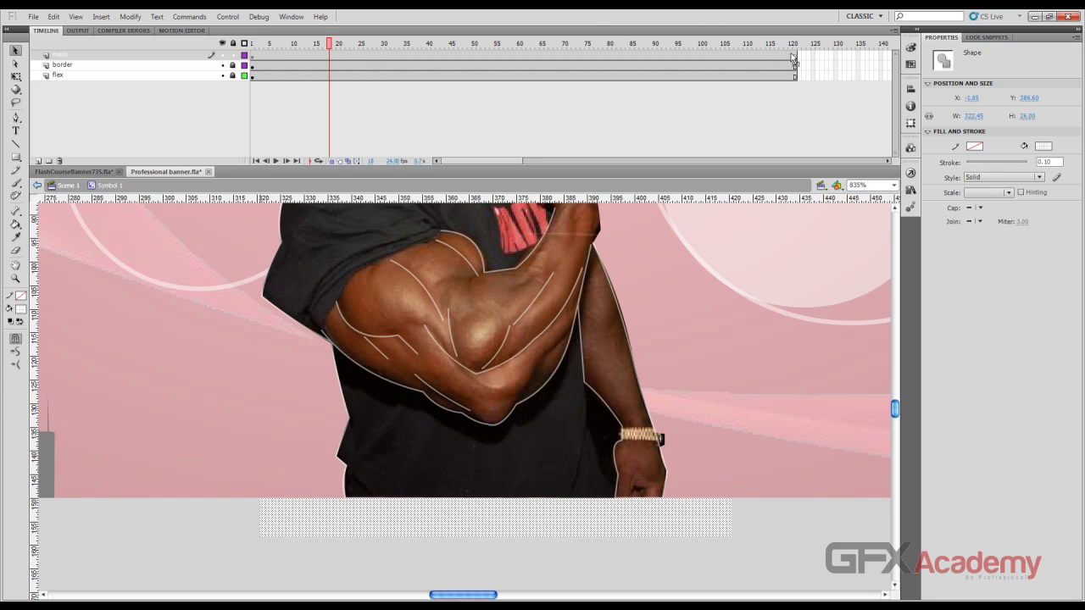
Insert a keyframe at frame 101 of the mask layer and create a shape tween leading up to it
{"action": "right_click", "coordinate": [702, 56]}
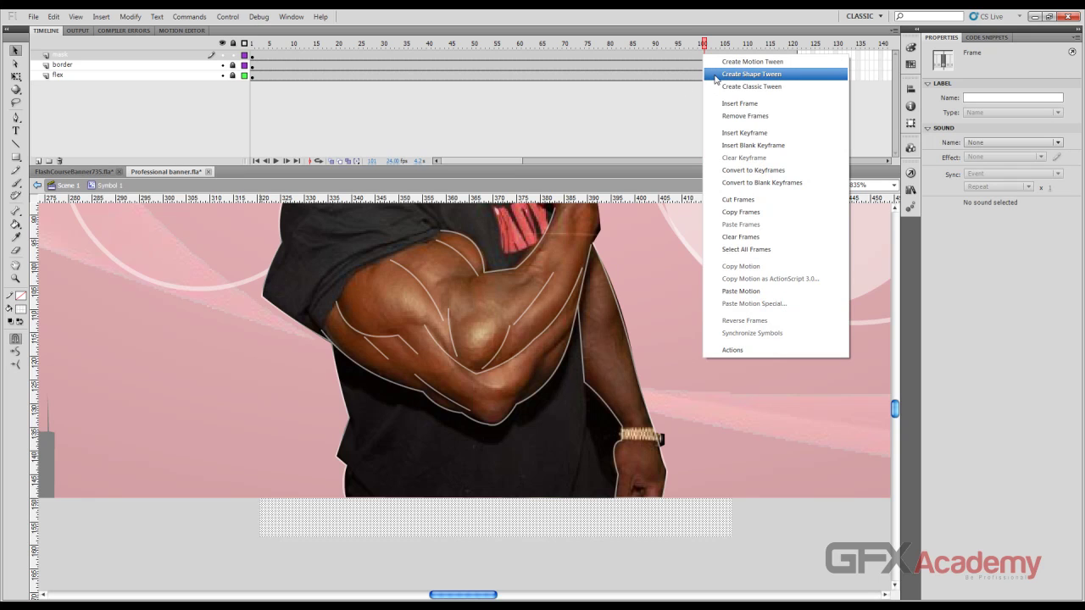
{"action": "left_click", "coordinate": [708, 61]}
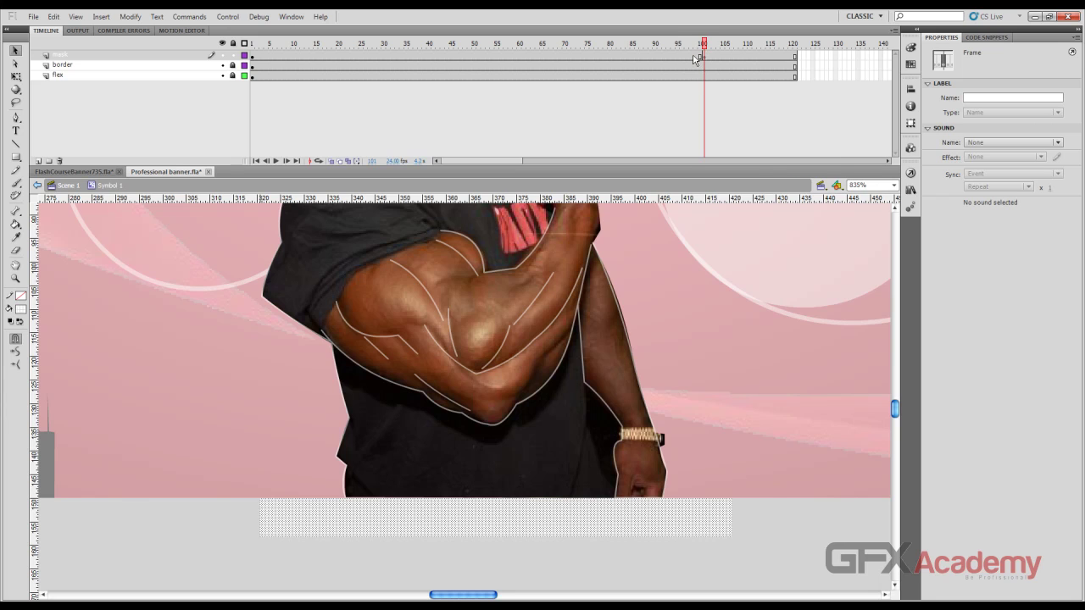
{"action": "right_click", "coordinate": [693, 57]}
{"action": "left_click", "coordinate": [704, 80]}
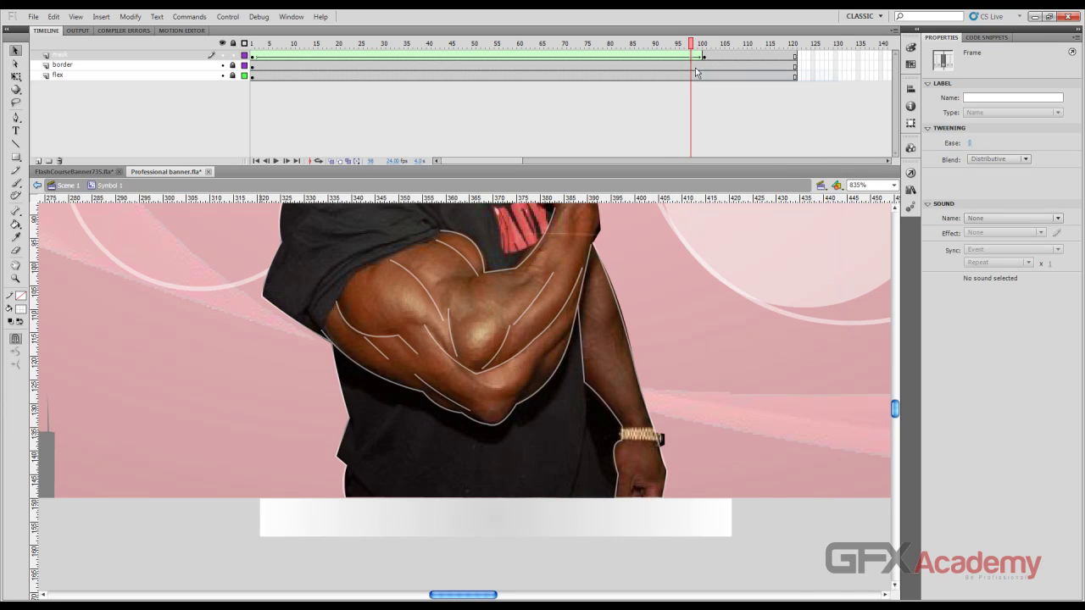
At frame 101 of the mask layer, move the gradient bar straight up to just above the man's head, at Y -26.20
{"action": "left_click", "coordinate": [564, 504]}
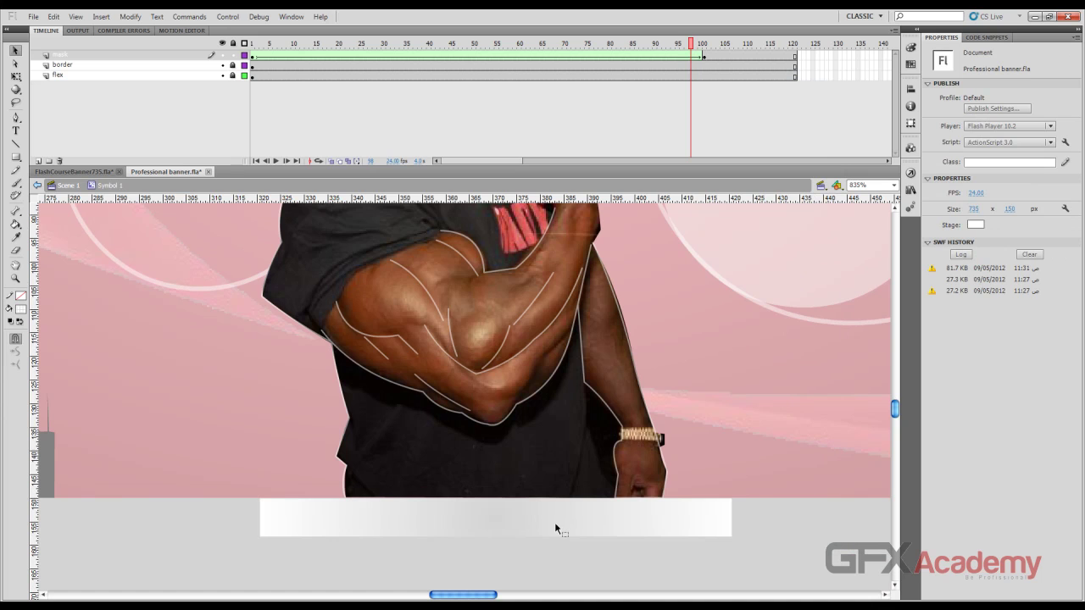
{"action": "left_click_drag", "start_coordinate": [691, 45], "coordinate": [703, 45]}
{"action": "left_click", "coordinate": [597, 507]}
{"action": "scroll", "coordinate": [602, 510], "scroll_direction": "up", "scroll_amount": 2}
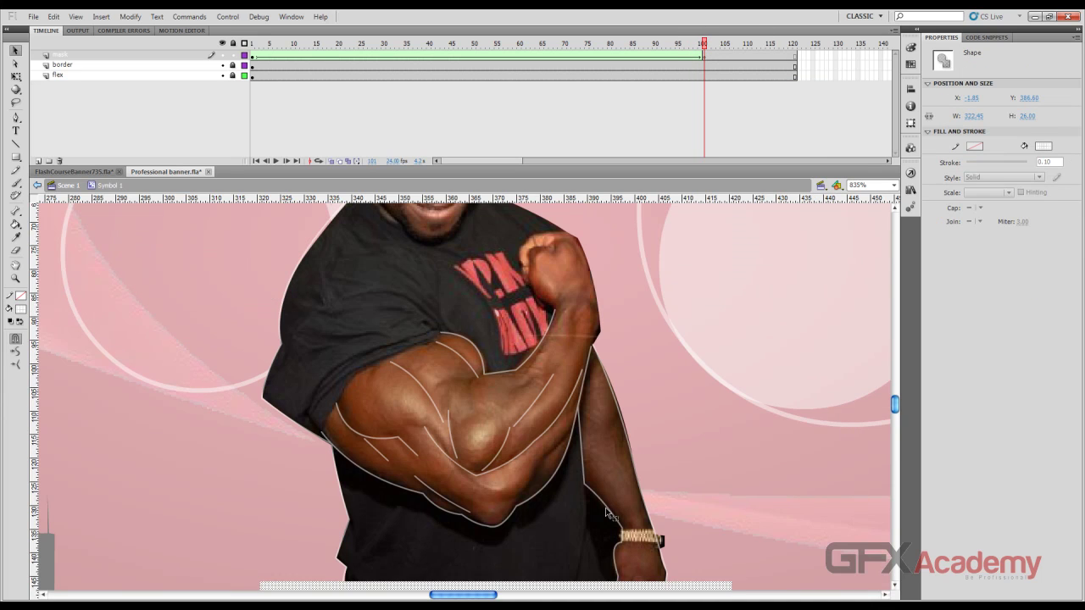
{"action": "key", "text": "shift+Up"}
{"action": "key", "text": "shift+Up"}
{"action": "key", "text": "shift+Up"}
{"action": "key", "text": "shift+Up"}
{"action": "key", "text": "shift+Up"}
{"action": "key", "text": "shift+Up"}
{"action": "scroll", "coordinate": [606, 513], "scroll_direction": "up", "scroll_amount": 4}
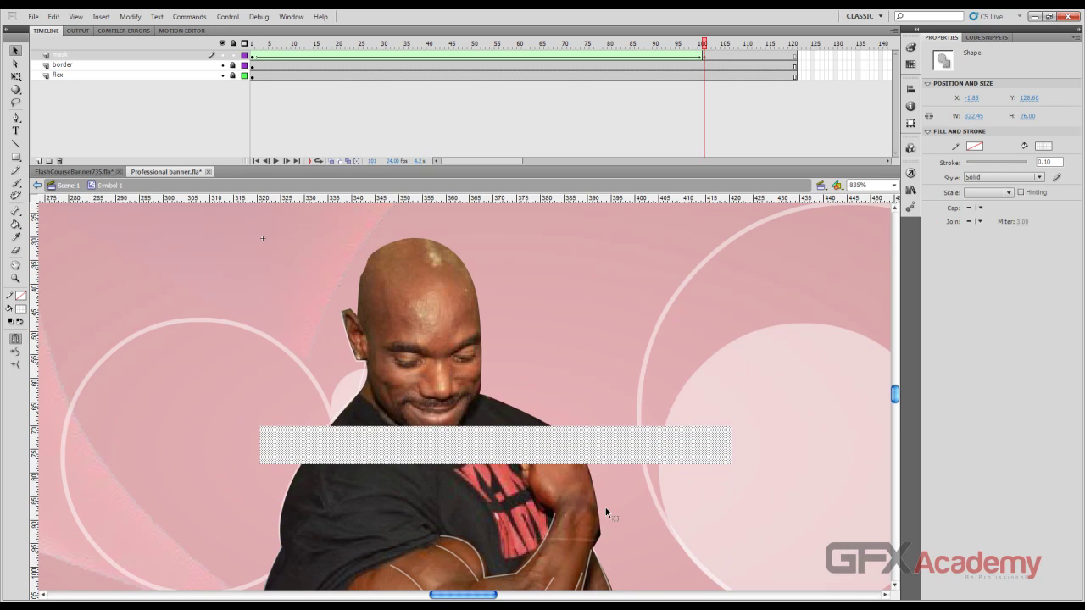
{"action": "key", "text": "Up"}
{"action": "key", "text": "Up"}
{"action": "key", "text": "Up"}
{"action": "key", "text": "Up"}
{"action": "key", "text": "shift+Up"}
{"action": "key", "text": "shift+Up"}
{"action": "key", "text": "shift+Up"}
{"action": "key", "text": "shift+Up"}
{"action": "key", "text": "shift+Up"}
{"action": "key", "text": "shift+Up"}
{"action": "key", "text": "shift+Up"}
{"action": "key", "text": "shift+Up"}
{"action": "key", "text": "shift+Up"}
{"action": "key", "text": "shift+Up"}
{"action": "key", "text": "shift+Up"}
{"action": "key", "text": "shift+Up"}
{"action": "key", "text": "shift+Up"}
{"action": "key", "text": "shift+Up"}
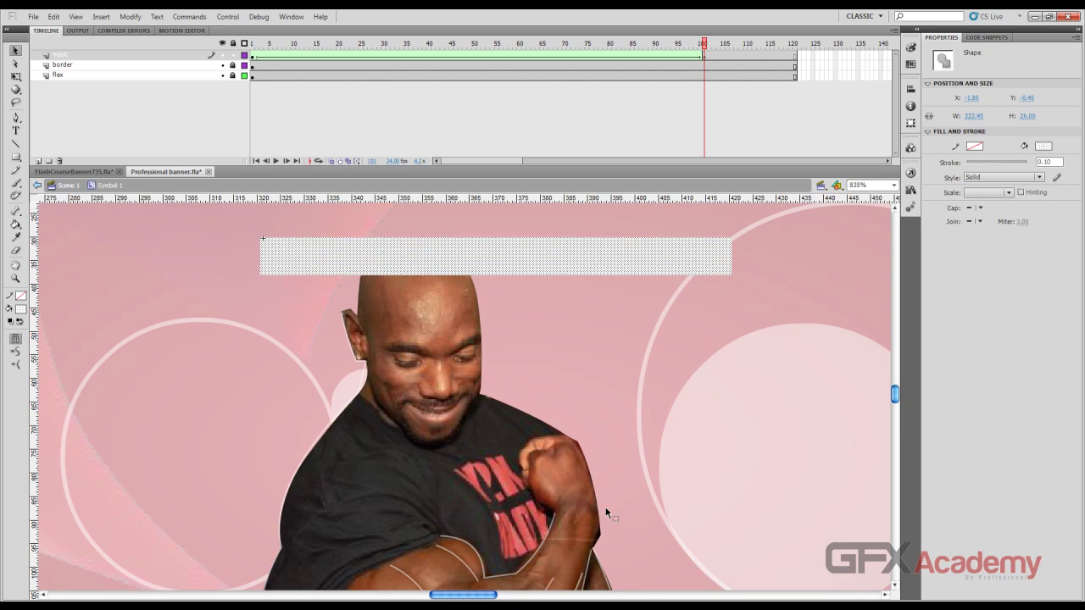
{"action": "scroll", "coordinate": [607, 513], "scroll_direction": "down", "scroll_amount": 4}
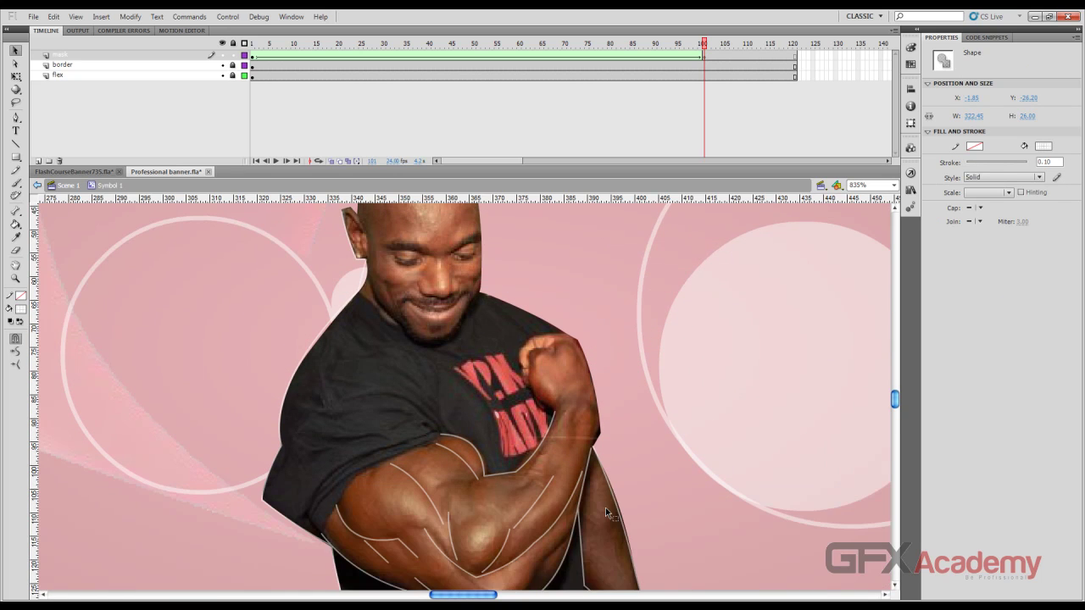
{"action": "scroll", "coordinate": [623, 501], "scroll_direction": "up", "scroll_amount": 4}
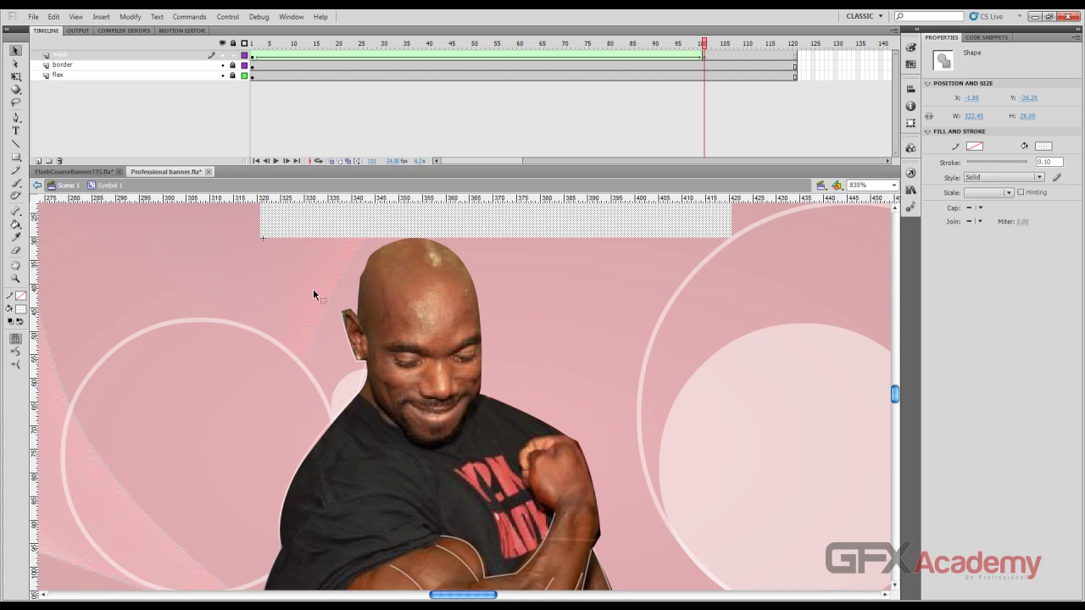
Extend the bar's left end outward to a width of about 400 px at frame 101 and about 402 px at frame 1
{"action": "key", "text": "q"}
{"action": "left_click_drag", "start_coordinate": [261, 220], "coordinate": [153, 234]}
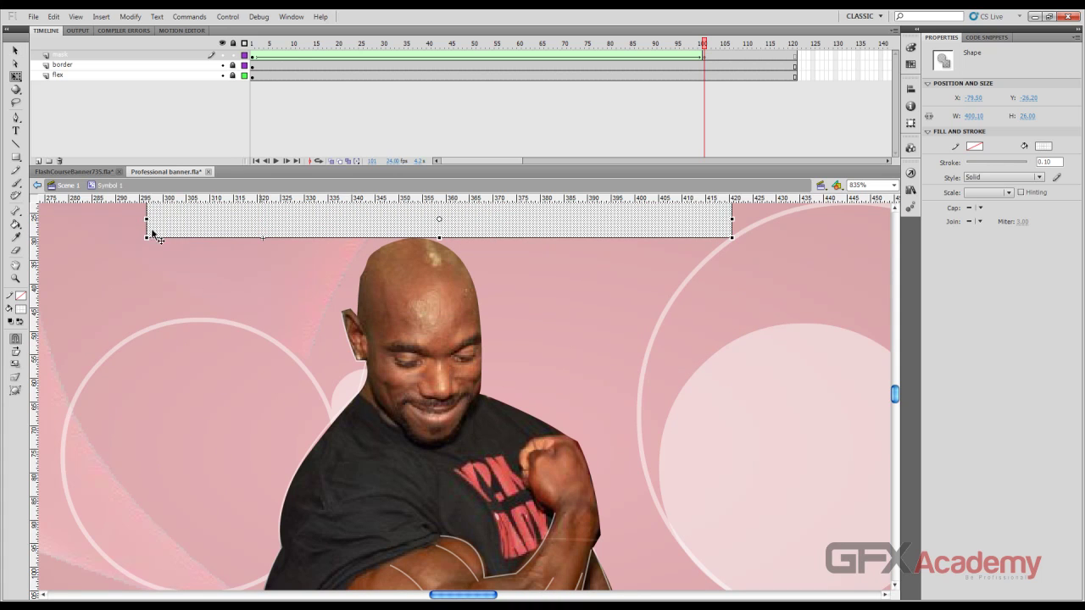
{"action": "left_click", "coordinate": [253, 44]}
{"action": "scroll", "coordinate": [331, 295], "scroll_direction": "down", "scroll_amount": 10}
{"action": "left_click", "coordinate": [332, 361]}
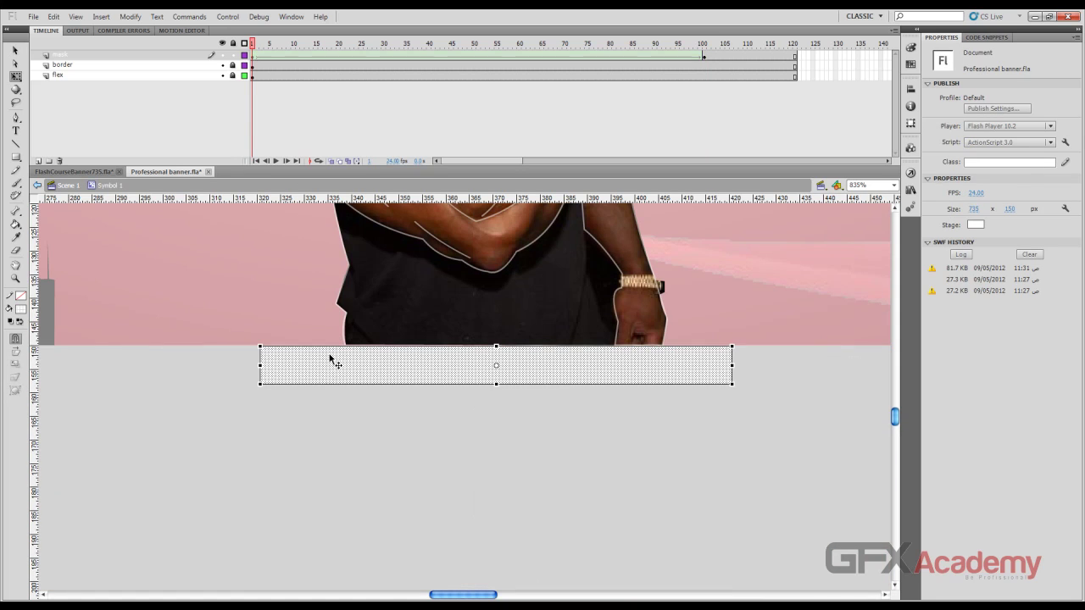
{"action": "left_click_drag", "start_coordinate": [260, 364], "coordinate": [142, 366]}
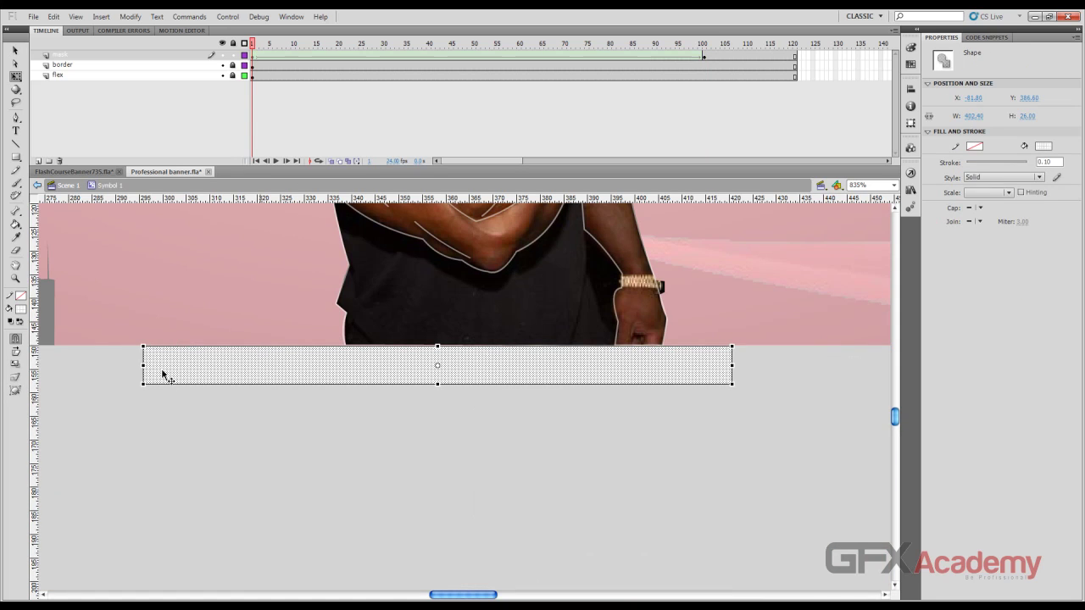
Convert the mask layer into a mask for the border layer
{"action": "right_click", "coordinate": [113, 56]}
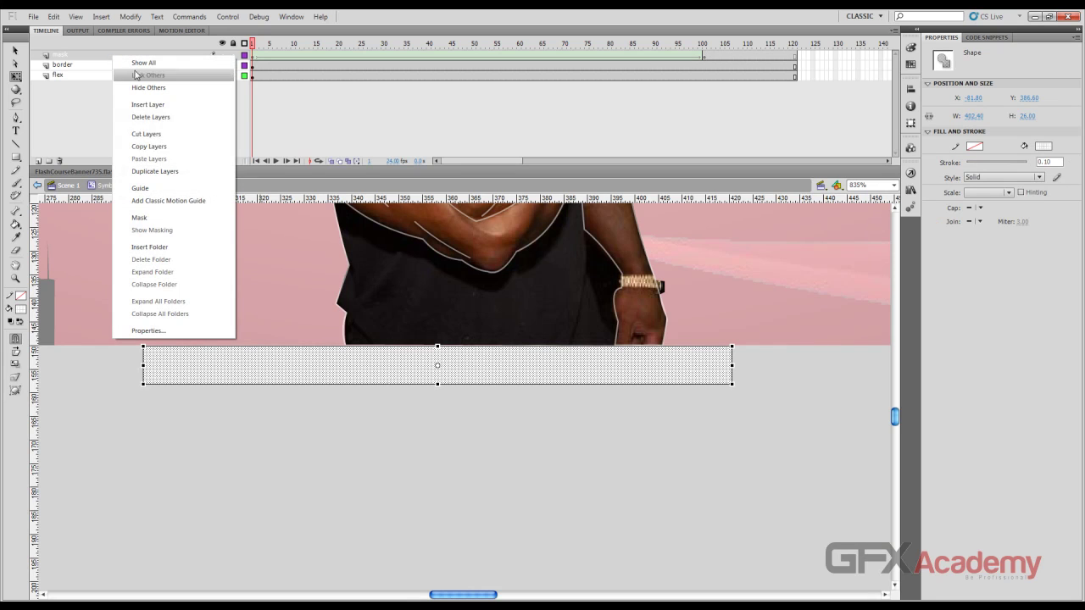
{"action": "left_click", "coordinate": [167, 219]}
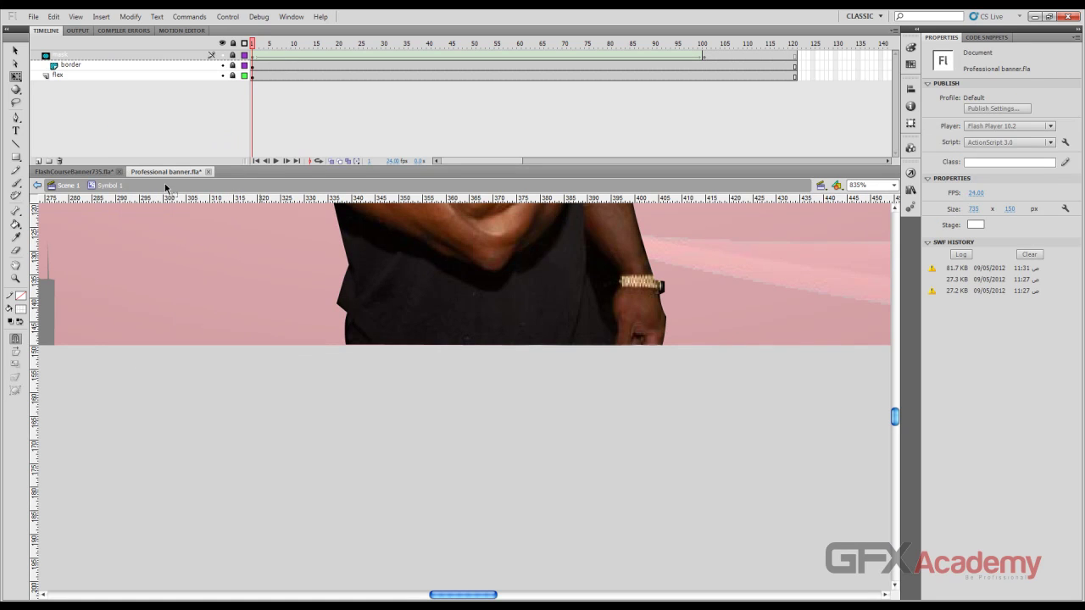
{"action": "left_click", "coordinate": [153, 56]}
{"action": "scroll", "coordinate": [804, 286], "scroll_direction": "up", "scroll_amount": 5}
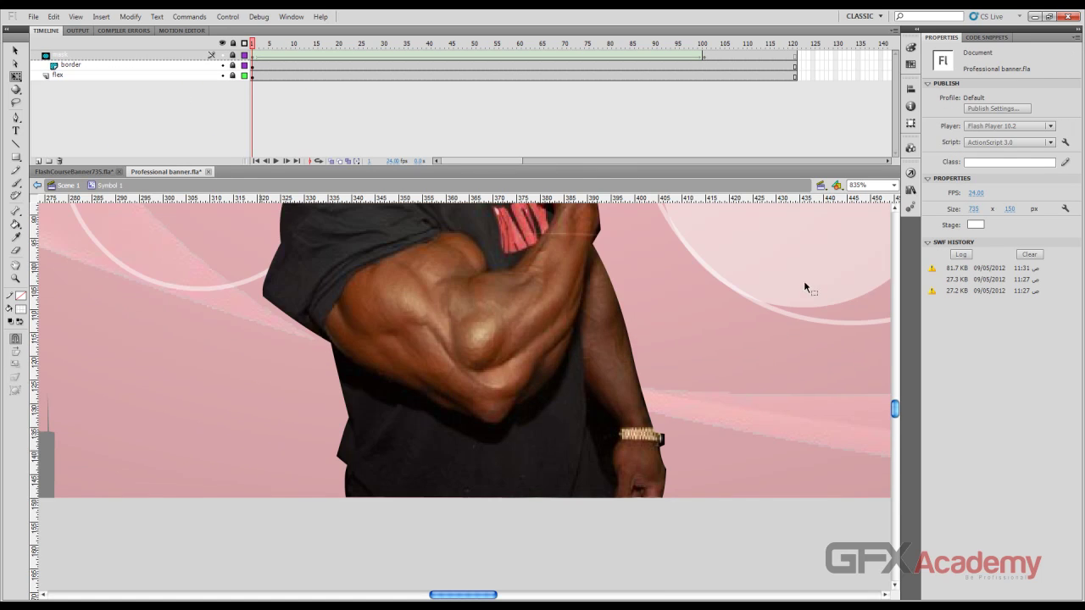
Check the bar's sweep at several frames with the mask layer unlocked and locked, and test the movie
{"action": "left_click_drag", "start_coordinate": [252, 46], "coordinate": [429, 47]}
{"action": "left_click", "coordinate": [235, 65]}
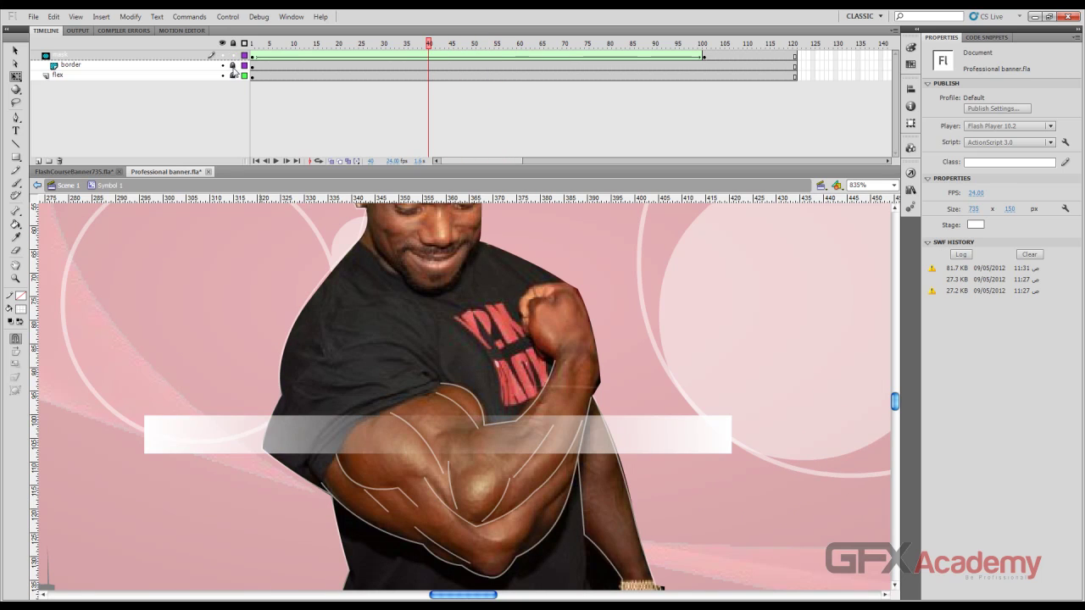
{"action": "left_click", "coordinate": [234, 65]}
{"action": "left_click", "coordinate": [236, 56]}
{"action": "left_click", "coordinate": [234, 56]}
{"action": "left_click_drag", "start_coordinate": [427, 47], "coordinate": [576, 57]}
{"action": "key", "text": "ctrl+Return"}
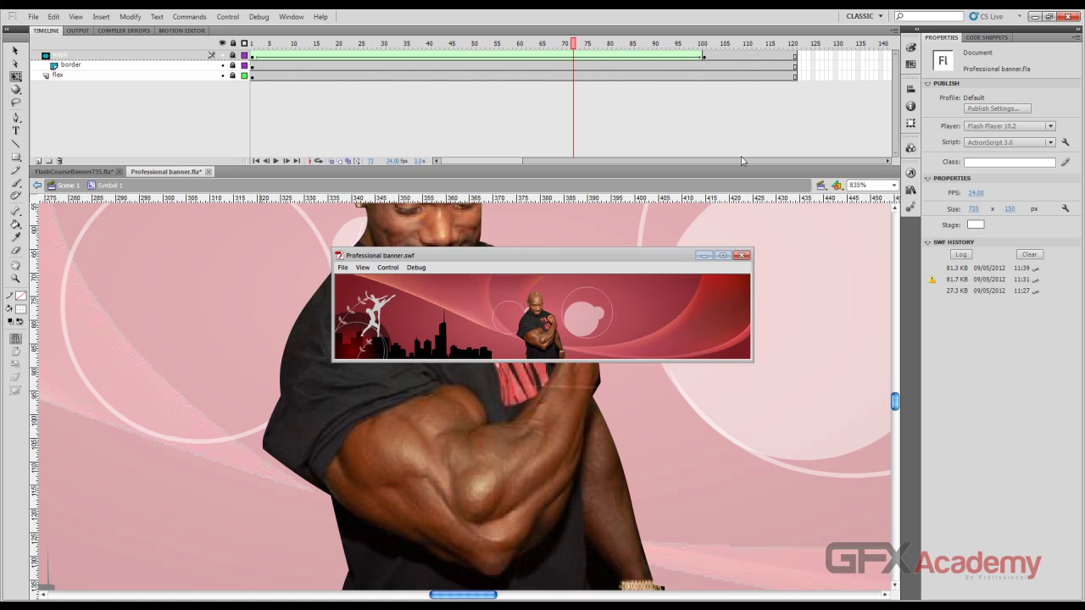
{"action": "left_click", "coordinate": [742, 255]}
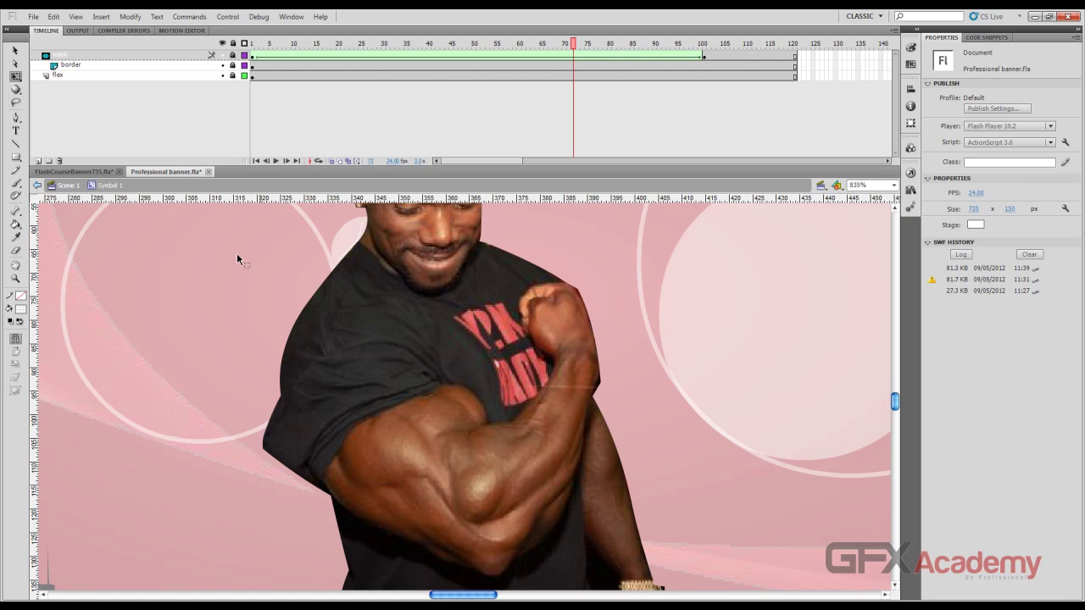
Save Professional banner.fla and return from the man's symbol to Scene 1 with the banner in view
{"action": "key", "text": "ctrl+s"}
{"action": "left_click", "coordinate": [67, 187]}
{"action": "left_click", "coordinate": [76, 171]}
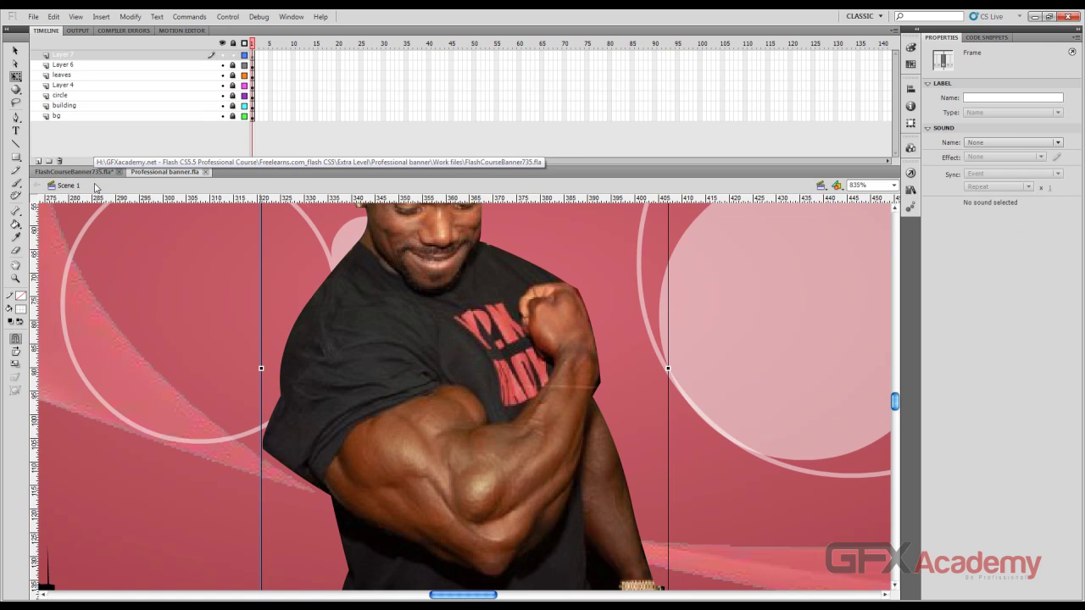
{"action": "key", "text": "ctrl+minus"}
{"action": "key", "text": "ctrl+minus"}
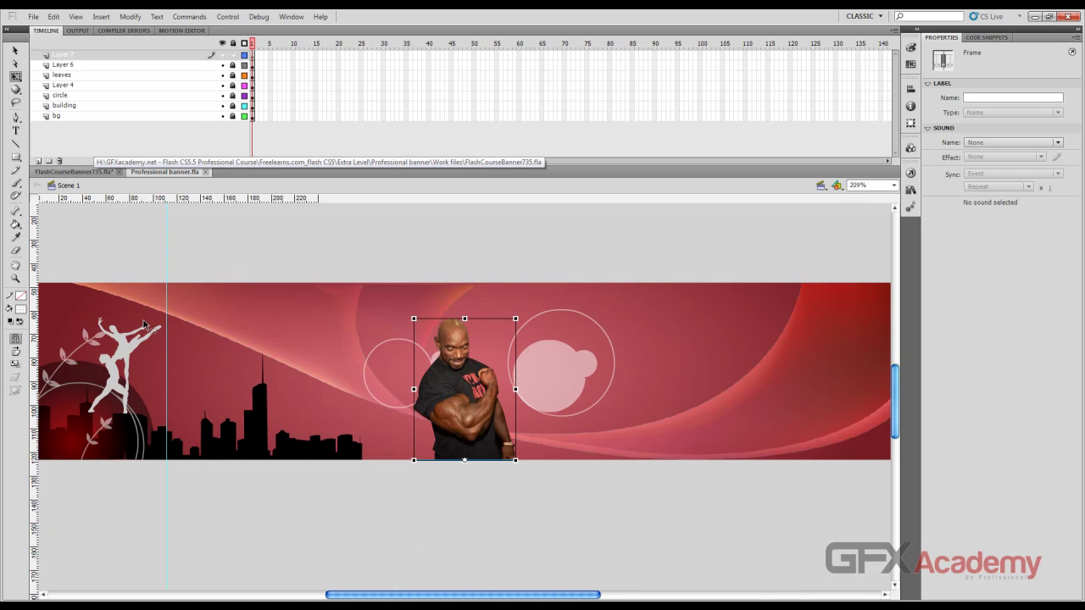
{"action": "scroll", "coordinate": [188, 362], "scroll_direction": "up", "scroll_amount": 2}
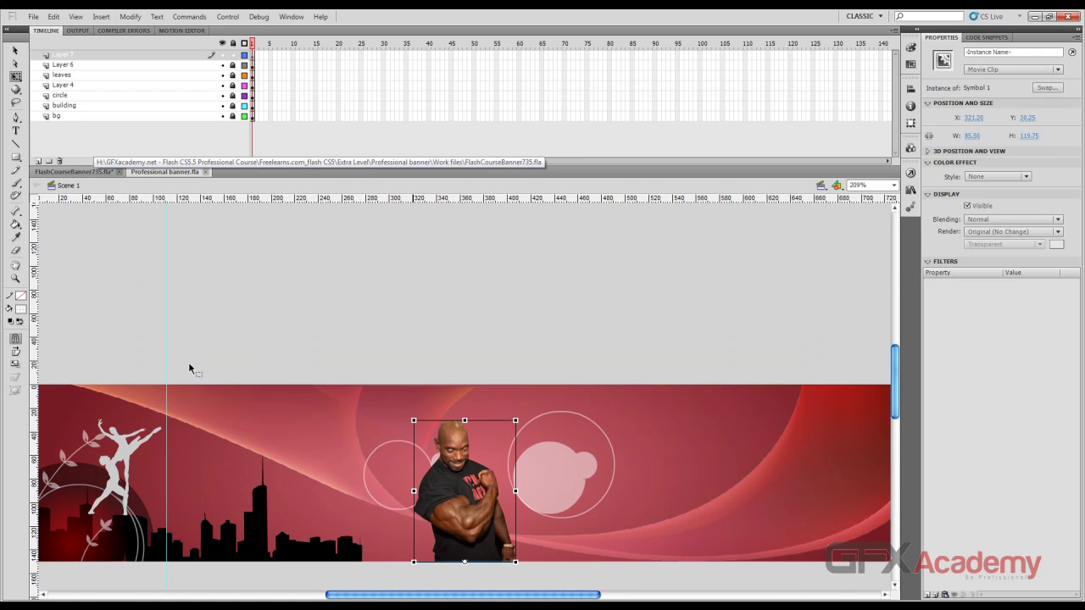
{"action": "left_click", "coordinate": [280, 351]}
Review the text and layout of the reference banner in FlashCourseBanner735.fla and return to Professional banner.fla
{"action": "left_click", "coordinate": [100, 174]}
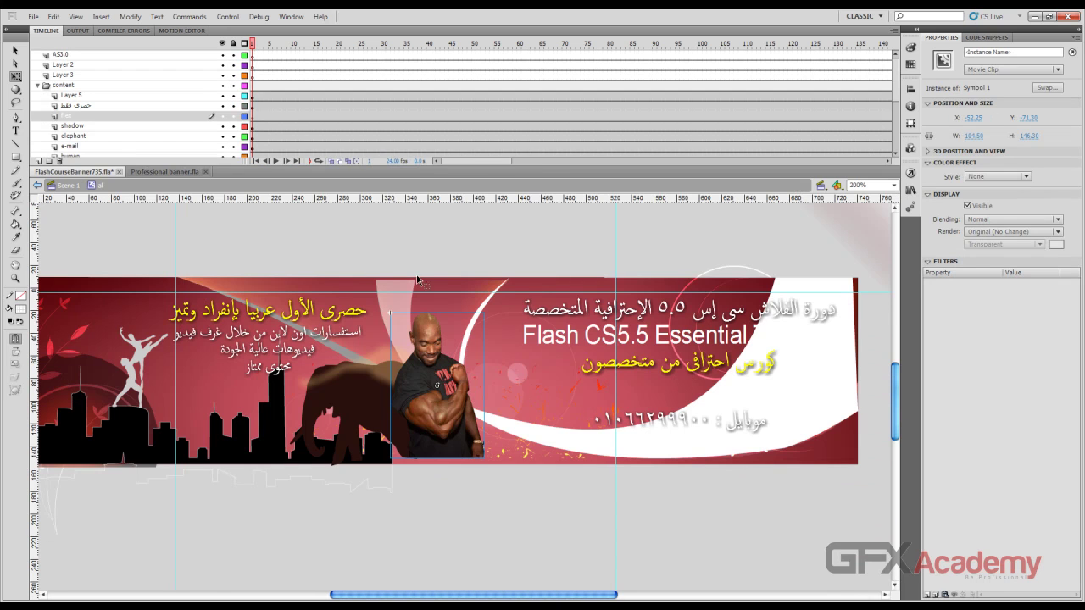
{"action": "left_click", "coordinate": [427, 244]}
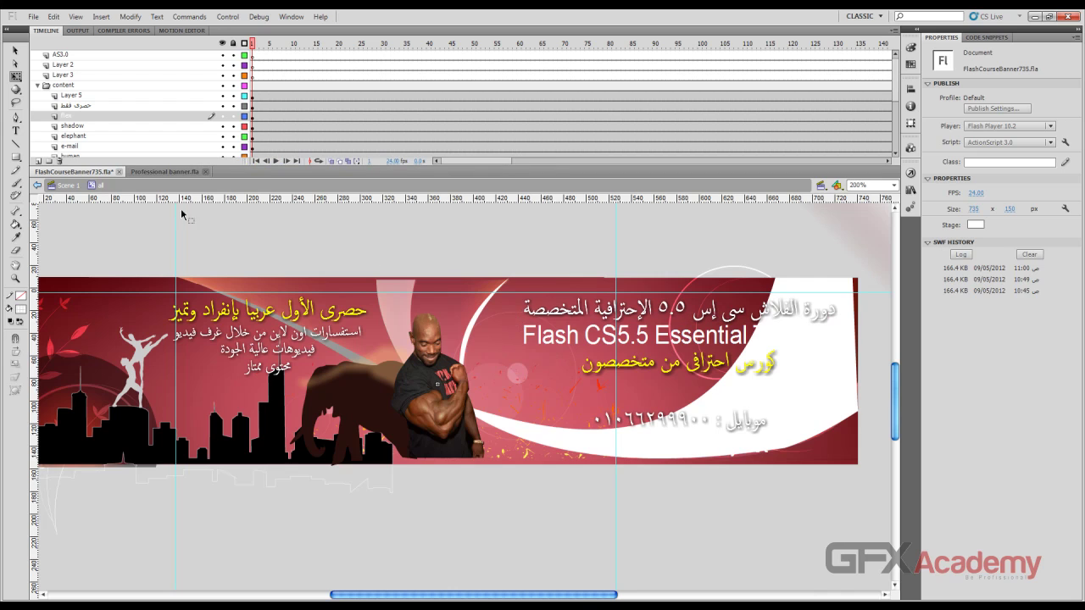
{"action": "left_click", "coordinate": [164, 172]}
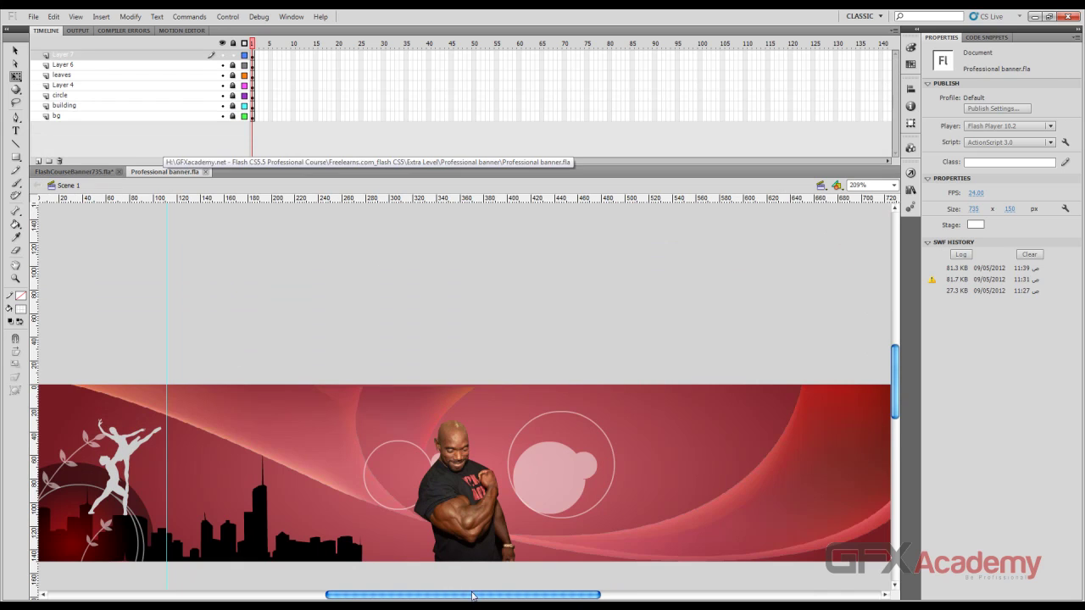
Add a new layer above Layer 7 and open its name for editing
{"action": "left_click_drag", "start_coordinate": [472, 596], "coordinate": [514, 596]}
{"action": "left_click", "coordinate": [38, 160]}
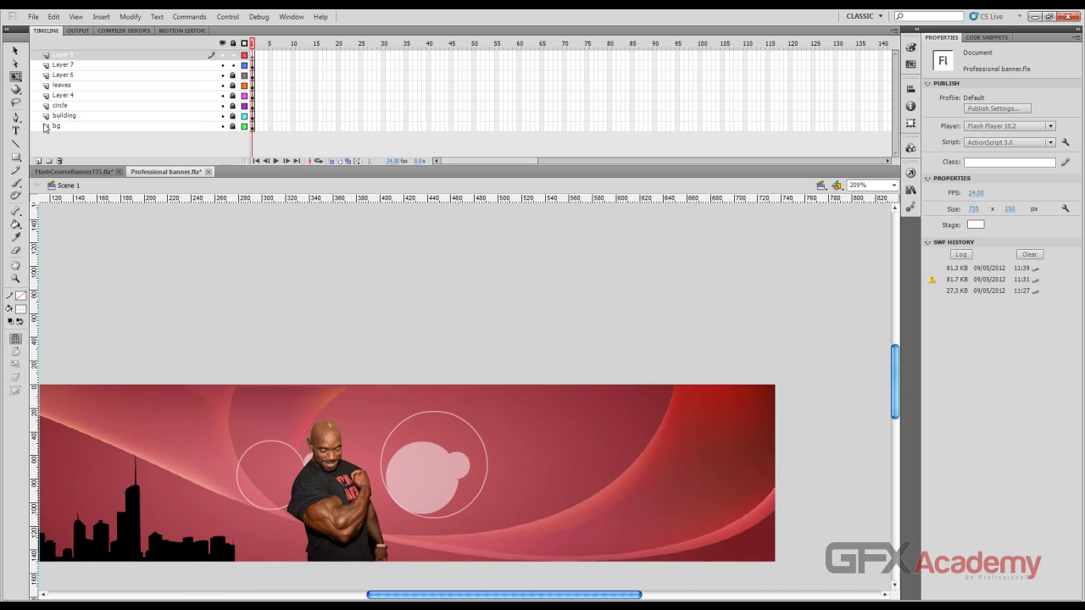
{"action": "double_click", "coordinate": [74, 55]}
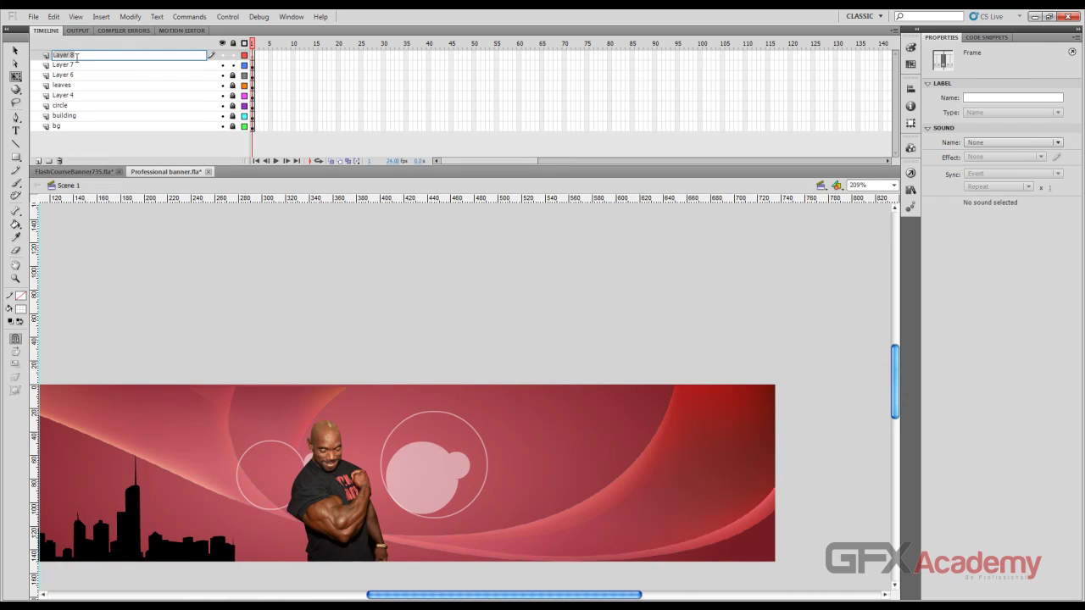
Rename the new top layer as "text" and set the Text tool's fill colour to white
{"action": "type", "text": "text"}
{"action": "key", "text": "Return"}
{"action": "left_click", "coordinate": [15, 130]}
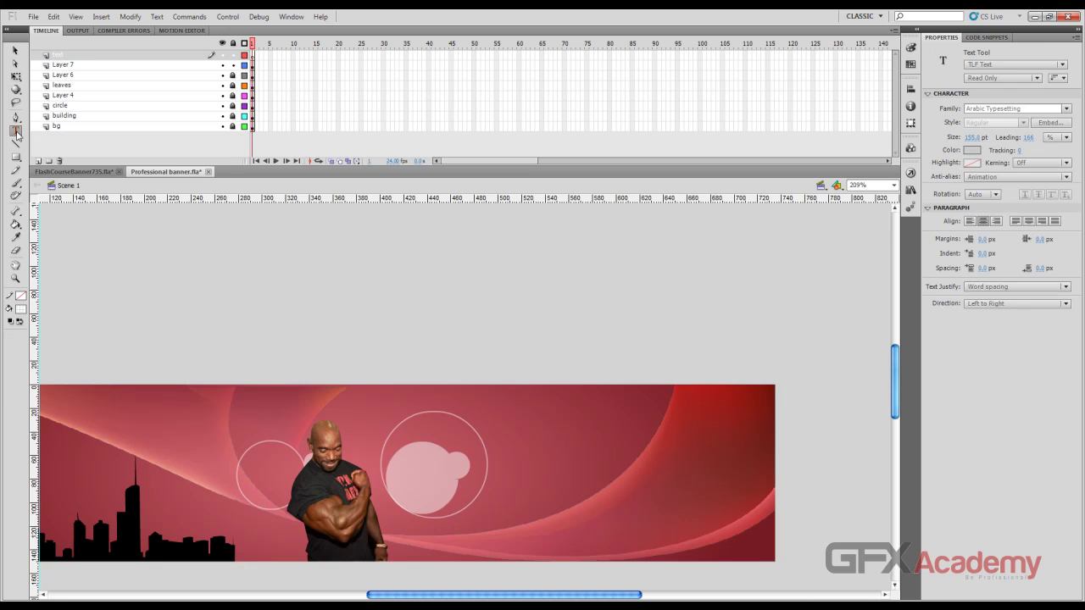
{"action": "left_click", "coordinate": [21, 309]}
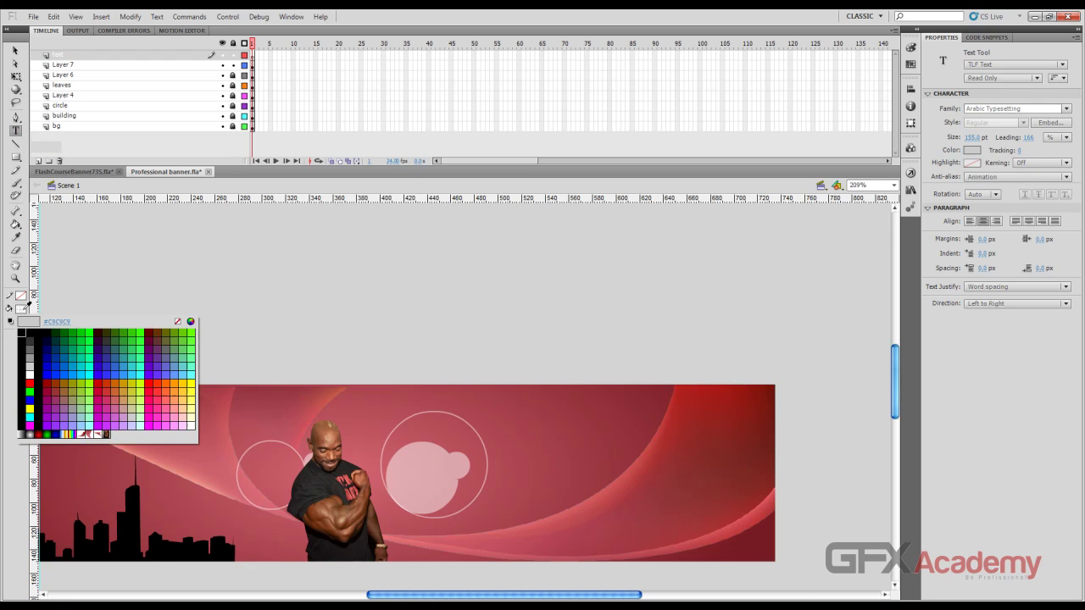
{"action": "left_click", "coordinate": [31, 374]}
Place a text object on the red area near the banner's right end and set its font size to 72 pt
{"action": "left_click", "coordinate": [701, 430]}
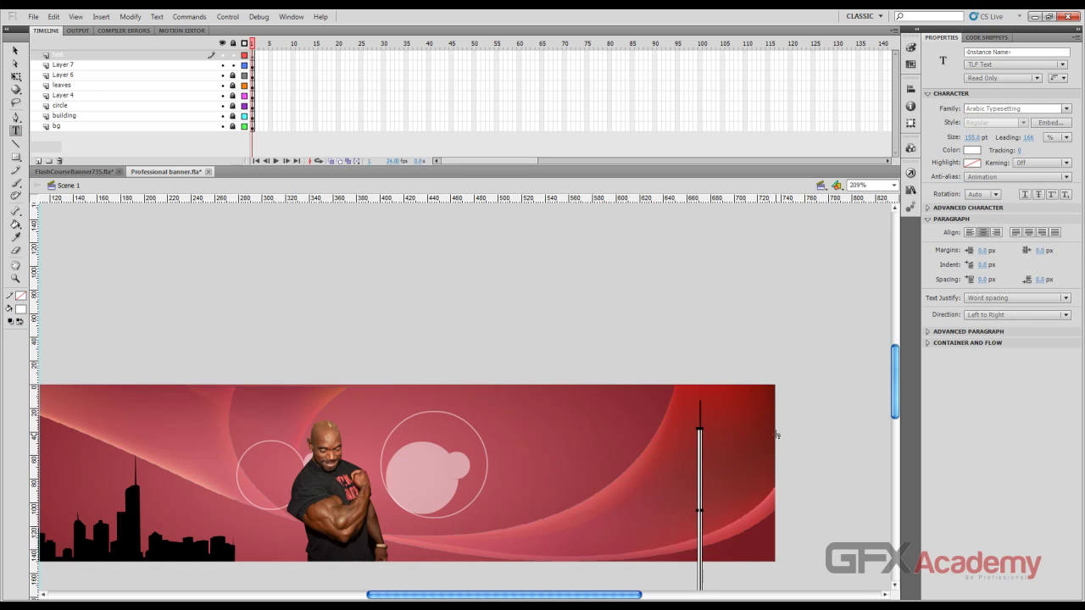
{"action": "left_click", "coordinate": [971, 137]}
{"action": "type", "text": "72"}
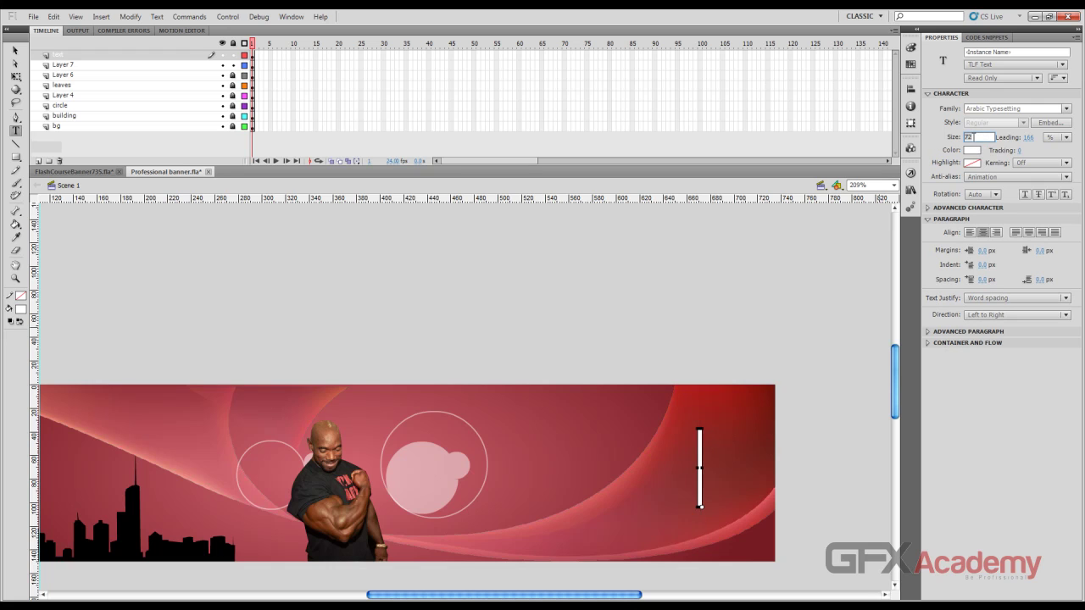
{"action": "key", "text": "Return"}
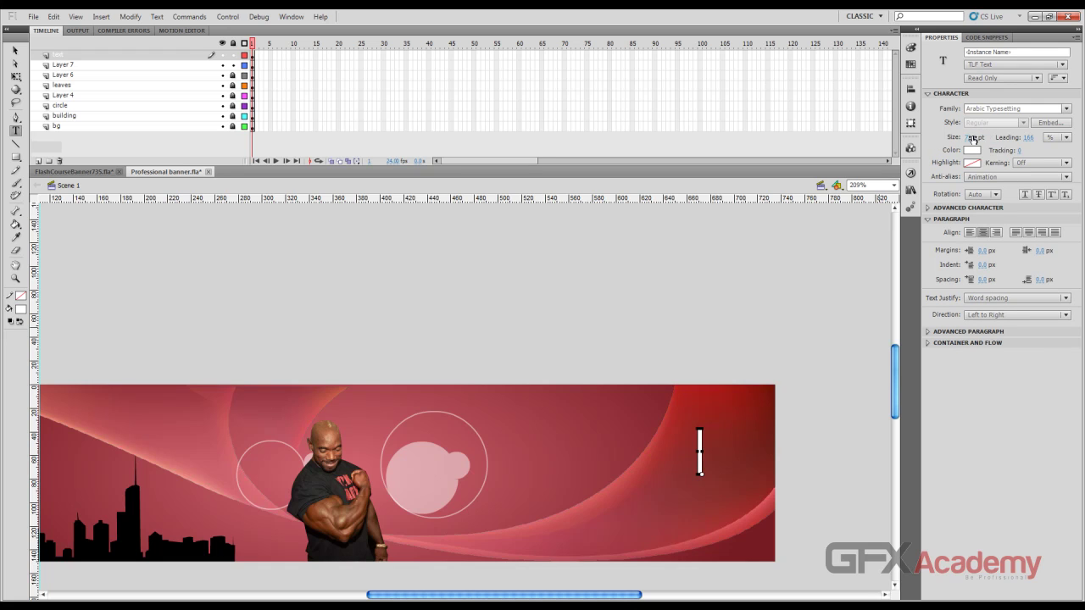
{"action": "type", "text": ";,V"}
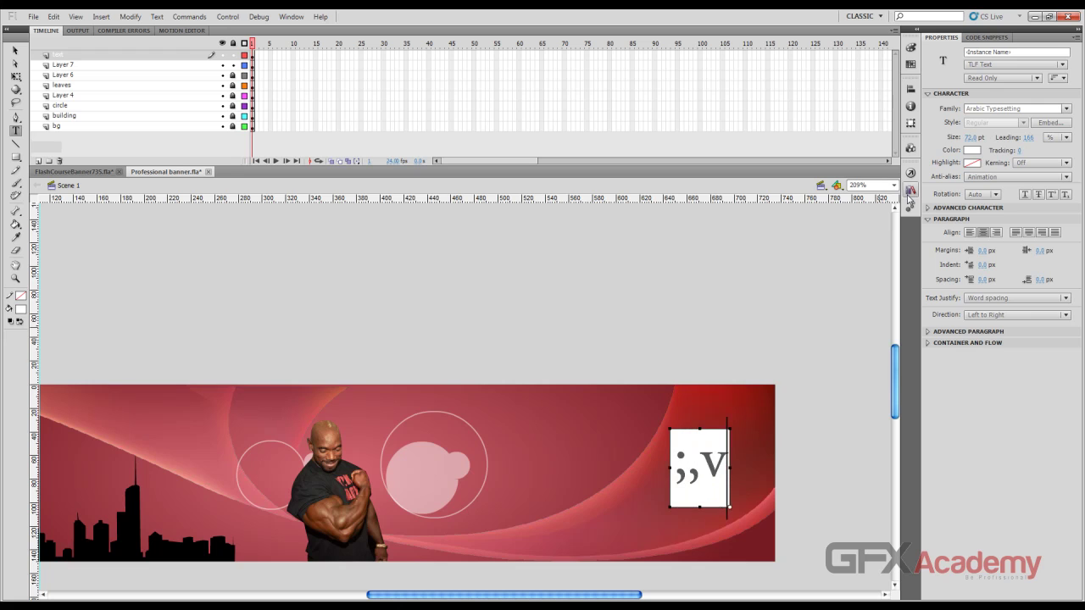
{"action": "type", "text": "s"}
{"action": "key", "text": "BackSpace"}
{"action": "key", "text": "BackSpace"}
{"action": "key", "text": "BackSpace"}
{"action": "key", "text": "BackSpace"}
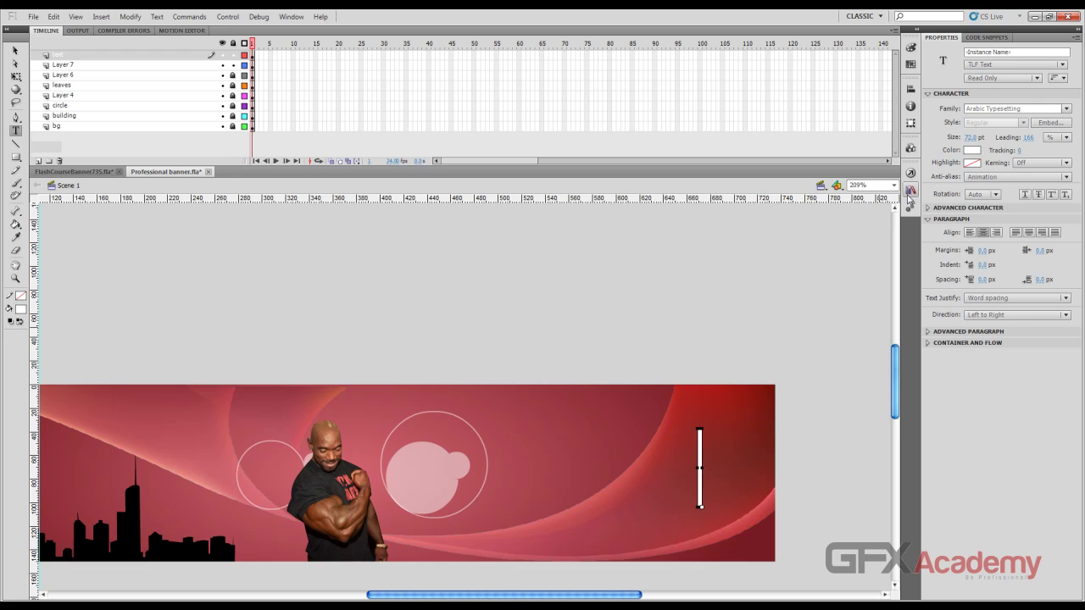
Enter "كورس الفلاش 5.5 الإحترافى" as the banner heading in the text object
{"action": "type", "text": "كورس ال"}
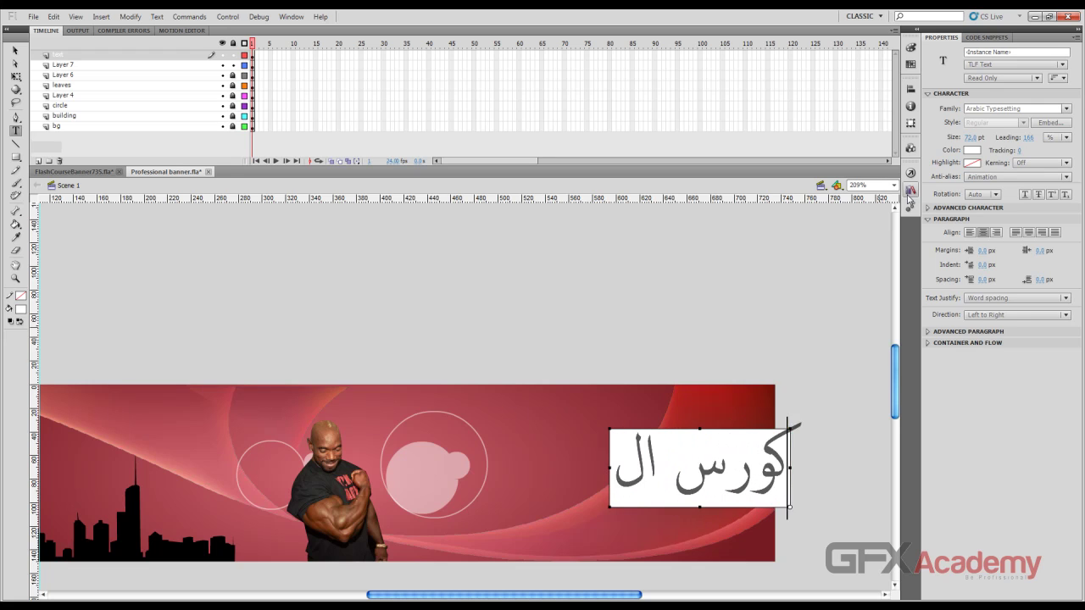
{"action": "type", "text": "فلاش 5.5"}
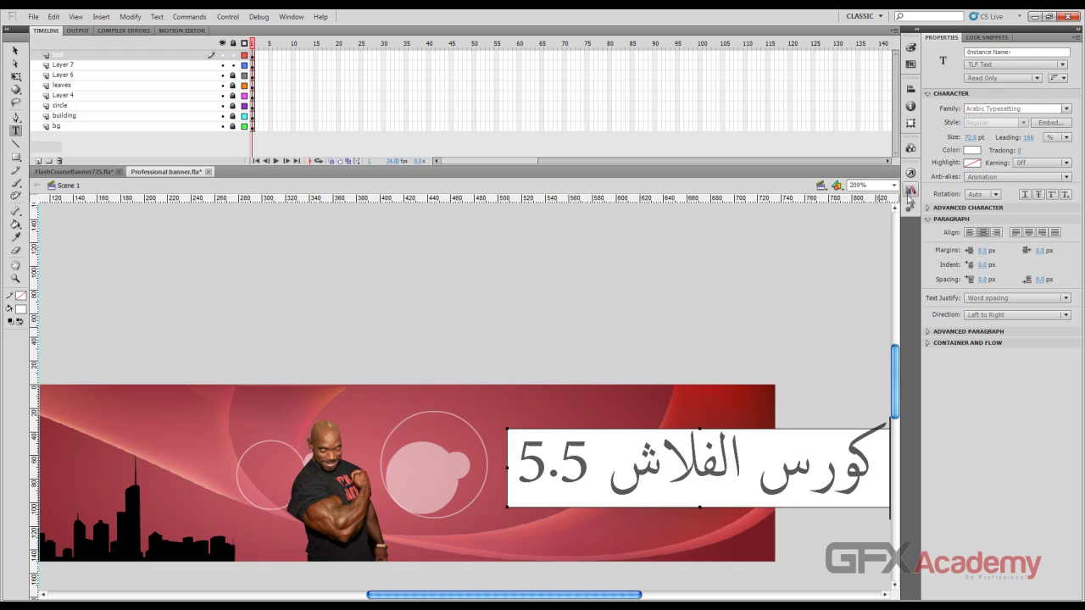
{"action": "type", "text": " الإح"}
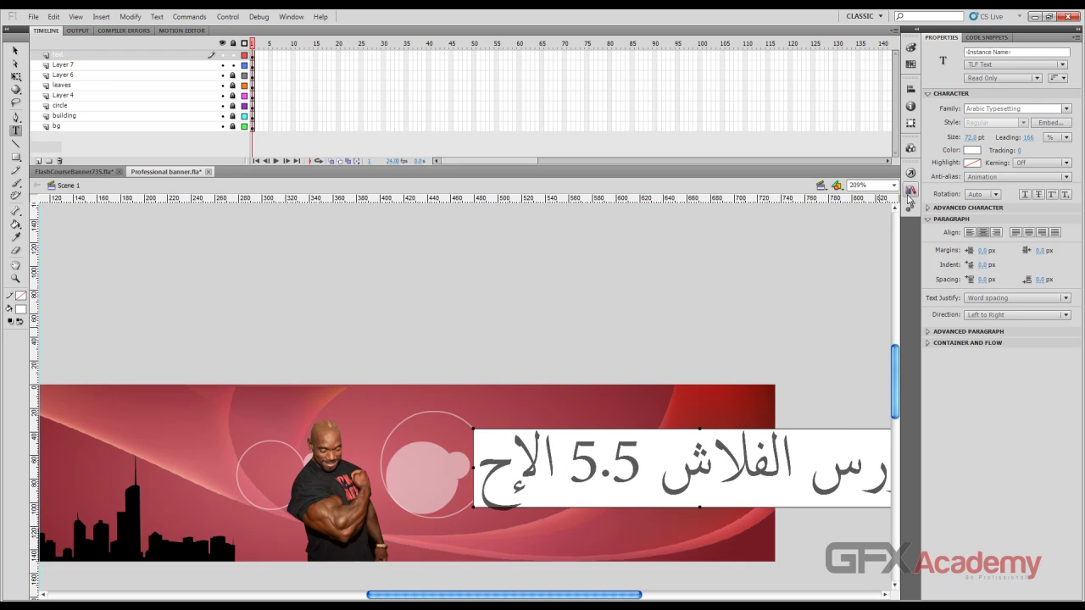
{"action": "type", "text": "ترافى"}
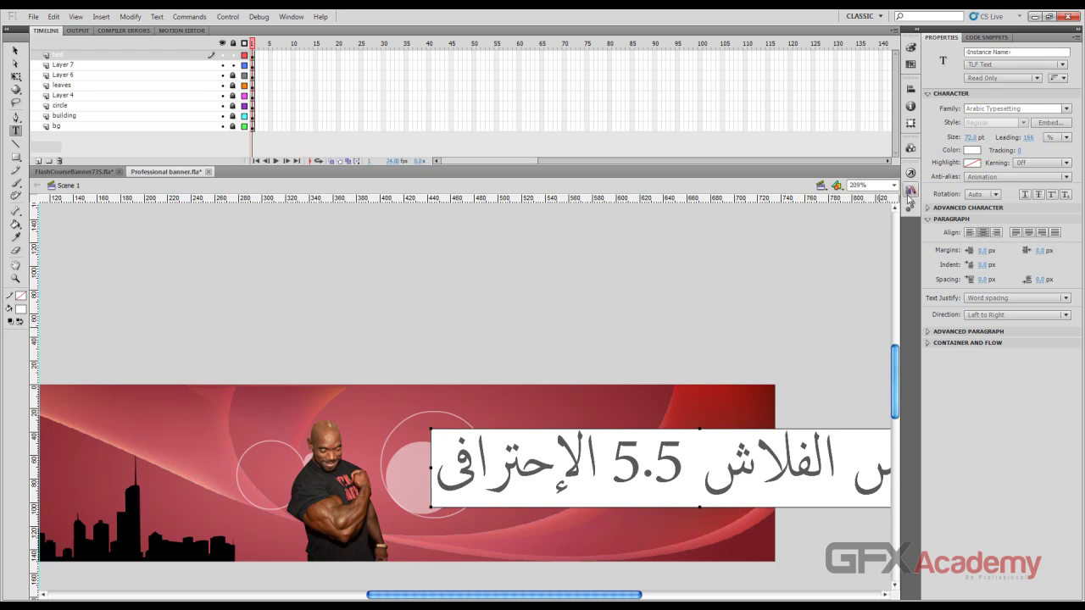
Reduce the heading's font size to 39 pt and move it inside the banner to about X 449, Y 12
{"action": "left_click", "coordinate": [16, 50]}
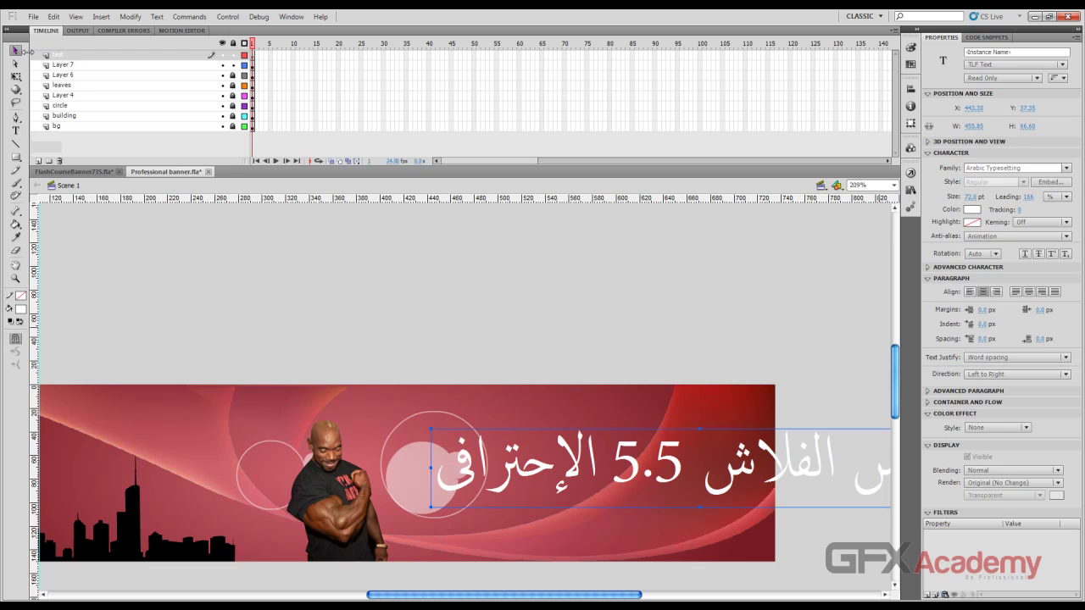
{"action": "left_click_drag", "start_coordinate": [729, 473], "coordinate": [589, 415]}
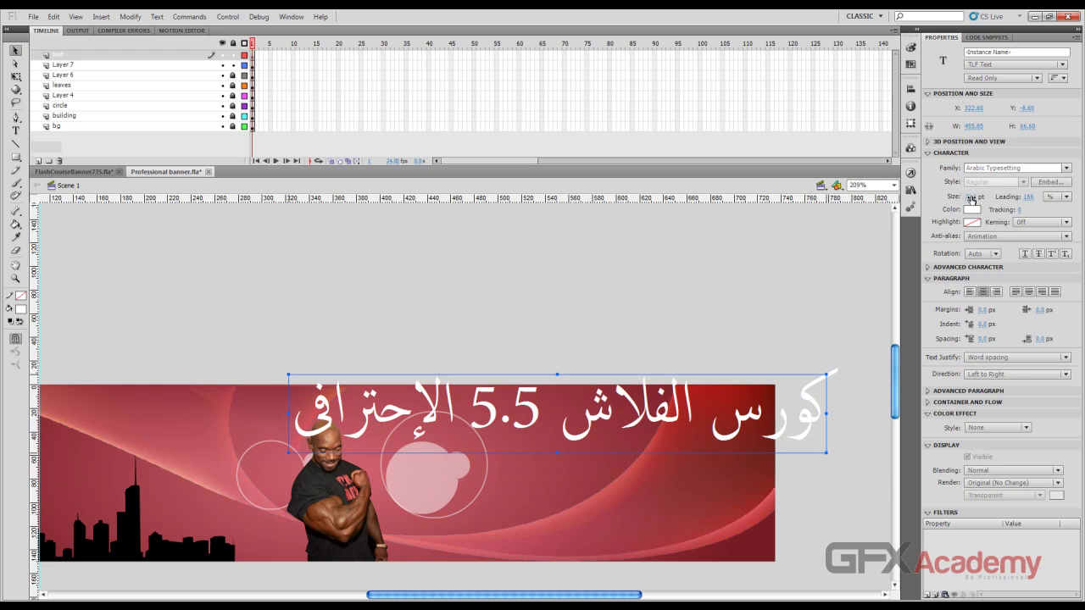
{"action": "left_click_drag", "start_coordinate": [971, 198], "coordinate": [726, 317]}
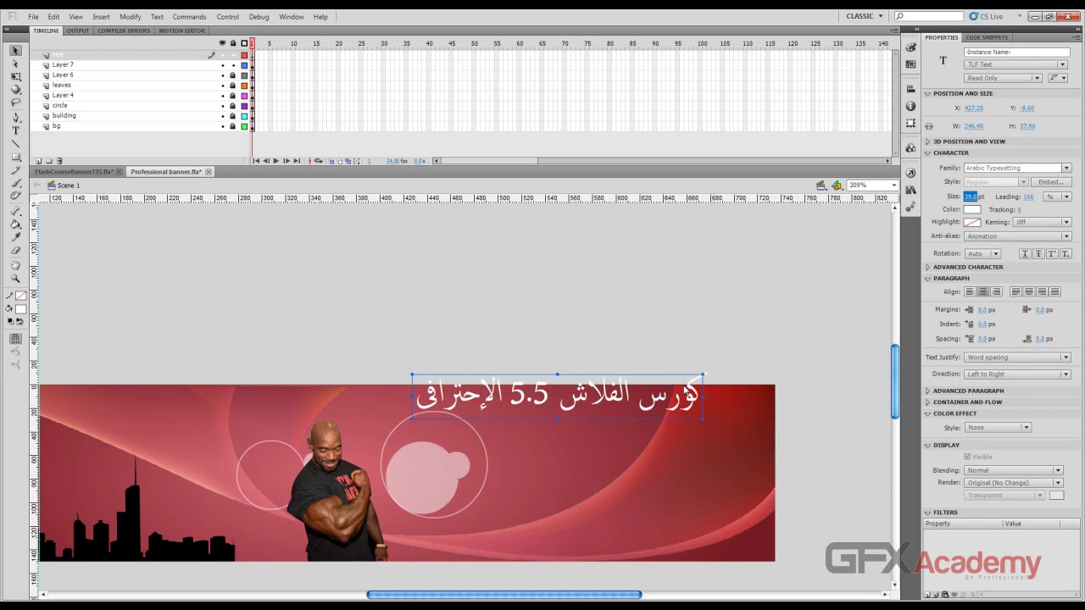
{"action": "left_click_drag", "start_coordinate": [659, 374], "coordinate": [685, 398]}
Test the movie to preview the heading on the banner, and close the preview
{"action": "key", "text": "ctrl+Return"}
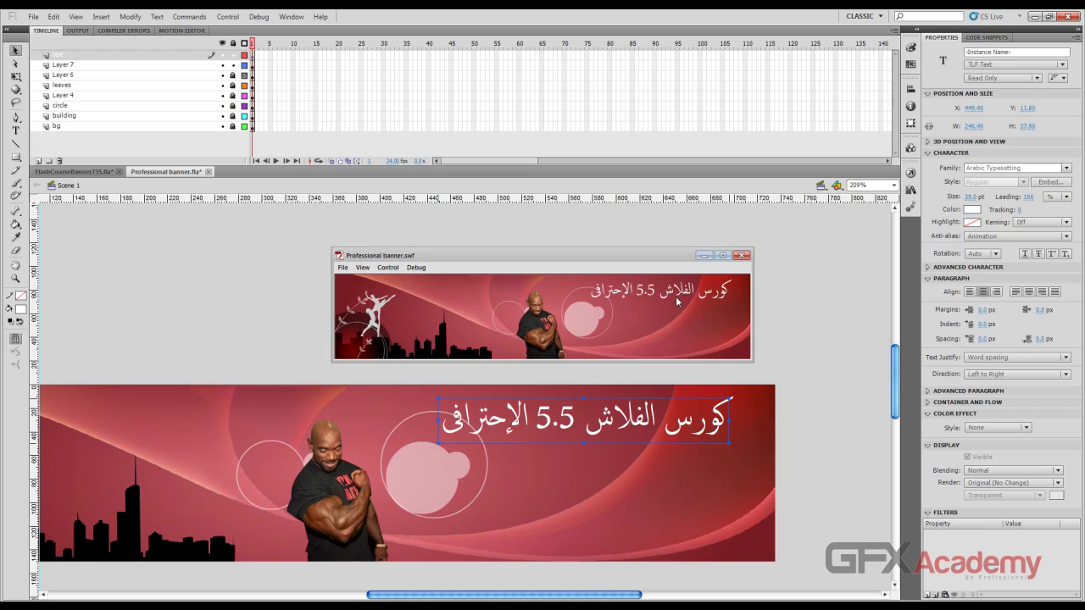
{"action": "left_click", "coordinate": [741, 255]}
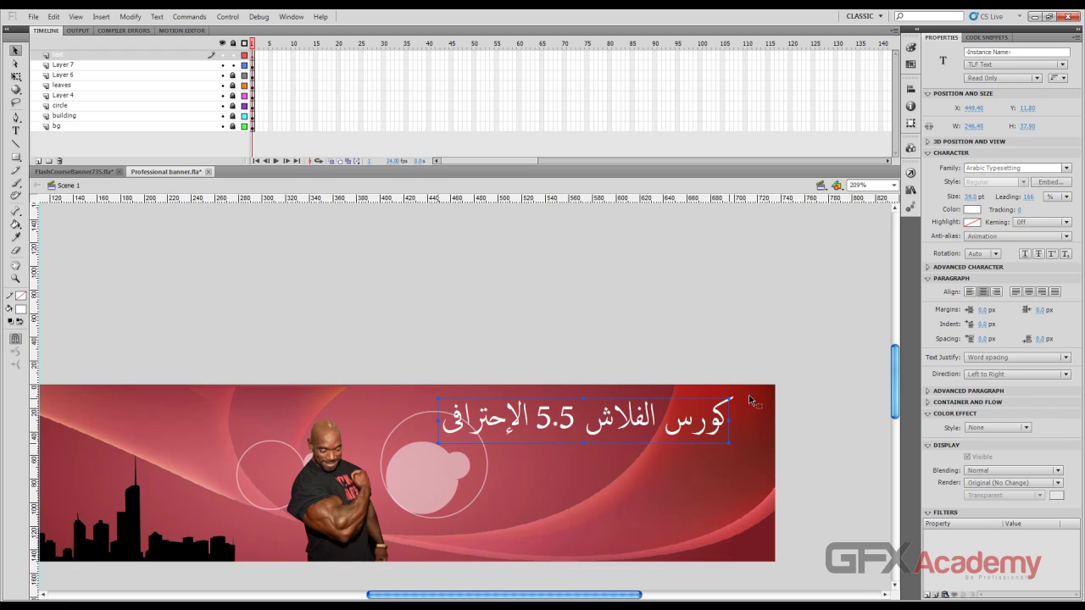
Set the heading's font size to 30 pt and move it to about X 529, Y 9 on the banner
{"action": "left_click_drag", "start_coordinate": [707, 427], "coordinate": [733, 427]}
{"action": "left_click", "coordinate": [968, 197]}
{"action": "type", "text": "38"}
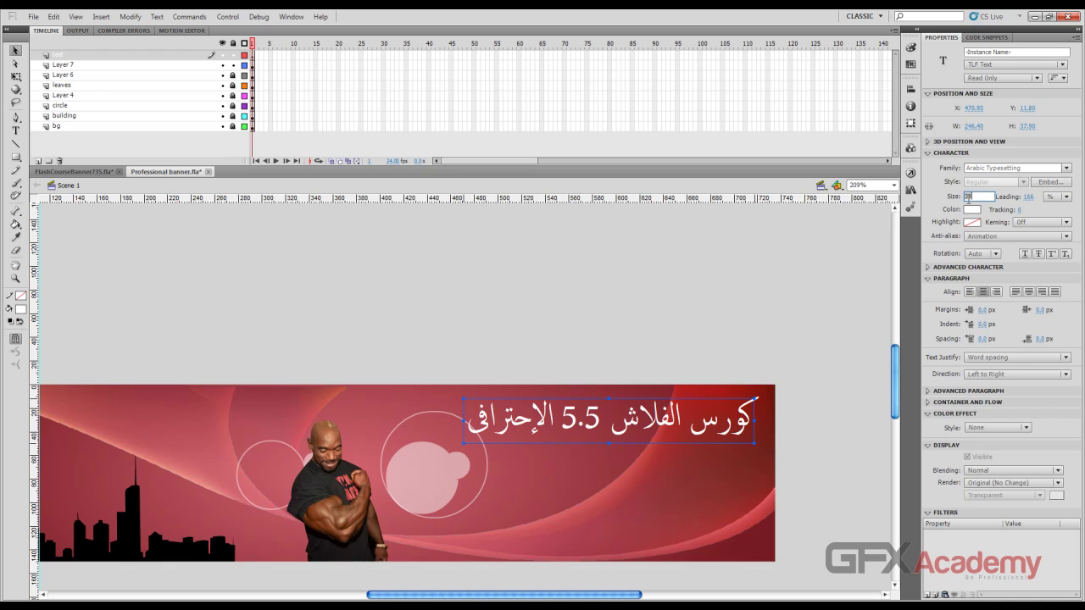
{"action": "key", "text": "Return"}
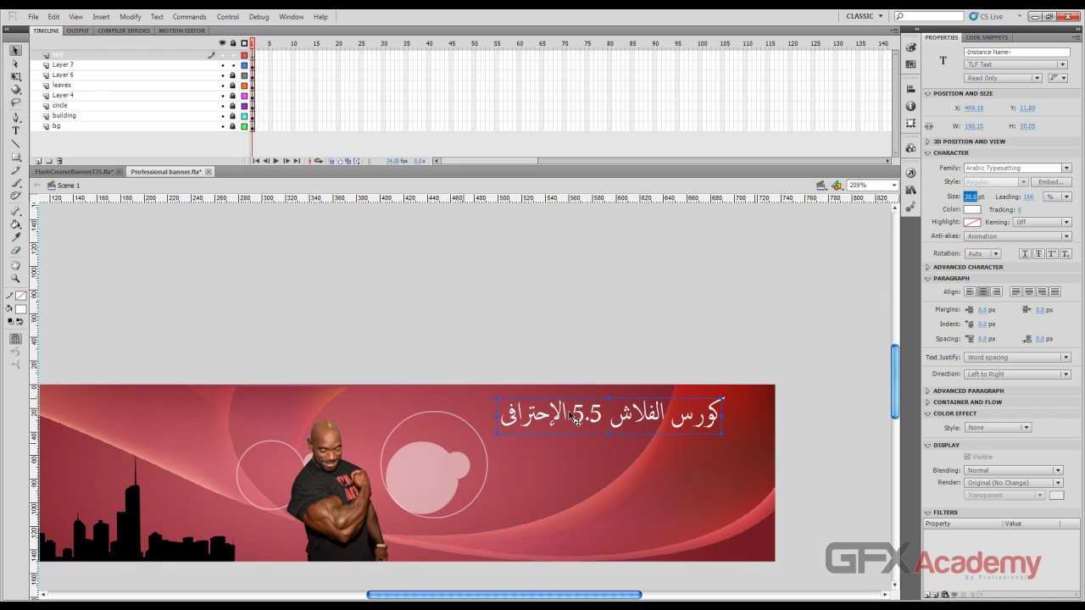
{"action": "left_click_drag", "start_coordinate": [576, 419], "coordinate": [617, 413]}
Set the heading's anti-aliasing to Use device fonts
{"action": "left_click", "coordinate": [1012, 239]}
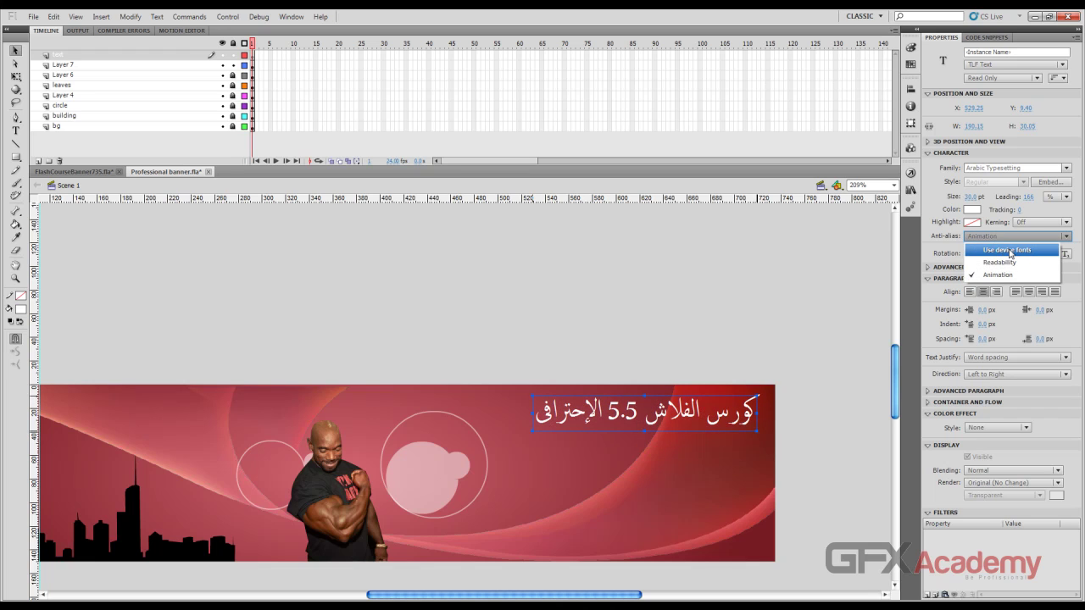
{"action": "left_click", "coordinate": [1009, 251]}
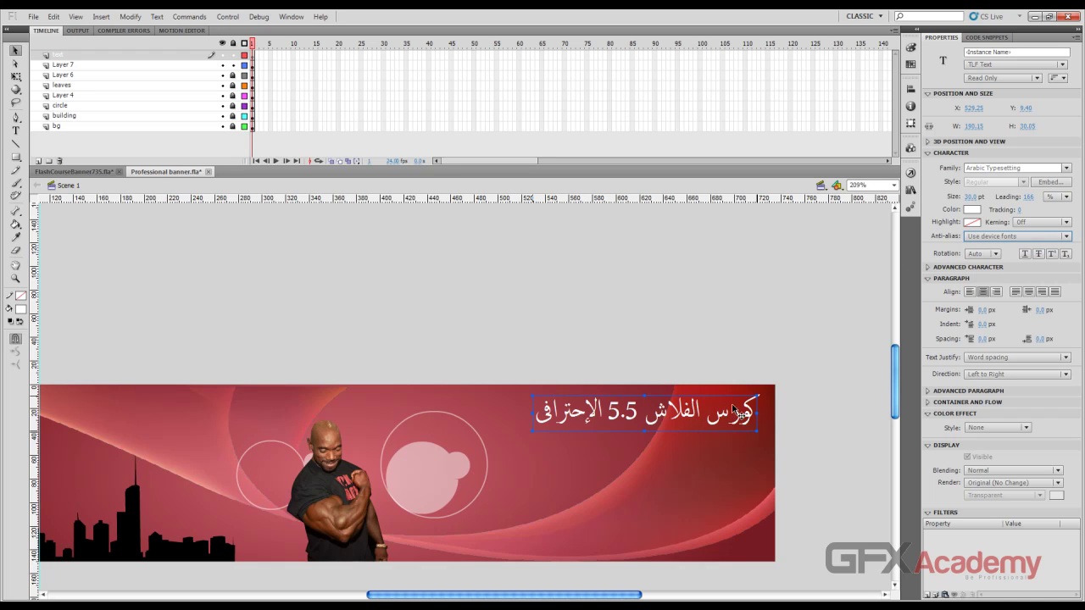
Try out the Arabic font families on the heading, starting from Andalus, and settle on GE SS
{"action": "left_click", "coordinate": [995, 167]}
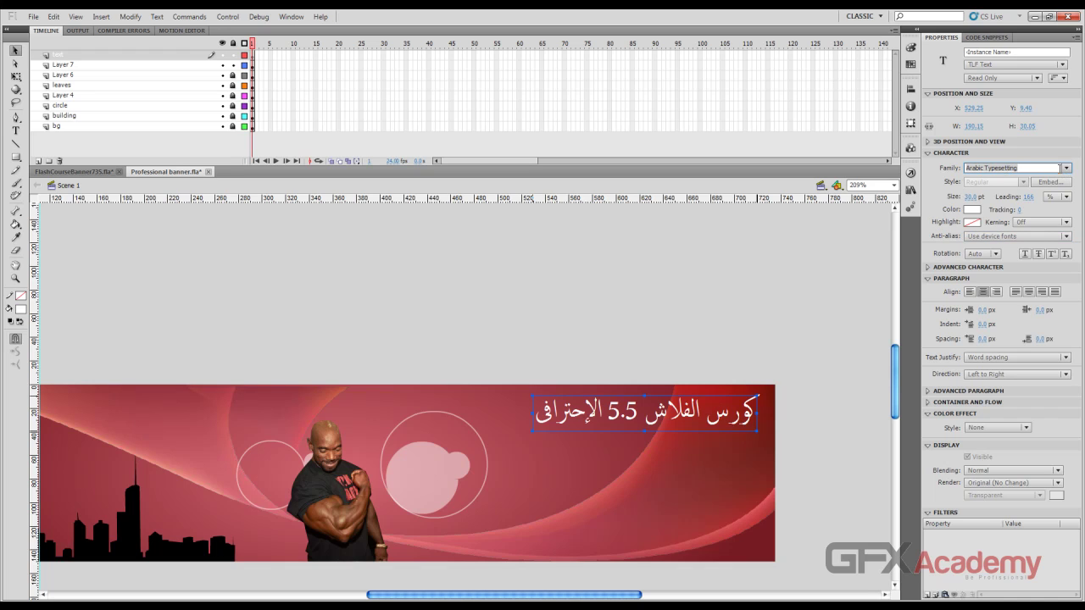
{"action": "left_click_drag", "start_coordinate": [1031, 170], "coordinate": [956, 167]}
{"action": "left_click", "coordinate": [1067, 168]}
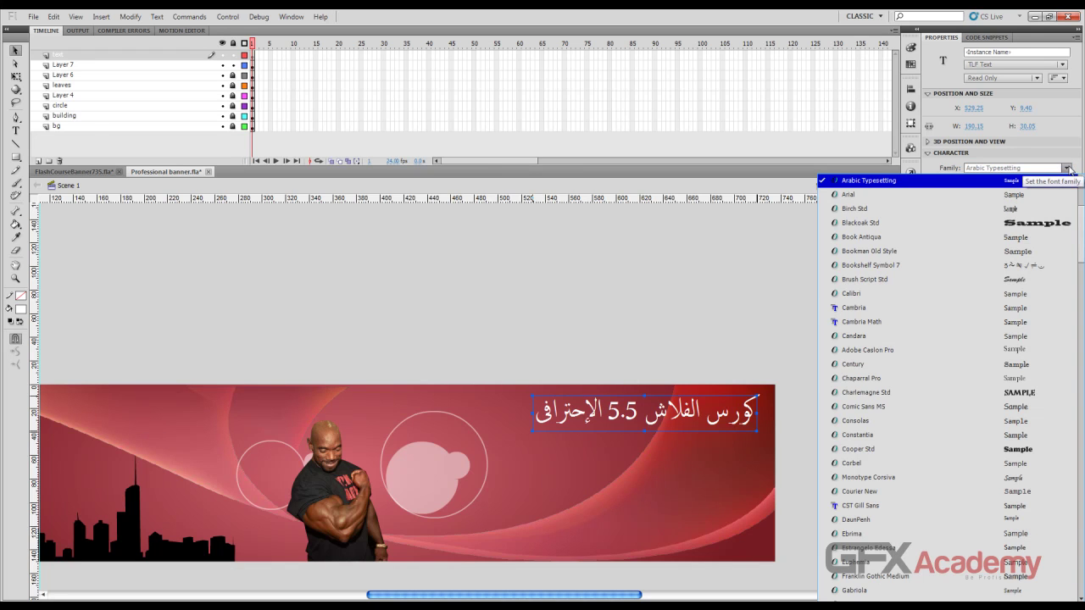
{"action": "left_click_drag", "start_coordinate": [1079, 254], "coordinate": [1082, 500]}
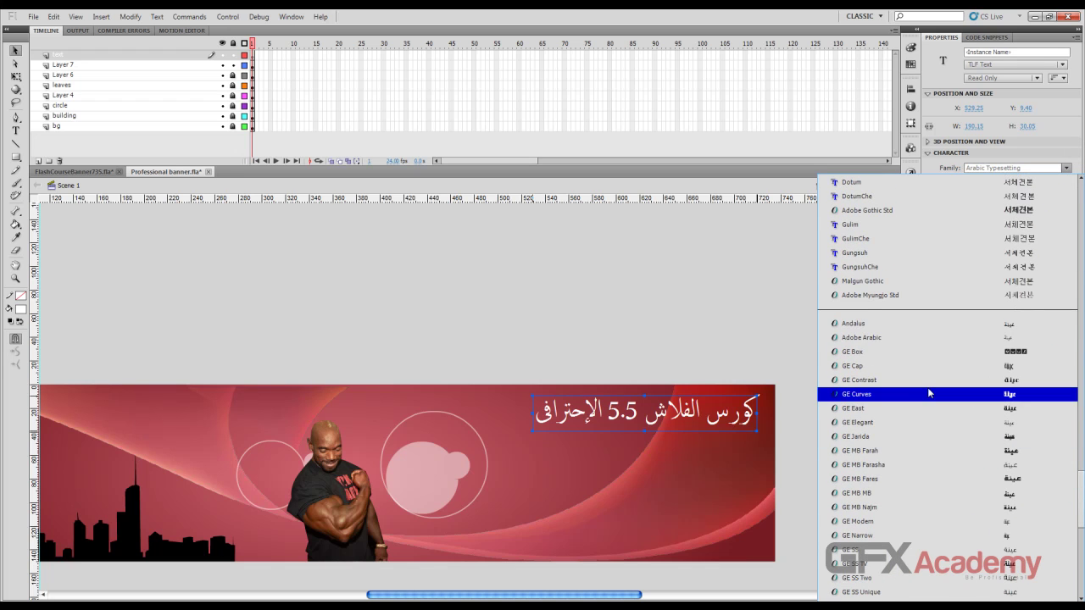
{"action": "left_click", "coordinate": [913, 323]}
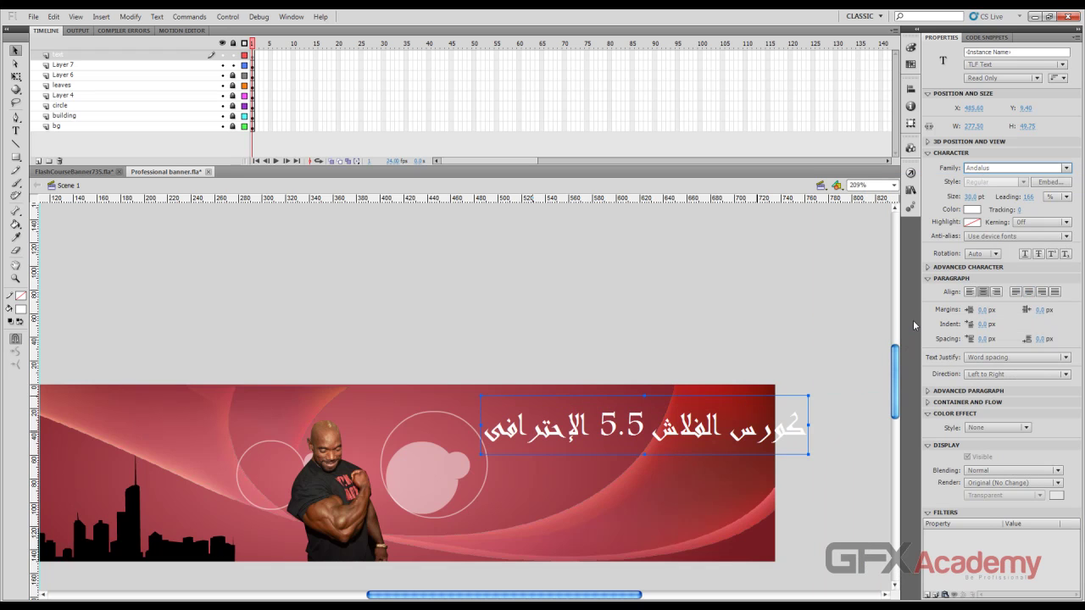
{"action": "key", "text": "Down"}
{"action": "key", "text": "Down"}
{"action": "key", "text": "Down"}
{"action": "key", "text": "Down"}
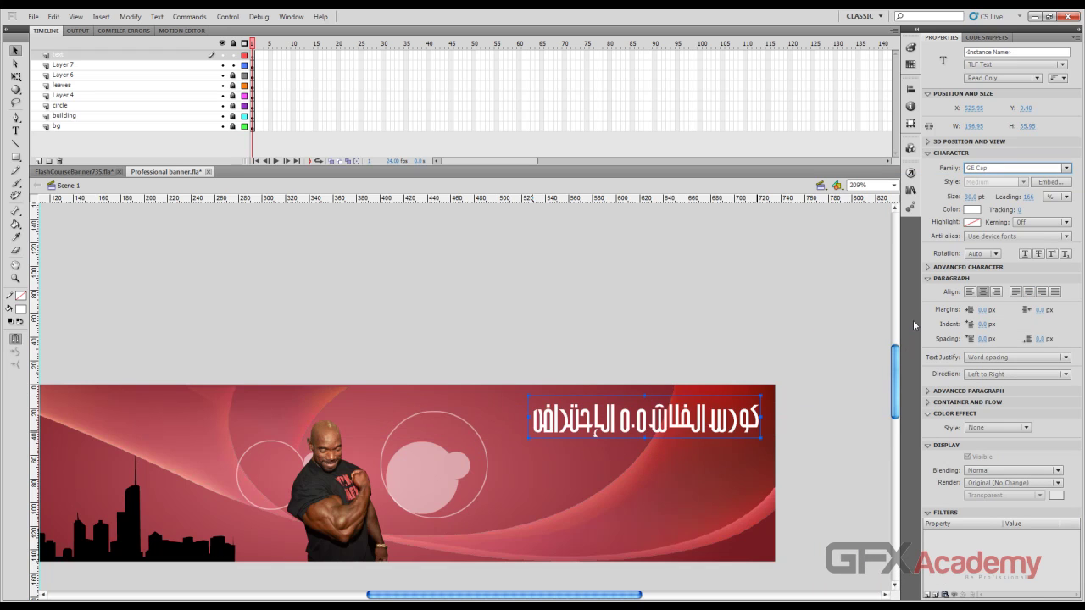
{"action": "key", "text": "Down"}
{"action": "key", "text": "Down"}
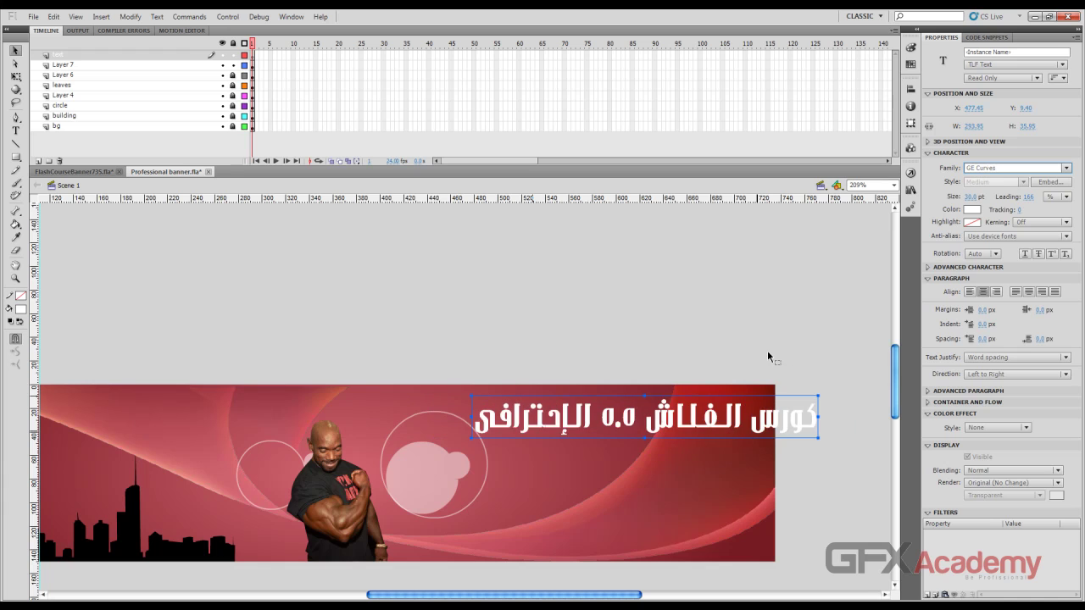
{"action": "key", "text": "Down"}
{"action": "key", "text": "Down"}
{"action": "key", "text": "Down"}
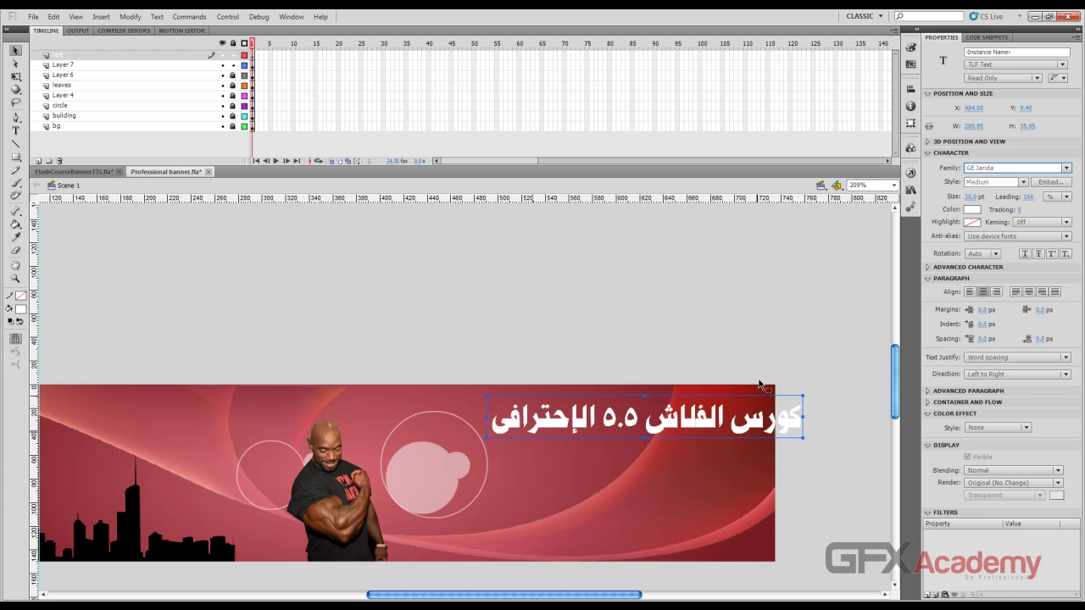
{"action": "key", "text": "Down"}
{"action": "key", "text": "Down"}
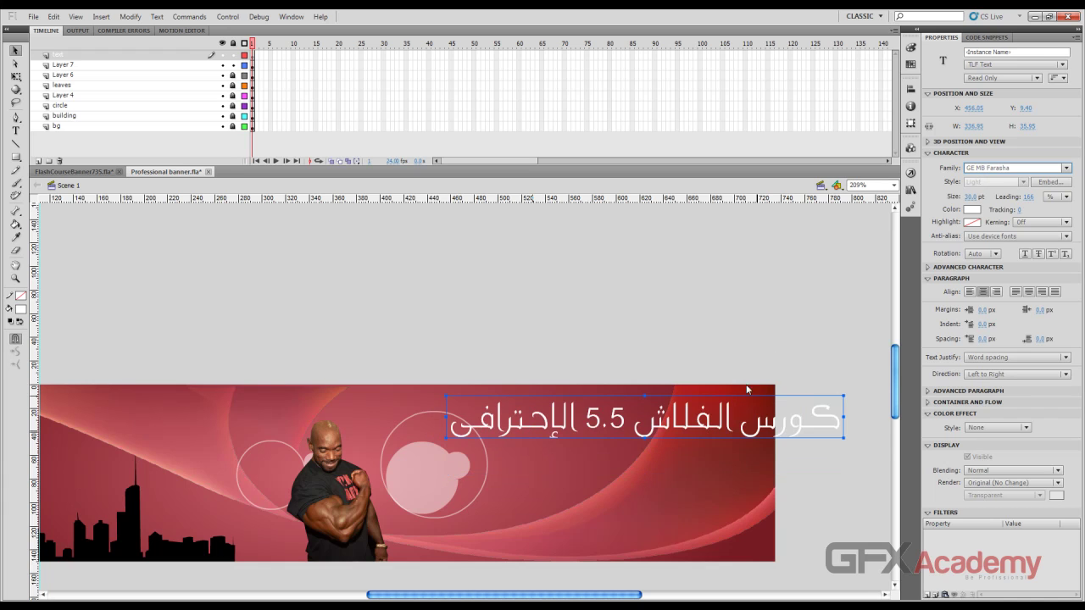
{"action": "key", "text": "Down"}
{"action": "key", "text": "Down"}
{"action": "key", "text": "Down"}
{"action": "key", "text": "Down"}
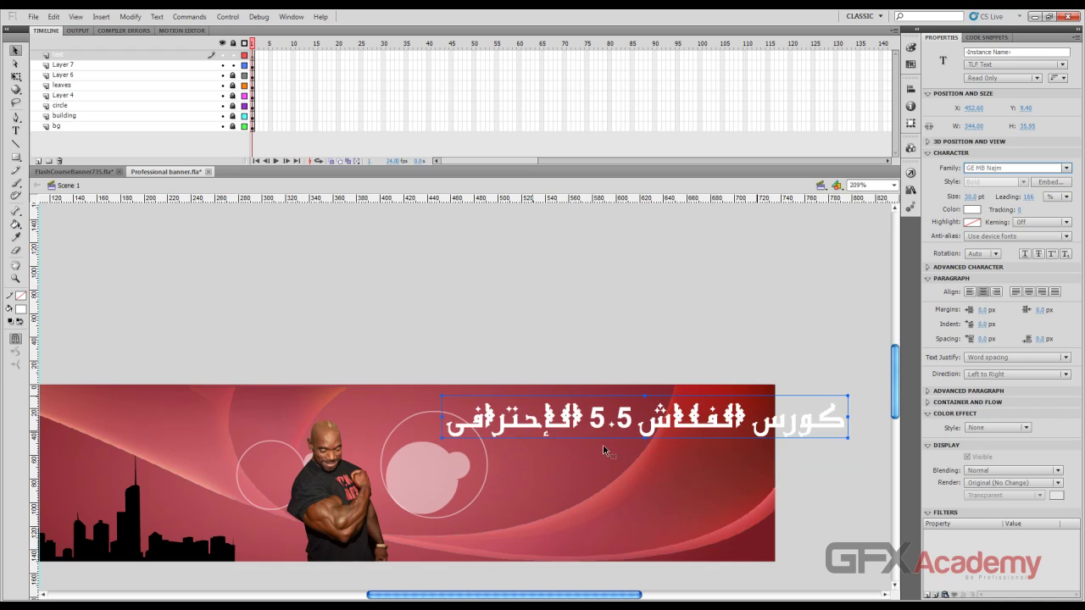
{"action": "key", "text": "Down"}
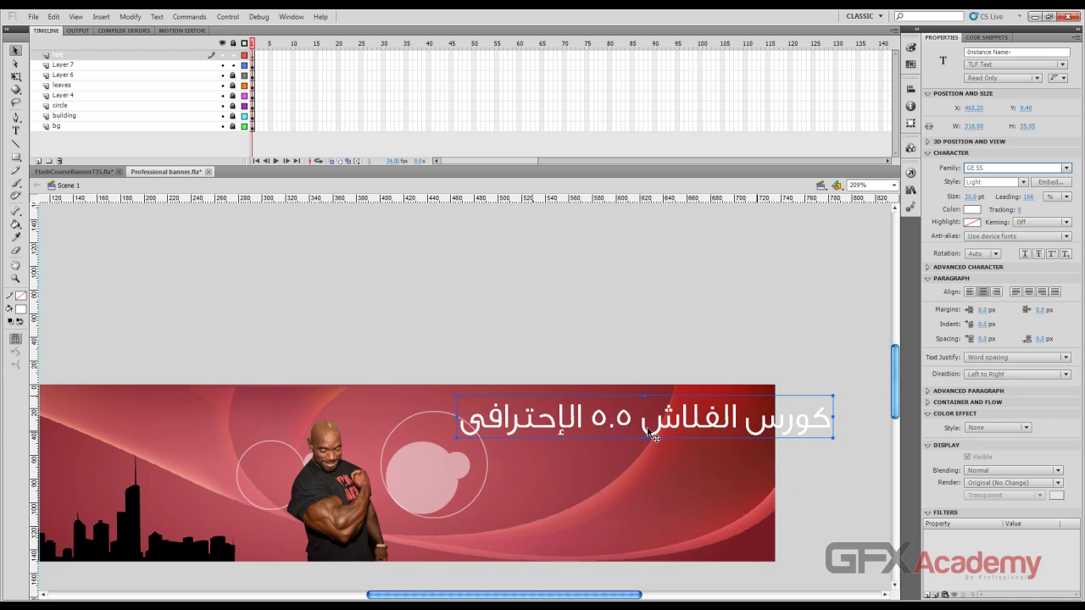
Set the heading's font size to 20 pt and move it to about X 513, Y 8 in the banner's upper right corner
{"action": "left_click", "coordinate": [975, 196]}
{"action": "type", "text": "28"}
{"action": "key", "text": "Return"}
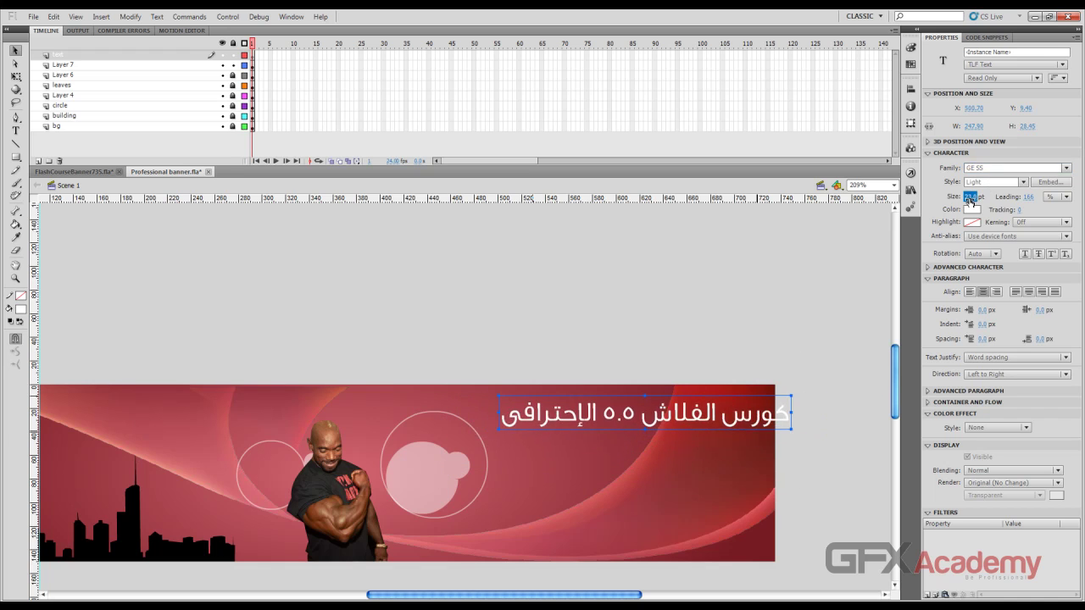
{"action": "mouse_move", "coordinate": [676, 412]}
{"action": "left_mouse_down"}
{"action": "mouse_move", "coordinate": [667, 415]}
{"action": "mouse_move", "coordinate": [695, 414]}
{"action": "left_mouse_up"}
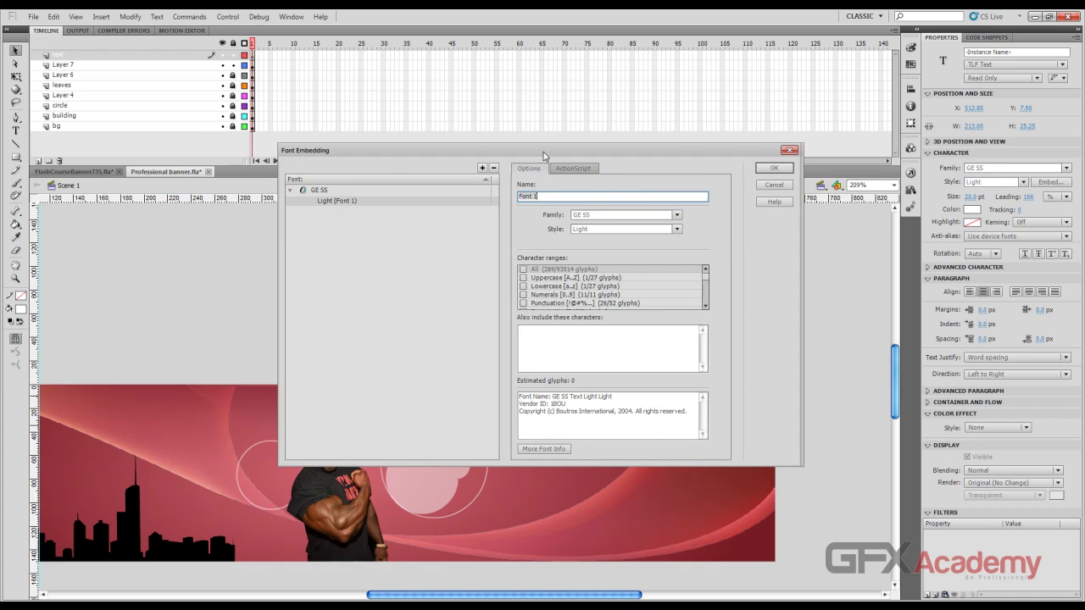
Embed the heading's GE SS Light font with the Uppercase, Lowercase and Numerals character ranges
{"action": "left_click_drag", "start_coordinate": [547, 150], "coordinate": [342, 117]}
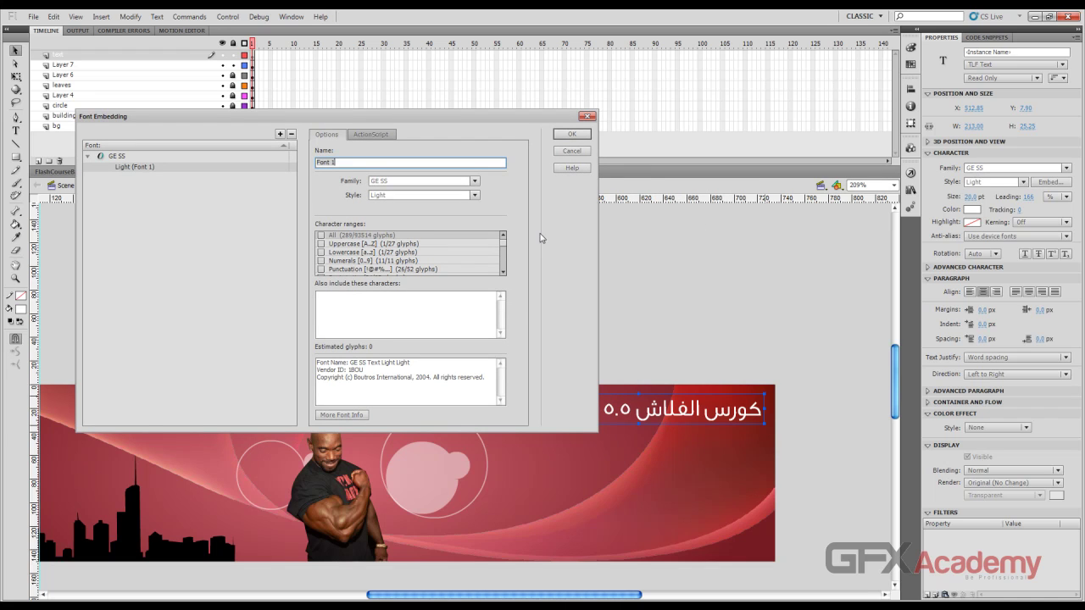
{"action": "left_click", "coordinate": [321, 244]}
{"action": "left_click", "coordinate": [321, 253]}
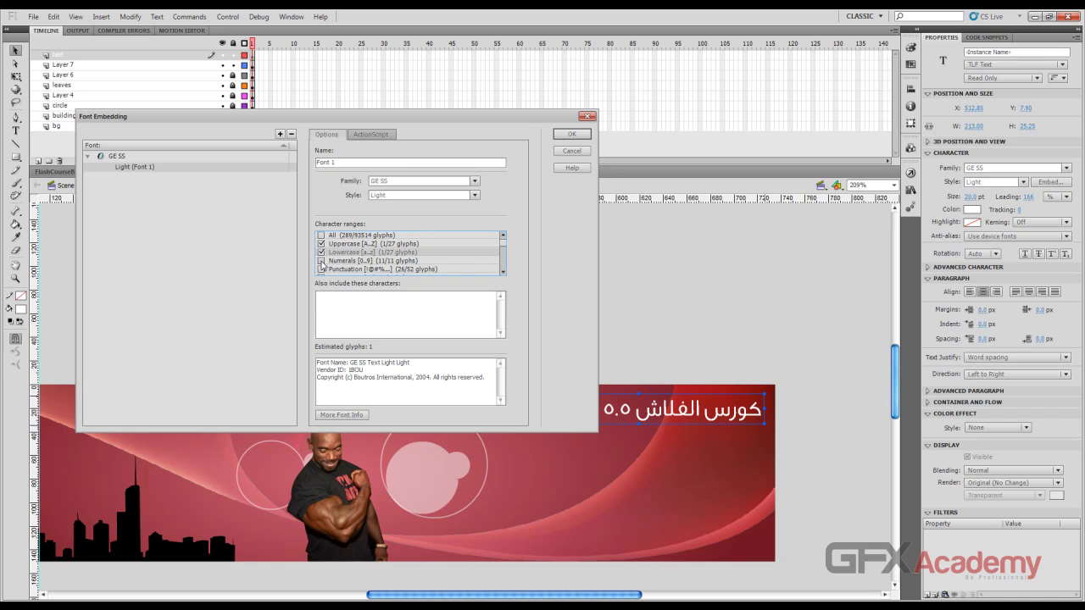
{"action": "left_click", "coordinate": [321, 261]}
{"action": "left_click_drag", "start_coordinate": [412, 117], "coordinate": [354, 96]}
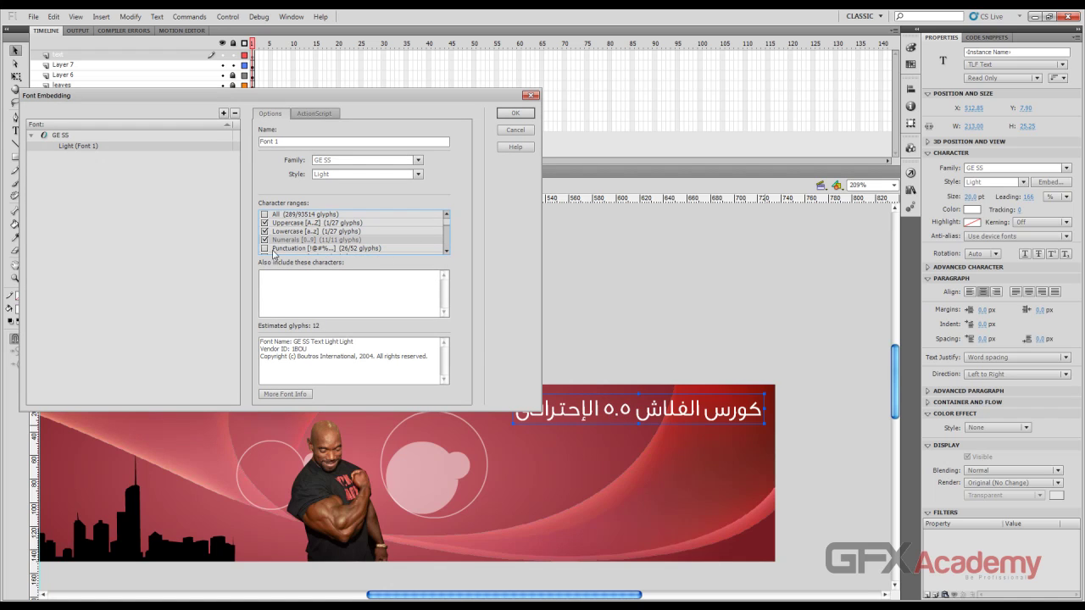
{"action": "left_click", "coordinate": [447, 252]}
{"action": "left_click", "coordinate": [447, 252]}
{"action": "left_click", "coordinate": [447, 252]}
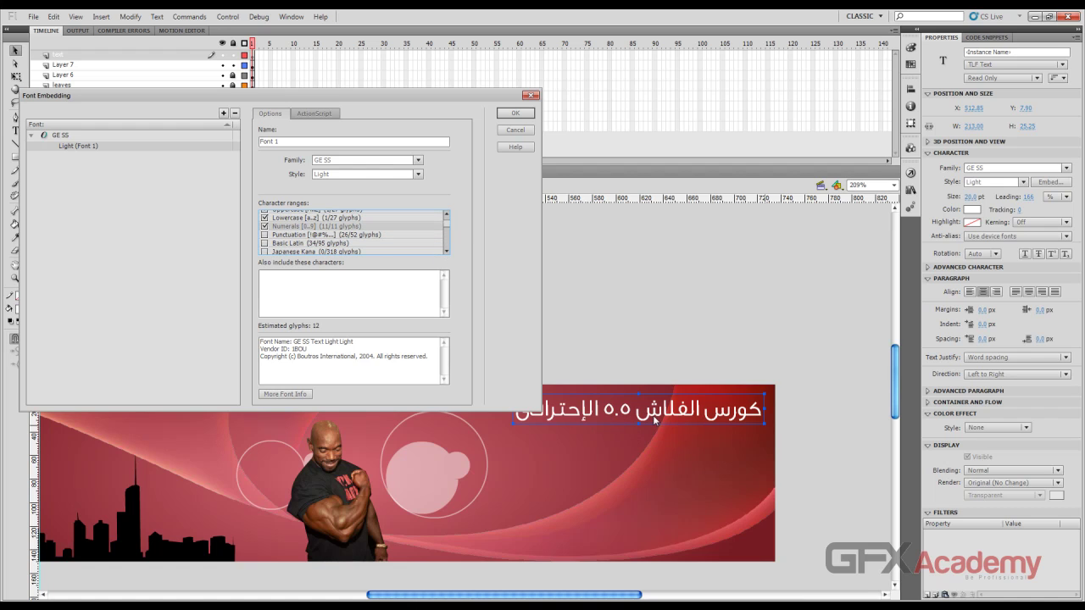
{"action": "left_click", "coordinate": [444, 248]}
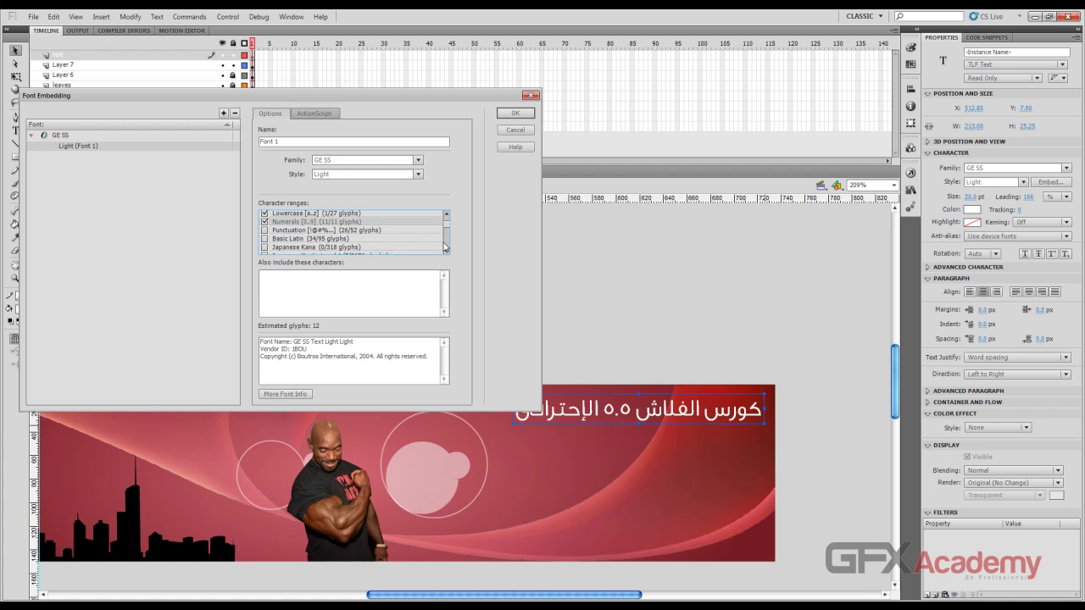
{"action": "left_click_drag", "start_coordinate": [448, 230], "coordinate": [449, 217]}
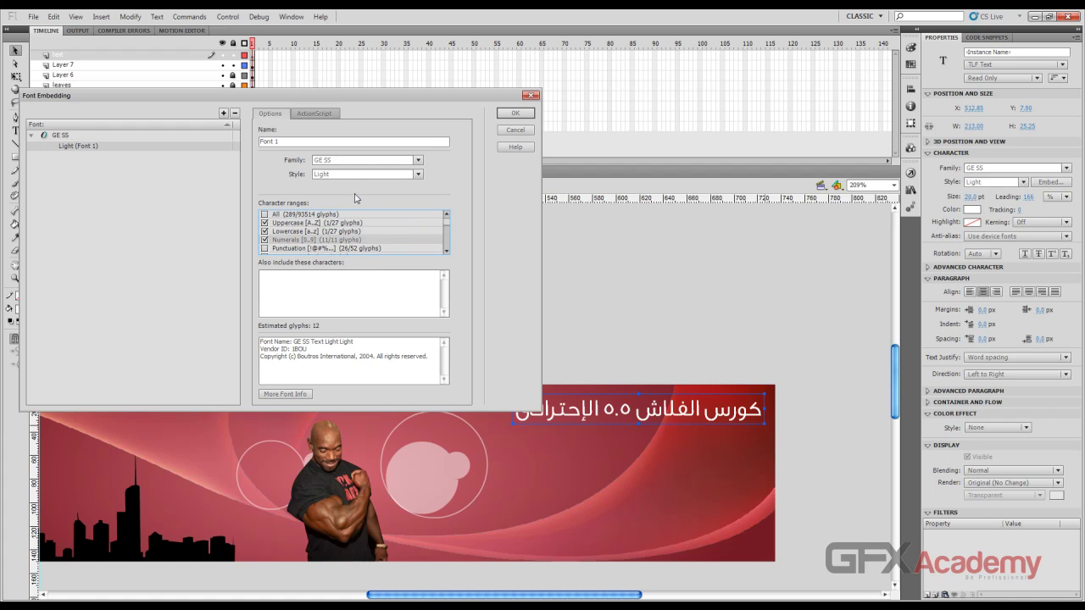
{"action": "left_click", "coordinate": [515, 114]}
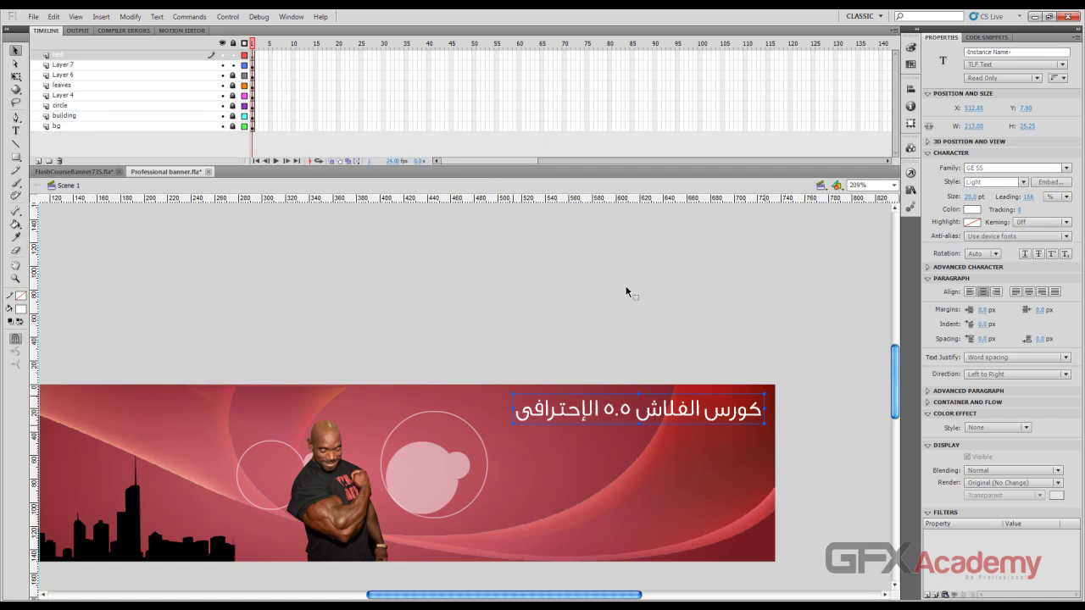
Test the movie to check how the Arabic heading renders in the published banner, and close the preview
{"action": "key", "text": "ctrl+Return"}
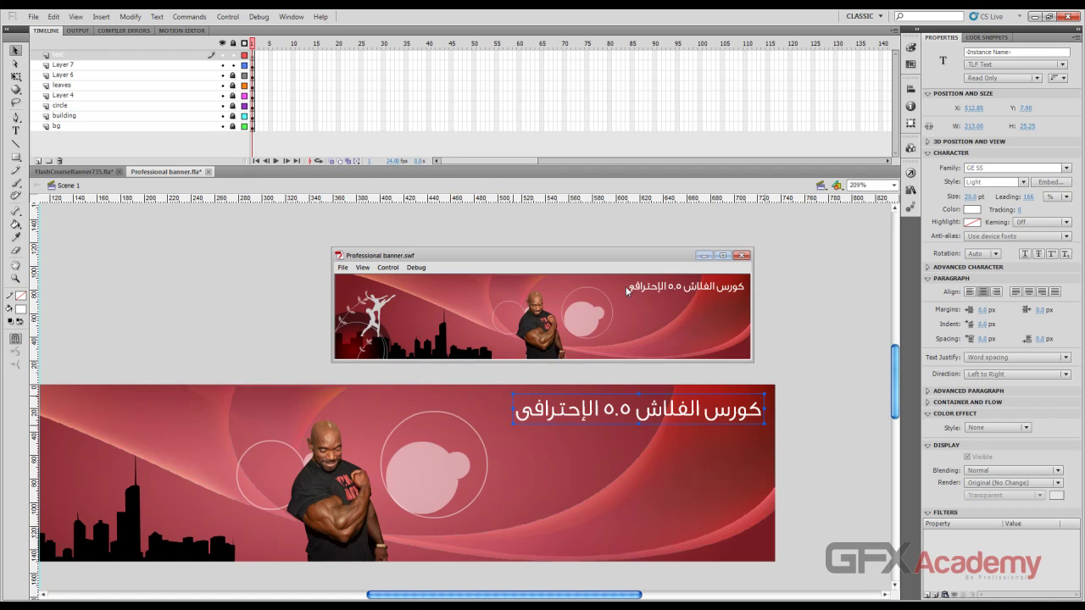
{"action": "left_click", "coordinate": [741, 255]}
{"action": "left_click", "coordinate": [797, 252]}
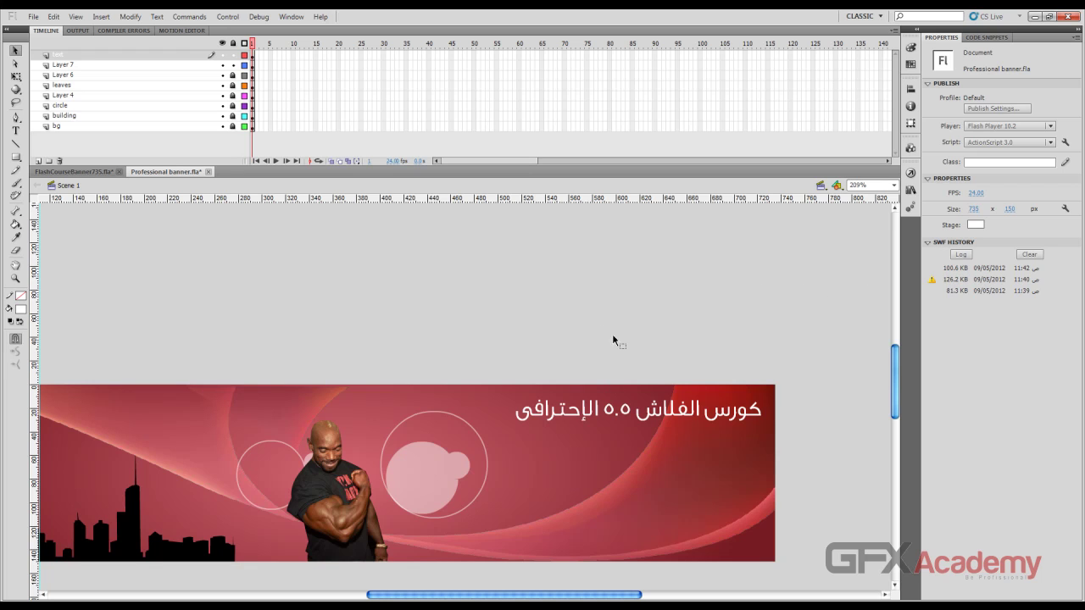
Examine the text elements in the reference banner FlashCourseBanner735.fla and return to Professional banner.fla
{"action": "scroll", "coordinate": [381, 263], "scroll_direction": "down", "scroll_amount": 1}
{"action": "left_click", "coordinate": [100, 172]}
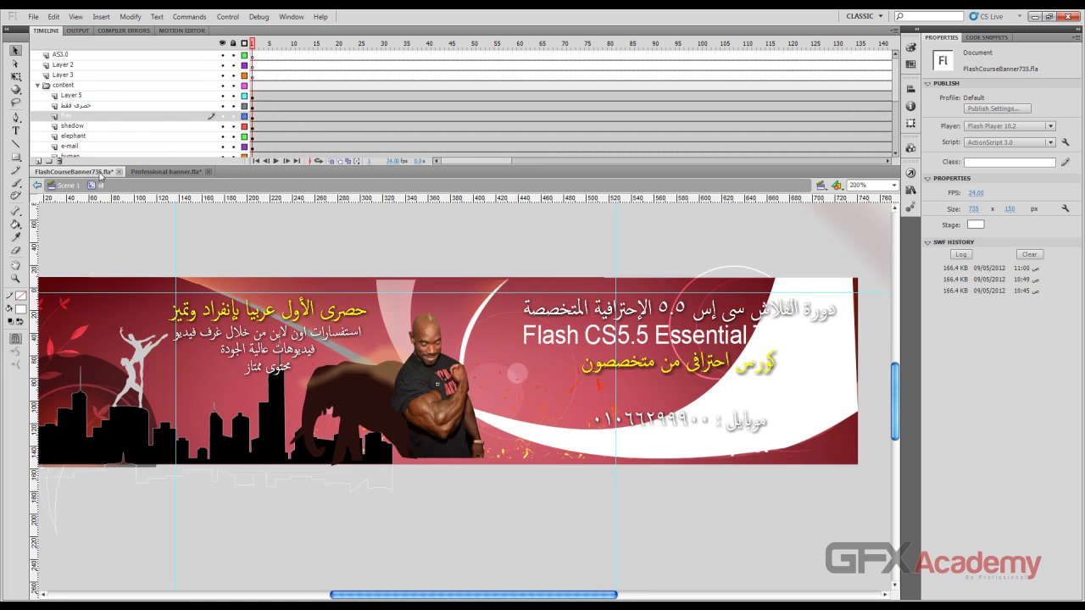
{"action": "left_click", "coordinate": [710, 370]}
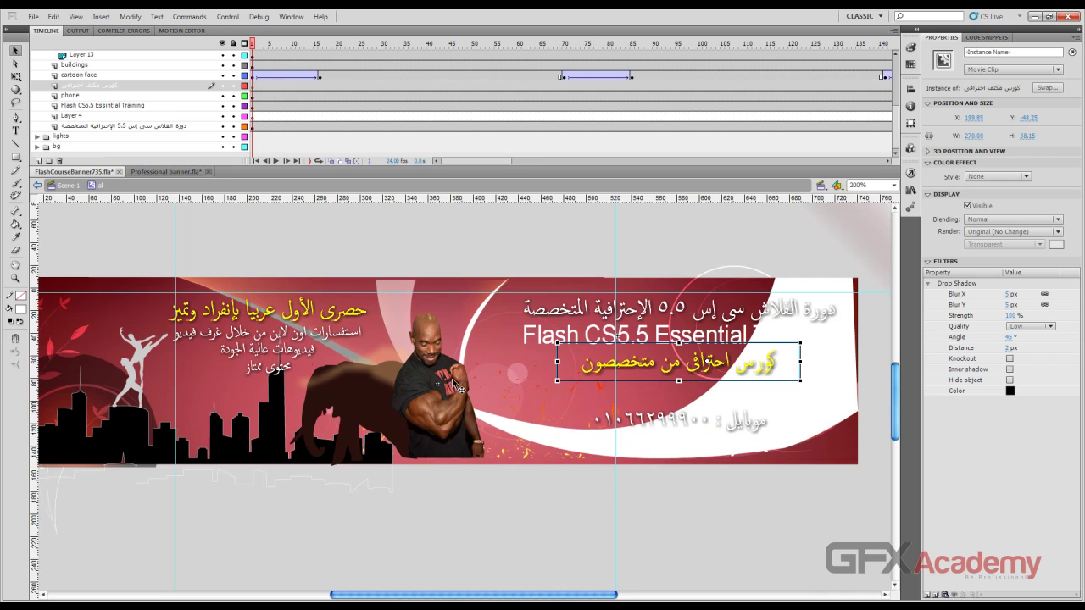
{"action": "left_click", "coordinate": [673, 427]}
{"action": "left_click", "coordinate": [646, 334]}
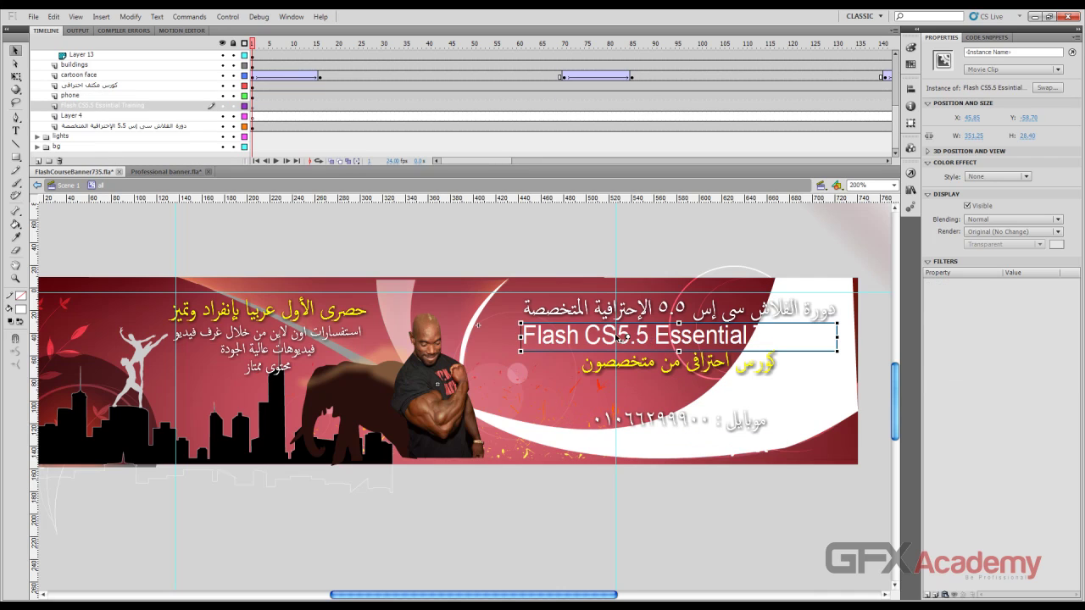
{"action": "left_click", "coordinate": [157, 172]}
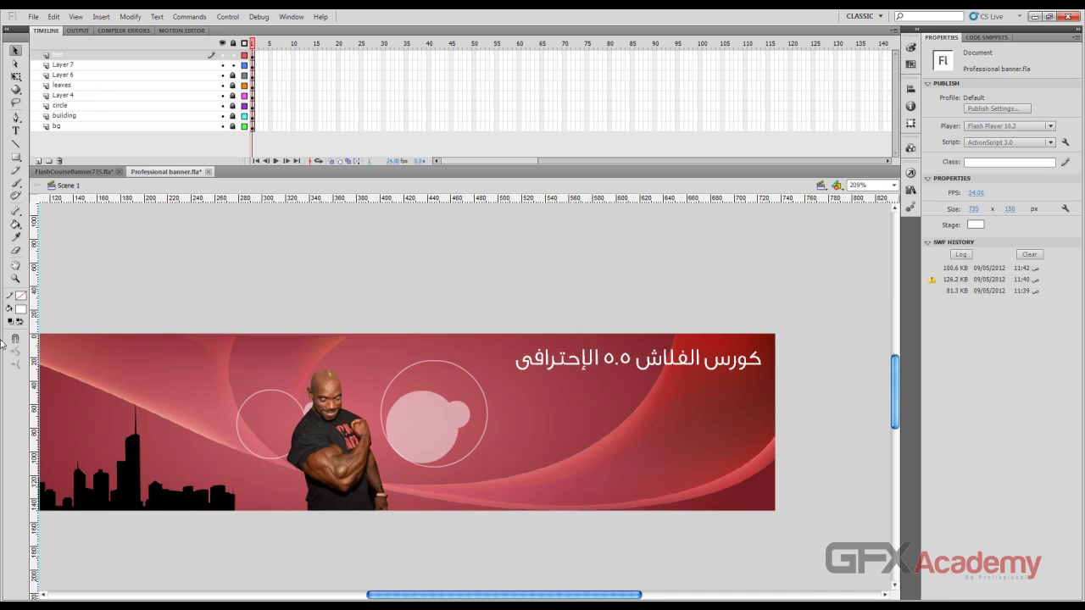
Add the text "Flash ٥.٥ Professional Course" below the Arabic heading at about X 445, Y 79
{"action": "left_click", "coordinate": [16, 130]}
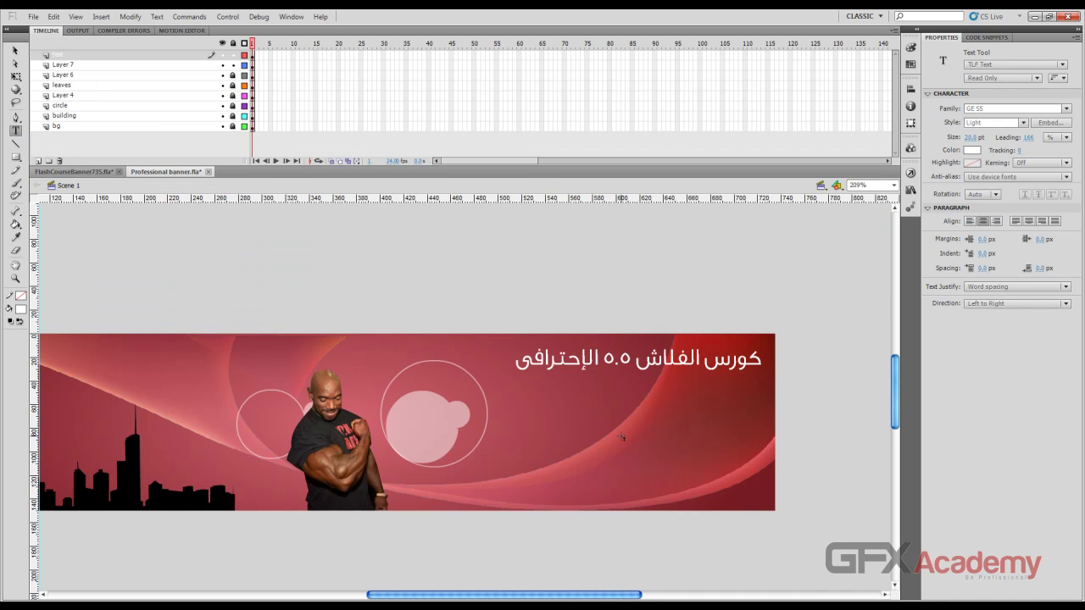
{"action": "left_click", "coordinate": [575, 430]}
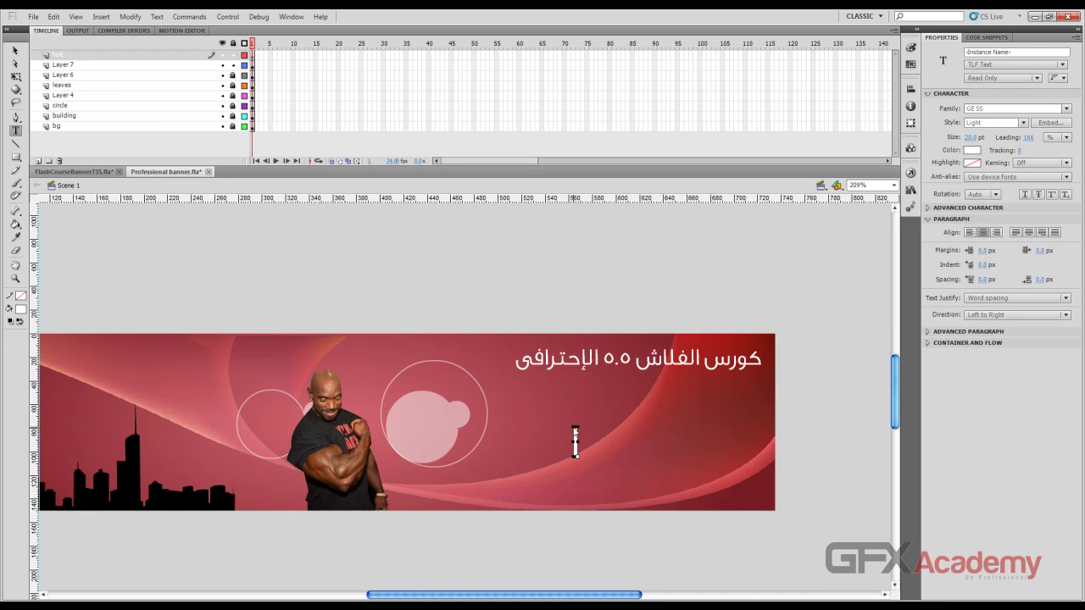
{"action": "type", "text": "Flash P"}
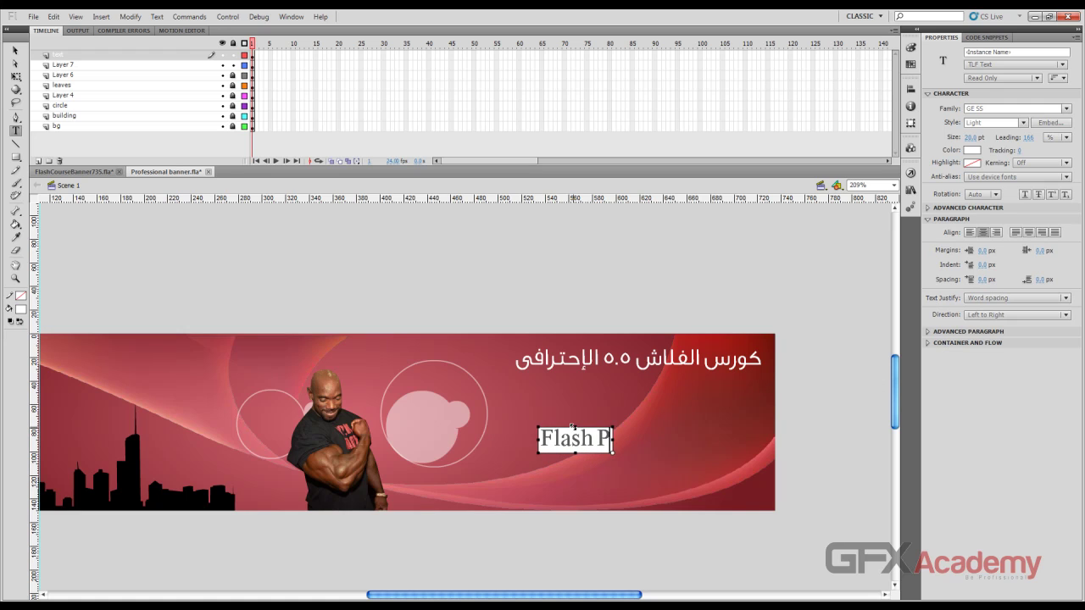
{"action": "type", "text": "rofessio"}
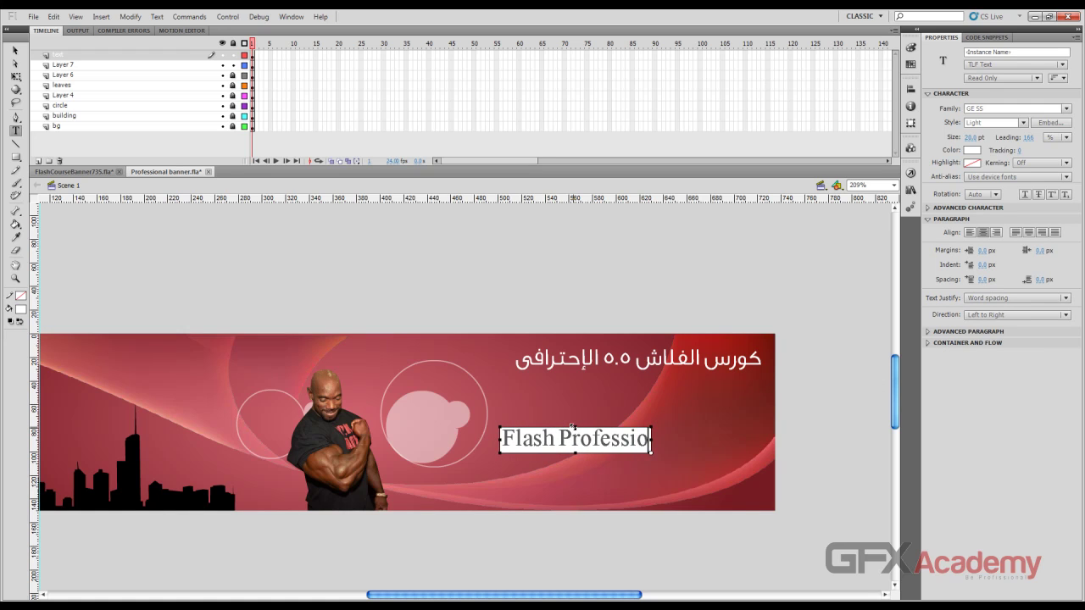
{"action": "type", "text": "nal"}
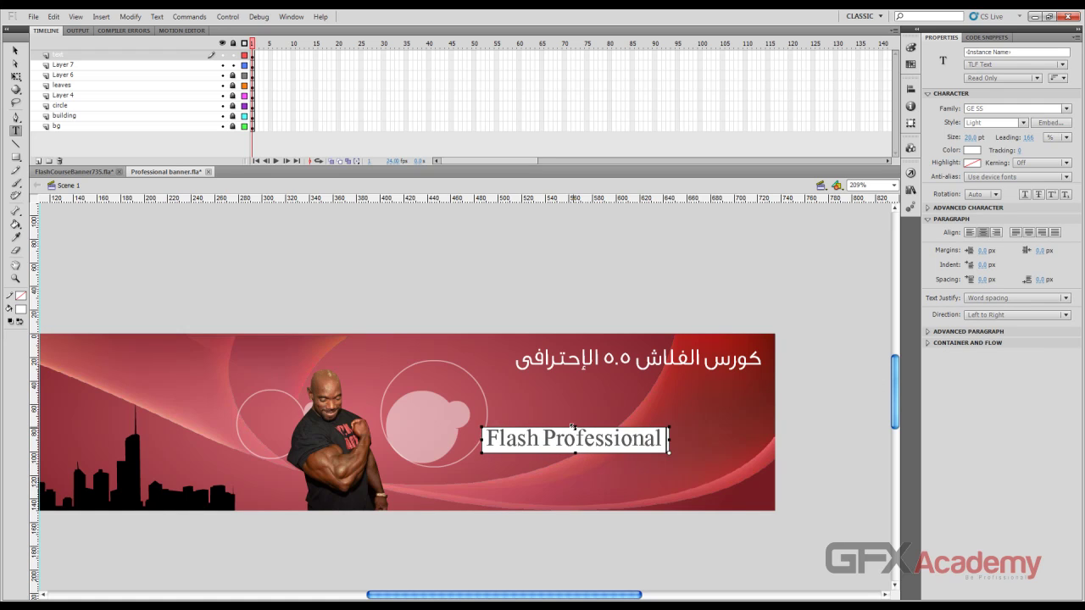
{"action": "type", "text": " Cou"}
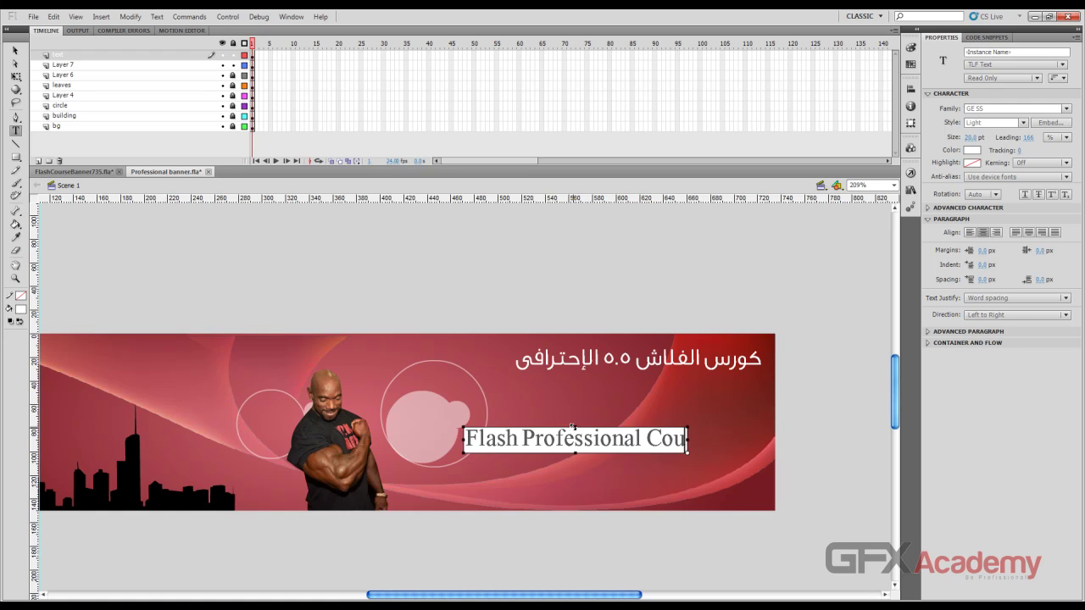
{"action": "type", "text": "rse"}
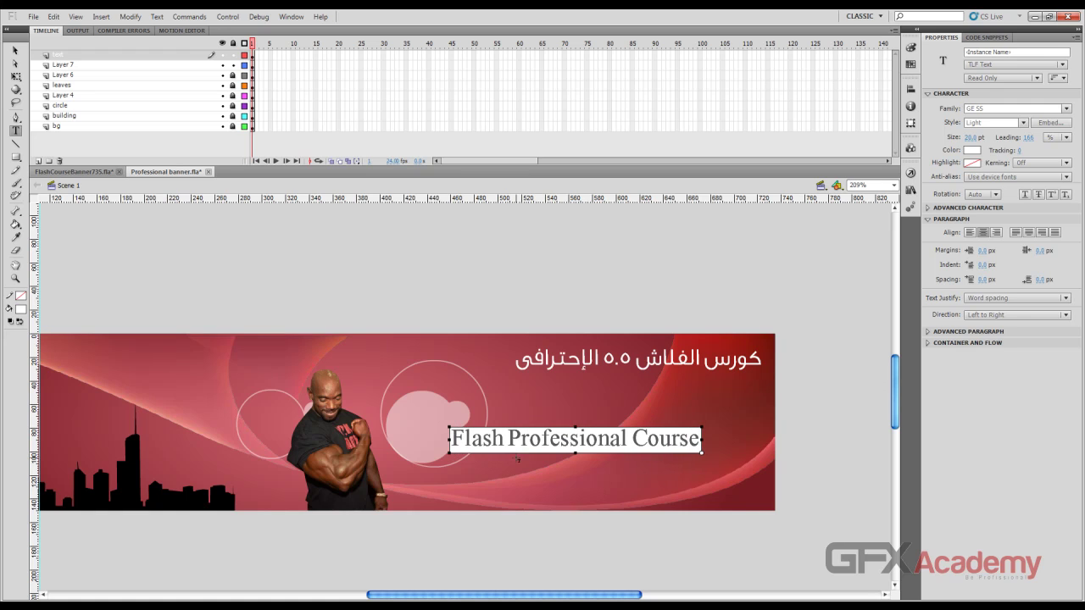
{"action": "type", "text": " ٥.٥"}
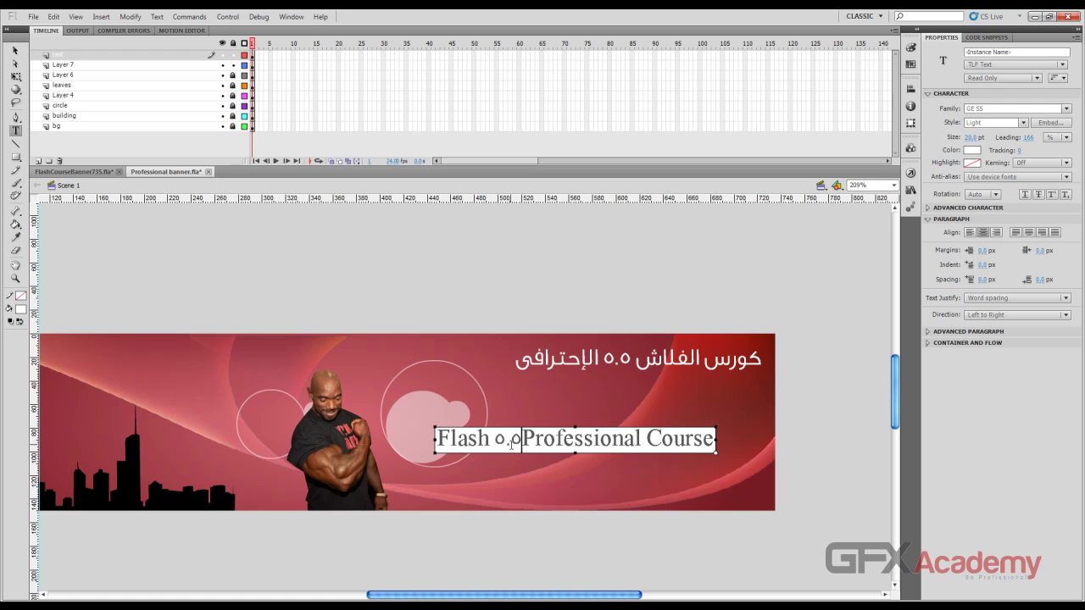
{"action": "left_click", "coordinate": [14, 50]}
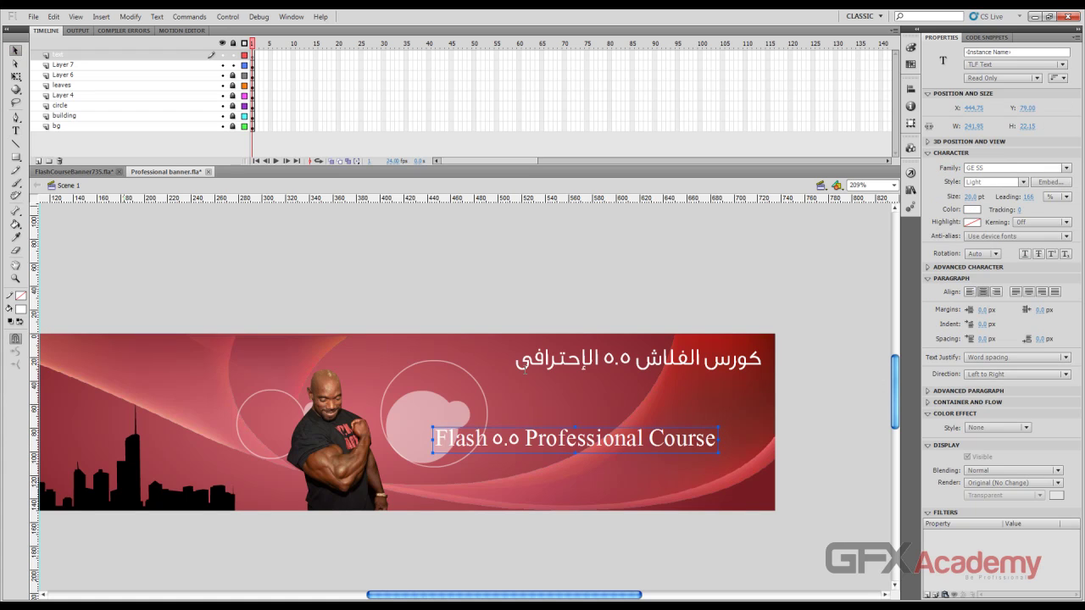
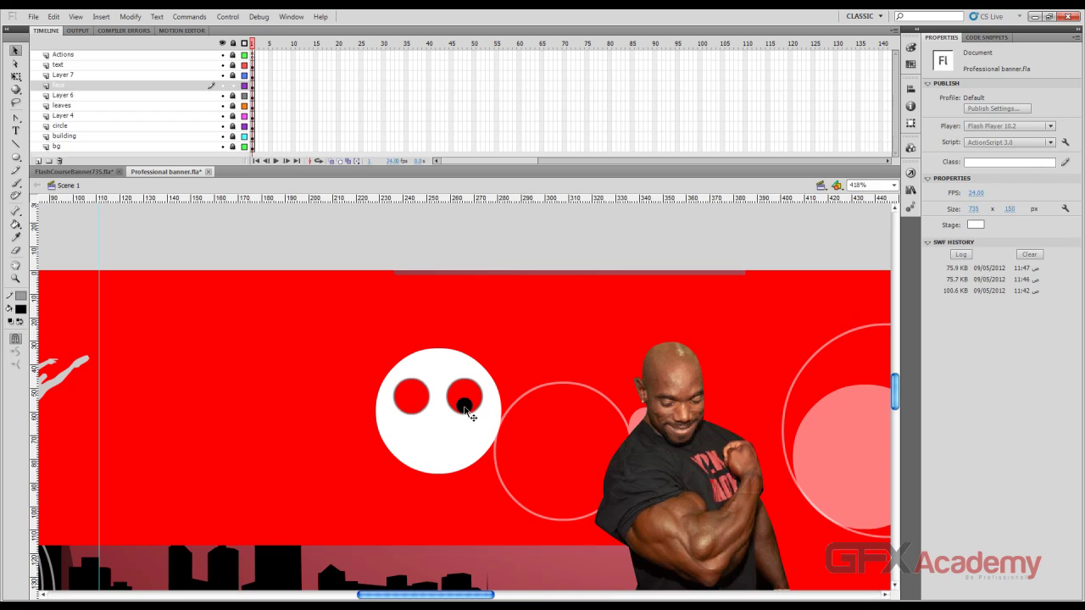
Duplicate the black pupil into the white face's left eye and fill both eyes white around the pupils
{"action": "left_click_drag", "start_coordinate": [472, 410], "coordinate": [417, 408]}
{"action": "left_click", "coordinate": [430, 236]}
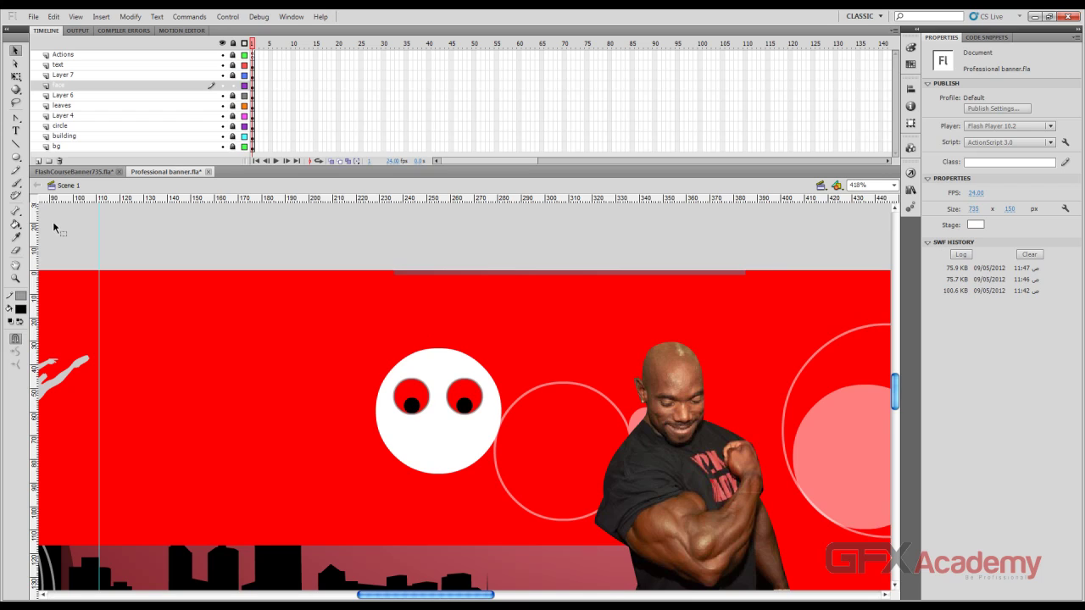
{"action": "left_click", "coordinate": [15, 223]}
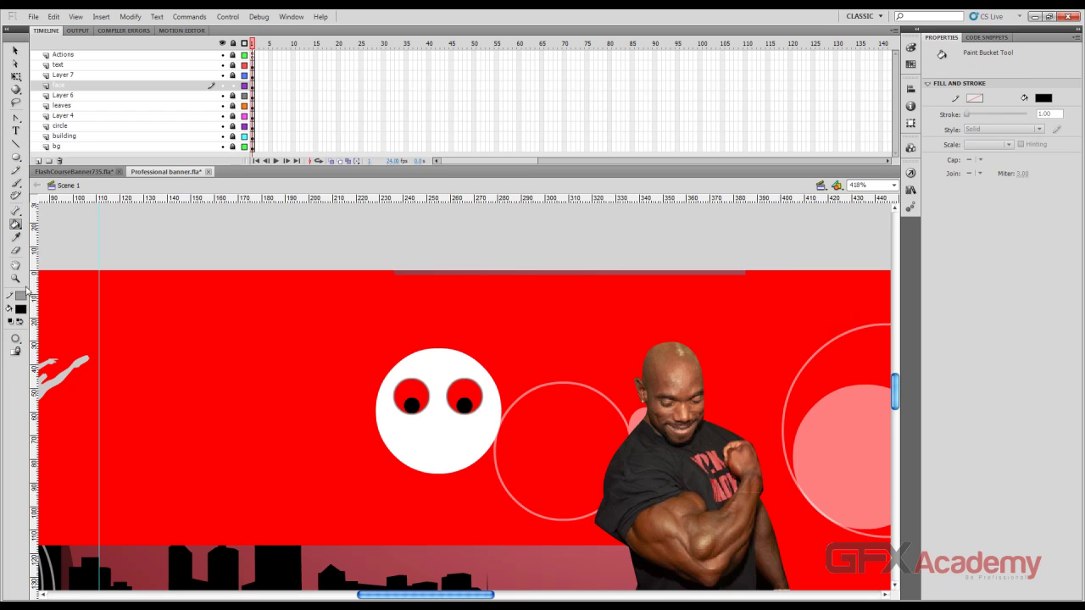
{"action": "left_click", "coordinate": [21, 309]}
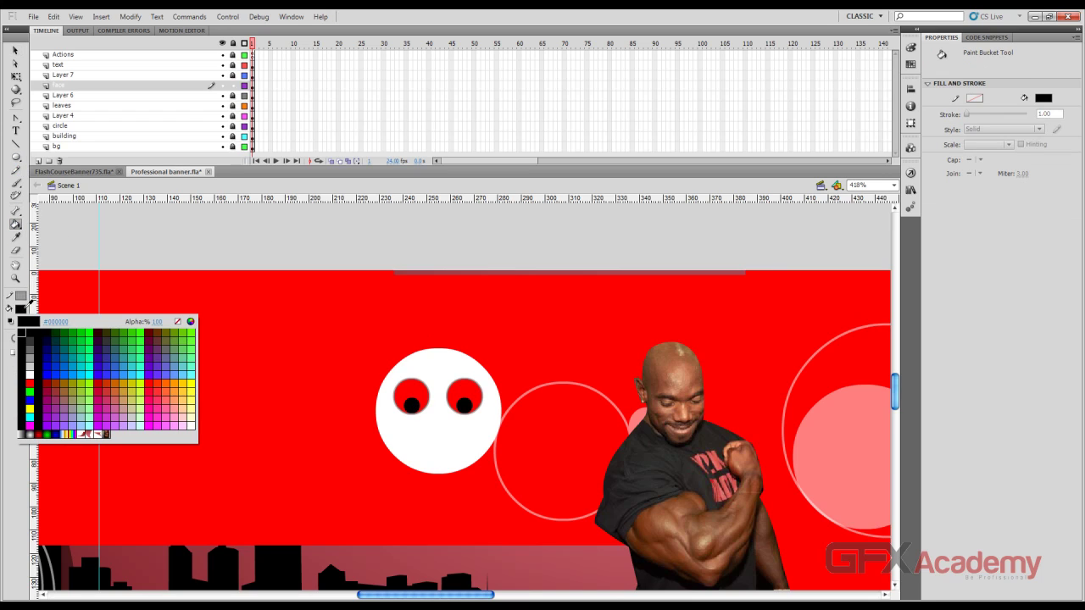
{"action": "left_click", "coordinate": [30, 374]}
{"action": "left_click", "coordinate": [413, 388]}
{"action": "left_click", "coordinate": [470, 388]}
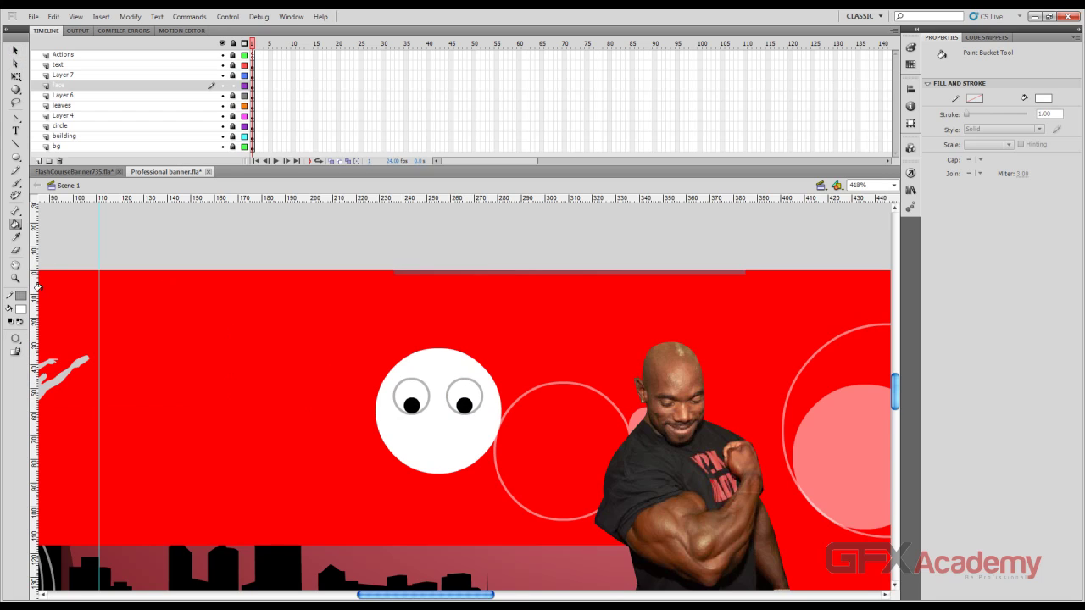
Change the fill of both eyes to light grey, leaving the pupils black
{"action": "left_click", "coordinate": [16, 50]}
{"action": "left_click", "coordinate": [417, 396]}
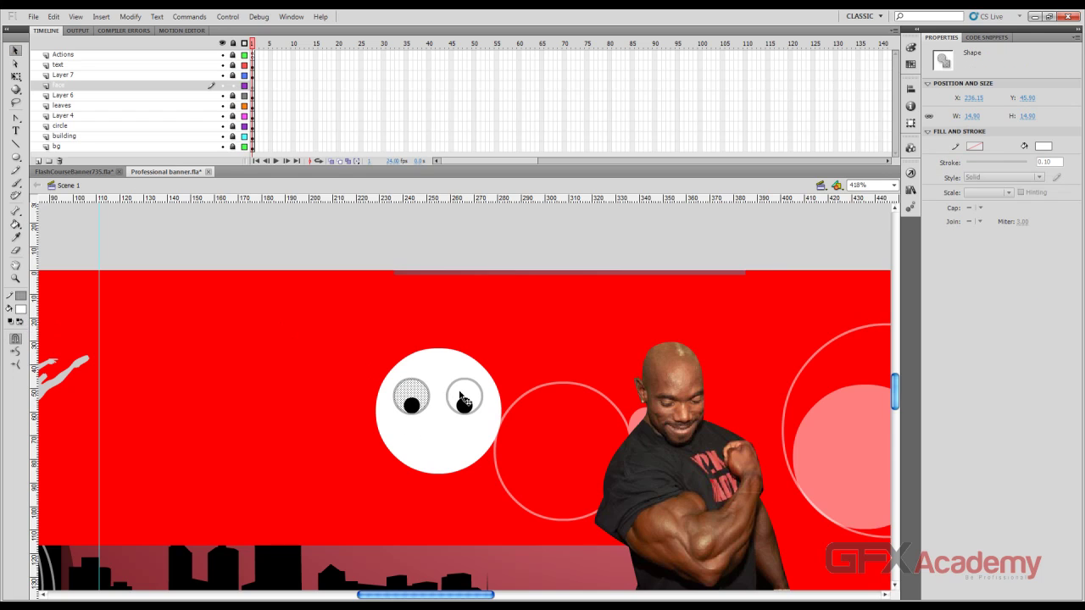
{"action": "left_click", "coordinate": [462, 393], "text": "shift"}
{"action": "left_click", "coordinate": [20, 312]}
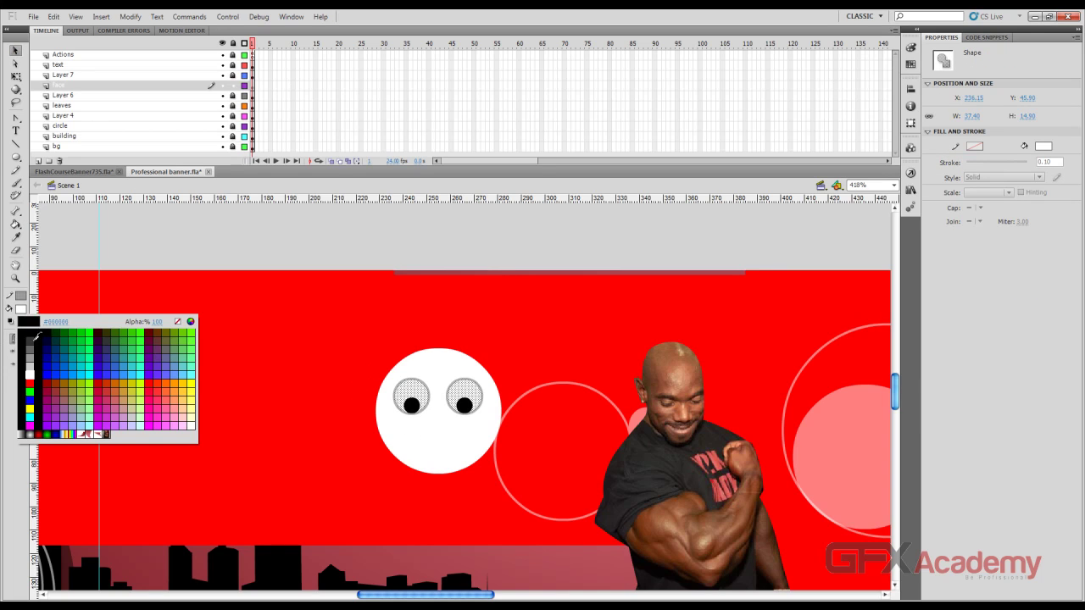
{"action": "left_click", "coordinate": [35, 370]}
{"action": "left_click", "coordinate": [187, 255]}
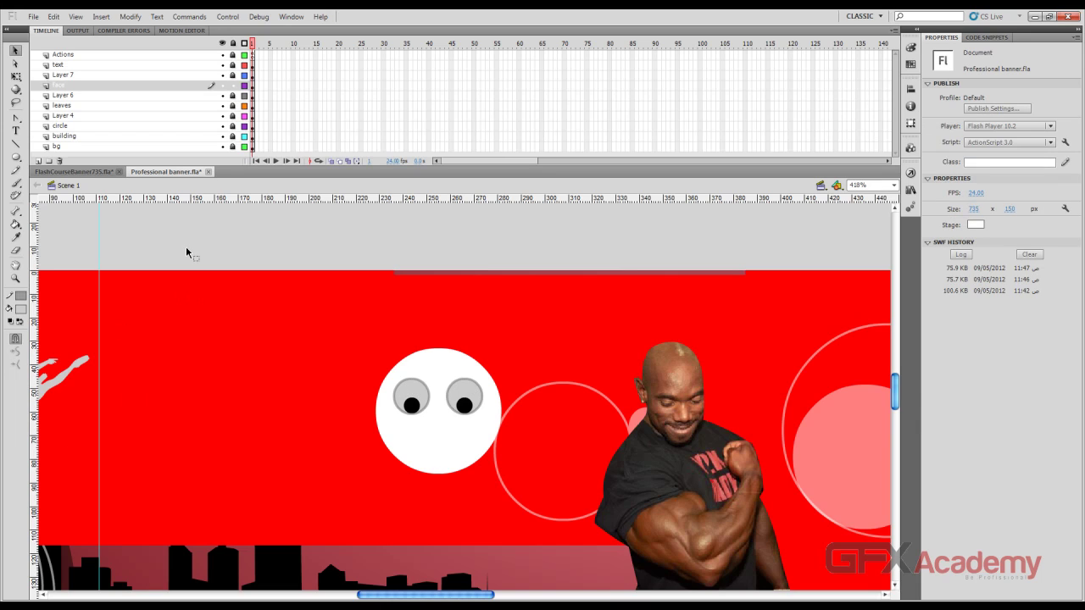
{"action": "left_click", "coordinate": [475, 385]}
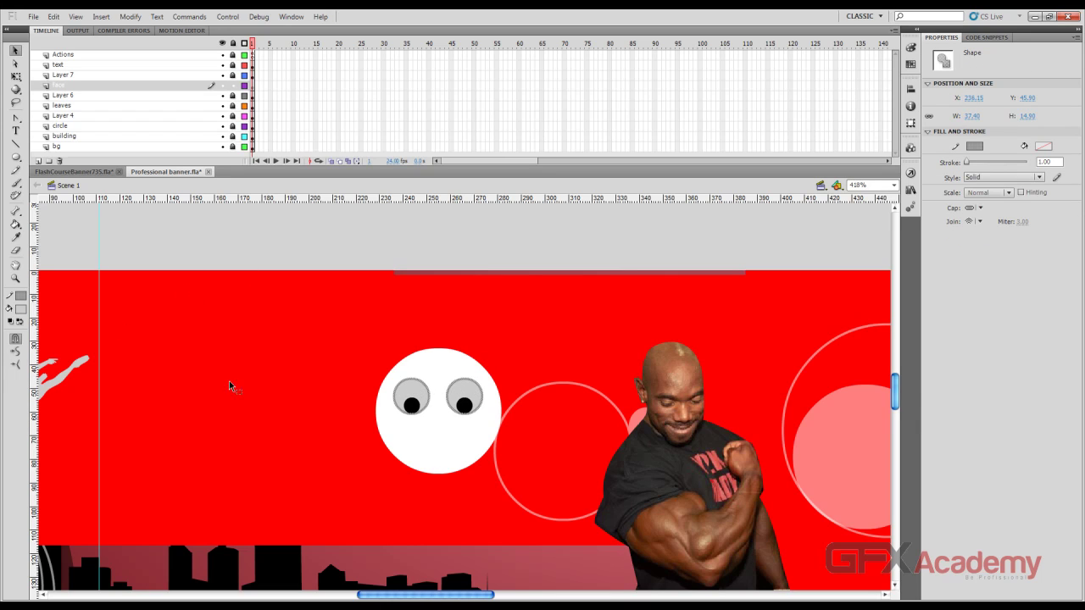
{"action": "left_click", "coordinate": [21, 311]}
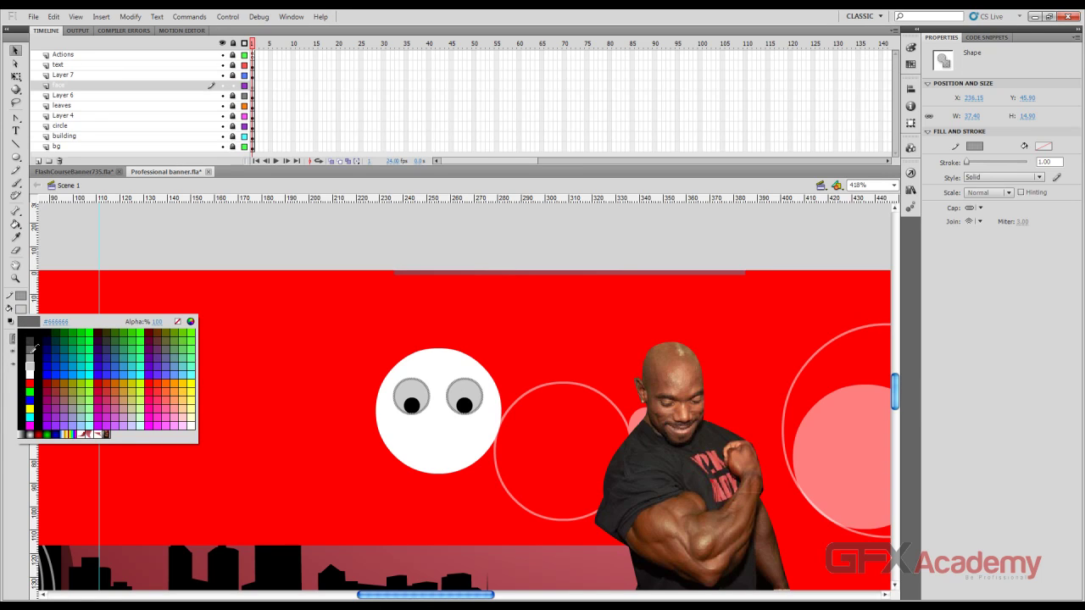
{"action": "left_click", "coordinate": [177, 322]}
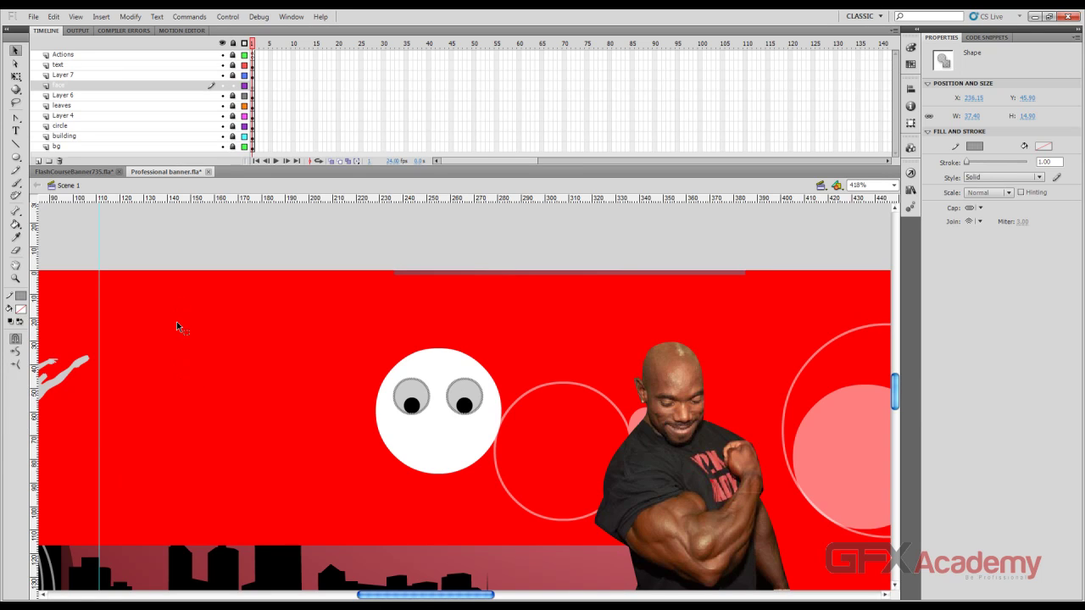
{"action": "left_click", "coordinate": [181, 250]}
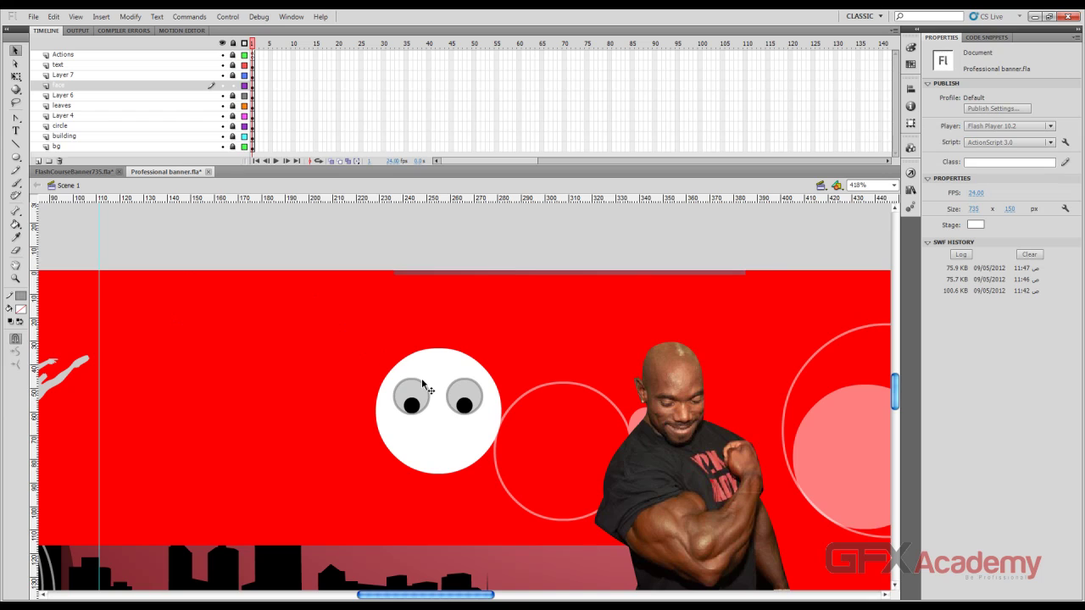
Remove the grey outlines from both eyes, leaving only their light grey fills and black pupils
{"action": "left_click", "coordinate": [20, 310]}
{"action": "left_click", "coordinate": [23, 299]}
{"action": "left_click", "coordinate": [416, 380]}
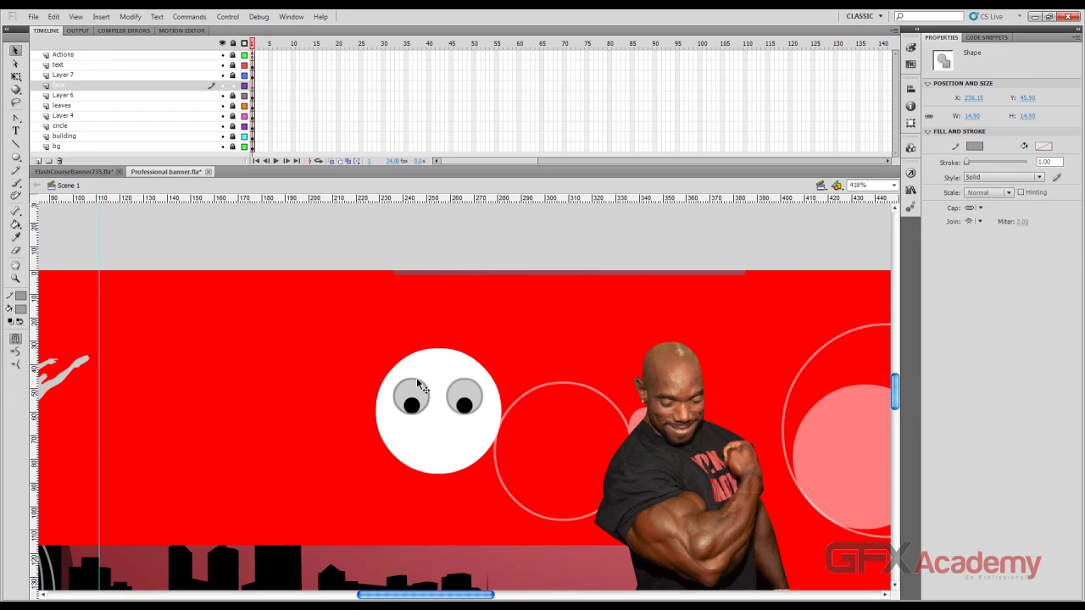
{"action": "key", "text": "Escape"}
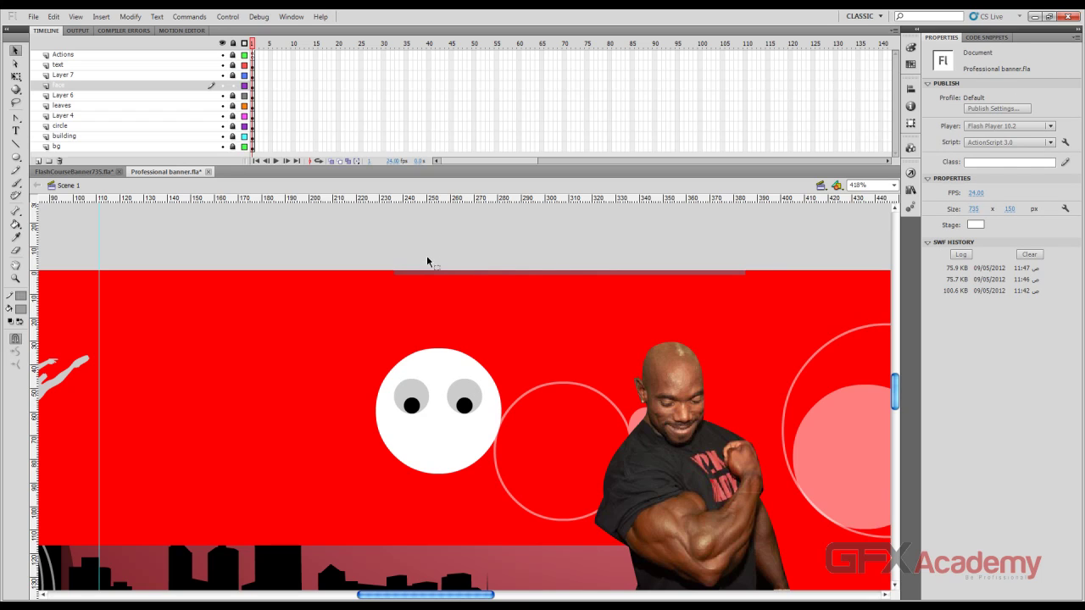
Preview the reference banner FlashCourseBanner735.fla to examine the cartoon face, close the preview and return to Professional banner.fla
{"action": "left_click", "coordinate": [93, 172]}
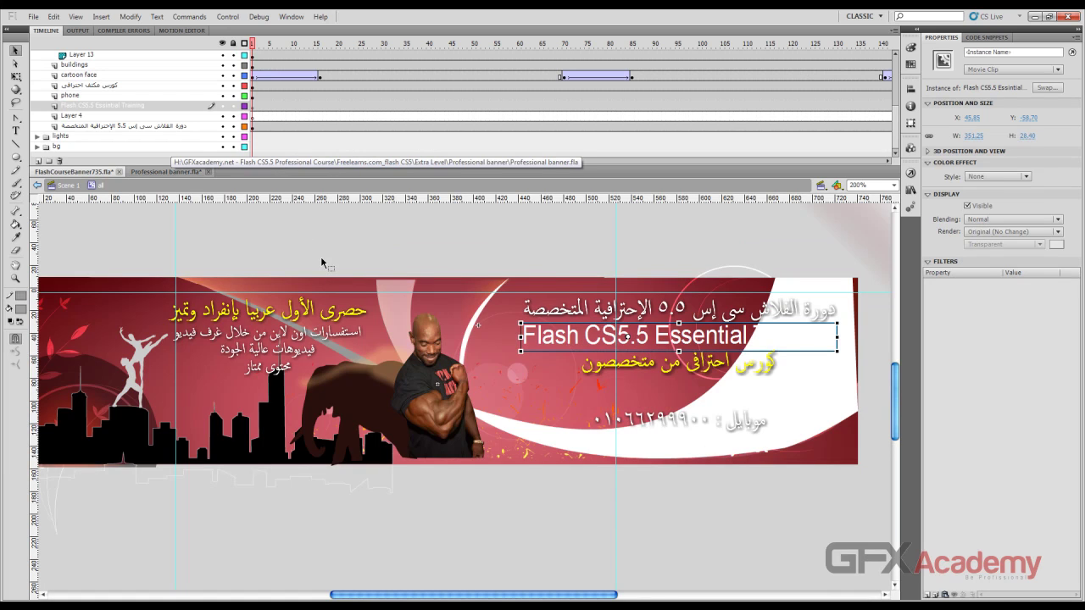
{"action": "key", "text": "ctrl+Return"}
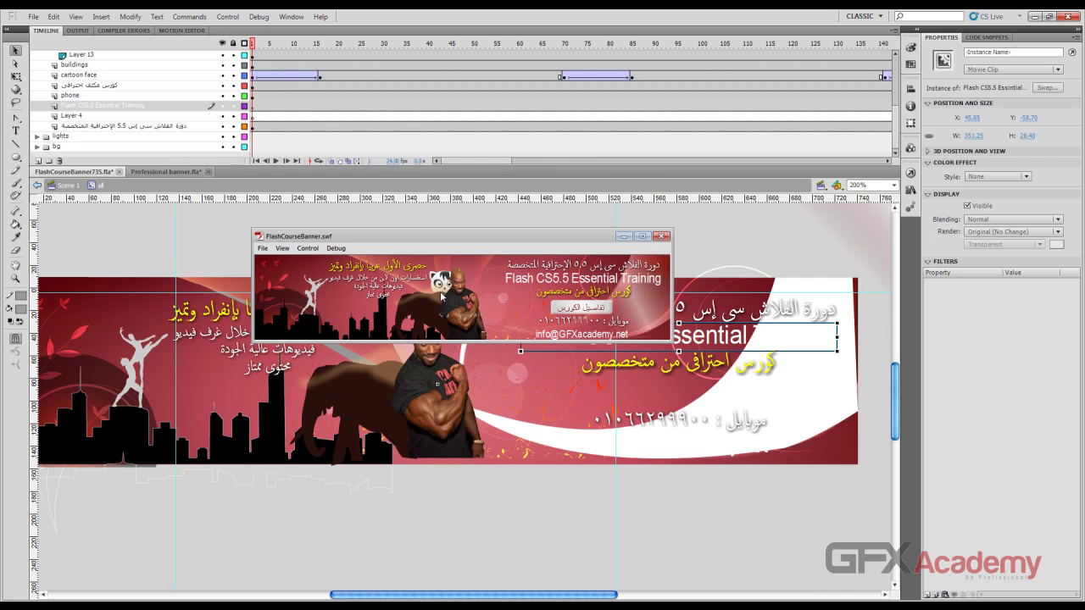
{"action": "left_click", "coordinate": [661, 238]}
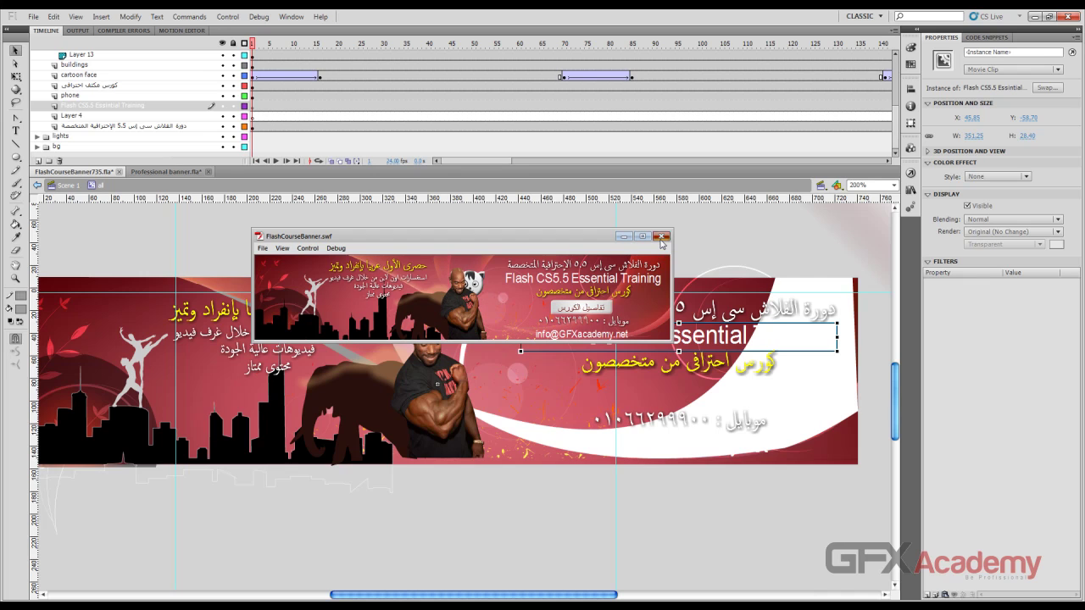
{"action": "left_click", "coordinate": [163, 172]}
Move both black pupils straight up within the eyes to Y 51.40
{"action": "left_click", "coordinate": [465, 408]}
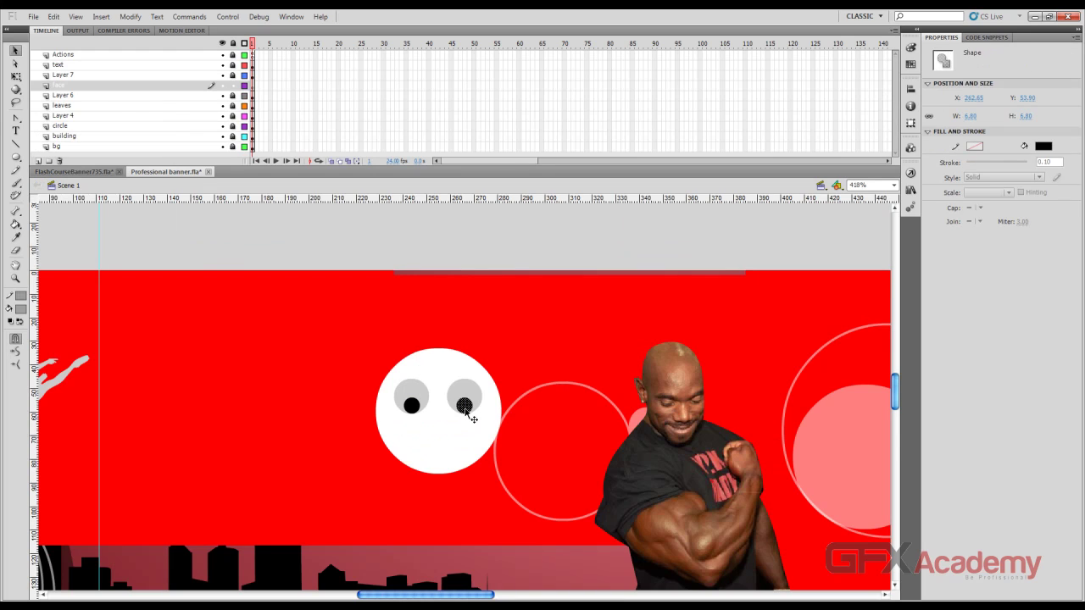
{"action": "left_click_drag", "start_coordinate": [472, 416], "coordinate": [470, 408]}
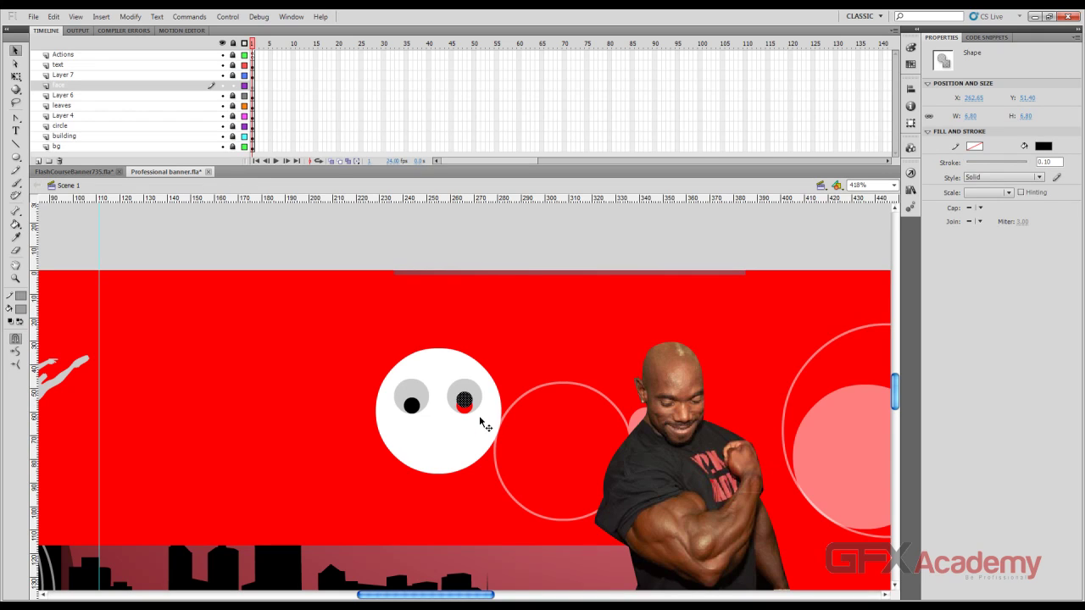
{"action": "left_click_drag", "start_coordinate": [416, 413], "coordinate": [416, 411]}
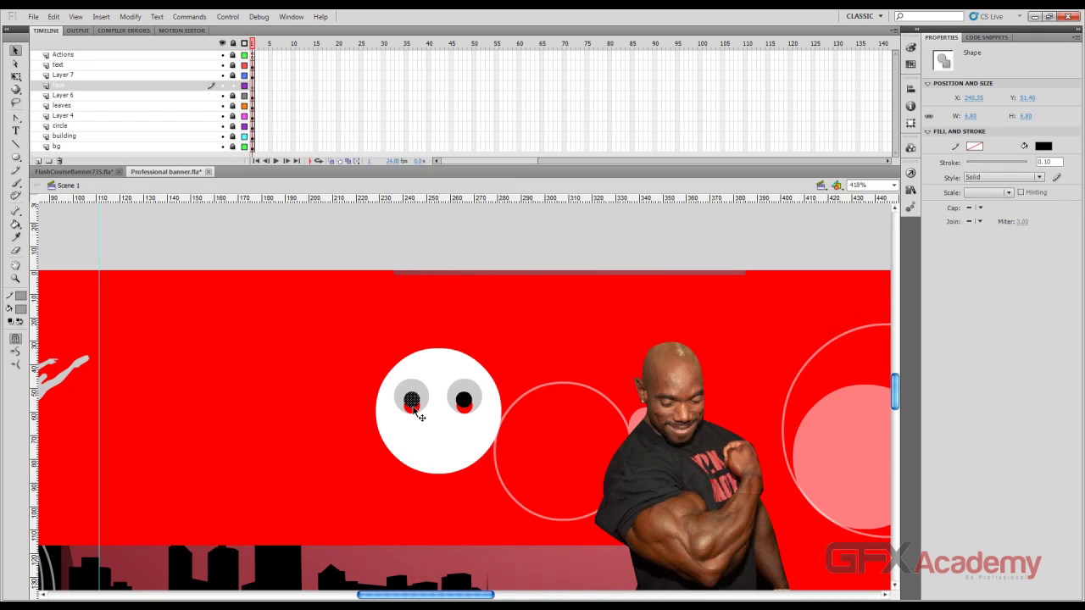
{"action": "left_click", "coordinate": [85, 214]}
Fill the red gaps below both pupils with the eyes' light grey using the Paint Bucket tool
{"action": "left_click", "coordinate": [16, 224]}
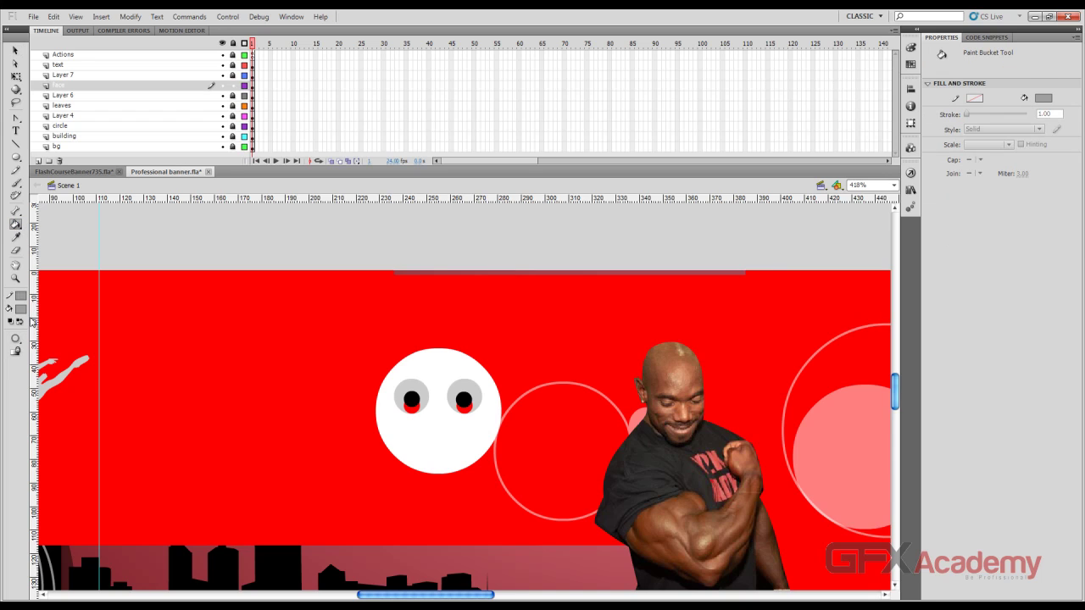
{"action": "left_click", "coordinate": [20, 308]}
{"action": "left_click", "coordinate": [27, 375]}
{"action": "left_click", "coordinate": [21, 309]}
{"action": "left_click", "coordinate": [34, 363]}
{"action": "left_click", "coordinate": [412, 408]}
{"action": "left_click", "coordinate": [462, 406]}
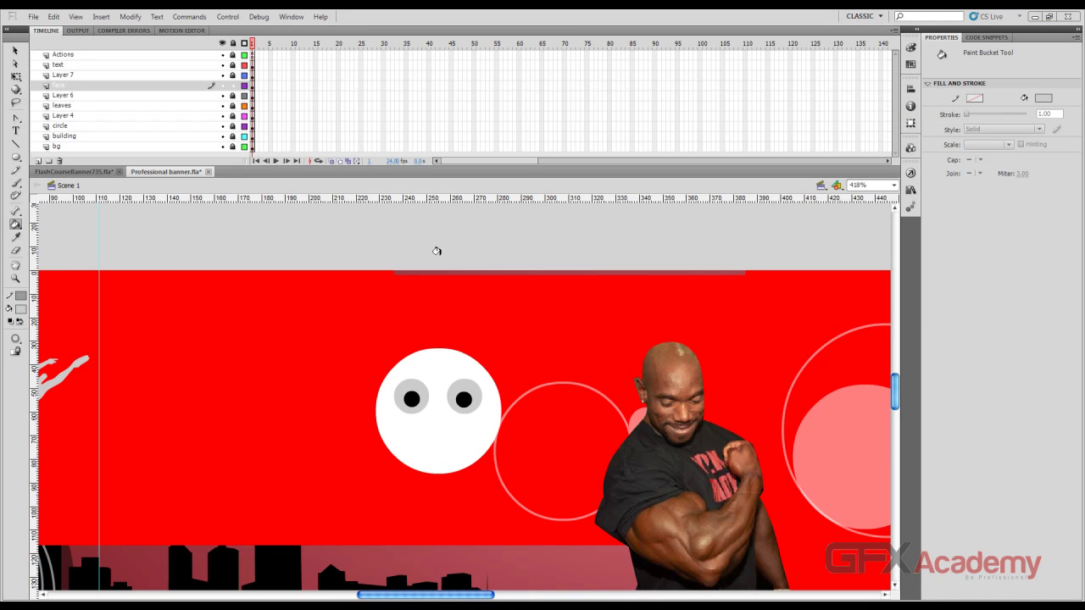
{"action": "left_click", "coordinate": [15, 51]}
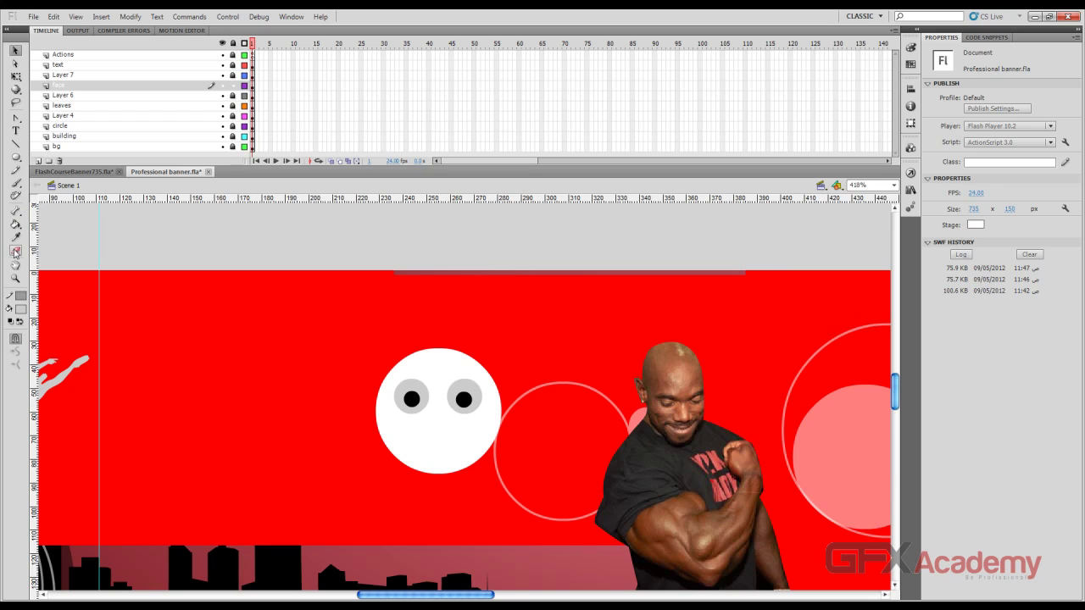
Outline both eyes with a thin semi-transparent grey stroke using the Ink Bottle tool
{"action": "left_click", "coordinate": [22, 297]}
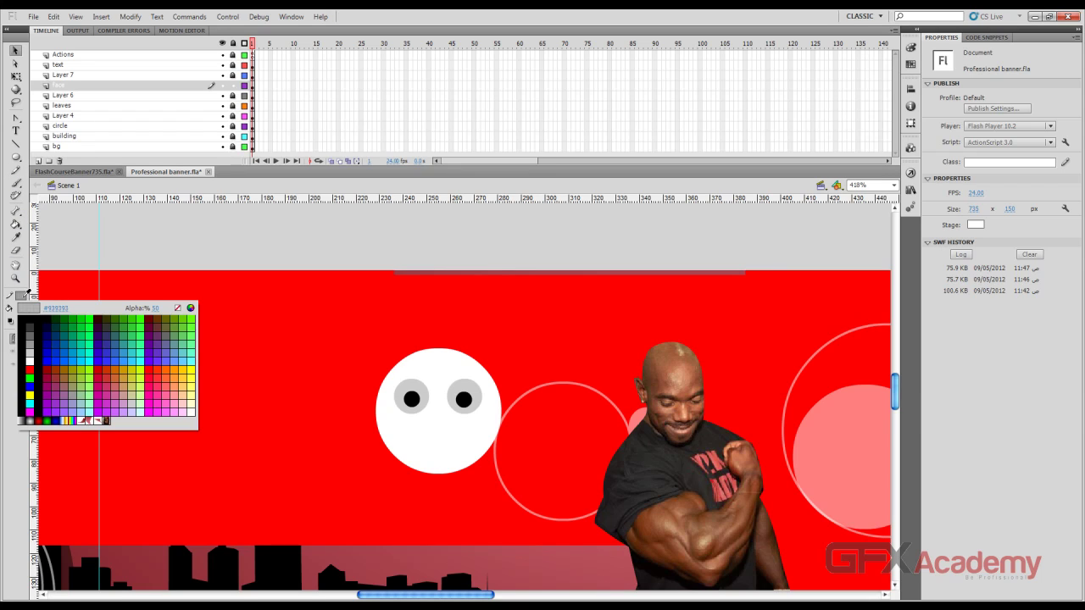
{"action": "left_click", "coordinate": [34, 345]}
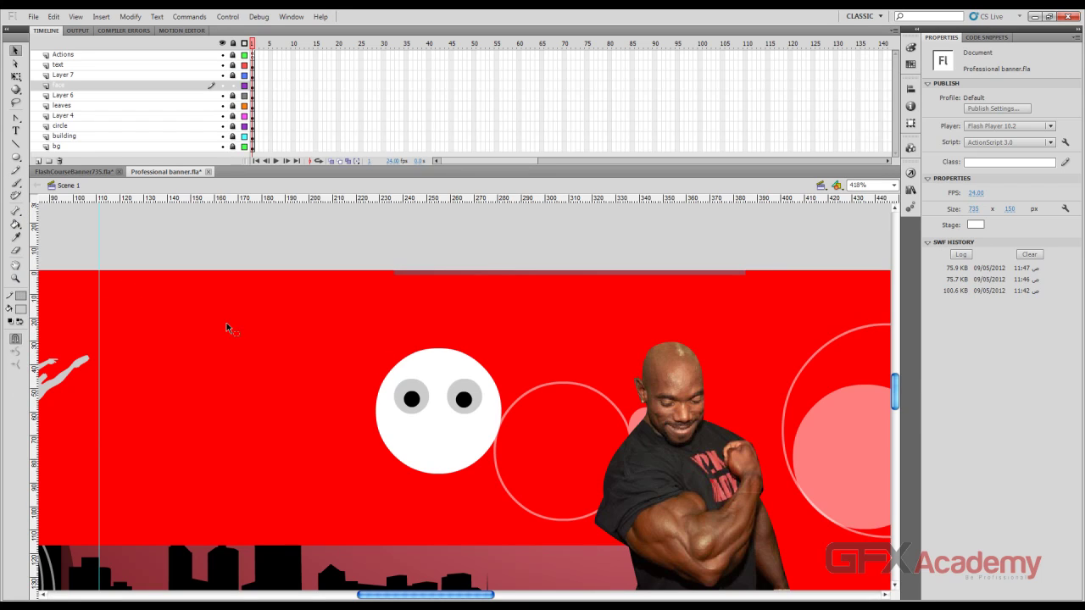
{"action": "left_click", "coordinate": [17, 225]}
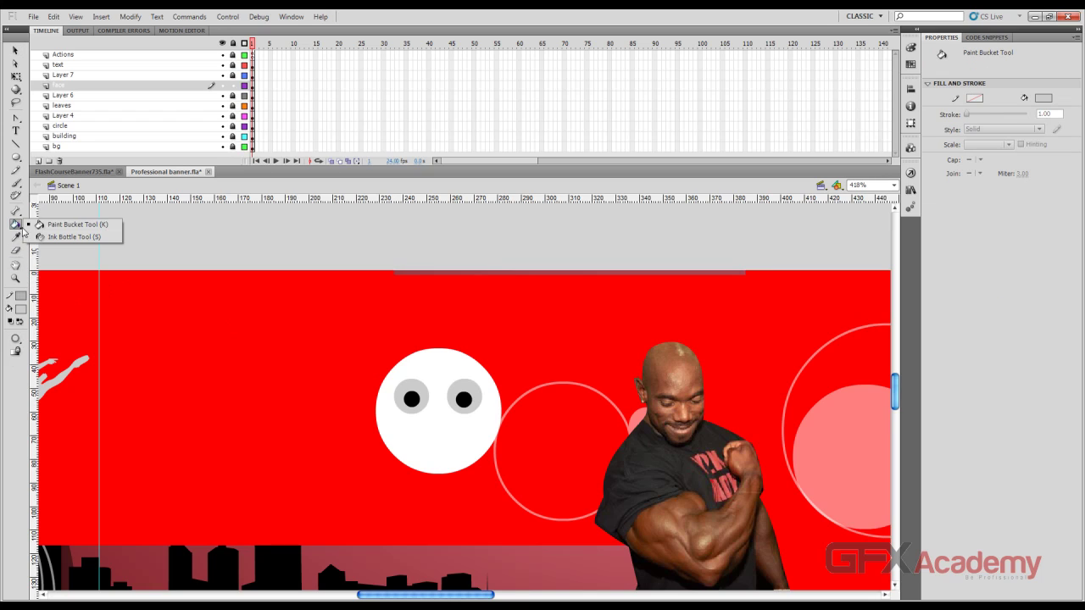
{"action": "left_click", "coordinate": [56, 237]}
{"action": "left_click", "coordinate": [423, 386]}
{"action": "left_click", "coordinate": [459, 386]}
{"action": "left_click", "coordinate": [15, 50]}
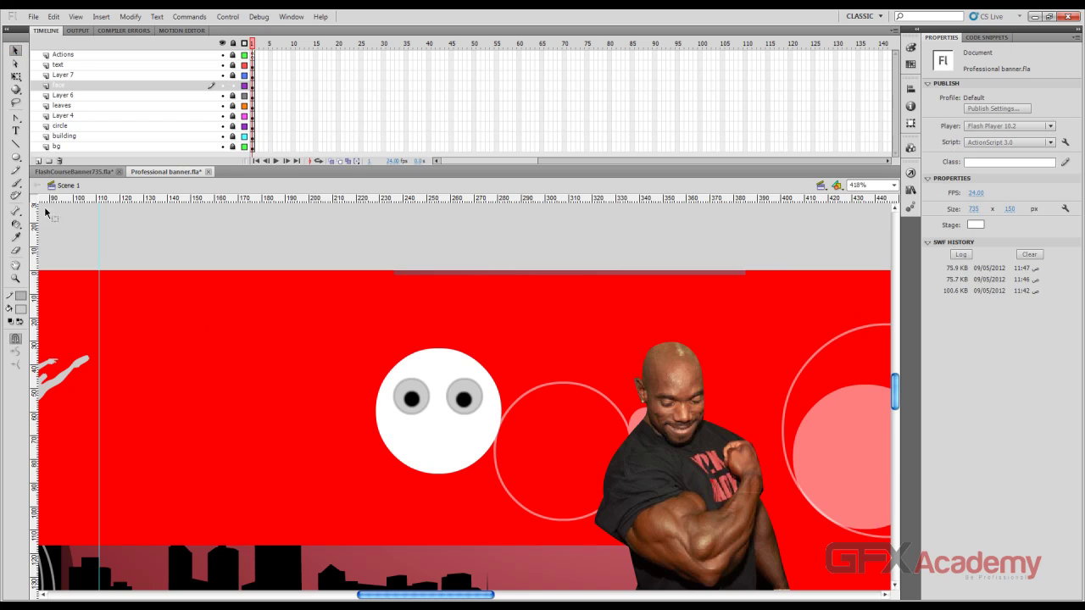
Set the stroke thickness of the left eye's outline to 5
{"action": "left_click", "coordinate": [423, 386]}
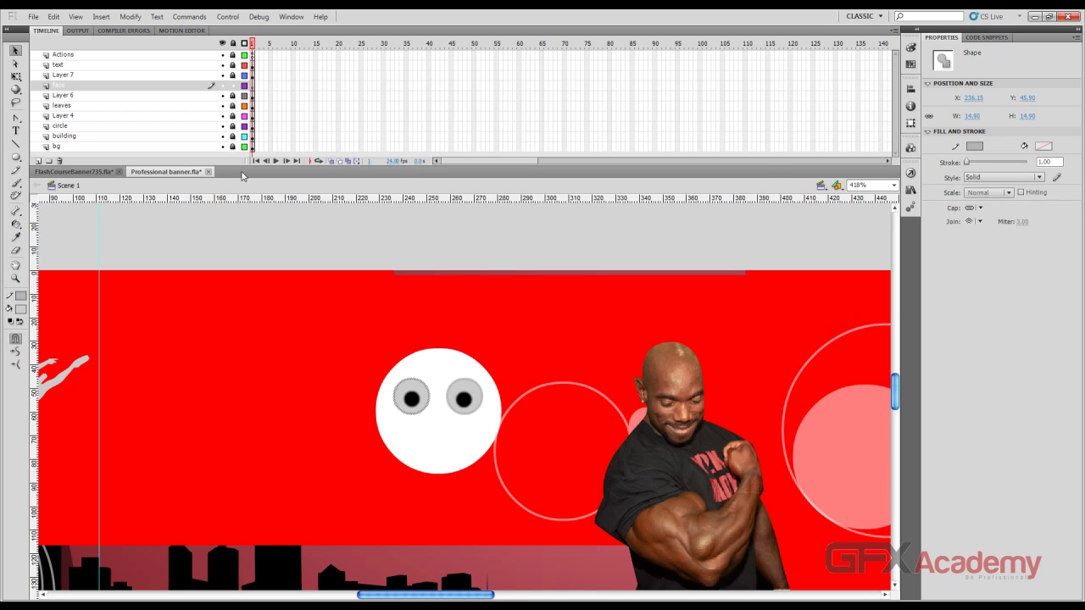
{"action": "left_click", "coordinate": [1044, 162]}
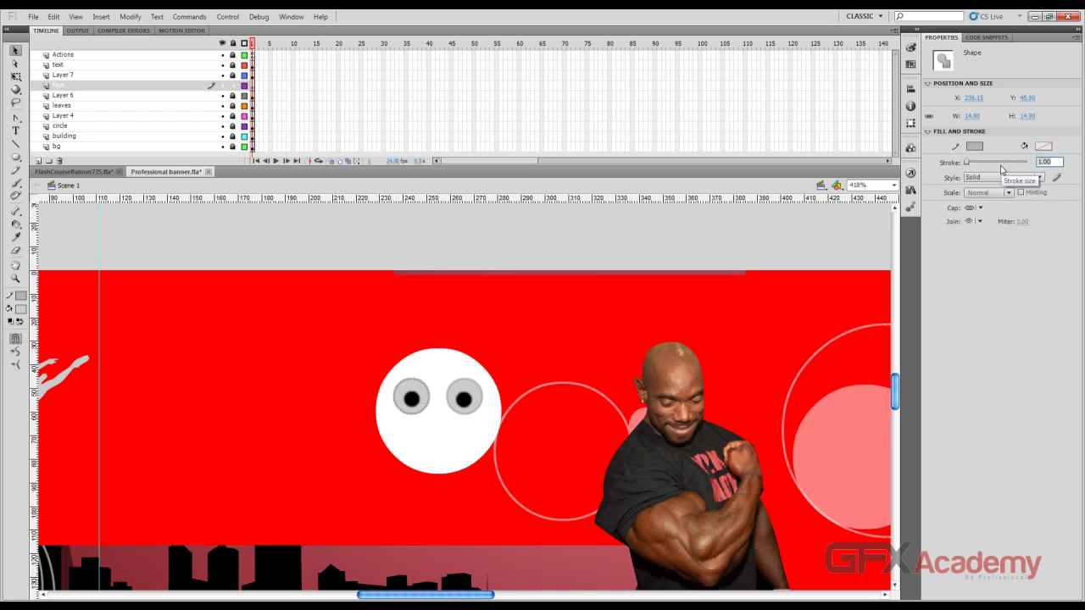
{"action": "type", "text": "5"}
{"action": "key", "text": "Return"}
{"action": "left_click", "coordinate": [490, 326]}
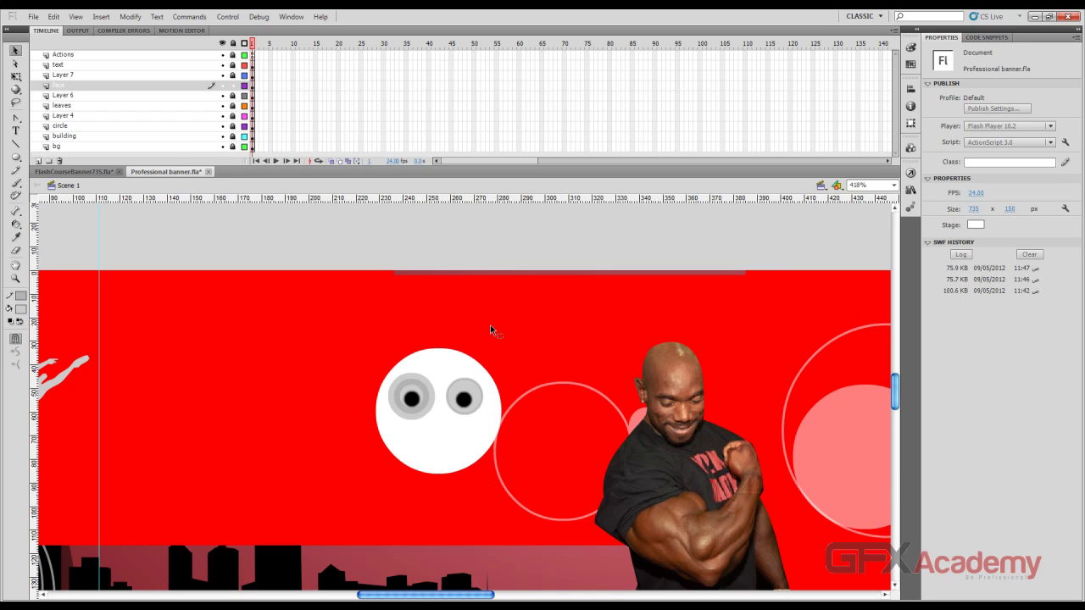
Try a lighter grey stroke and a dark grey fill colour on the left eye's thick outline
{"action": "left_click", "coordinate": [431, 406]}
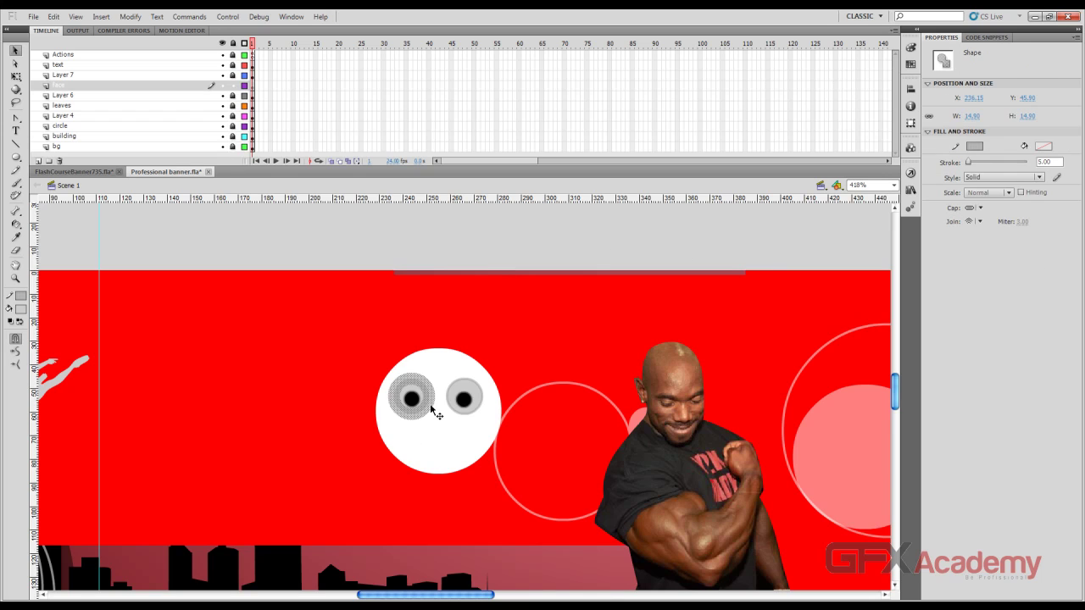
{"action": "left_click", "coordinate": [22, 300]}
{"action": "left_click", "coordinate": [35, 349]}
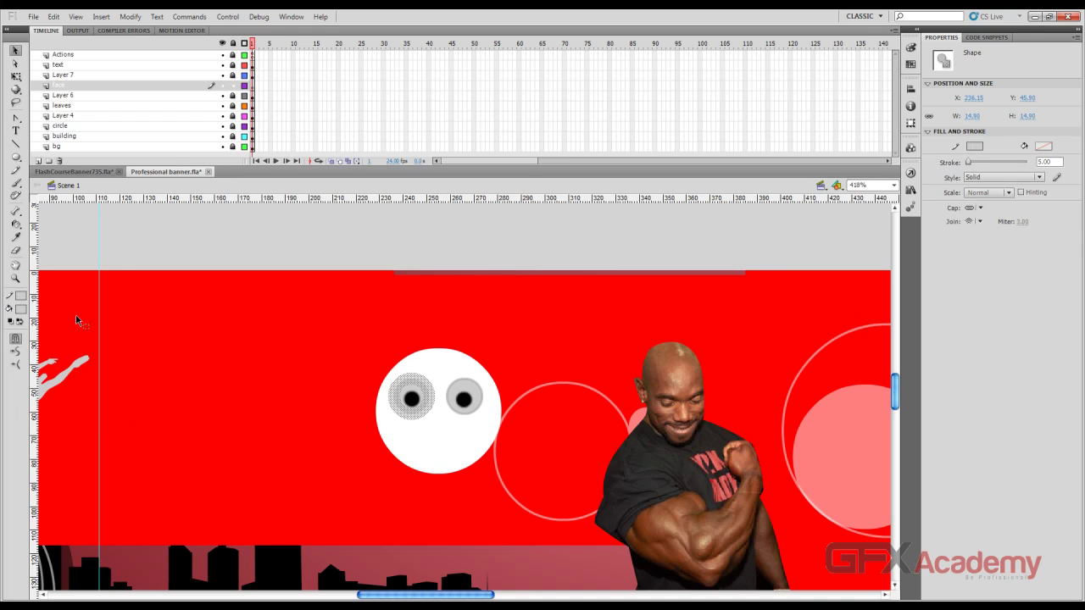
{"action": "left_click", "coordinate": [117, 243]}
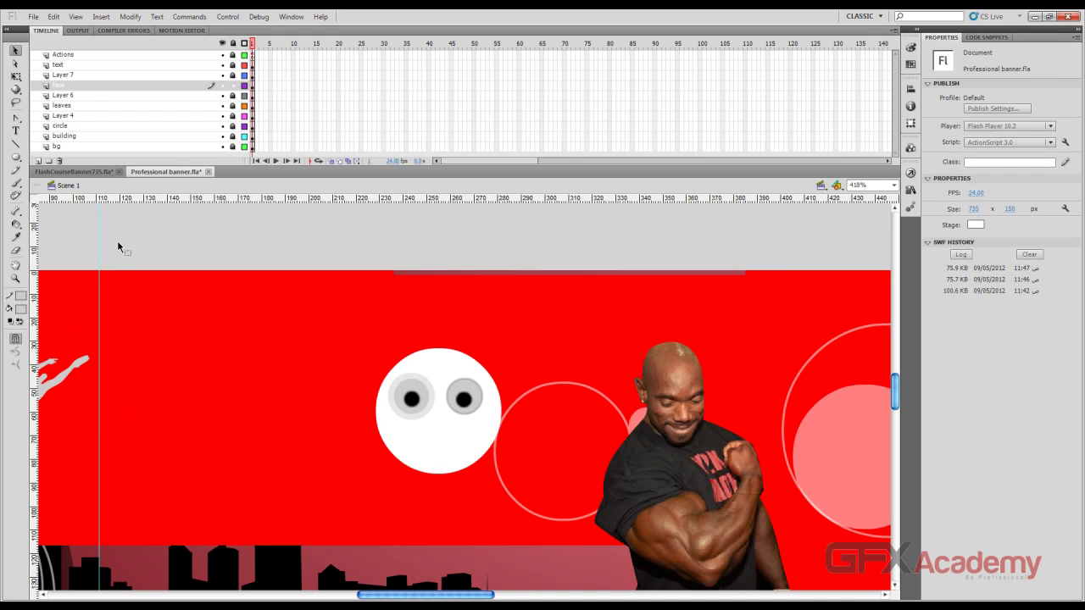
{"action": "left_click", "coordinate": [428, 384]}
{"action": "left_click", "coordinate": [25, 312]}
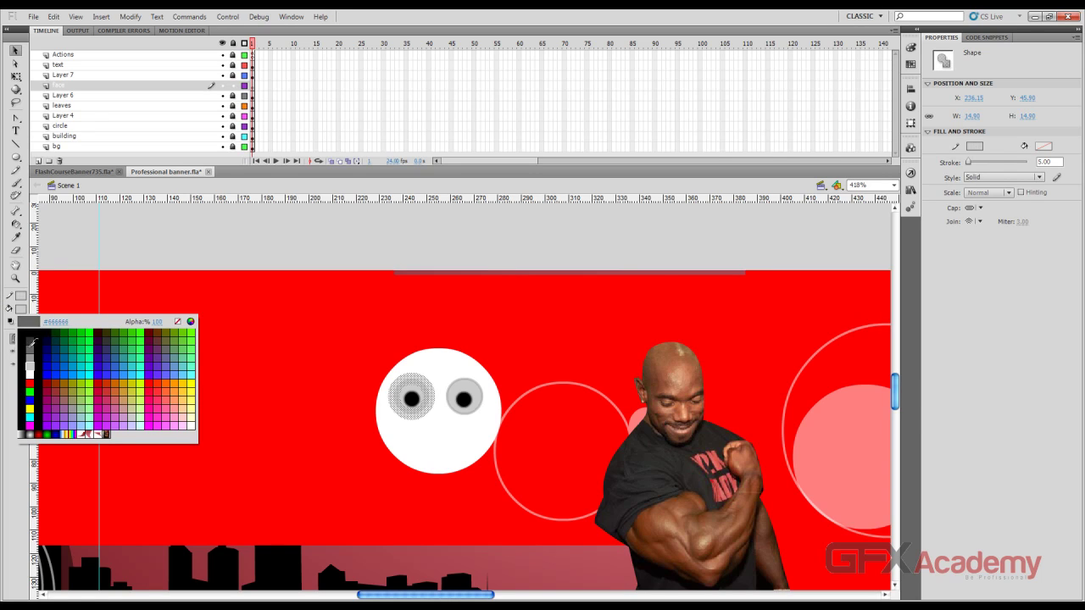
{"action": "left_click", "coordinate": [36, 351]}
{"action": "left_click", "coordinate": [303, 256]}
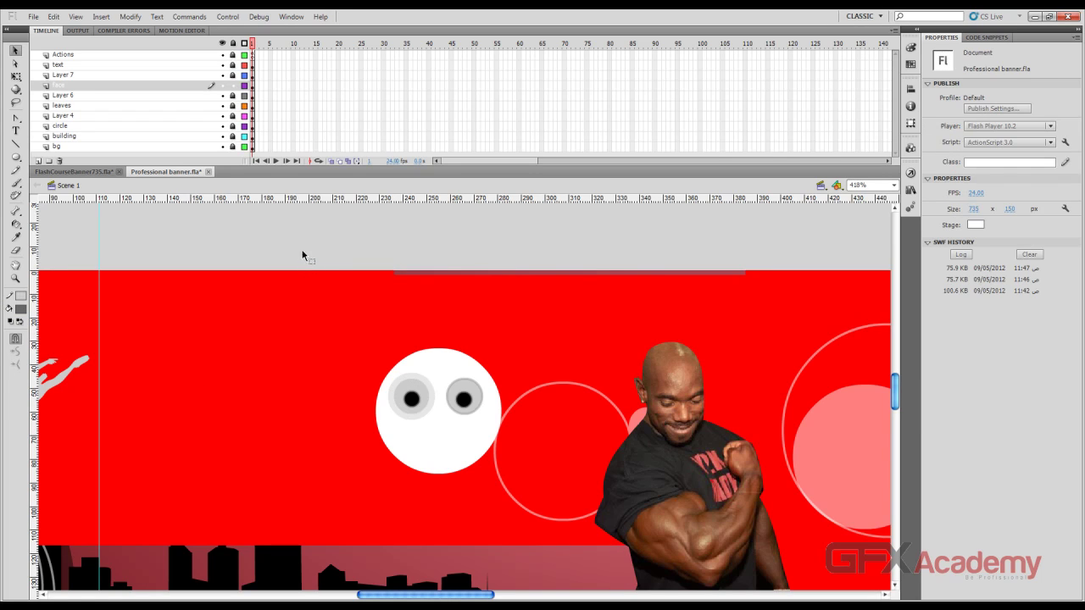
Try darker grey stroke colours on the left eye's thick outline
{"action": "left_click", "coordinate": [428, 384]}
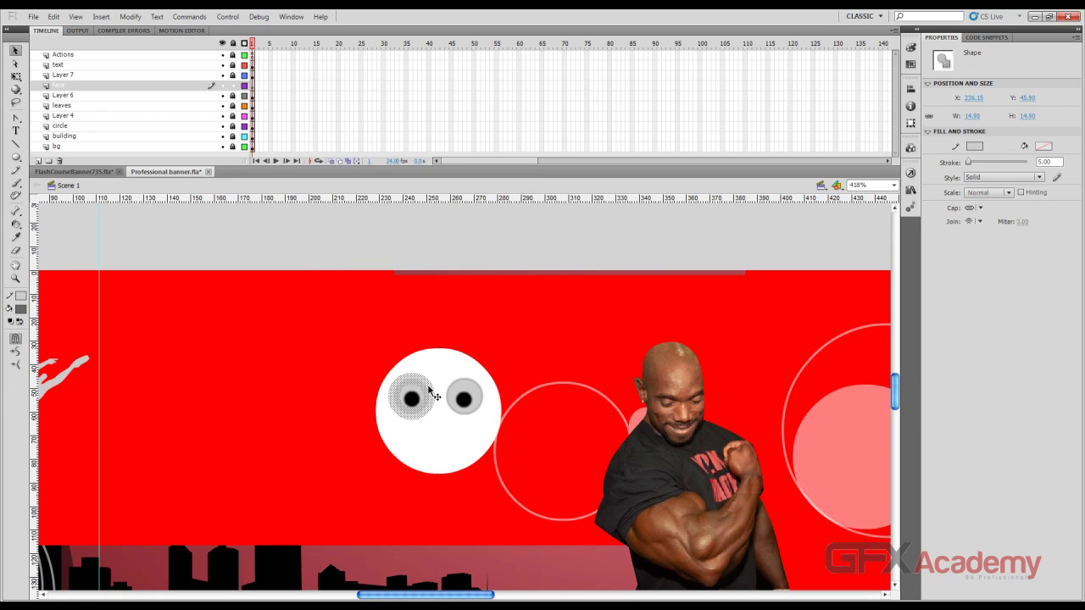
{"action": "left_click", "coordinate": [24, 301]}
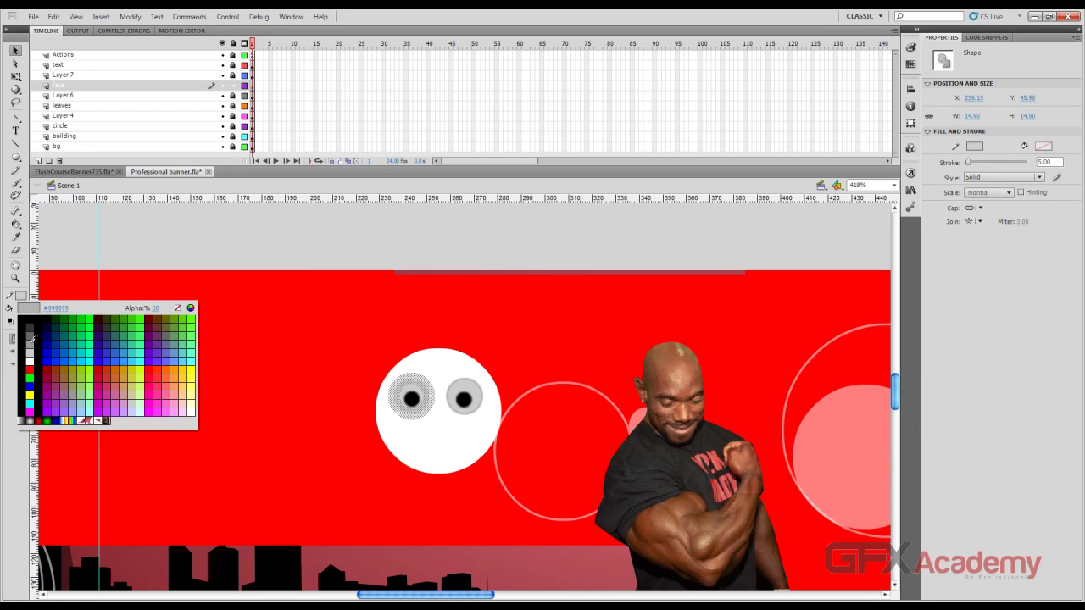
{"action": "left_click", "coordinate": [34, 322]}
{"action": "left_click", "coordinate": [345, 245]}
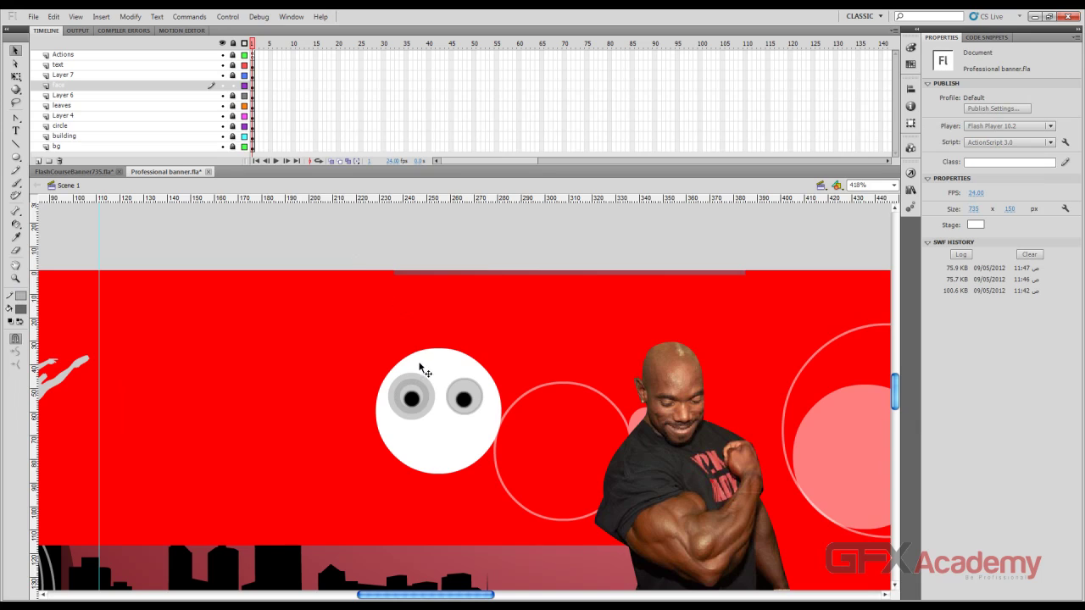
{"action": "left_click", "coordinate": [430, 395]}
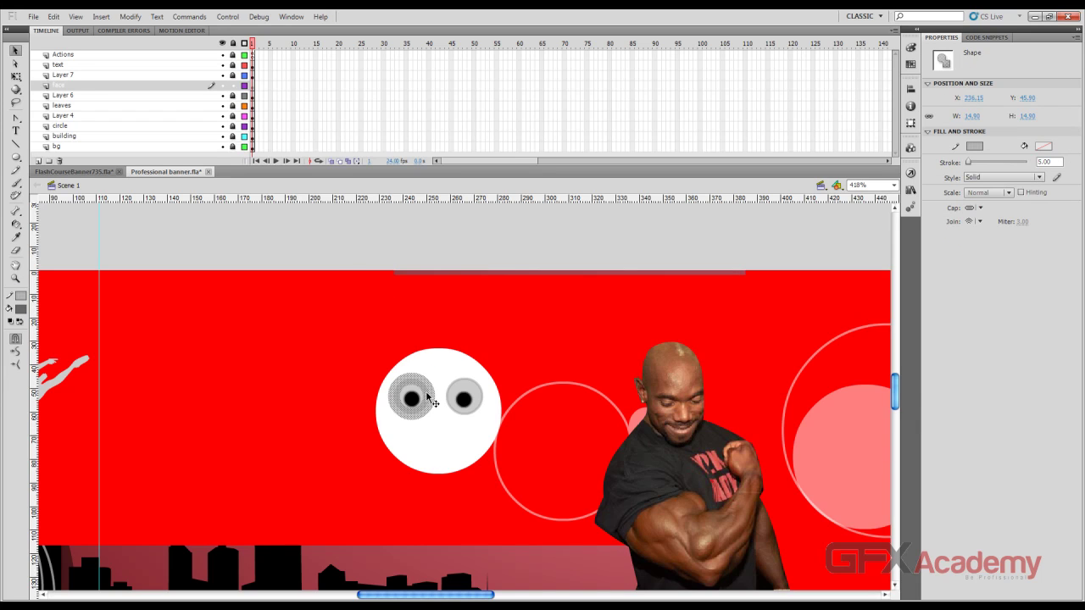
{"action": "left_click", "coordinate": [20, 301]}
{"action": "left_click", "coordinate": [34, 338]}
{"action": "left_click", "coordinate": [392, 289]}
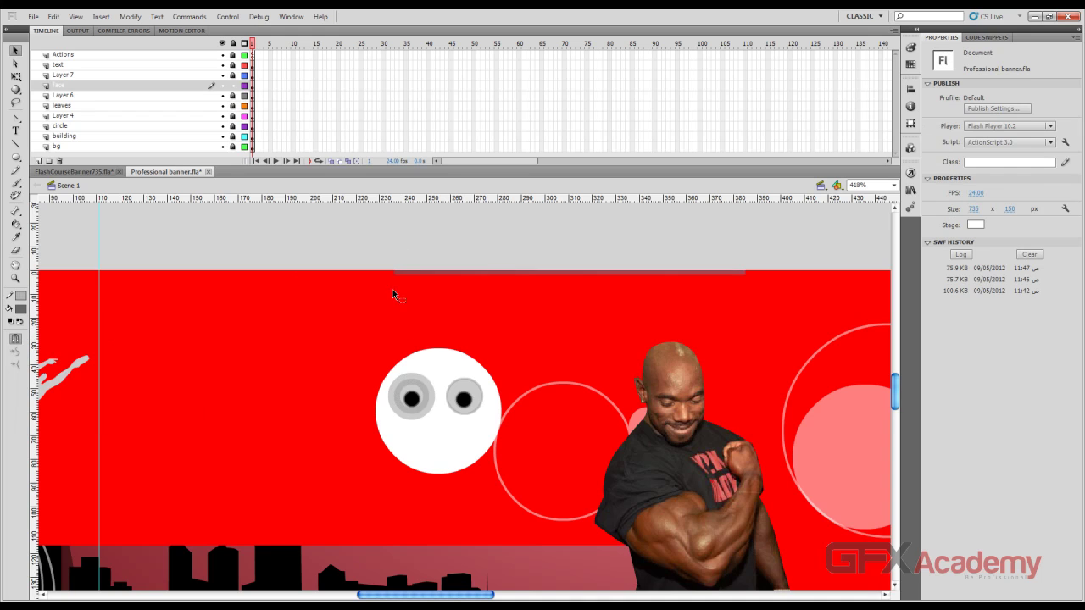
Delete the thick outline around the left eye and check the remaining grey eye shape by selecting it
{"action": "left_click", "coordinate": [428, 398]}
{"action": "left_click", "coordinate": [437, 401]}
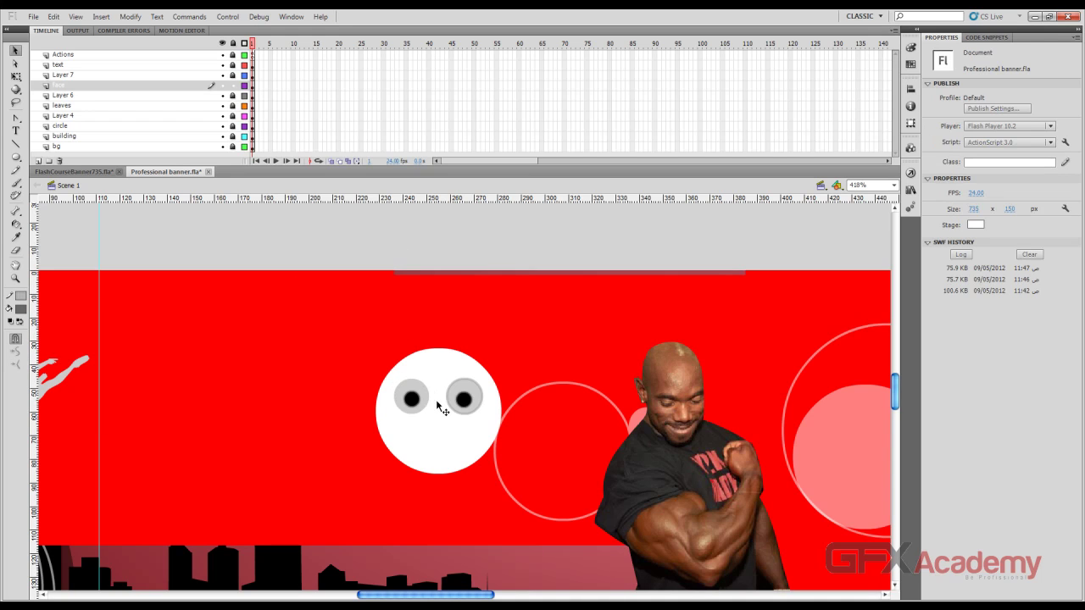
{"action": "left_click", "coordinate": [424, 397]}
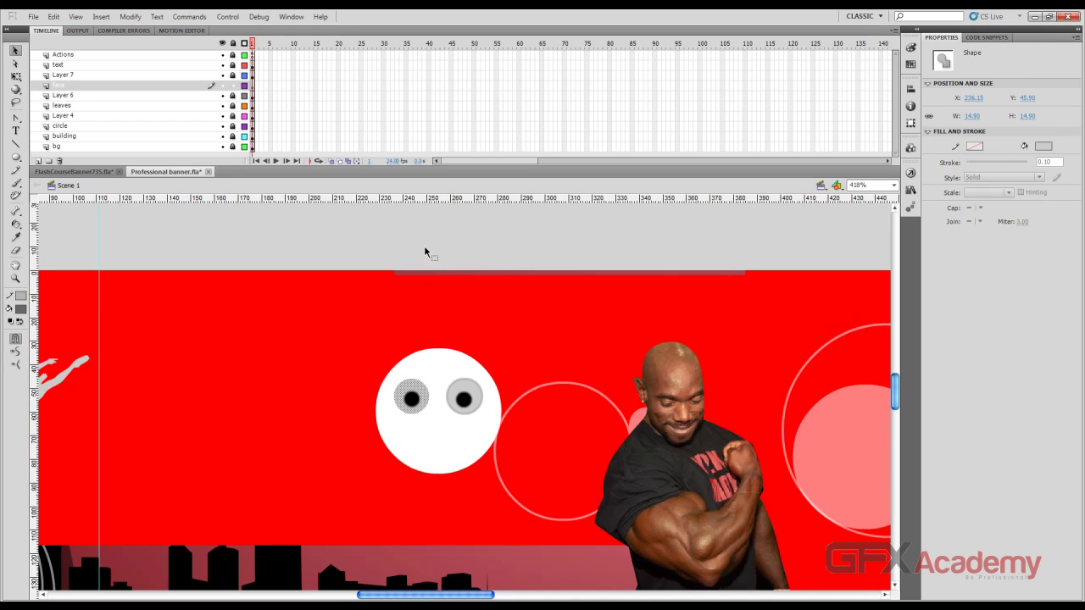
{"action": "left_click", "coordinate": [425, 247]}
{"action": "left_click", "coordinate": [424, 395]}
{"action": "left_click", "coordinate": [412, 246]}
Apply a grey outline with thickness 5 around the left eye and its pupil using the Ink Bottle tool
{"action": "left_click", "coordinate": [15, 224]}
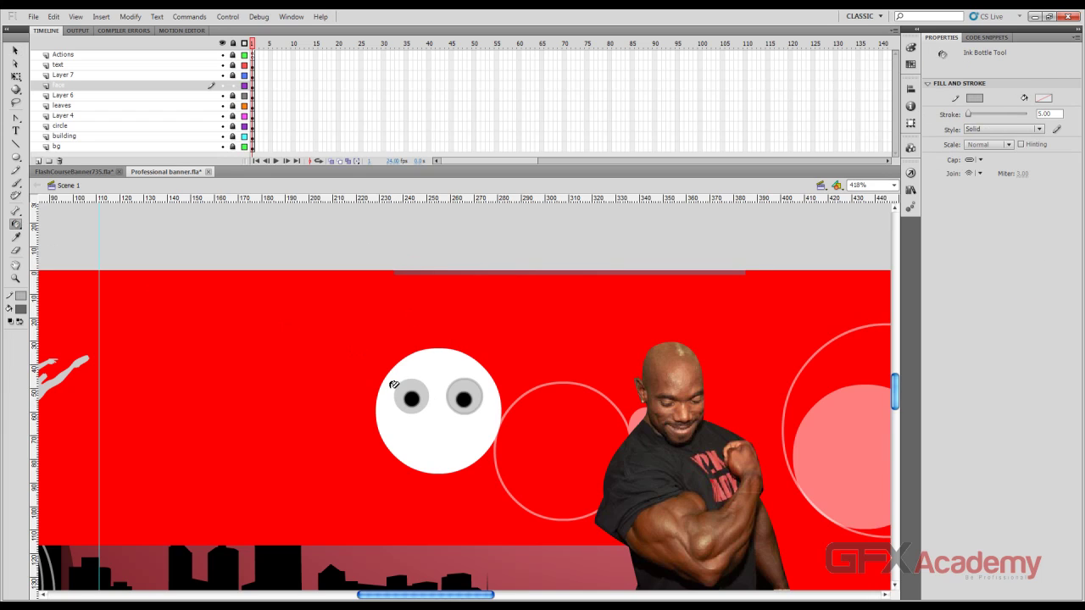
{"action": "left_click", "coordinate": [406, 385]}
{"action": "left_click", "coordinate": [15, 50]}
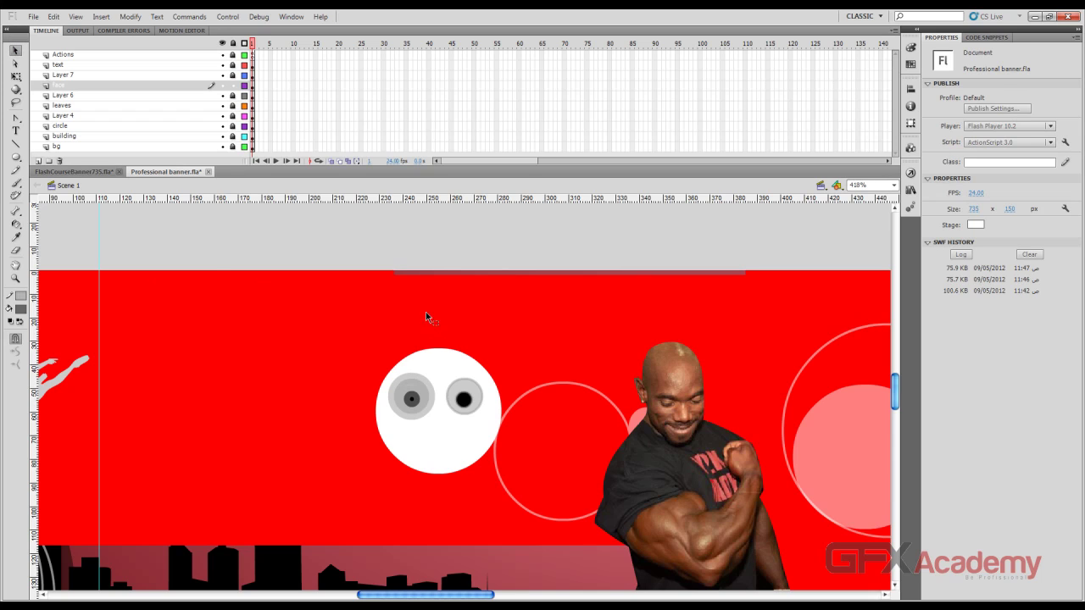
Delete the left eye's thick outer outline and its light grey fill, keeping the pupil
{"action": "left_click", "coordinate": [431, 385]}
{"action": "key", "text": "Delete"}
{"action": "left_click", "coordinate": [426, 387]}
{"action": "key", "text": "Delete"}
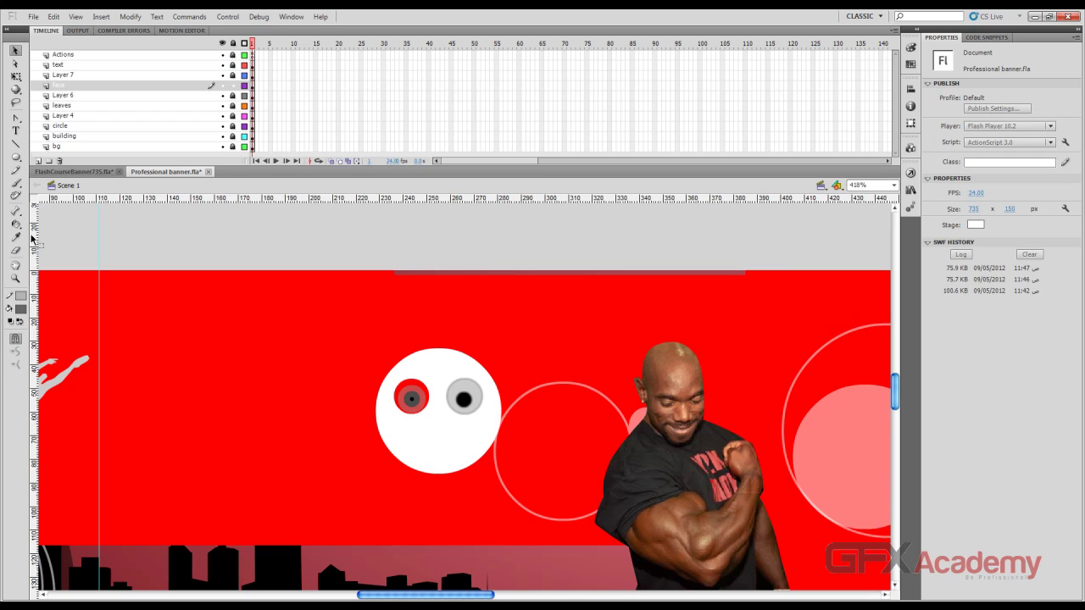
Fill the cut-out red ring around the left eye with white using the Paint Bucket tool
{"action": "left_click_drag", "start_coordinate": [15, 224], "coordinate": [48, 241]}
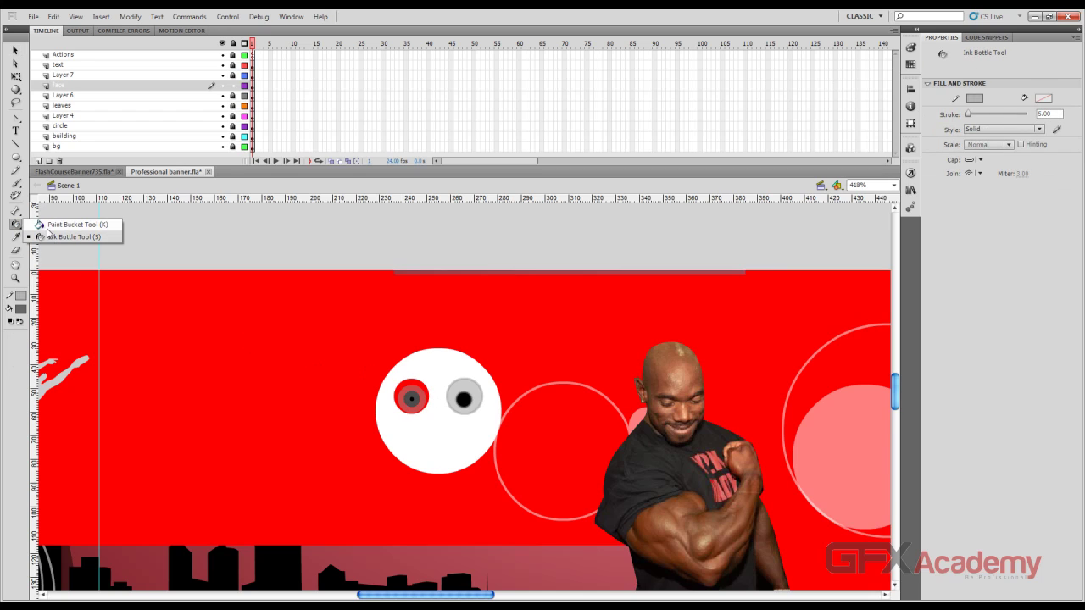
{"action": "left_click", "coordinate": [53, 225]}
{"action": "left_click", "coordinate": [20, 310]}
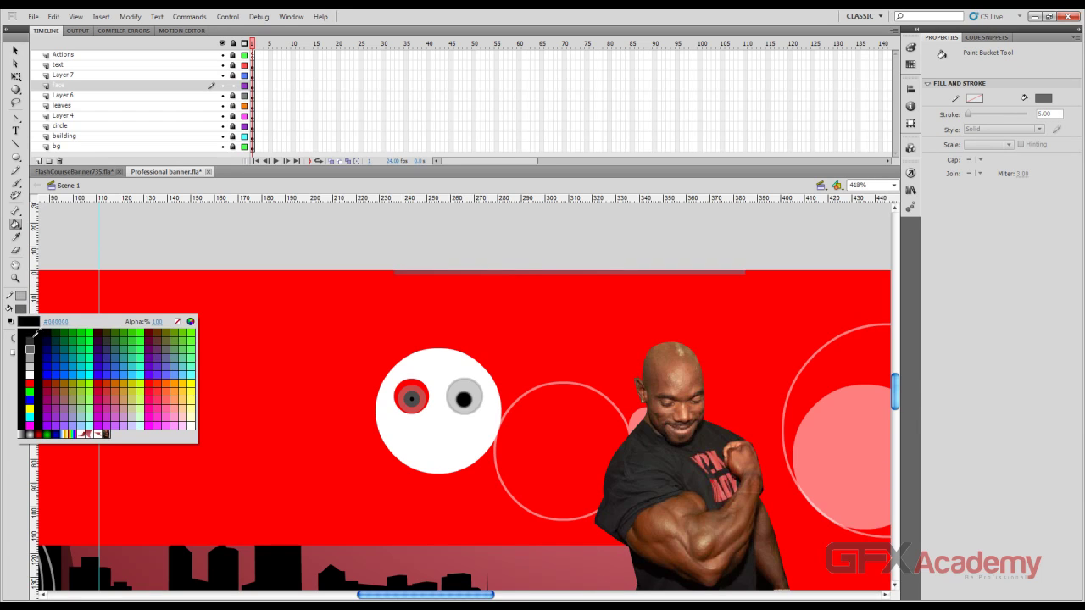
{"action": "left_click", "coordinate": [32, 366]}
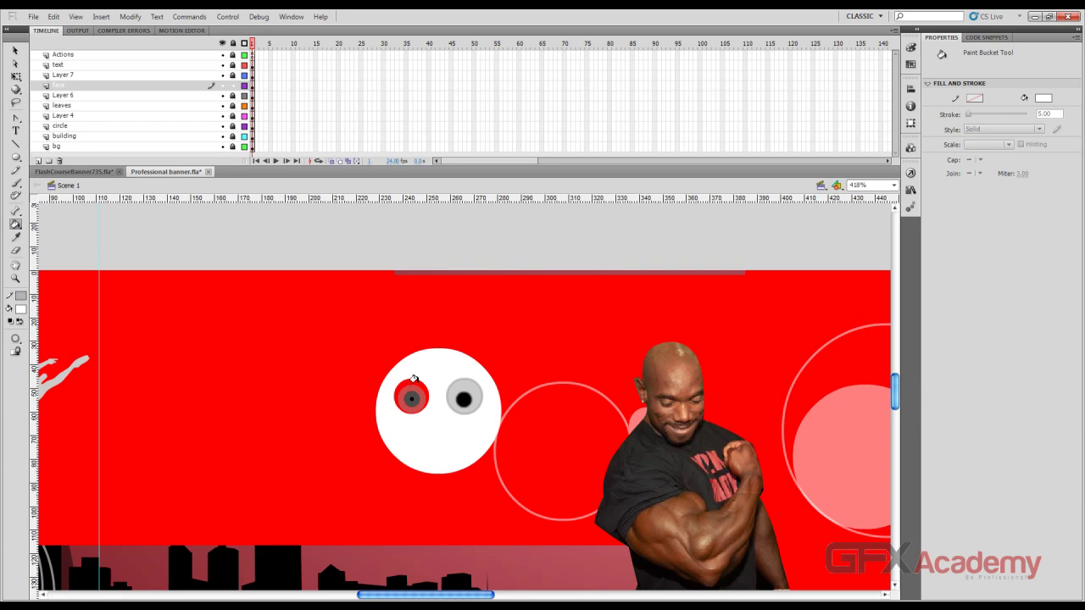
{"action": "left_click", "coordinate": [414, 378]}
Delete the left eye's remaining grey ring and pupil and fill the resulting hole in the face with white
{"action": "left_click", "coordinate": [15, 50]}
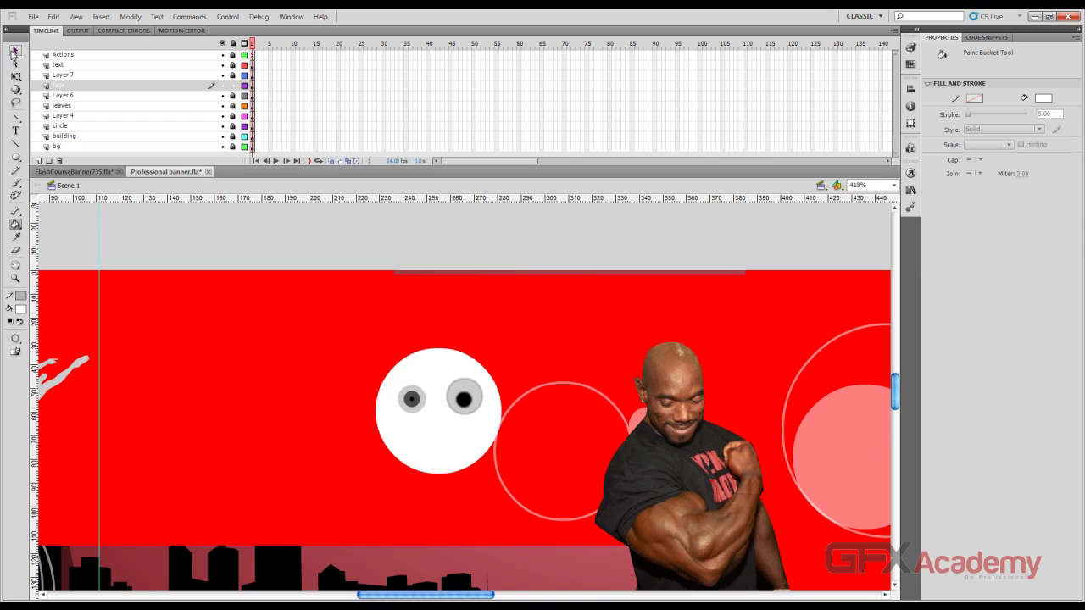
{"action": "left_click", "coordinate": [420, 397]}
{"action": "key", "text": "Delete"}
{"action": "left_click", "coordinate": [412, 400]}
{"action": "key", "text": "Delete"}
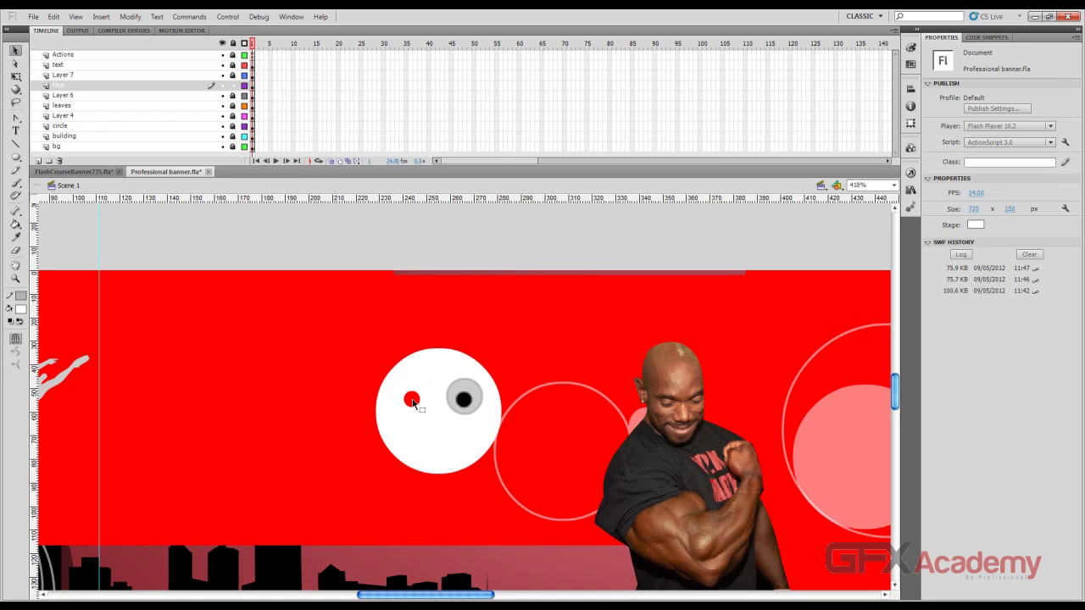
{"action": "left_click", "coordinate": [15, 224]}
{"action": "left_click", "coordinate": [411, 398]}
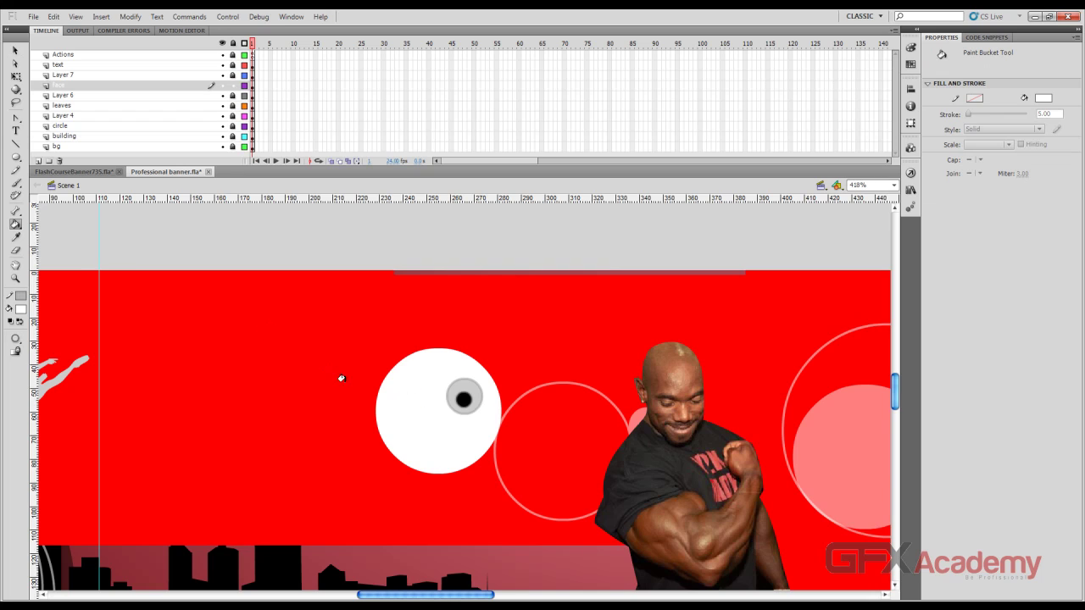
Duplicate the whole right eye with its pupil and place the copy level with it as the left eye
{"action": "left_click", "coordinate": [15, 52]}
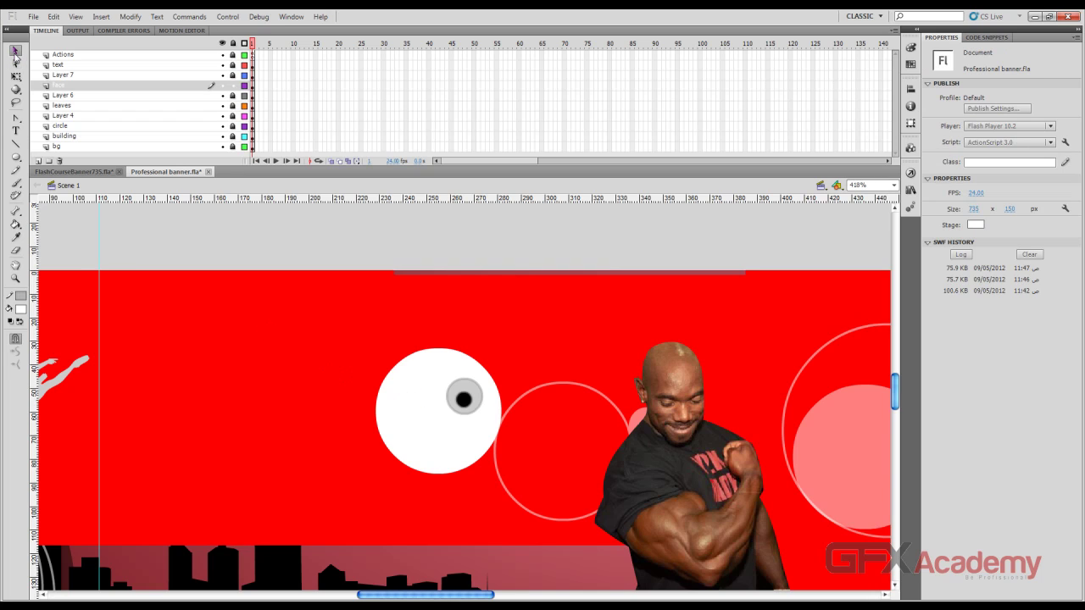
{"action": "left_click", "coordinate": [467, 399]}
{"action": "left_click", "coordinate": [473, 394]}
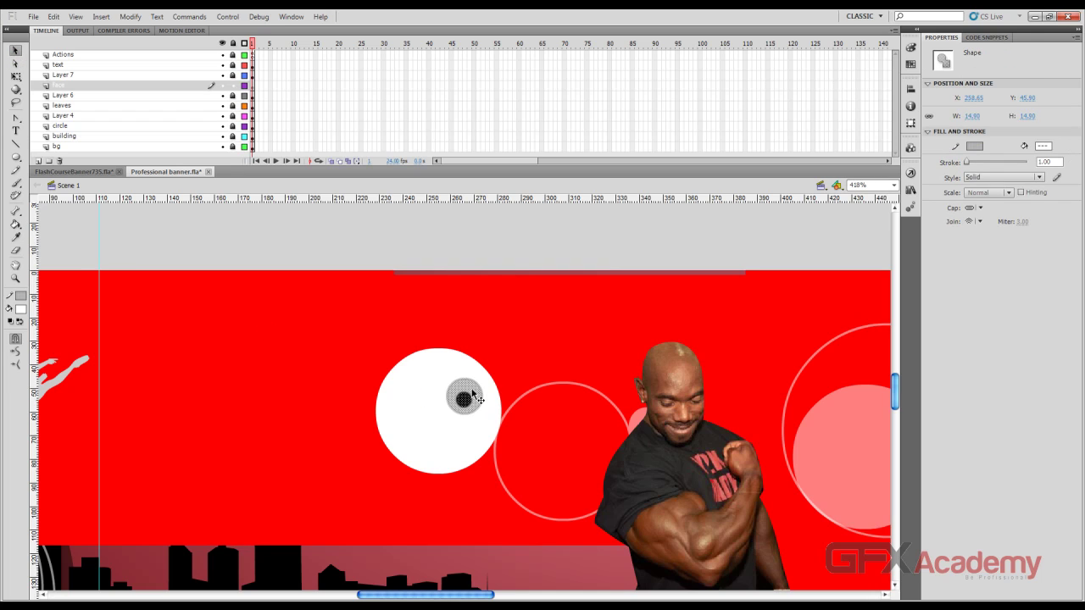
{"action": "left_click_drag", "start_coordinate": [474, 394], "coordinate": [420, 389]}
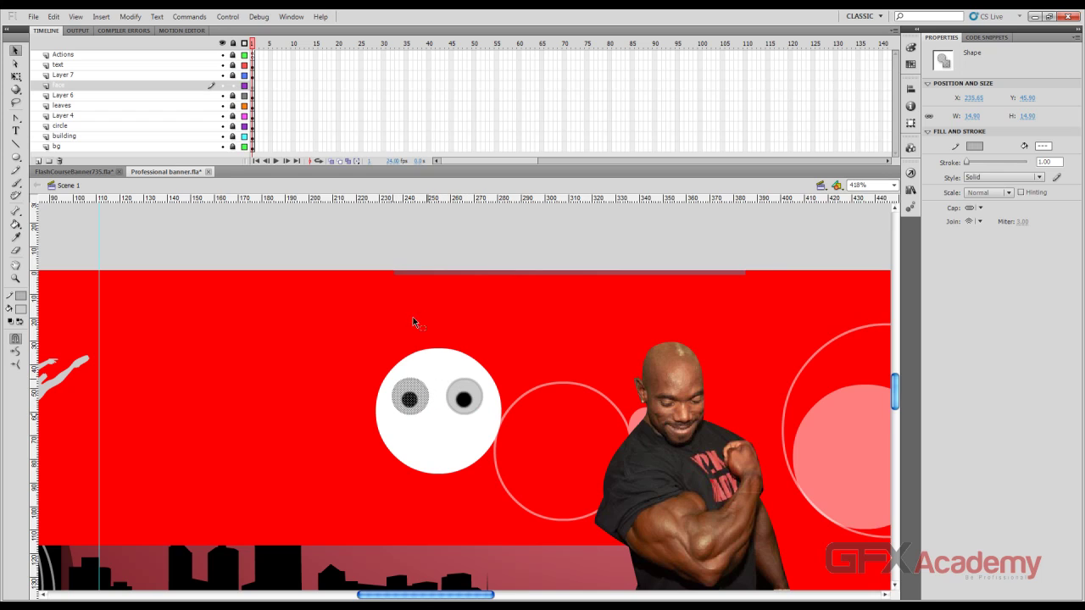
{"action": "left_click", "coordinate": [412, 252]}
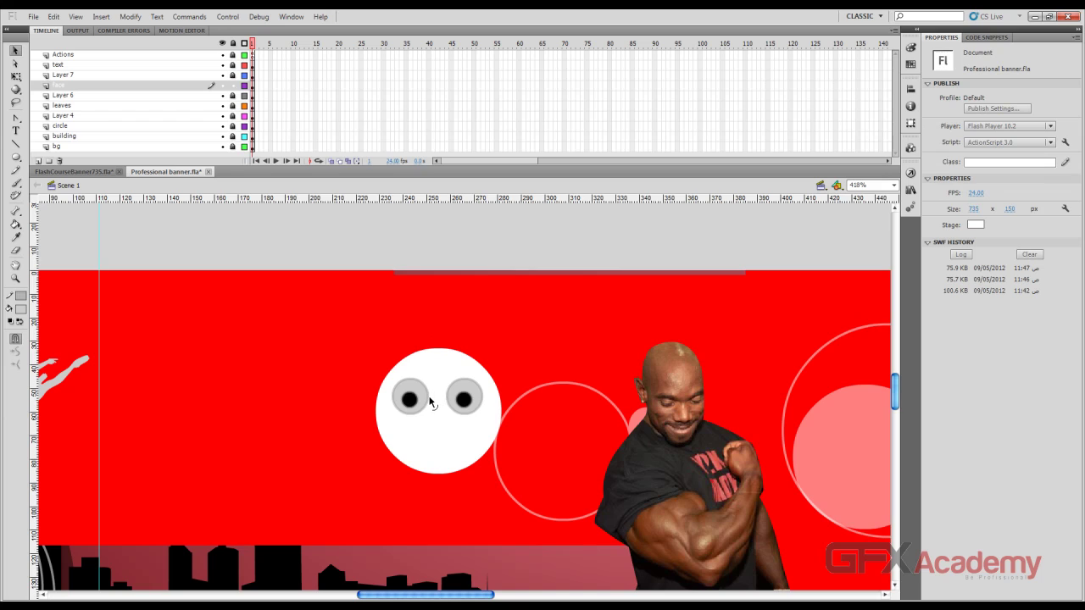
Try to reshape the left eye's outline and select it separately from the white face
{"action": "left_click_drag", "start_coordinate": [426, 412], "coordinate": [425, 413]}
{"action": "left_click", "coordinate": [397, 381]}
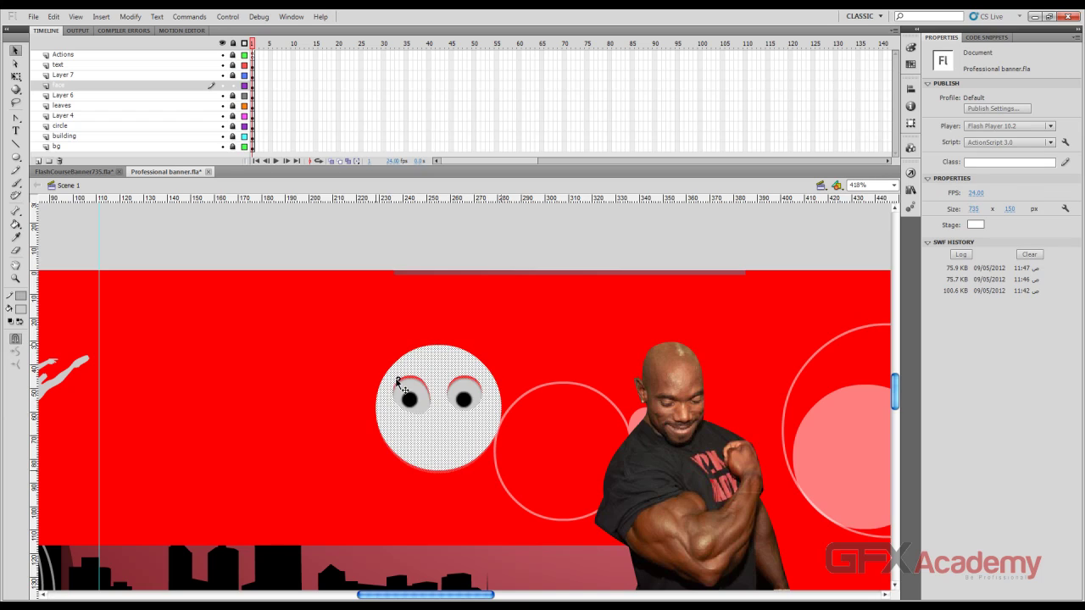
{"action": "left_click", "coordinate": [395, 290]}
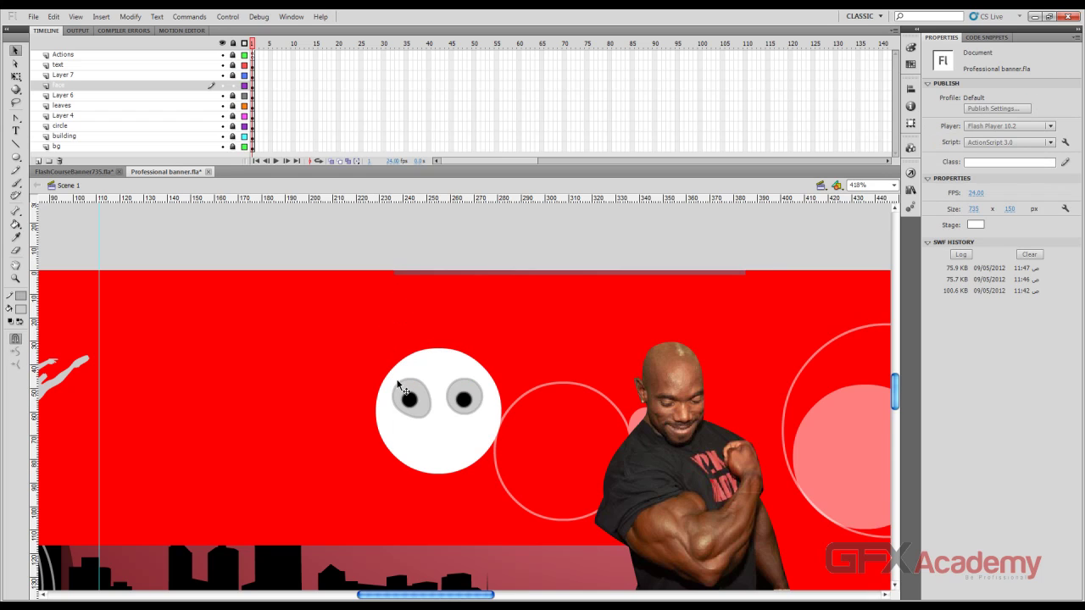
{"action": "left_click", "coordinate": [398, 384]}
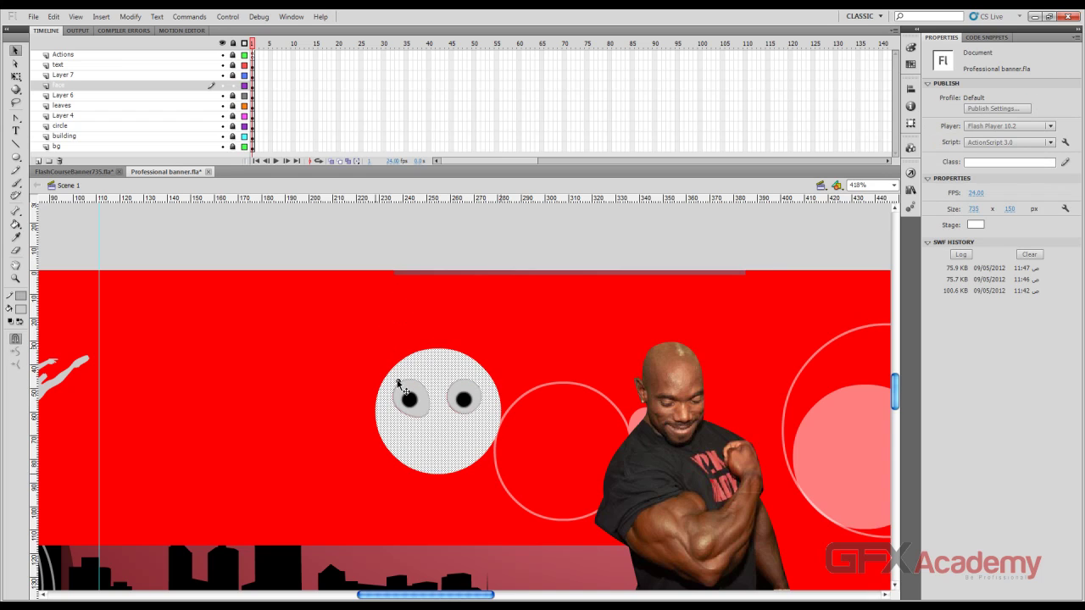
{"action": "left_click", "coordinate": [348, 241]}
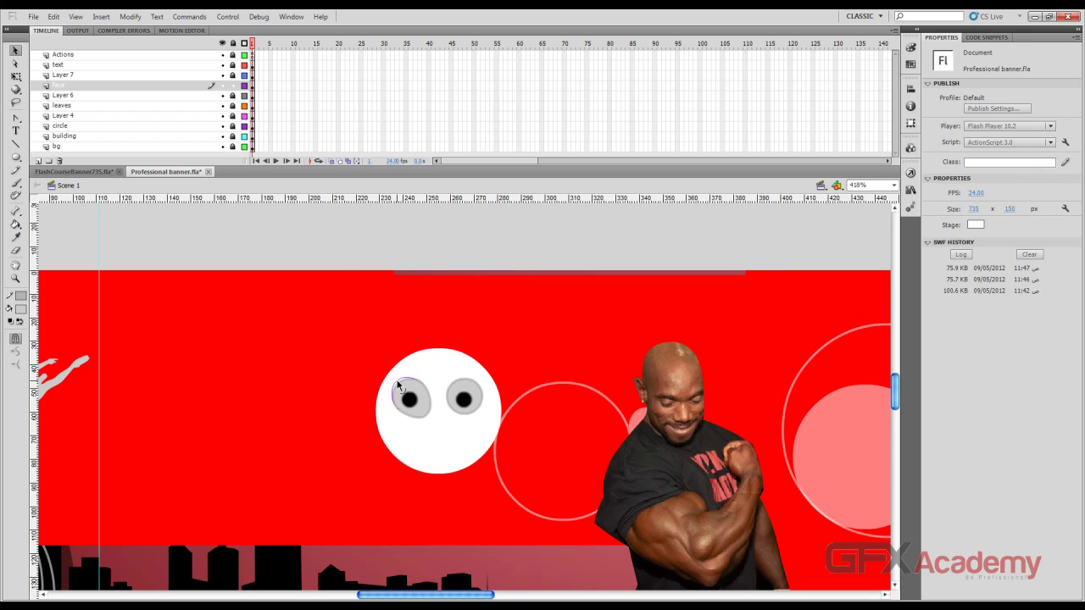
{"action": "key", "text": "ctrl+a"}
{"action": "key", "text": "ctrl+shift+a"}
{"action": "key", "text": "ctrl+a"}
{"action": "key", "text": "ctrl+shift+a"}
Add a layer below the face layer and draw a circle about 17.8 px wide over the left eye's position
{"action": "left_click", "coordinate": [37, 160]}
{"action": "left_click_drag", "start_coordinate": [99, 86], "coordinate": [95, 100]}
{"action": "left_click", "coordinate": [15, 157]}
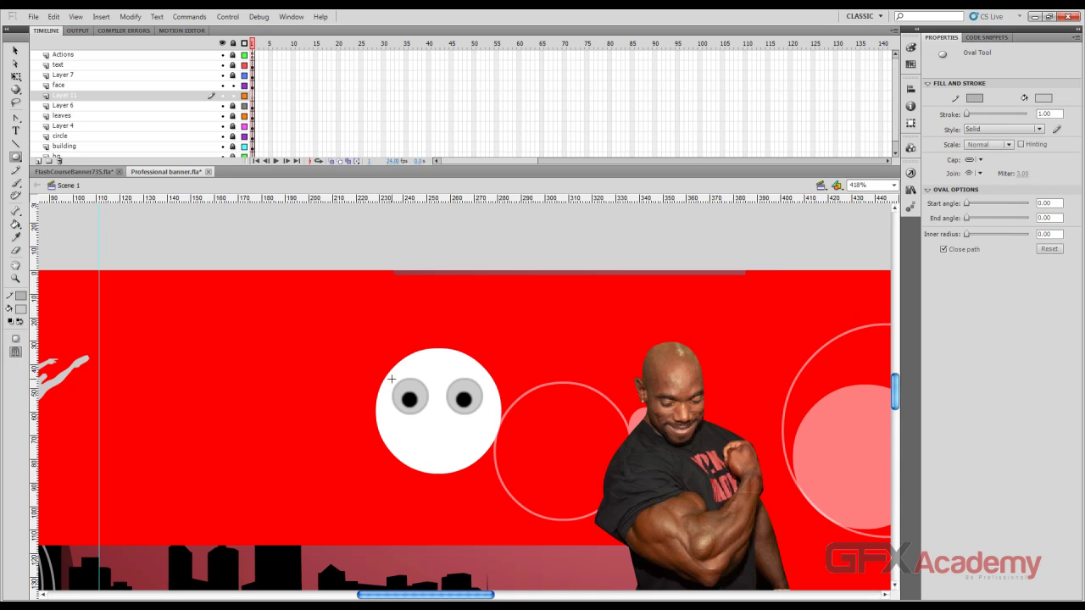
{"action": "left_click_drag", "start_coordinate": [395, 382], "coordinate": [425, 414]}
{"action": "left_click_drag", "start_coordinate": [432, 420], "coordinate": [434, 423]}
{"action": "key", "text": "v"}
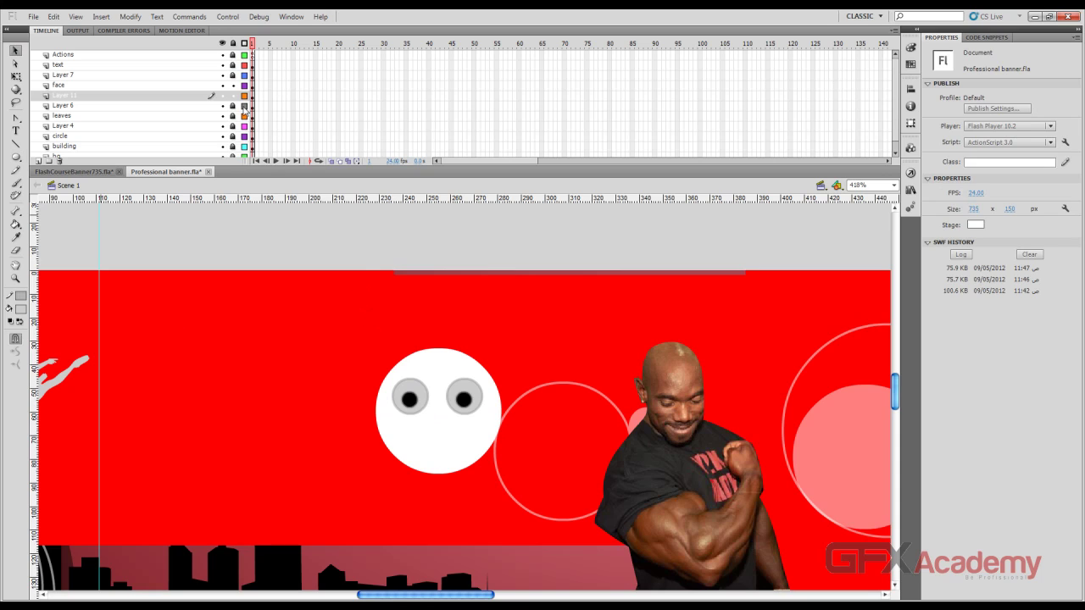
Set the fill of the new circle behind the left eye to dark grey
{"action": "left_click", "coordinate": [424, 414]}
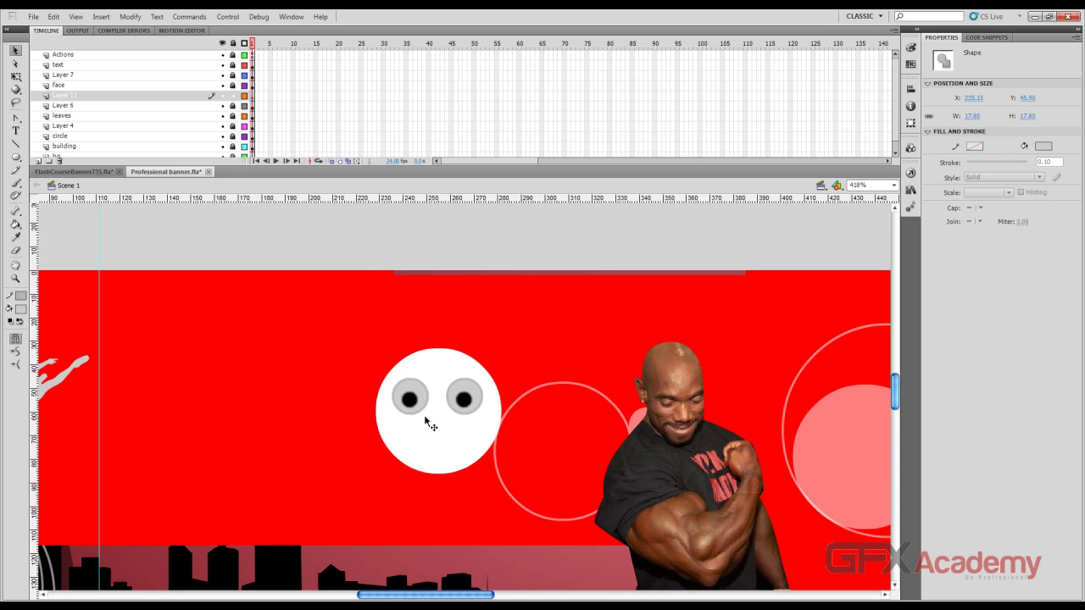
{"action": "left_click_drag", "start_coordinate": [323, 285], "coordinate": [555, 558]}
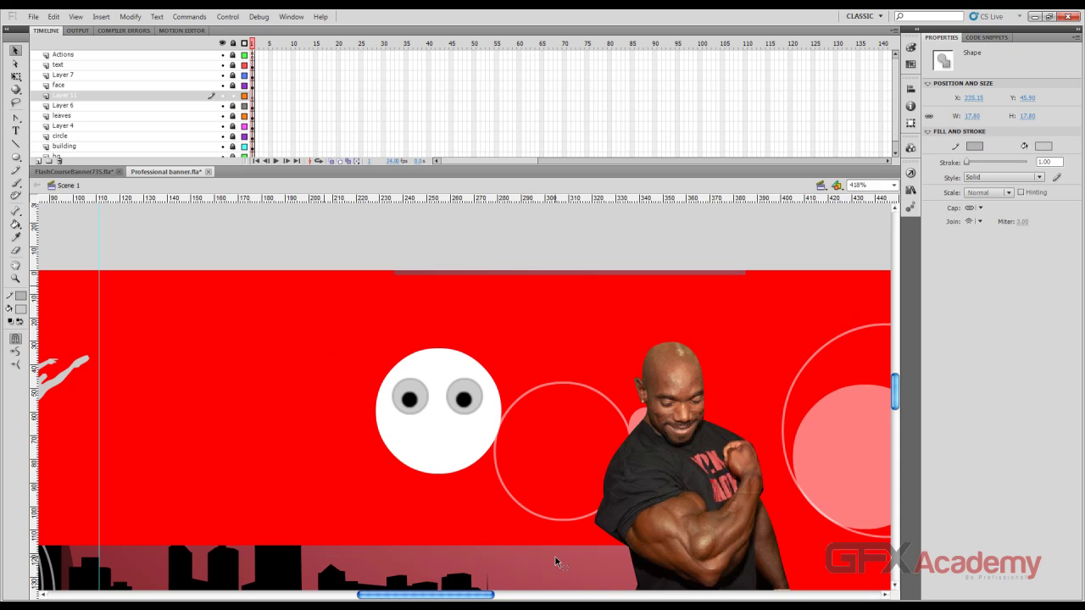
{"action": "left_click", "coordinate": [21, 308]}
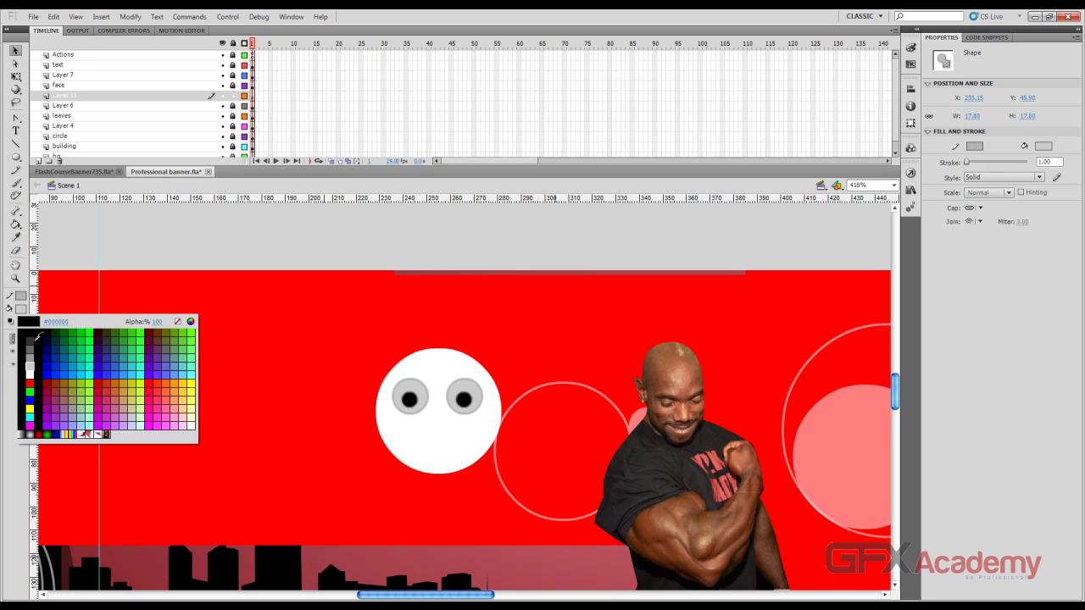
{"action": "left_click", "coordinate": [33, 346]}
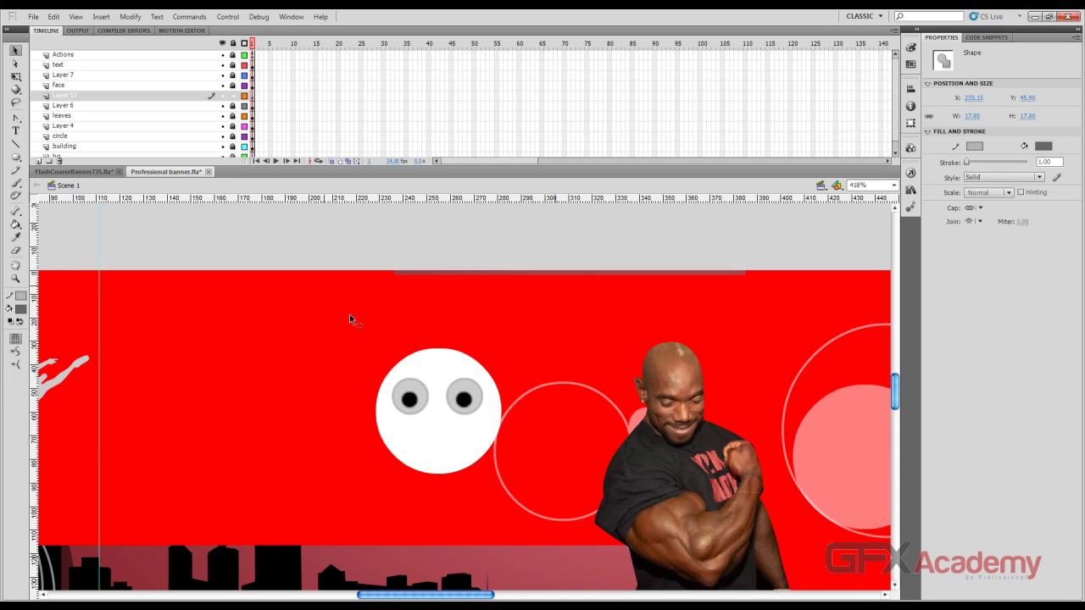
{"action": "left_click", "coordinate": [373, 247]}
{"action": "left_click", "coordinate": [288, 348]}
{"action": "left_click", "coordinate": [167, 95]}
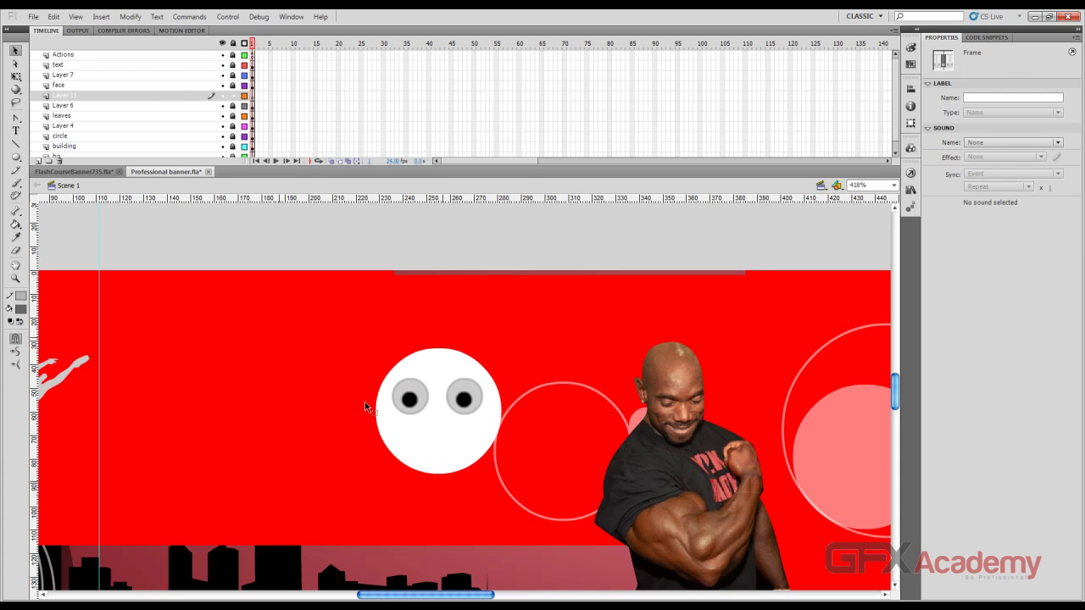
Move the dark grey circle out above the banner and raise its layer above the face layer
{"action": "left_click", "coordinate": [421, 419]}
{"action": "left_click_drag", "start_coordinate": [426, 424], "coordinate": [455, 246]}
{"action": "left_click", "coordinate": [462, 244]}
{"action": "left_click", "coordinate": [446, 240]}
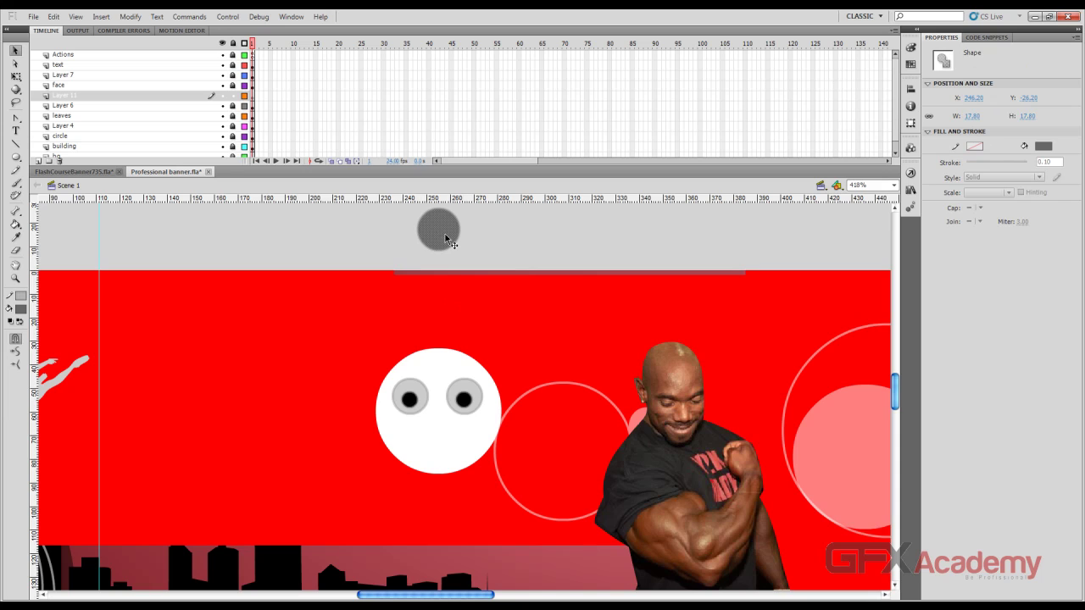
{"action": "left_click_drag", "start_coordinate": [89, 100], "coordinate": [91, 82]}
{"action": "left_click", "coordinate": [479, 229]}
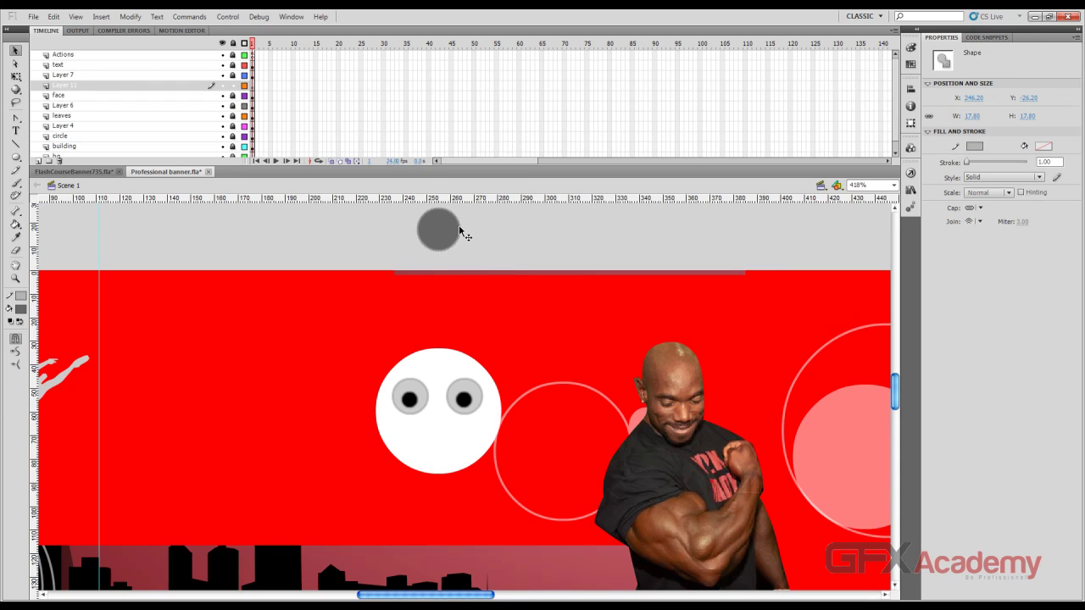
Position the dark grey circle over the left eye and return its layer below the face layer
{"action": "left_click_drag", "start_coordinate": [449, 231], "coordinate": [409, 378]}
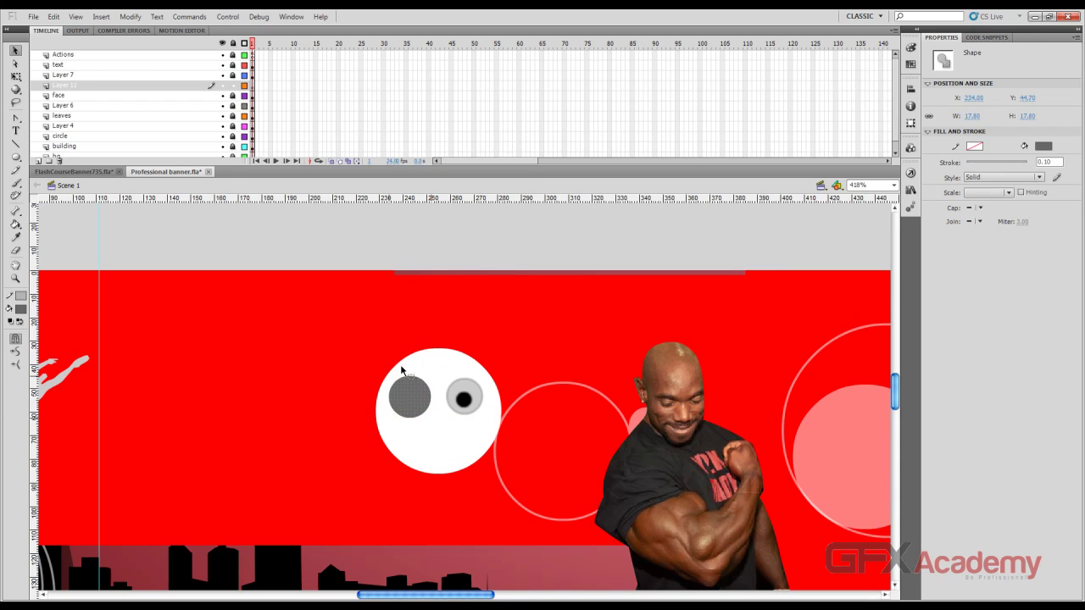
{"action": "left_click_drag", "start_coordinate": [145, 88], "coordinate": [146, 101]}
{"action": "left_click", "coordinate": [407, 247]}
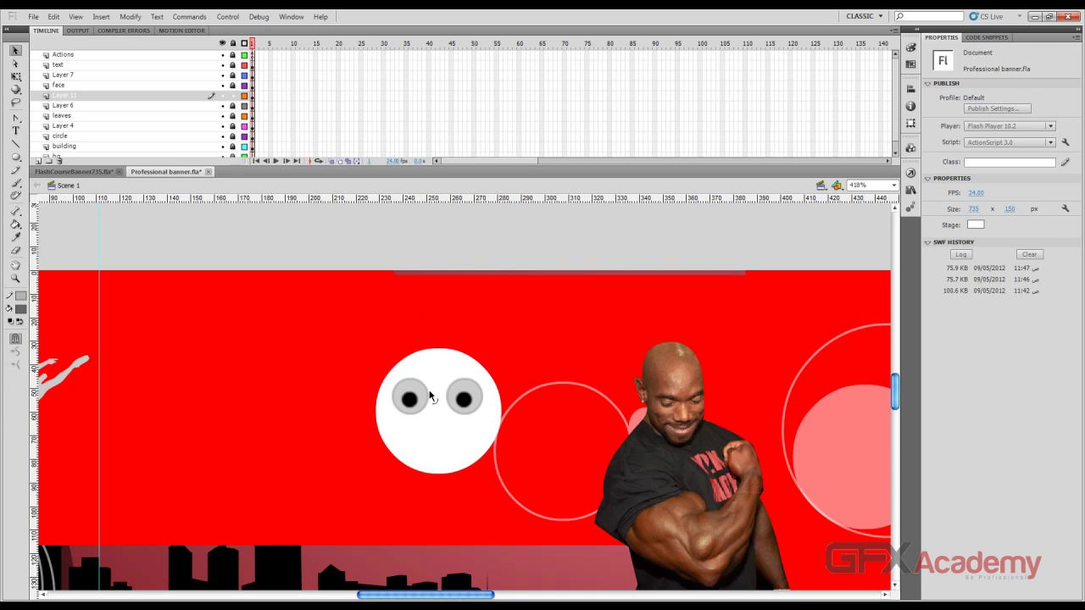
Cut the white face circle and paste it in place on a new layer directly below Layer 11
{"action": "left_click", "coordinate": [433, 397]}
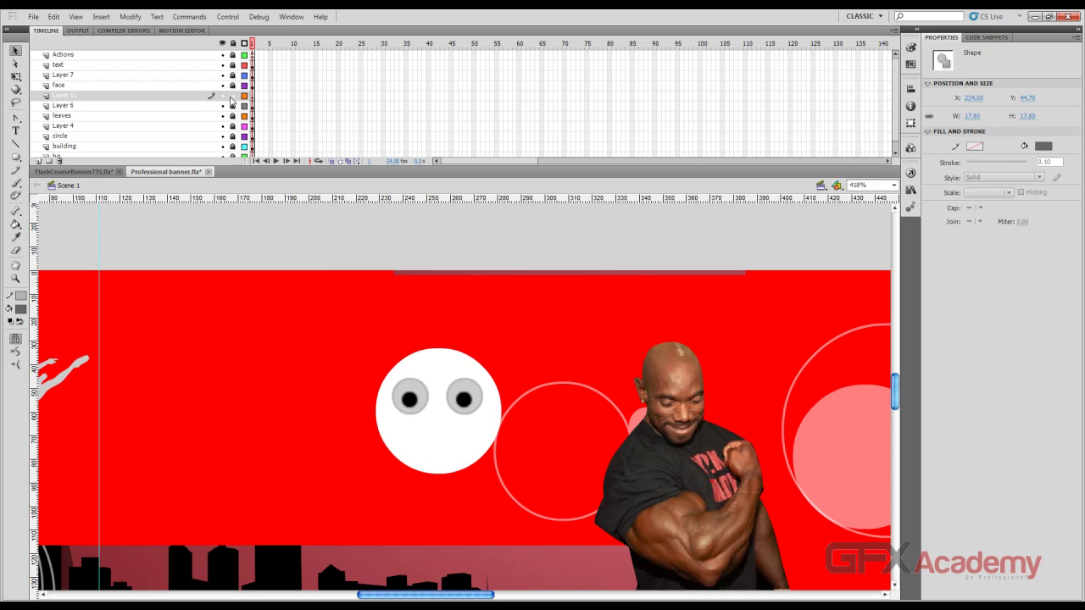
{"action": "left_click", "coordinate": [273, 112]}
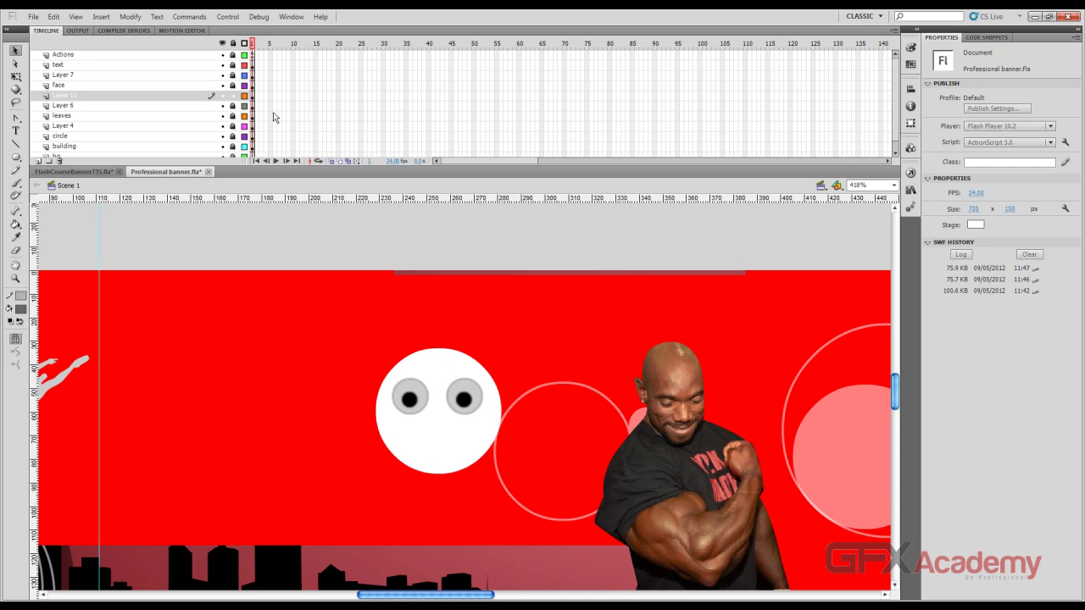
{"action": "left_click", "coordinate": [450, 372]}
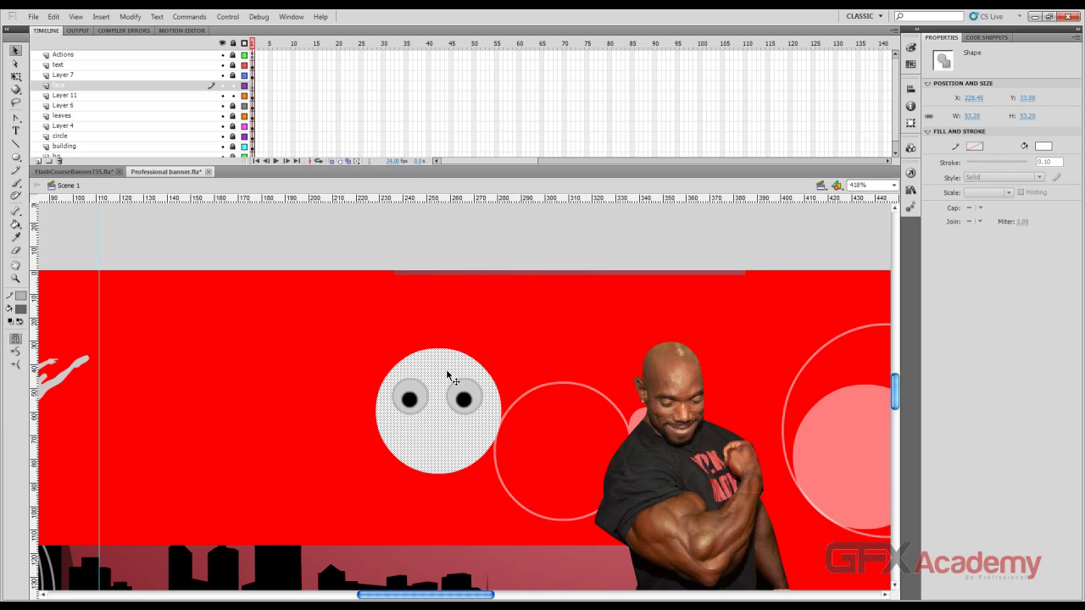
{"action": "key", "text": "Delete"}
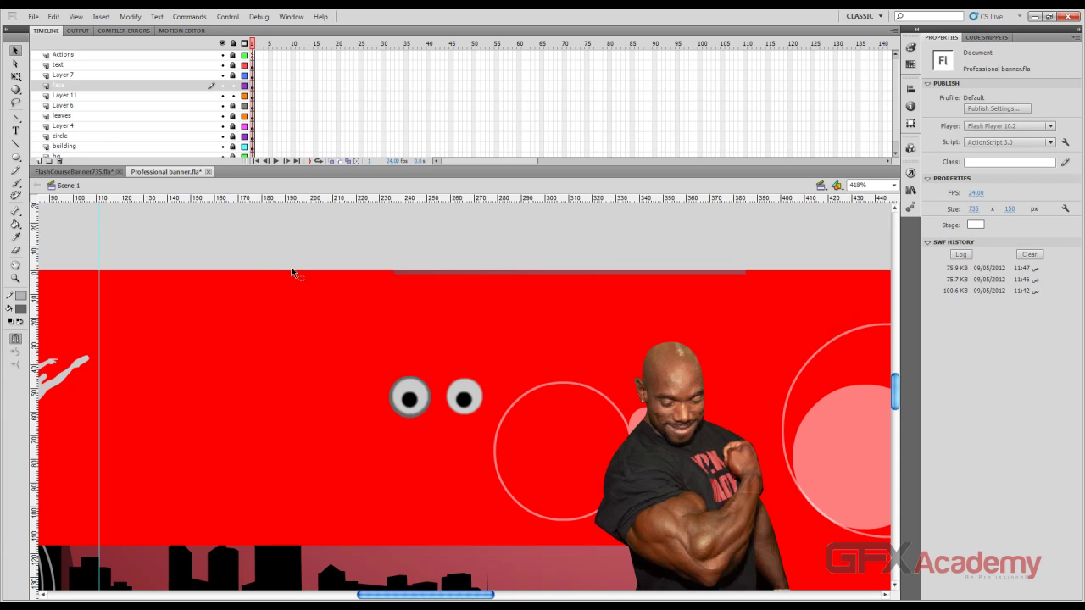
{"action": "left_click", "coordinate": [126, 99]}
{"action": "left_click", "coordinate": [110, 106]}
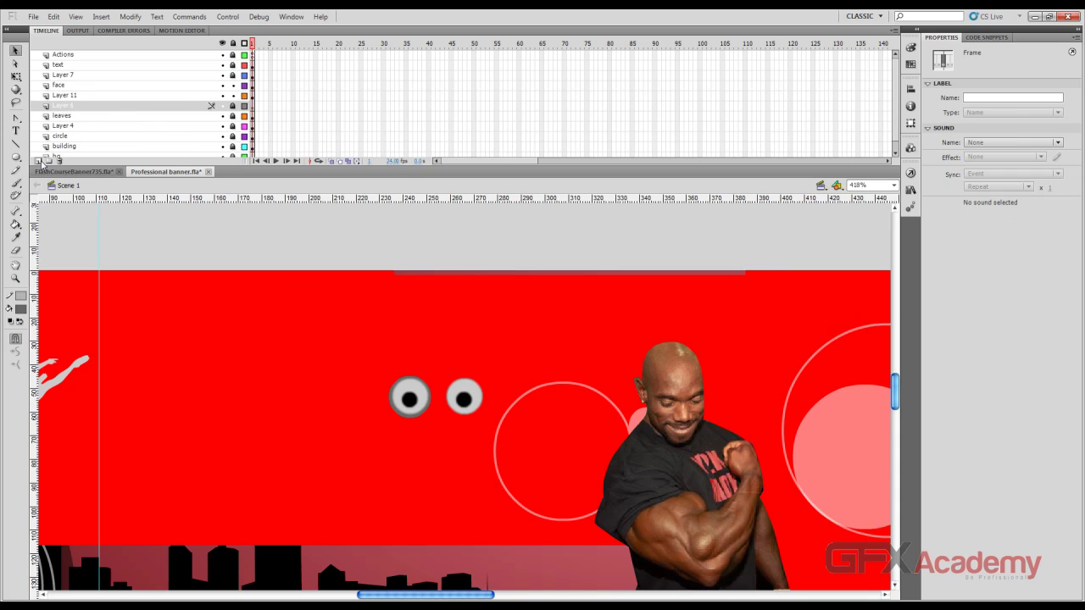
{"action": "left_click", "coordinate": [38, 161]}
{"action": "key", "text": "ctrl+shift+v"}
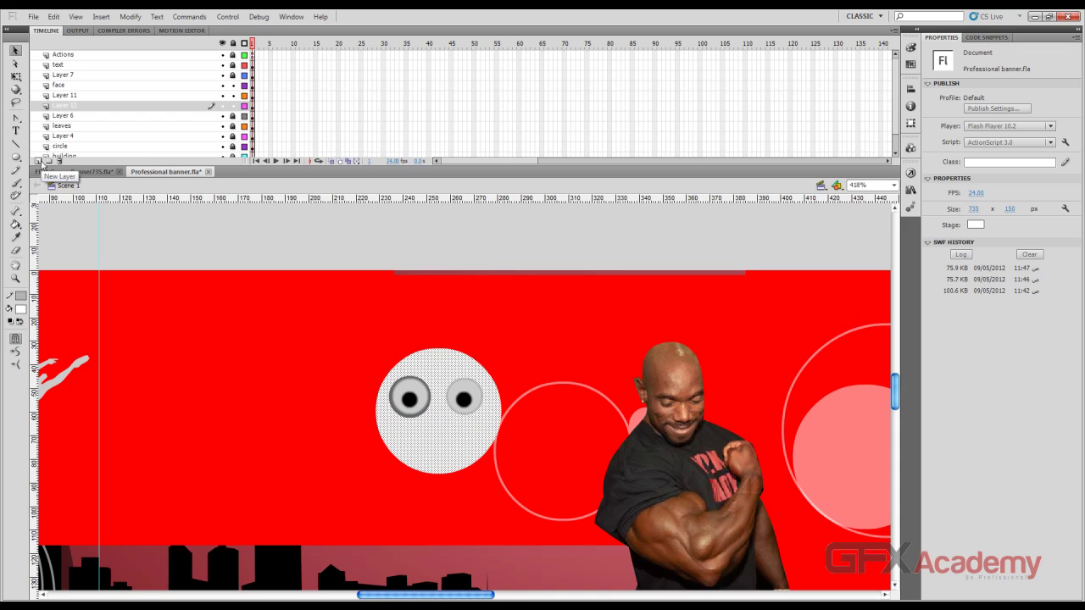
Select the dark grey circle behind the left eye and set its width to 18.8 px, keeping its proportions
{"action": "left_click", "coordinate": [319, 240]}
{"action": "left_click", "coordinate": [409, 417]}
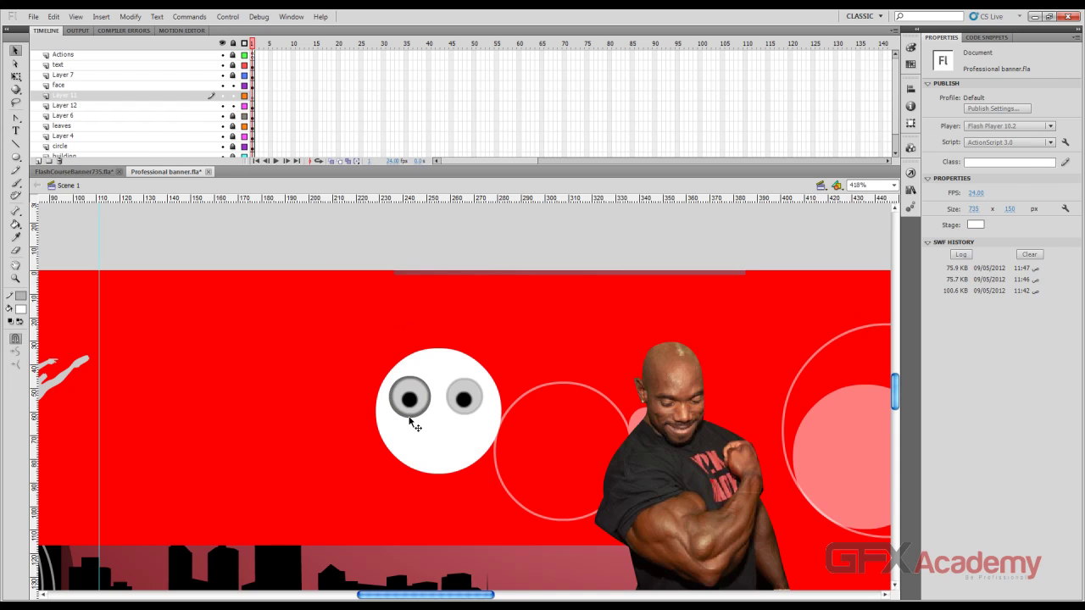
{"action": "double_click", "coordinate": [409, 418]}
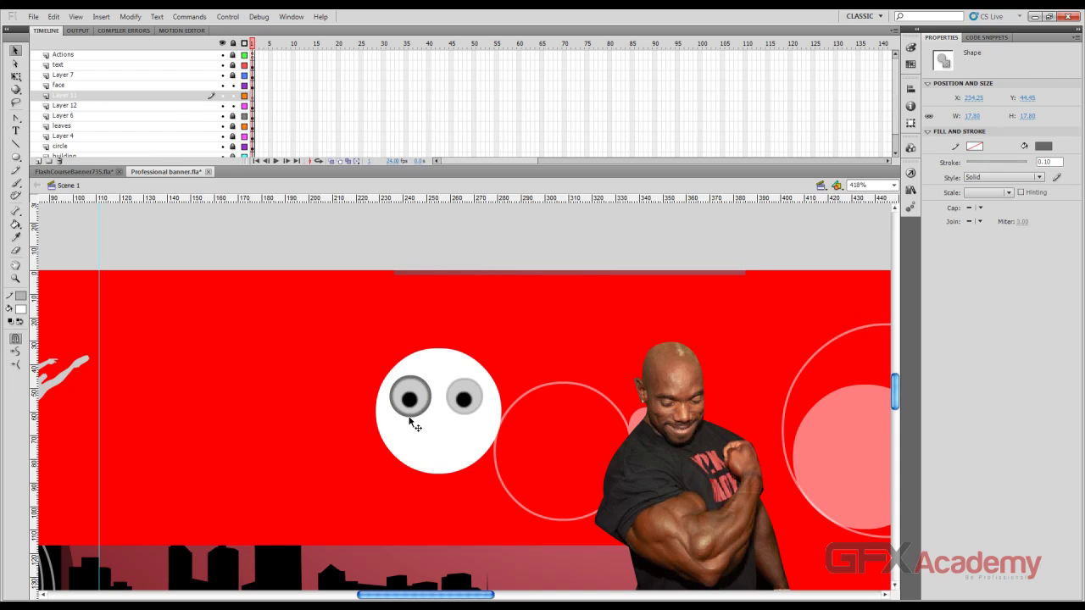
{"action": "left_click", "coordinate": [972, 116]}
{"action": "type", "text": "15.8"}
{"action": "key", "text": "Return"}
{"action": "type", "text": "18.8"}
{"action": "key", "text": "Return"}
{"action": "left_click", "coordinate": [334, 220]}
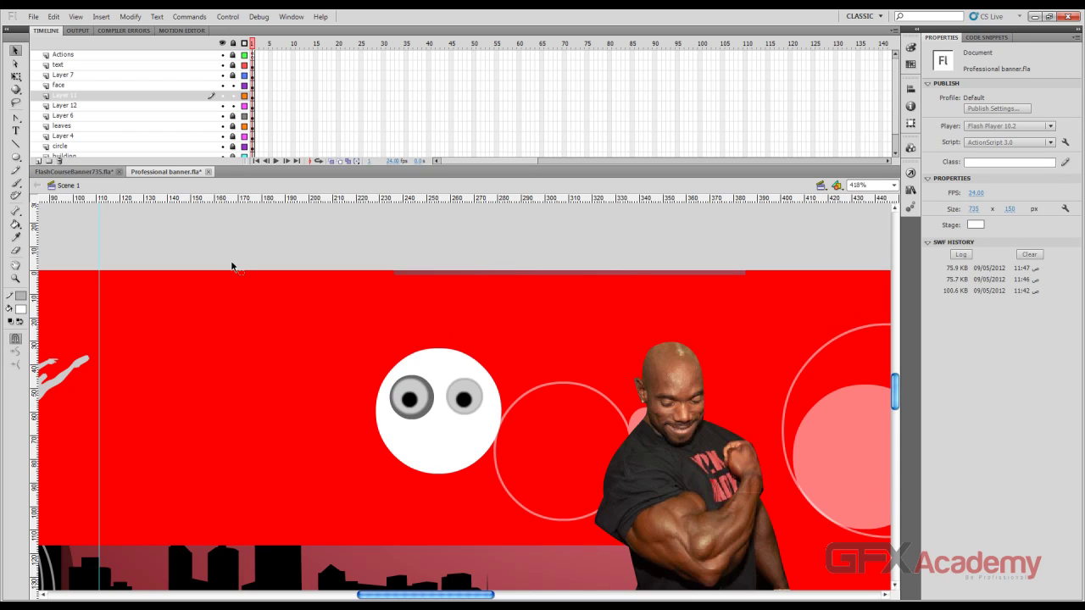
Check the FlashCourseBanner735.fla reference, and draw a small black oval nose without an outline below and between the eyes
{"action": "left_click", "coordinate": [78, 172]}
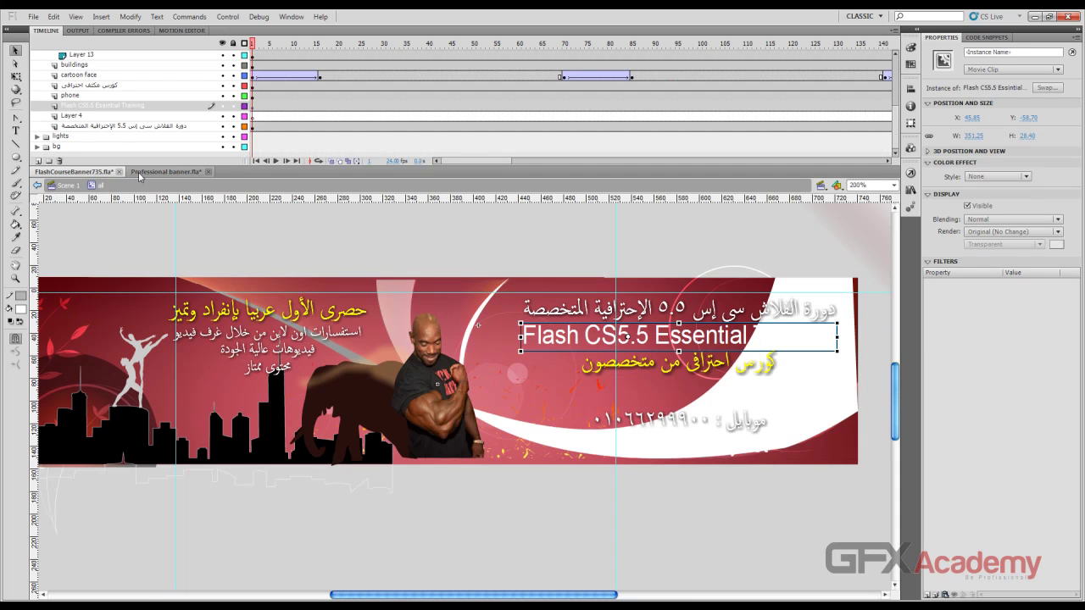
{"action": "left_click", "coordinate": [163, 172]}
{"action": "left_click", "coordinate": [15, 157]}
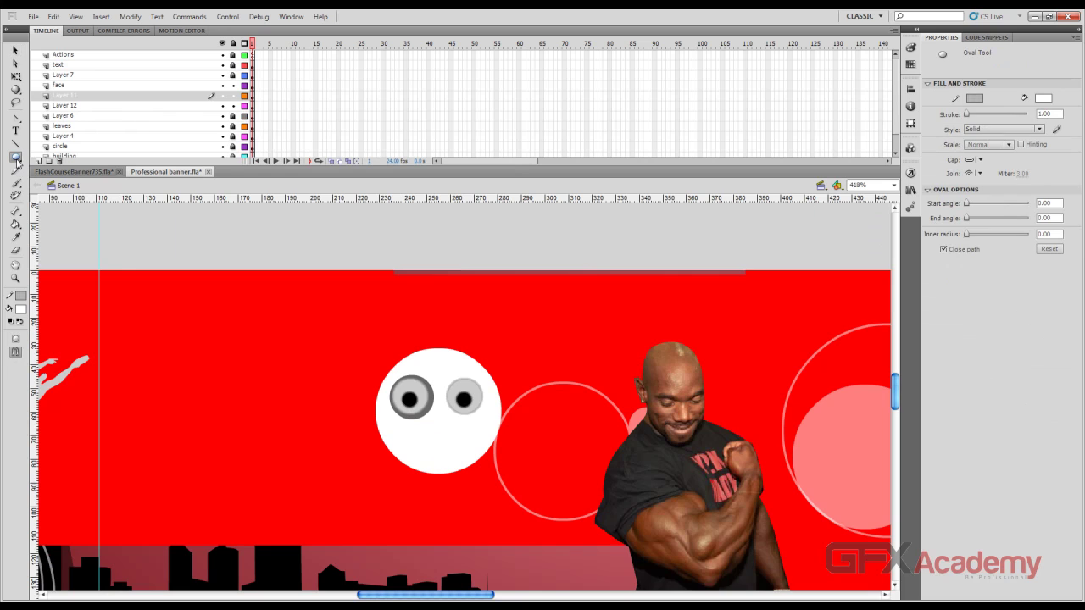
{"action": "left_click", "coordinate": [21, 296]}
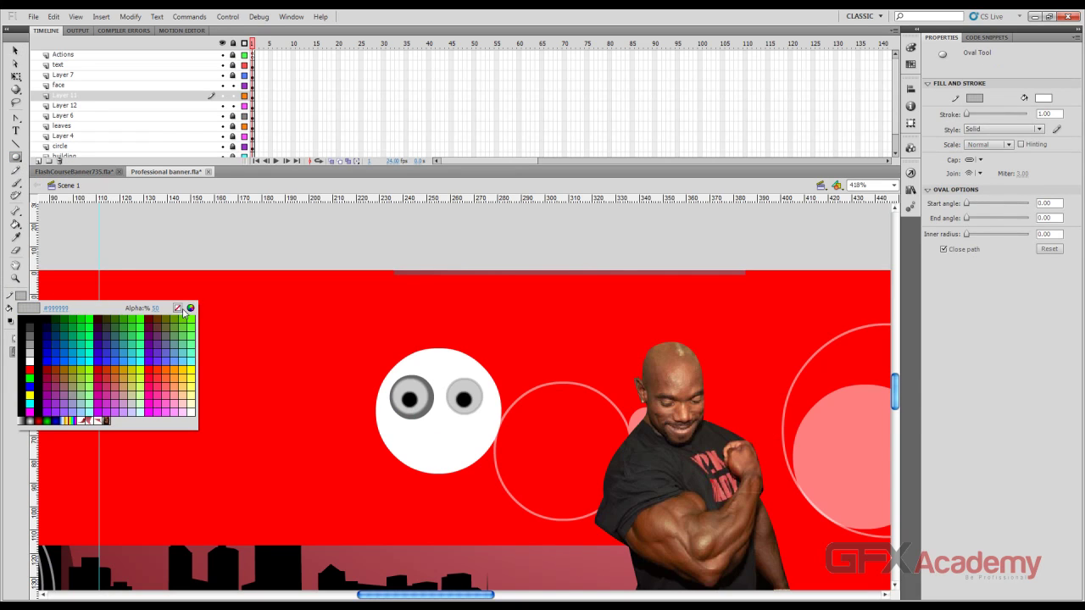
{"action": "left_click", "coordinate": [186, 310]}
{"action": "left_click", "coordinate": [23, 310]}
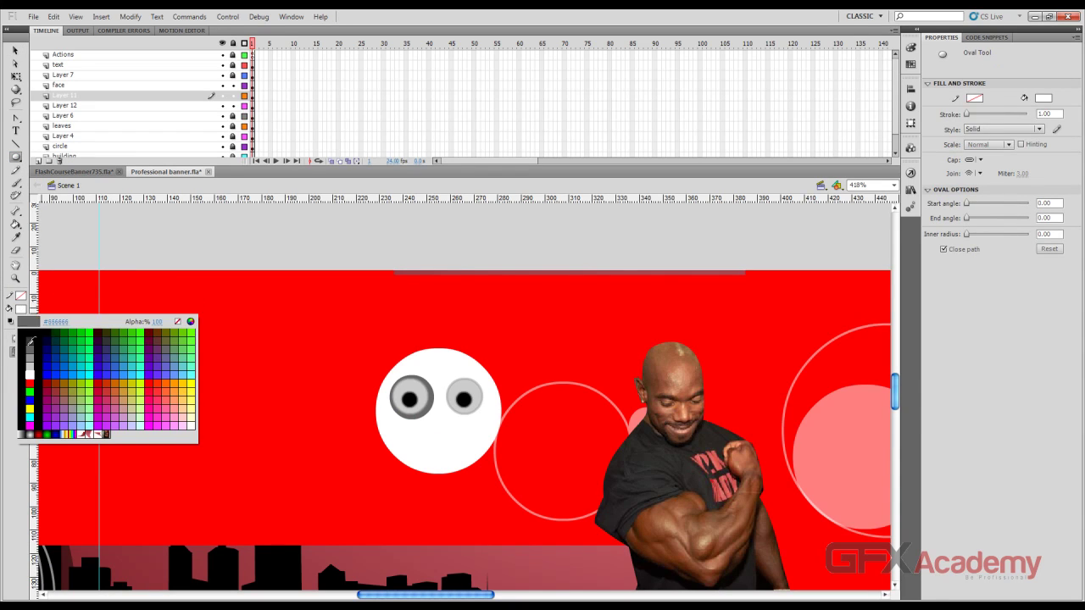
{"action": "left_click", "coordinate": [32, 337]}
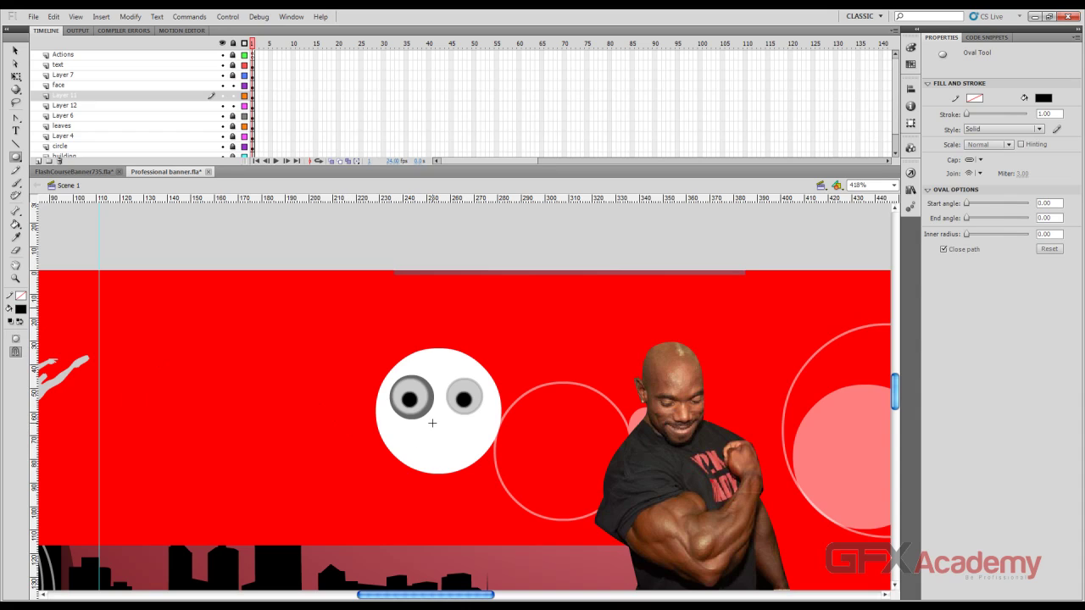
{"action": "left_click_drag", "start_coordinate": [431, 422], "coordinate": [449, 432]}
Draw a grey mouth line about 10 px wide below the nose and bend its middle upward into a frown
{"action": "left_click", "coordinate": [15, 144]}
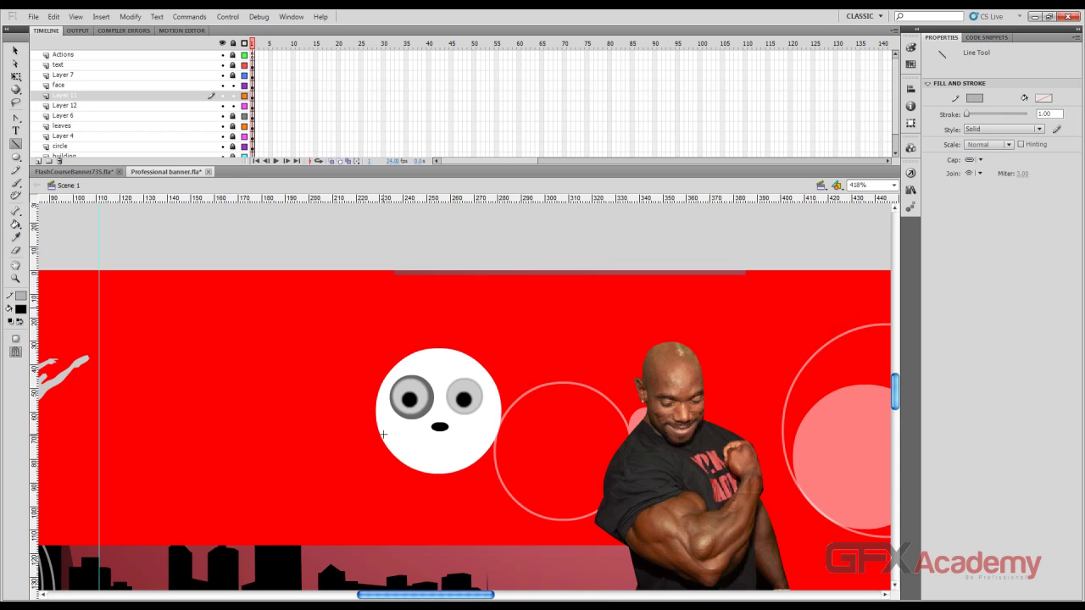
{"action": "left_click", "coordinate": [21, 296]}
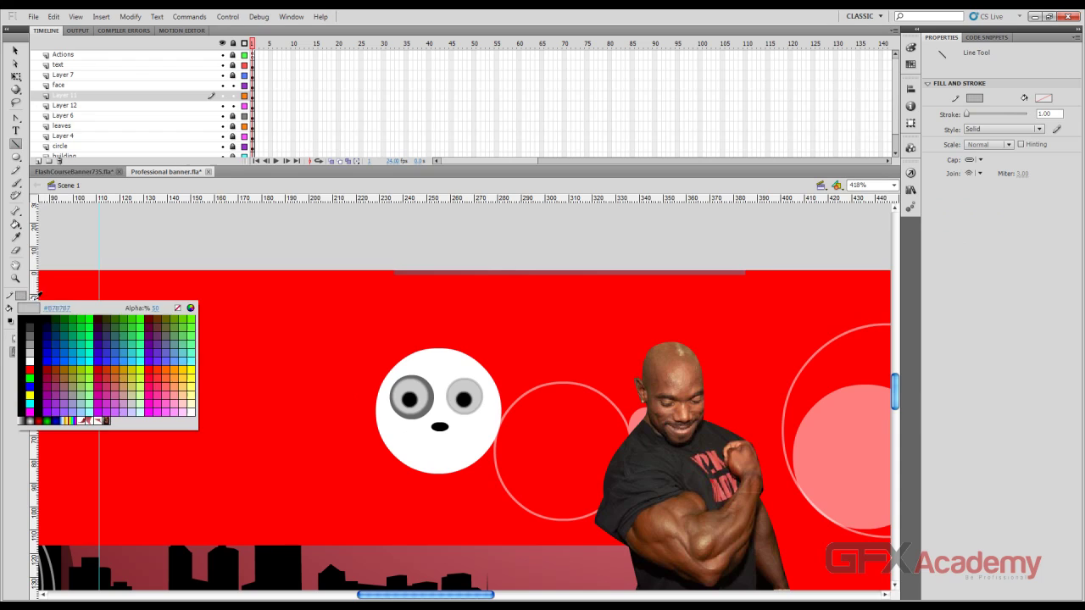
{"action": "left_click", "coordinate": [21, 324]}
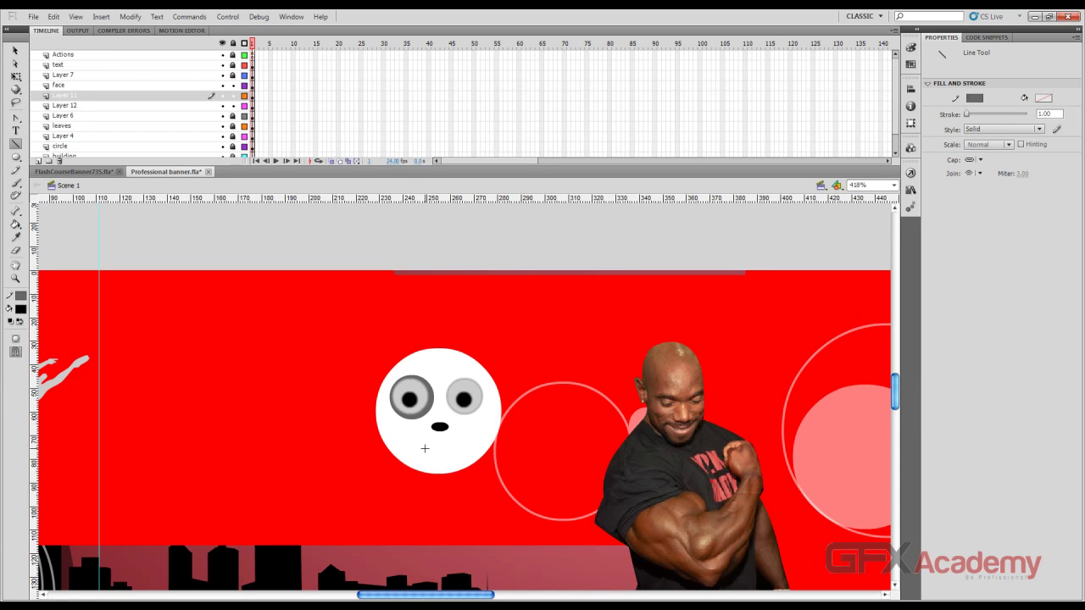
{"action": "left_click_drag", "start_coordinate": [444, 452], "coordinate": [450, 449]}
{"action": "key", "text": "v"}
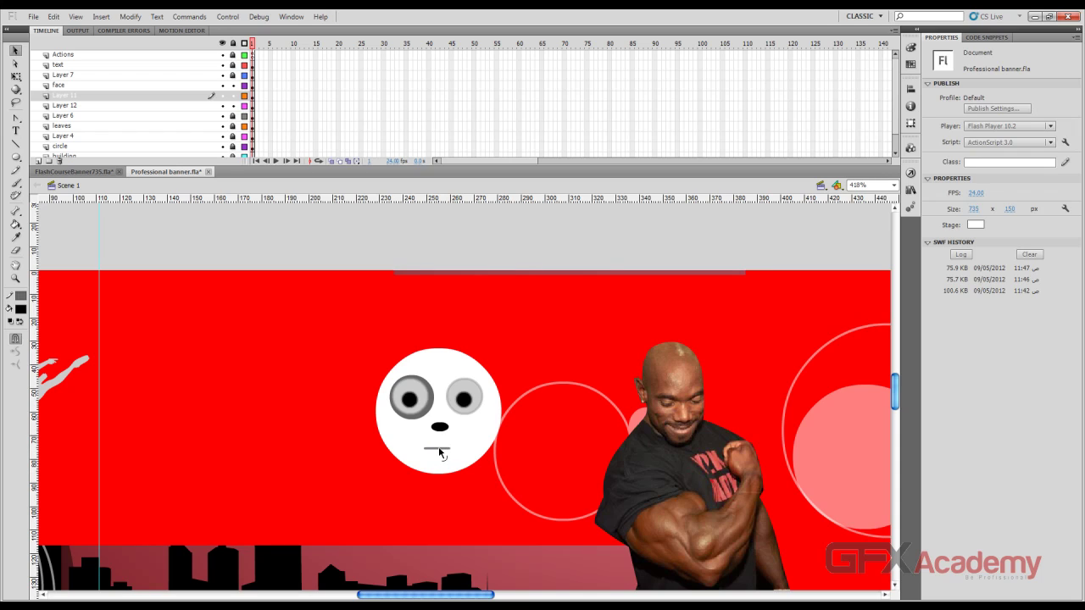
{"action": "left_click_drag", "start_coordinate": [438, 446], "coordinate": [447, 451]}
{"action": "left_click", "coordinate": [445, 449]}
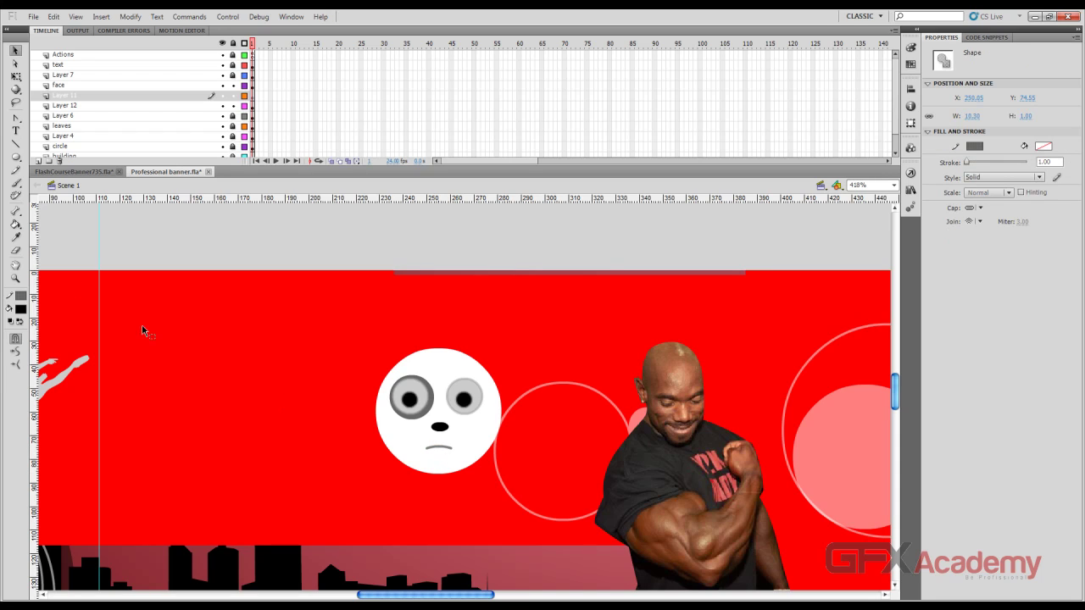
{"action": "left_click", "coordinate": [26, 296]}
{"action": "key", "text": "Escape"}
{"action": "left_click", "coordinate": [356, 288]}
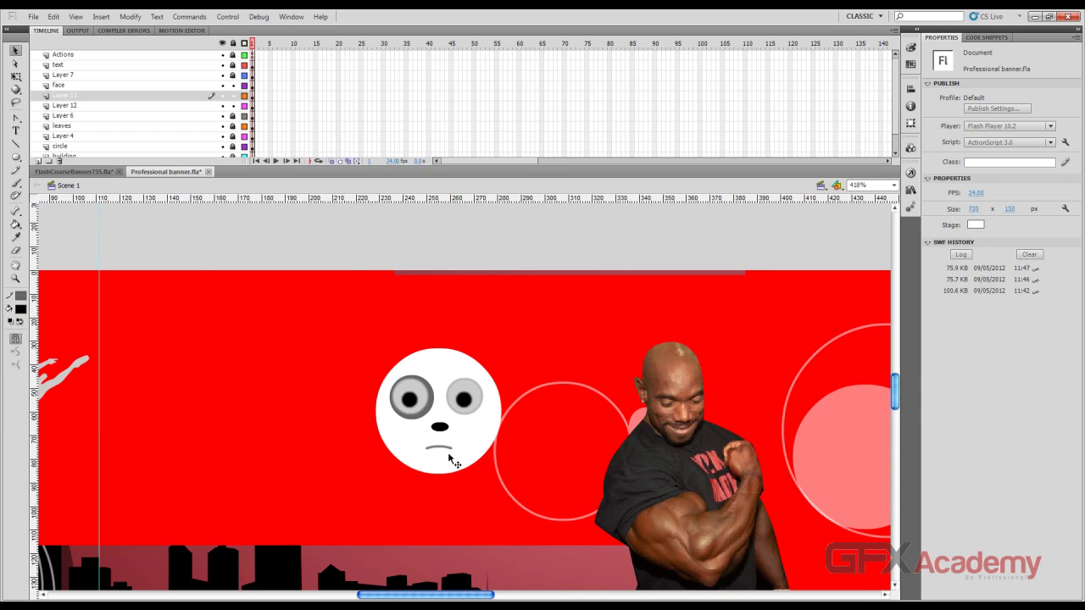
{"action": "left_click", "coordinate": [448, 453]}
{"action": "left_click", "coordinate": [26, 296]}
{"action": "left_click", "coordinate": [31, 320]}
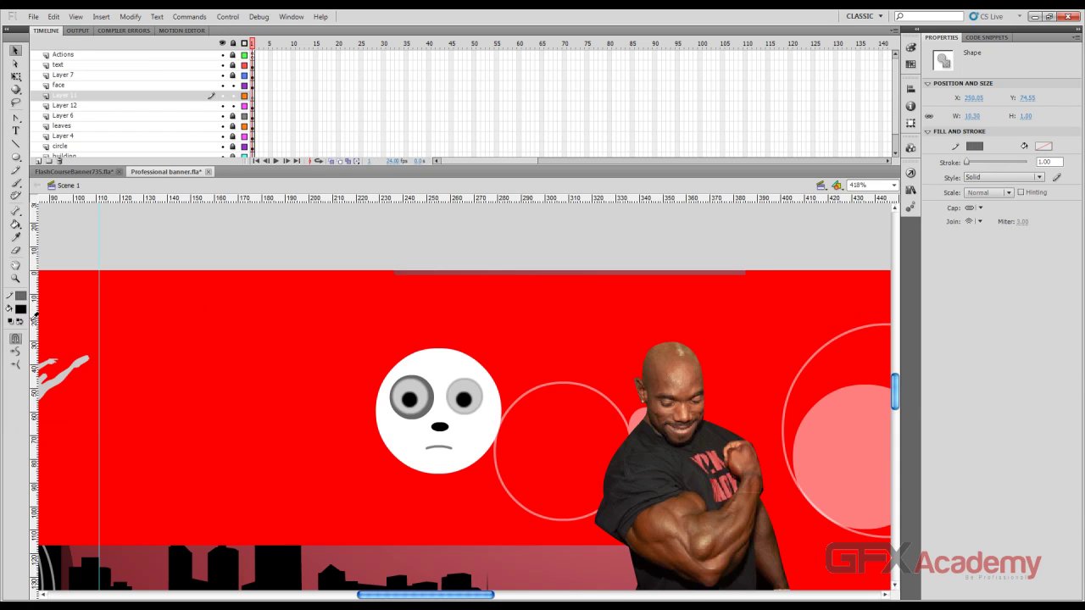
{"action": "left_click", "coordinate": [203, 222]}
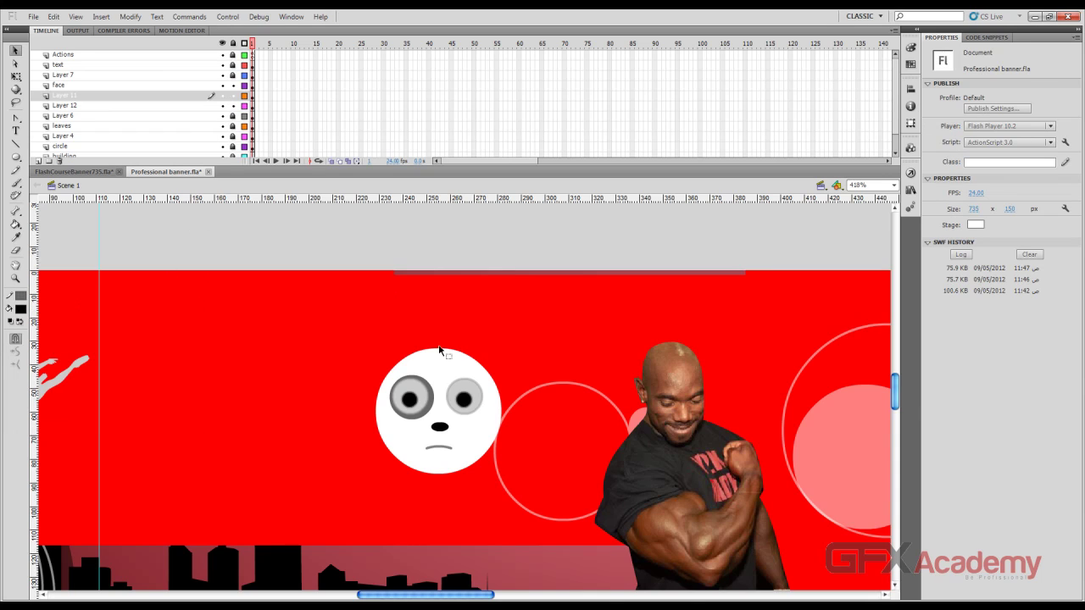
Lock every layer except Layer 11, keeping the mouth line's layer editable
{"action": "left_click", "coordinate": [443, 449]}
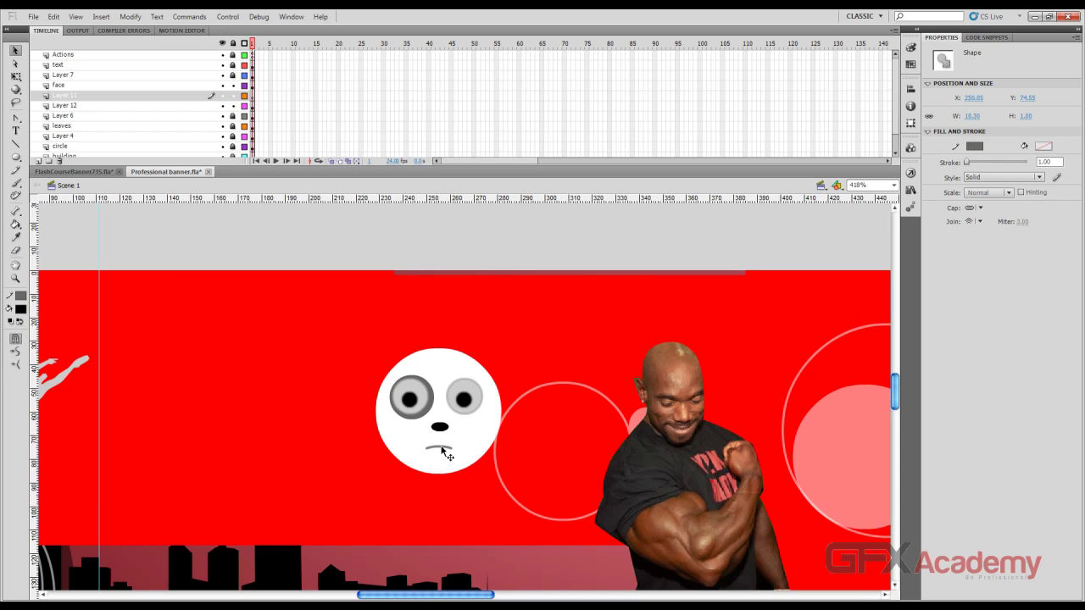
{"action": "key", "text": "ctrl+equal"}
{"action": "key", "text": "ctrl+equal"}
{"action": "key", "text": "ctrl+equal"}
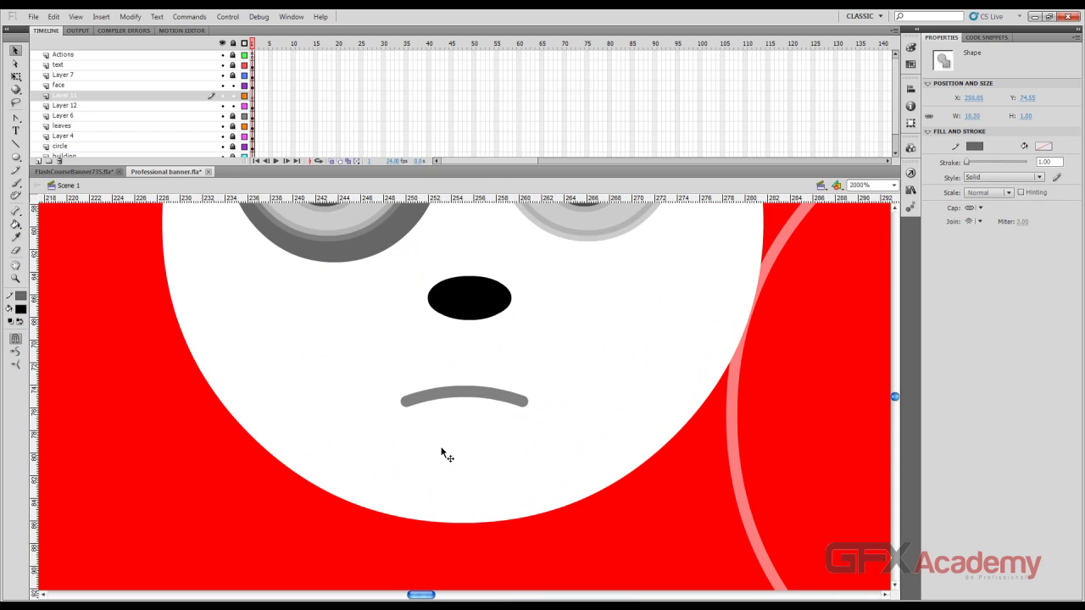
{"action": "left_click", "coordinate": [424, 404]}
{"action": "left_click", "coordinate": [423, 403]}
{"action": "left_click", "coordinate": [222, 96]}
{"action": "left_click", "coordinate": [222, 96]}
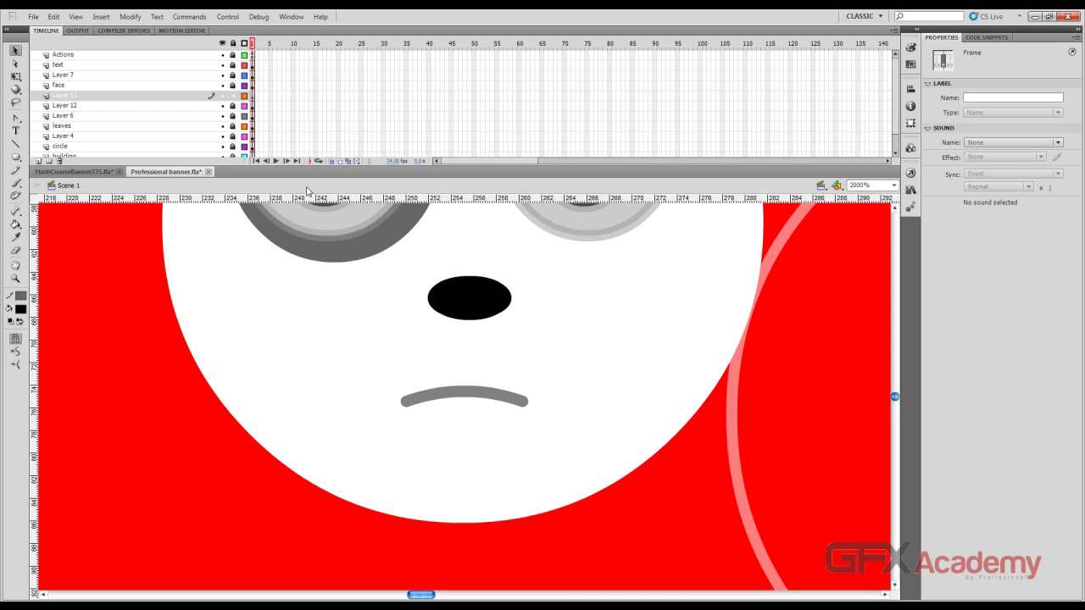
Select the curved mouth line and make its stroke solid black at 100% alpha
{"action": "left_click", "coordinate": [486, 394]}
{"action": "left_click", "coordinate": [381, 369]}
{"action": "left_click", "coordinate": [495, 400]}
{"action": "left_click", "coordinate": [977, 146]}
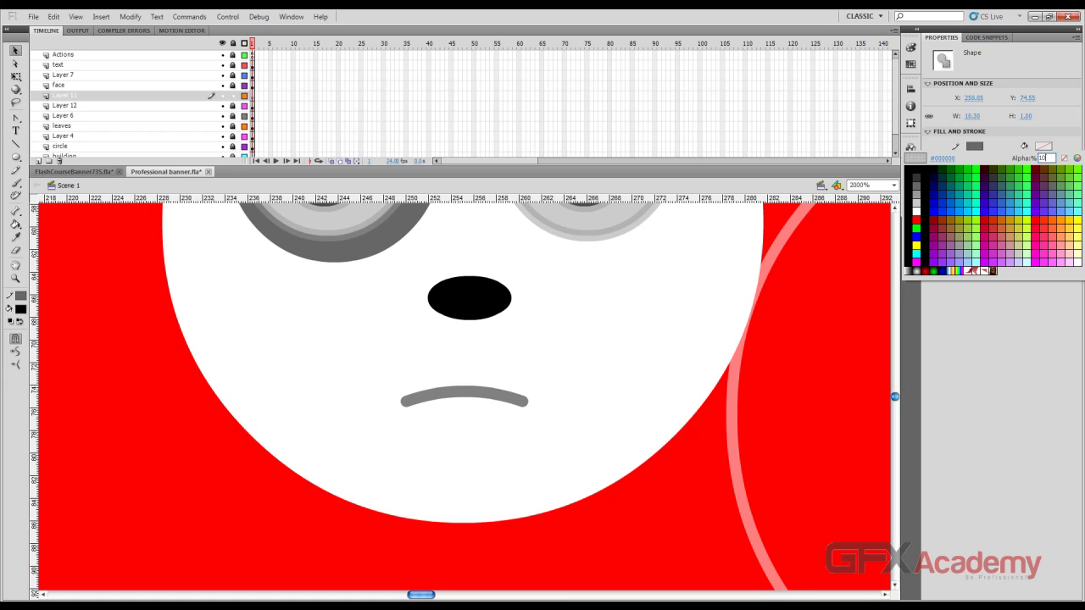
{"action": "key", "text": "Return"}
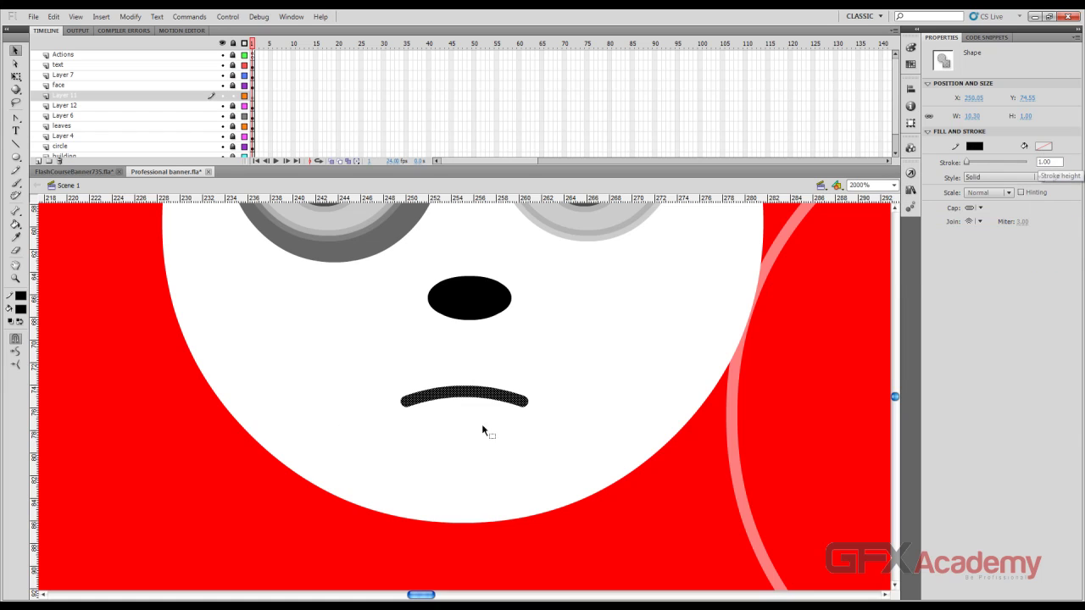
{"action": "left_click", "coordinate": [145, 413]}
Add a layer directly above Layer 12 and draw a white circle about 15.5 px wide with a #999999 outline over the face's upper-right edge
{"action": "key", "text": "ctrl+minus"}
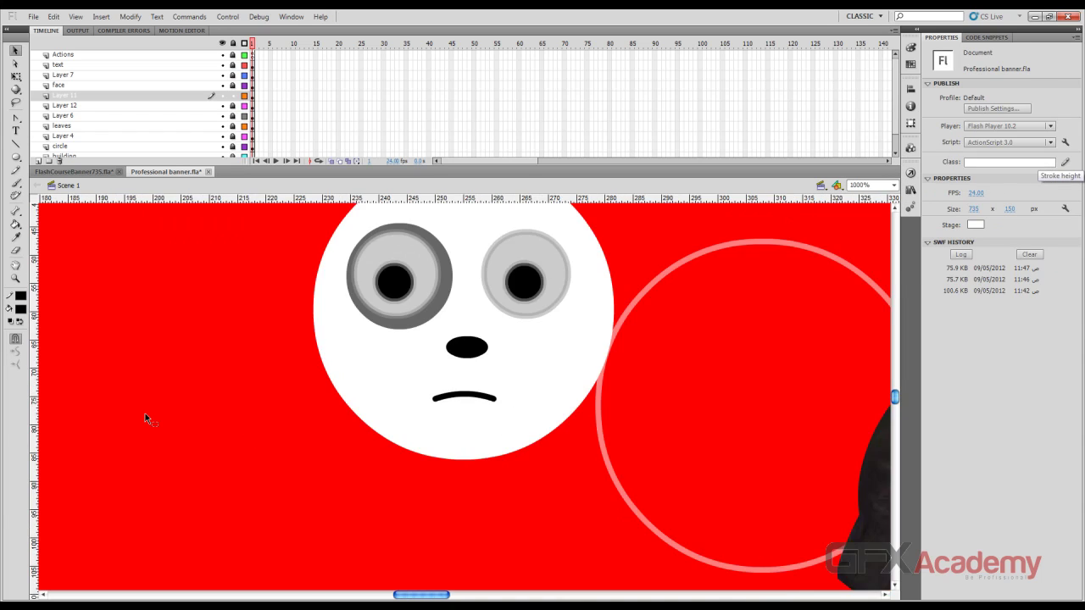
{"action": "scroll", "coordinate": [208, 413], "scroll_direction": "up", "scroll_amount": 2}
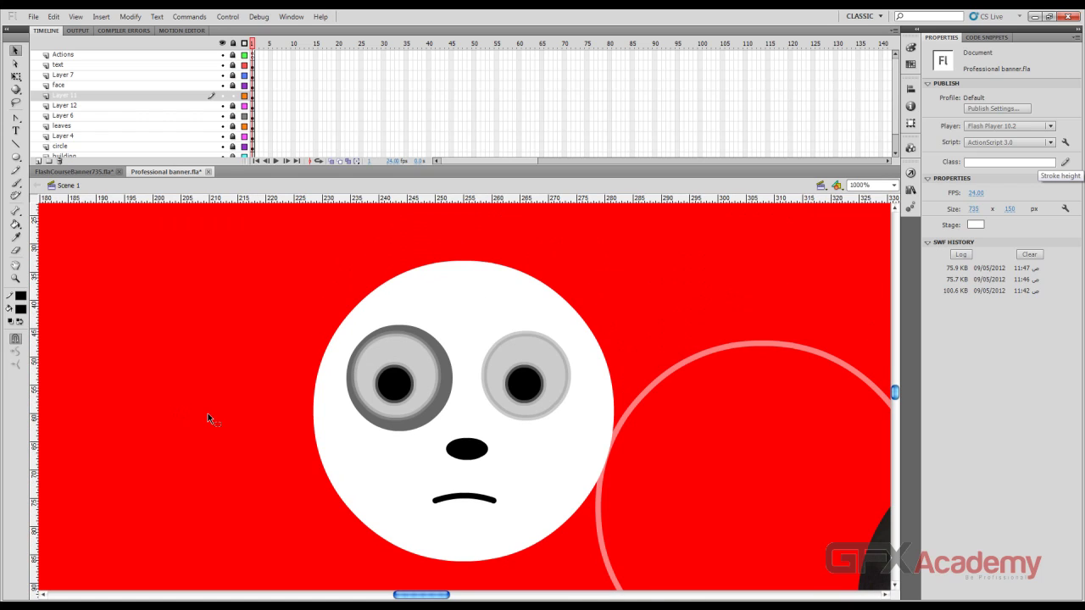
{"action": "scroll", "coordinate": [127, 241], "scroll_direction": "up", "scroll_amount": 2}
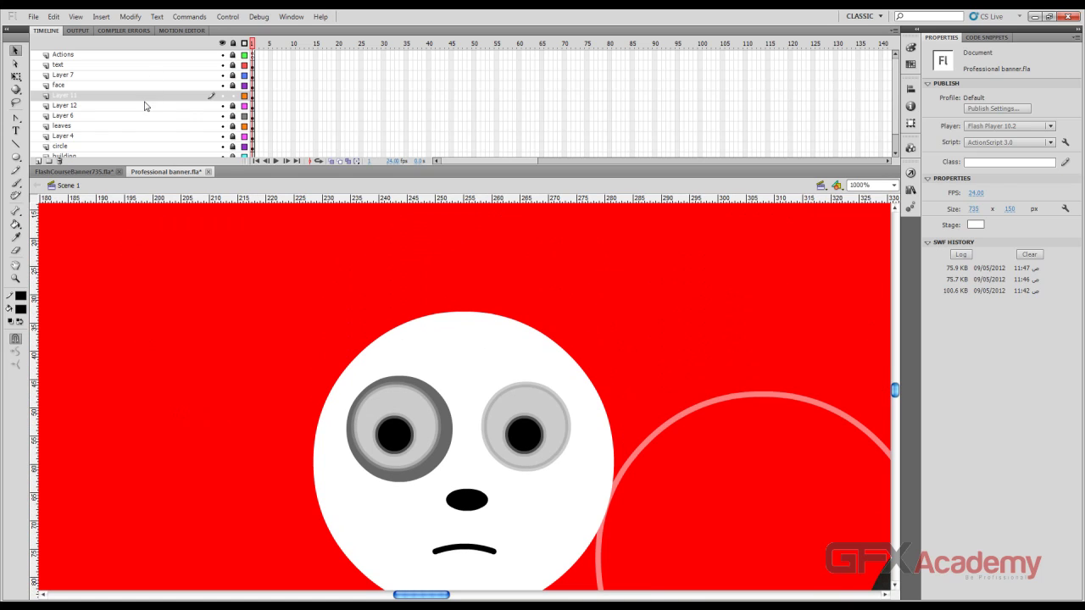
{"action": "left_click", "coordinate": [144, 106]}
{"action": "left_click", "coordinate": [39, 160]}
{"action": "left_click", "coordinate": [15, 157]}
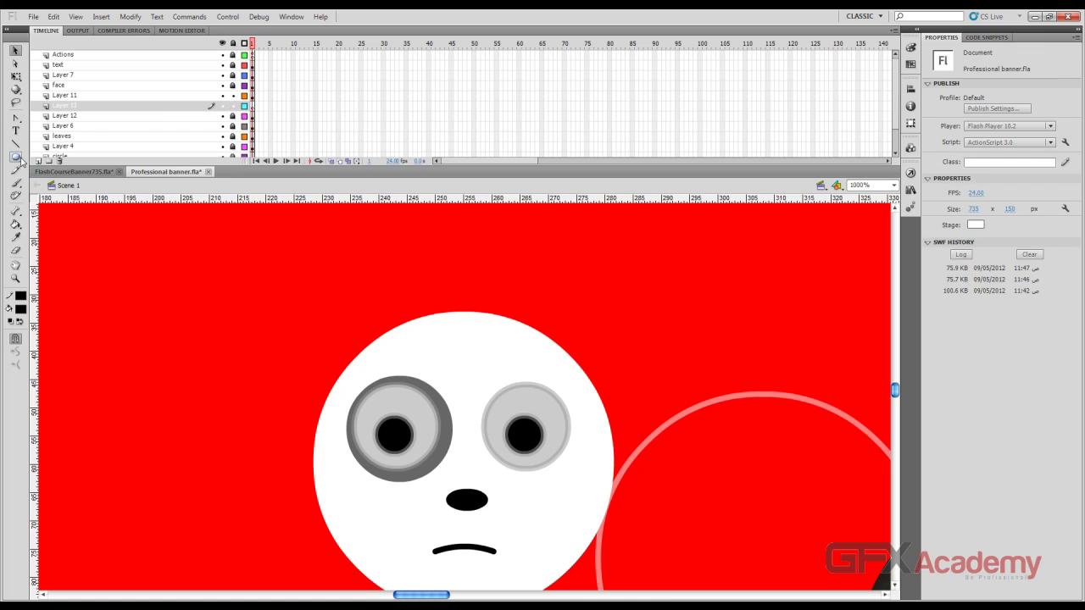
{"action": "left_click", "coordinate": [20, 298]}
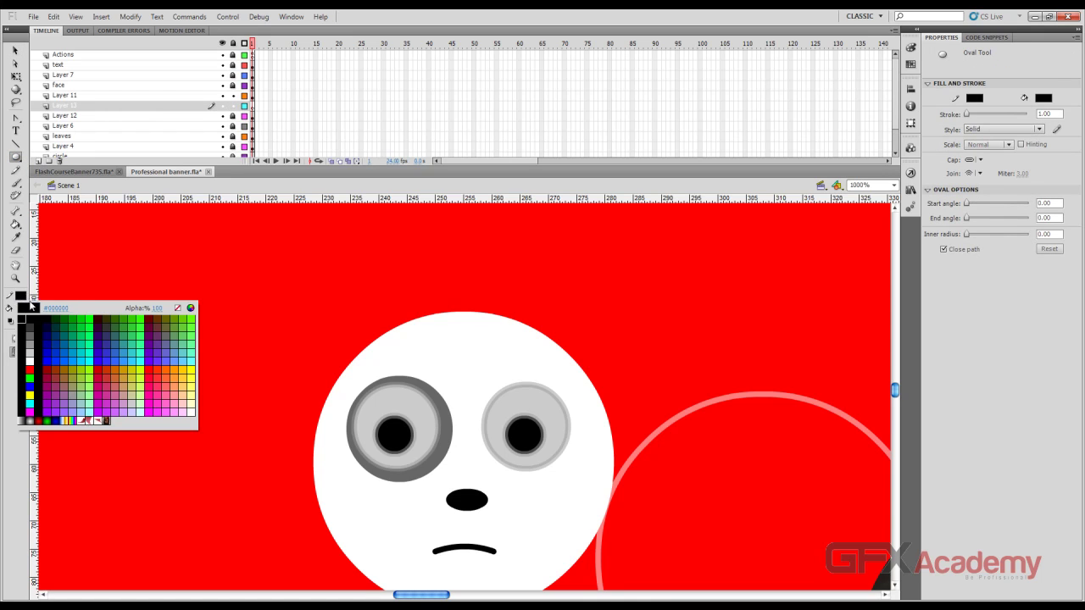
{"action": "left_click", "coordinate": [34, 339]}
{"action": "left_click", "coordinate": [20, 309]}
{"action": "left_click", "coordinate": [33, 374]}
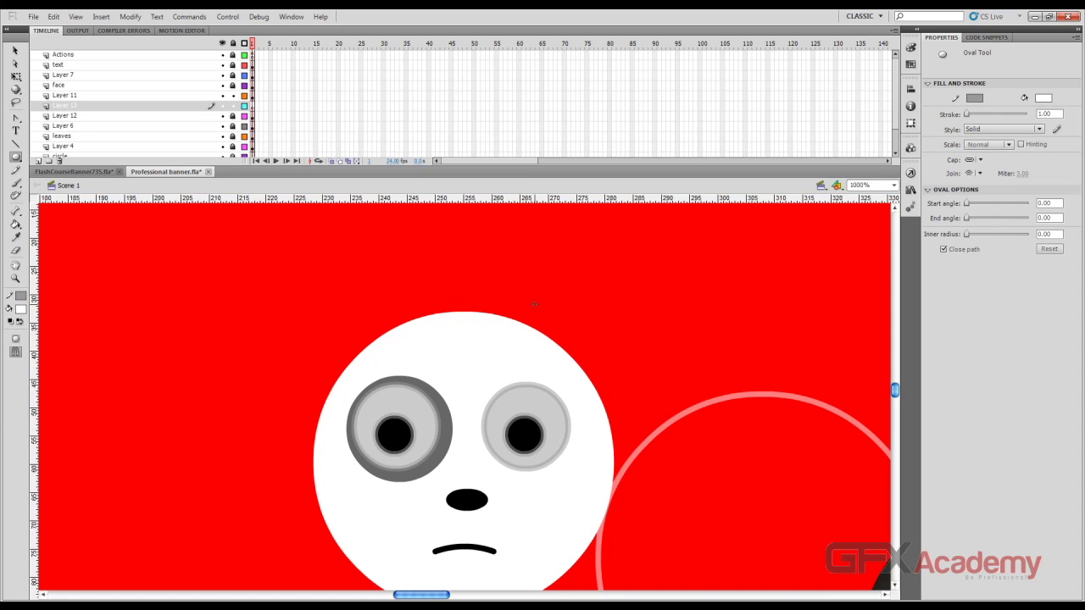
{"action": "mouse_move", "coordinate": [580, 288]}
{"action": "left_mouse_down"}
{"action": "mouse_move", "coordinate": [521, 360]}
{"action": "mouse_move", "coordinate": [488, 379]}
{"action": "left_mouse_up"}
{"action": "key", "text": "v"}
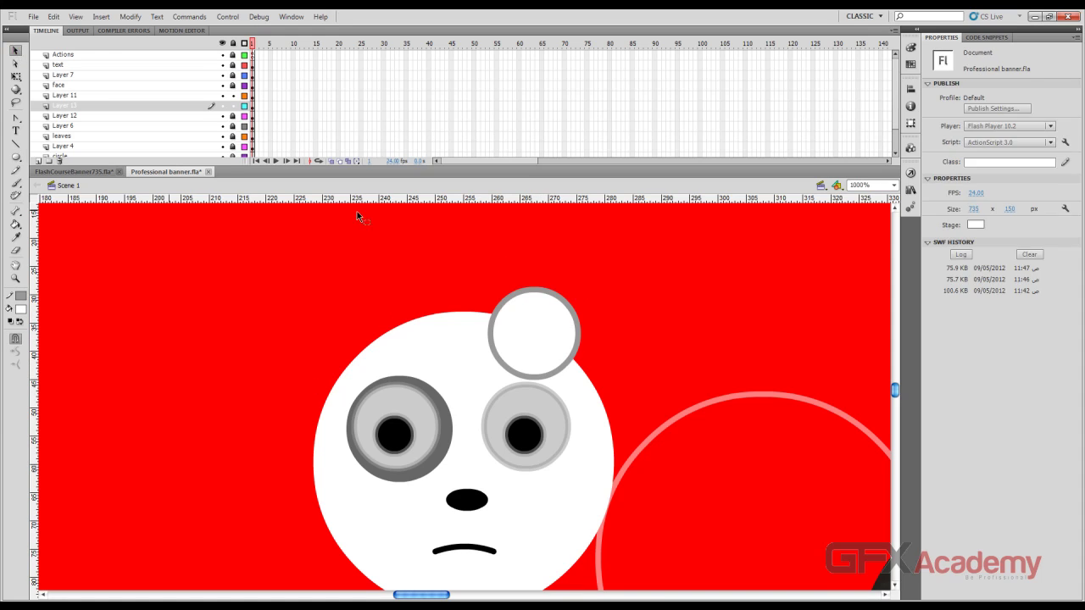
Move the outlined white circle up and outward from the face to about X 268, Y 26
{"action": "mouse_move", "coordinate": [528, 318]}
{"action": "left_mouse_down"}
{"action": "mouse_move", "coordinate": [574, 303]}
{"action": "mouse_move", "coordinate": [568, 313]}
{"action": "mouse_move", "coordinate": [358, 308]}
{"action": "mouse_move", "coordinate": [346, 320]}
{"action": "mouse_move", "coordinate": [222, 284]}
{"action": "left_mouse_up"}
{"action": "double_click", "coordinate": [528, 324]}
{"action": "key", "text": "Delete"}
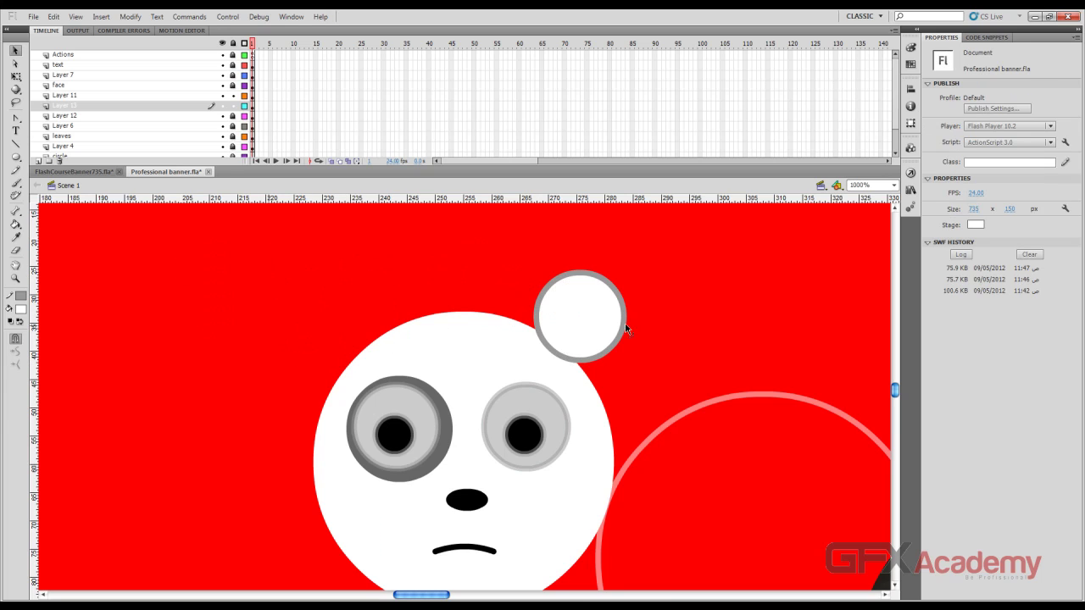
Set the grey outline of the new white circle to a 0.5 stroke
{"action": "double_click", "coordinate": [603, 303]}
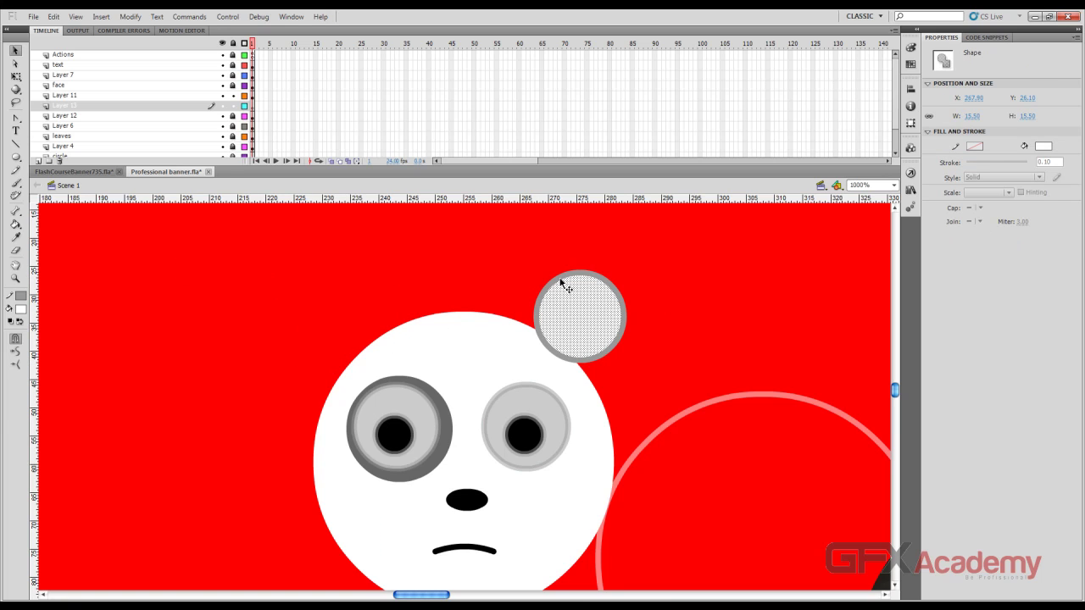
{"action": "left_click", "coordinate": [681, 235]}
{"action": "left_click", "coordinate": [1049, 162]}
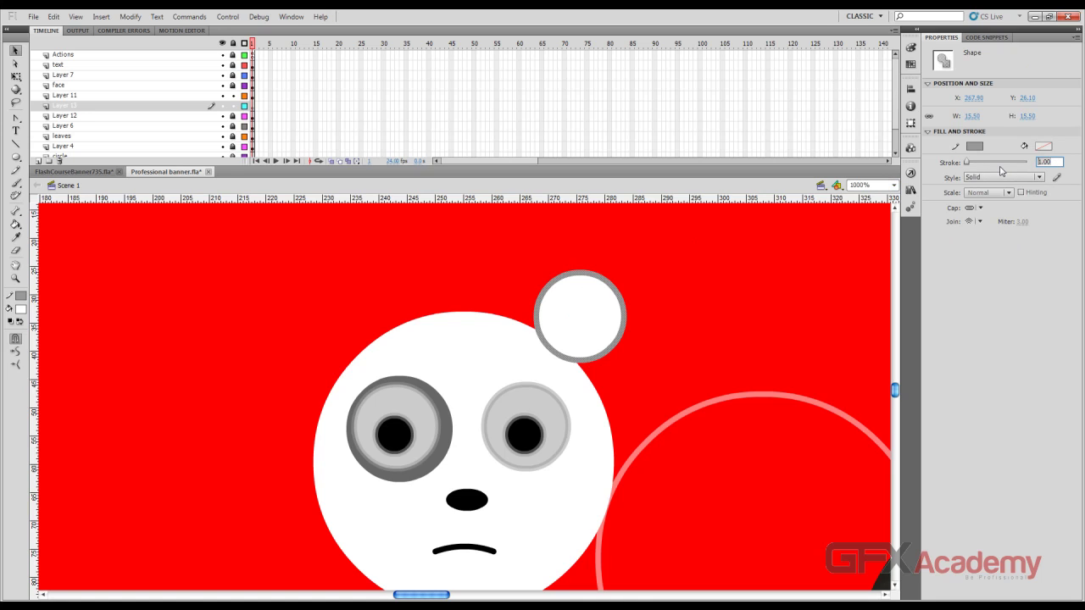
{"action": "type", "text": "0.5"}
{"action": "key", "text": "Return"}
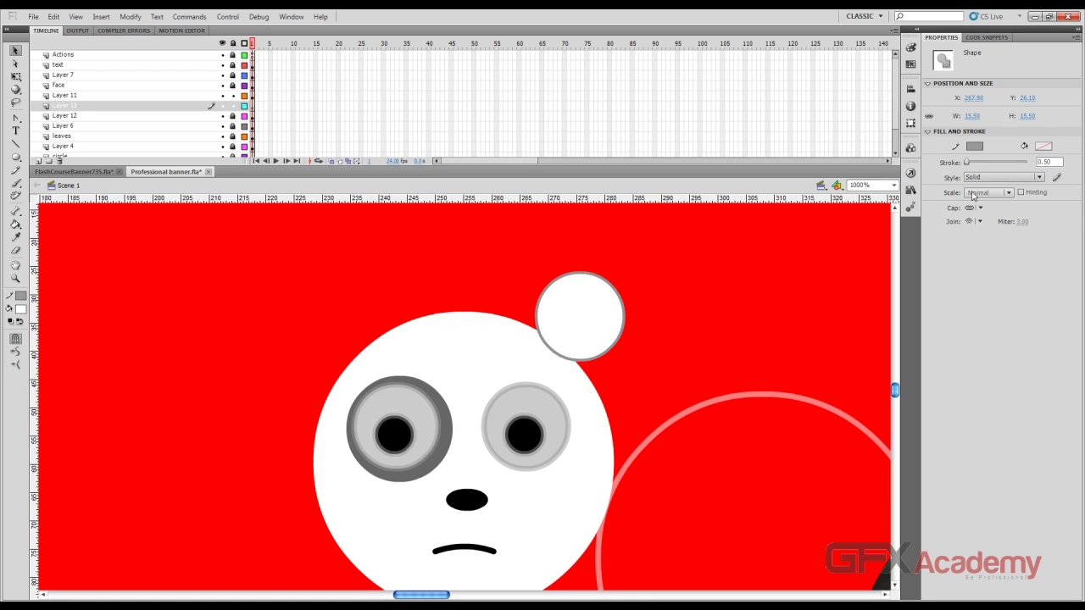
{"action": "left_click", "coordinate": [434, 282]}
{"action": "left_click", "coordinate": [569, 315]}
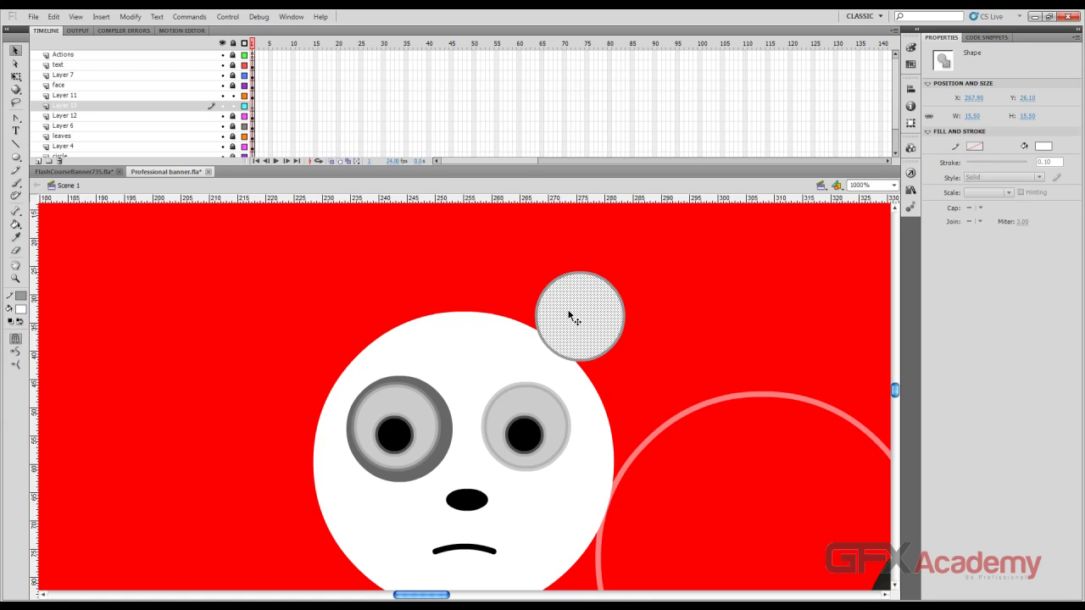
{"action": "left_click", "coordinate": [216, 238]}
Draw a black circle about 6.9 px wide without an outline inside the lower-left part of the outlined white circle
{"action": "left_click", "coordinate": [15, 156]}
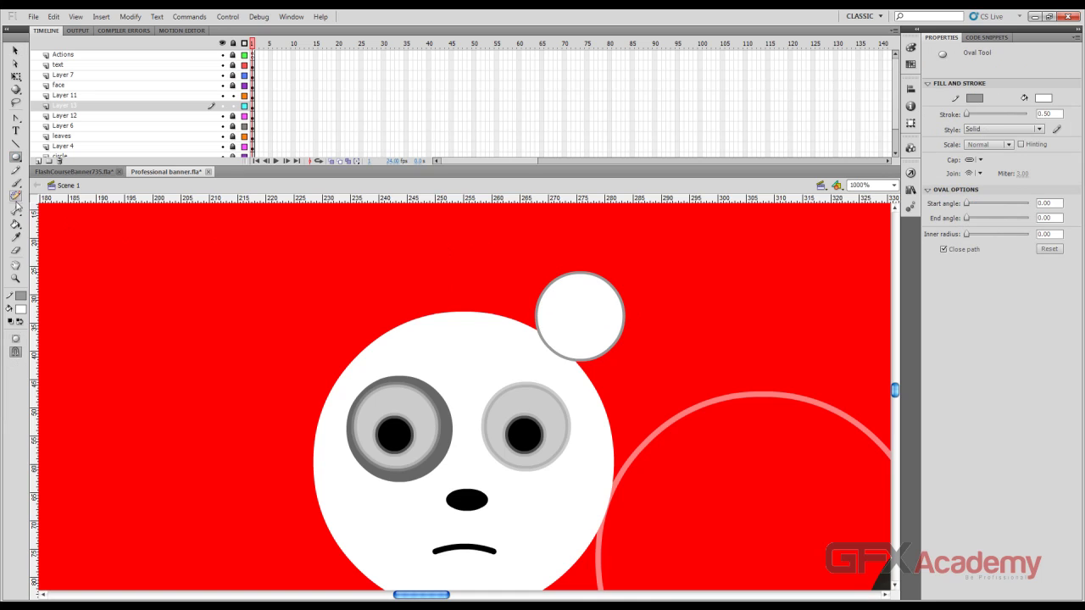
{"action": "left_click", "coordinate": [21, 296]}
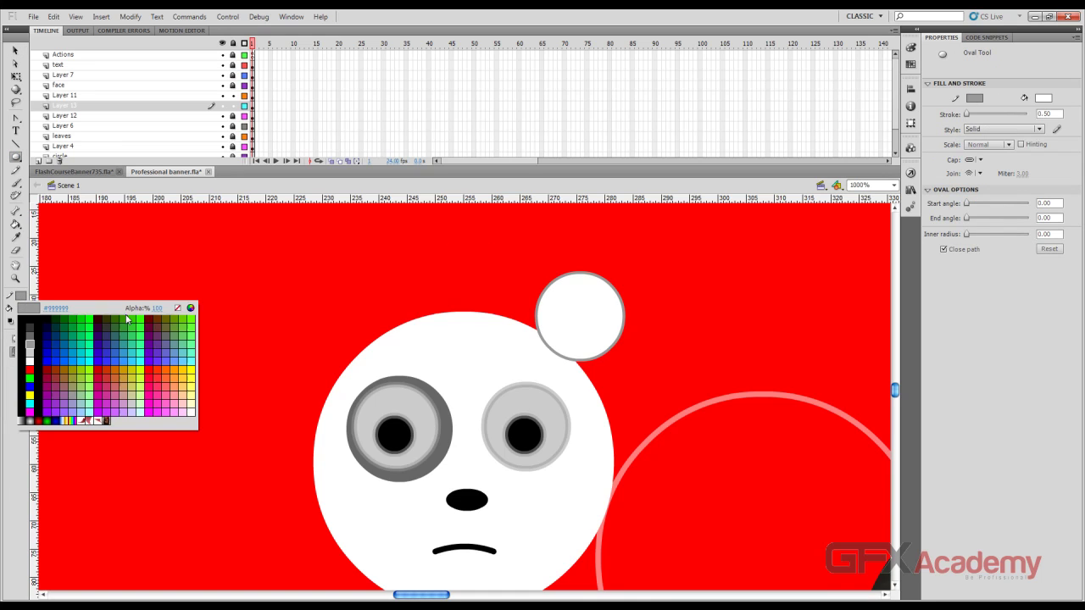
{"action": "left_click", "coordinate": [176, 308]}
{"action": "left_click", "coordinate": [21, 309]}
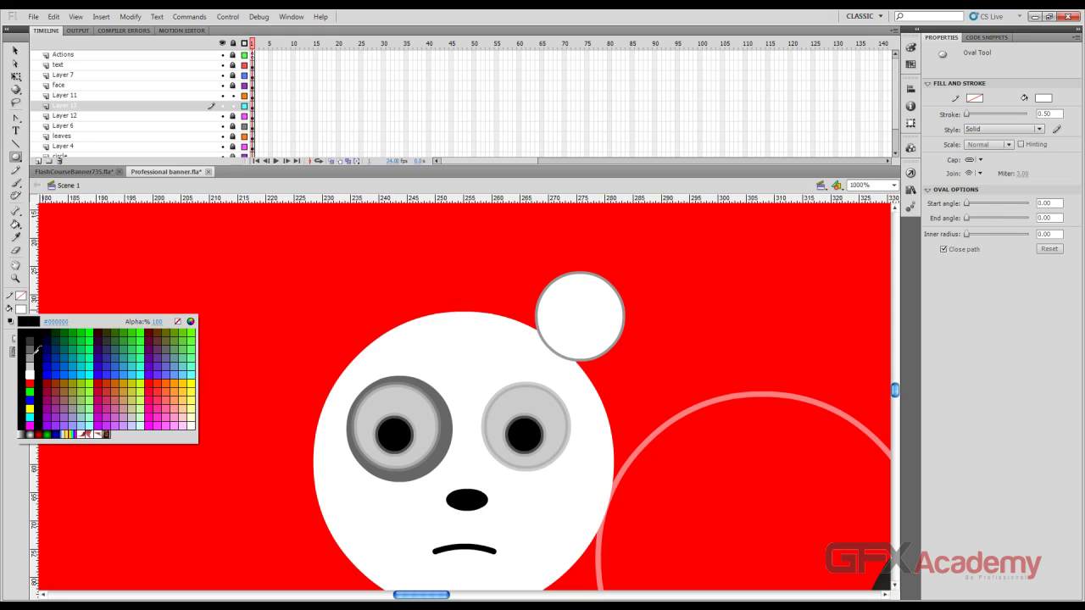
{"action": "left_click", "coordinate": [29, 331]}
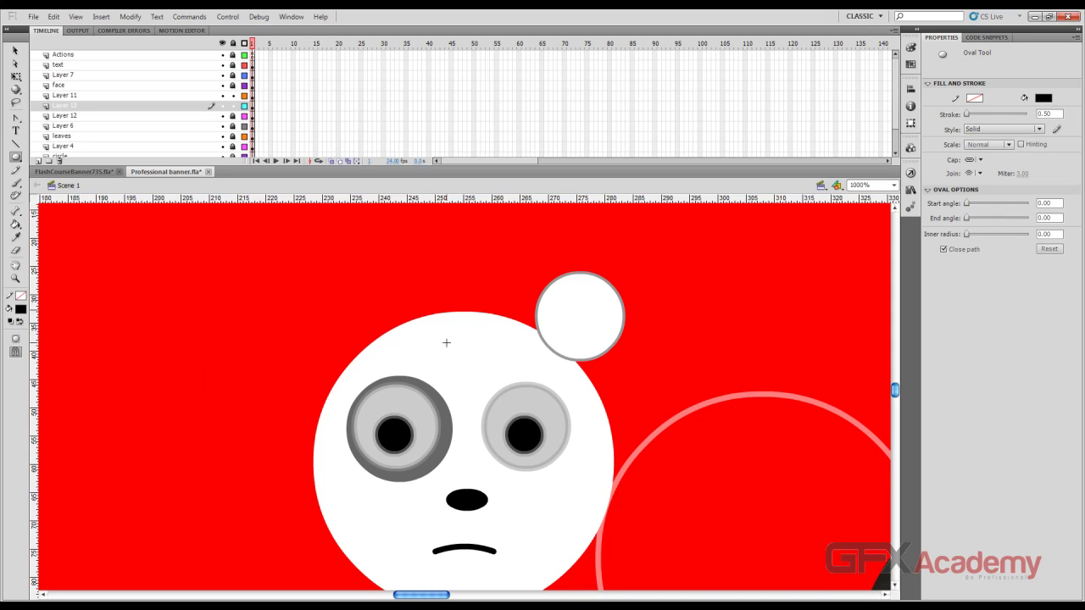
{"action": "left_click_drag", "start_coordinate": [480, 248], "coordinate": [568, 336]}
{"action": "key", "text": "v"}
{"action": "left_click", "coordinate": [497, 266]}
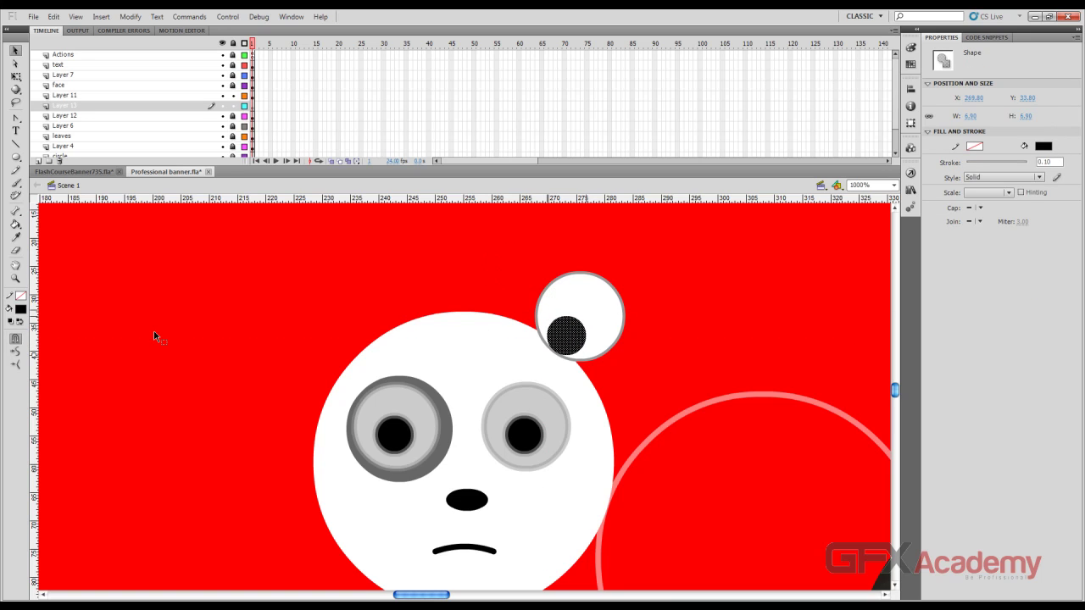
Recolor the black circle inside the ear with the dark grey sampled from the left eye's outer ring
{"action": "left_click", "coordinate": [22, 309]}
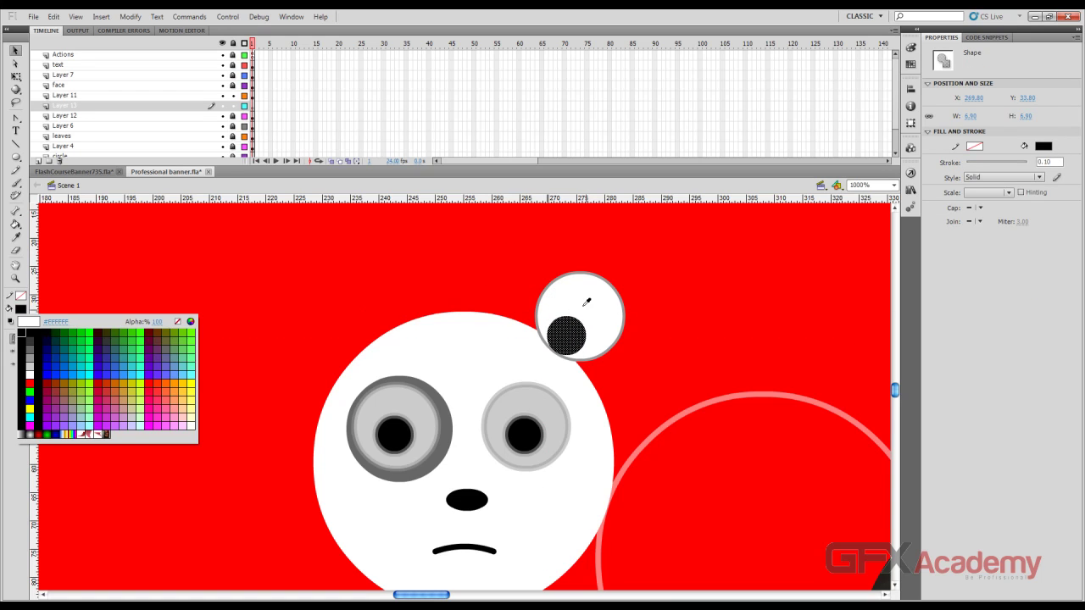
{"action": "left_click", "coordinate": [450, 399]}
{"action": "left_click", "coordinate": [415, 283]}
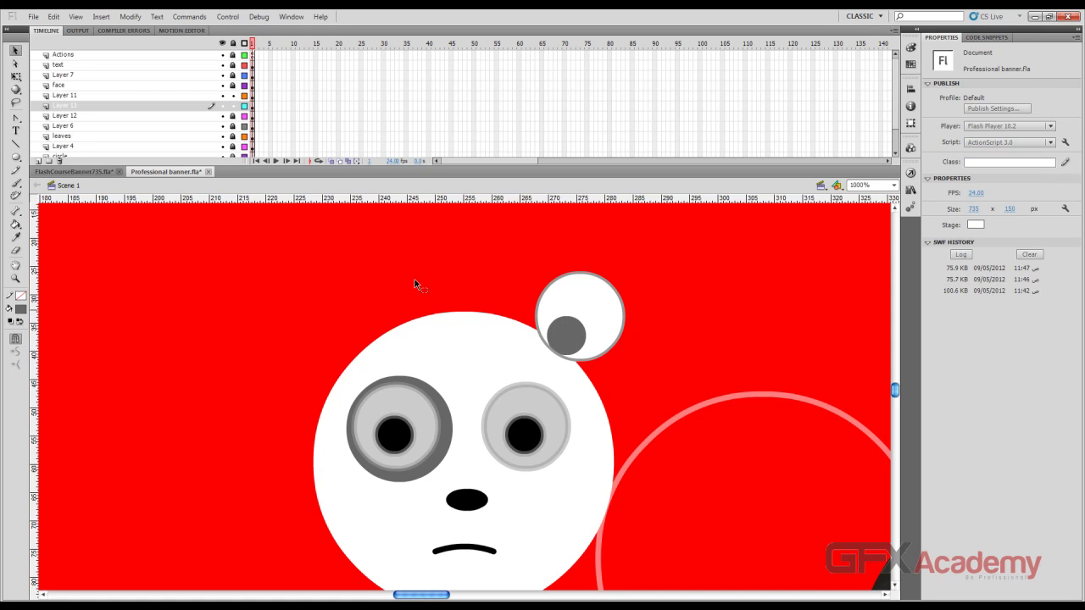
Duplicate the ear to the face's upper-left side, flipped horizontally and level with the original at about X 226, Y 26
{"action": "left_click", "coordinate": [605, 319]}
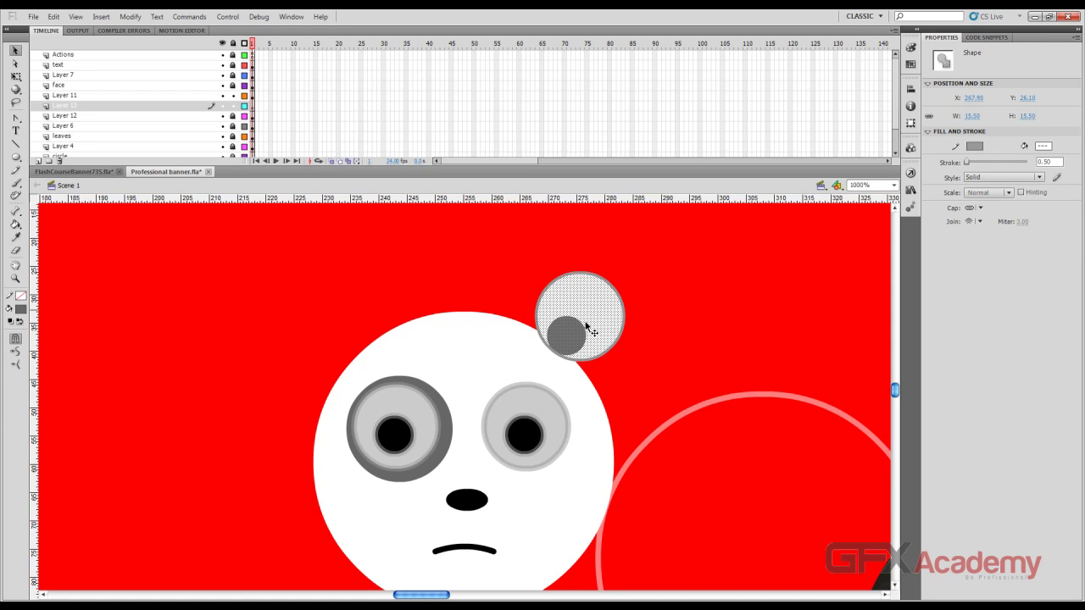
{"action": "left_click_drag", "start_coordinate": [588, 328], "coordinate": [338, 321]}
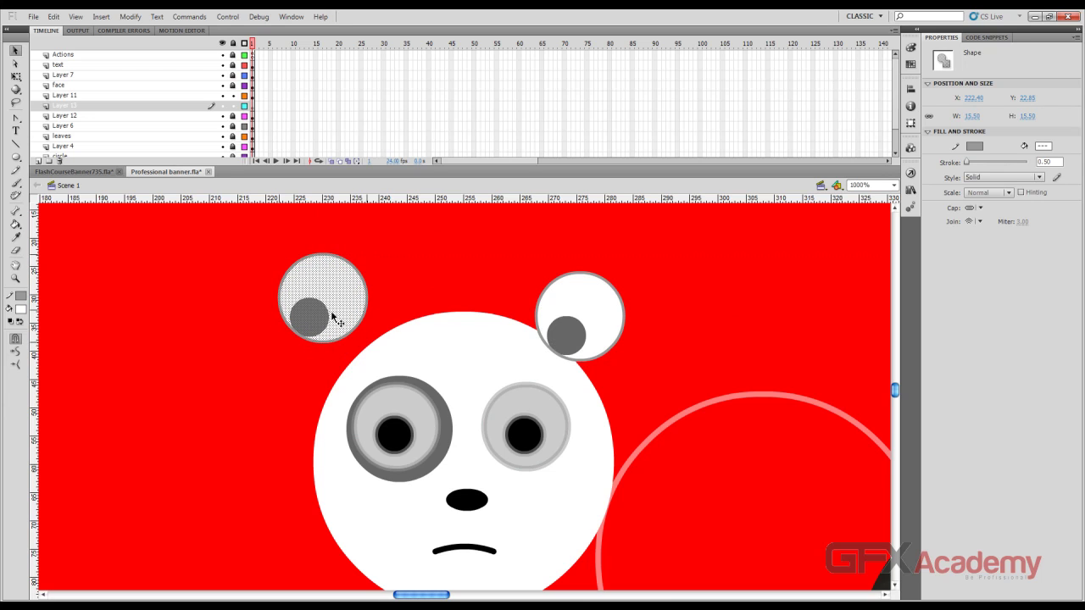
{"action": "key", "text": "q"}
{"action": "left_click_drag", "start_coordinate": [376, 251], "coordinate": [297, 233]}
{"action": "left_click_drag", "start_coordinate": [348, 284], "coordinate": [365, 297]}
Move Layer 13 with both ears below Layer 12 and deselect the ears
{"action": "left_click_drag", "start_coordinate": [119, 115], "coordinate": [114, 124]}
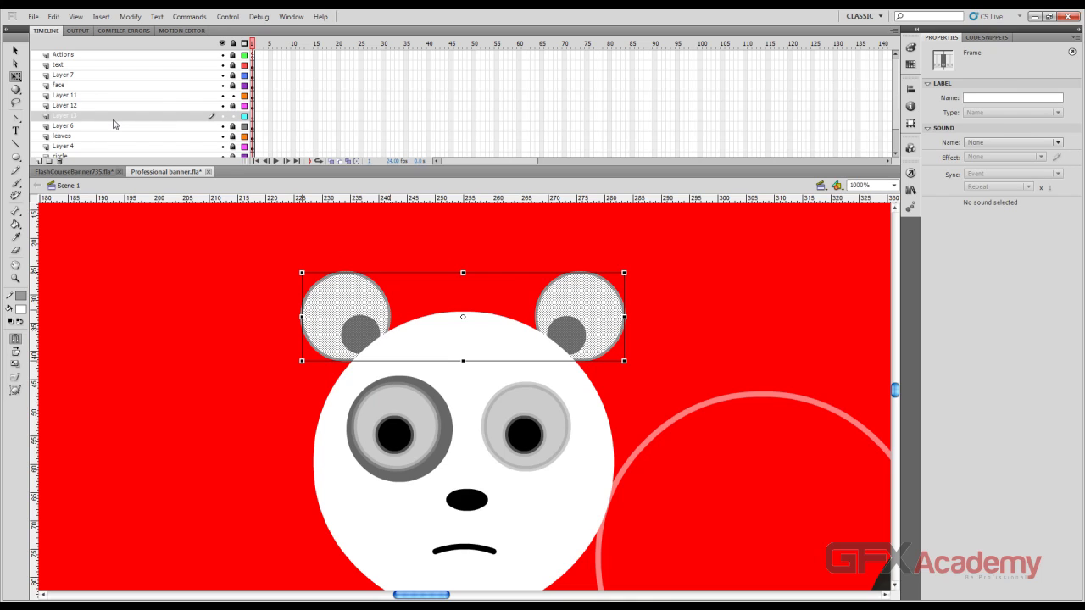
{"action": "left_click", "coordinate": [17, 51]}
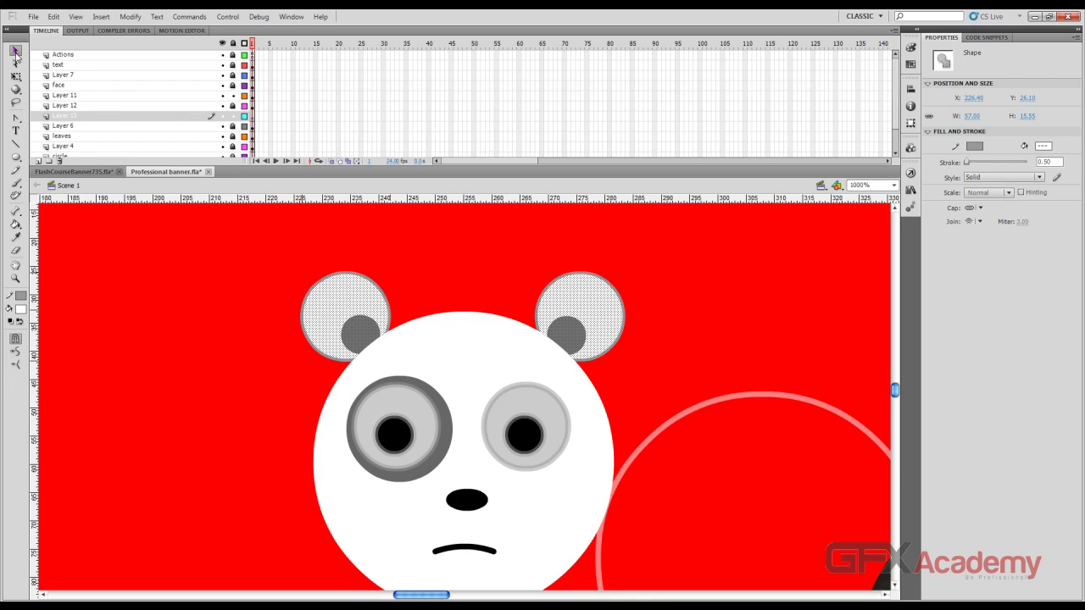
{"action": "left_click", "coordinate": [222, 217]}
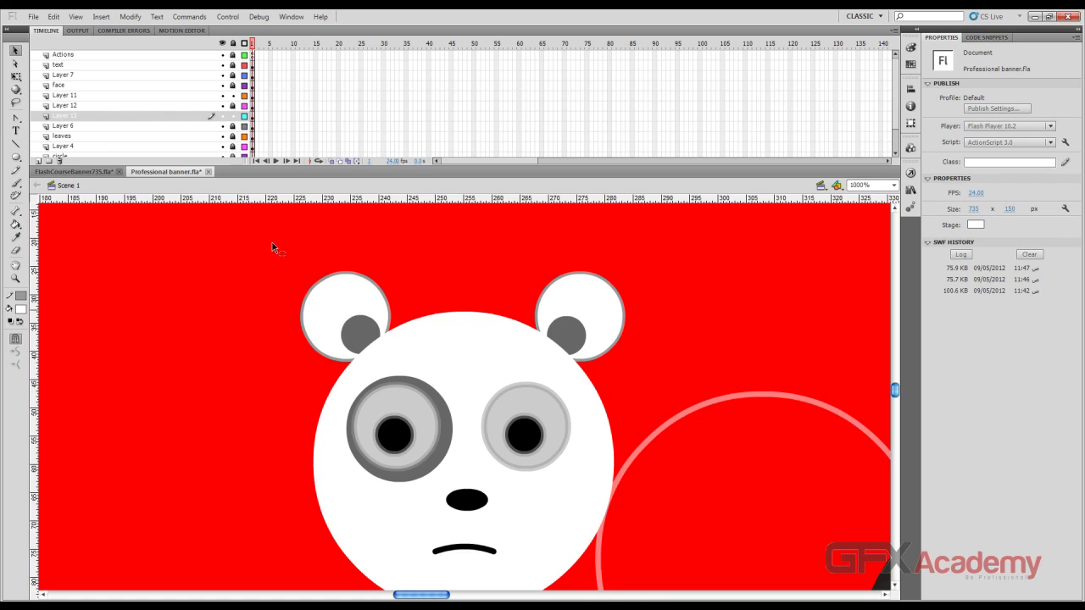
Recolor the outlines and the small inner circles of both ears to black
{"action": "left_click", "coordinate": [356, 333]}
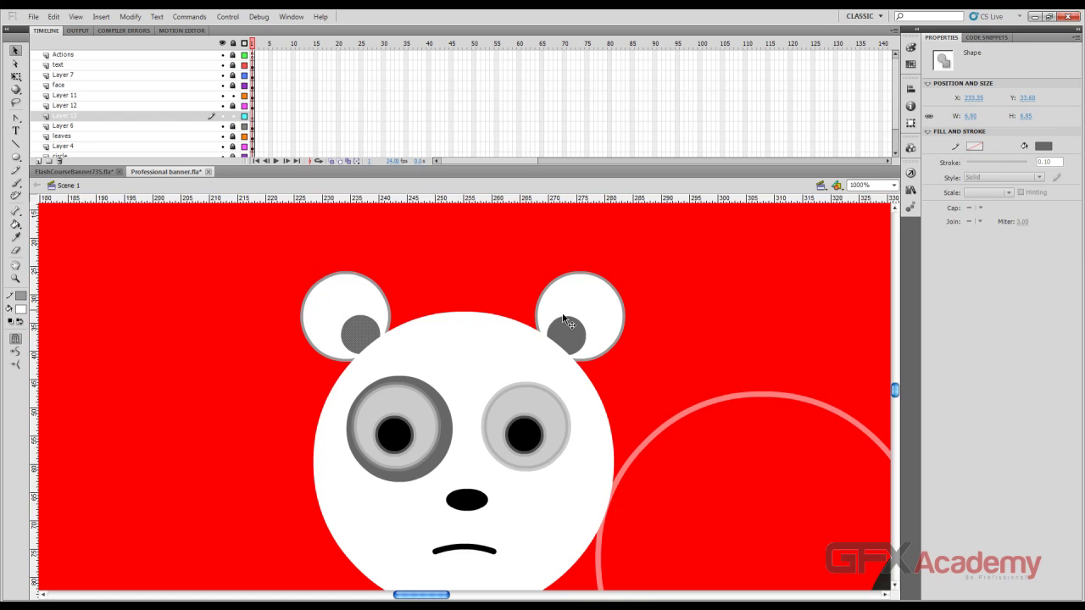
{"action": "left_click", "coordinate": [562, 282]}
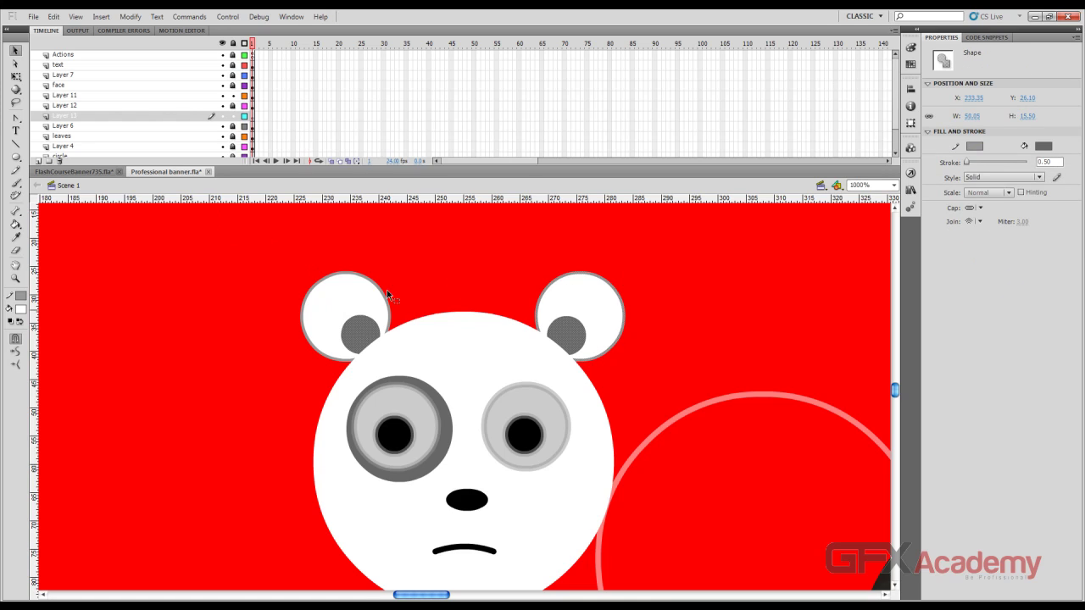
{"action": "left_click", "coordinate": [21, 296]}
{"action": "left_click", "coordinate": [35, 317]}
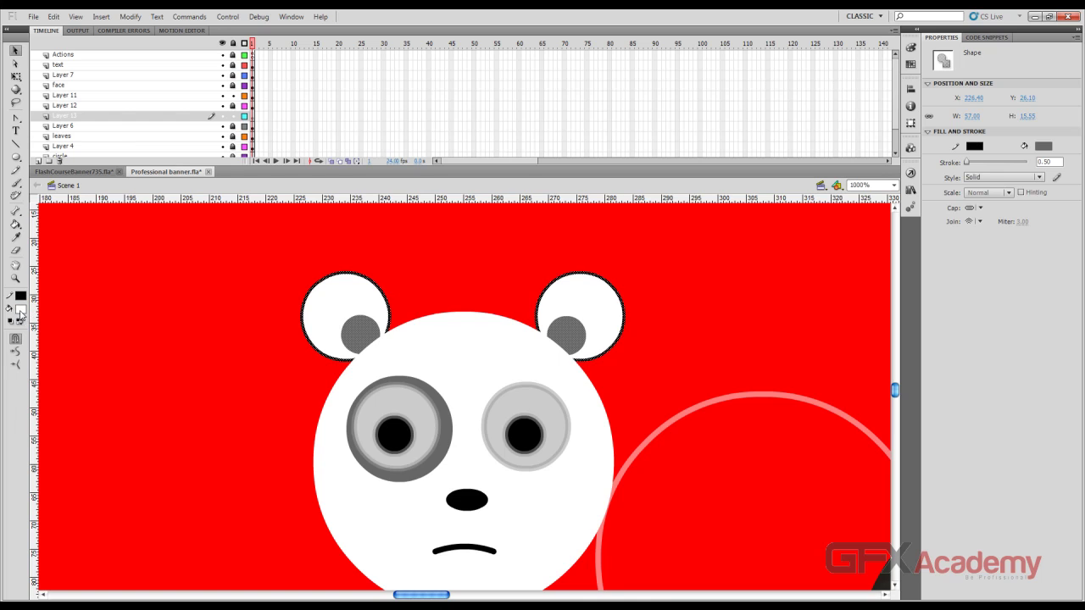
{"action": "left_click", "coordinate": [21, 311]}
{"action": "left_click", "coordinate": [34, 329]}
{"action": "left_click", "coordinate": [171, 327]}
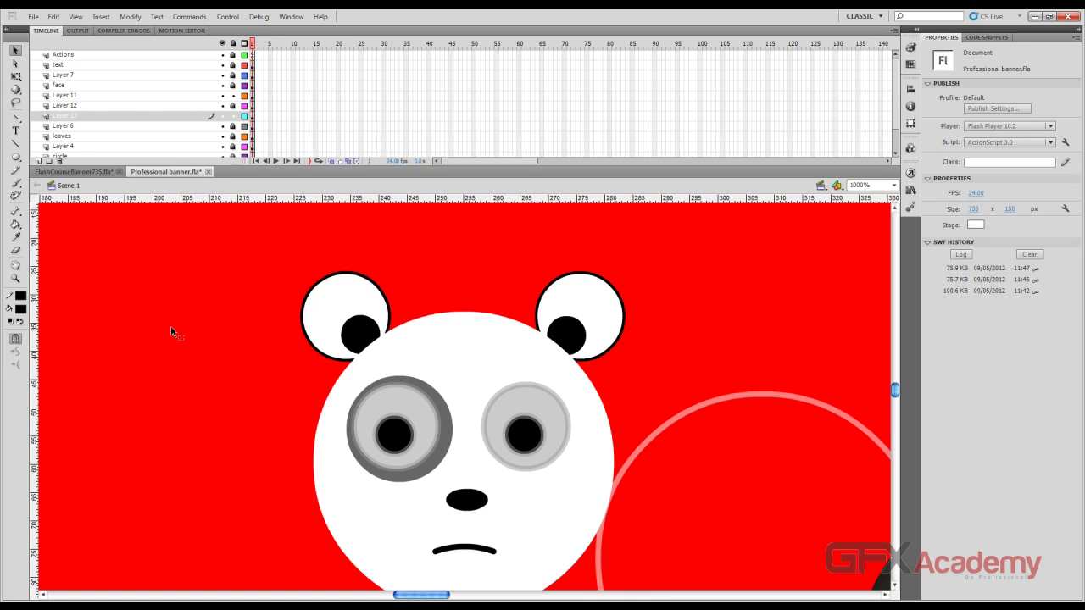
Unlock all layers and add a black outline to the white face circle with the Ink Bottle tool
{"action": "scroll", "coordinate": [174, 326], "scroll_direction": "down", "scroll_amount": 2}
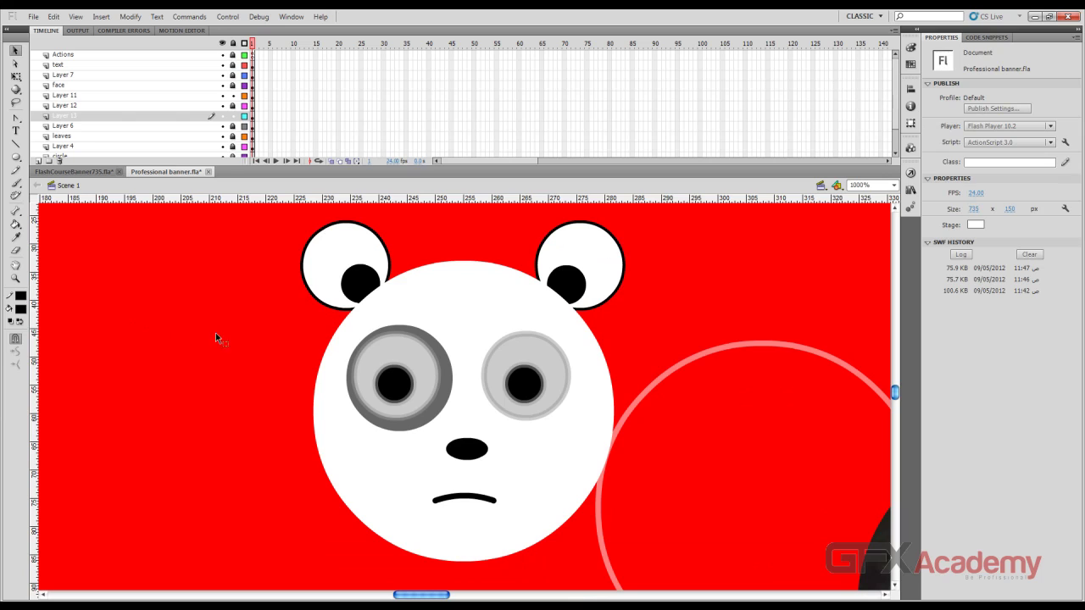
{"action": "left_click", "coordinate": [234, 44]}
{"action": "left_click", "coordinate": [235, 291]}
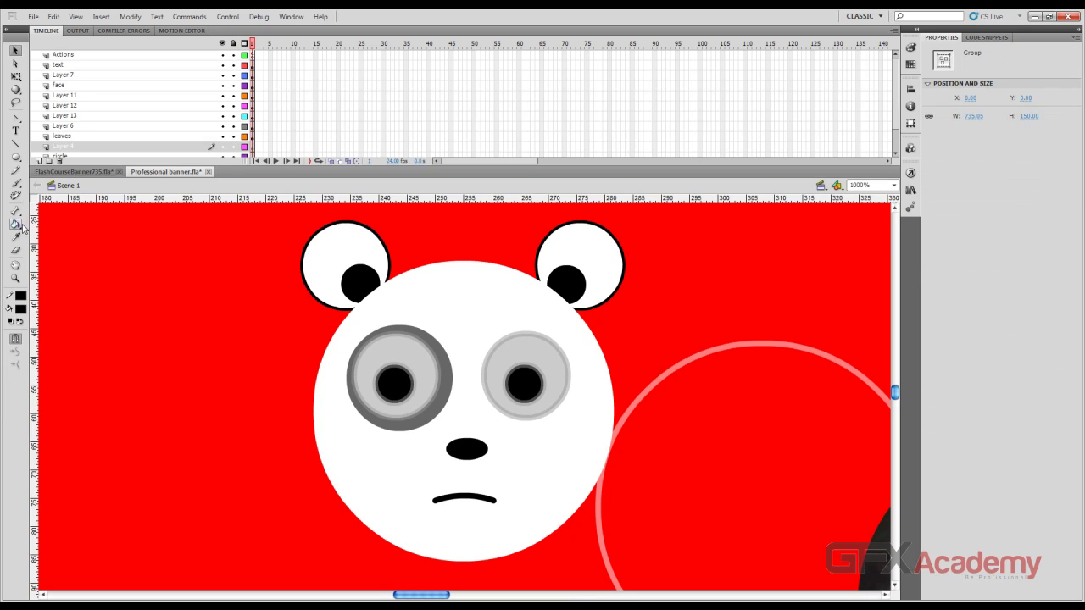
{"action": "left_click", "coordinate": [19, 227]}
{"action": "left_click", "coordinate": [41, 237]}
{"action": "left_click", "coordinate": [347, 324]}
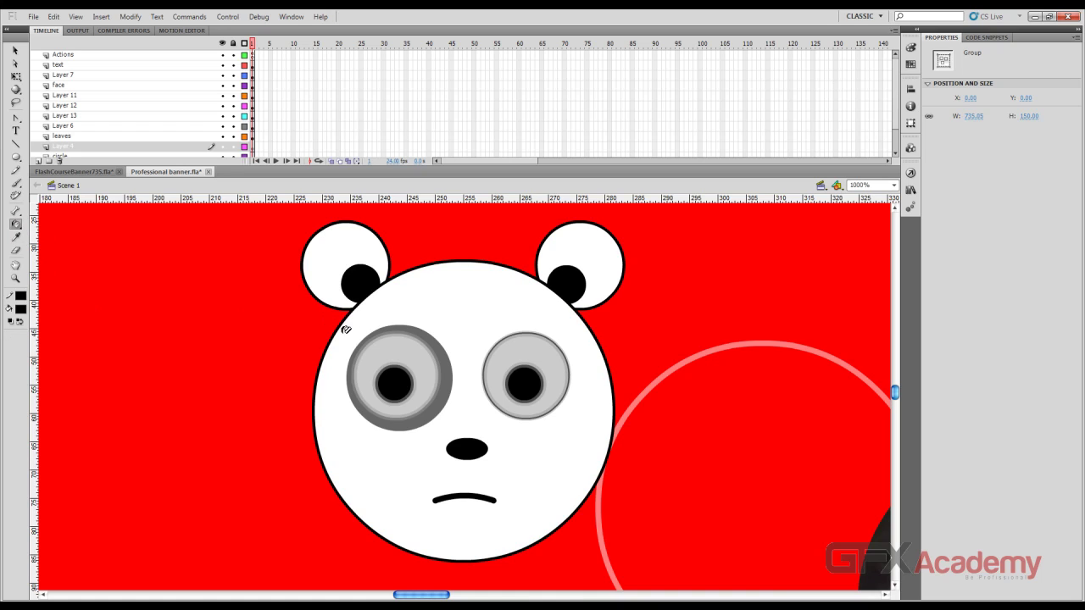
{"action": "left_click", "coordinate": [16, 50]}
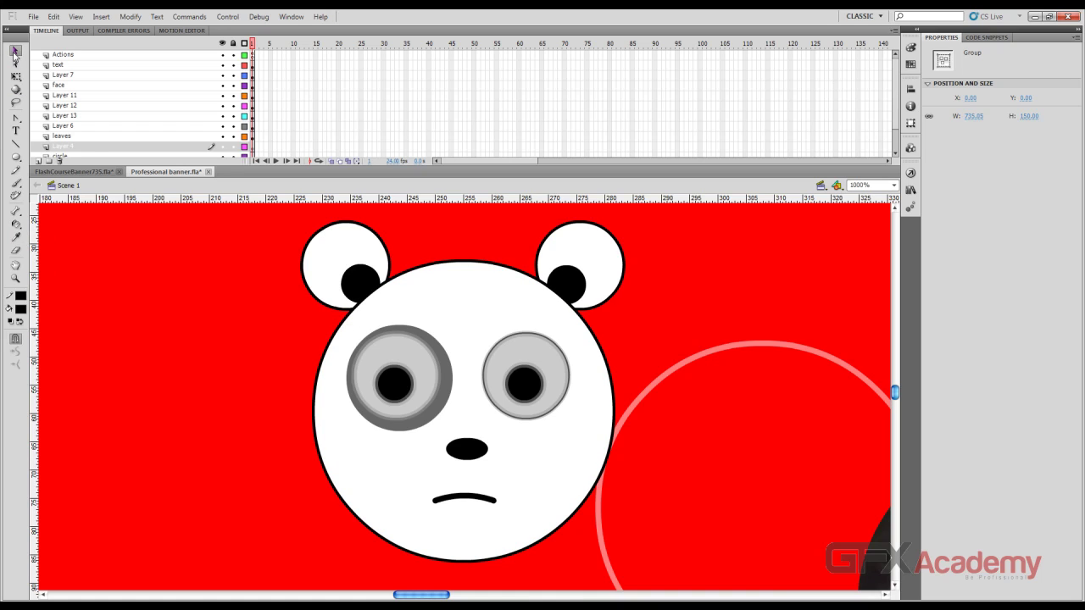
Test the movie to check the panda face in the banner, and close the preview
{"action": "key", "text": "ctrl+Return"}
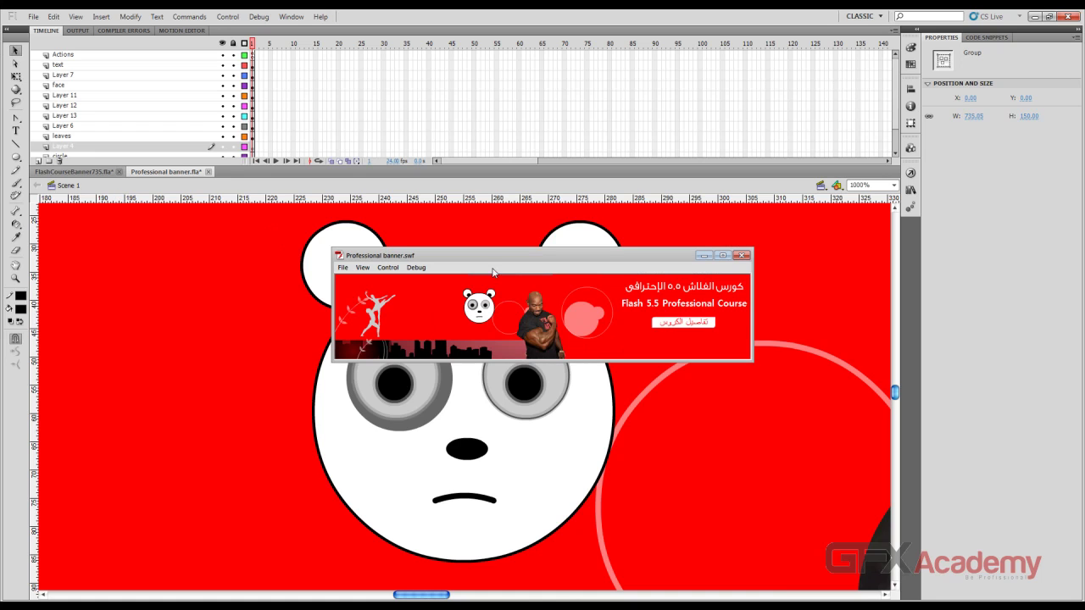
{"action": "left_click", "coordinate": [742, 255]}
{"action": "scroll", "coordinate": [257, 273], "scroll_direction": "up", "scroll_amount": 2}
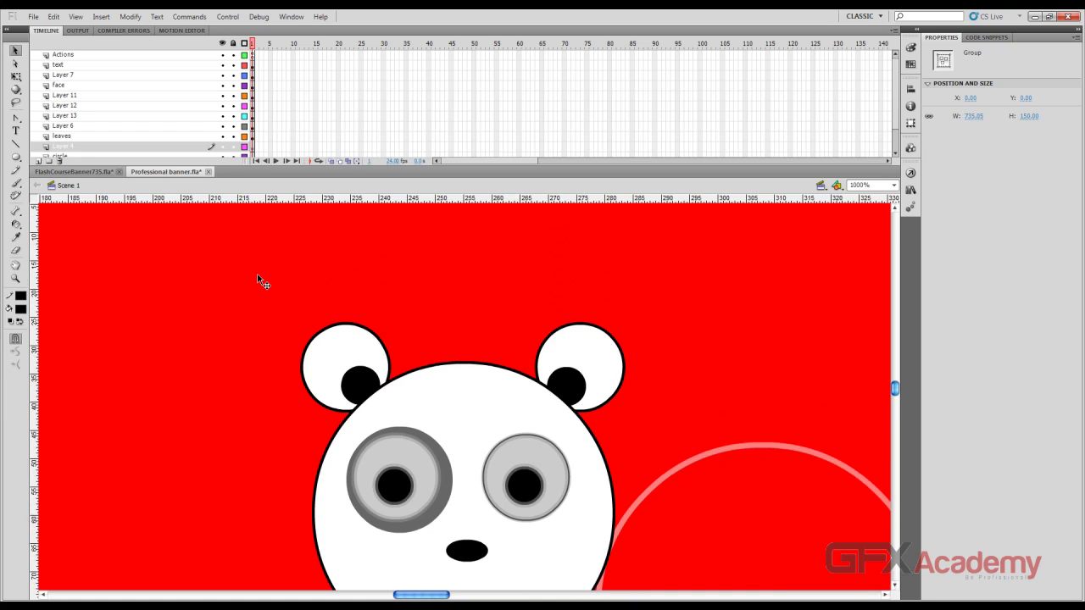
{"action": "scroll", "coordinate": [258, 274], "scroll_direction": "down", "scroll_amount": 5}
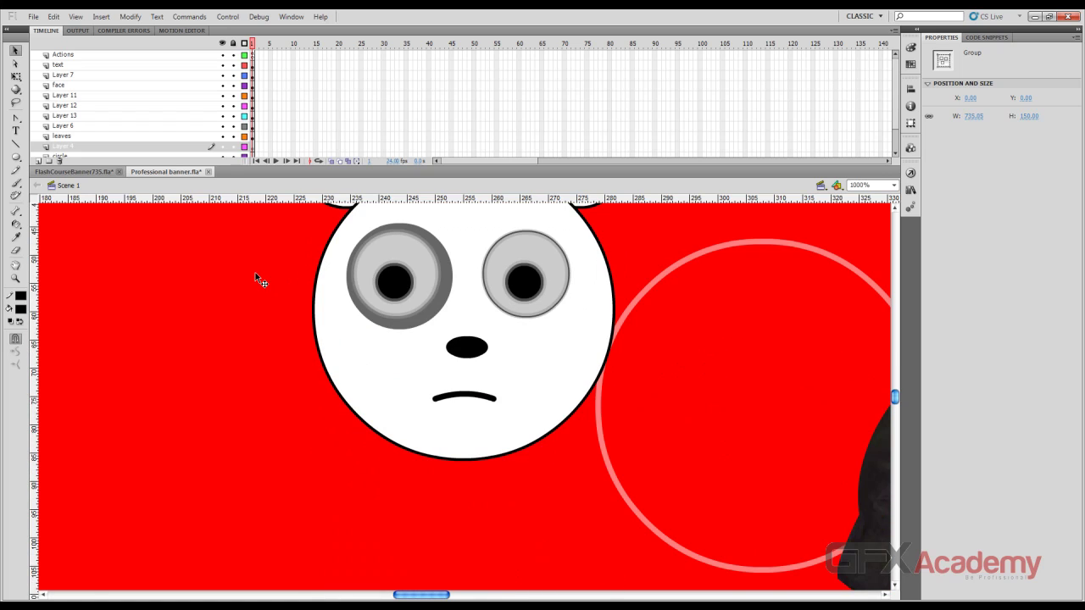
Check the reference banner in FlashCourseBanner735.fla and return to Professional banner.fla
{"action": "key", "text": "ctrl+minus"}
{"action": "scroll", "coordinate": [258, 267], "scroll_direction": "up", "scroll_amount": 3}
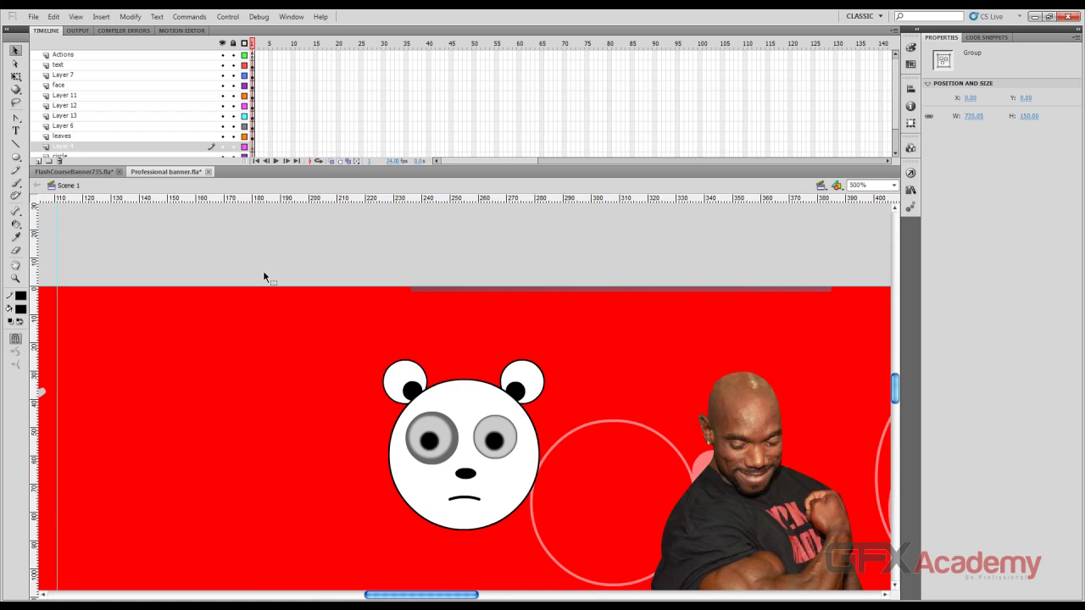
{"action": "key", "text": "ctrl+alt+shift+r"}
{"action": "left_click", "coordinate": [86, 174]}
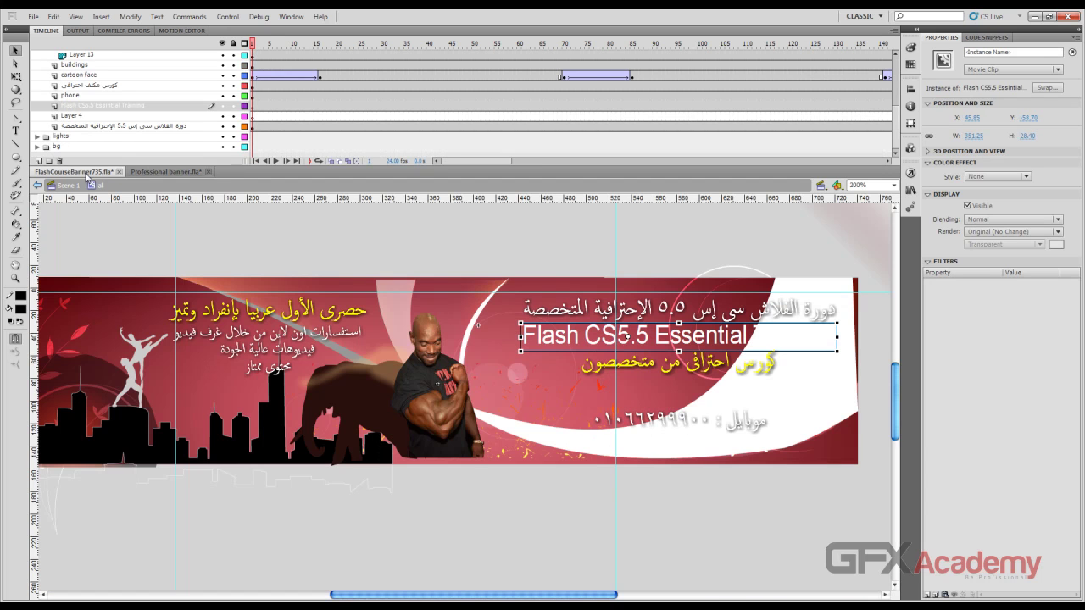
{"action": "left_click", "coordinate": [167, 173]}
Select the panda face area with every layer unlocked and convert the selection to a Movie Clip symbol named "cartoon face"
{"action": "left_click_drag", "start_coordinate": [319, 250], "coordinate": [550, 571]}
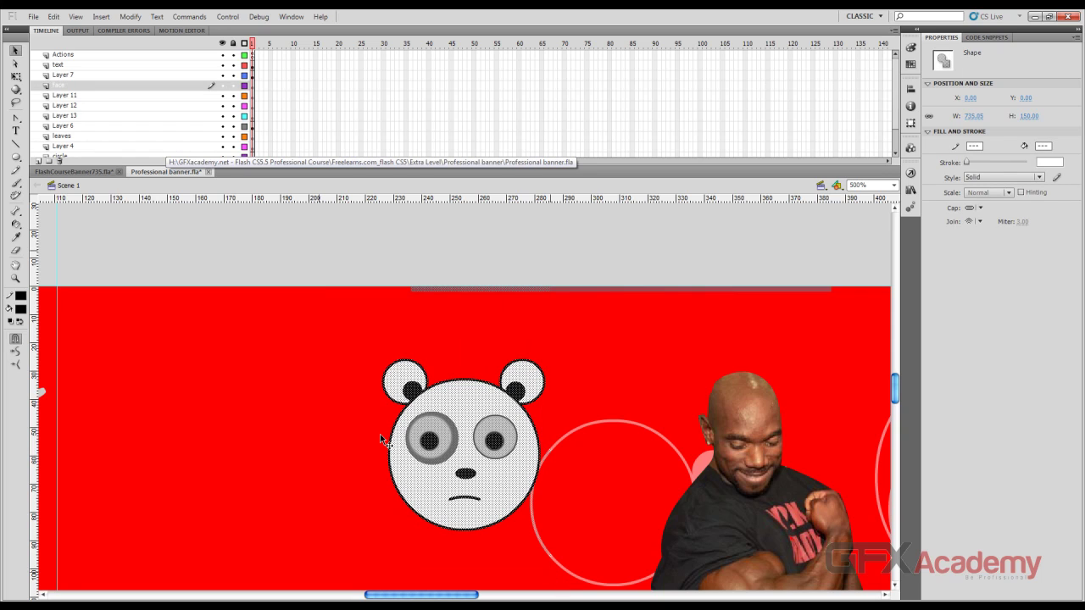
{"action": "key", "text": "F8"}
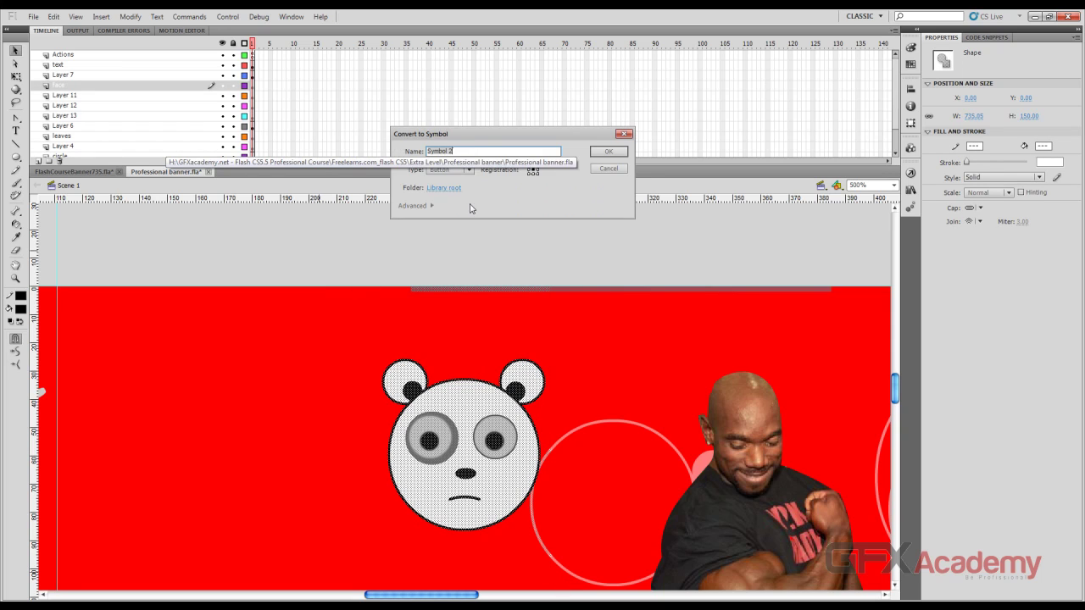
{"action": "left_click", "coordinate": [469, 169]}
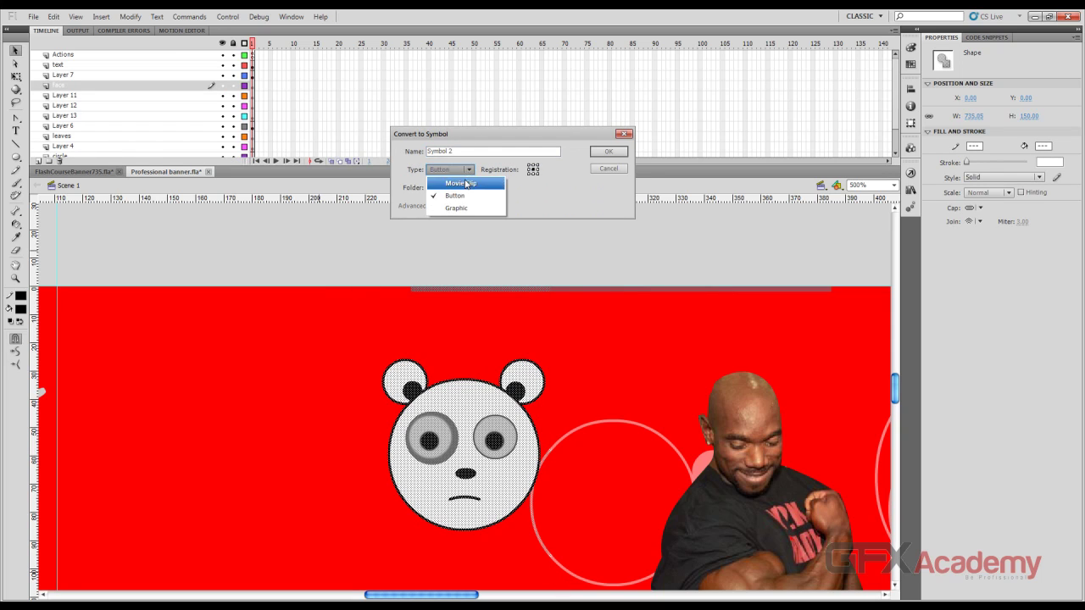
{"action": "left_click", "coordinate": [466, 179]}
{"action": "key", "text": "shift+Tab"}
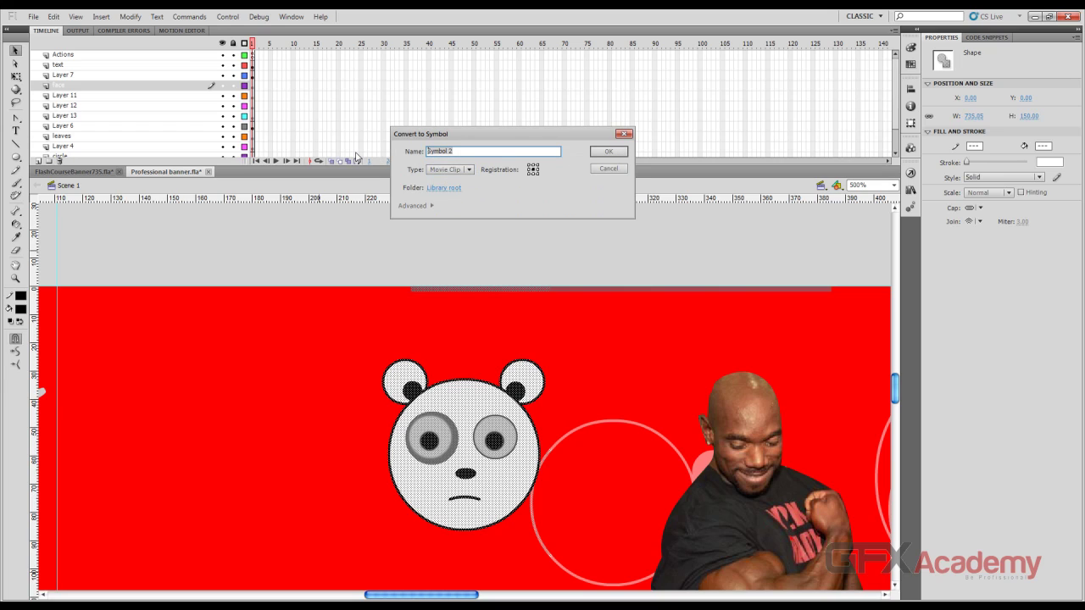
{"action": "type", "text": "cartoon face"}
{"action": "key", "text": "Return"}
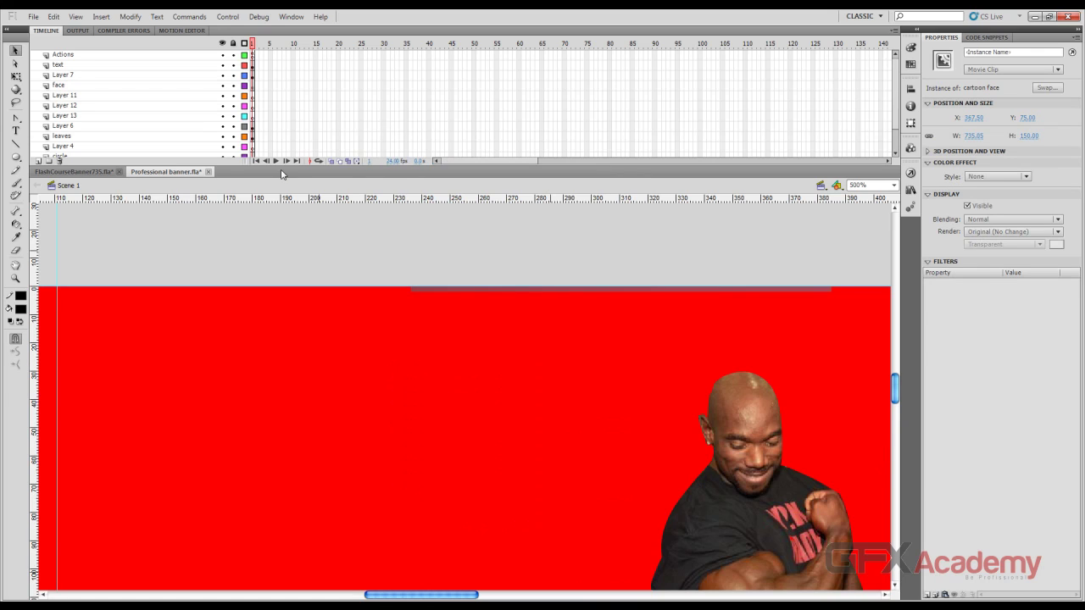
Undo the conversion to the "cartoon face" symbol
{"action": "scroll", "coordinate": [327, 250], "scroll_direction": "down", "scroll_amount": 5}
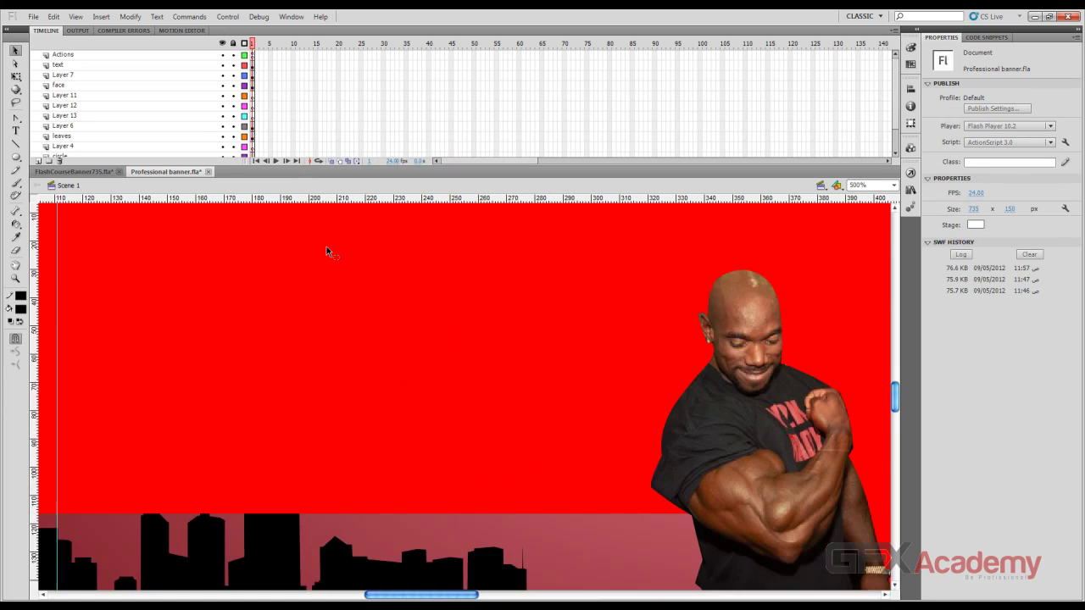
{"action": "key", "text": "ctrl+z"}
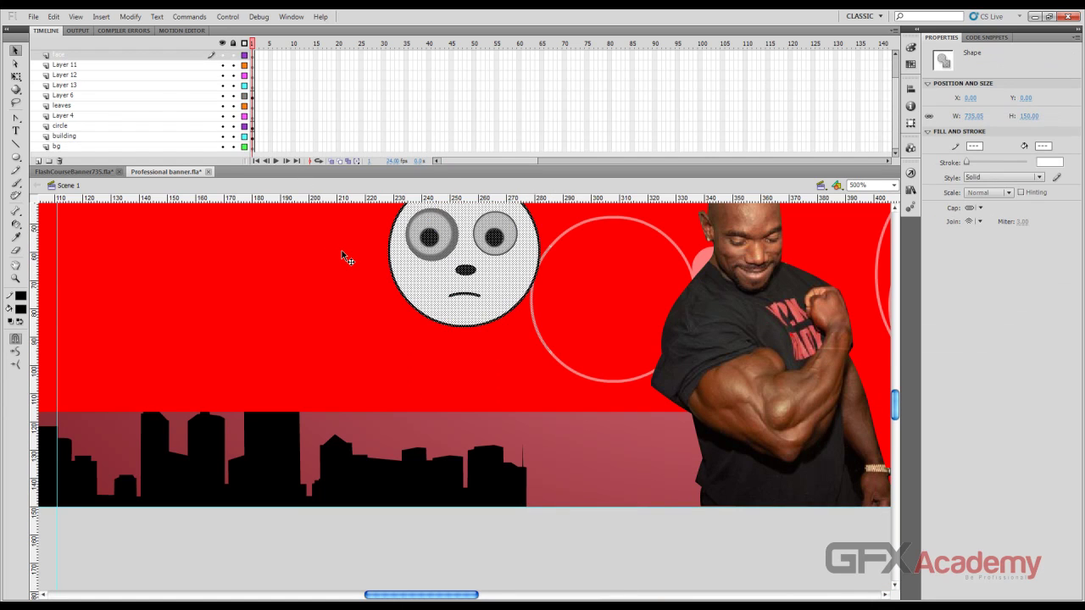
{"action": "scroll", "coordinate": [344, 252], "scroll_direction": "up", "scroll_amount": 1}
{"action": "scroll", "coordinate": [422, 270], "scroll_direction": "up", "scroll_amount": 2}
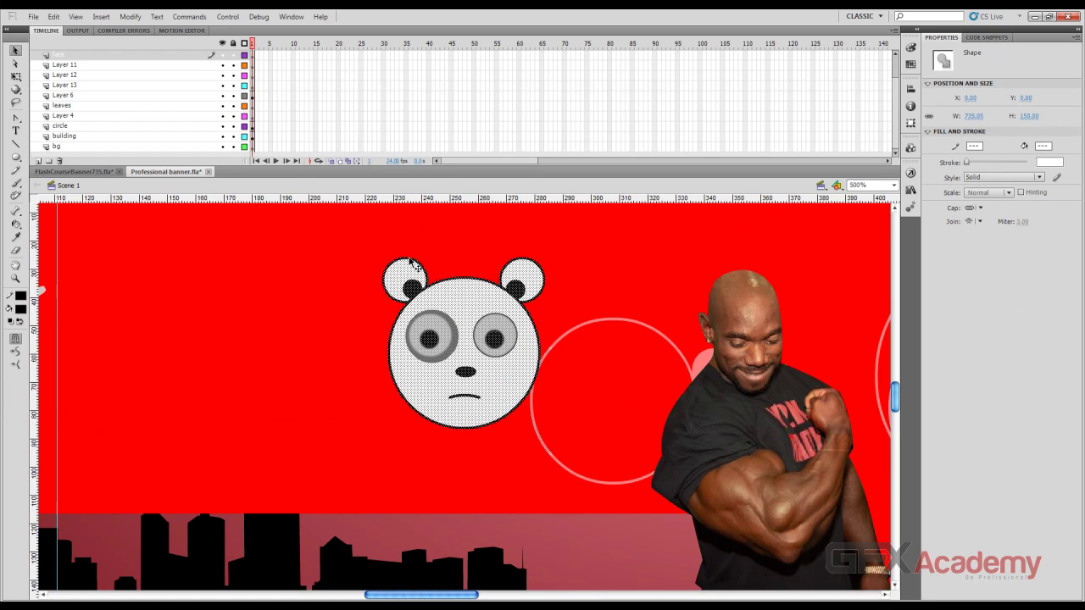
Lock all layers except Layer 12, Layer 13, Layer 6 and leaves
{"action": "left_click", "coordinate": [233, 43]}
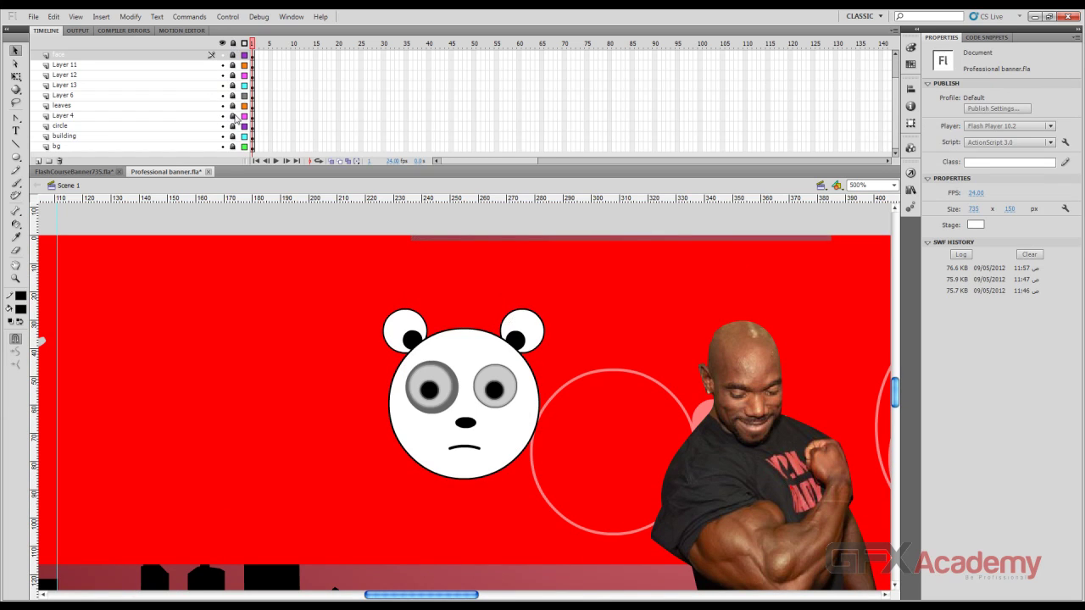
{"action": "left_click_drag", "start_coordinate": [235, 116], "coordinate": [233, 74]}
{"action": "left_click", "coordinate": [506, 363]}
{"action": "left_click", "coordinate": [505, 268]}
{"action": "left_click", "coordinate": [499, 270]}
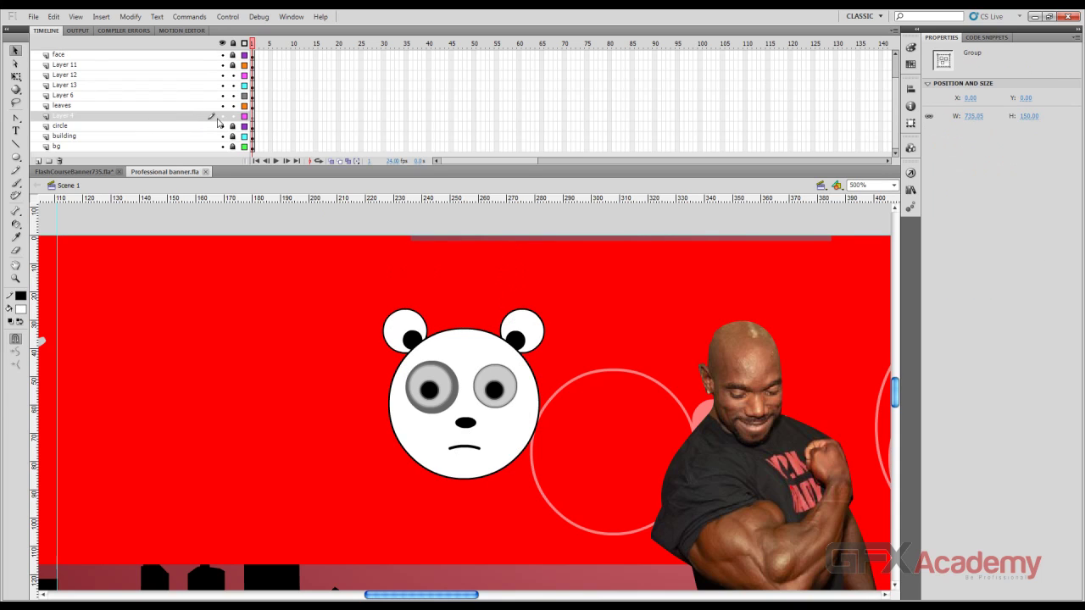
{"action": "left_click", "coordinate": [523, 262]}
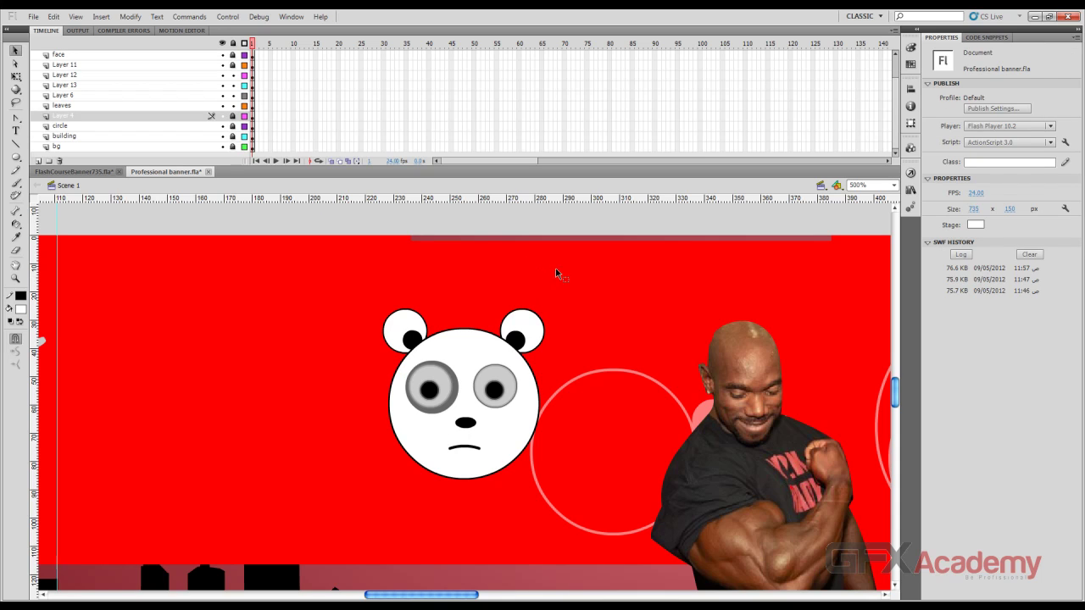
Try to convert the selected face circle and ears to a Movie Clip symbol named "face"
{"action": "left_click_drag", "start_coordinate": [609, 248], "coordinate": [289, 500]}
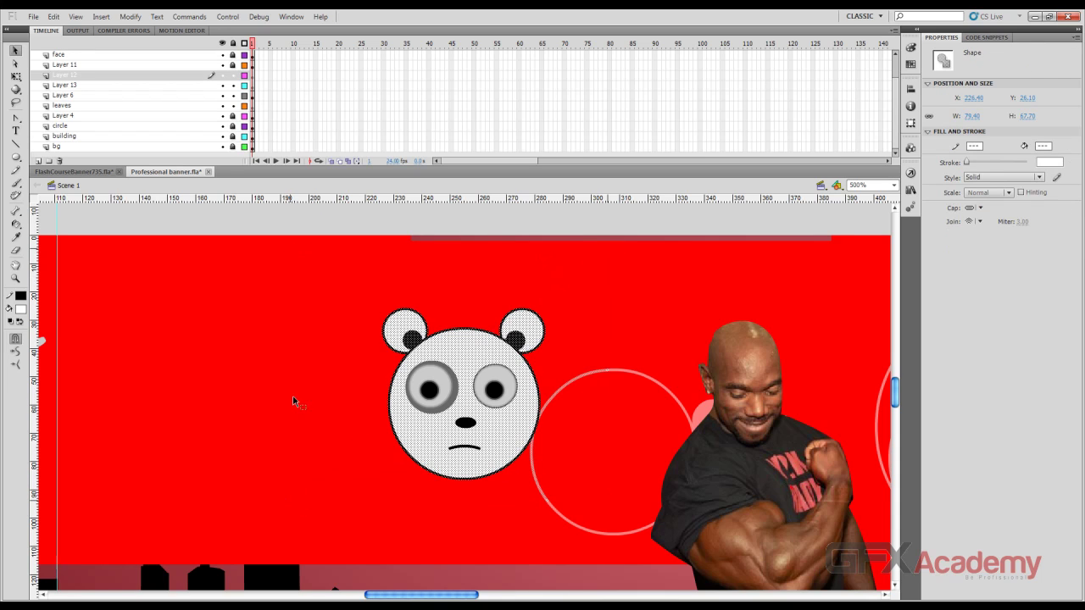
{"action": "key", "text": "F8"}
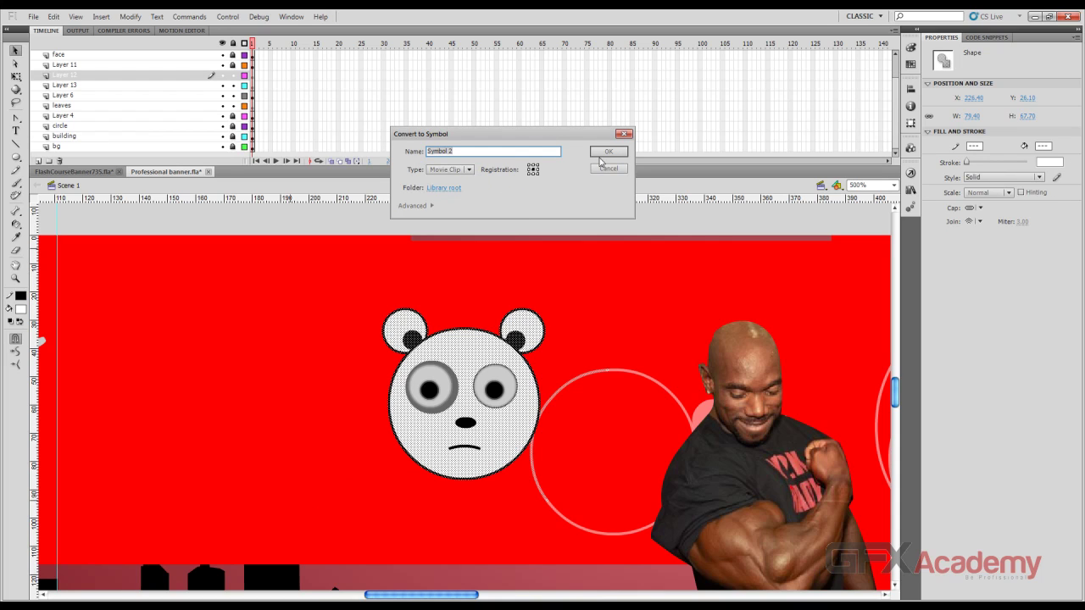
{"action": "type", "text": "face"}
{"action": "left_click", "coordinate": [609, 150]}
{"action": "left_click_drag", "start_coordinate": [458, 397], "coordinate": [481, 396]}
{"action": "left_click", "coordinate": [351, 390]}
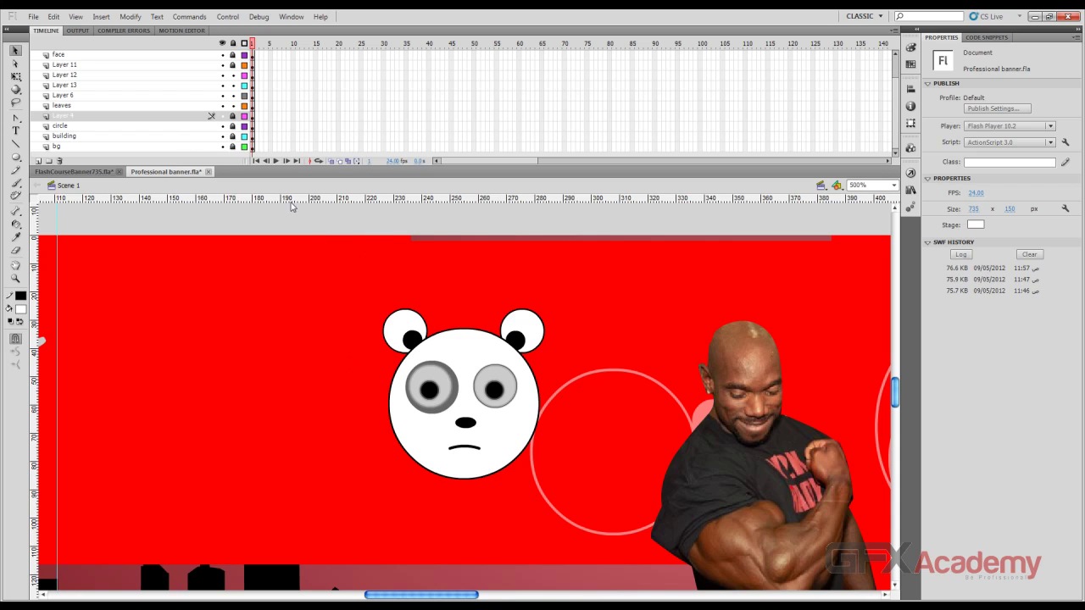
Lock the leaves layer, unlock Layer 11 and the face layer, and select every part of the panda face
{"action": "left_click", "coordinate": [583, 378]}
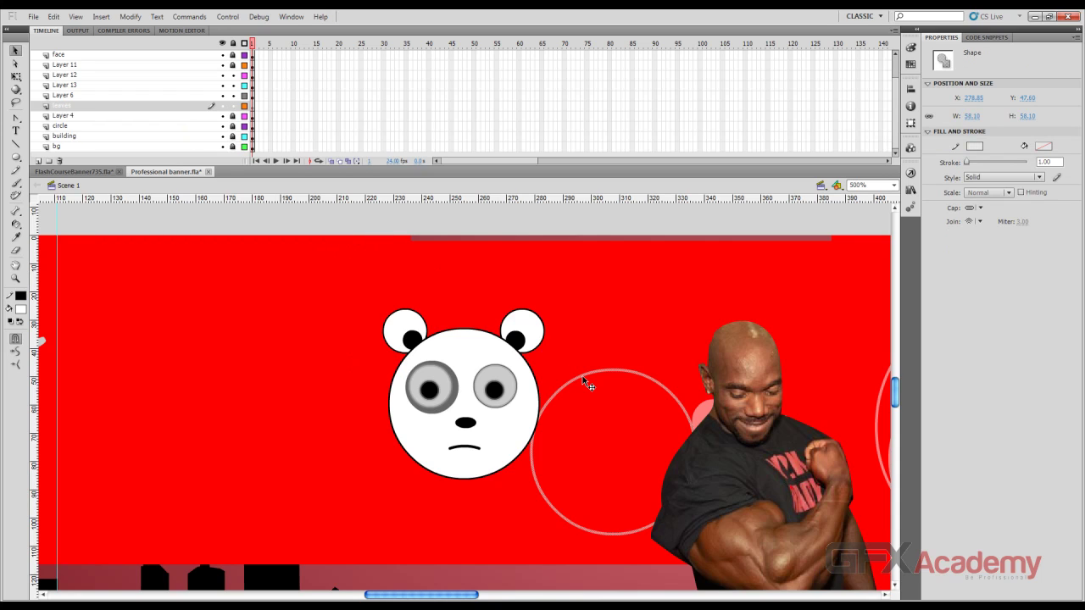
{"action": "left_click", "coordinate": [234, 106]}
{"action": "left_click_drag", "start_coordinate": [342, 256], "coordinate": [578, 533]}
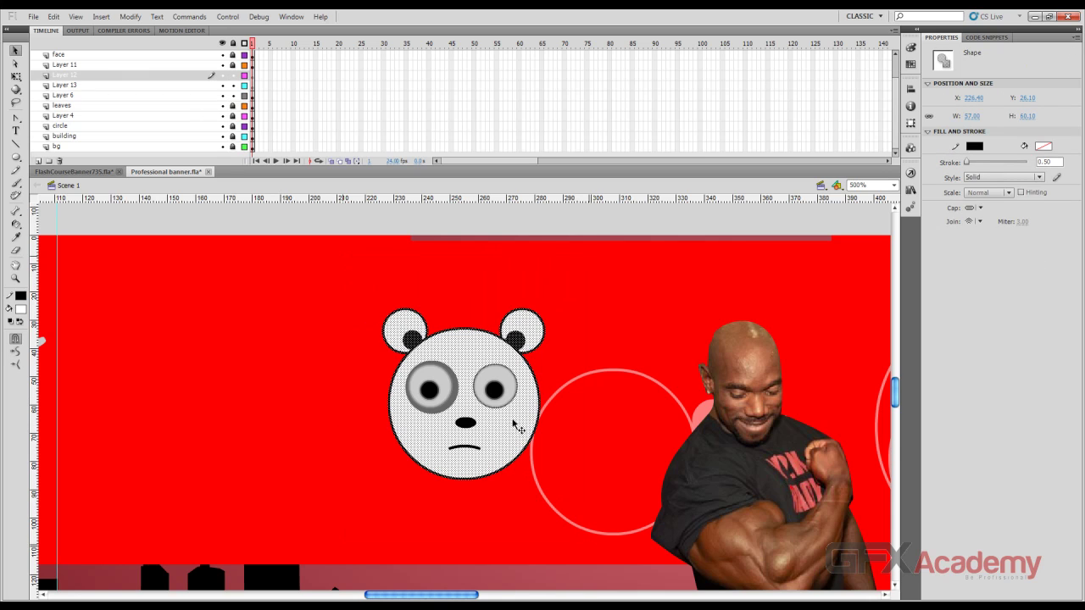
{"action": "left_click", "coordinate": [233, 68]}
{"action": "mouse_move", "coordinate": [295, 237]}
{"action": "left_mouse_down"}
{"action": "mouse_move", "coordinate": [516, 551]}
{"action": "mouse_move", "coordinate": [577, 591]}
{"action": "left_mouse_up"}
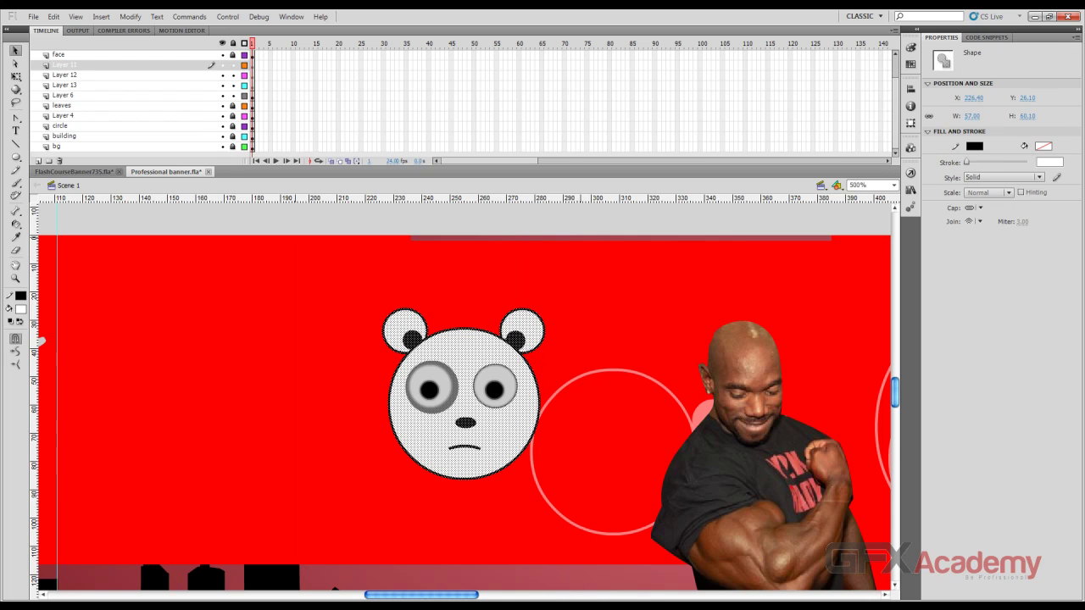
{"action": "left_click", "coordinate": [233, 56]}
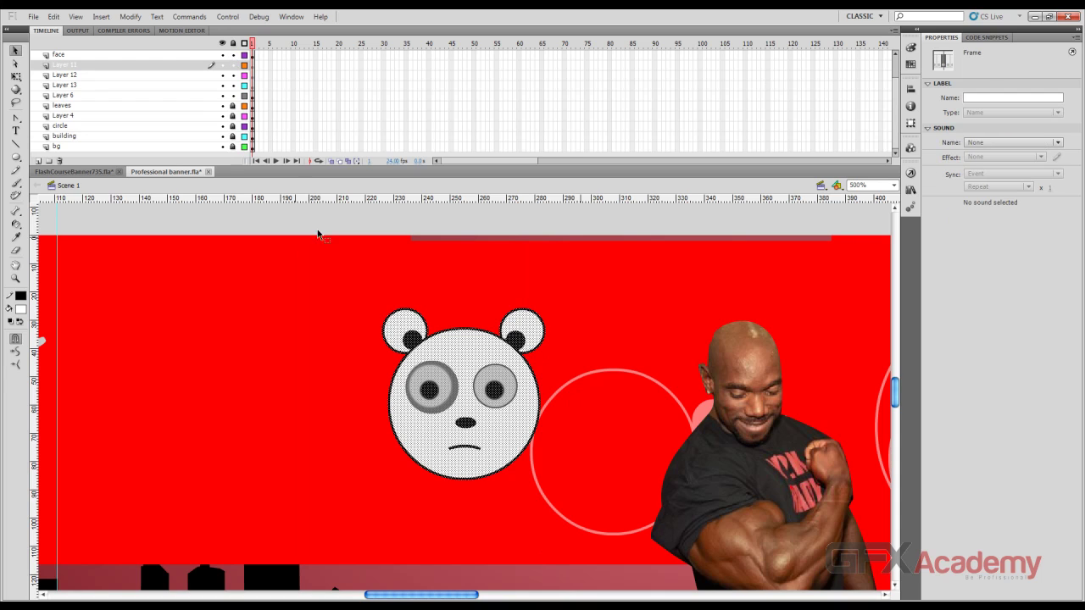
{"action": "left_click_drag", "start_coordinate": [345, 227], "coordinate": [587, 527]}
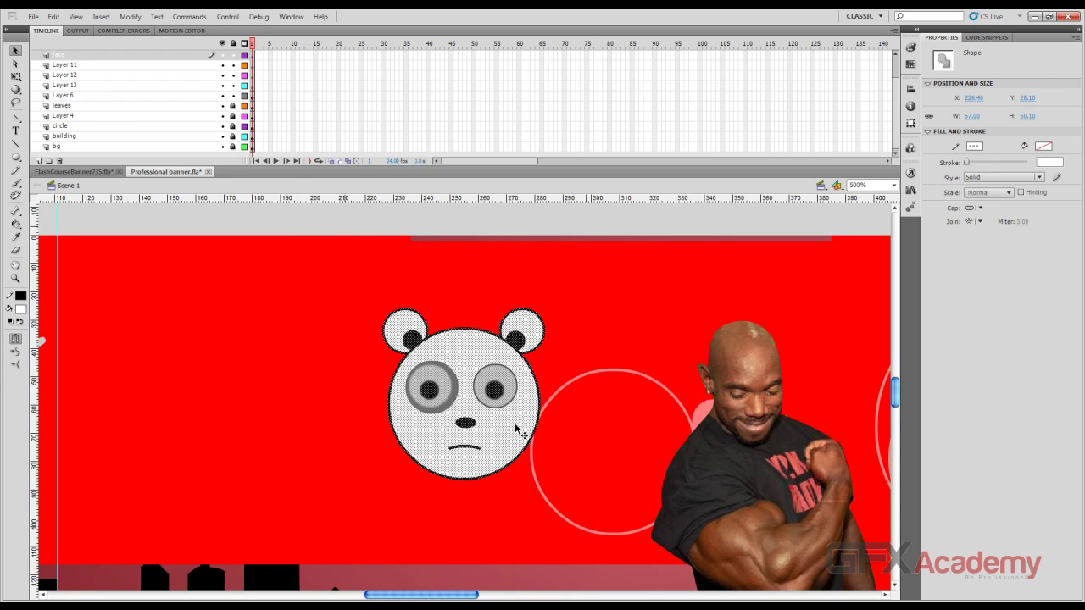
Move the selected panda face about 36 px to the left and convert it to a Movie Clip symbol named "face"
{"action": "left_click_drag", "start_coordinate": [516, 425], "coordinate": [414, 423]}
{"action": "left_click", "coordinate": [416, 427]}
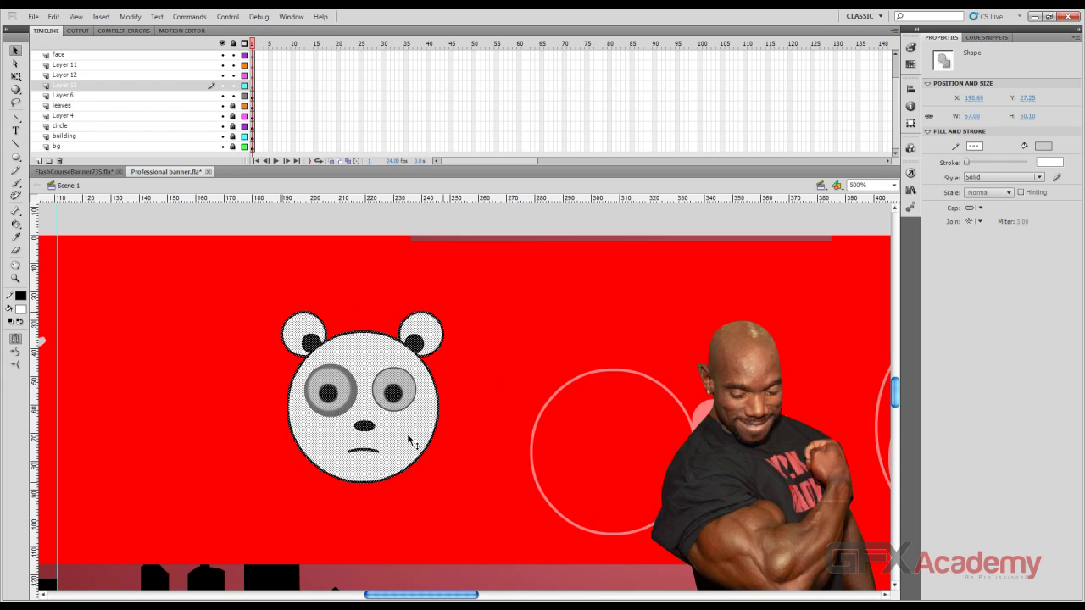
{"action": "key", "text": "F8"}
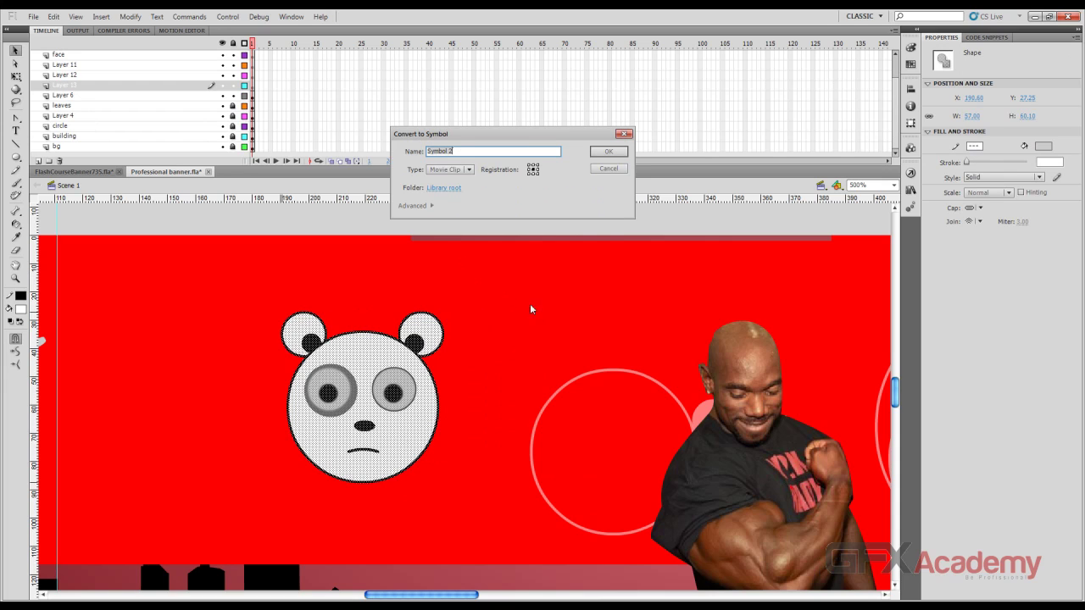
{"action": "type", "text": "face"}
{"action": "left_click", "coordinate": [609, 151]}
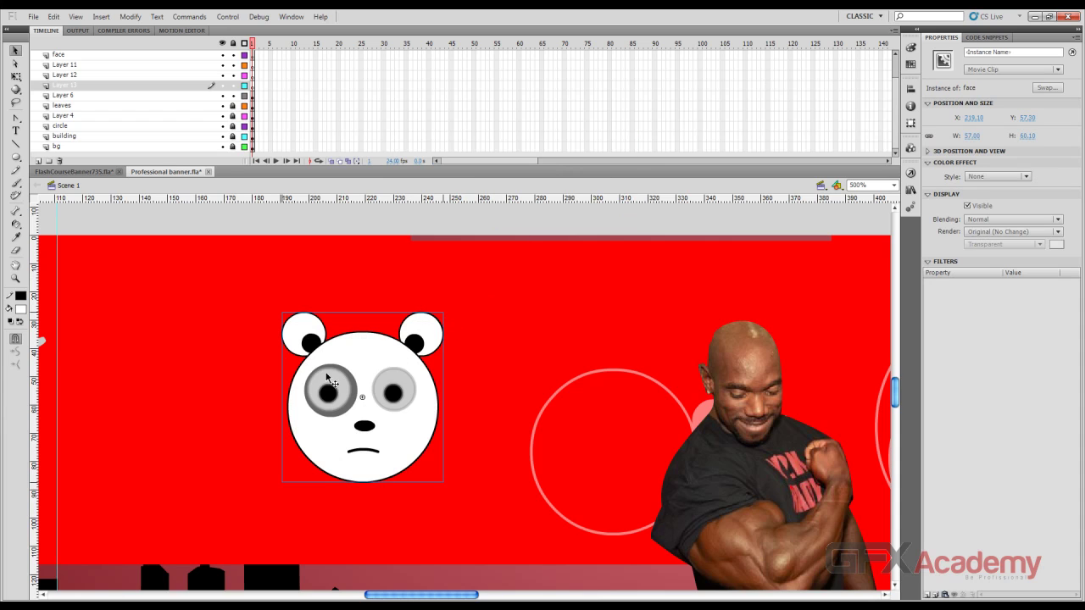
Move the face clip behind the bodybuilder's head and scale it down to about 36.6 by 38.6 px, peeking out on the right
{"action": "left_click_drag", "start_coordinate": [371, 362], "coordinate": [760, 338]}
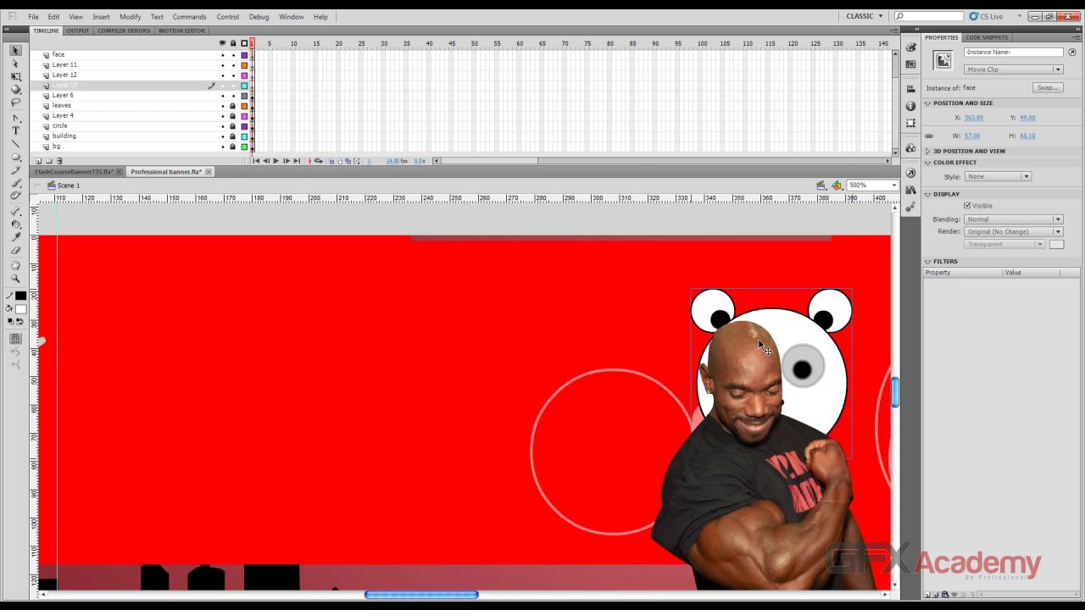
{"action": "key", "text": "ctrl+minus"}
{"action": "key", "text": "ctrl+equal"}
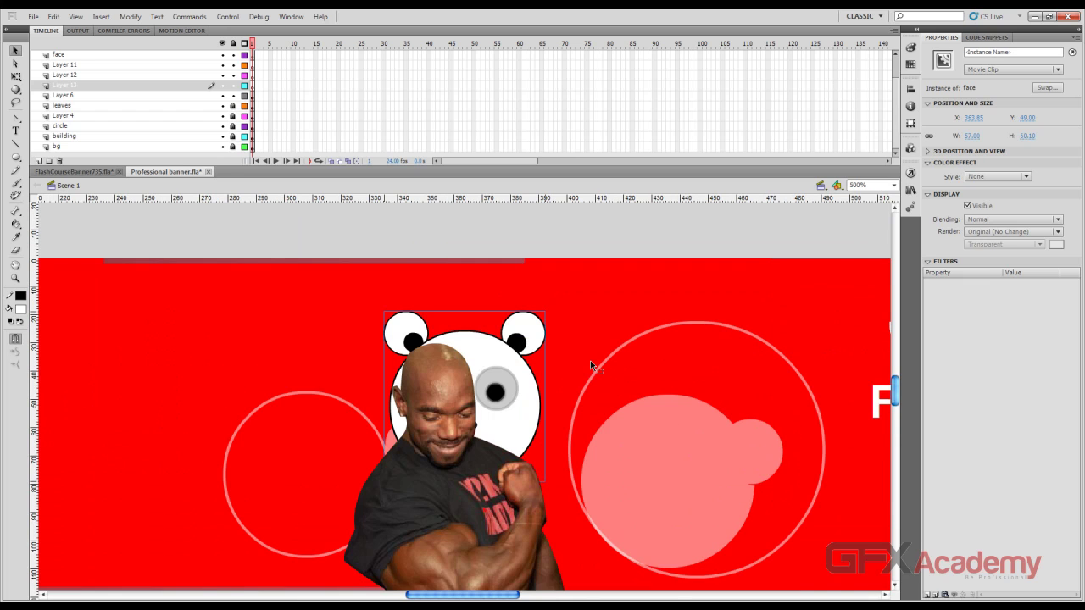
{"action": "scroll", "coordinate": [591, 366], "scroll_direction": "down", "scroll_amount": 2}
{"action": "key", "text": "q"}
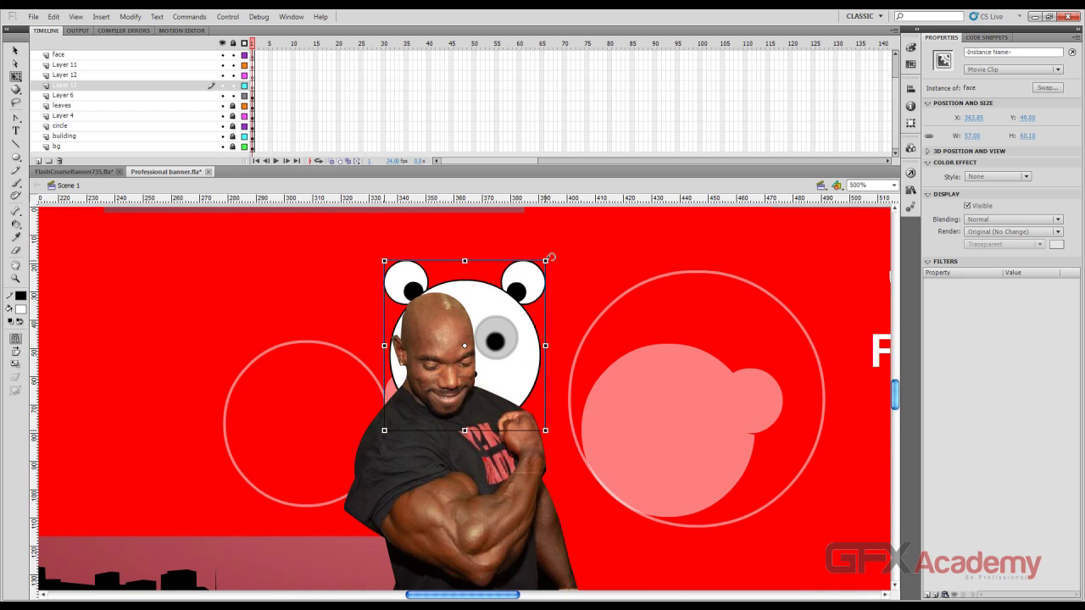
{"action": "left_click_drag", "start_coordinate": [545, 261], "coordinate": [505, 301]}
{"action": "left_click", "coordinate": [16, 50]}
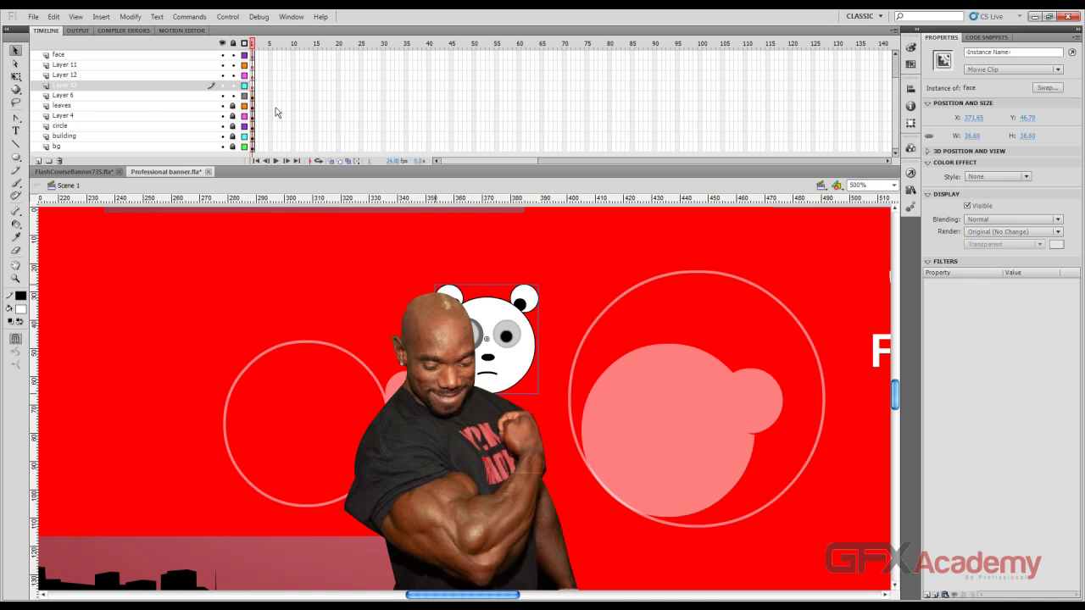
Delete the leftover layers Layer 11, Layer 12 and Layer 13, keeping the face clip on the face layer
{"action": "left_click", "coordinate": [560, 288]}
{"action": "left_click", "coordinate": [512, 314]}
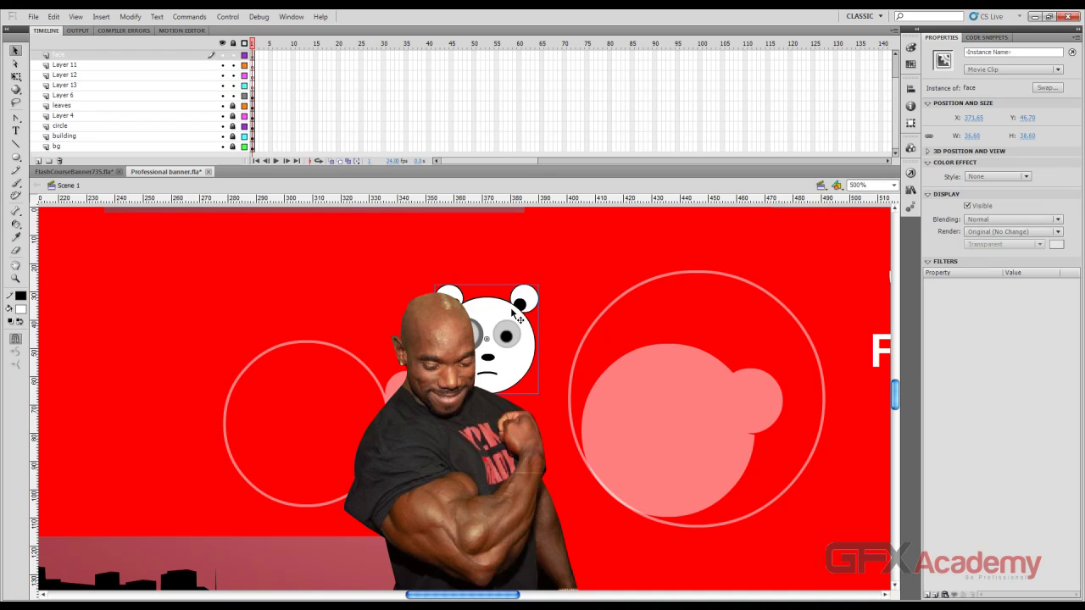
{"action": "left_click", "coordinate": [197, 68]}
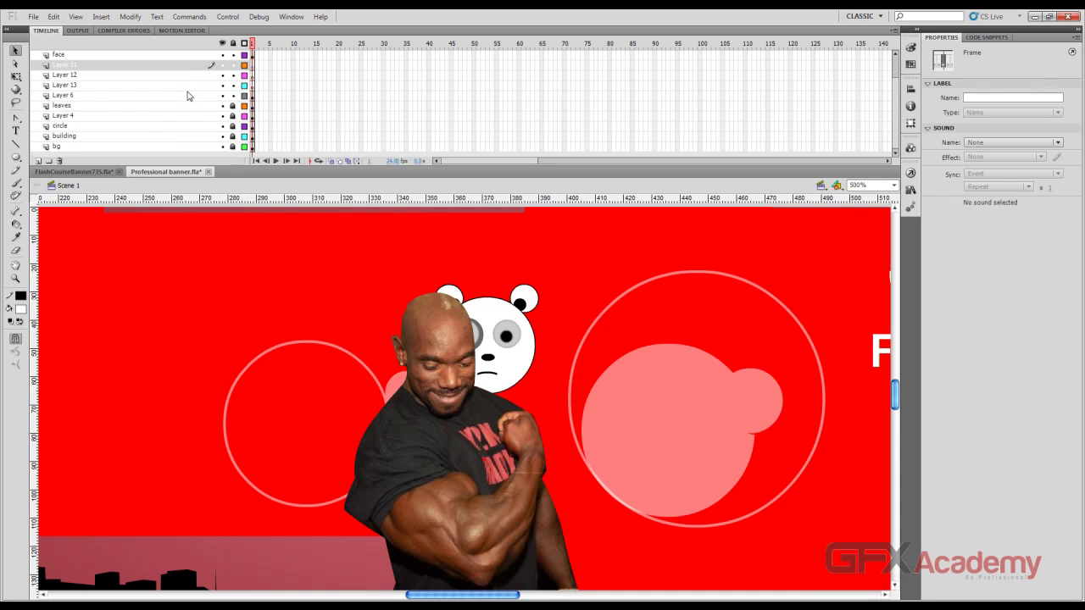
{"action": "left_click", "coordinate": [186, 93], "text": "shift"}
{"action": "left_click", "coordinate": [187, 95], "text": "ctrl"}
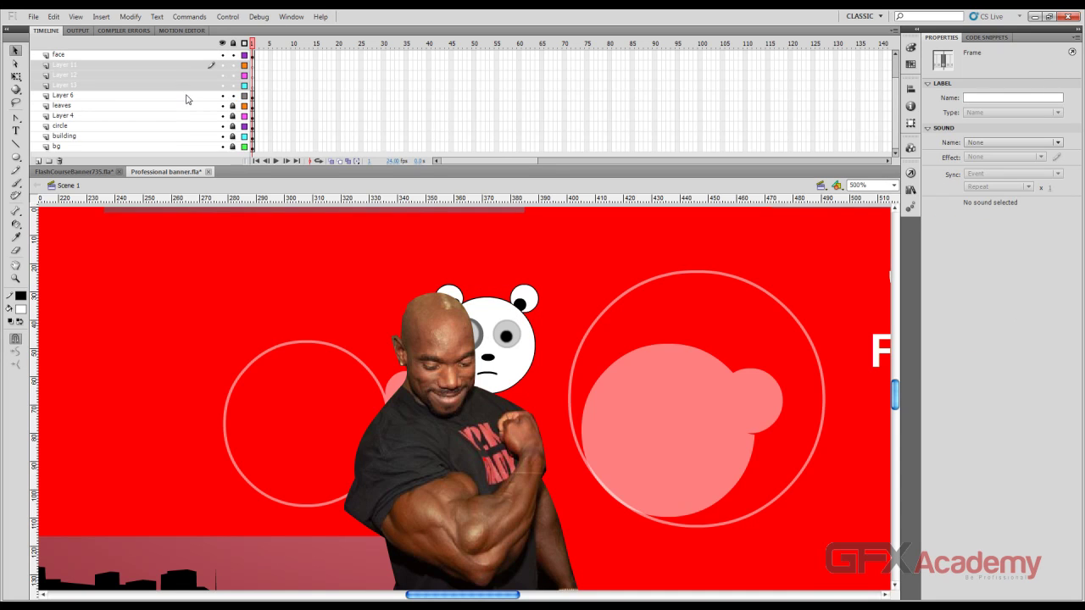
{"action": "left_click", "coordinate": [58, 160]}
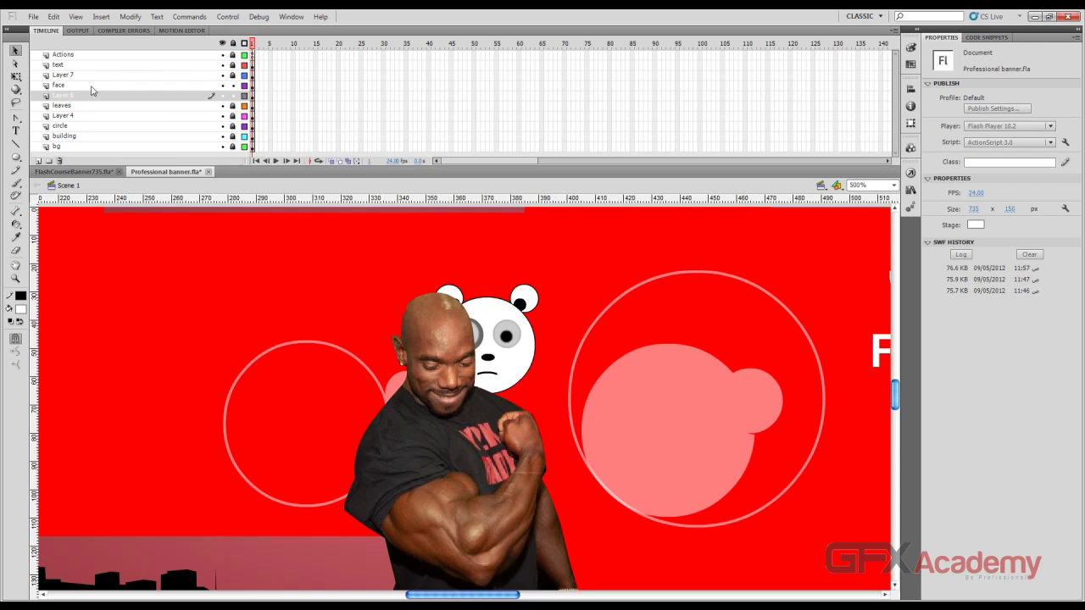
Lock Layer 6 so that only the face layer stays unlocked, and select the face clip
{"action": "left_click", "coordinate": [171, 100]}
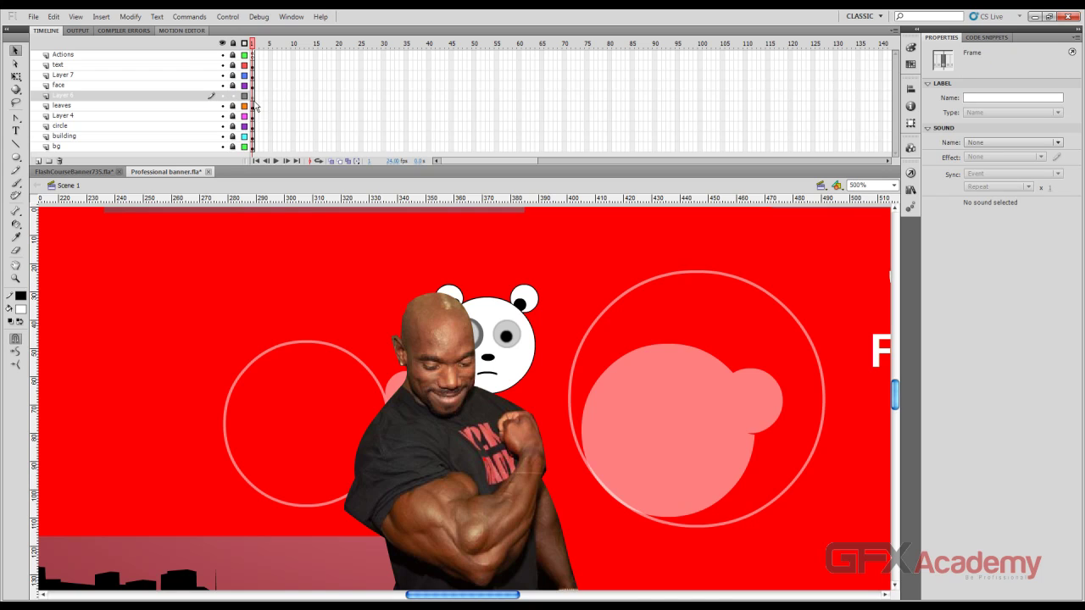
{"action": "left_click", "coordinate": [509, 309]}
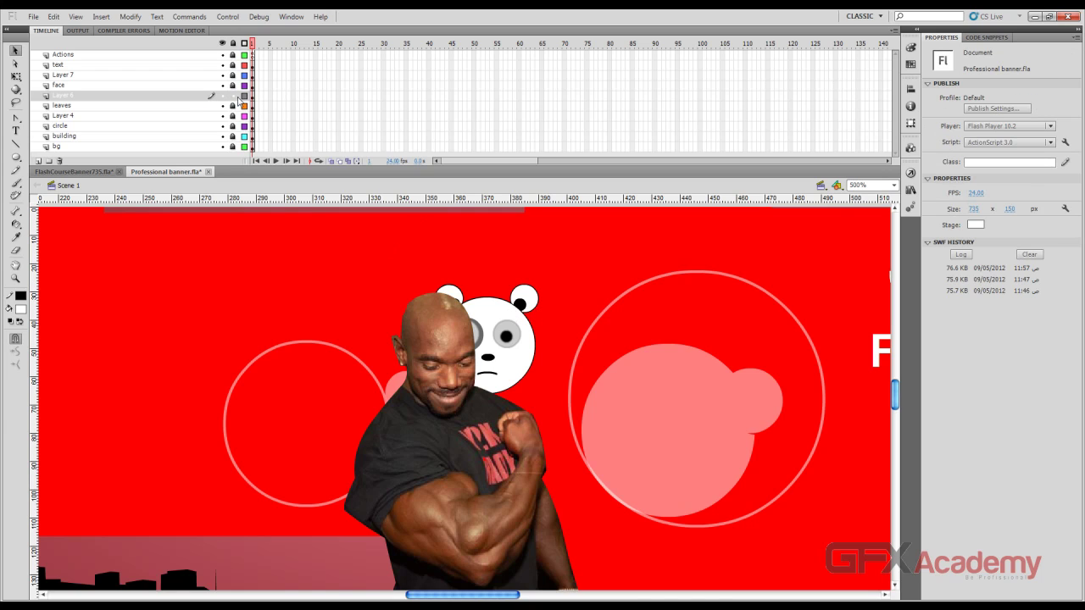
{"action": "left_click", "coordinate": [526, 337]}
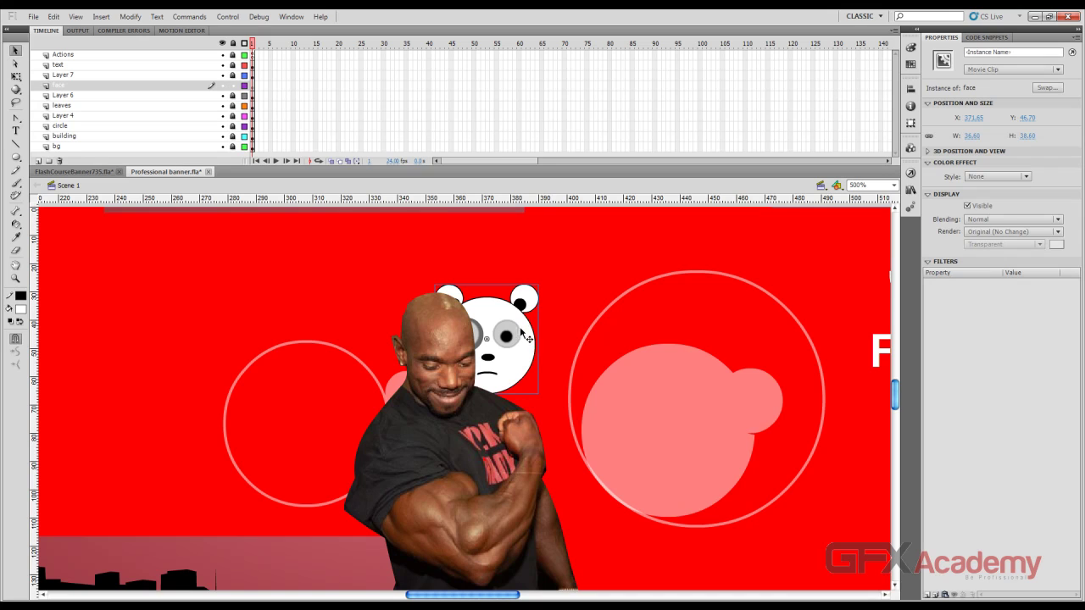
Extend all layers with frames up to frame 103 and return the playhead to frame 1
{"action": "mouse_move", "coordinate": [312, 55]}
{"action": "left_mouse_down"}
{"action": "mouse_move", "coordinate": [490, 423]}
{"action": "mouse_move", "coordinate": [714, 485]}
{"action": "left_mouse_up"}
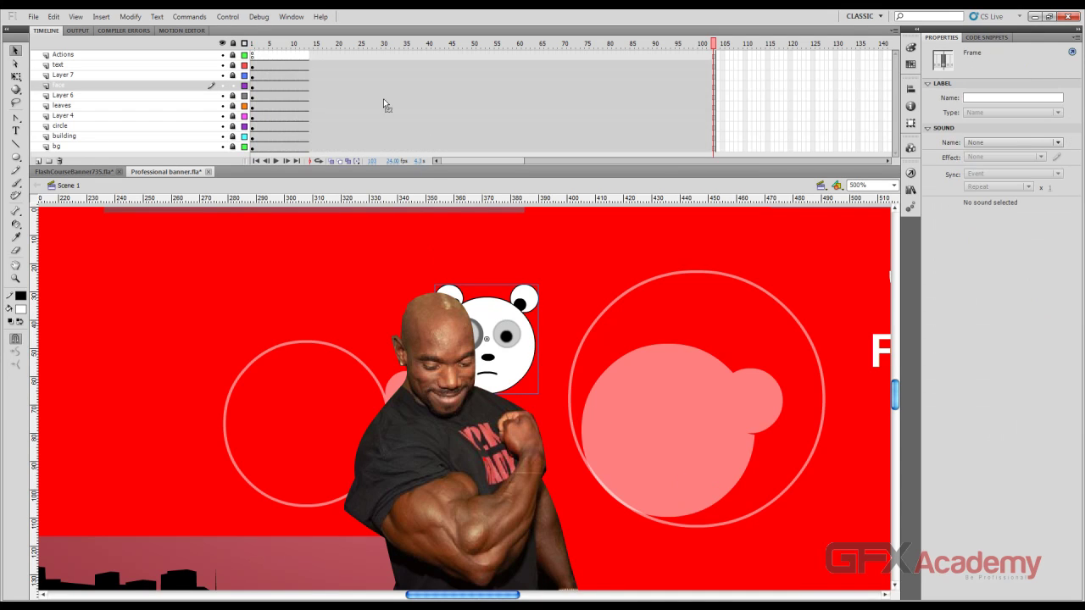
{"action": "key", "text": "F5"}
{"action": "left_click", "coordinate": [252, 44]}
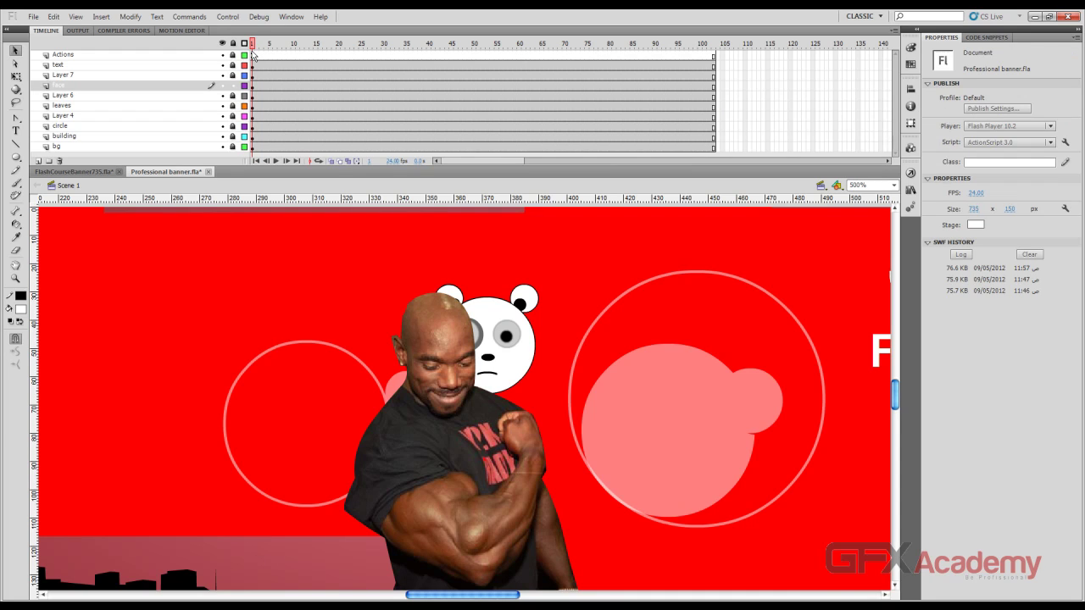
Place face layer keyframes at frames 70 and 1, and at frame 1 move the clip down out of sight behind the man's body
{"action": "left_click", "coordinate": [253, 90]}
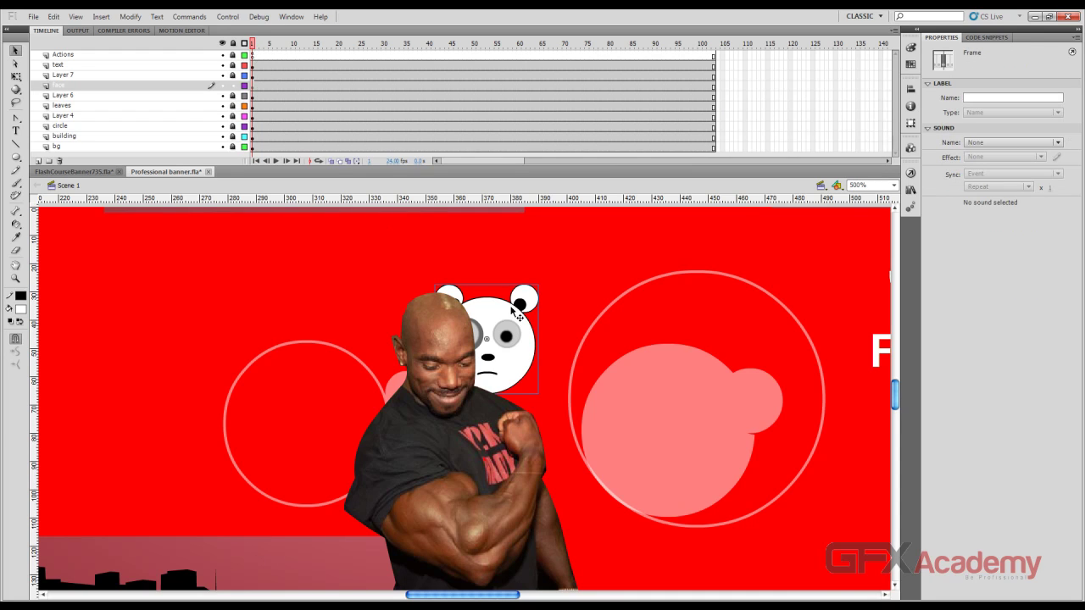
{"action": "left_click", "coordinate": [567, 86], "text": "shift"}
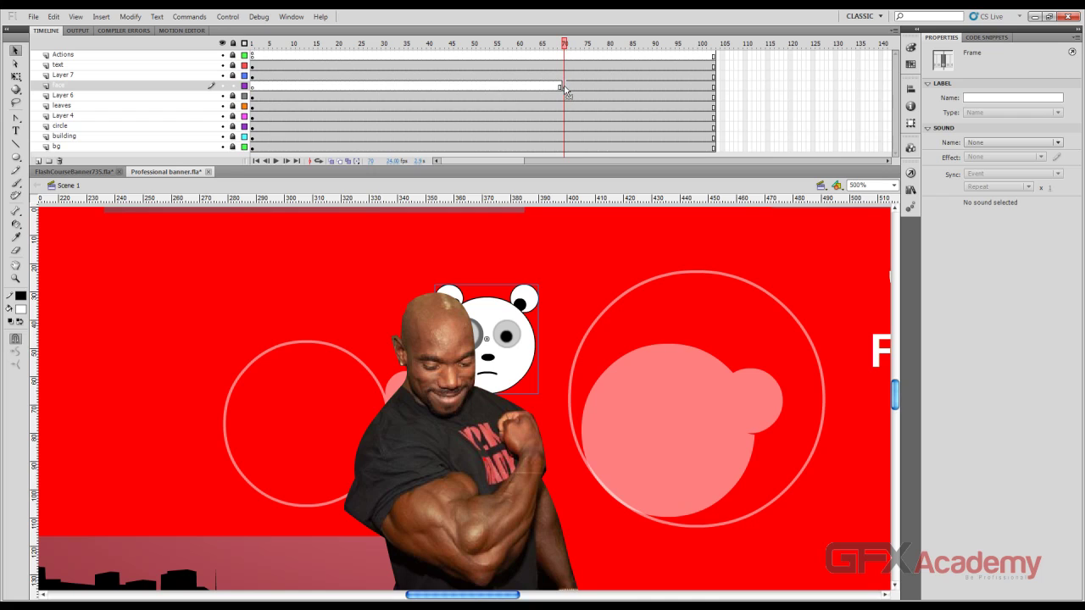
{"action": "left_click_drag", "start_coordinate": [564, 86], "coordinate": [380, 86]}
{"action": "left_click_drag", "start_coordinate": [288, 88], "coordinate": [255, 94]}
{"action": "left_click_drag", "start_coordinate": [520, 305], "coordinate": [467, 424]}
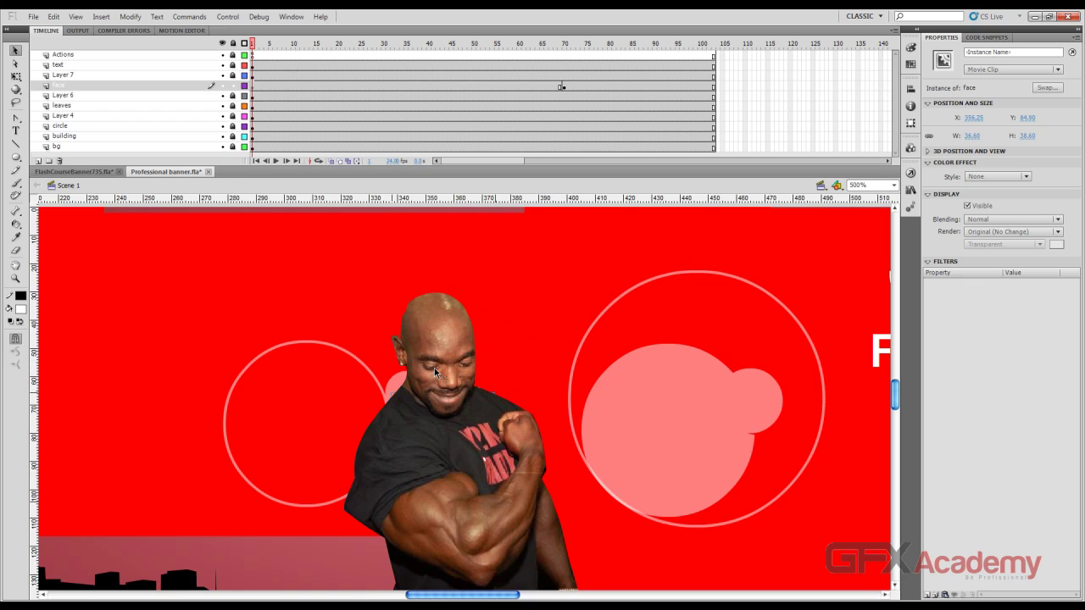
Create a classic tween between the face layer's two keyframes and set its ease to 100 out
{"action": "right_click", "coordinate": [317, 88]}
{"action": "left_click", "coordinate": [393, 118]}
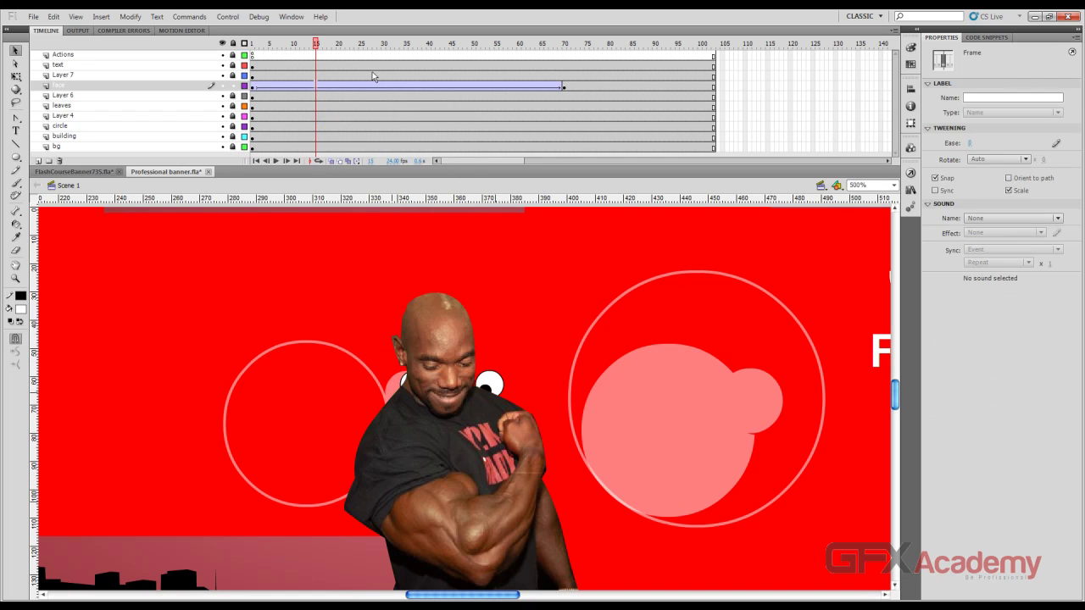
{"action": "left_click", "coordinate": [356, 85]}
{"action": "left_click_drag", "start_coordinate": [969, 142], "coordinate": [1081, 144]}
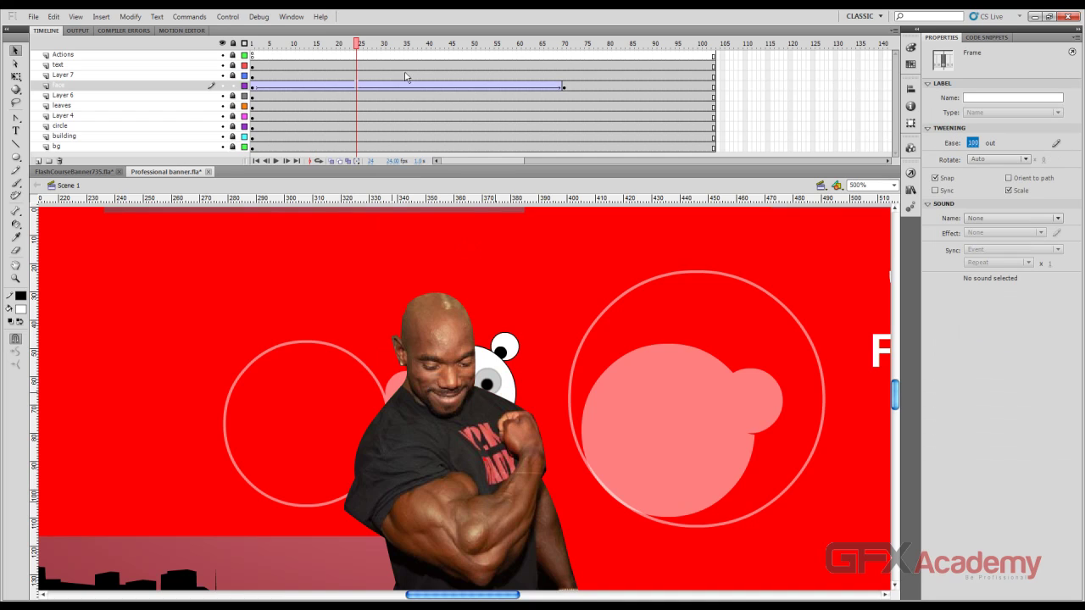
Scrub through the face animation and test the movie to check its speed
{"action": "left_click_drag", "start_coordinate": [366, 46], "coordinate": [589, 73]}
{"action": "key", "text": "ctrl+Return"}
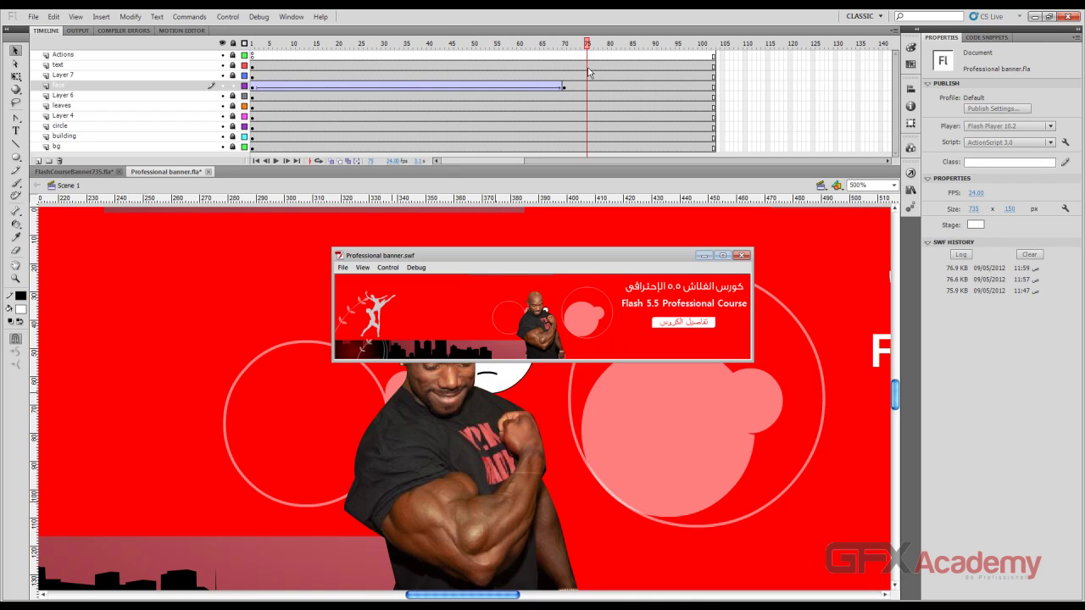
{"action": "left_click", "coordinate": [741, 256]}
Shorten the face tween by moving its end keyframe to frame 35, and test the movie
{"action": "left_click", "coordinate": [565, 89]}
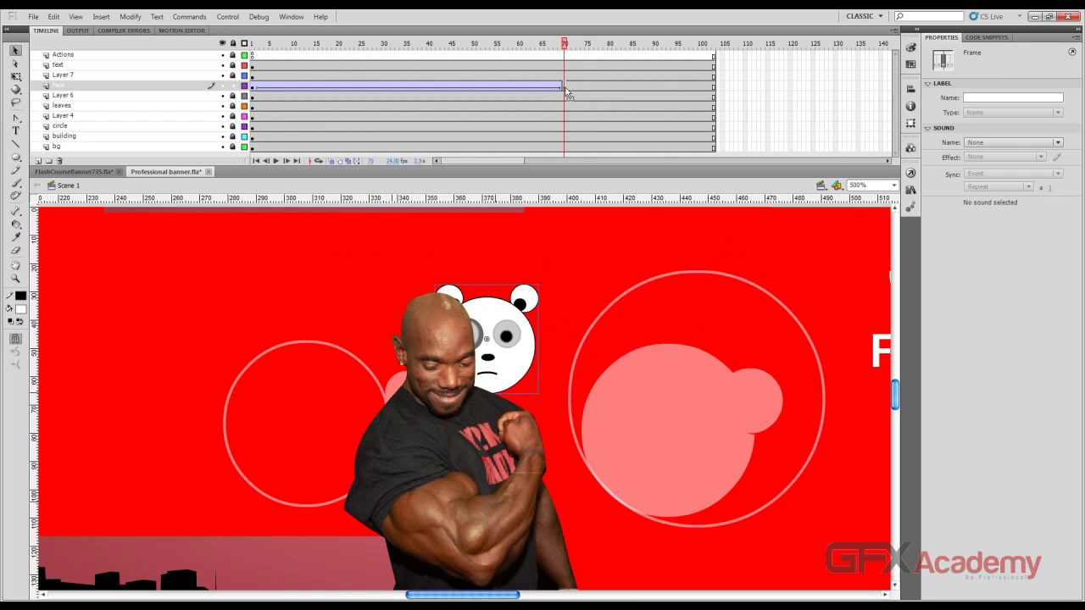
{"action": "left_click", "coordinate": [406, 88], "text": "shift"}
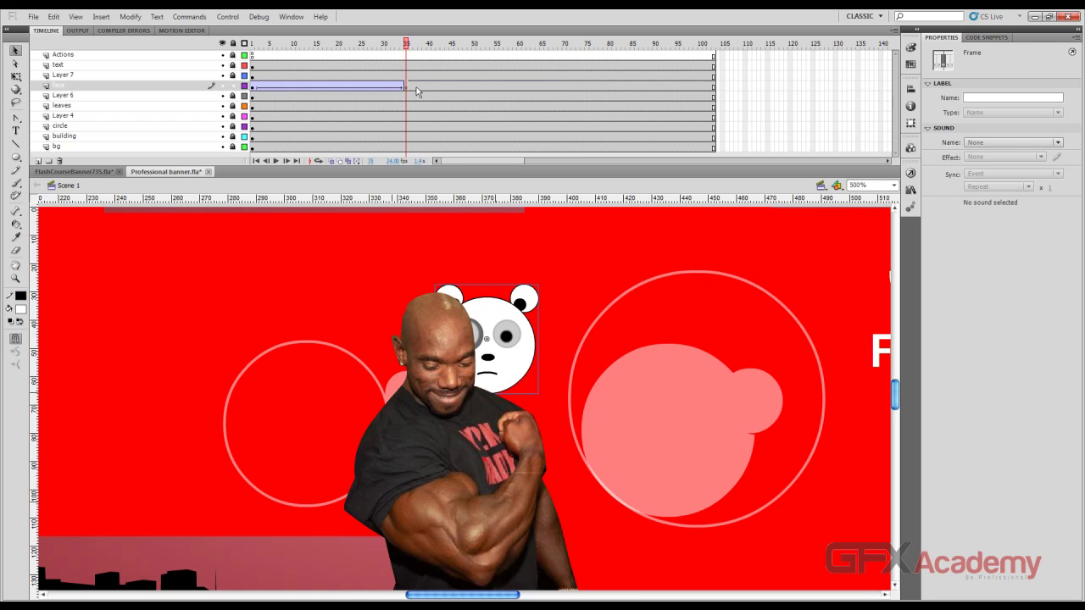
{"action": "key", "text": "ctrl+Return"}
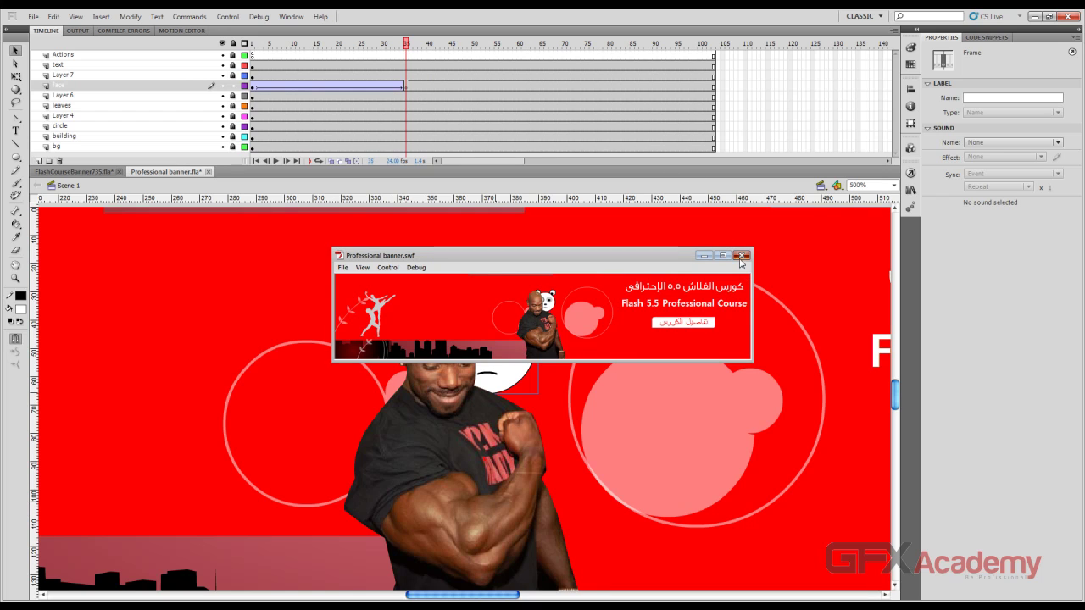
{"action": "key", "text": "ctrl+w"}
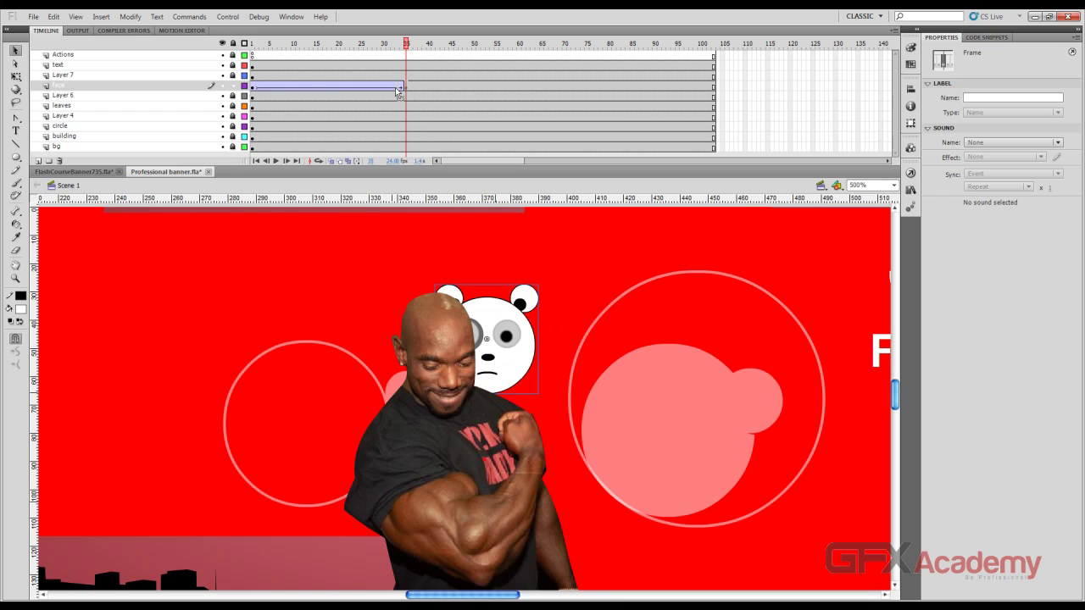
Shorten the face tween further by moving its end keyframe to frame 14, and test the movie
{"action": "left_click_drag", "start_coordinate": [314, 89], "coordinate": [310, 88]}
{"action": "key", "text": "ctrl+Return"}
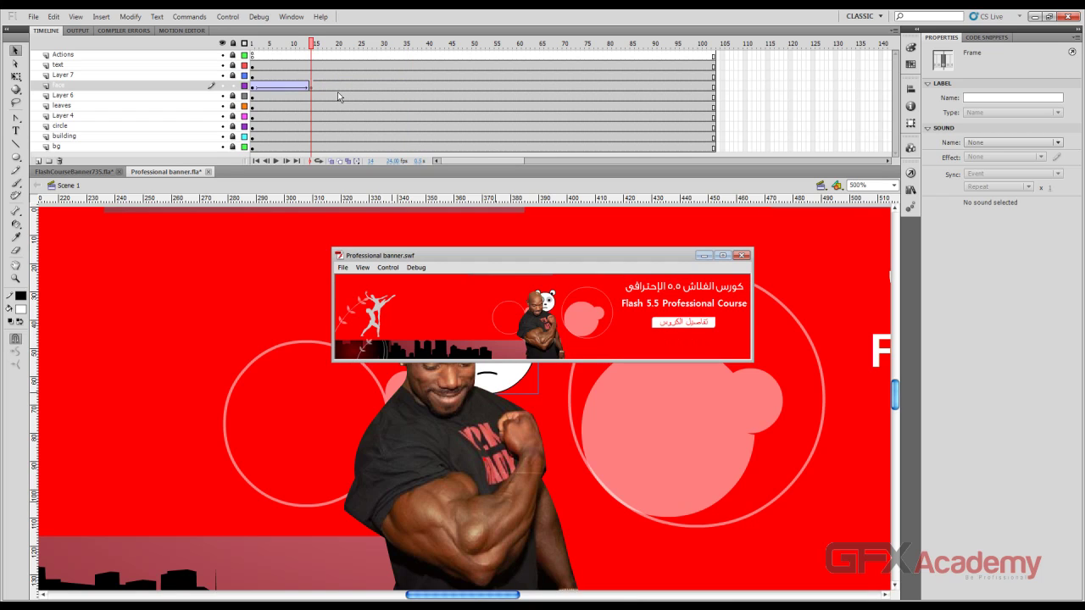
{"action": "left_click", "coordinate": [742, 255]}
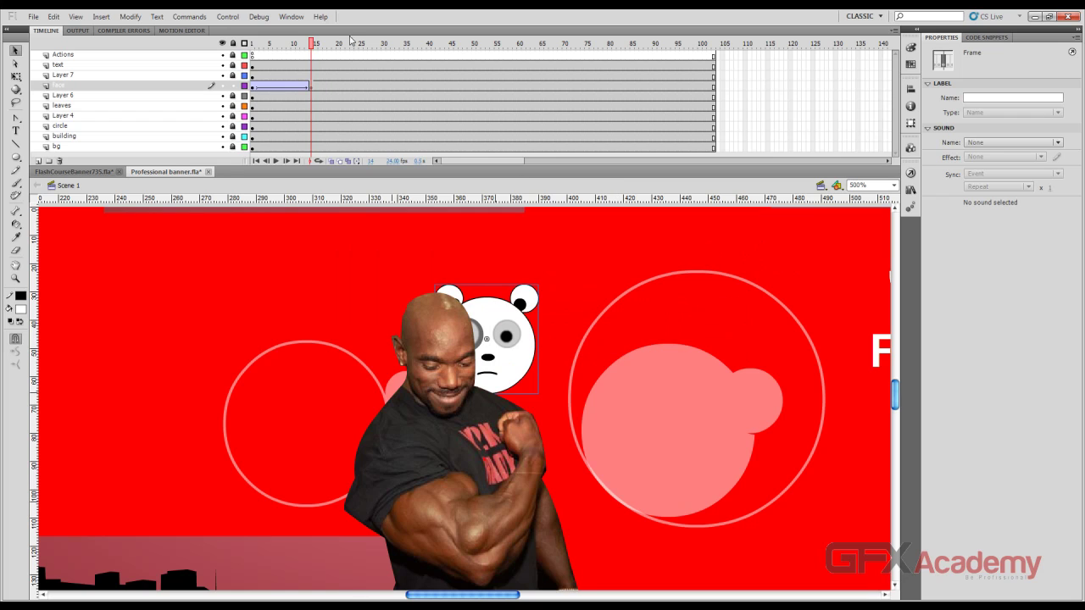
Copy the face layer's tween frames 1 to 14 and paste them at frame 35 of the same layer
{"action": "right_click", "coordinate": [308, 86]}
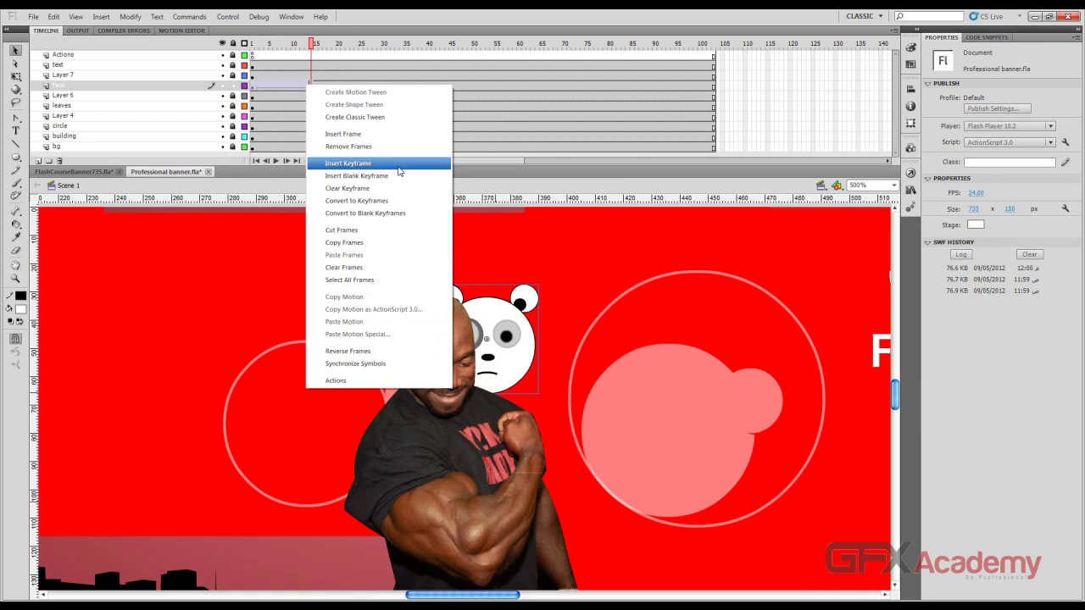
{"action": "left_click", "coordinate": [364, 244]}
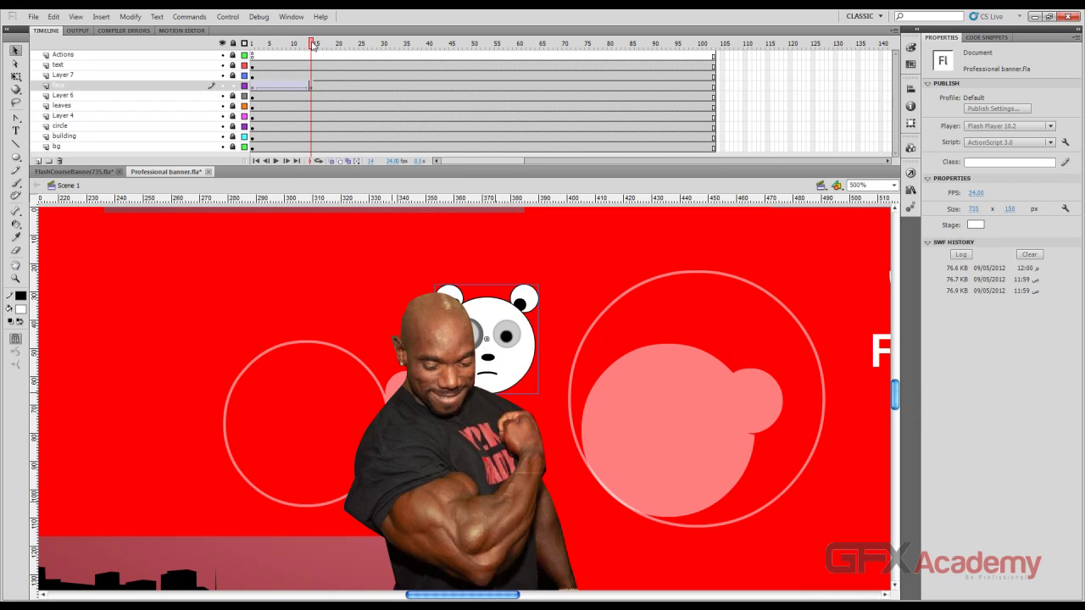
{"action": "left_click_drag", "start_coordinate": [313, 44], "coordinate": [407, 46]}
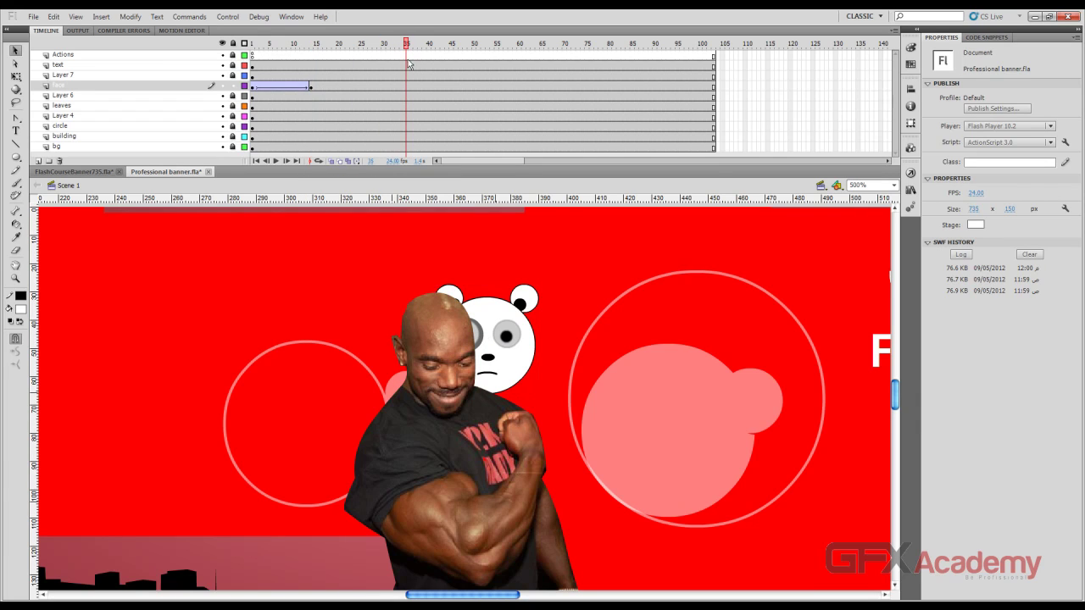
{"action": "right_click", "coordinate": [408, 85]}
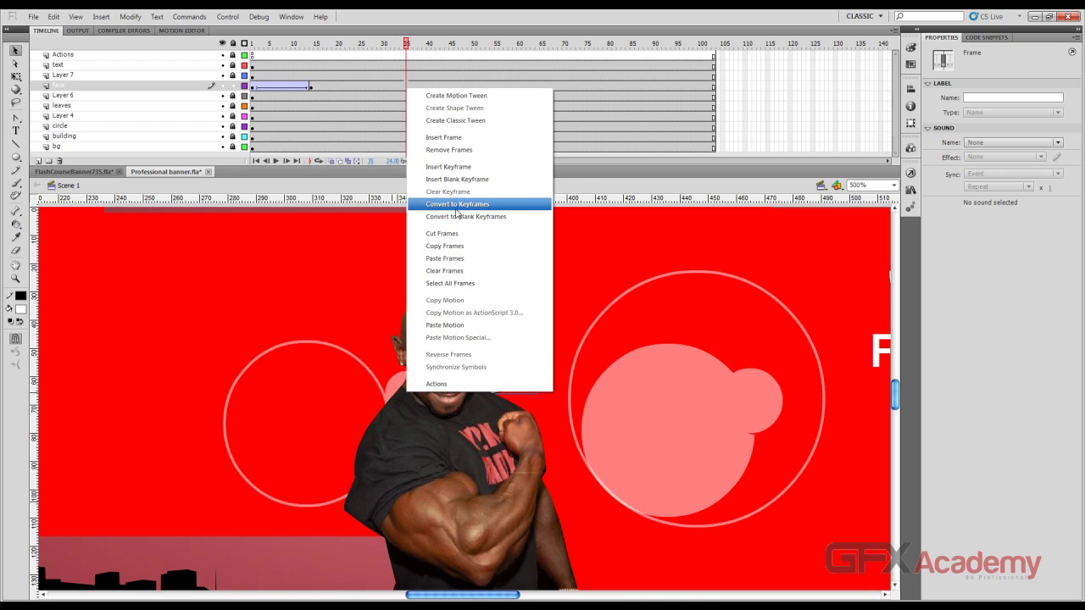
{"action": "left_click", "coordinate": [472, 259]}
Reverse the pasted frames 35 to 48 so the face drops back behind the bodybuilder, and scrub past them
{"action": "left_click", "coordinate": [481, 86]}
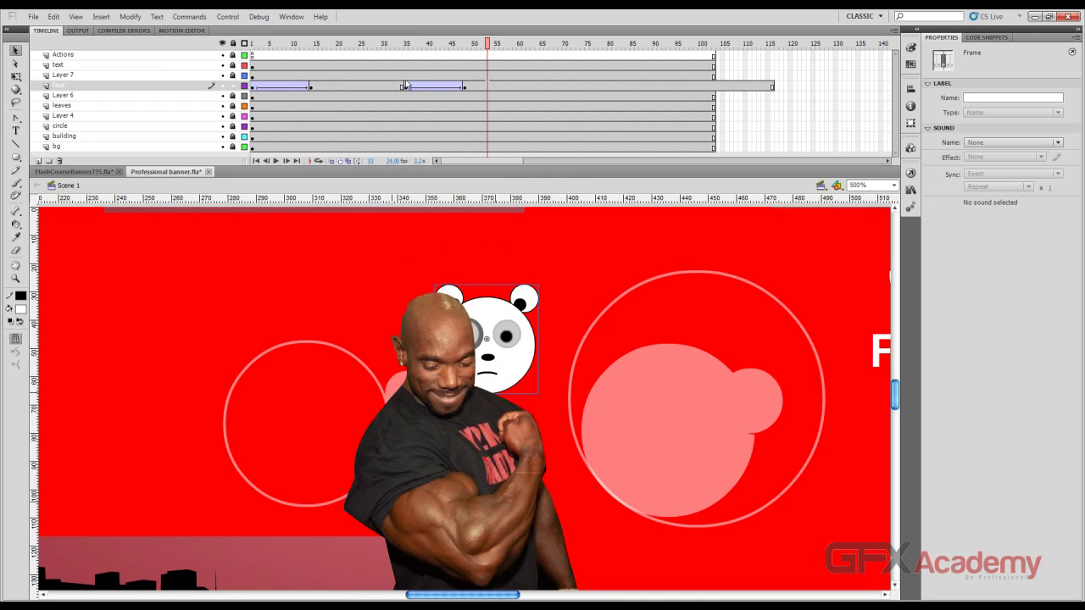
{"action": "right_click", "coordinate": [460, 87]}
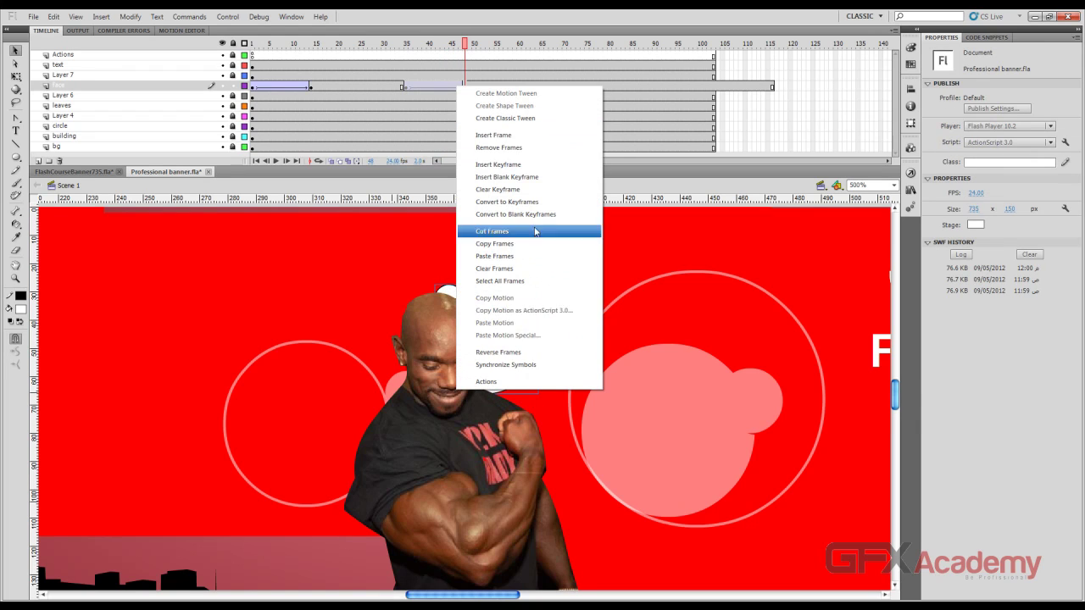
{"action": "left_click", "coordinate": [547, 353]}
{"action": "left_click_drag", "start_coordinate": [463, 48], "coordinate": [498, 49]}
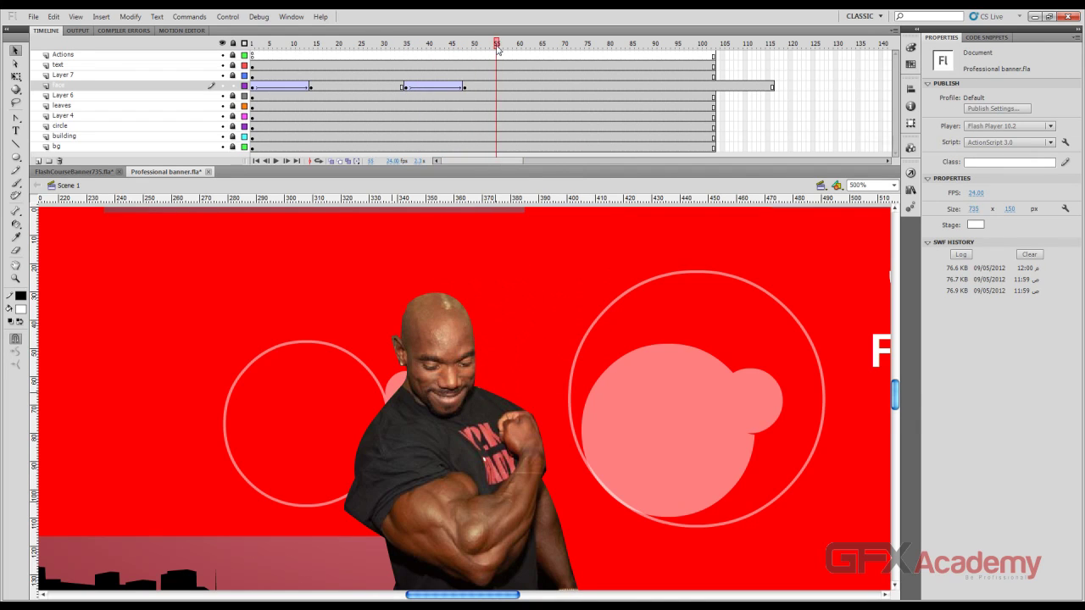
Remove the face layer's surplus frames beyond frame 103, and test the movie
{"action": "left_click_drag", "start_coordinate": [718, 56], "coordinate": [782, 131]}
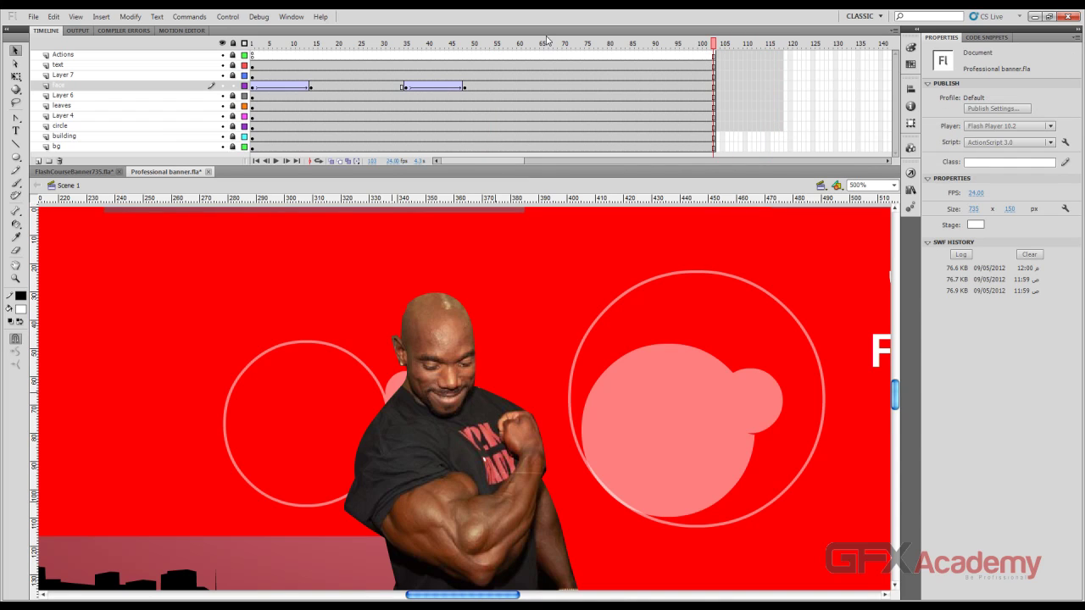
{"action": "left_click_drag", "start_coordinate": [476, 46], "coordinate": [457, 49]}
{"action": "key", "text": "ctrl+Return"}
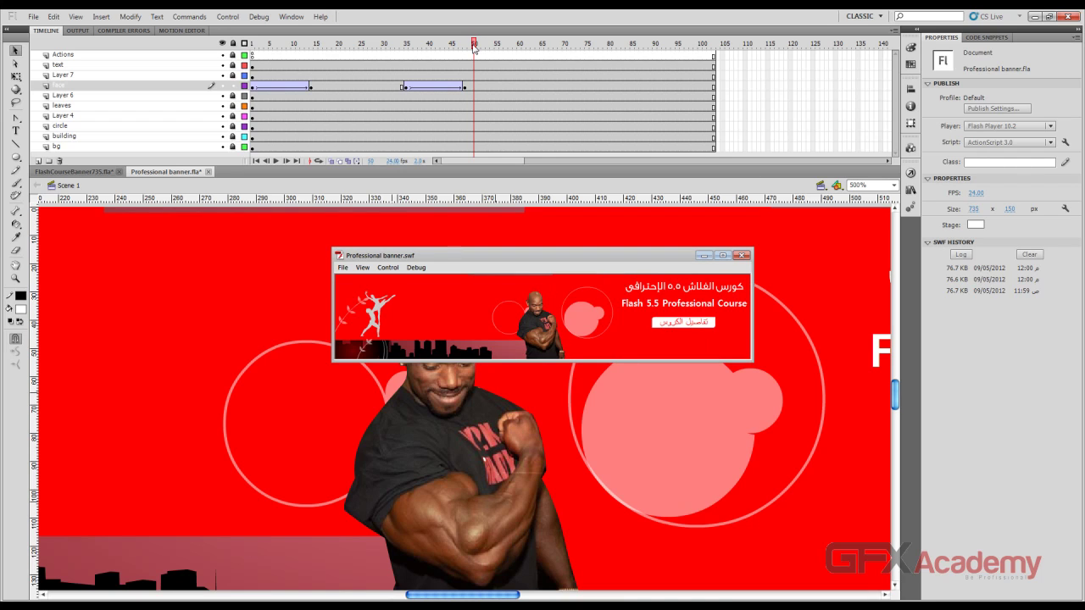
{"action": "left_click", "coordinate": [742, 255]}
{"action": "left_click_drag", "start_coordinate": [429, 44], "coordinate": [463, 88]}
{"action": "right_click", "coordinate": [433, 89]}
{"action": "left_click", "coordinate": [488, 117]}
{"action": "left_click_drag", "start_coordinate": [485, 55], "coordinate": [565, 54]}
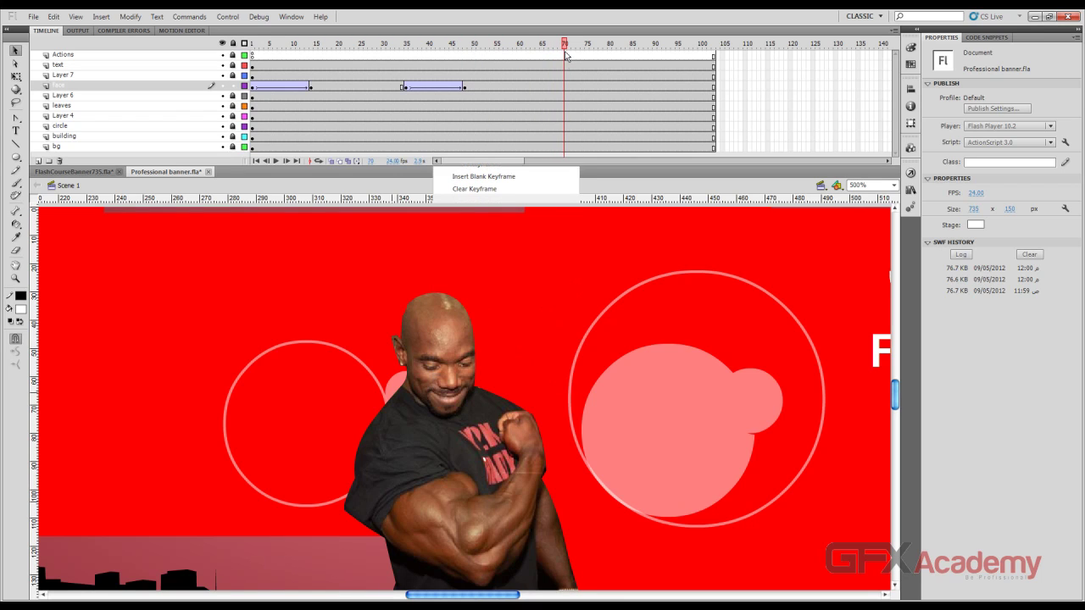
{"action": "right_click", "coordinate": [565, 87]}
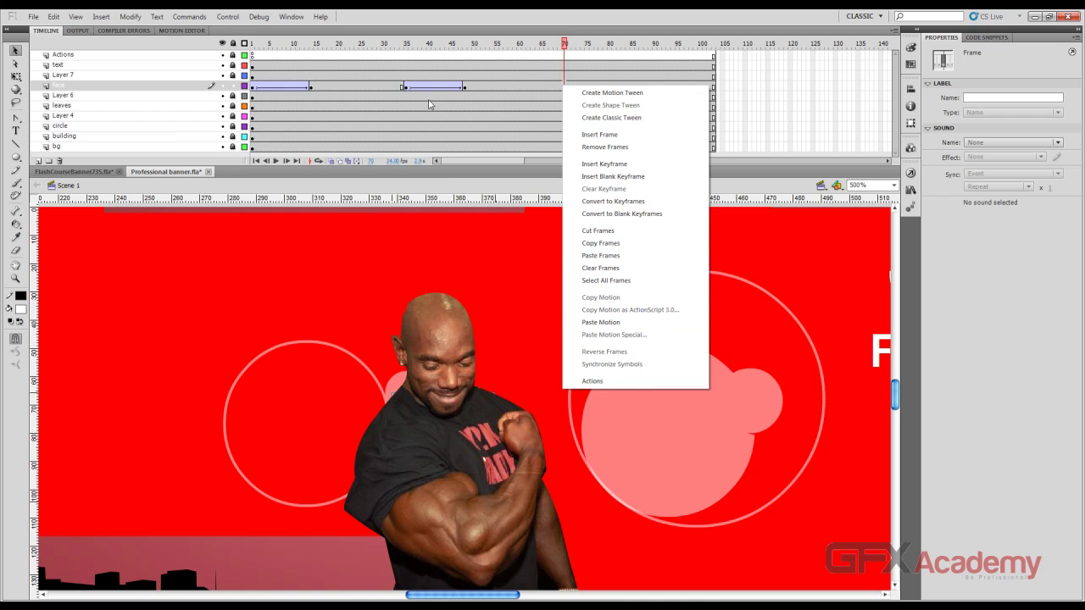
Copy the face layer's frames 35 to 48 and paste them at frame 70
{"action": "left_click_drag", "start_coordinate": [409, 87], "coordinate": [462, 88]}
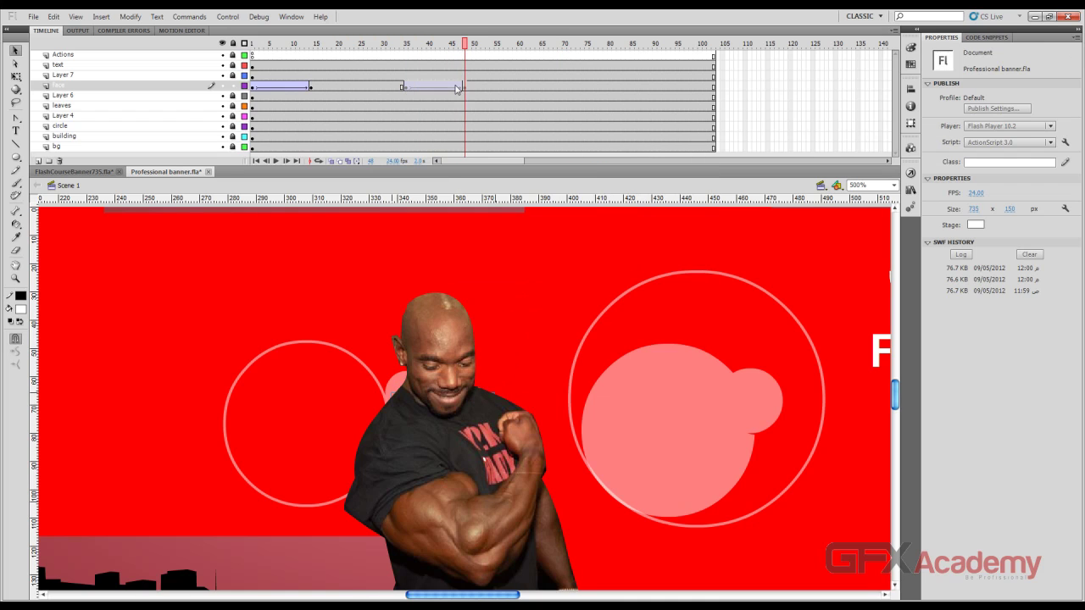
{"action": "right_click", "coordinate": [463, 88]}
{"action": "left_click", "coordinate": [505, 55]}
{"action": "left_click_drag", "start_coordinate": [479, 42], "coordinate": [567, 57]}
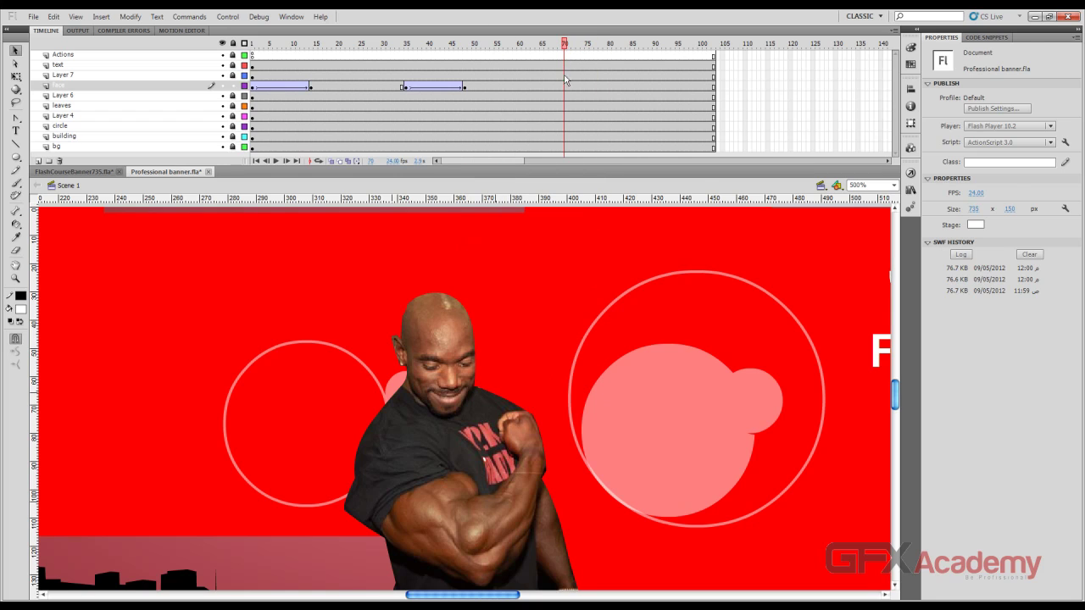
{"action": "right_click", "coordinate": [566, 86]}
{"action": "left_click", "coordinate": [611, 252]}
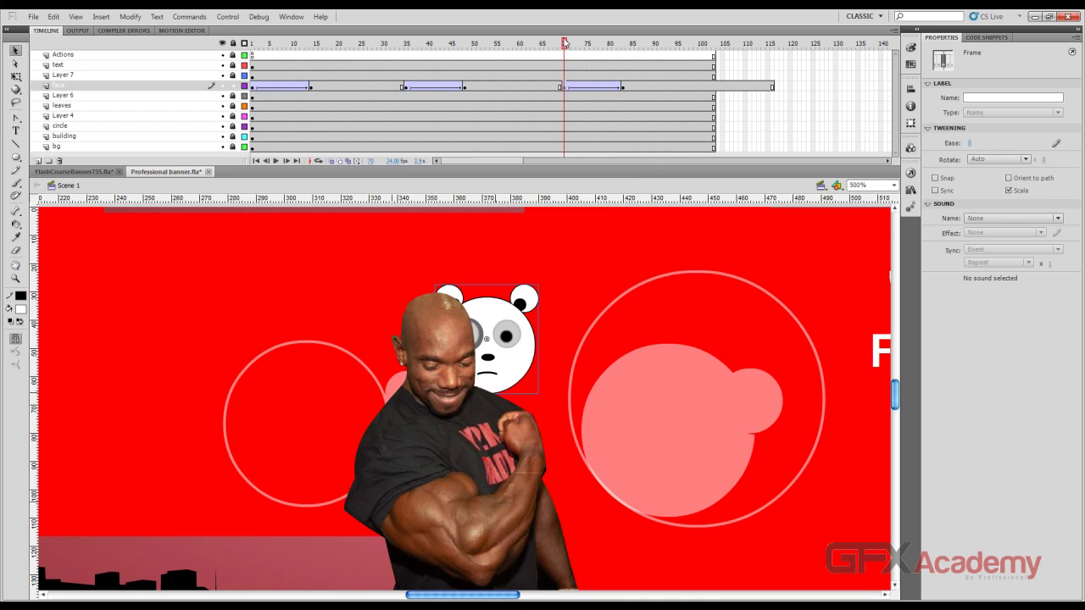
Reverse the pasted frames from 70 to 83 so the face rises up again
{"action": "mouse_move", "coordinate": [566, 44]}
{"action": "left_mouse_down"}
{"action": "mouse_move", "coordinate": [607, 44]}
{"action": "mouse_move", "coordinate": [566, 46]}
{"action": "left_mouse_up"}
{"action": "left_click_drag", "start_coordinate": [566, 89], "coordinate": [622, 87]}
{"action": "right_click", "coordinate": [622, 88]}
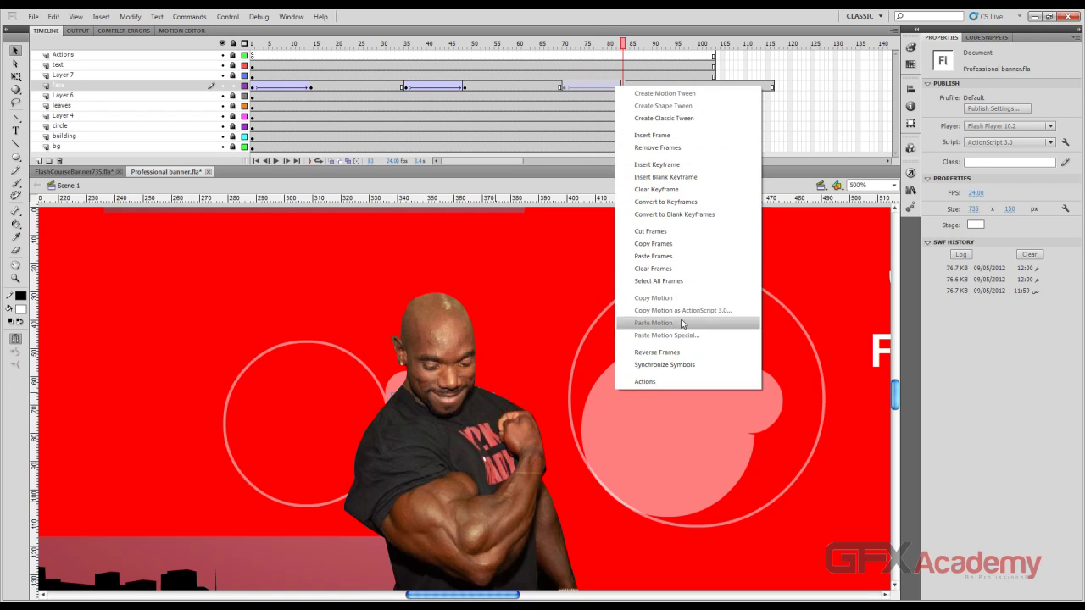
{"action": "left_click", "coordinate": [658, 352]}
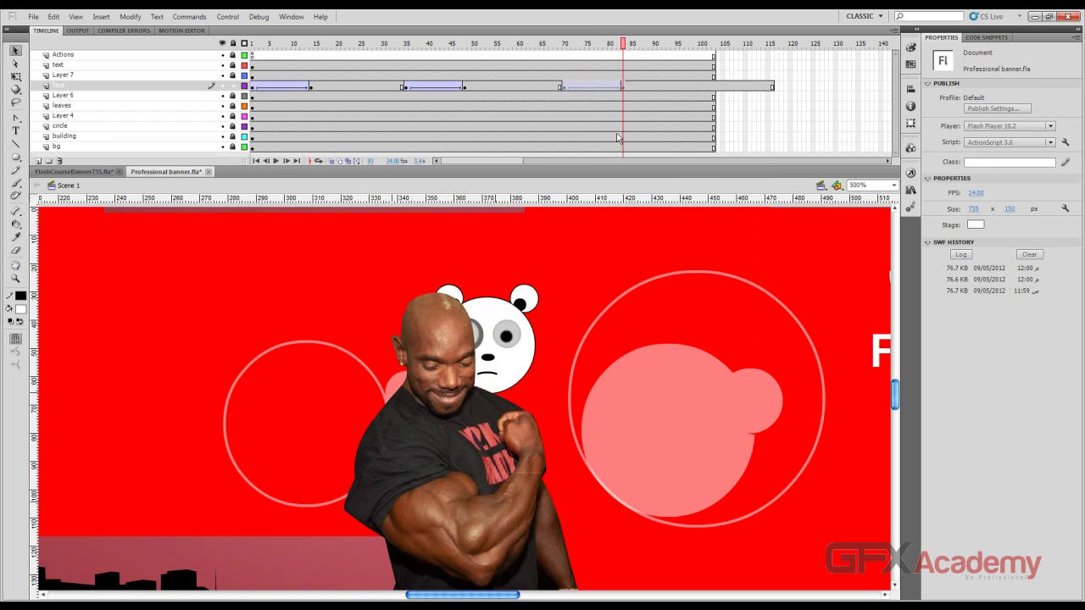
At frame 83, move the panda face left so it peeks out from the other side of the bodybuilder's head
{"action": "left_click", "coordinate": [625, 88]}
{"action": "key", "text": "shift+Left"}
{"action": "key", "text": "shift+Left"}
{"action": "key", "text": "shift+Left"}
{"action": "key", "text": "shift+Left"}
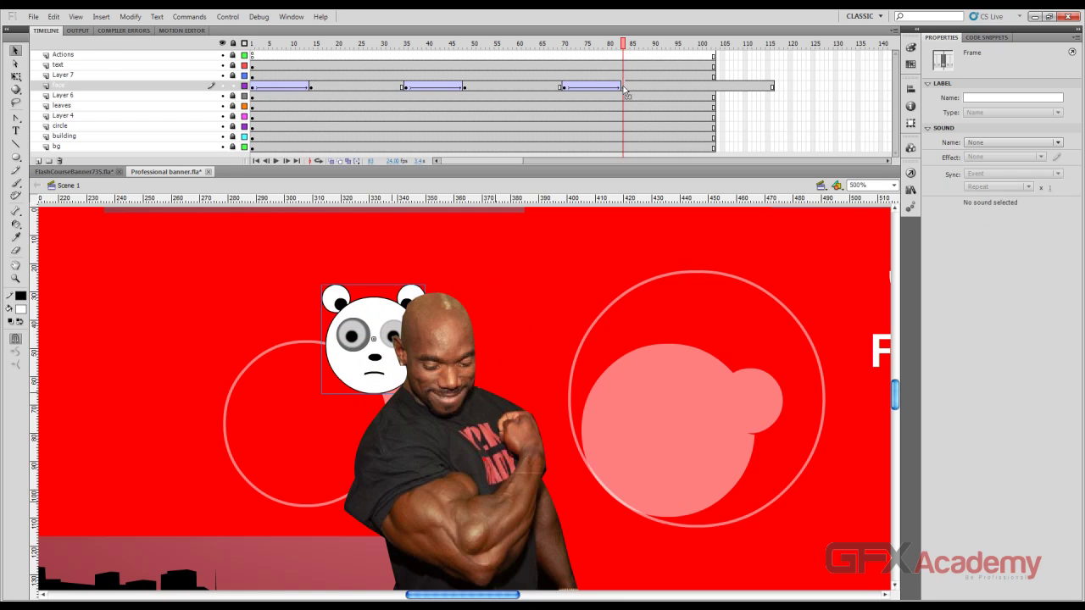
{"action": "key", "text": "Right"}
{"action": "key", "text": "Right"}
{"action": "key", "text": "Right"}
{"action": "key", "text": "Right"}
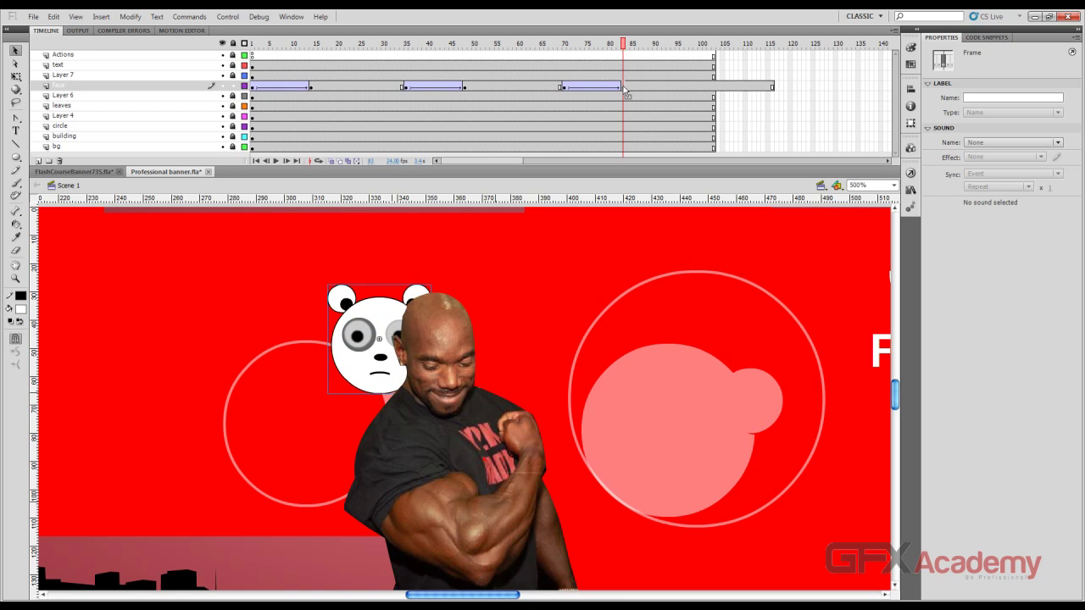
Extend all layers of the banner to frame 126
{"action": "left_click_drag", "start_coordinate": [625, 44], "coordinate": [673, 49]}
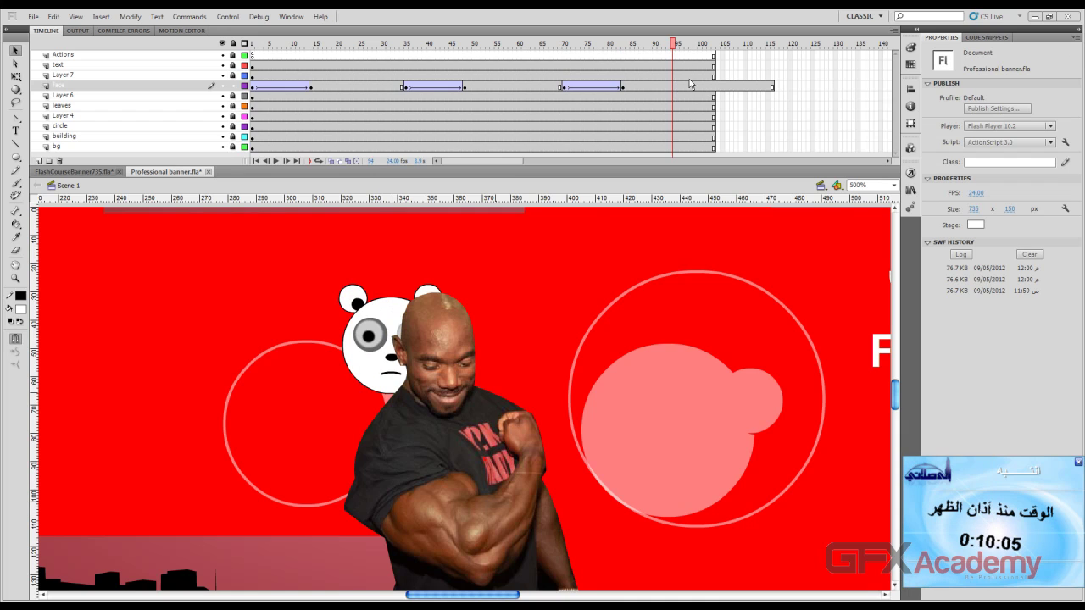
{"action": "left_click", "coordinate": [774, 62]}
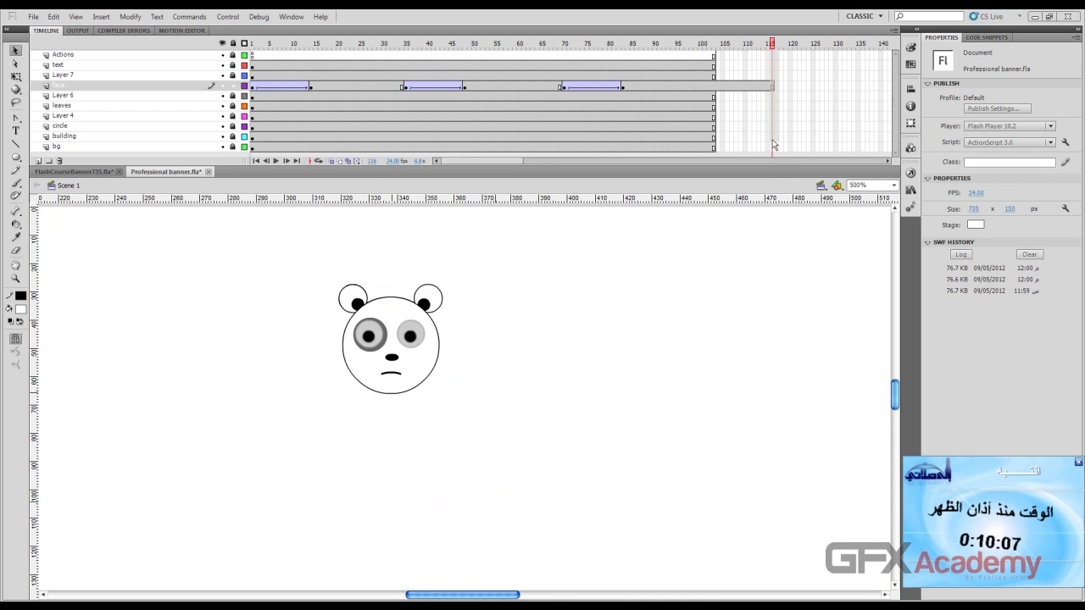
{"action": "key", "text": "F5"}
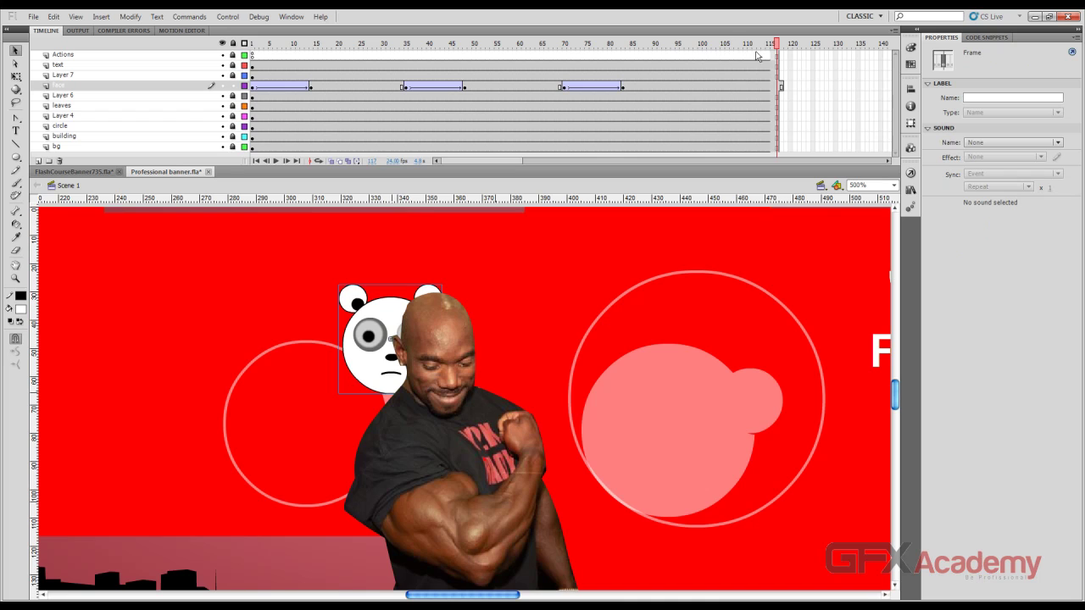
{"action": "left_click", "coordinate": [817, 60]}
{"action": "key", "text": "F5"}
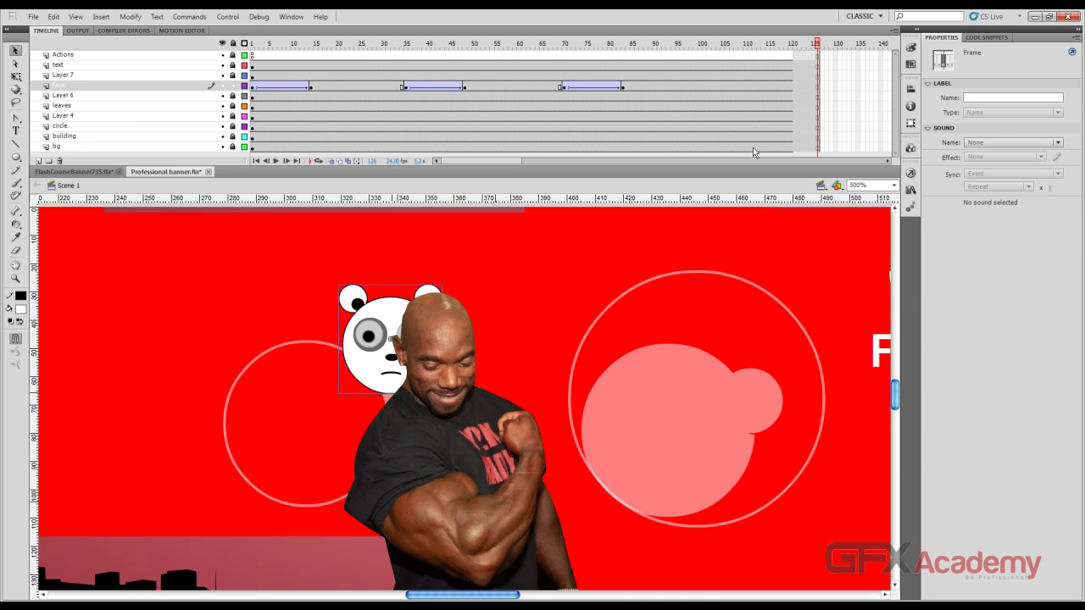
{"action": "left_click_drag", "start_coordinate": [680, 45], "coordinate": [707, 60]}
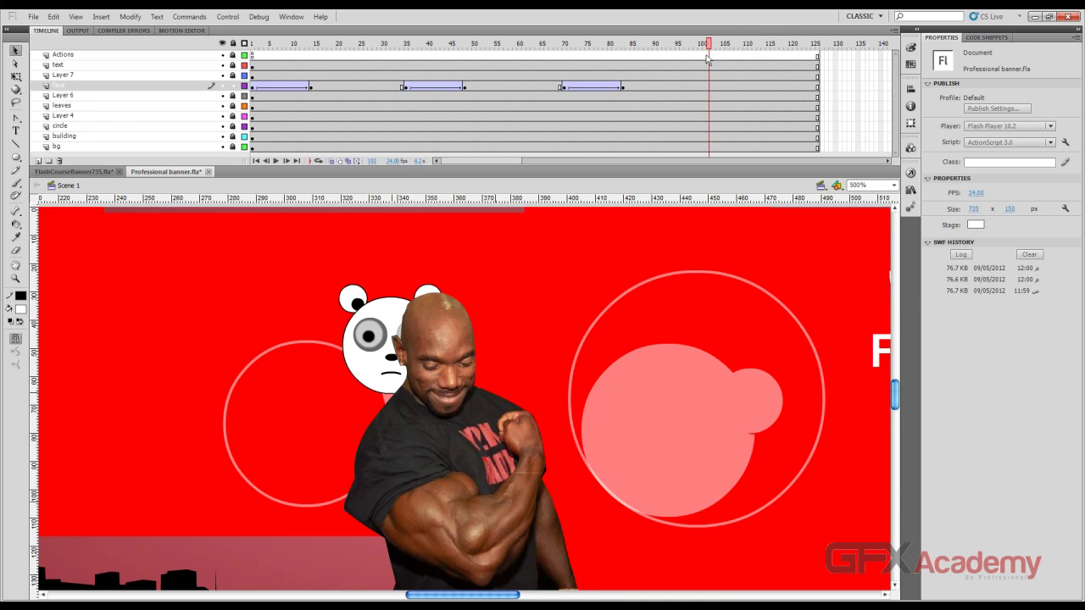
{"action": "right_click", "coordinate": [705, 88]}
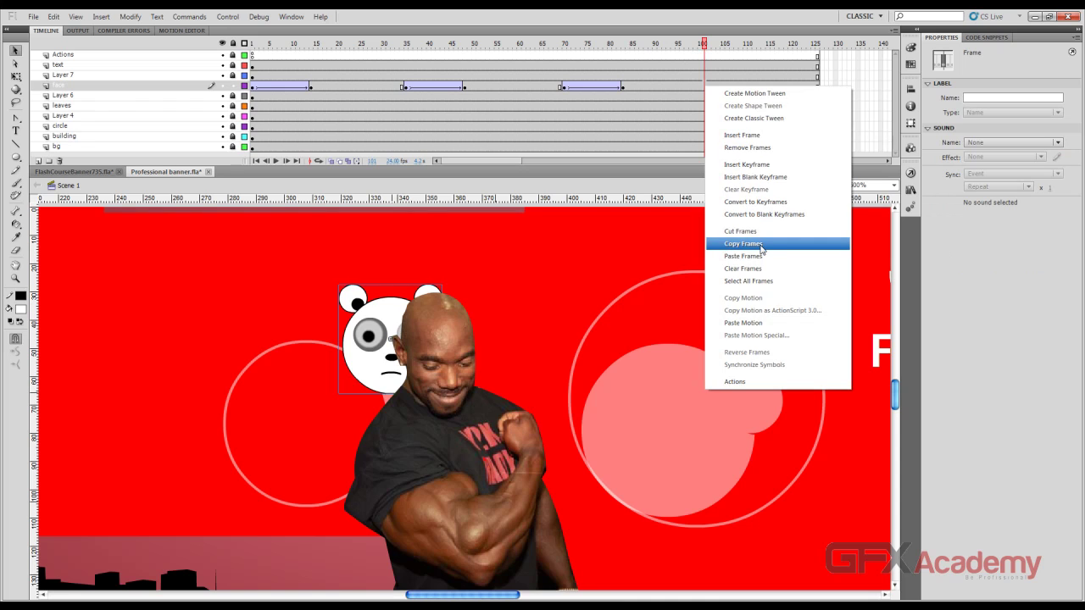
{"action": "left_click", "coordinate": [760, 244]}
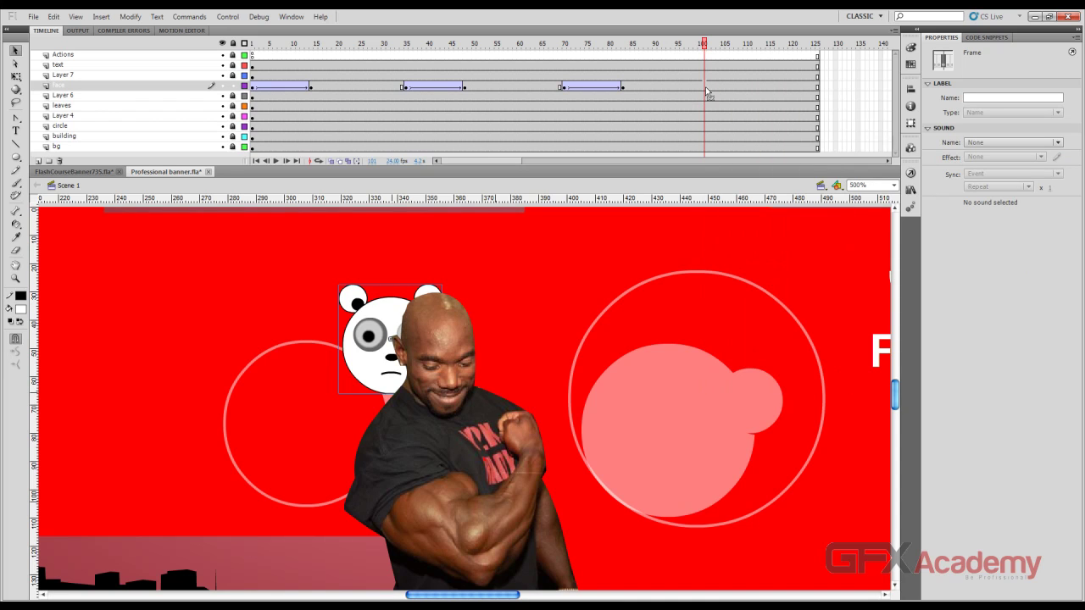
Copy the face layer's frames 70 to 83 and paste them at frame 106
{"action": "left_click_drag", "start_coordinate": [564, 86], "coordinate": [622, 87]}
{"action": "right_click", "coordinate": [617, 87]}
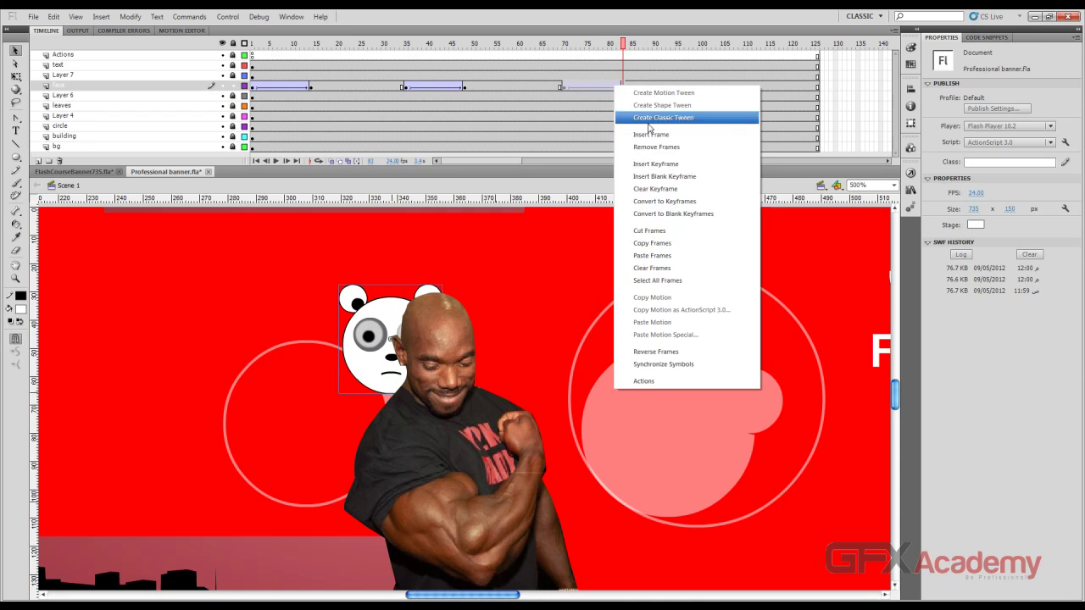
{"action": "left_click", "coordinate": [687, 244]}
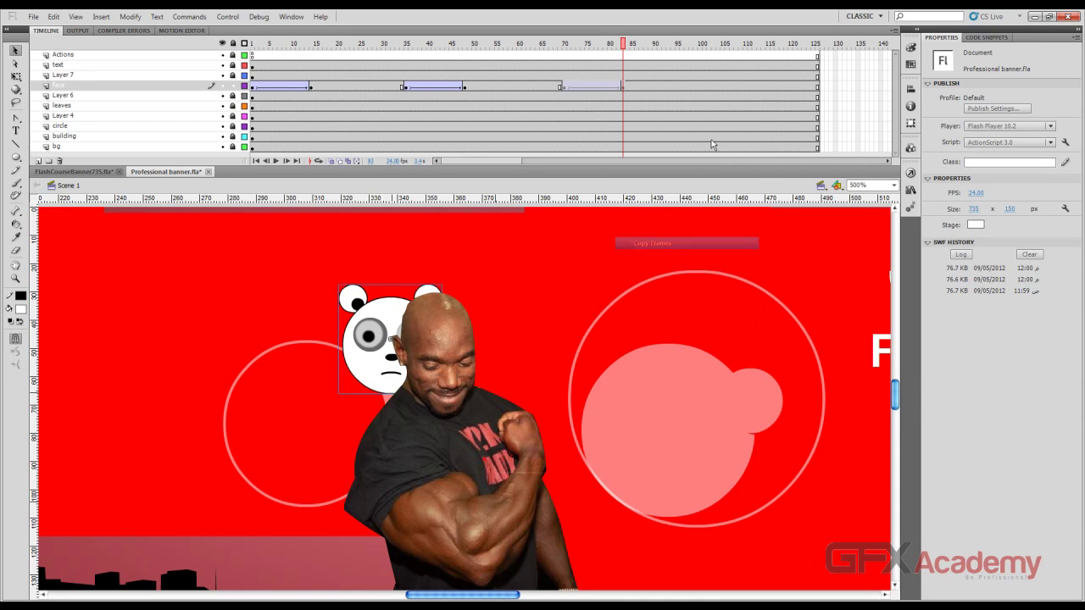
{"action": "left_click", "coordinate": [726, 86]}
{"action": "right_click", "coordinate": [725, 88]}
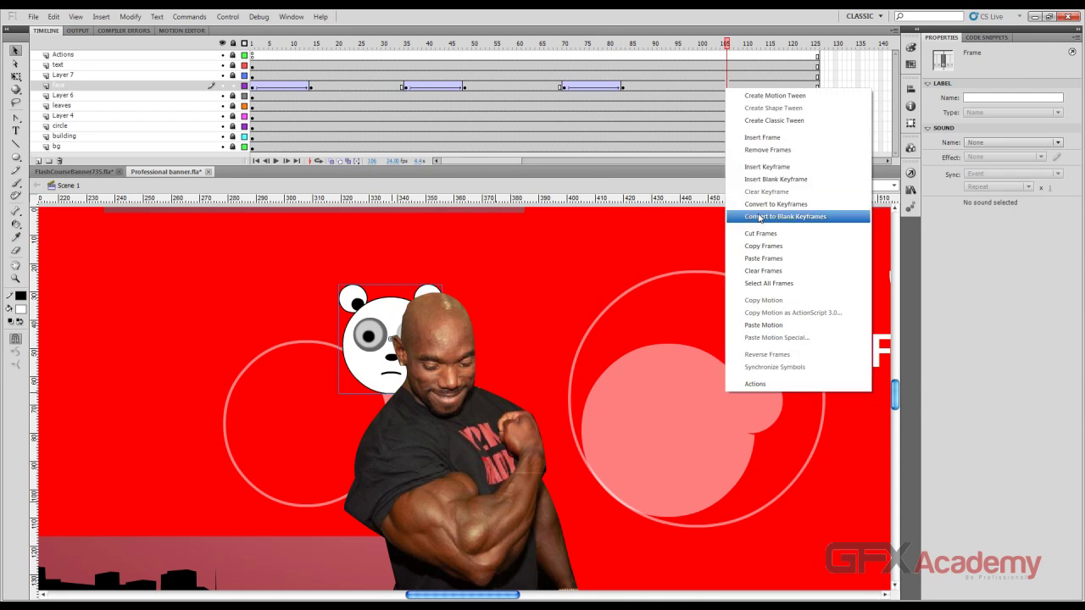
{"action": "left_click", "coordinate": [776, 258]}
Reverse the pasted frames 106 to 119 so the face hides behind the bodybuilder again
{"action": "key", "text": "Return"}
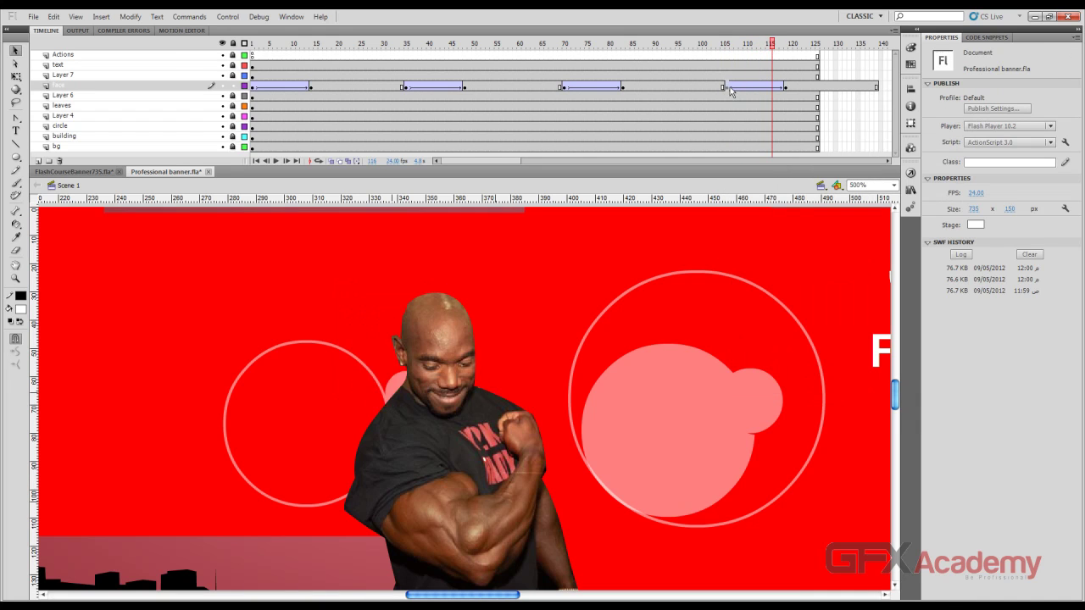
{"action": "right_click", "coordinate": [781, 87]}
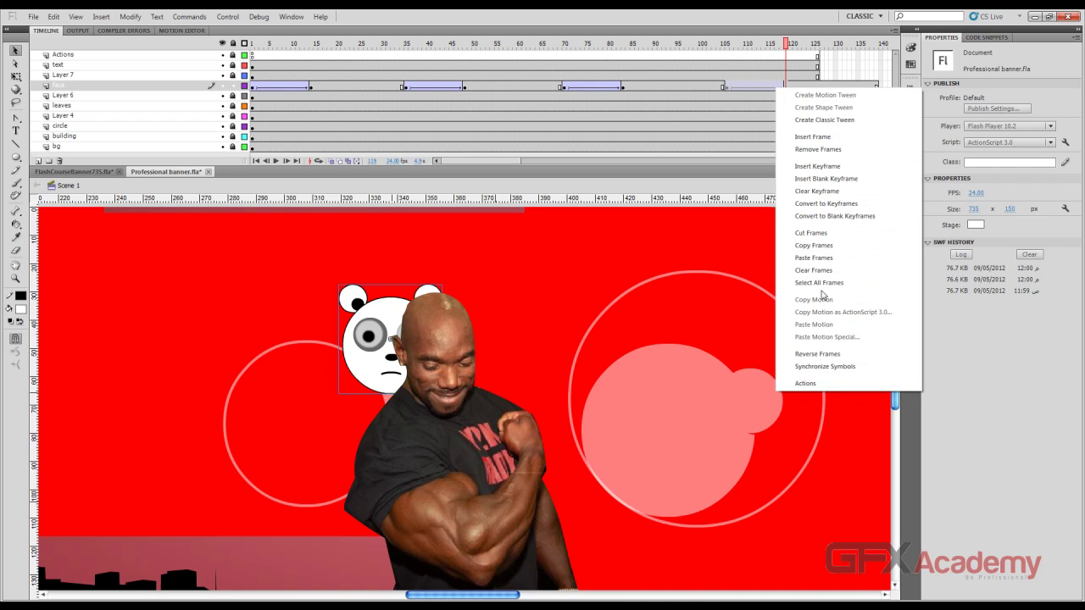
{"action": "left_click", "coordinate": [817, 354]}
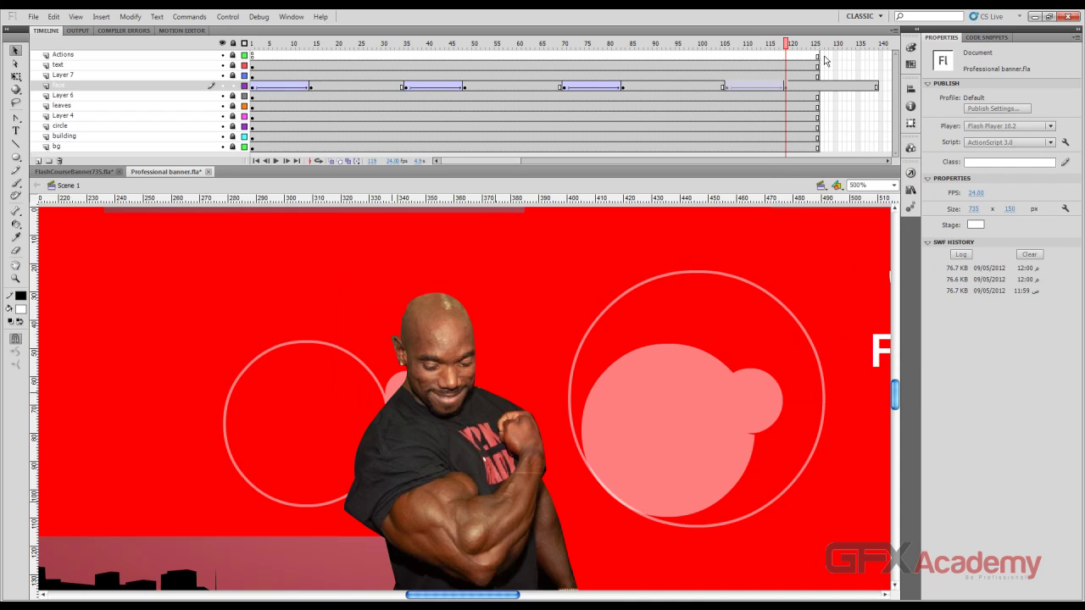
Remove the face layer's surplus frames beyond frame 126, and scrub through the end of the animation
{"action": "left_click_drag", "start_coordinate": [823, 59], "coordinate": [866, 86]}
{"action": "left_click", "coordinate": [831, 87]}
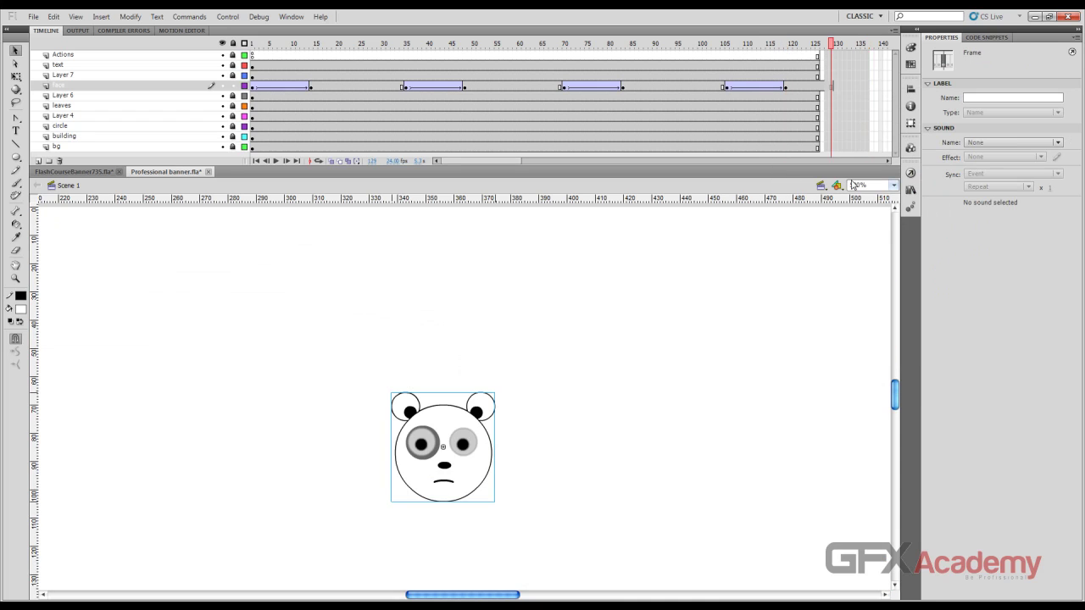
{"action": "left_click", "coordinate": [822, 100]}
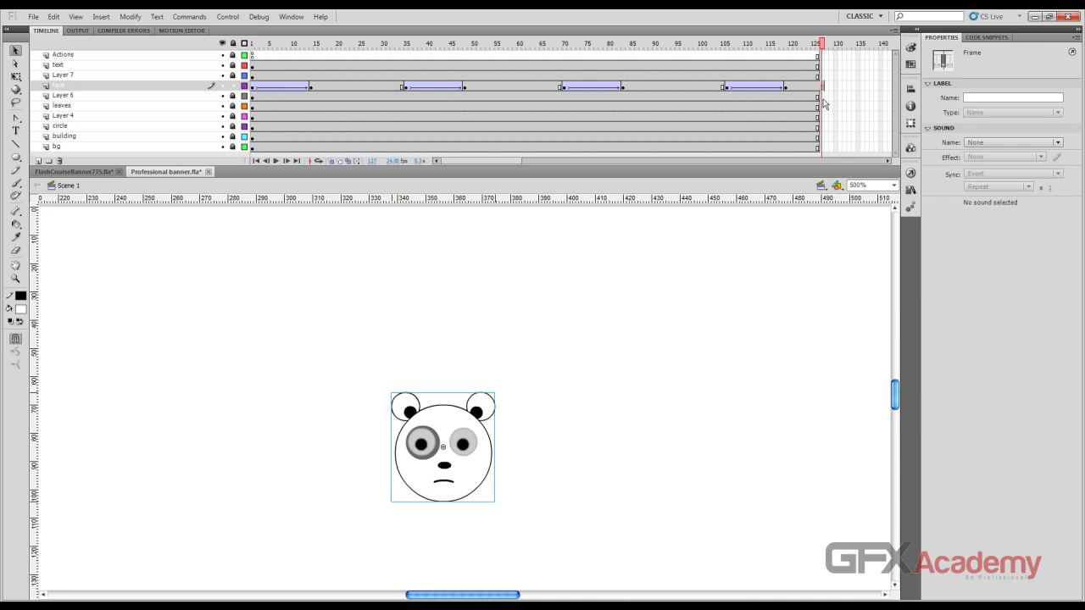
{"action": "left_click", "coordinate": [818, 95]}
{"action": "left_click_drag", "start_coordinate": [783, 44], "coordinate": [817, 47]}
{"action": "left_click", "coordinate": [818, 55]}
Set the ease of the face layer's last tween, starting at frame 106, to 100 out
{"action": "left_click", "coordinate": [741, 87]}
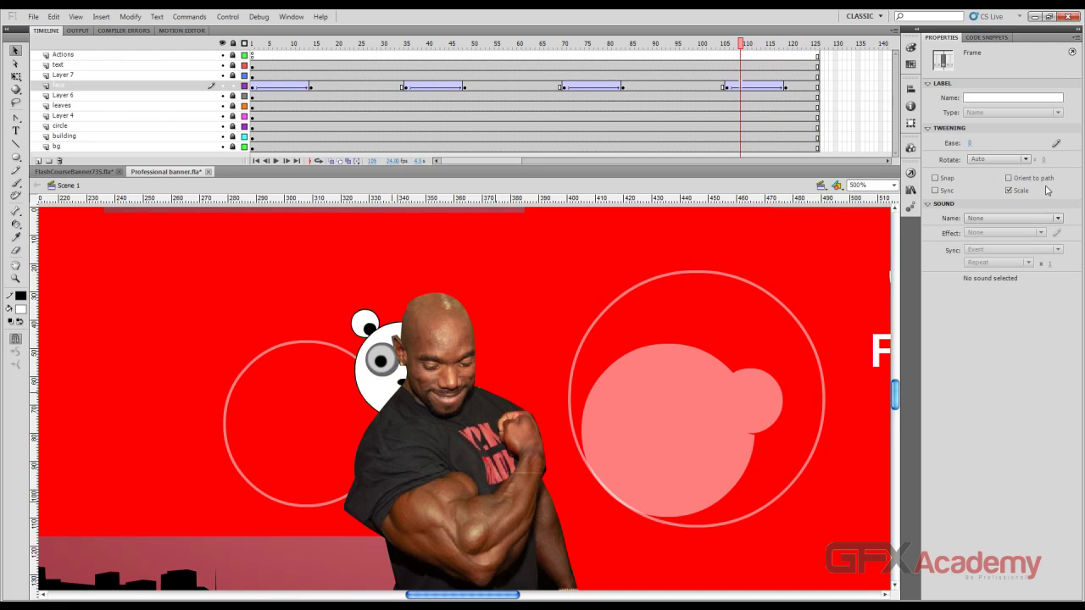
{"action": "left_click", "coordinate": [972, 146]}
{"action": "type", "text": "100"}
{"action": "key", "text": "Return"}
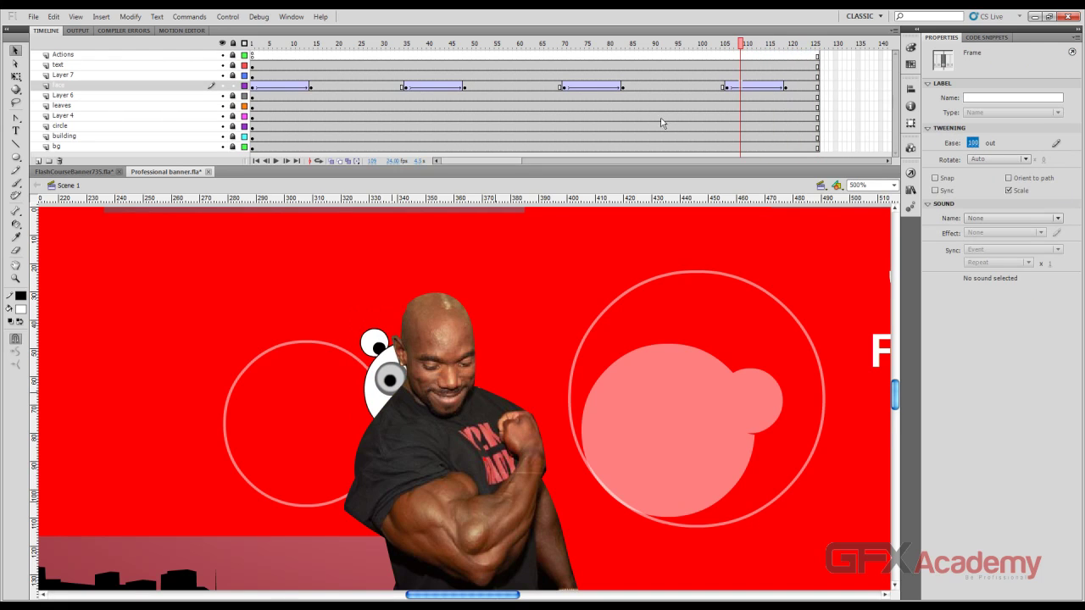
Set the ease of the face layer's third and second tweens to 100 out, and preview the movie
{"action": "left_click", "coordinate": [605, 88]}
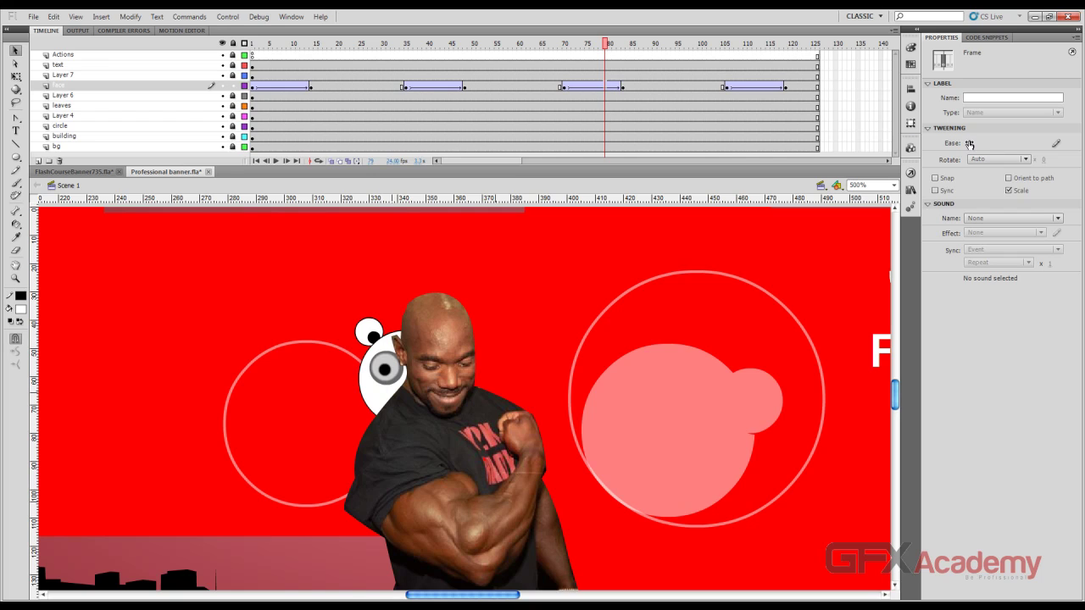
{"action": "left_click_drag", "start_coordinate": [970, 144], "coordinate": [1081, 154]}
{"action": "left_click", "coordinate": [440, 88]}
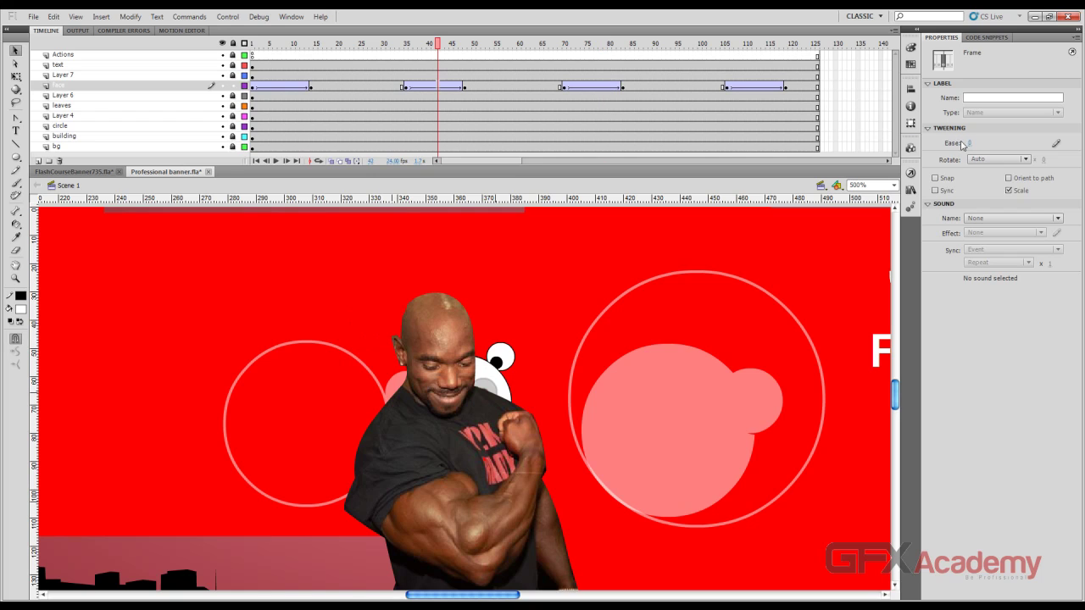
{"action": "left_click_drag", "start_coordinate": [970, 144], "coordinate": [1081, 151]}
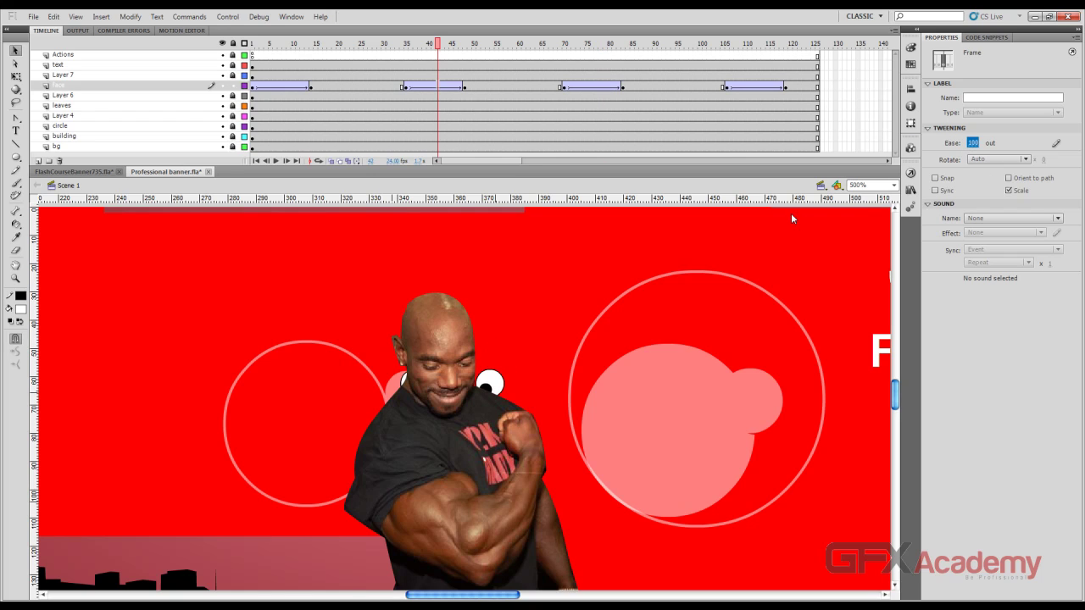
{"action": "key", "text": "ctrl+Return"}
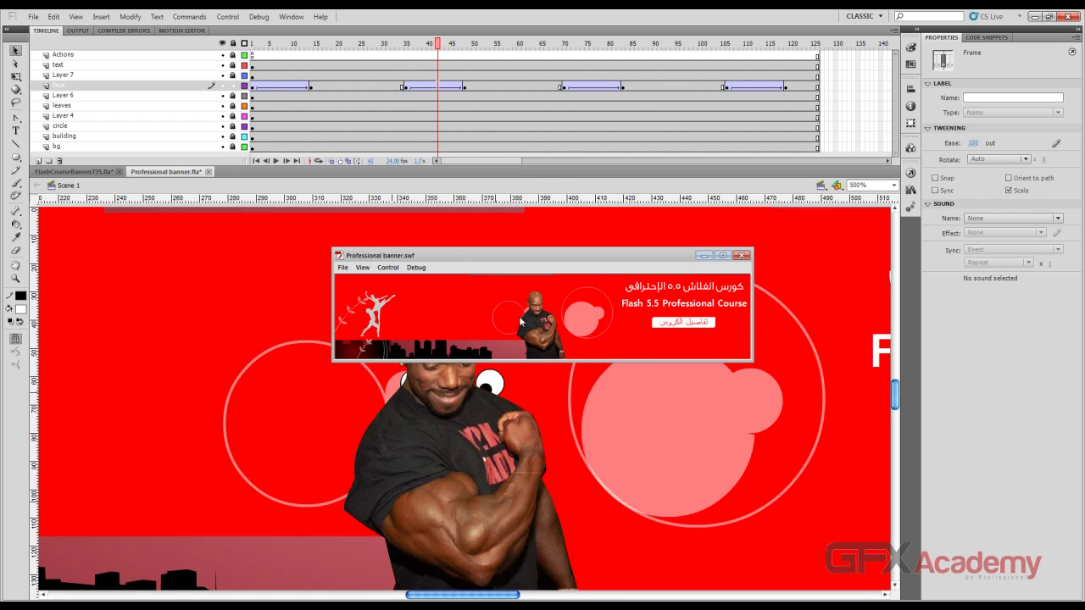
{"action": "left_click", "coordinate": [741, 255]}
Try an ease of -100 in on the face layer's third tween and preview the movie
{"action": "left_click", "coordinate": [298, 88]}
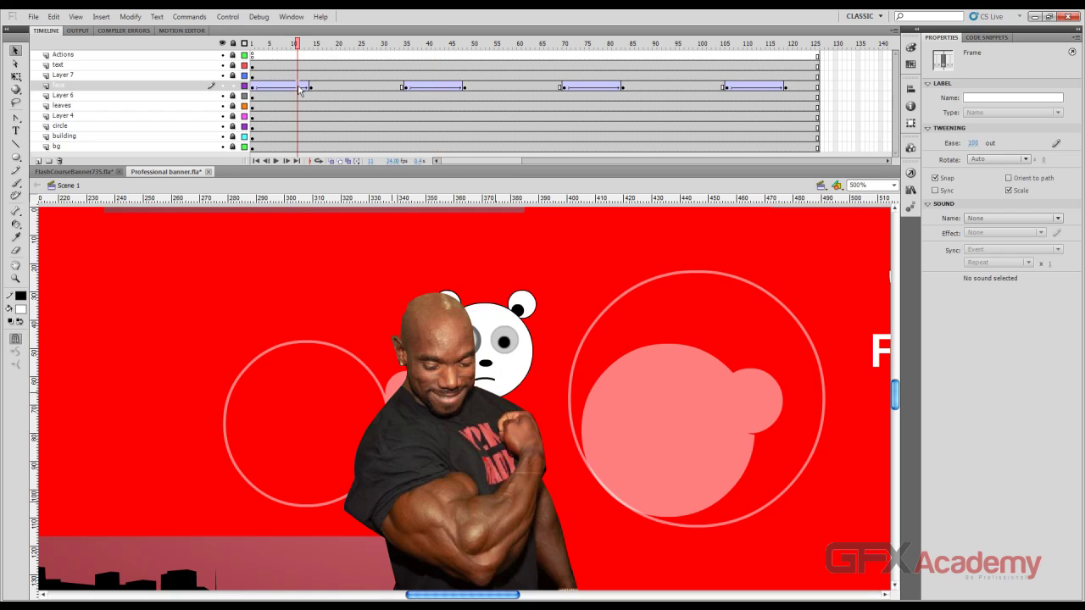
{"action": "left_click", "coordinate": [973, 143]}
{"action": "key", "text": "Return"}
{"action": "left_click", "coordinate": [605, 87]}
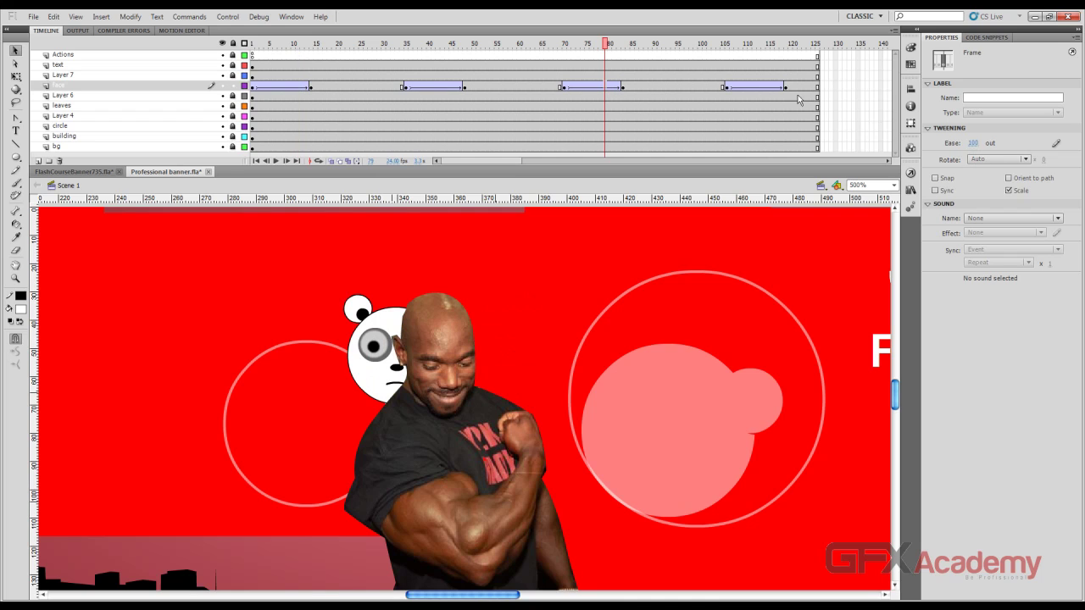
{"action": "left_click", "coordinate": [974, 143]}
{"action": "type", "text": "-100"}
{"action": "key", "text": "Return"}
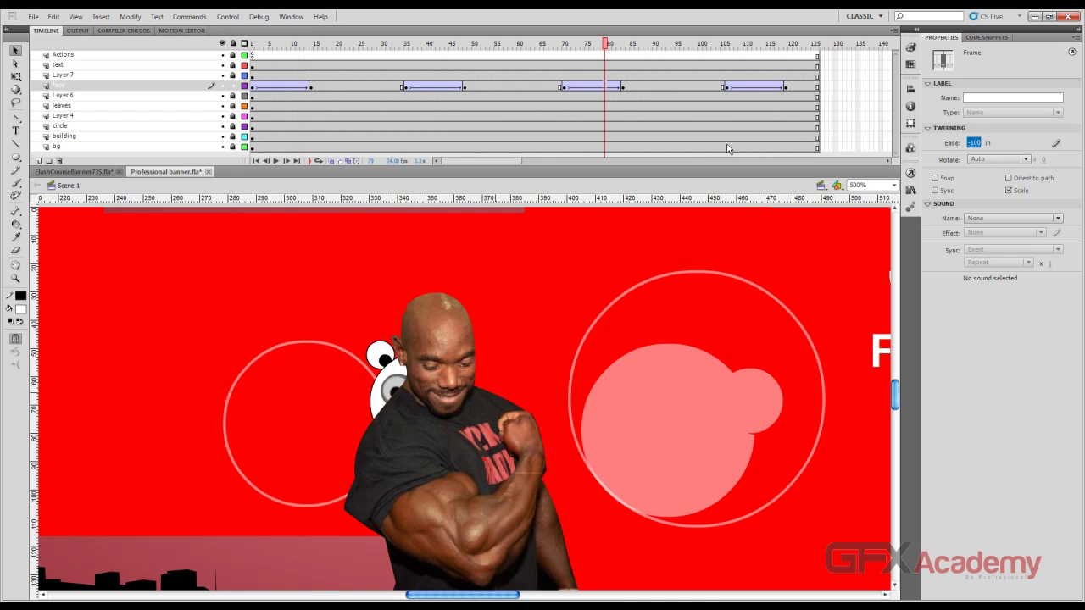
{"action": "key", "text": "ctrl+Return"}
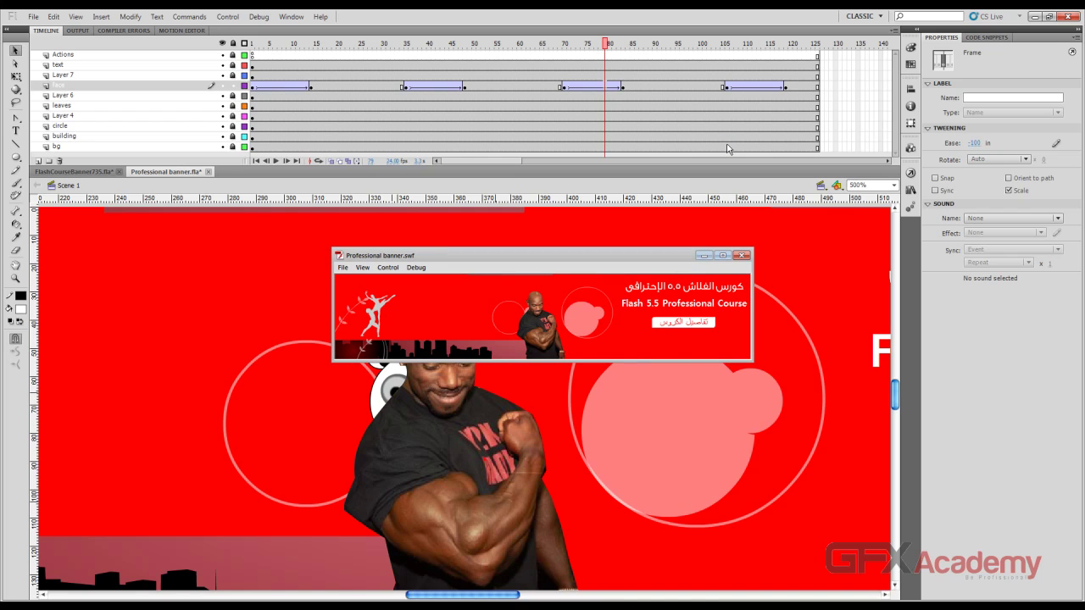
{"action": "left_click", "coordinate": [742, 255]}
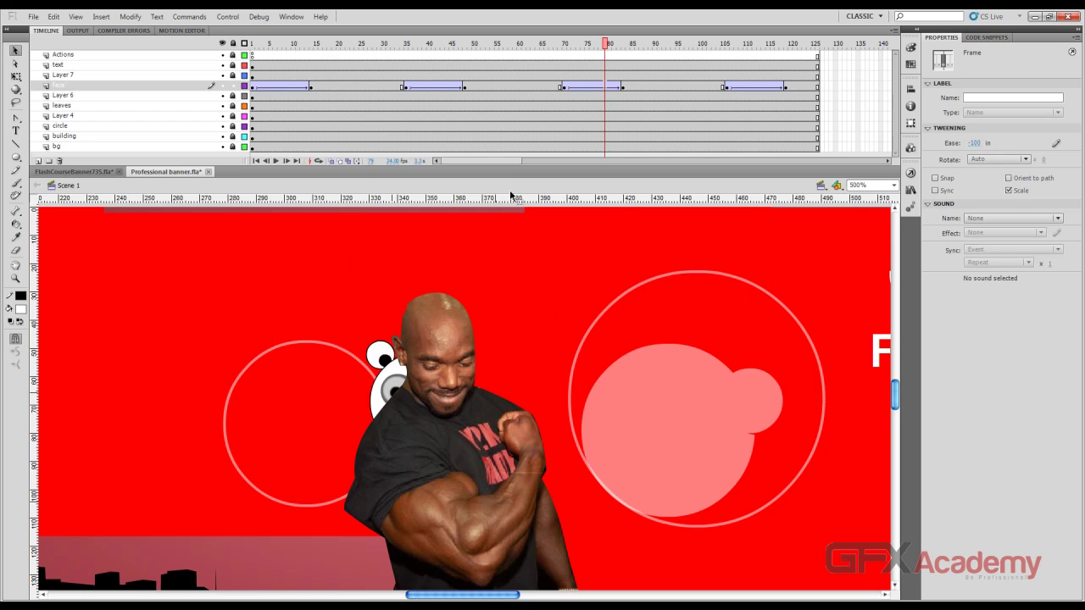
Set the ease of the face layer's third and first tweens to 100 out
{"action": "left_click_drag", "start_coordinate": [981, 144], "coordinate": [1080, 135]}
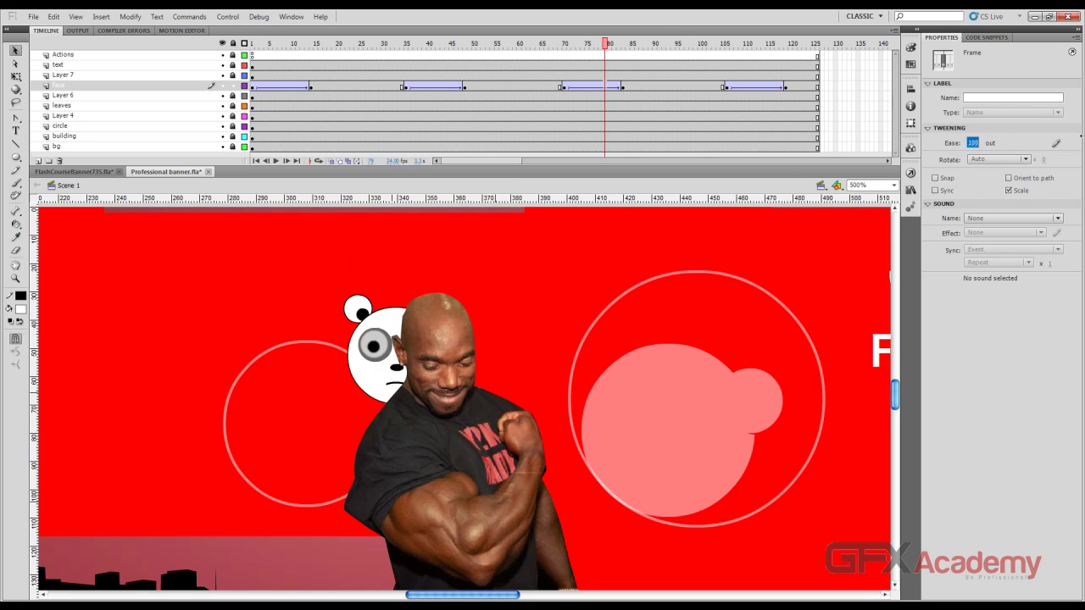
{"action": "left_click", "coordinate": [285, 88]}
{"action": "left_click_drag", "start_coordinate": [972, 146], "coordinate": [1059, 140]}
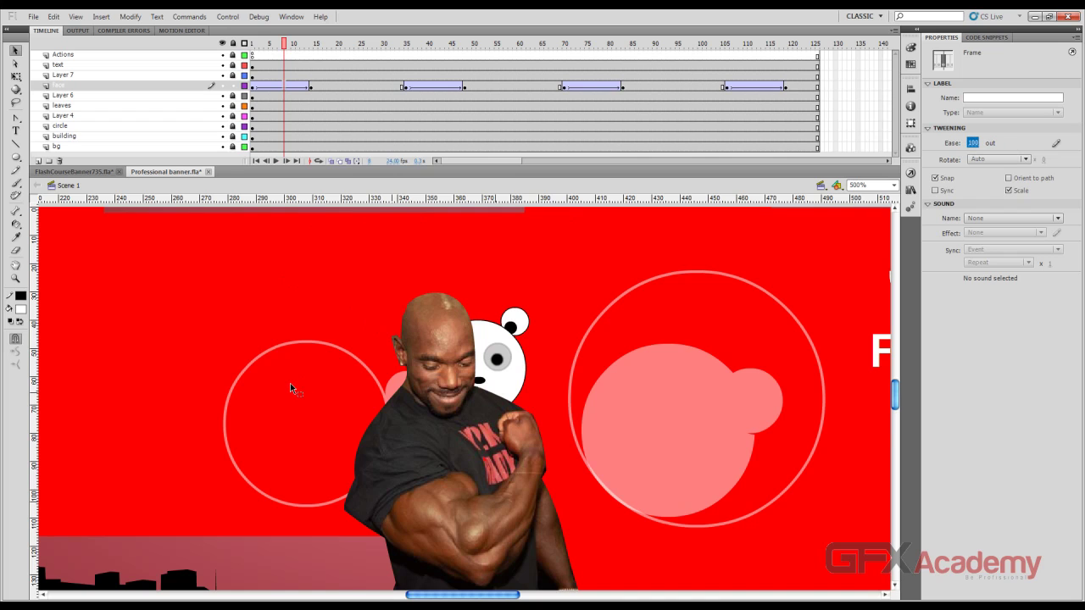
Unlock all layers and open the red group on Layer 4 for editing
{"action": "key", "text": "ctrl+minus"}
{"action": "left_click_drag", "start_coordinate": [668, 265], "coordinate": [537, 274]}
{"action": "left_click_drag", "start_coordinate": [618, 271], "coordinate": [508, 275]}
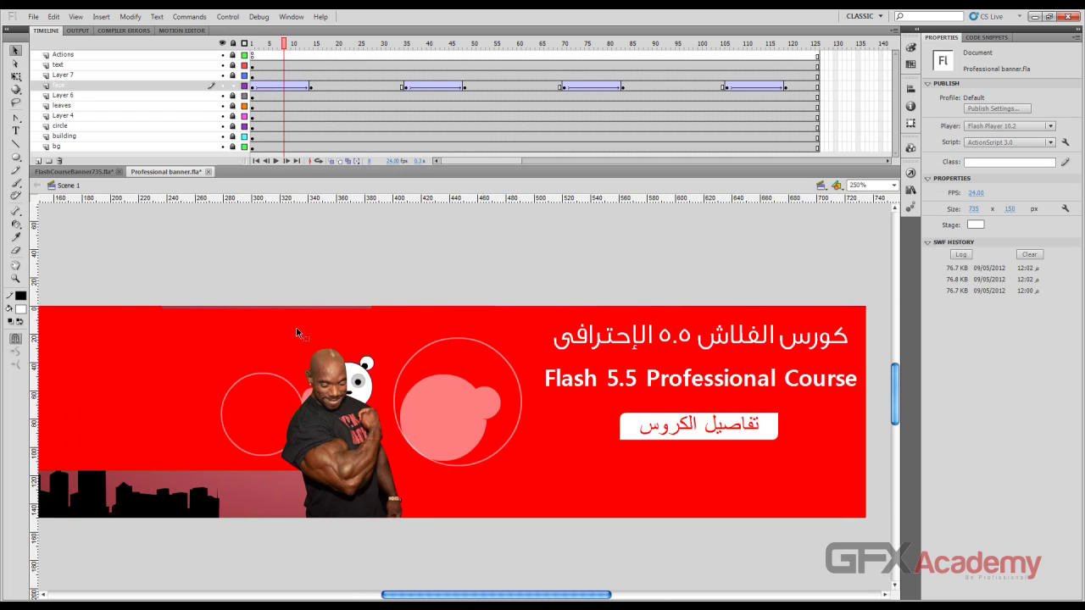
{"action": "left_click", "coordinate": [232, 44]}
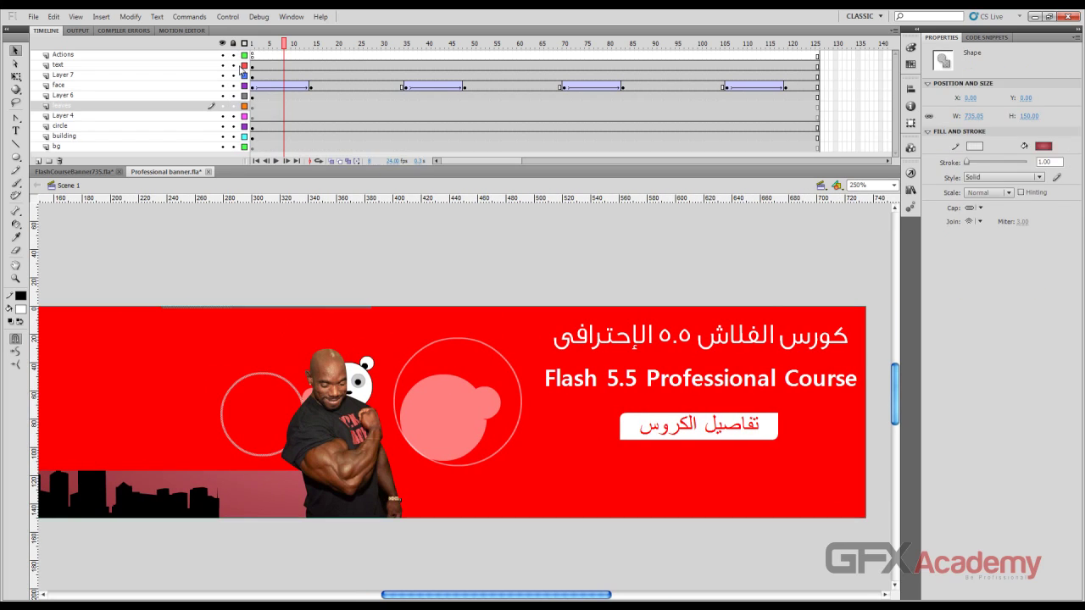
{"action": "left_click", "coordinate": [303, 335]}
{"action": "double_click", "coordinate": [335, 334]}
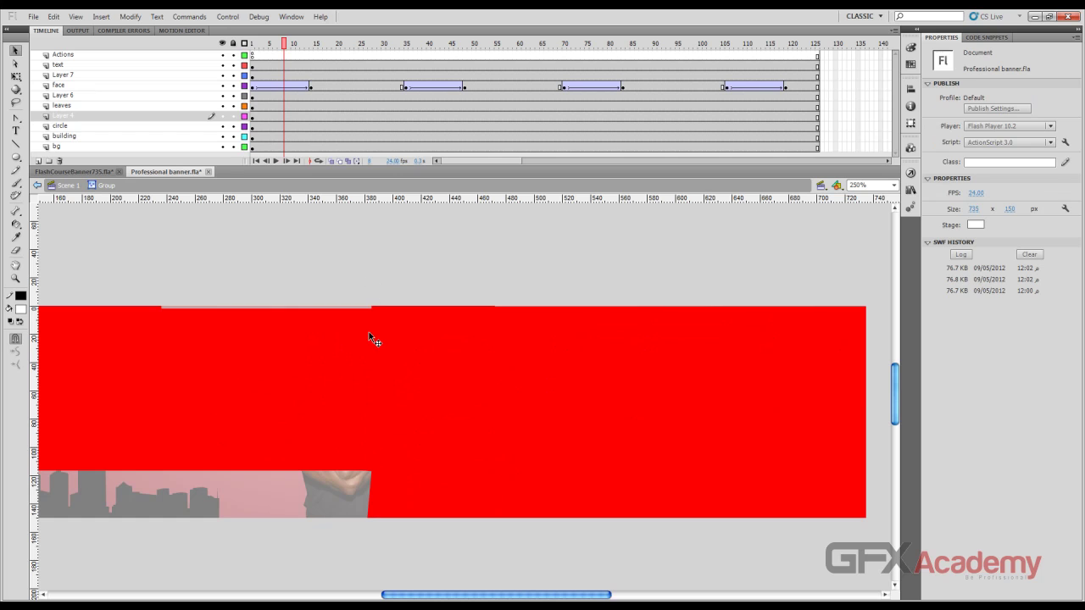
Delete all the solid red shapes inside the group to uncover the gradient background
{"action": "left_click", "coordinate": [369, 332]}
{"action": "left_click", "coordinate": [395, 344]}
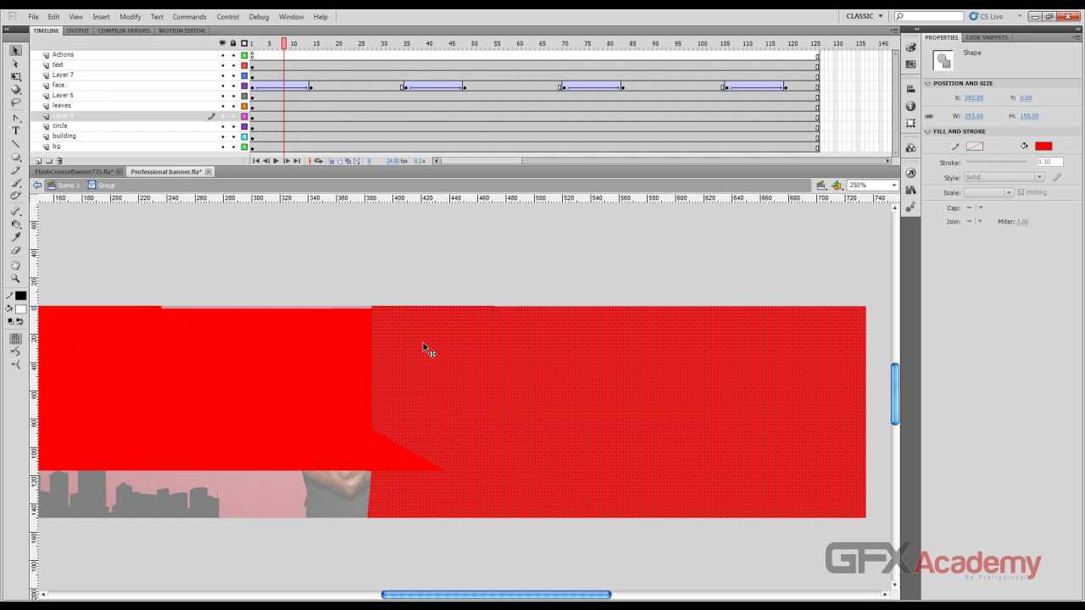
{"action": "left_click", "coordinate": [320, 352]}
{"action": "left_click", "coordinate": [467, 356]}
{"action": "key", "text": "Delete"}
{"action": "left_click", "coordinate": [351, 362]}
{"action": "key", "text": "Delete"}
{"action": "left_click", "coordinate": [257, 384]}
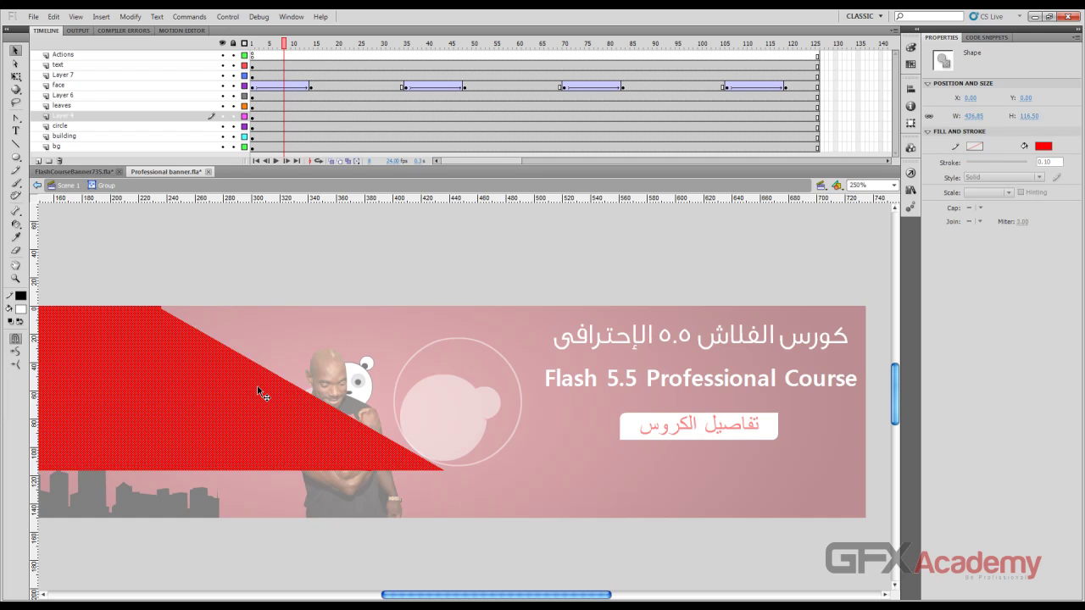
{"action": "key", "text": "Delete"}
Return to the main scene to preview the banner, and save the document
{"action": "double_click", "coordinate": [160, 235]}
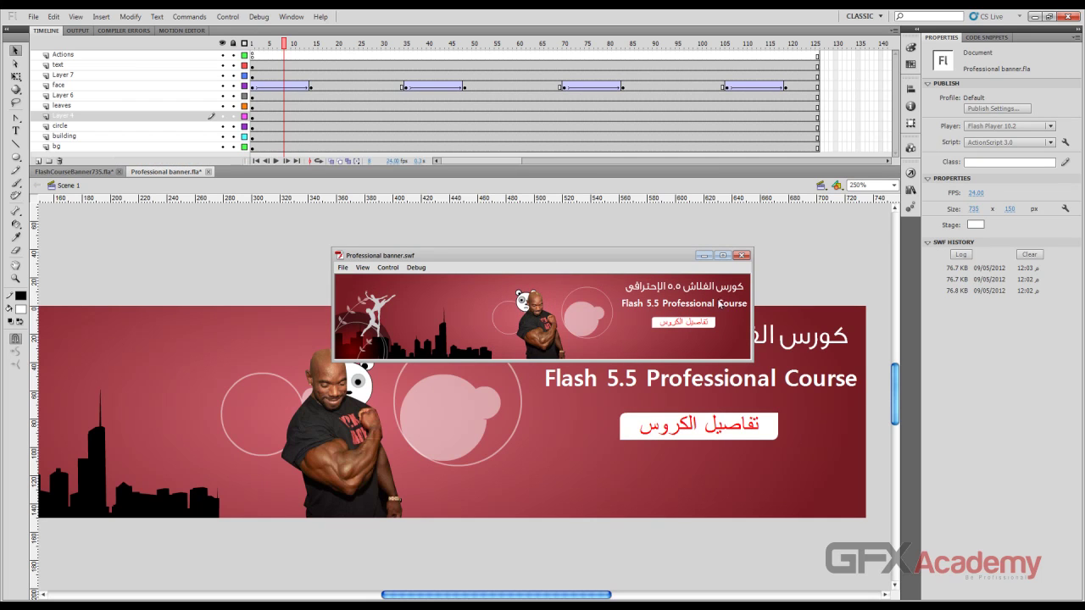
{"action": "left_click", "coordinate": [741, 256]}
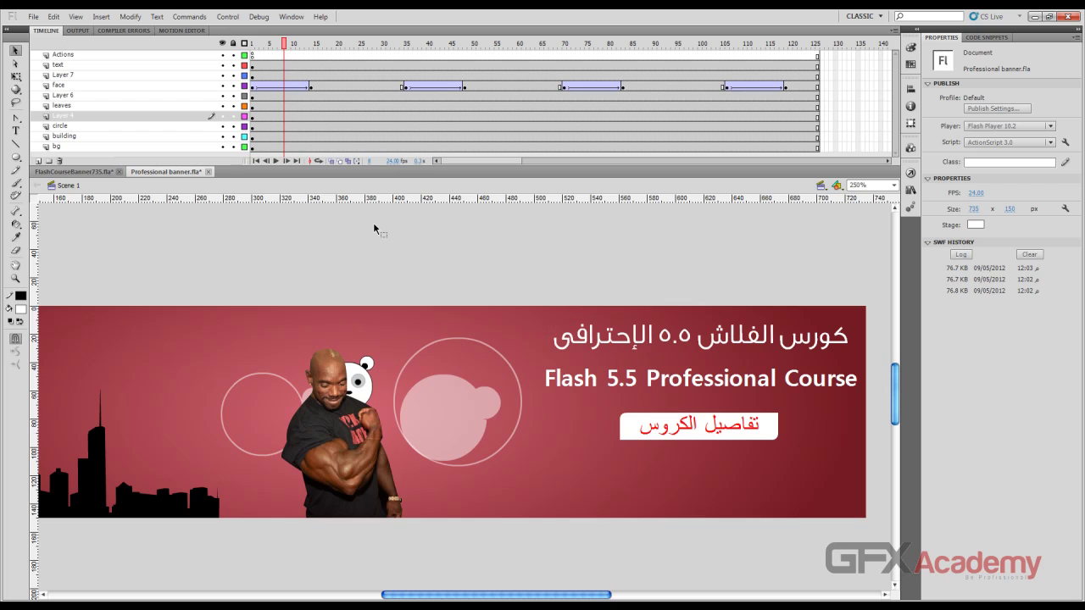
{"action": "key", "text": "ctrl+s"}
Lock all layers and add a new layer directly above the text layer, ready for the Rectangle tool
{"action": "left_click_drag", "start_coordinate": [16, 157], "coordinate": [50, 158]}
{"action": "left_click", "coordinate": [180, 66]}
{"action": "left_click", "coordinate": [233, 42]}
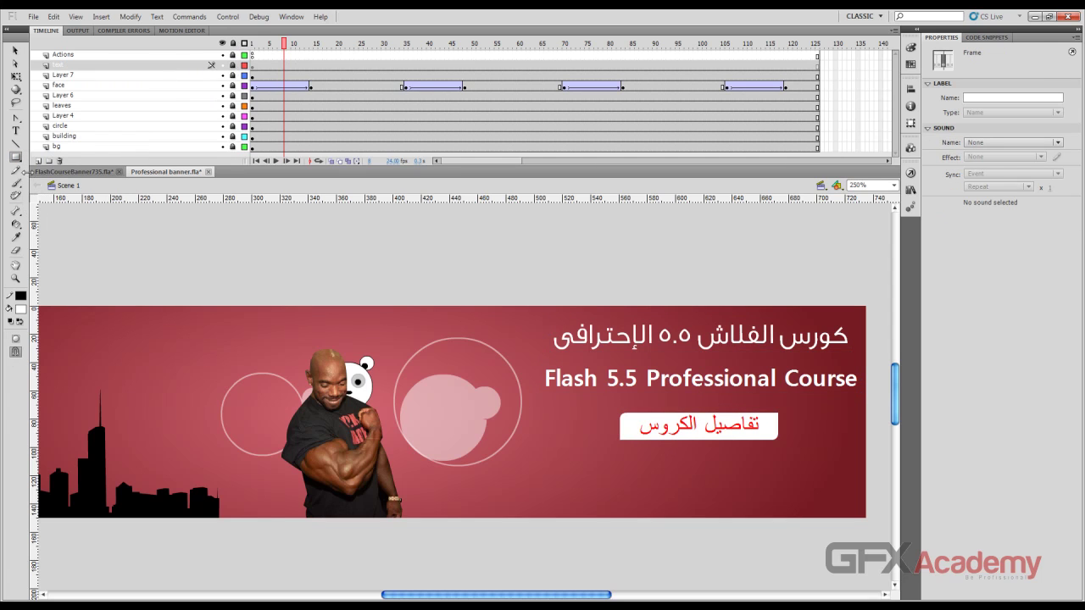
{"action": "left_click", "coordinate": [39, 161]}
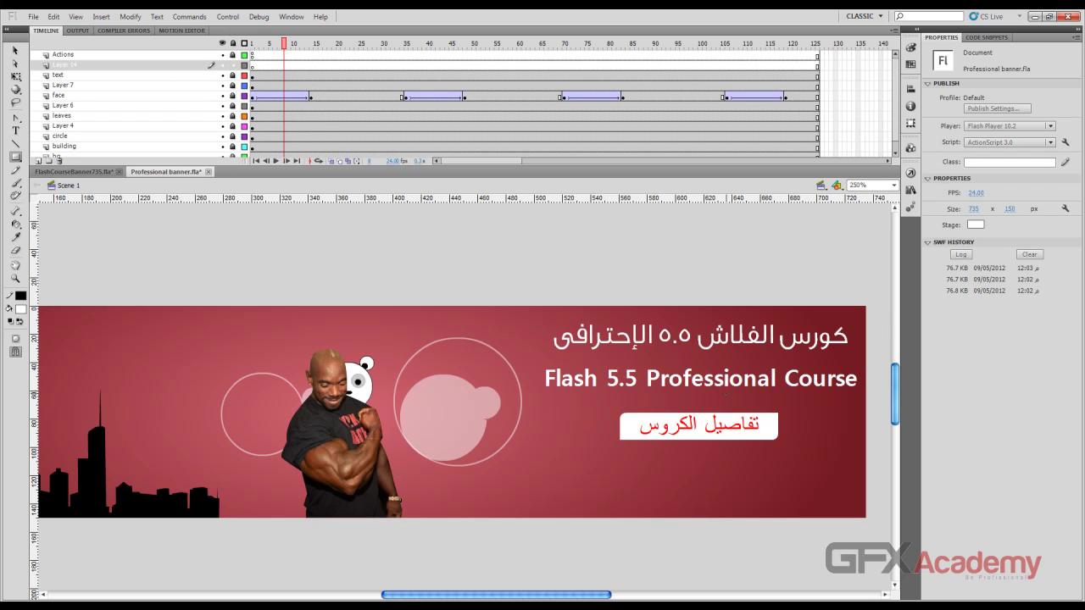
Draw a white rectangle without an outline on the new layer and align it to the banner's lower-right corner
{"action": "mouse_move", "coordinate": [874, 421]}
{"action": "left_mouse_down"}
{"action": "mouse_move", "coordinate": [872, 480]}
{"action": "mouse_move", "coordinate": [472, 535]}
{"action": "left_mouse_up"}
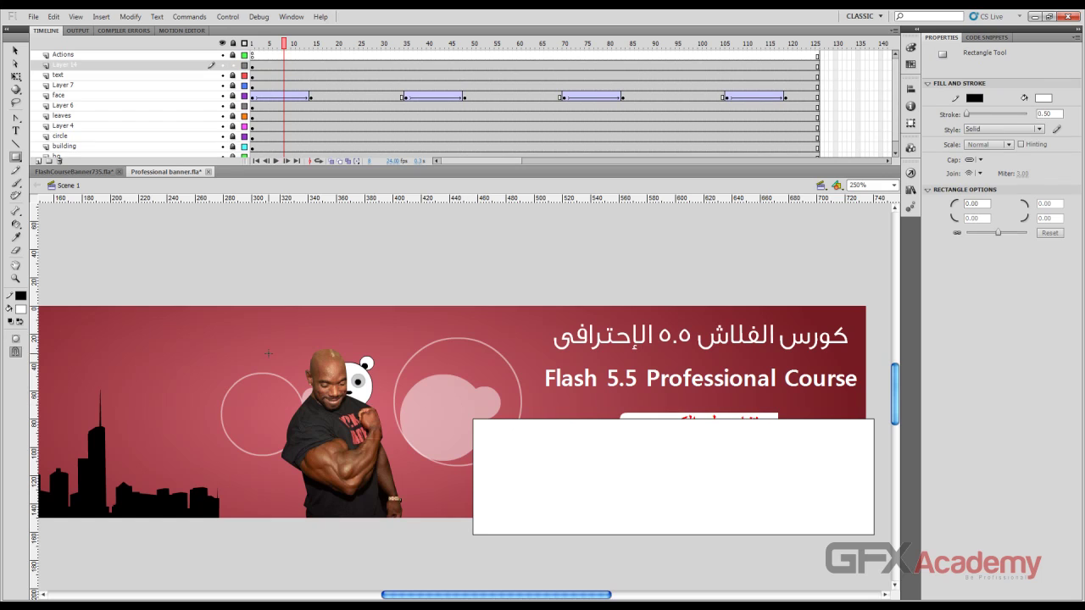
{"action": "key", "text": "v"}
{"action": "left_click", "coordinate": [549, 424]}
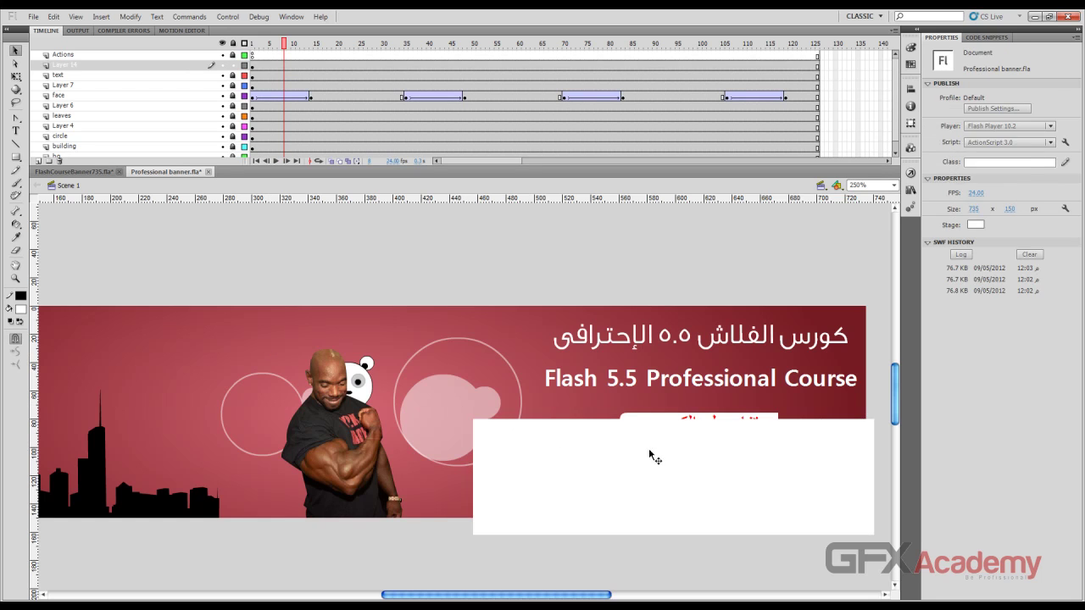
{"action": "left_click", "coordinate": [713, 483]}
{"action": "mouse_move", "coordinate": [749, 483]}
{"action": "left_mouse_down"}
{"action": "mouse_move", "coordinate": [734, 480]}
{"action": "mouse_move", "coordinate": [735, 458]}
{"action": "left_mouse_up"}
{"action": "key", "text": "ctrl+shift+a"}
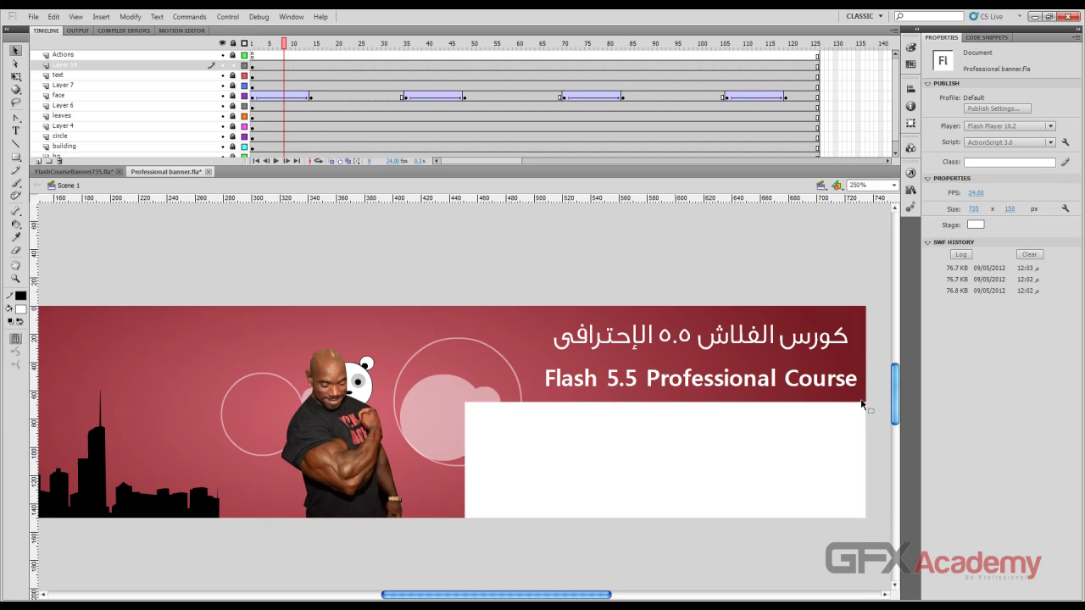
Reshape the white rectangle by lowering its upper-right corner near the banner's bottom and raising its upper-left corner to the banner's top edge
{"action": "left_click_drag", "start_coordinate": [865, 402], "coordinate": [867, 493]}
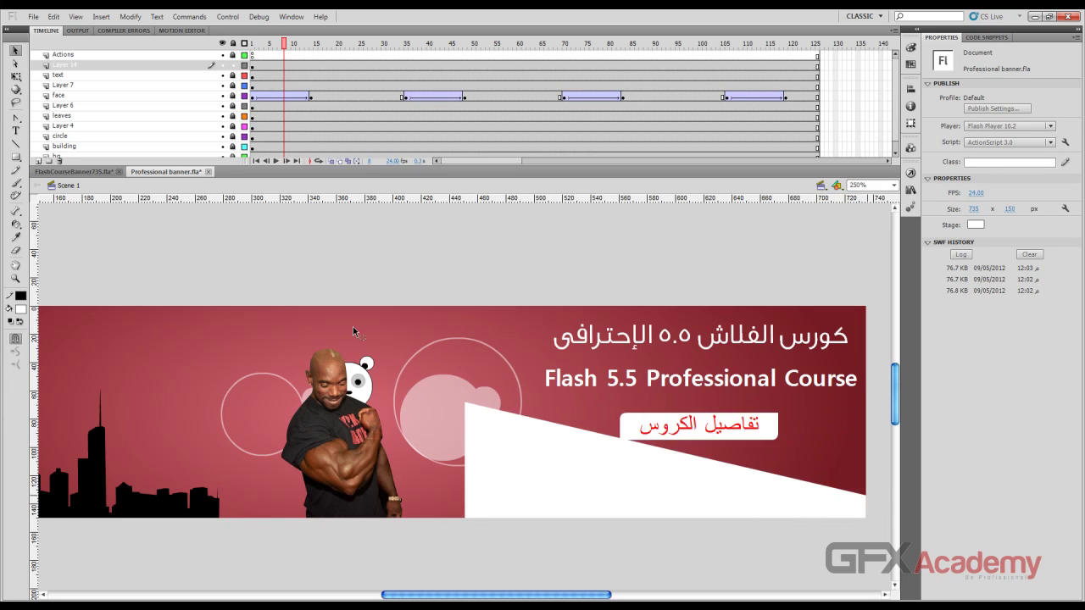
{"action": "left_click_drag", "start_coordinate": [465, 400], "coordinate": [411, 307]}
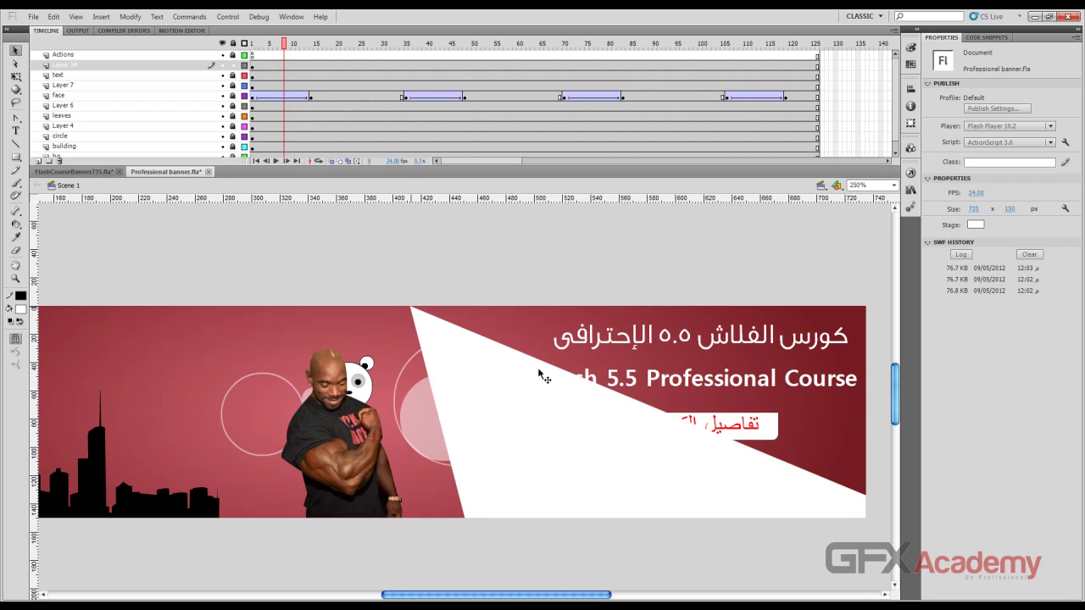
{"action": "left_click", "coordinate": [618, 396]}
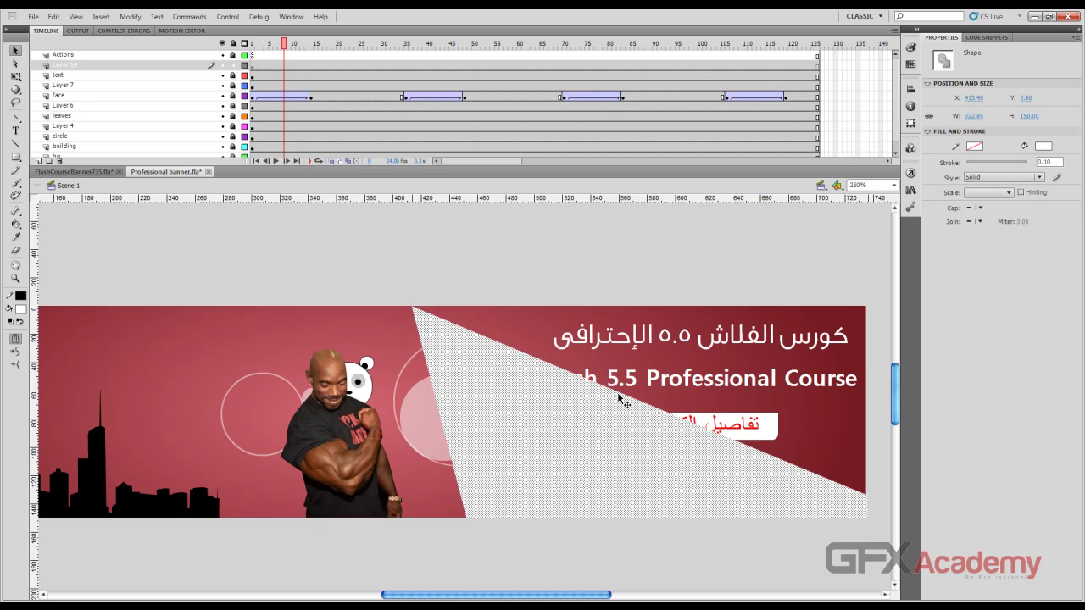
{"action": "left_click", "coordinate": [645, 382]}
Bend the white shape's upper edge inward, raise its lower-left corner, and curve its lower edge into a swoosh
{"action": "left_click_drag", "start_coordinate": [642, 402], "coordinate": [597, 434]}
{"action": "left_click_drag", "start_coordinate": [467, 517], "coordinate": [434, 428]}
{"action": "left_click_drag", "start_coordinate": [578, 459], "coordinate": [572, 479]}
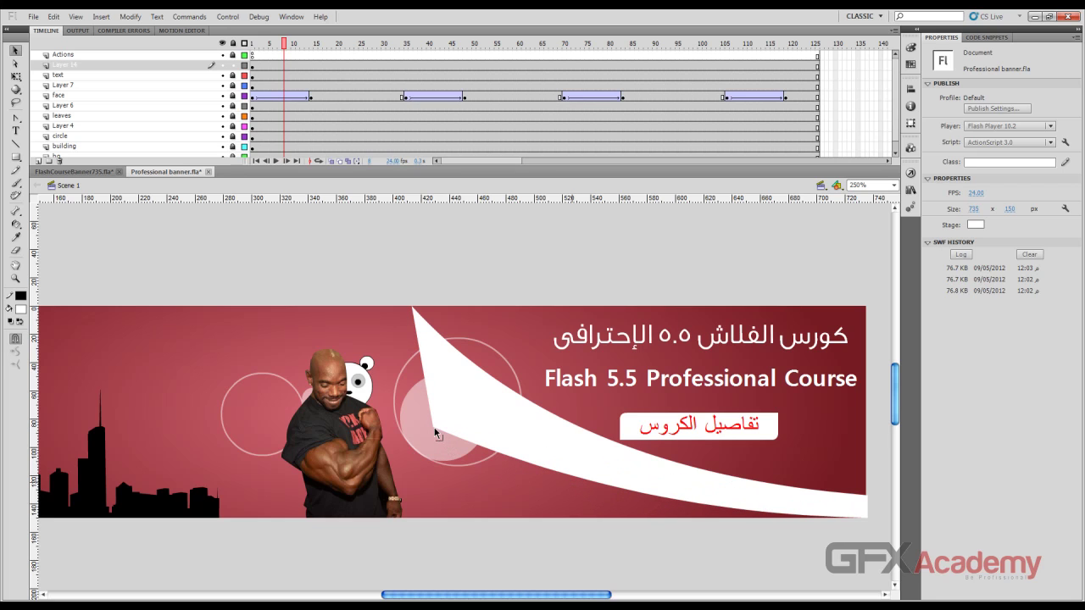
Refine the swoosh by repositioning its lower-left corner and bending the lower edge to end along the banner's bottom
{"action": "left_click_drag", "start_coordinate": [434, 429], "coordinate": [402, 368]}
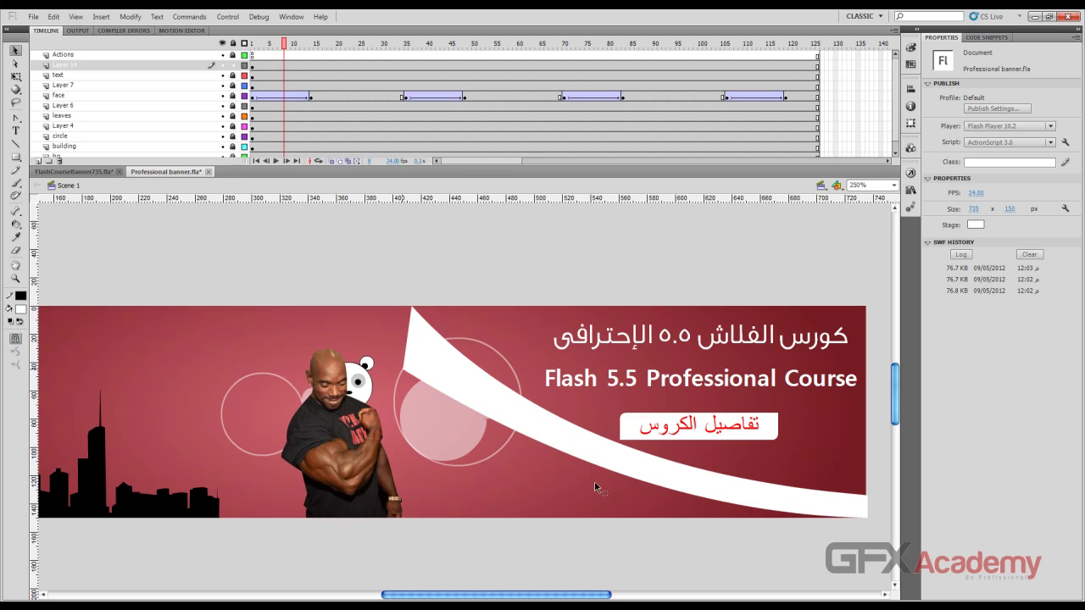
{"action": "left_click_drag", "start_coordinate": [602, 472], "coordinate": [550, 524]}
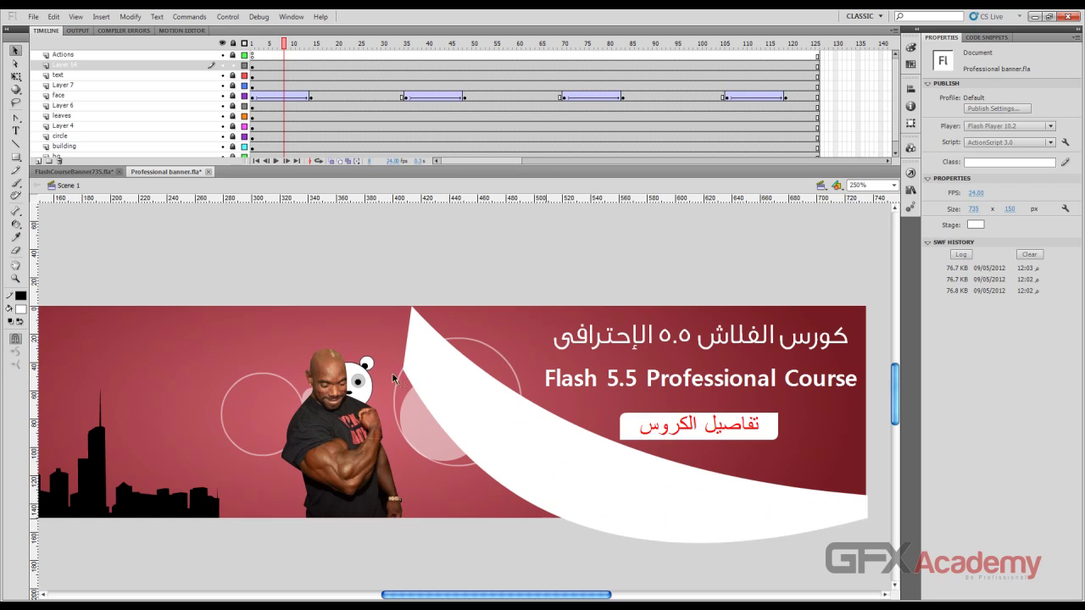
{"action": "left_click_drag", "start_coordinate": [404, 373], "coordinate": [437, 382]}
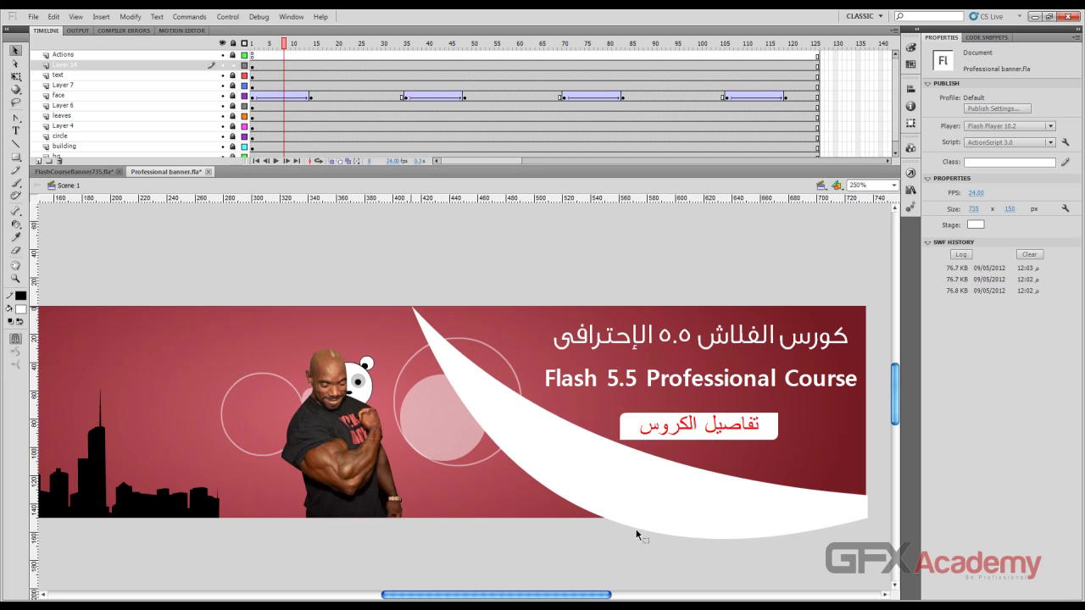
{"action": "left_click_drag", "start_coordinate": [639, 528], "coordinate": [607, 503]}
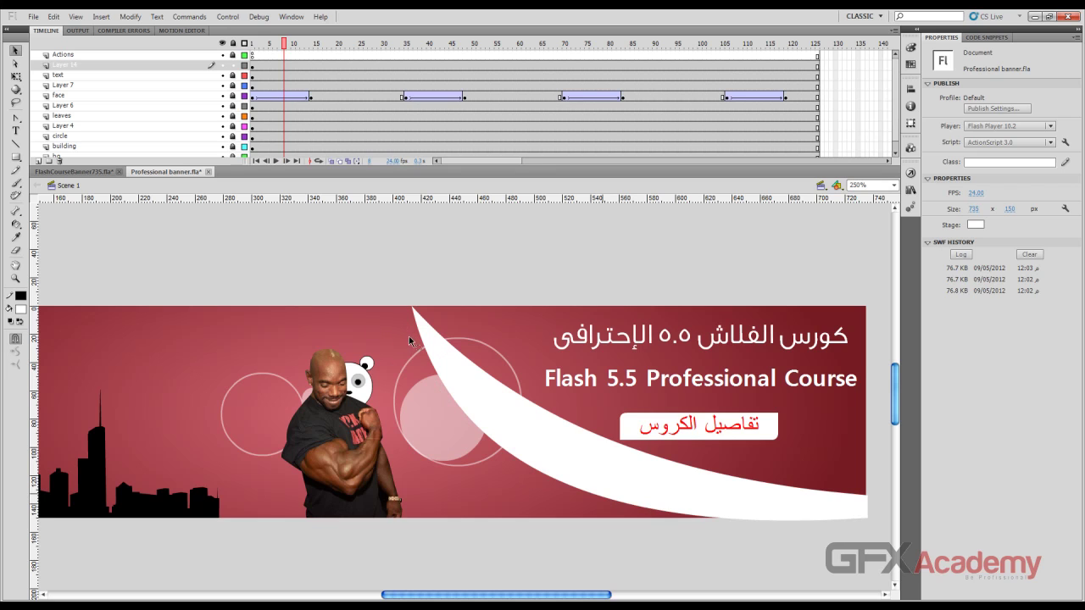